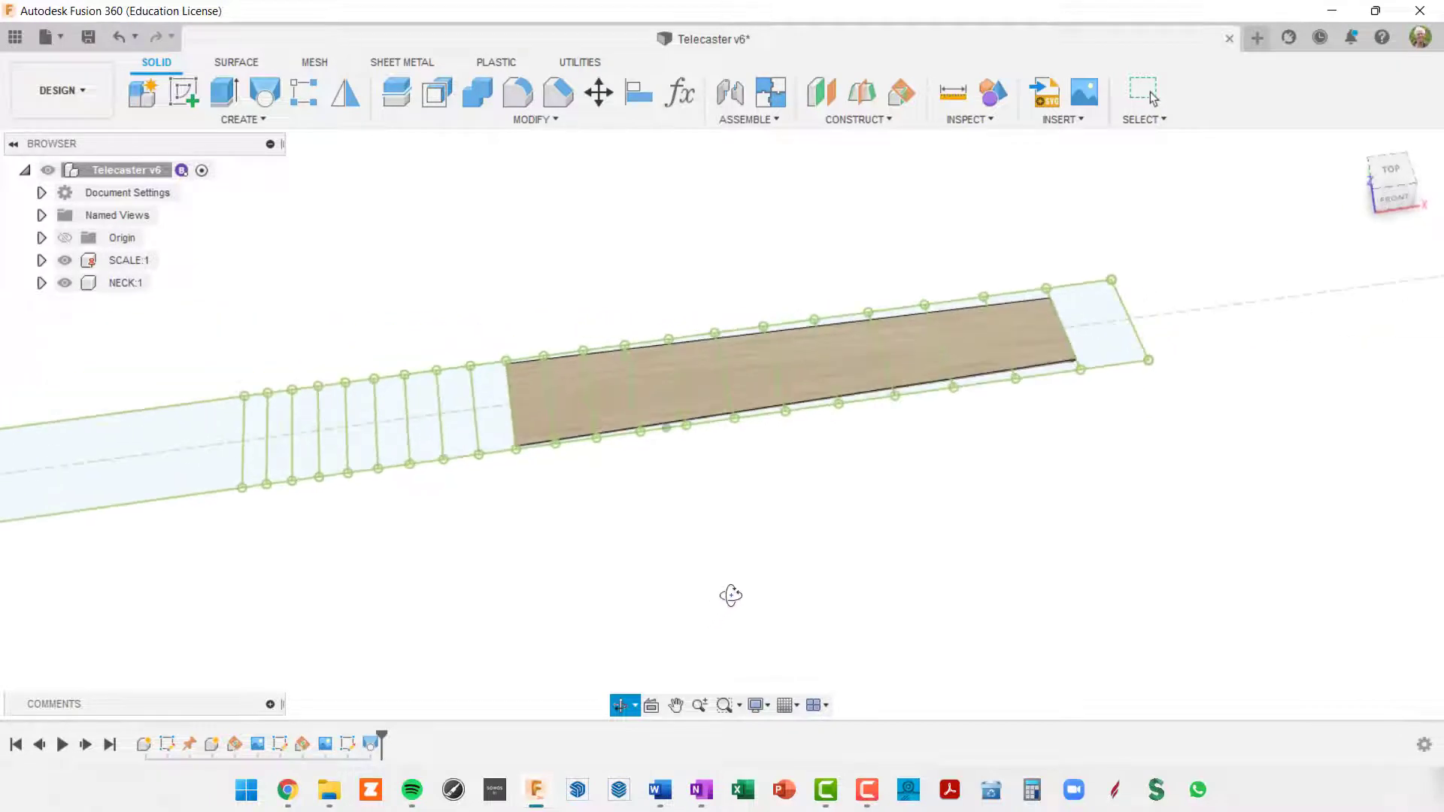
Hide the SCALE component so only the neck remains displayed
{"action": "key", "text": "Escape"}
{"action": "mouse_move", "coordinate": [761, 577]}
{"action": "middle_mouse_down"}
{"action": "mouse_move", "coordinate": [813, 469]}
{"action": "mouse_move", "coordinate": [974, 307]}
{"action": "middle_mouse_up"}
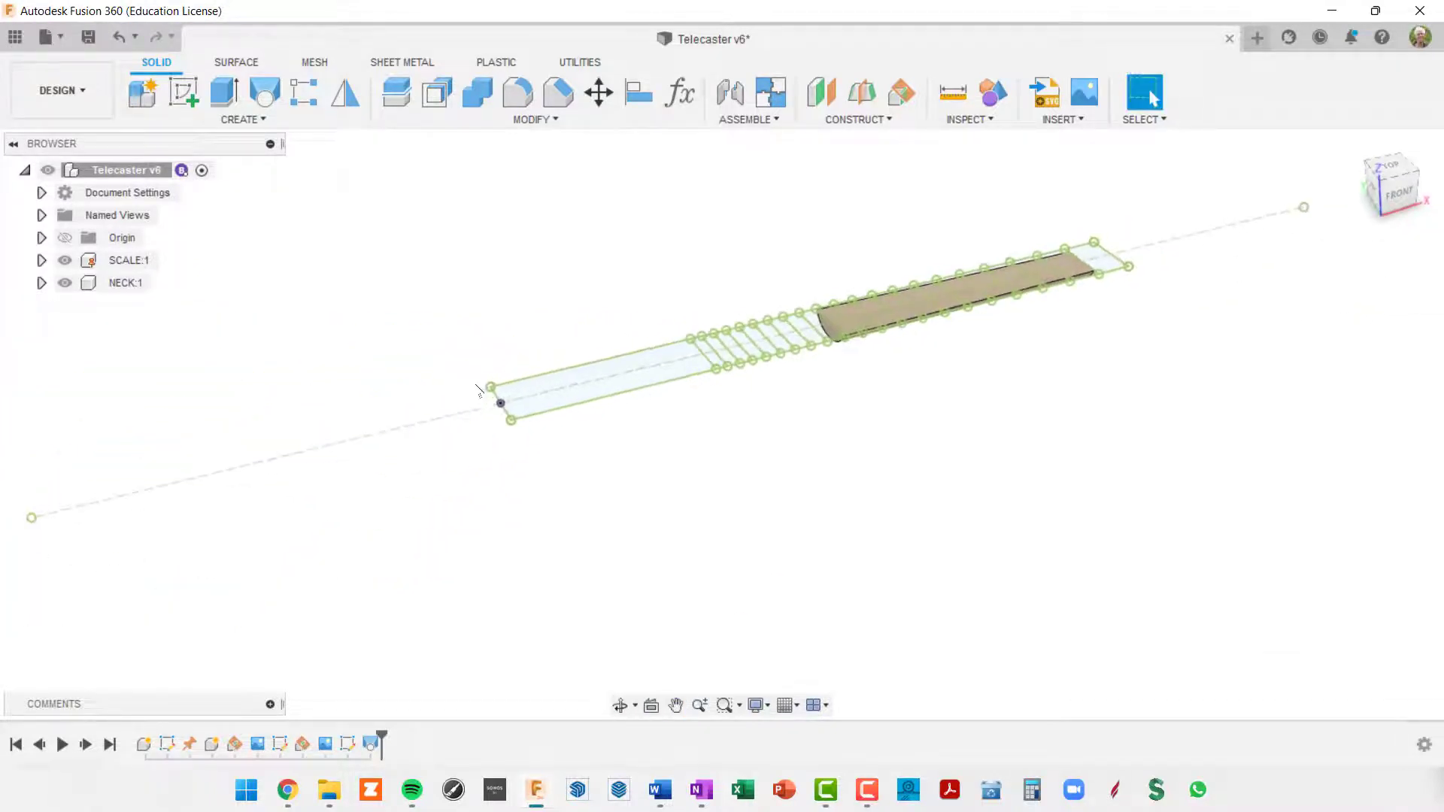
{"action": "scroll", "coordinate": [519, 418], "scroll_direction": "up", "scroll_amount": 5}
{"action": "scroll", "coordinate": [942, 426], "scroll_direction": "down", "scroll_amount": 3}
{"action": "middle_click_drag", "start_coordinate": [942, 425], "coordinate": [461, 522]}
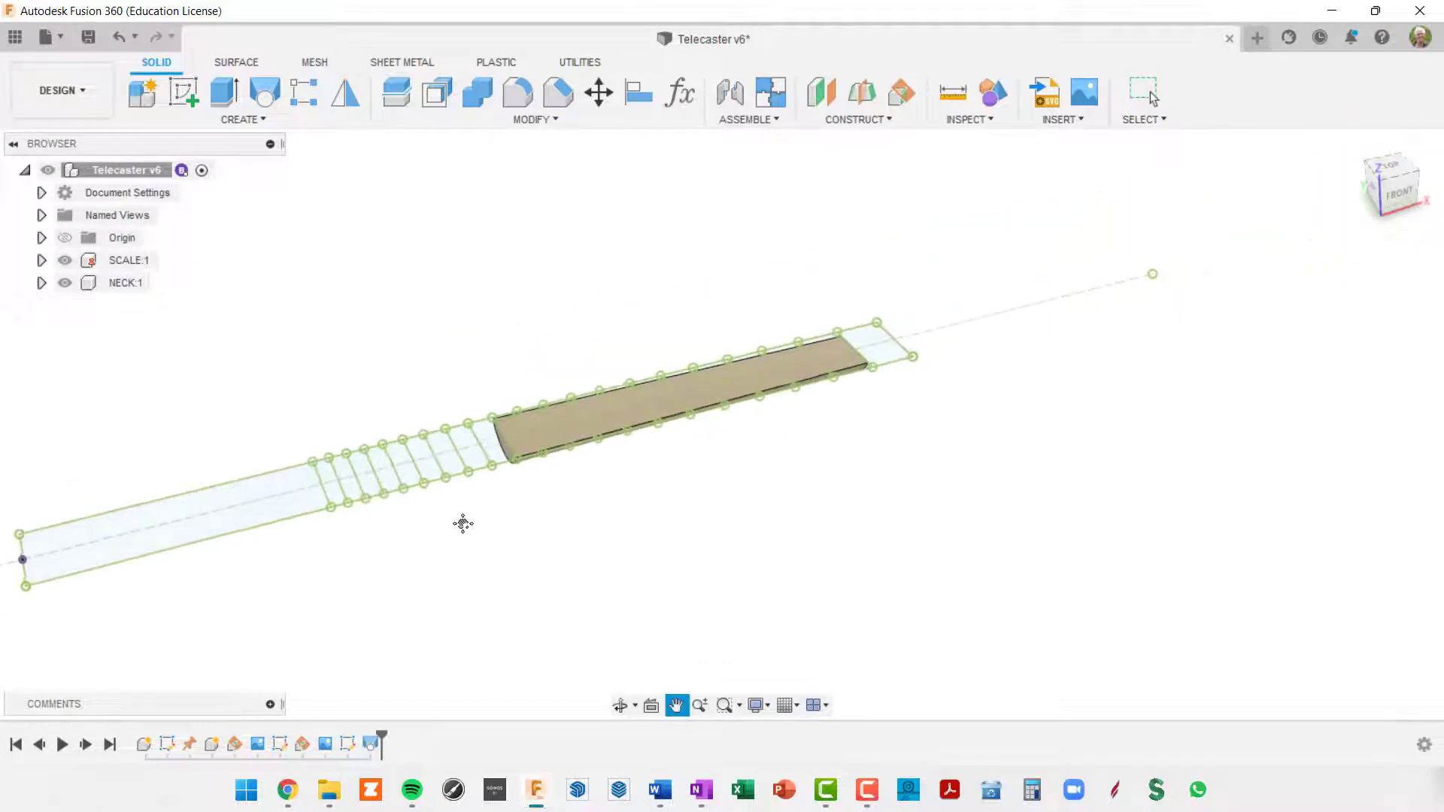
{"action": "scroll", "coordinate": [945, 368], "scroll_direction": "up", "scroll_amount": 2}
{"action": "scroll", "coordinate": [832, 452], "scroll_direction": "down", "scroll_amount": 2}
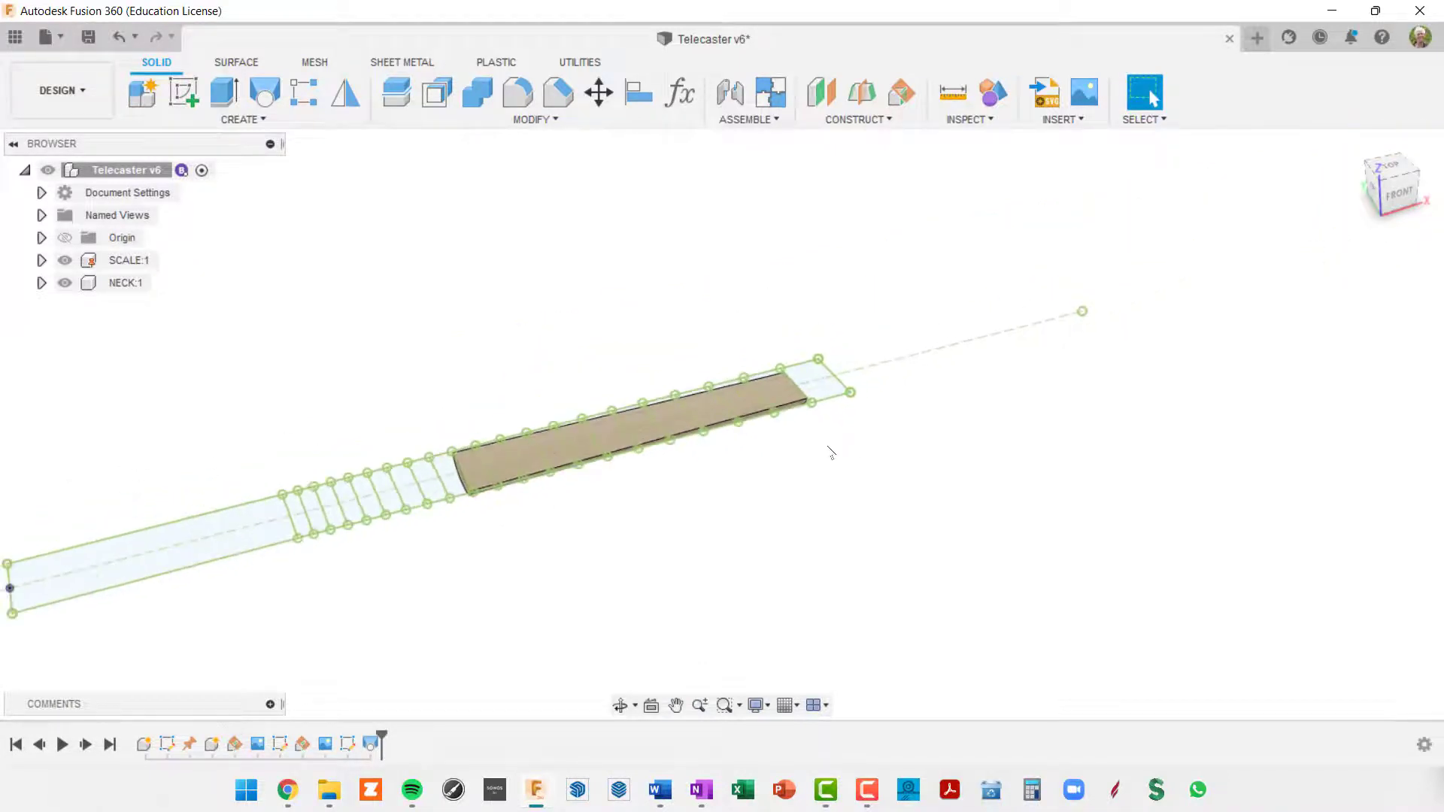
{"action": "mouse_move", "coordinate": [832, 451]}
{"action": "middle_mouse_down", "text": "shift"}
{"action": "mouse_move", "coordinate": [893, 422]}
{"action": "mouse_move", "coordinate": [832, 471]}
{"action": "mouse_move", "coordinate": [1062, 392]}
{"action": "middle_mouse_up", "text": "shift"}
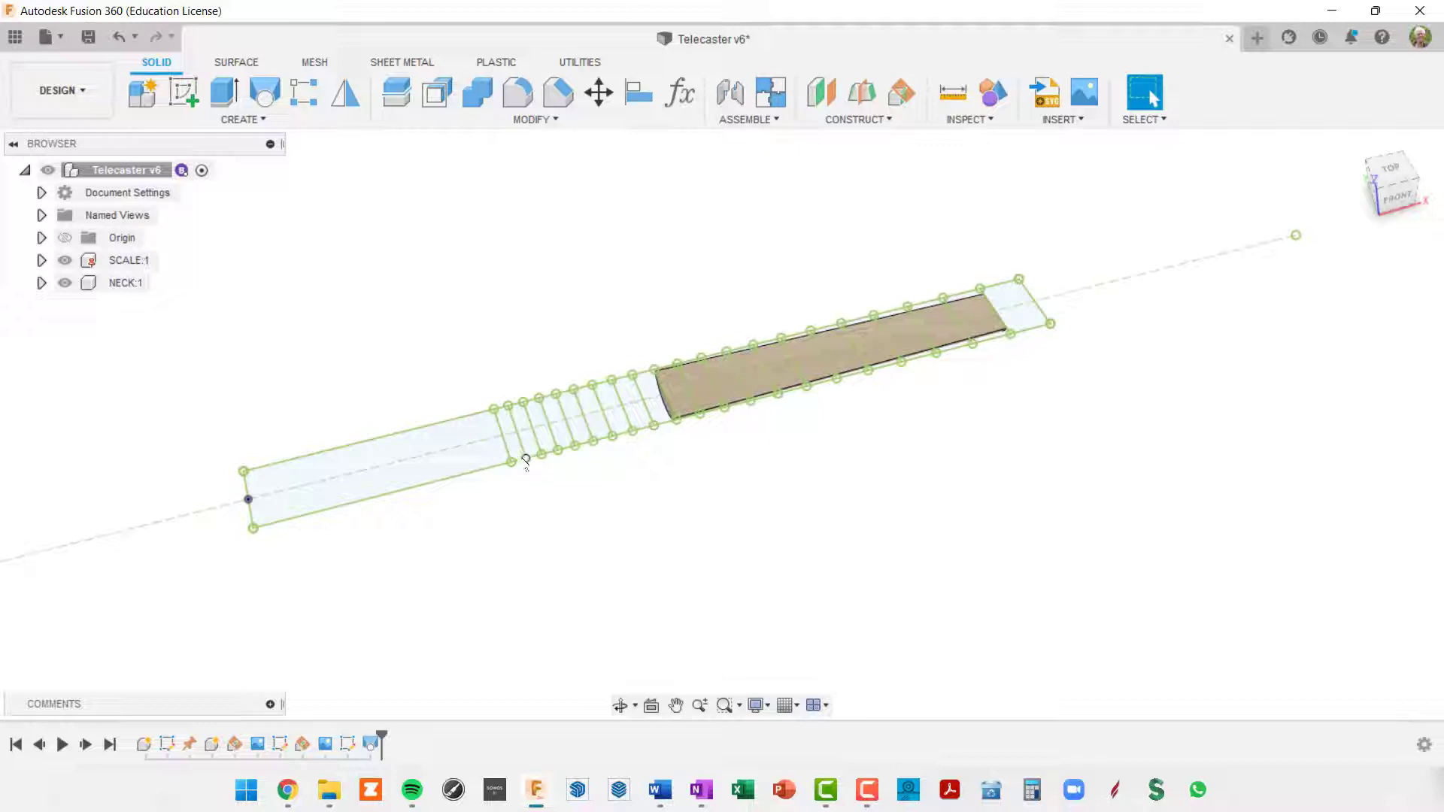
{"action": "left_click", "coordinate": [64, 261]}
{"action": "middle_click_drag", "start_coordinate": [401, 421], "coordinate": [452, 410], "text": "shift"}
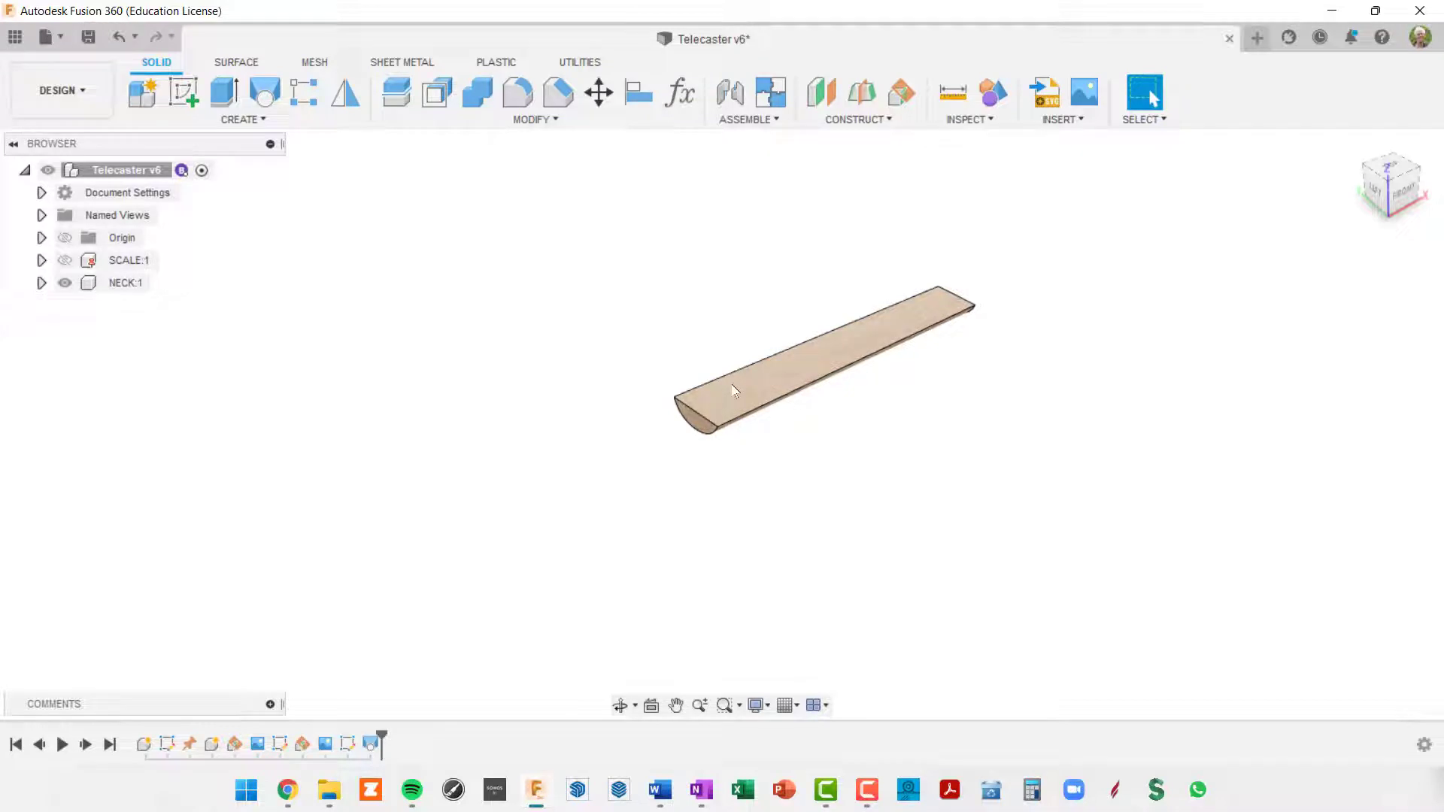
Ground the NECK component to fix it in its current position
{"action": "right_click", "coordinate": [91, 288]}
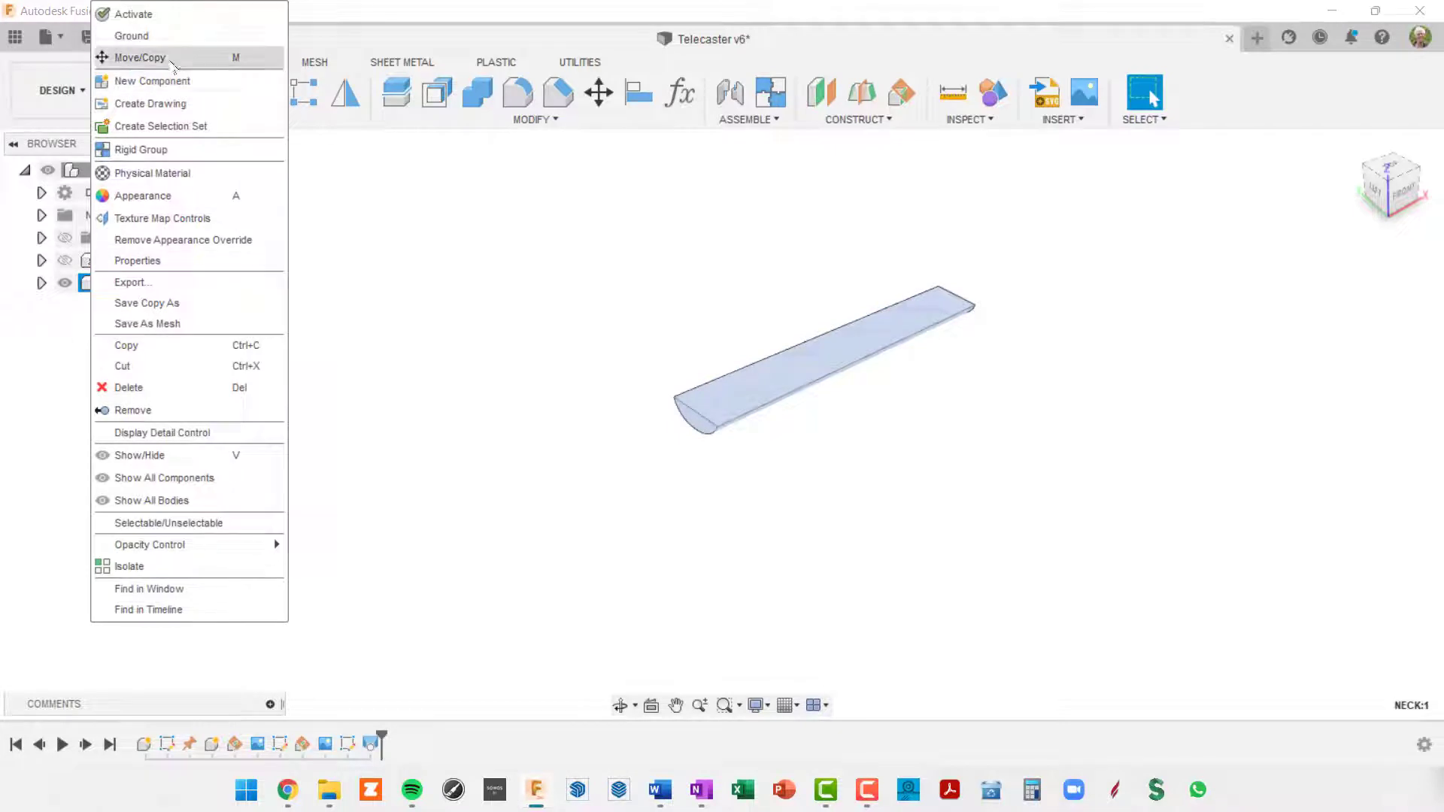
{"action": "left_click", "coordinate": [148, 37]}
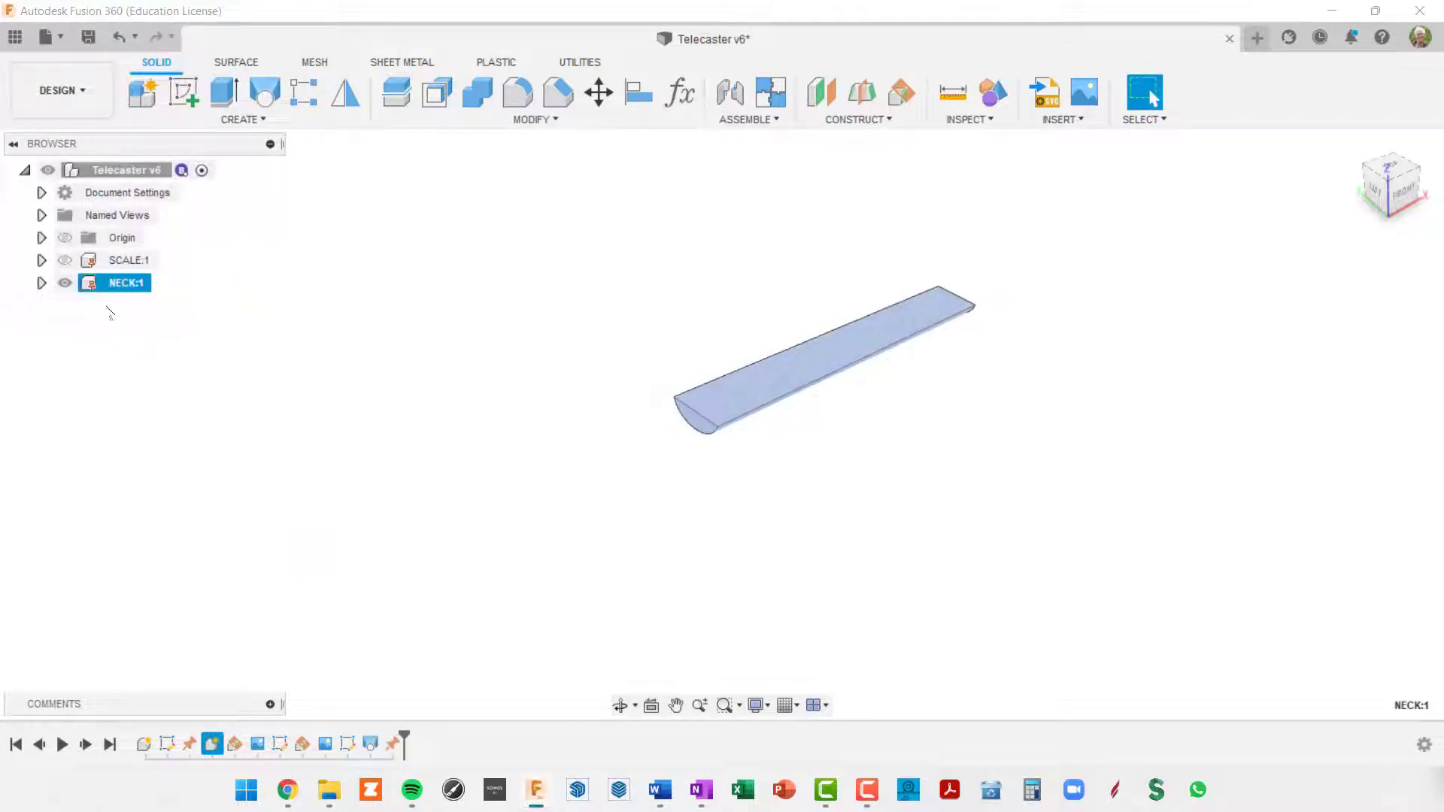
{"action": "left_click", "coordinate": [848, 506]}
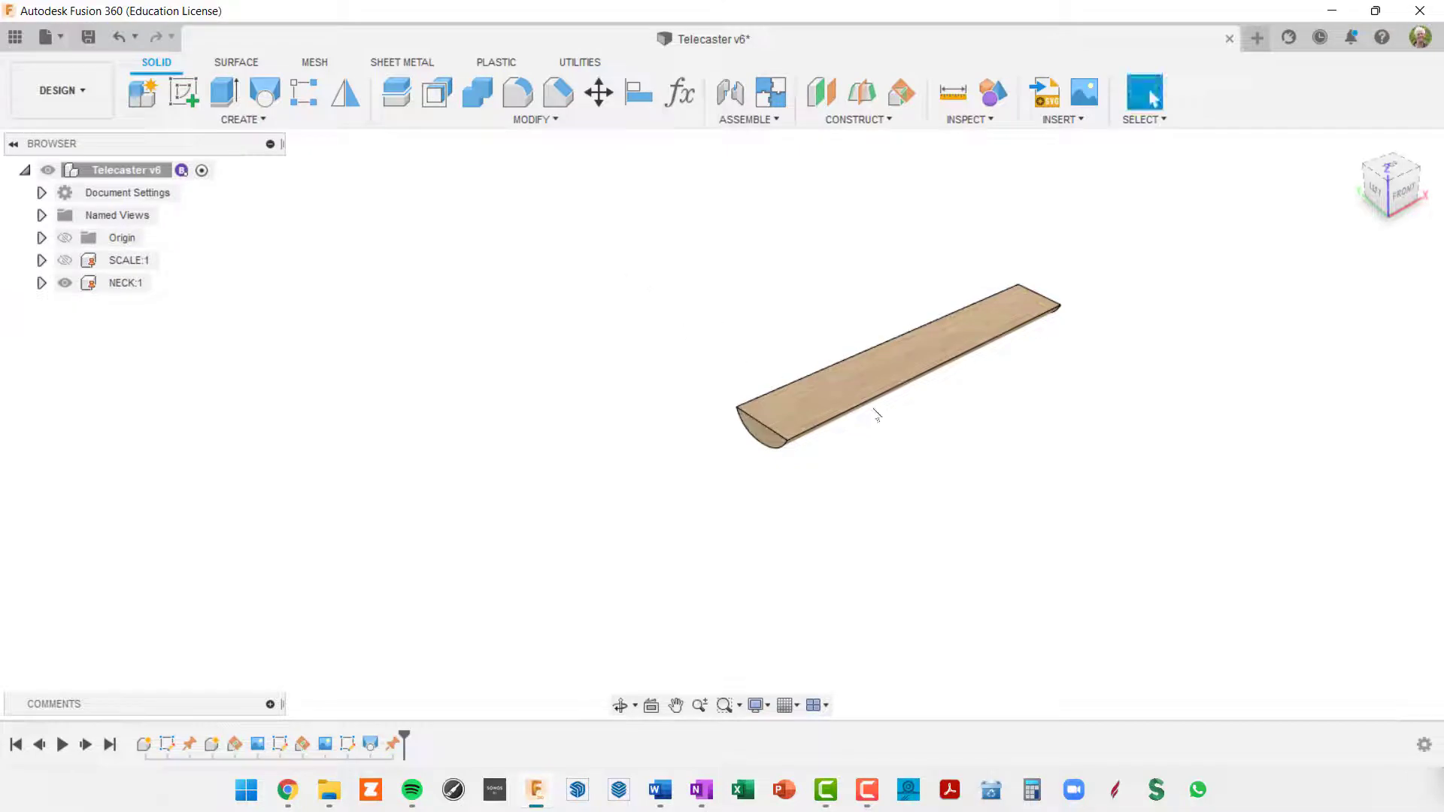
{"action": "middle_click_drag", "start_coordinate": [845, 479], "coordinate": [703, 468], "text": "shift"}
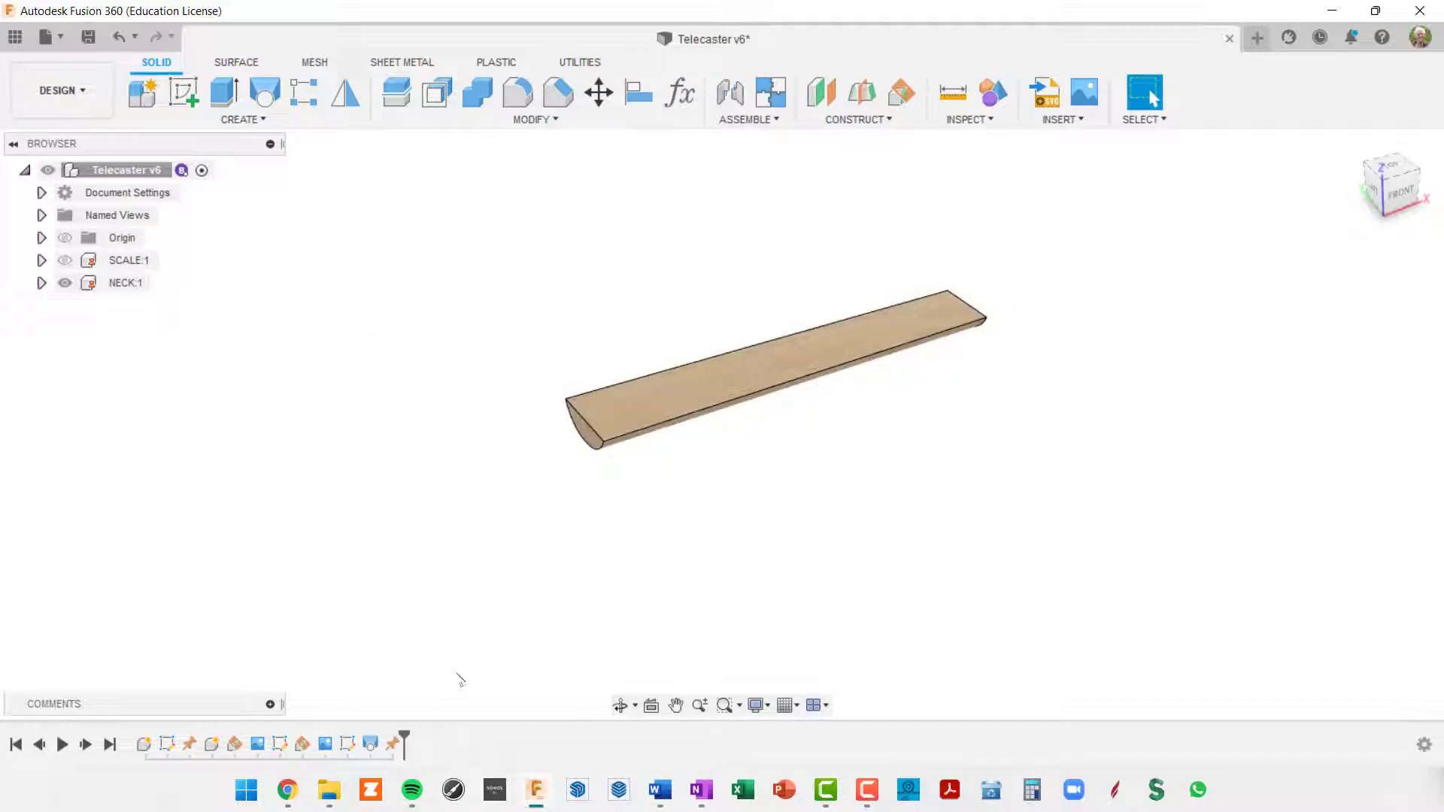
Create a new active internal component named BODY under the top-level assembly
{"action": "left_click", "coordinate": [147, 94]}
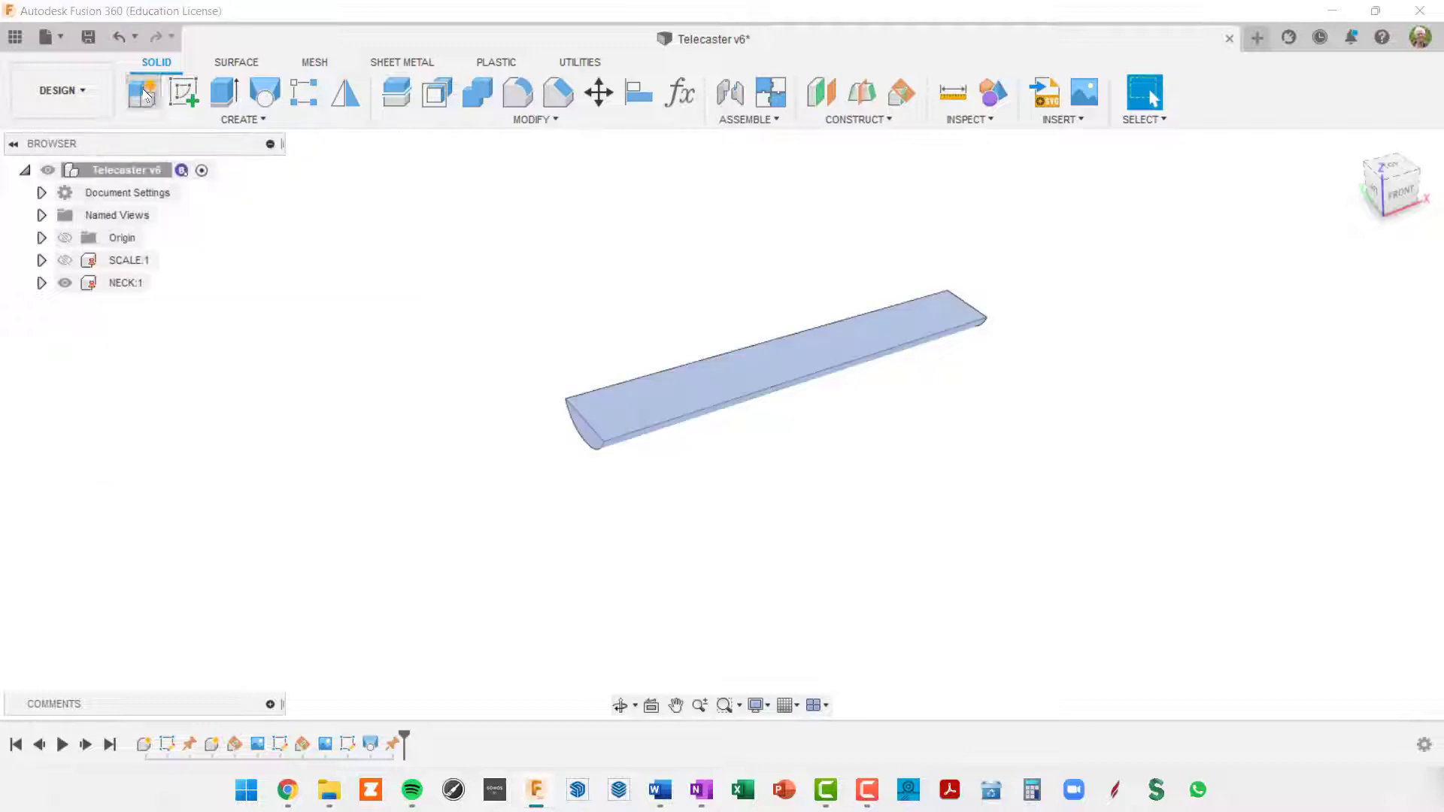
{"action": "double_click", "coordinate": [1219, 357]}
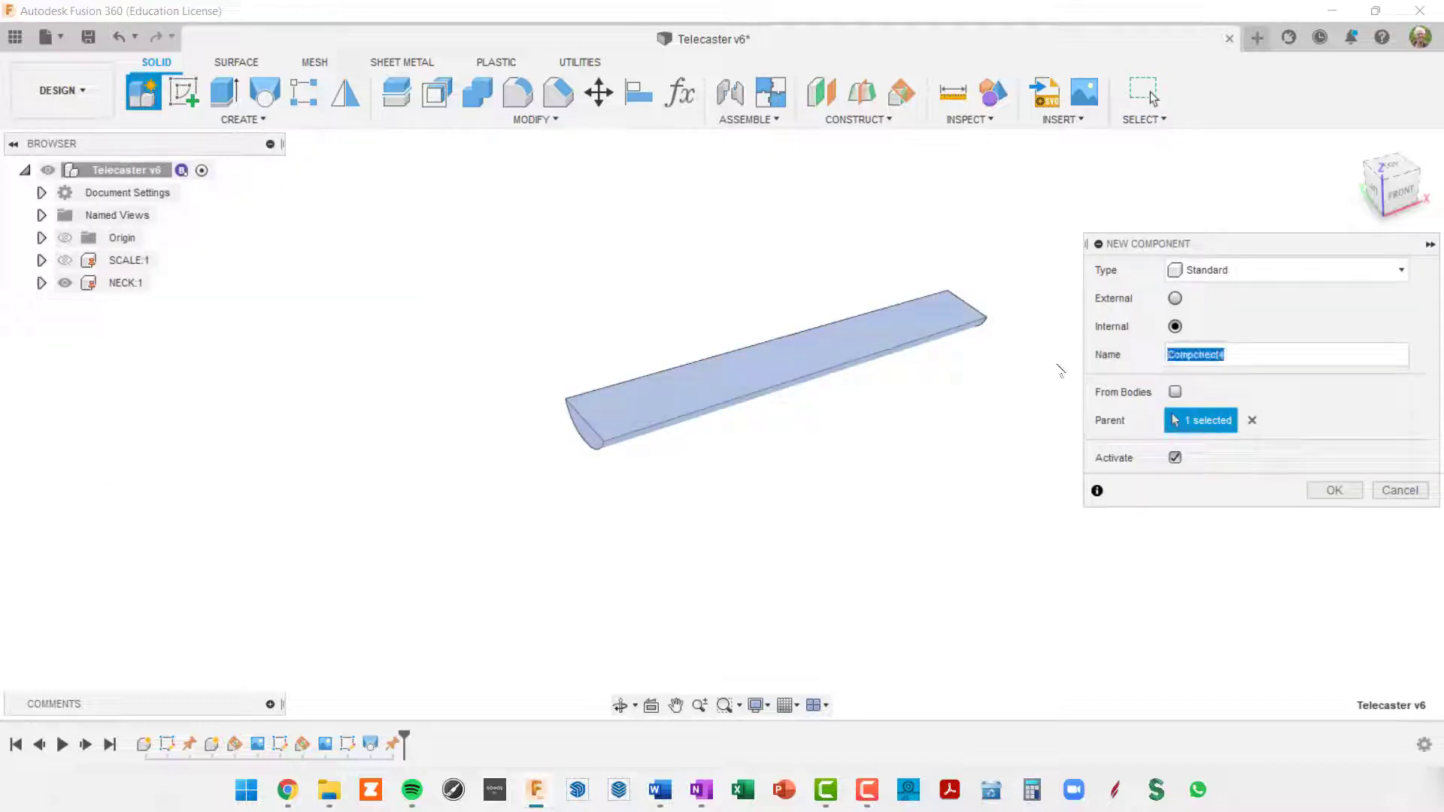
{"action": "type", "text": "BODY"}
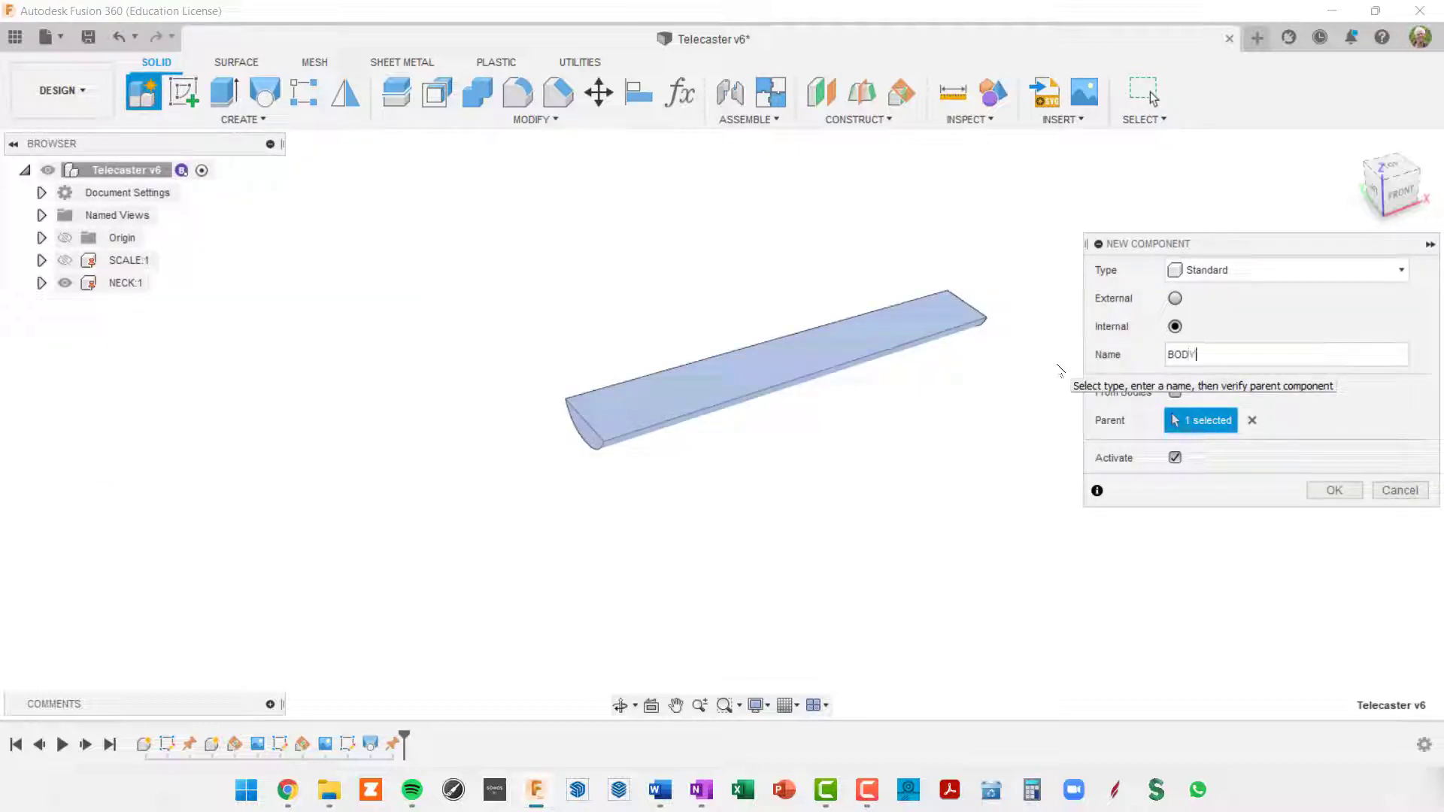
{"action": "key", "text": "Return"}
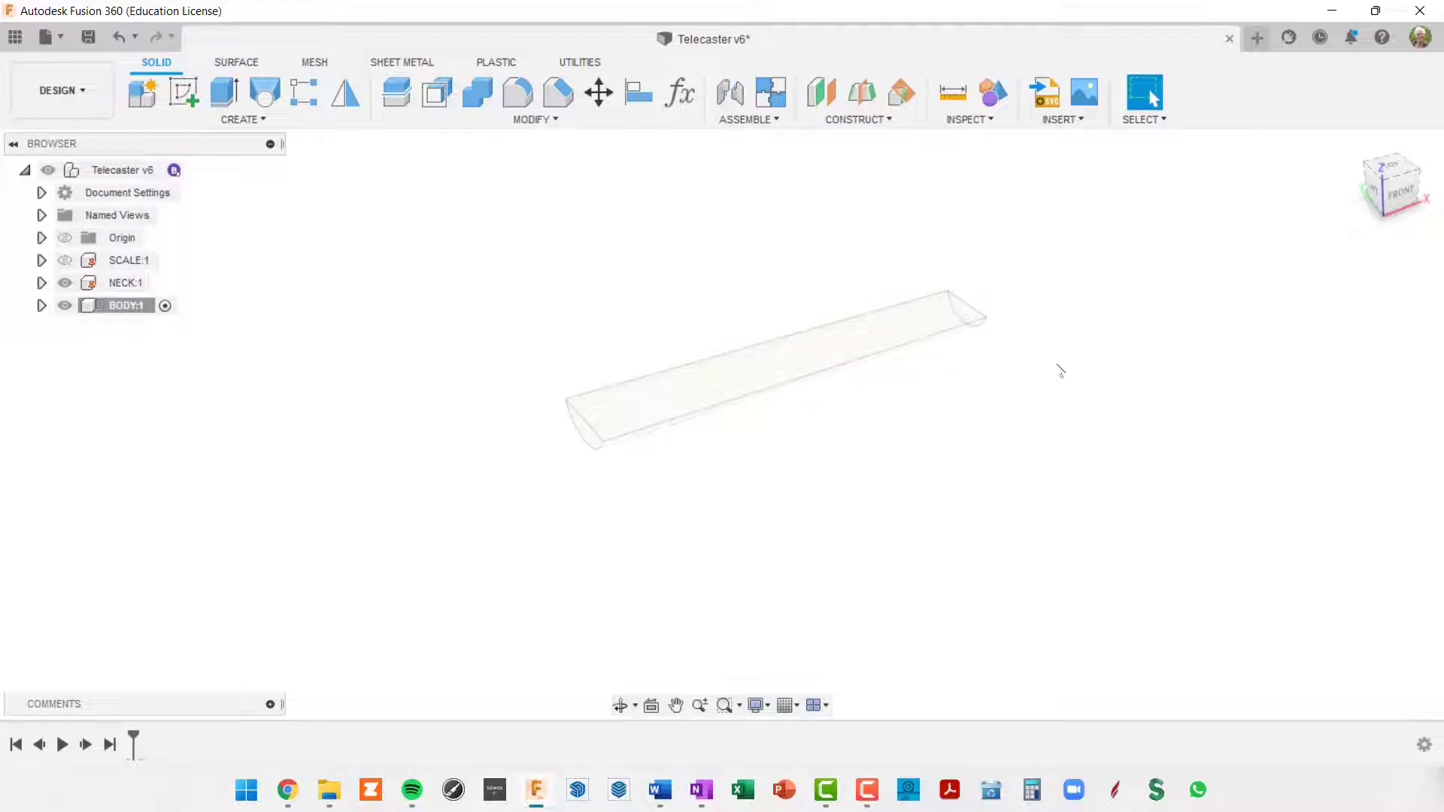
Insert TeleBody.jpg from the Guitar project's Telecaster Plans folder as a canvas image
{"action": "left_click", "coordinate": [1084, 93]}
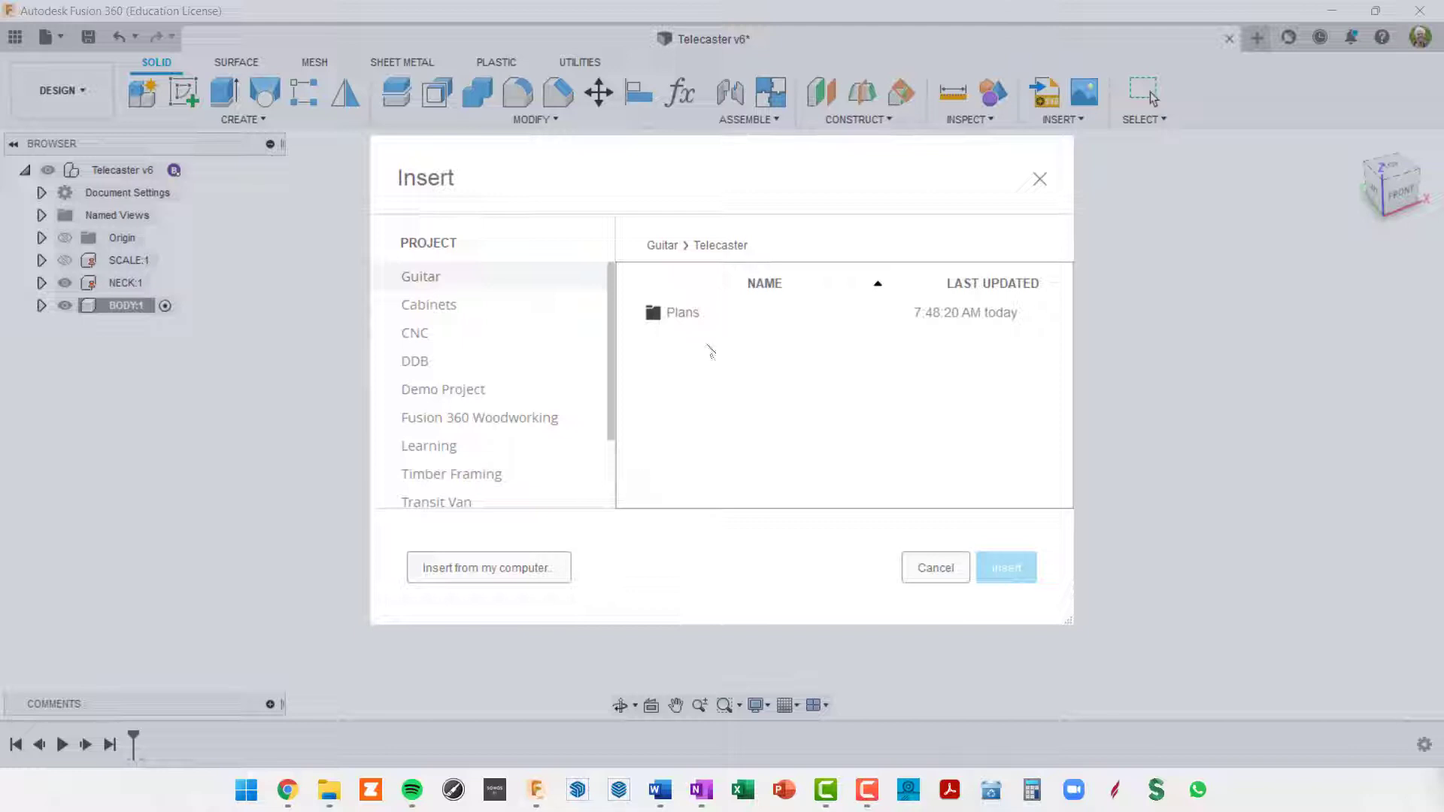
{"action": "double_click", "coordinate": [686, 313]}
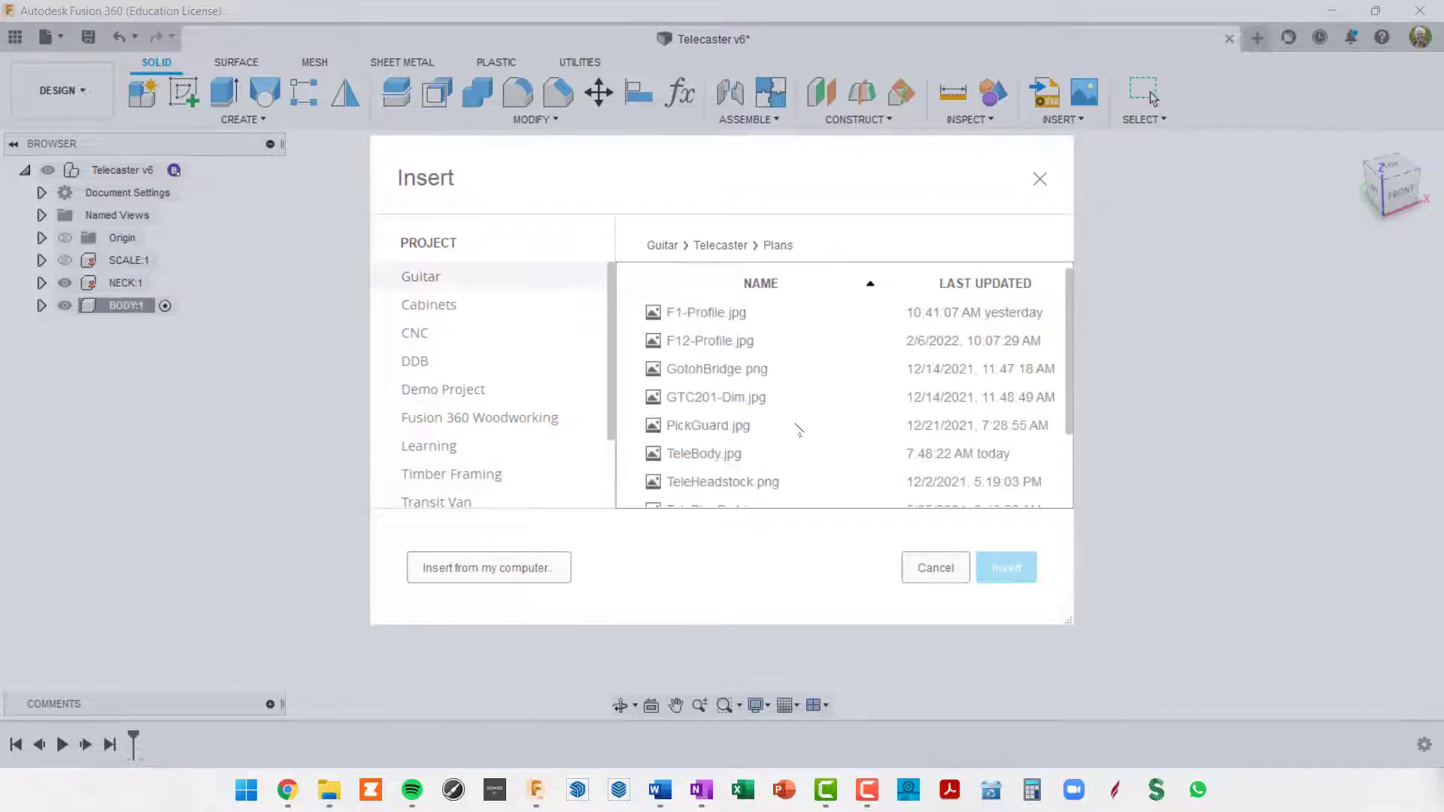
{"action": "left_click", "coordinate": [701, 456]}
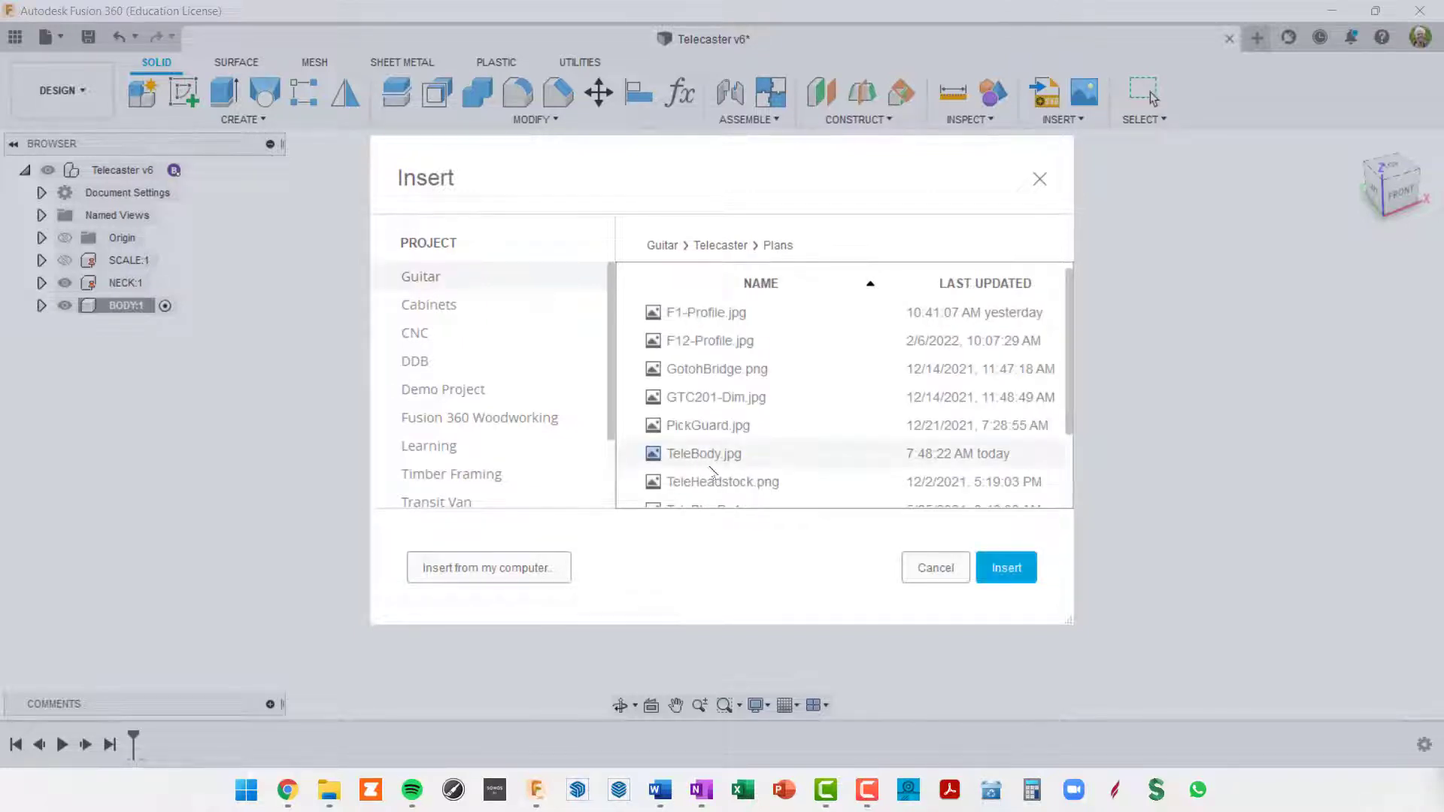
{"action": "left_click", "coordinate": [1012, 567]}
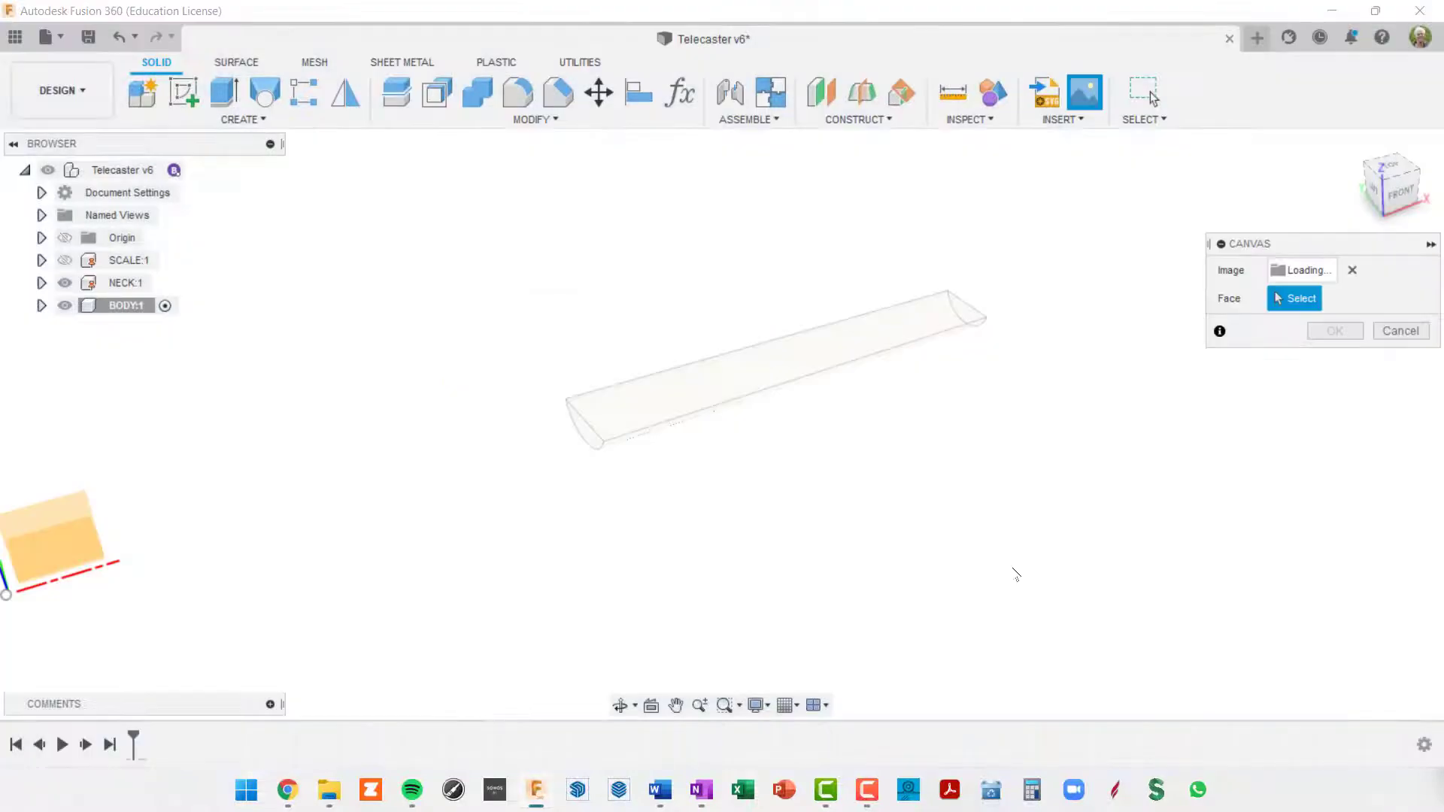
Place the TeleBody canvas on the XY plane at the origin with its opacity reduced below 50
{"action": "scroll", "coordinate": [351, 371], "scroll_direction": "down", "scroll_amount": 3}
{"action": "middle_click_drag", "start_coordinate": [281, 395], "coordinate": [592, 315]}
{"action": "scroll", "coordinate": [586, 329], "scroll_direction": "up", "scroll_amount": 3}
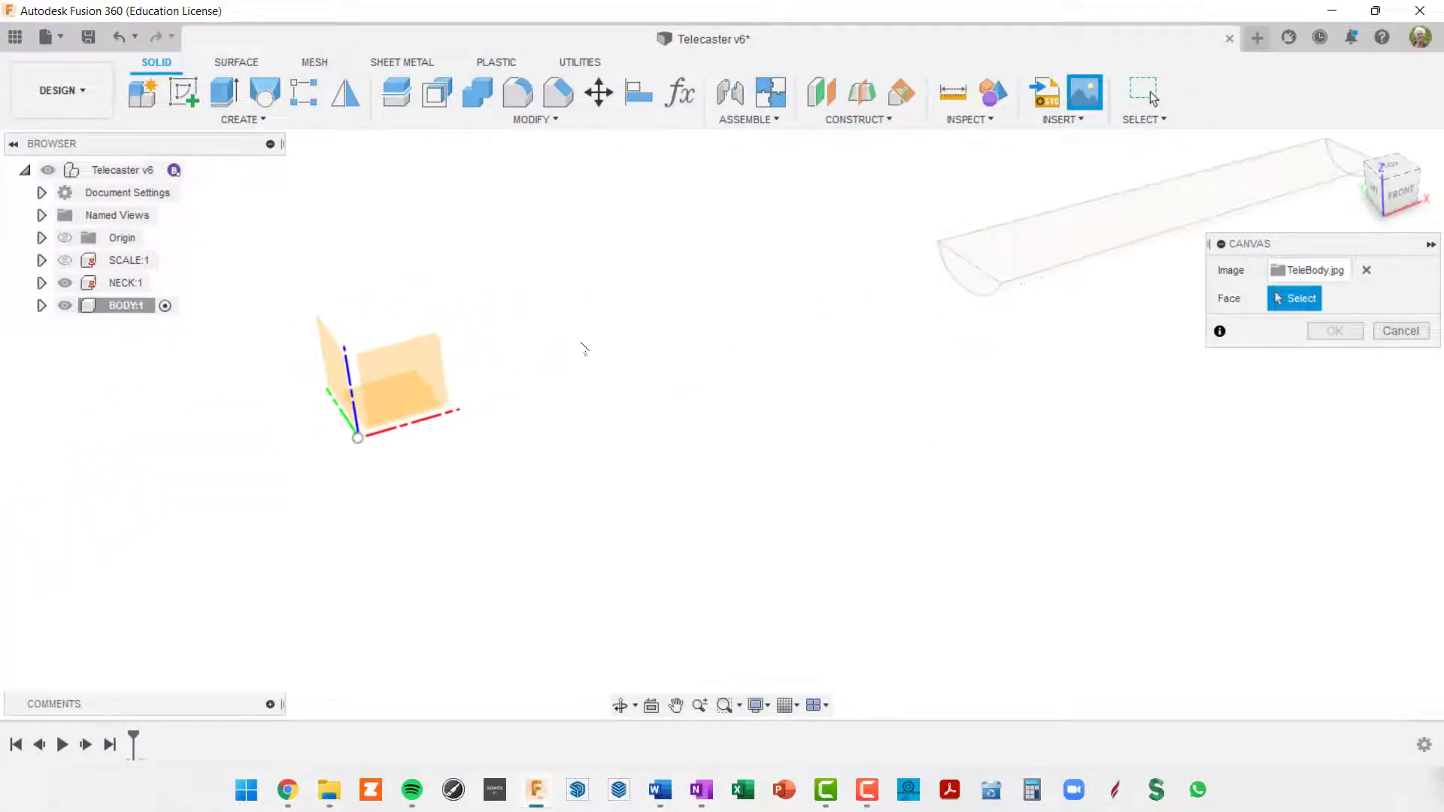
{"action": "middle_click_drag", "start_coordinate": [743, 397], "coordinate": [530, 423], "text": "shift"}
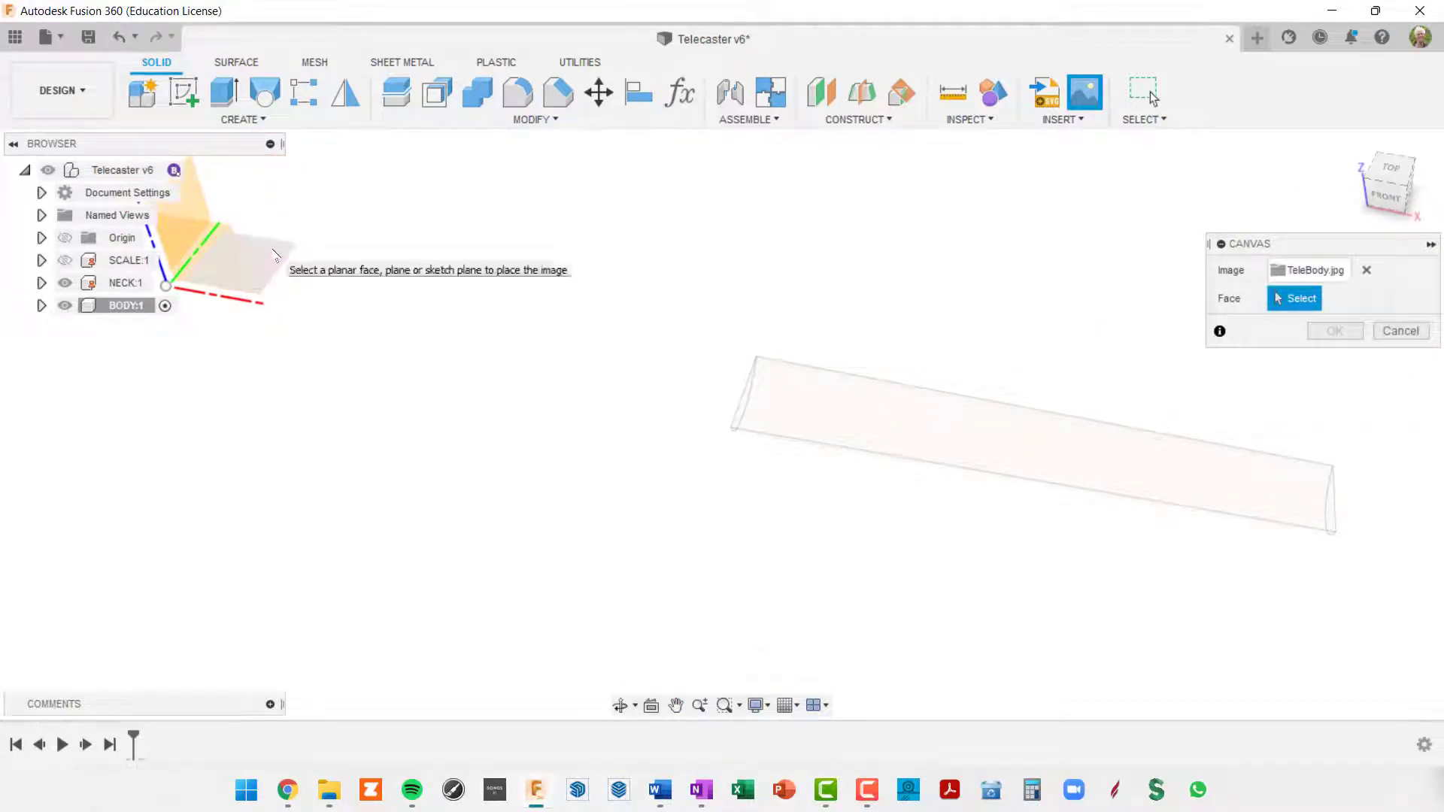
{"action": "left_click", "coordinate": [274, 255]}
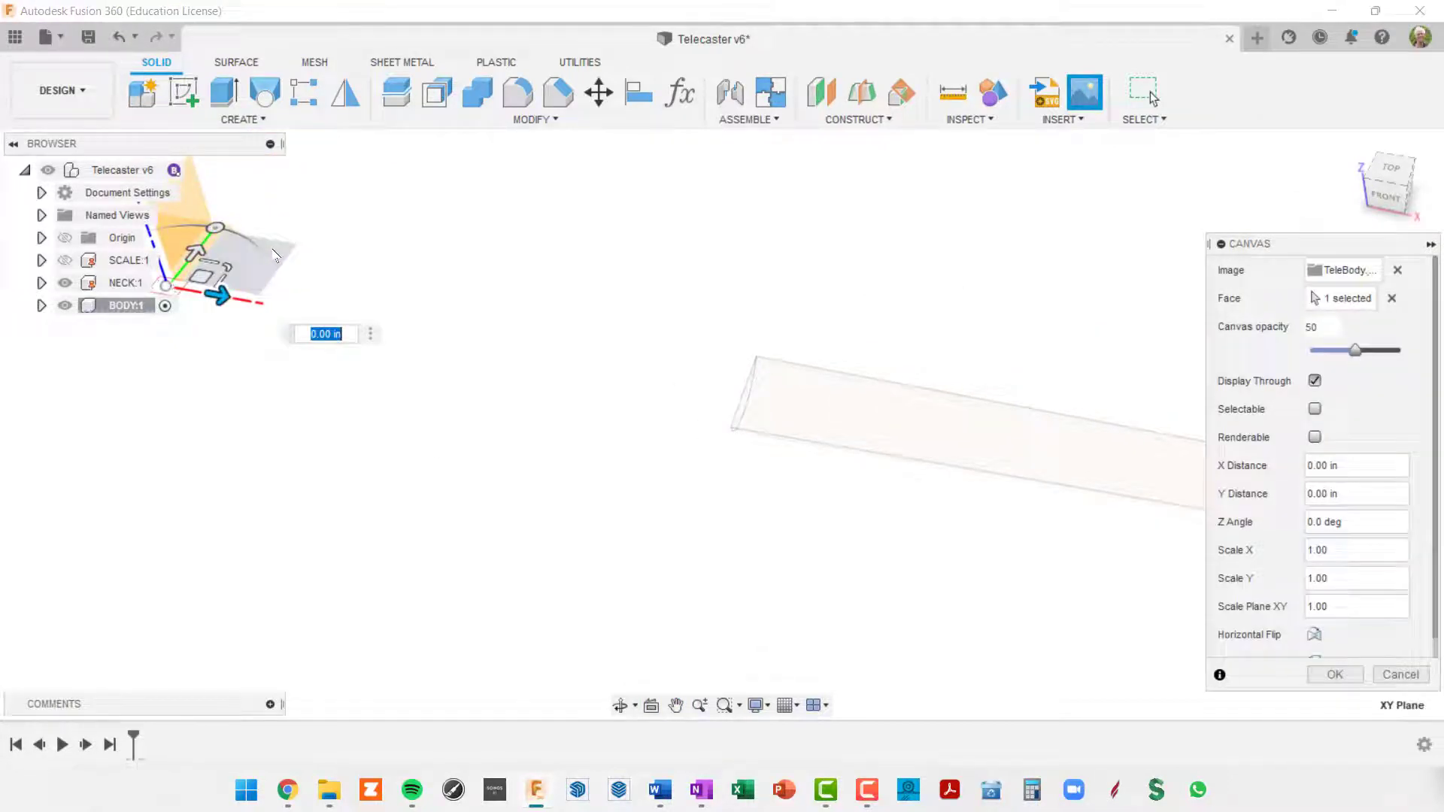
{"action": "left_click", "coordinate": [1338, 681]}
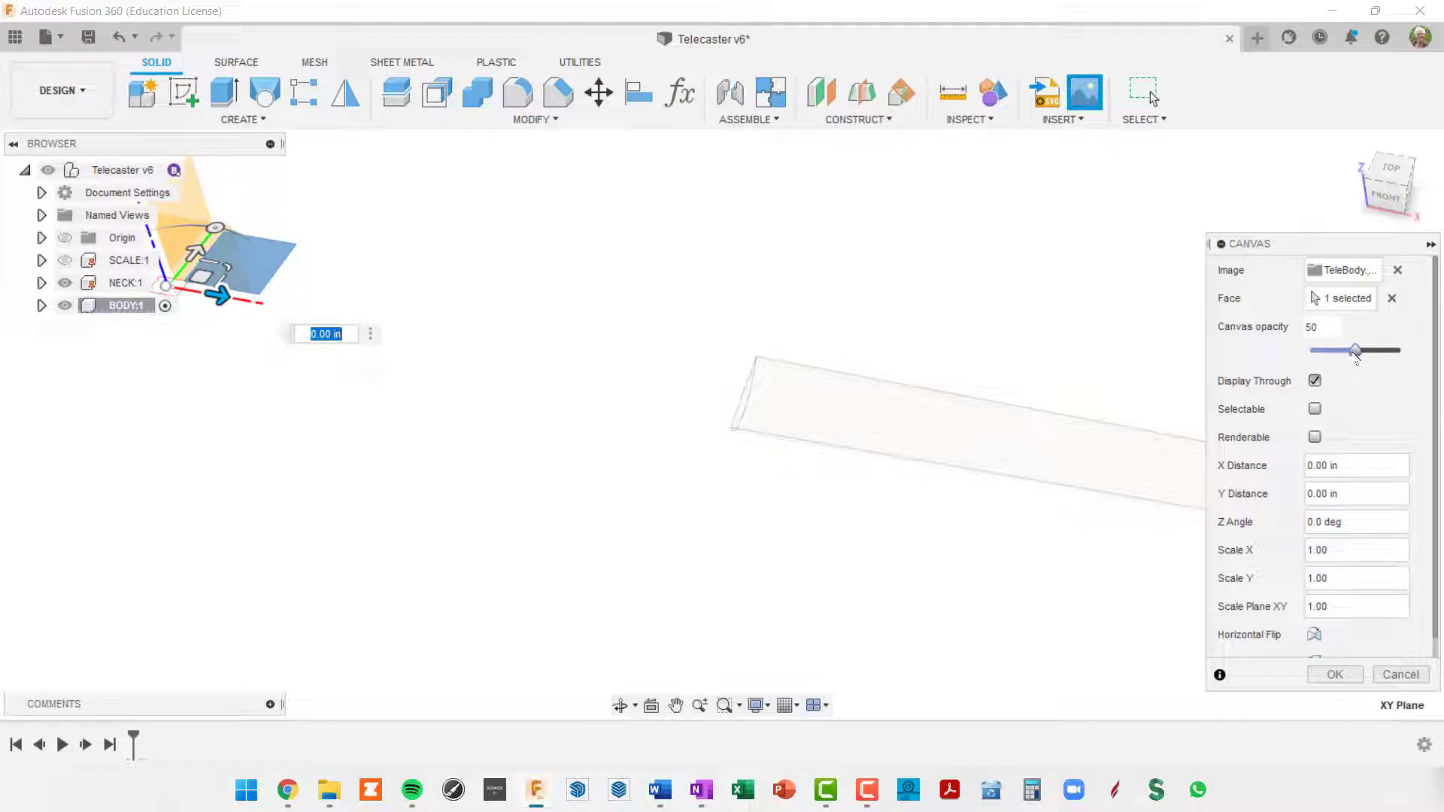
{"action": "left_click_drag", "start_coordinate": [1355, 352], "coordinate": [1328, 353]}
{"action": "left_click", "coordinate": [1351, 675]}
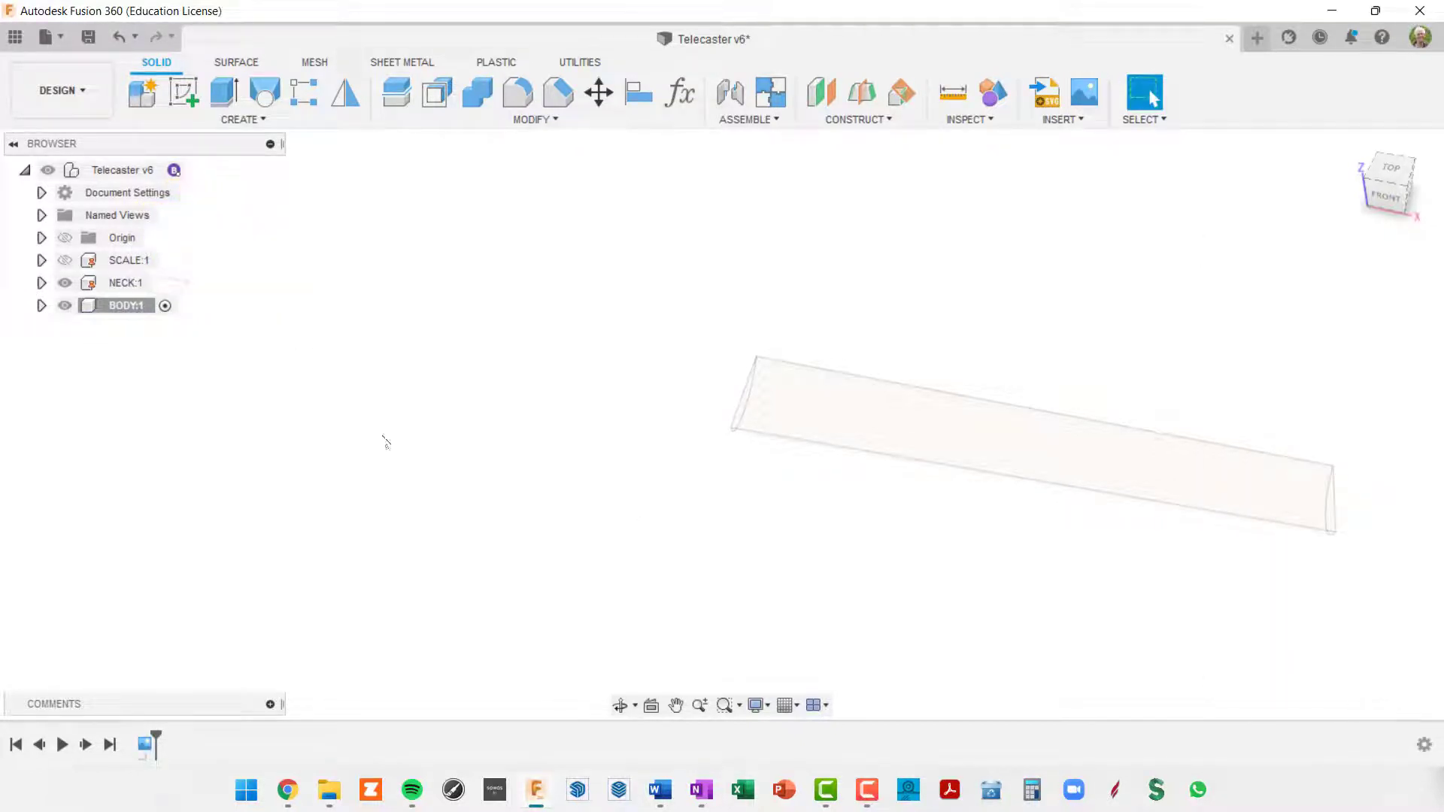
Start calibrating the TeleBody canvas in the BODY component
{"action": "middle_click_drag", "start_coordinate": [301, 418], "coordinate": [722, 478]}
{"action": "scroll", "coordinate": [564, 393], "scroll_direction": "up", "scroll_amount": 3}
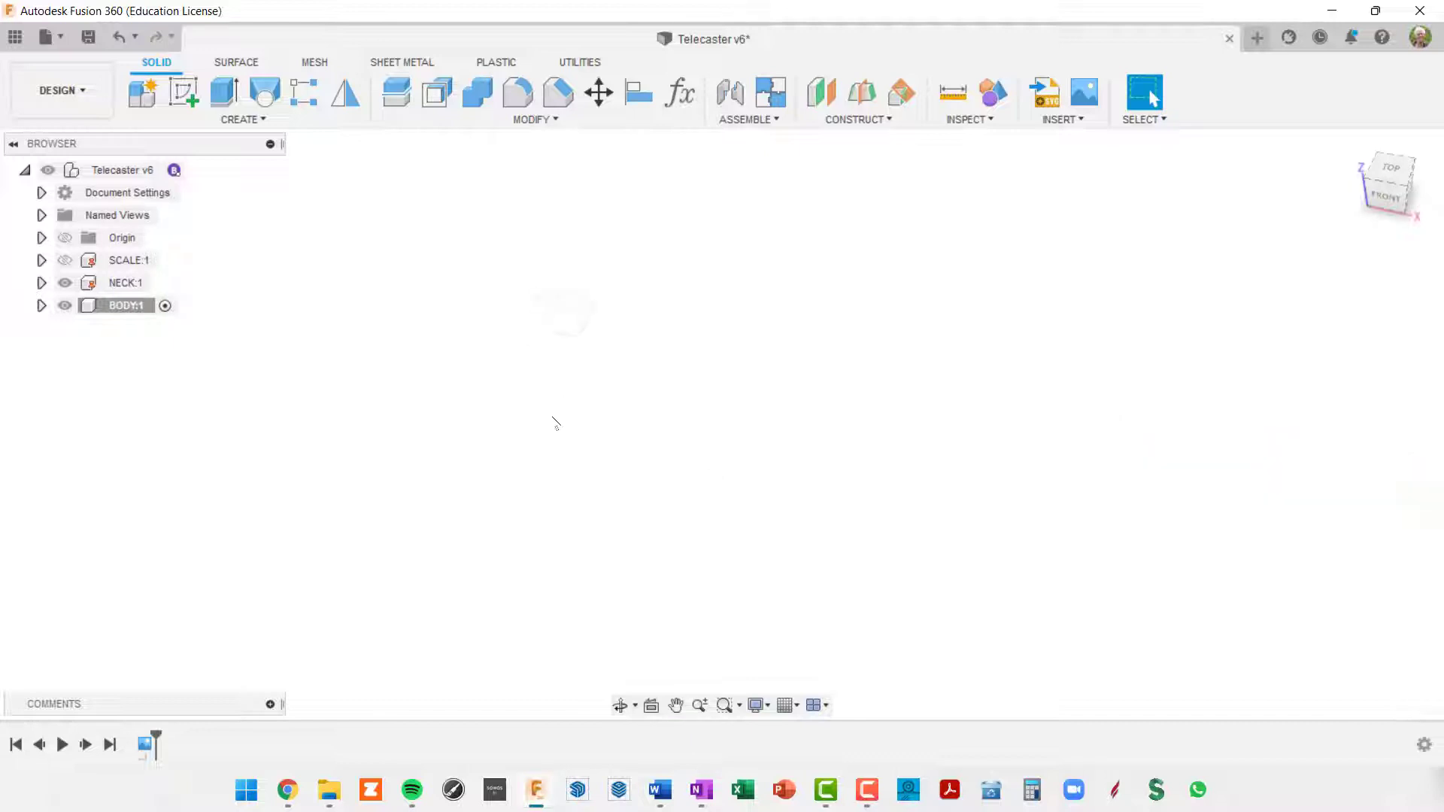
{"action": "middle_click_drag", "start_coordinate": [586, 423], "coordinate": [650, 440], "text": "shift"}
{"action": "scroll", "coordinate": [650, 440], "scroll_direction": "down", "scroll_amount": 3}
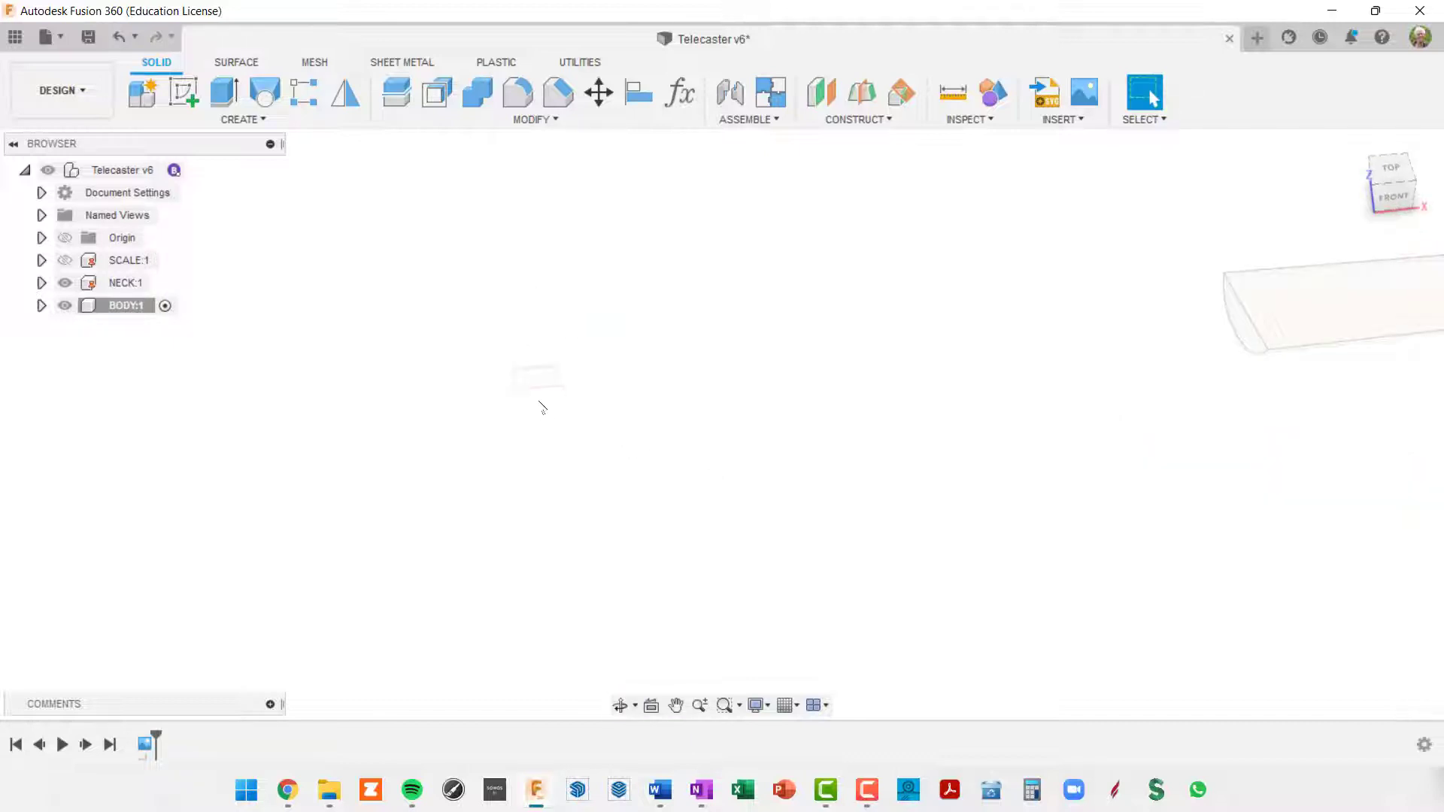
{"action": "scroll", "coordinate": [541, 399], "scroll_direction": "up", "scroll_amount": 3}
{"action": "scroll", "coordinate": [549, 382], "scroll_direction": "up", "scroll_amount": 3}
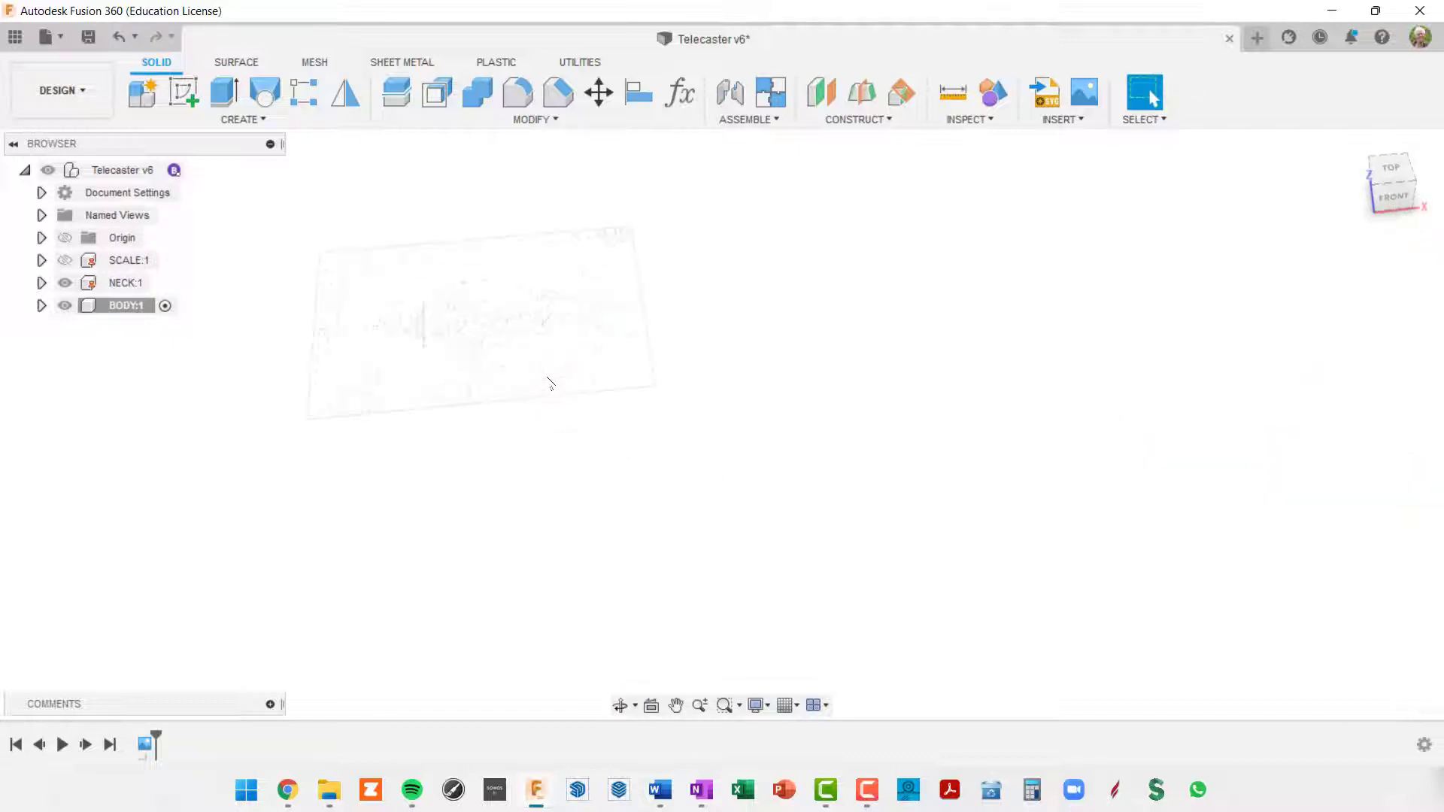
{"action": "middle_click_drag", "start_coordinate": [547, 378], "coordinate": [877, 432]}
{"action": "left_click", "coordinate": [41, 305]}
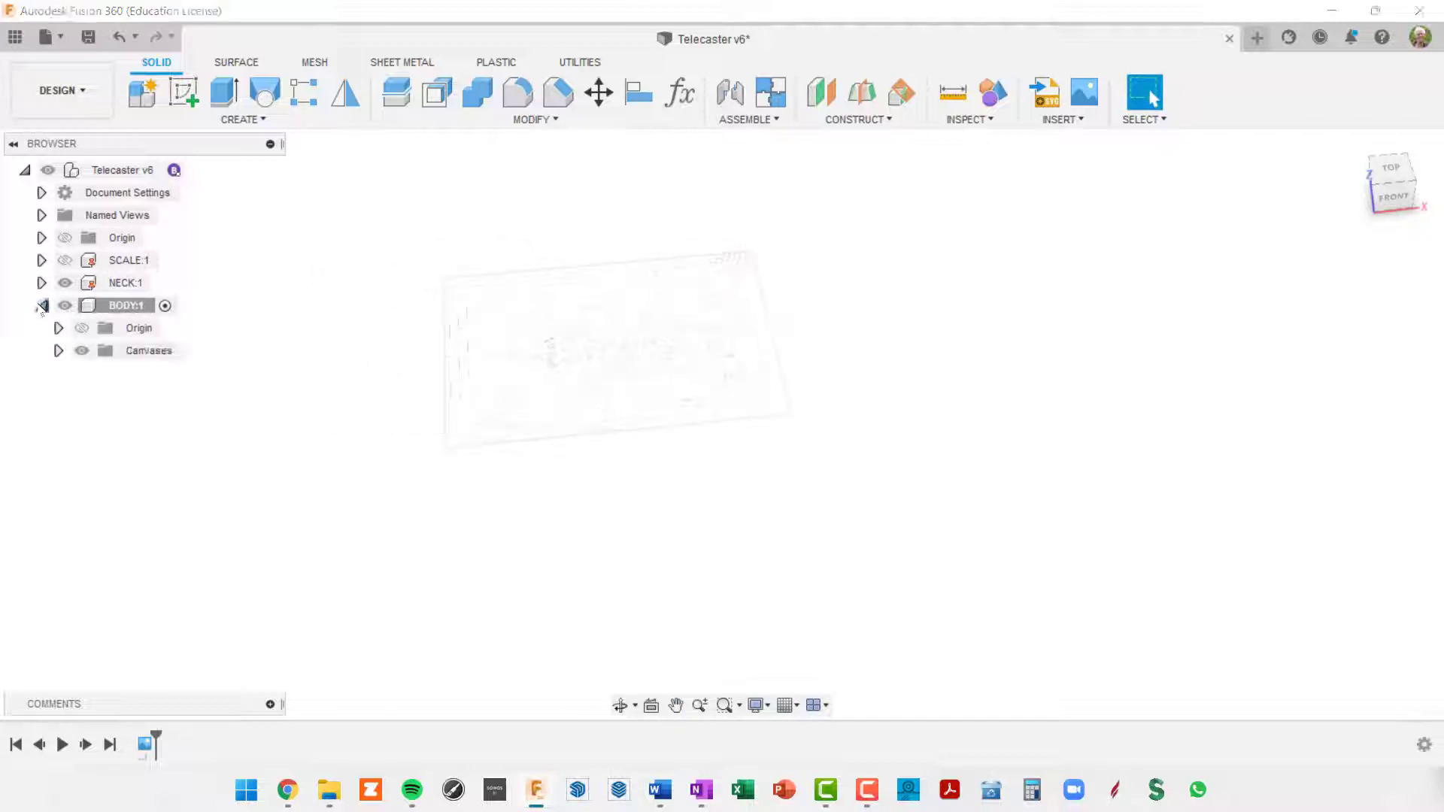
{"action": "left_click", "coordinate": [58, 351]}
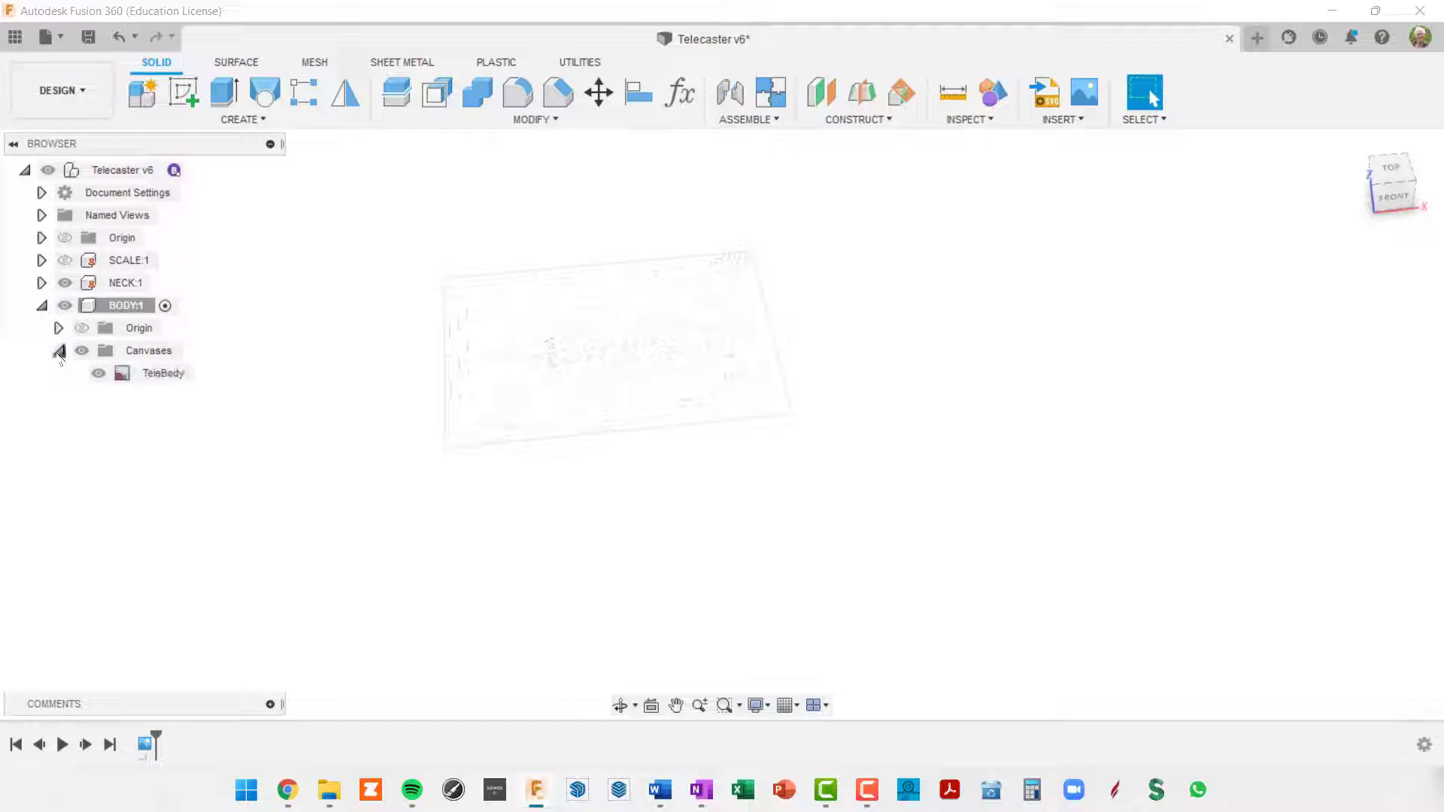
{"action": "left_click", "coordinate": [164, 374]}
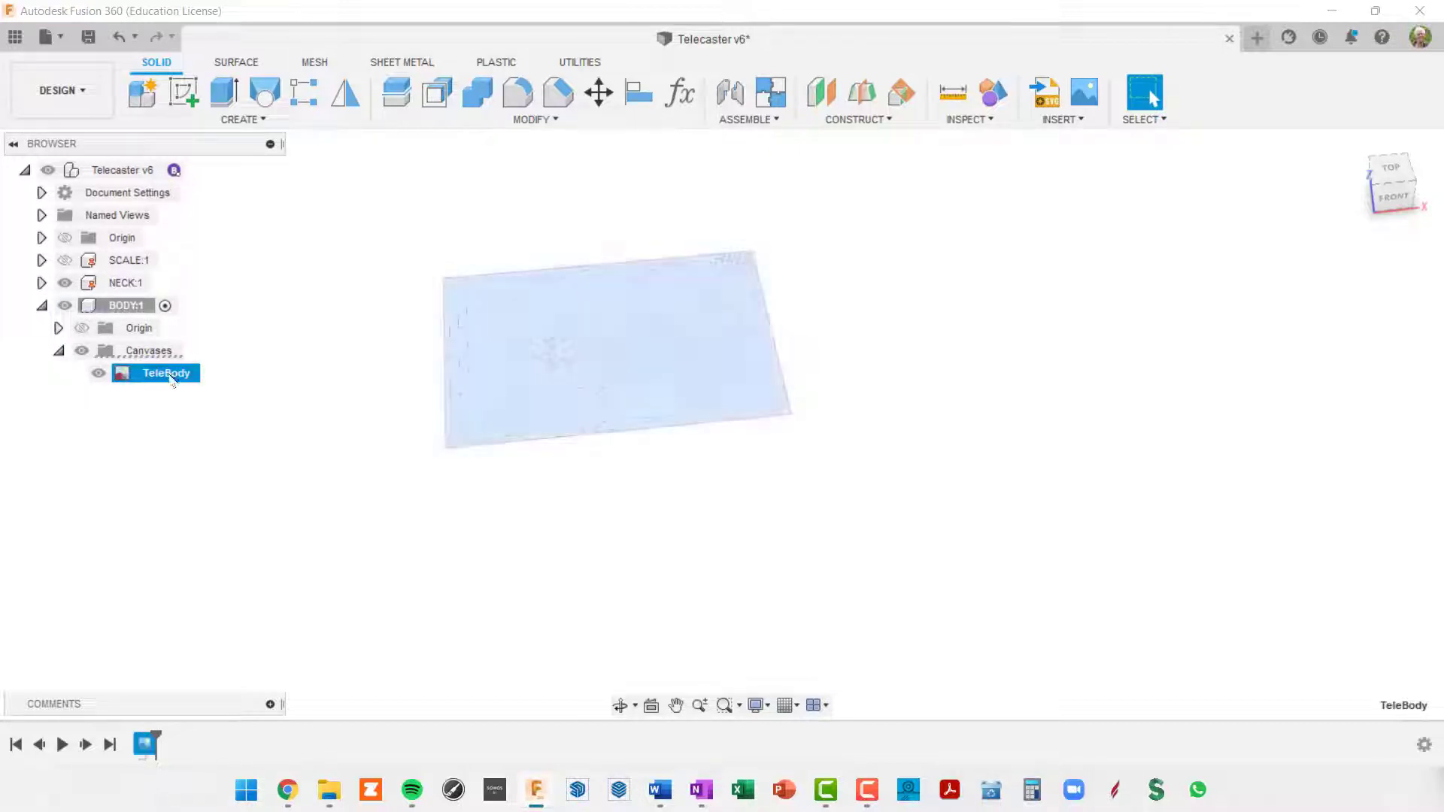
{"action": "right_click", "coordinate": [170, 377]}
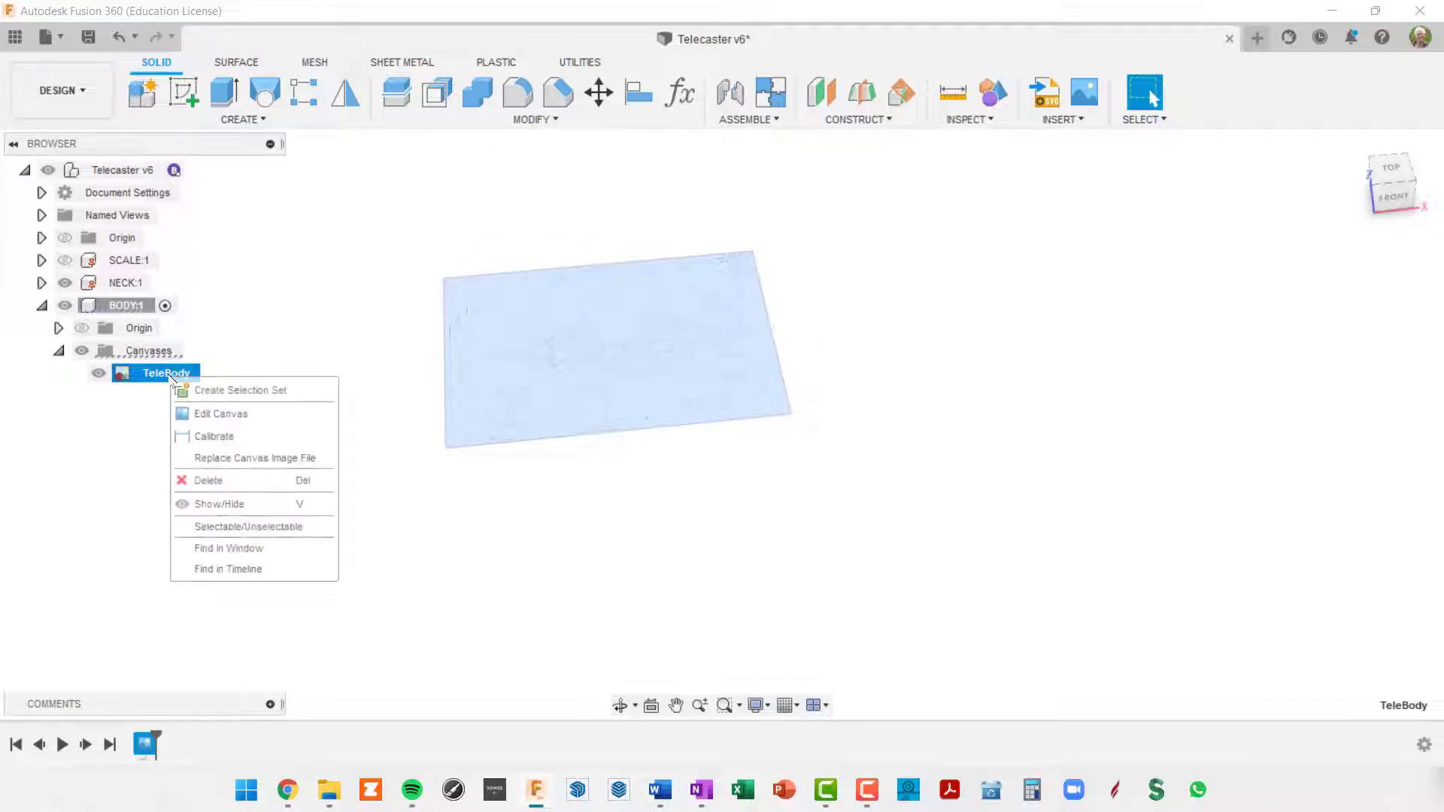
{"action": "left_click", "coordinate": [211, 438]}
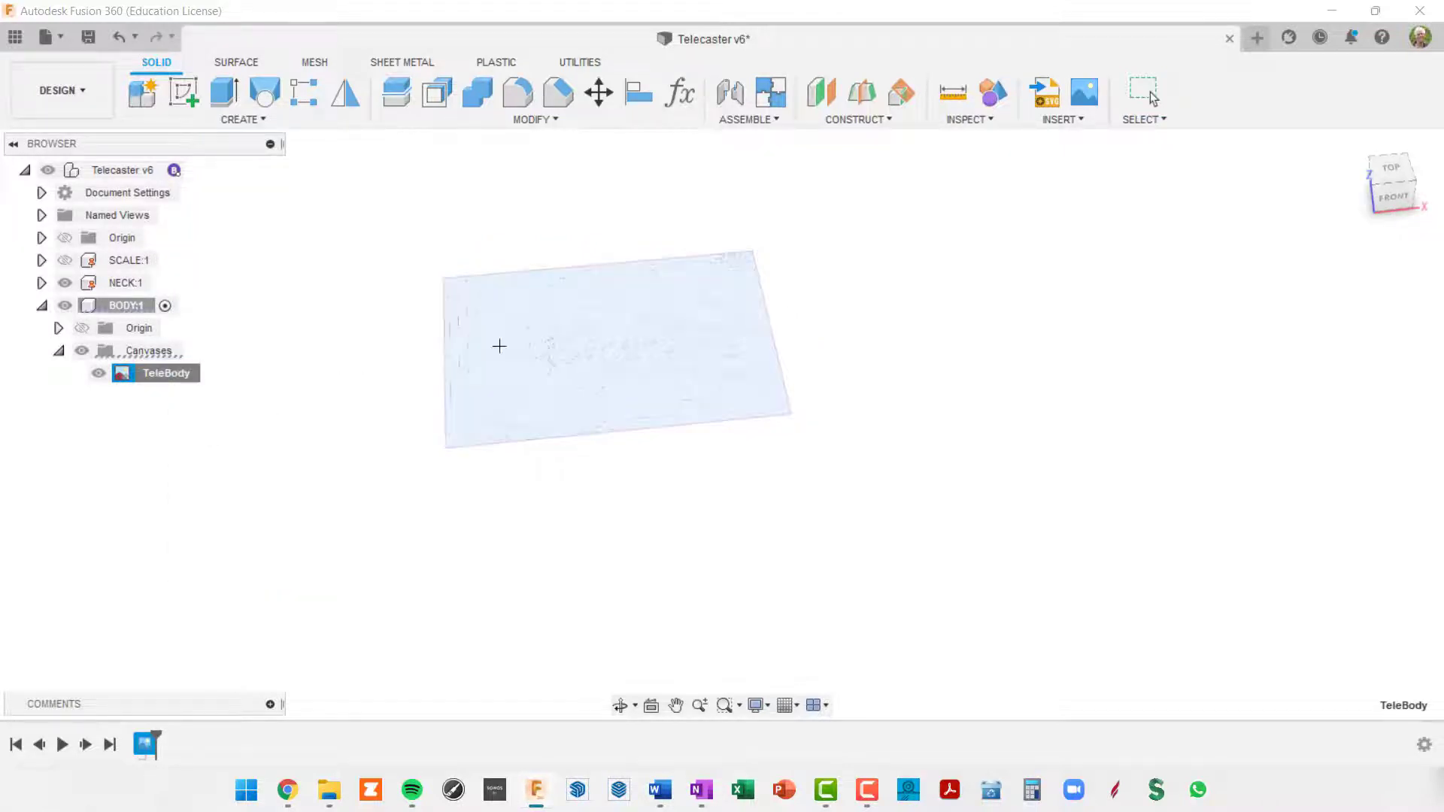
Calibrate the TeleBody canvas by picking both ends of the 7.370 dimension above the body outline and setting the distance to 7.370 in
{"action": "scroll", "coordinate": [500, 347], "scroll_direction": "up", "scroll_amount": 4}
{"action": "left_click", "coordinate": [1391, 171]}
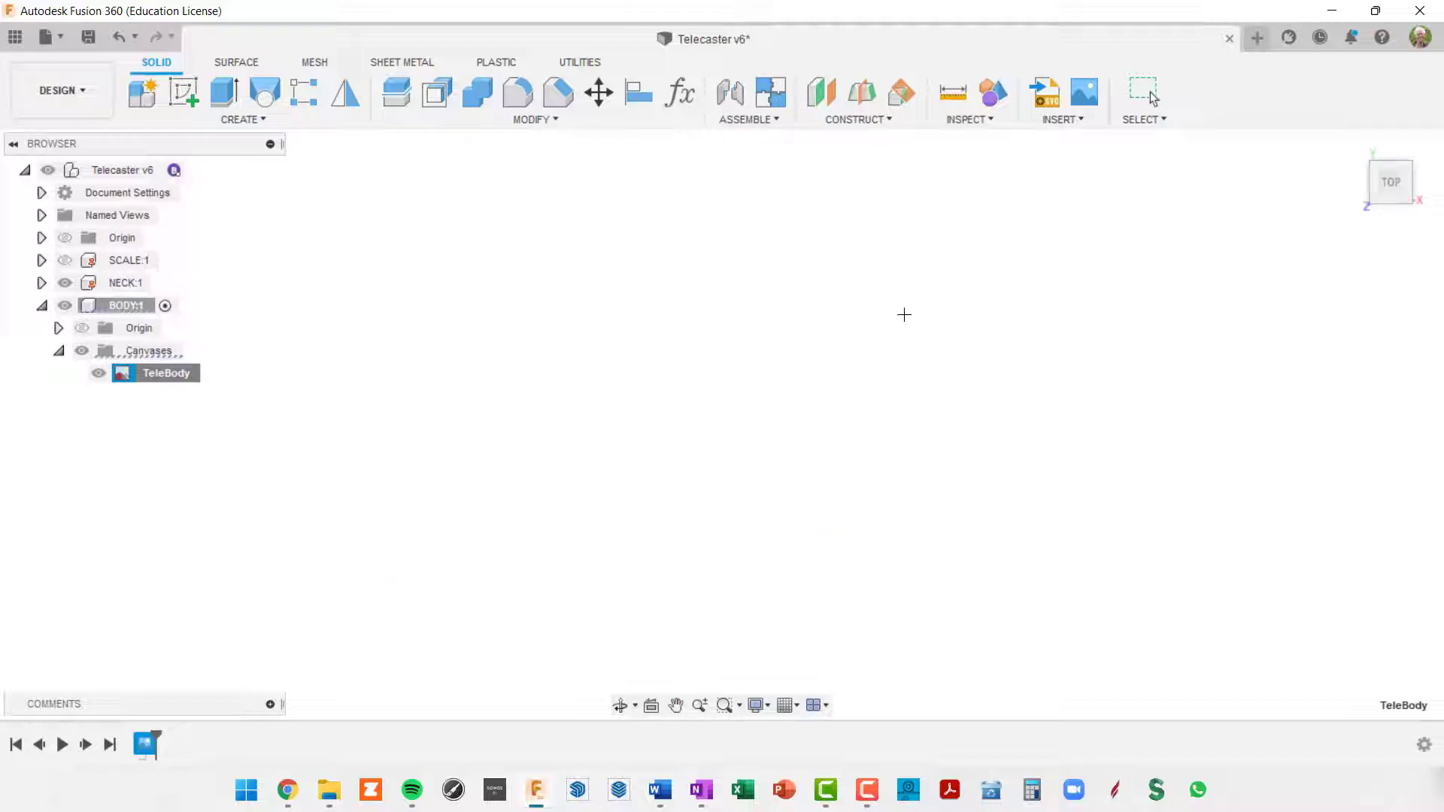
{"action": "scroll", "coordinate": [786, 418], "scroll_direction": "down", "scroll_amount": 5}
{"action": "middle_click_drag", "start_coordinate": [877, 314], "coordinate": [952, 539]}
{"action": "scroll", "coordinate": [933, 467], "scroll_direction": "up", "scroll_amount": 7}
{"action": "middle_click_drag", "start_coordinate": [929, 408], "coordinate": [983, 538]}
{"action": "scroll", "coordinate": [915, 394], "scroll_direction": "up", "scroll_amount": 5}
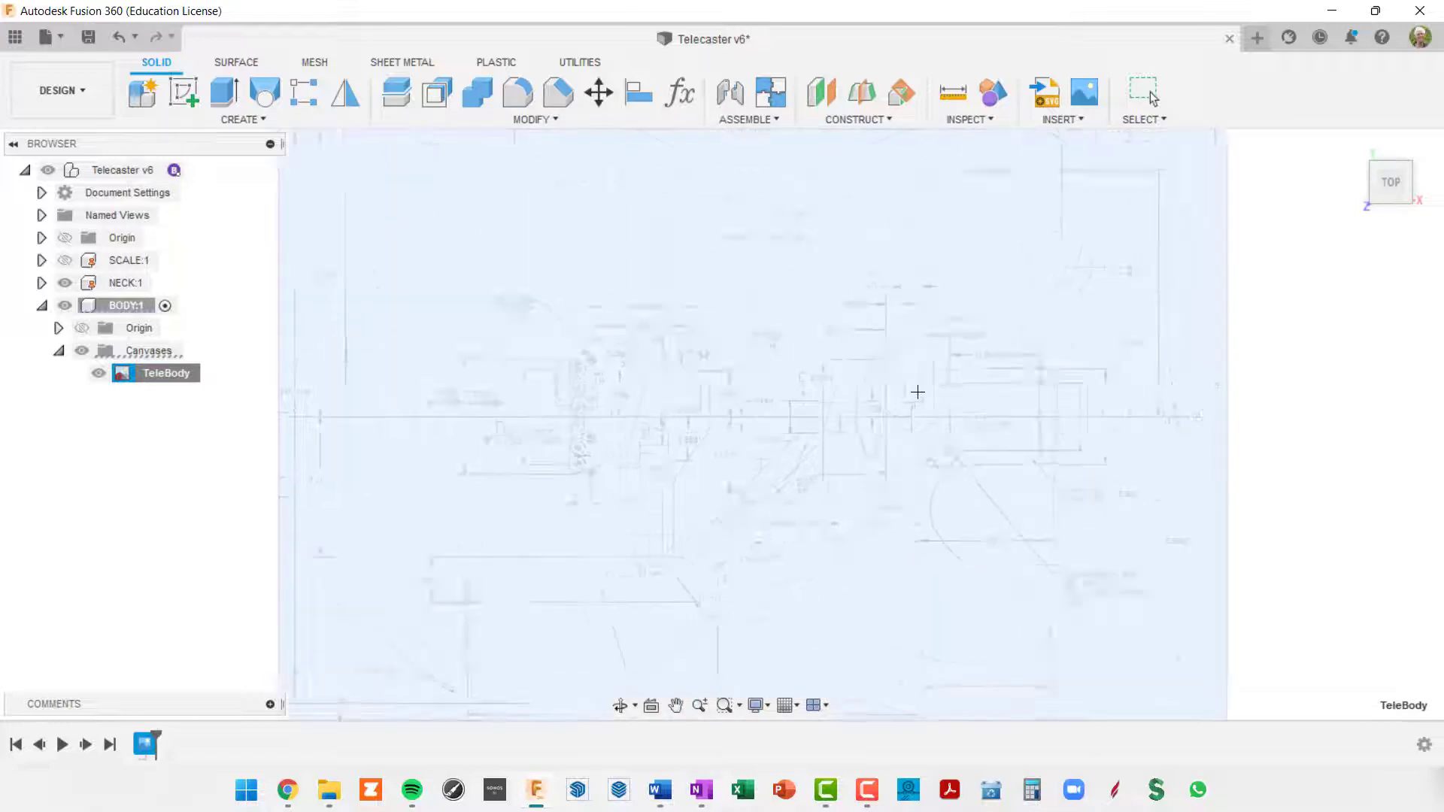
{"action": "scroll", "coordinate": [912, 389], "scroll_direction": "down", "scroll_amount": 5}
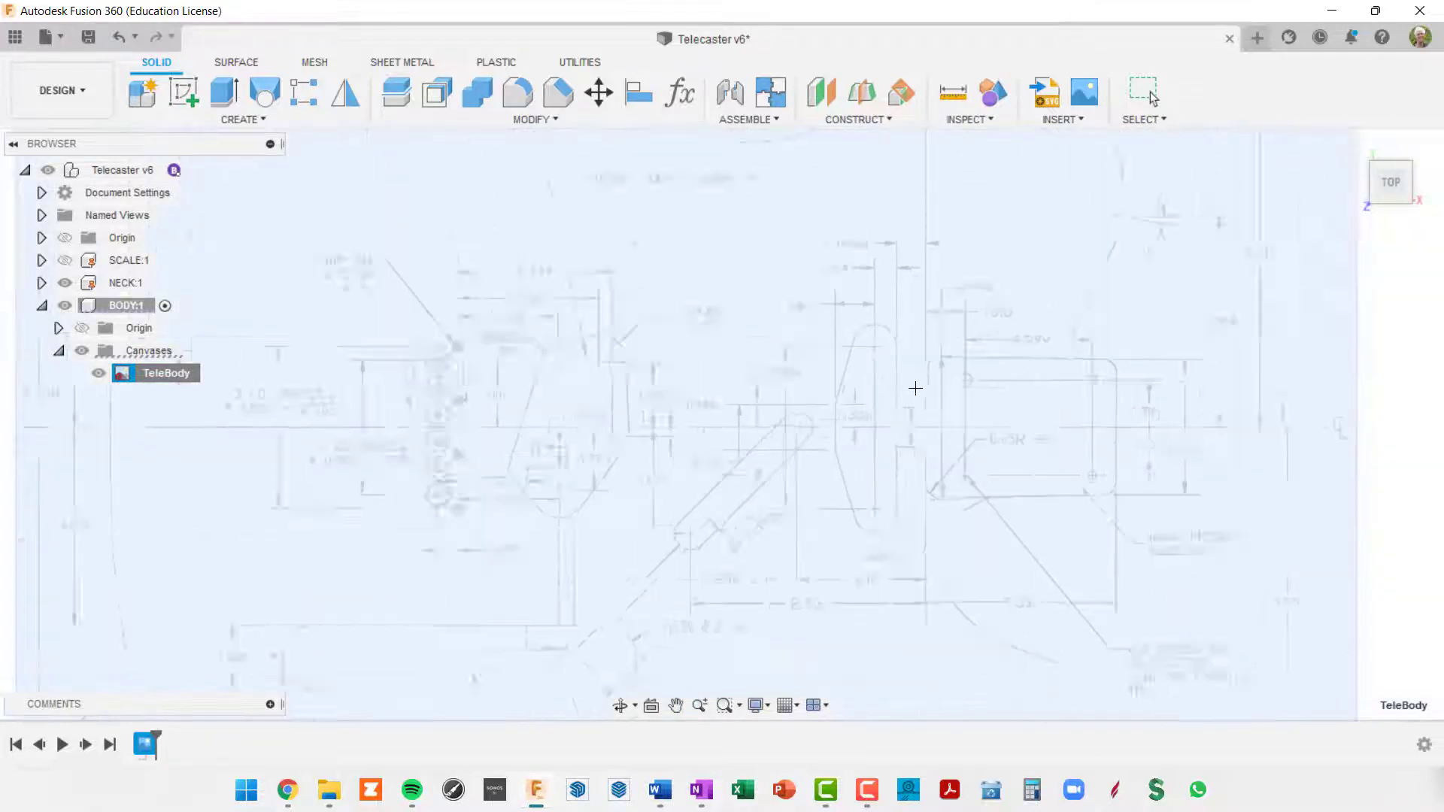
{"action": "mouse_move", "coordinate": [915, 390]}
{"action": "middle_mouse_down"}
{"action": "mouse_move", "coordinate": [915, 416]}
{"action": "mouse_move", "coordinate": [1001, 522]}
{"action": "mouse_move", "coordinate": [999, 589]}
{"action": "middle_mouse_up"}
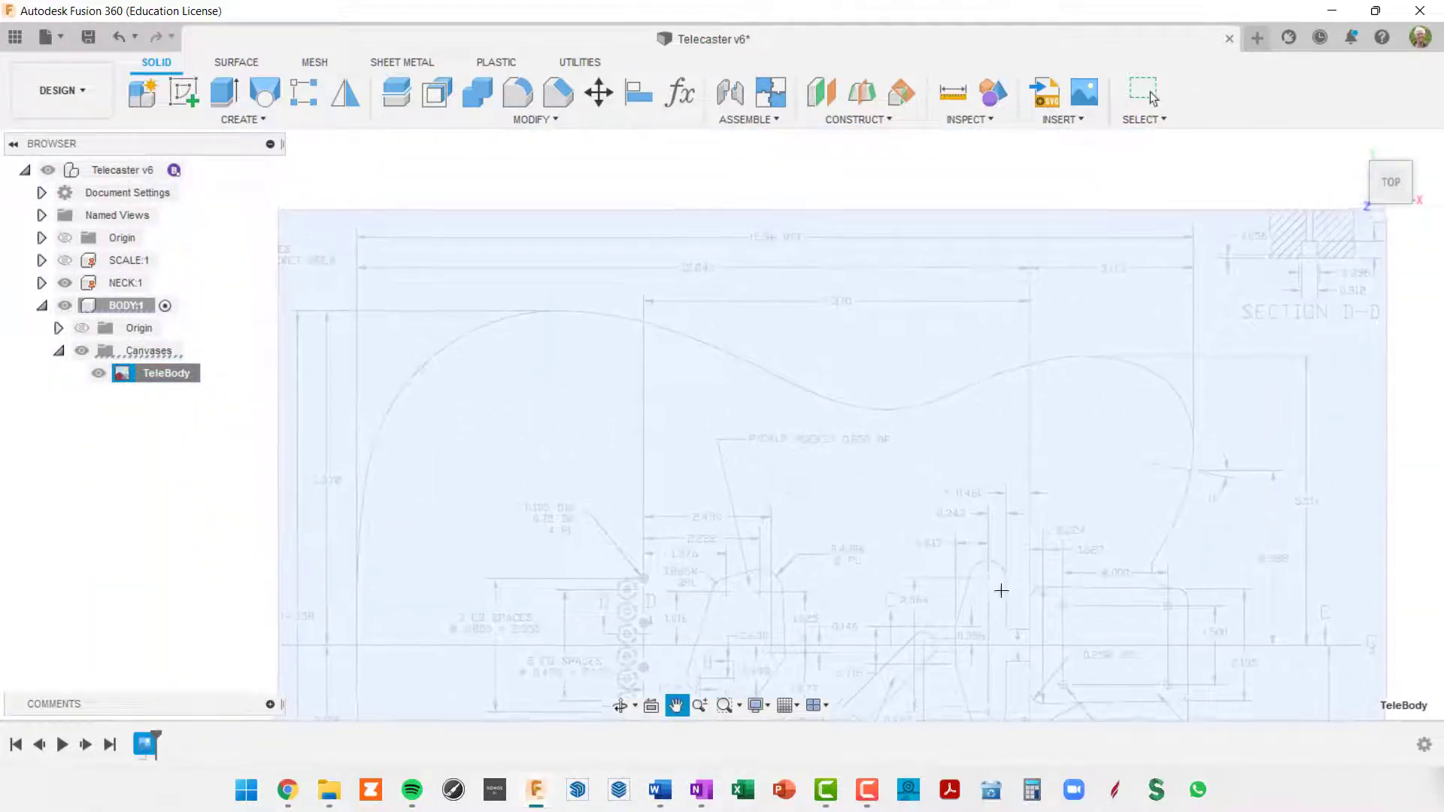
{"action": "scroll", "coordinate": [856, 326], "scroll_direction": "up", "scroll_amount": 8}
{"action": "mouse_move", "coordinate": [856, 326]}
{"action": "middle_mouse_down"}
{"action": "mouse_move", "coordinate": [871, 429]}
{"action": "mouse_move", "coordinate": [841, 486]}
{"action": "middle_mouse_up"}
{"action": "scroll", "coordinate": [470, 447], "scroll_direction": "up", "scroll_amount": 3}
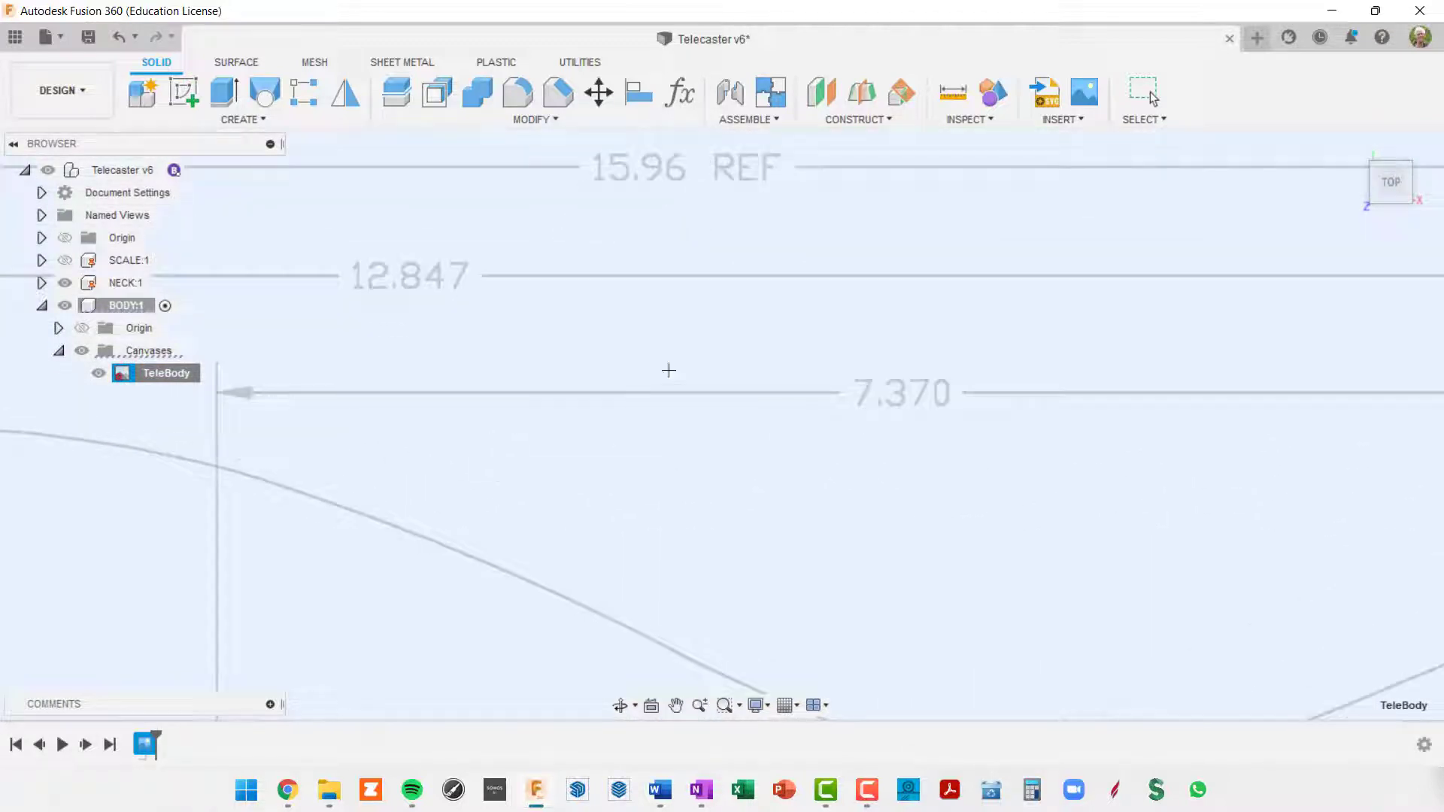
{"action": "scroll", "coordinate": [1090, 387], "scroll_direction": "down", "scroll_amount": 4}
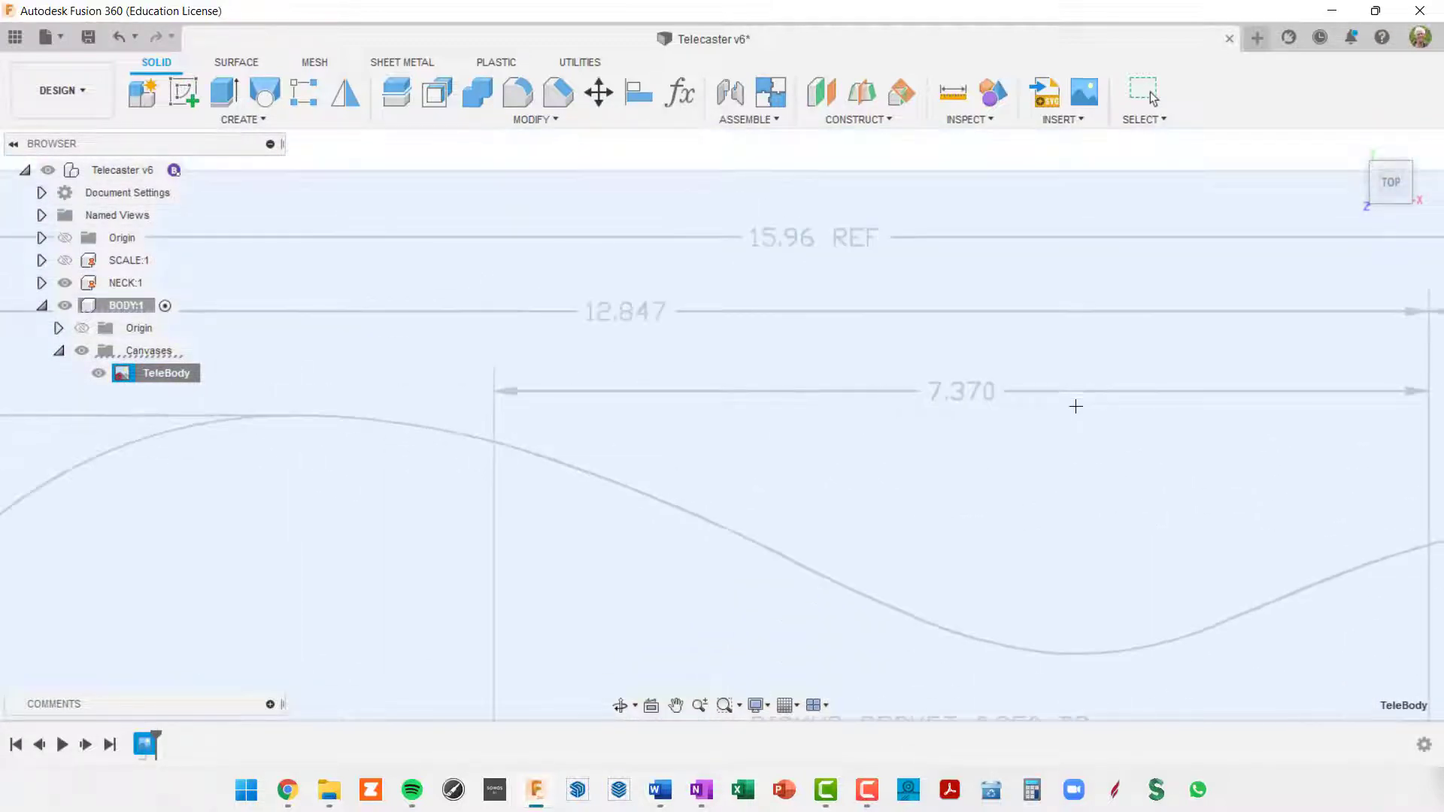
{"action": "middle_click_drag", "start_coordinate": [1073, 406], "coordinate": [874, 443]}
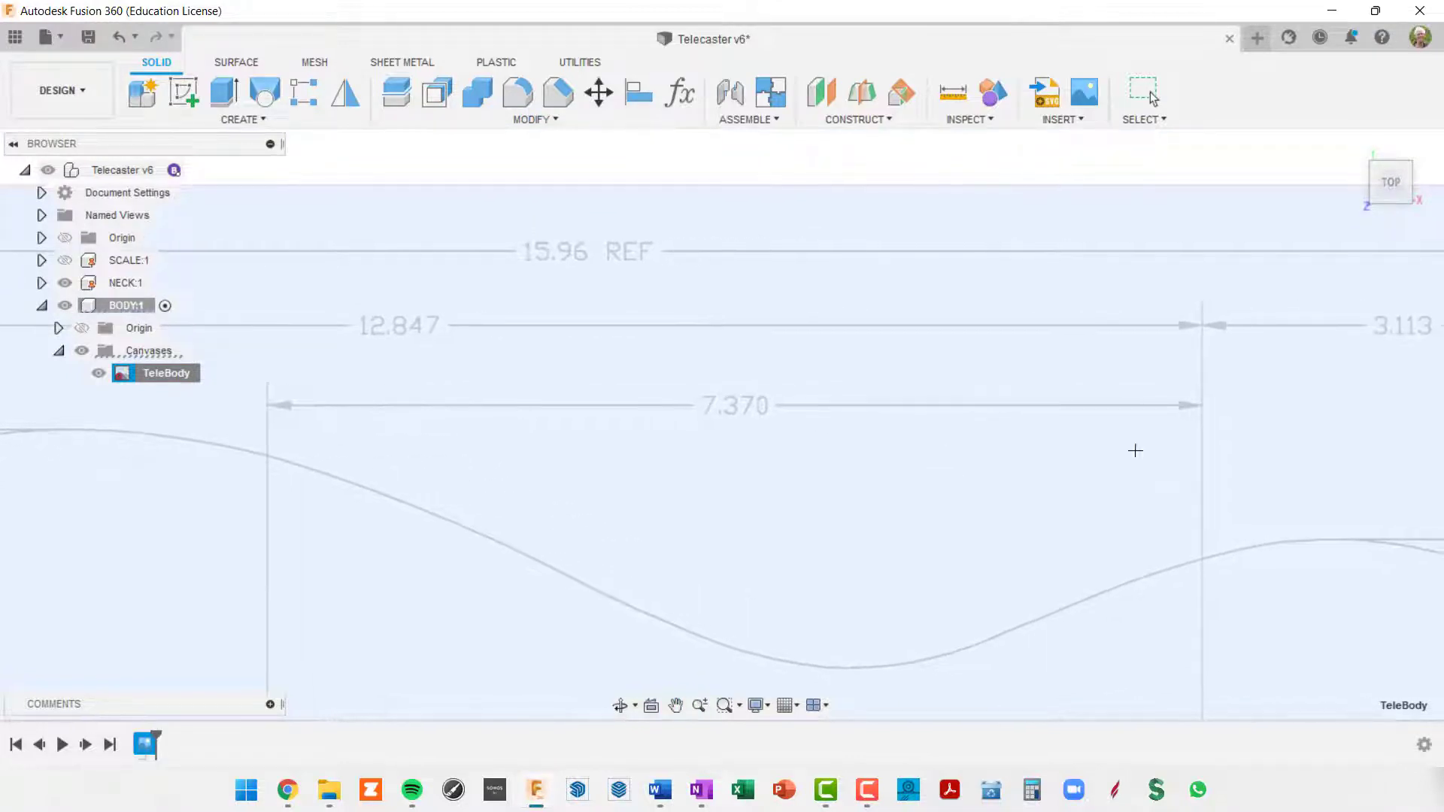
{"action": "left_click", "coordinate": [268, 402]}
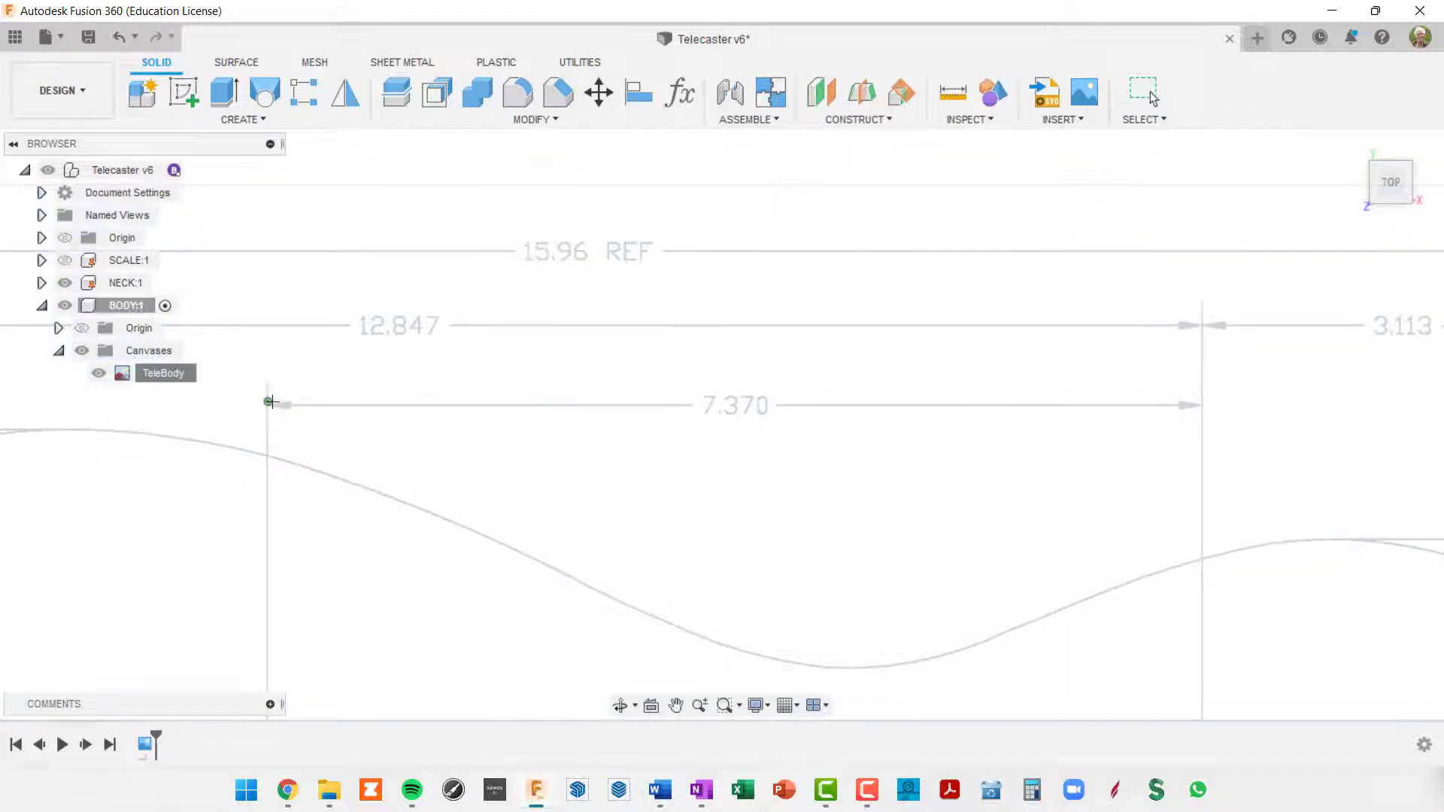
{"action": "left_click", "coordinate": [1202, 405]}
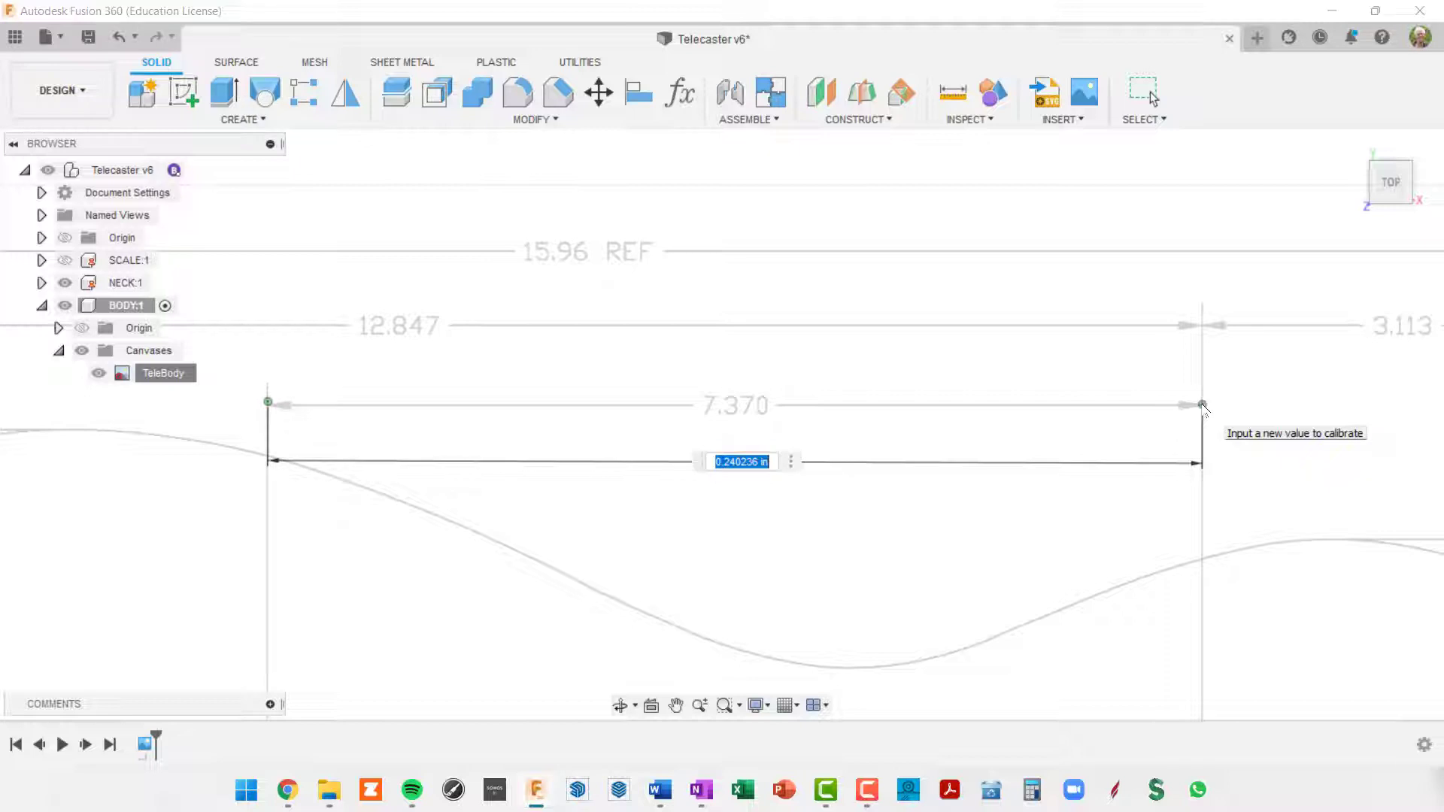
{"action": "type", "text": "7.370"}
{"action": "key", "text": "Return"}
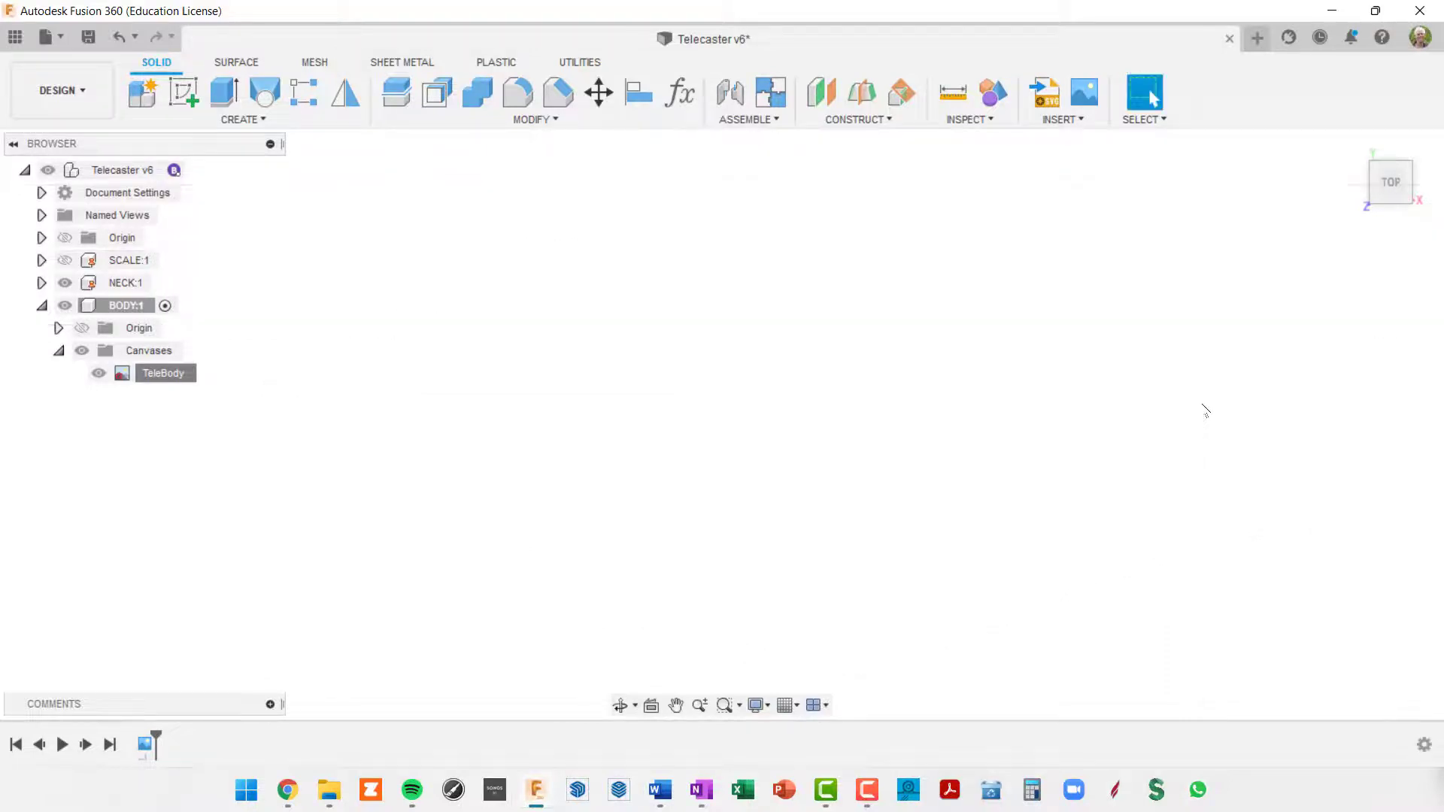
Examine the calibrated TeleBody canvas as a whole beside the neck and up close around its 7.370 dimension
{"action": "scroll", "coordinate": [1054, 397], "scroll_direction": "down", "scroll_amount": 10}
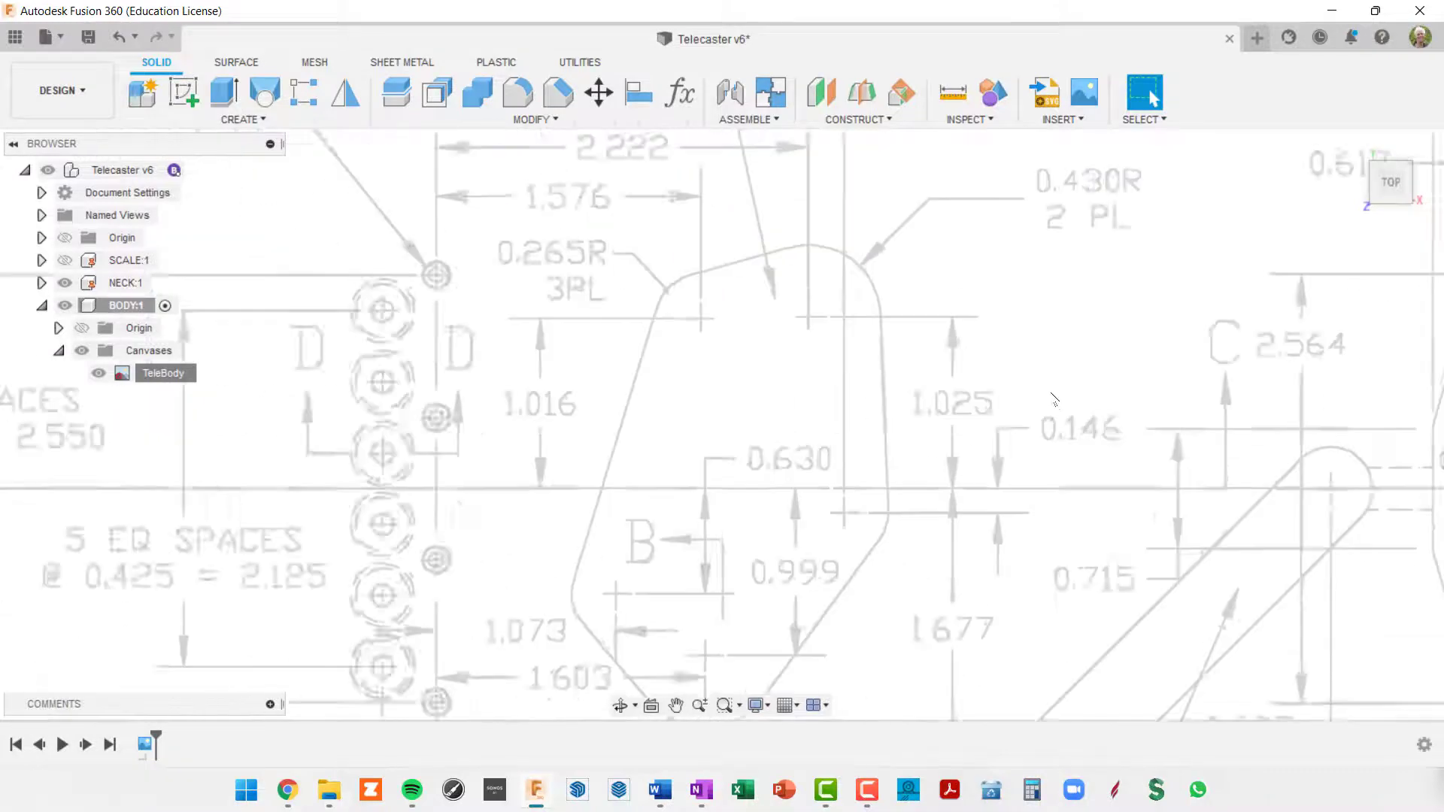
{"action": "scroll", "coordinate": [1054, 397], "scroll_direction": "down", "scroll_amount": 10}
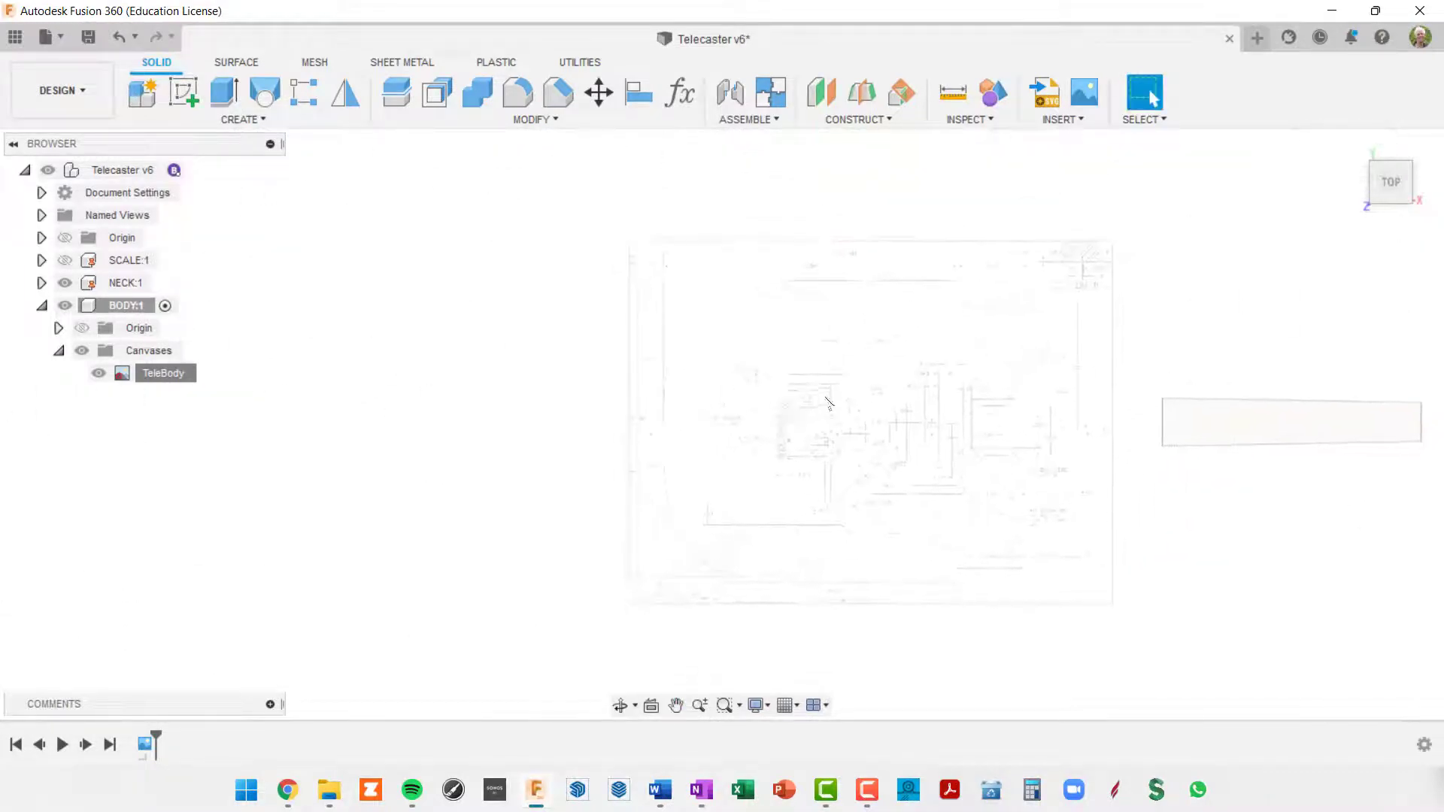
{"action": "scroll", "coordinate": [828, 403], "scroll_direction": "up", "scroll_amount": 10}
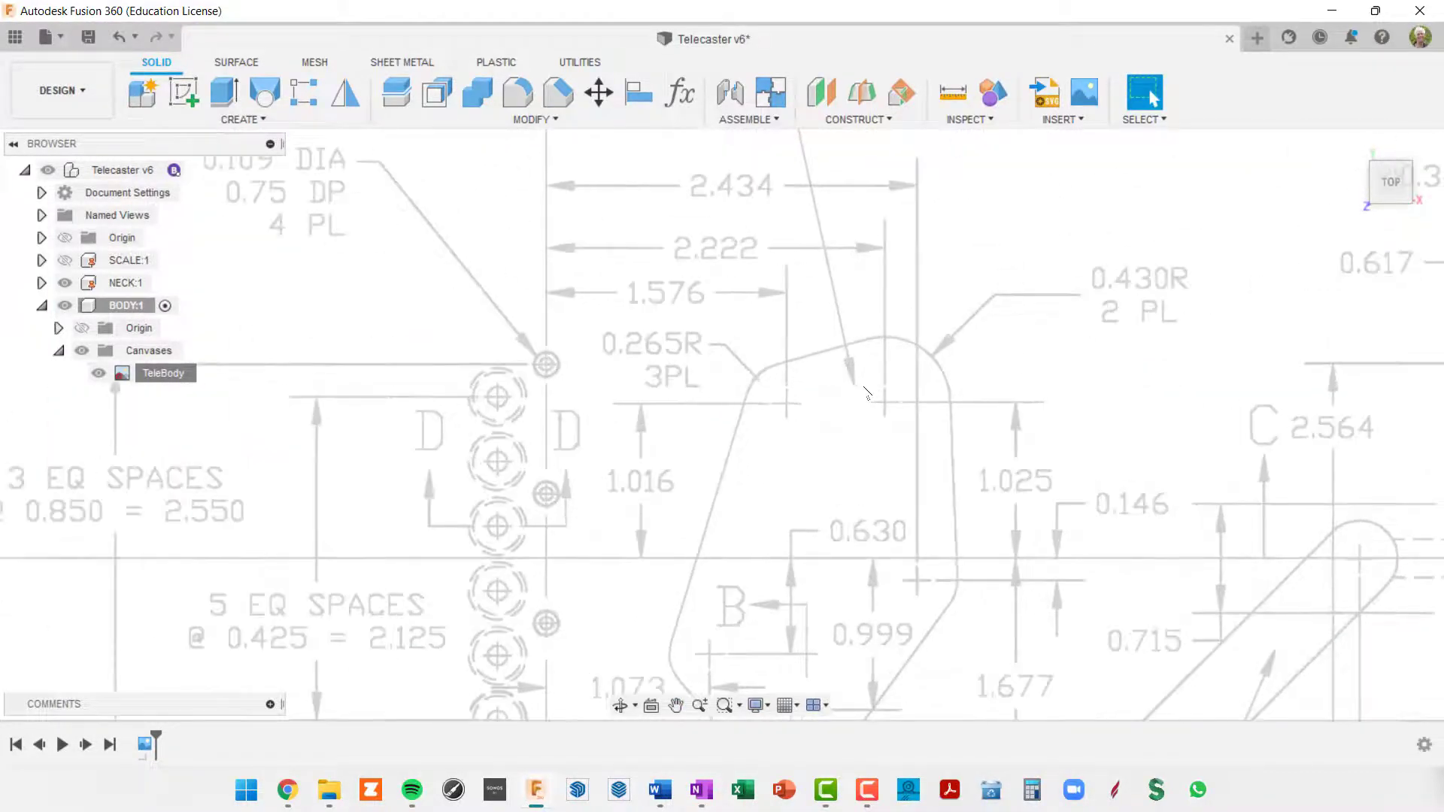
{"action": "scroll", "coordinate": [868, 393], "scroll_direction": "up", "scroll_amount": 3}
{"action": "middle_click_drag", "start_coordinate": [996, 246], "coordinate": [870, 688]}
{"action": "scroll", "coordinate": [882, 615], "scroll_direction": "down", "scroll_amount": 6}
{"action": "middle_click_drag", "start_coordinate": [898, 496], "coordinate": [883, 687]}
{"action": "scroll", "coordinate": [783, 442], "scroll_direction": "up", "scroll_amount": 6}
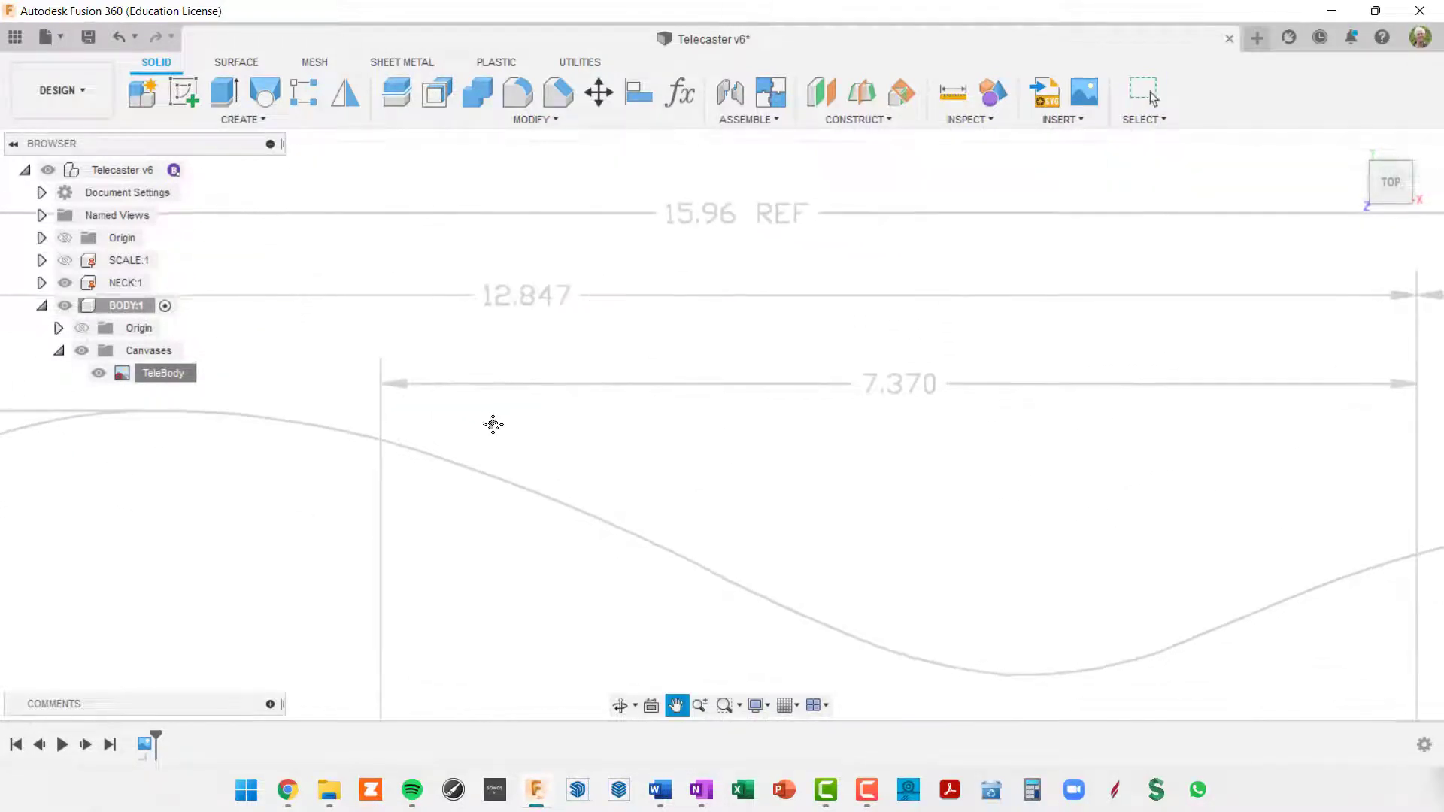
{"action": "middle_click_drag", "start_coordinate": [492, 425], "coordinate": [468, 427]}
Recheck the TeleBody canvas calibration across both ends of the 7.370 dimension, leaving the calibration without entering a new value
{"action": "left_click", "coordinate": [158, 373]}
{"action": "right_click", "coordinate": [156, 374]}
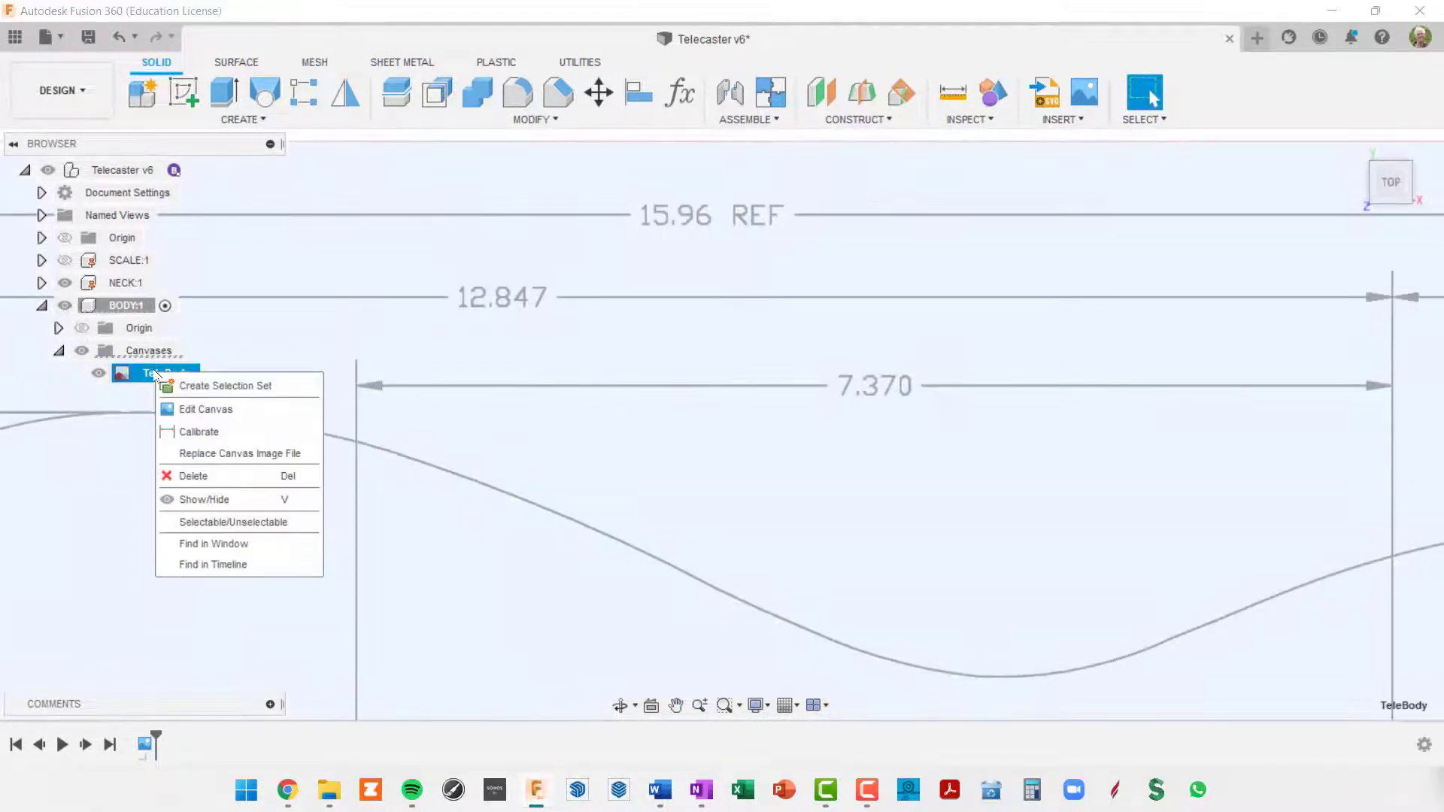
{"action": "left_click", "coordinate": [190, 433]}
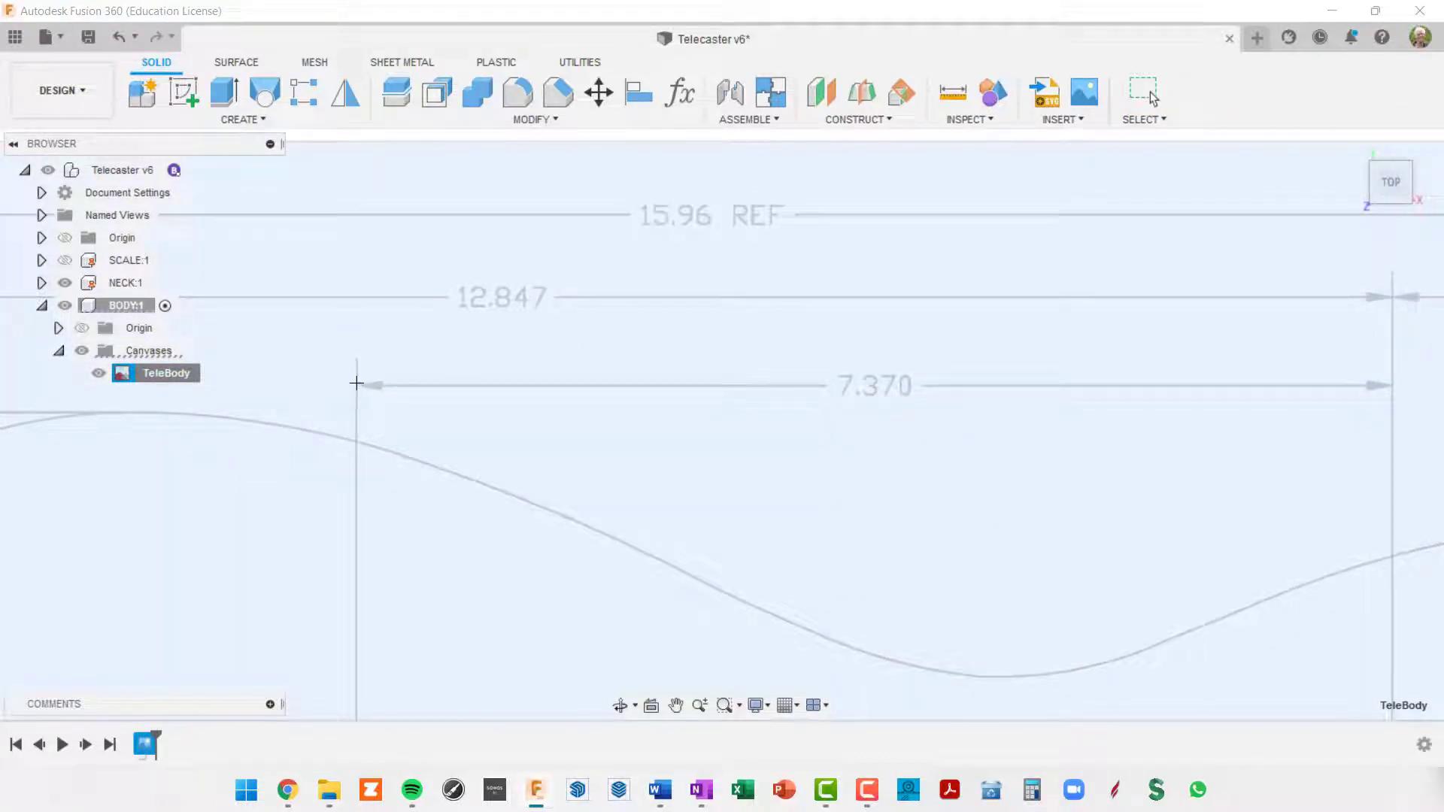
{"action": "left_click", "coordinate": [357, 385]}
{"action": "scroll", "coordinate": [753, 462], "scroll_direction": "down", "scroll_amount": 1}
{"action": "scroll", "coordinate": [753, 461], "scroll_direction": "down", "scroll_amount": 3}
{"action": "middle_click_drag", "start_coordinate": [1015, 464], "coordinate": [722, 406]}
{"action": "scroll", "coordinate": [841, 338], "scroll_direction": "up", "scroll_amount": 5}
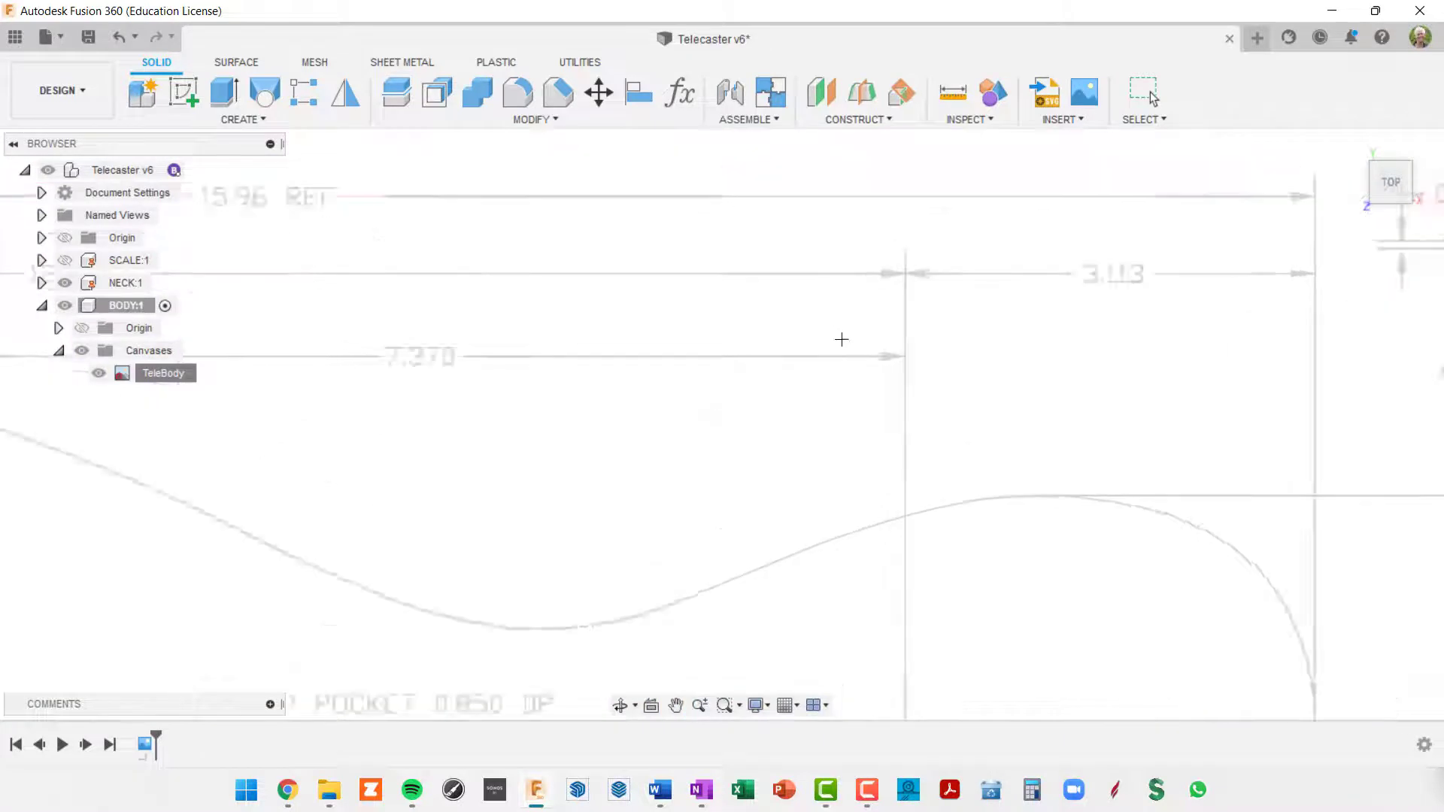
{"action": "left_click", "coordinate": [919, 360]}
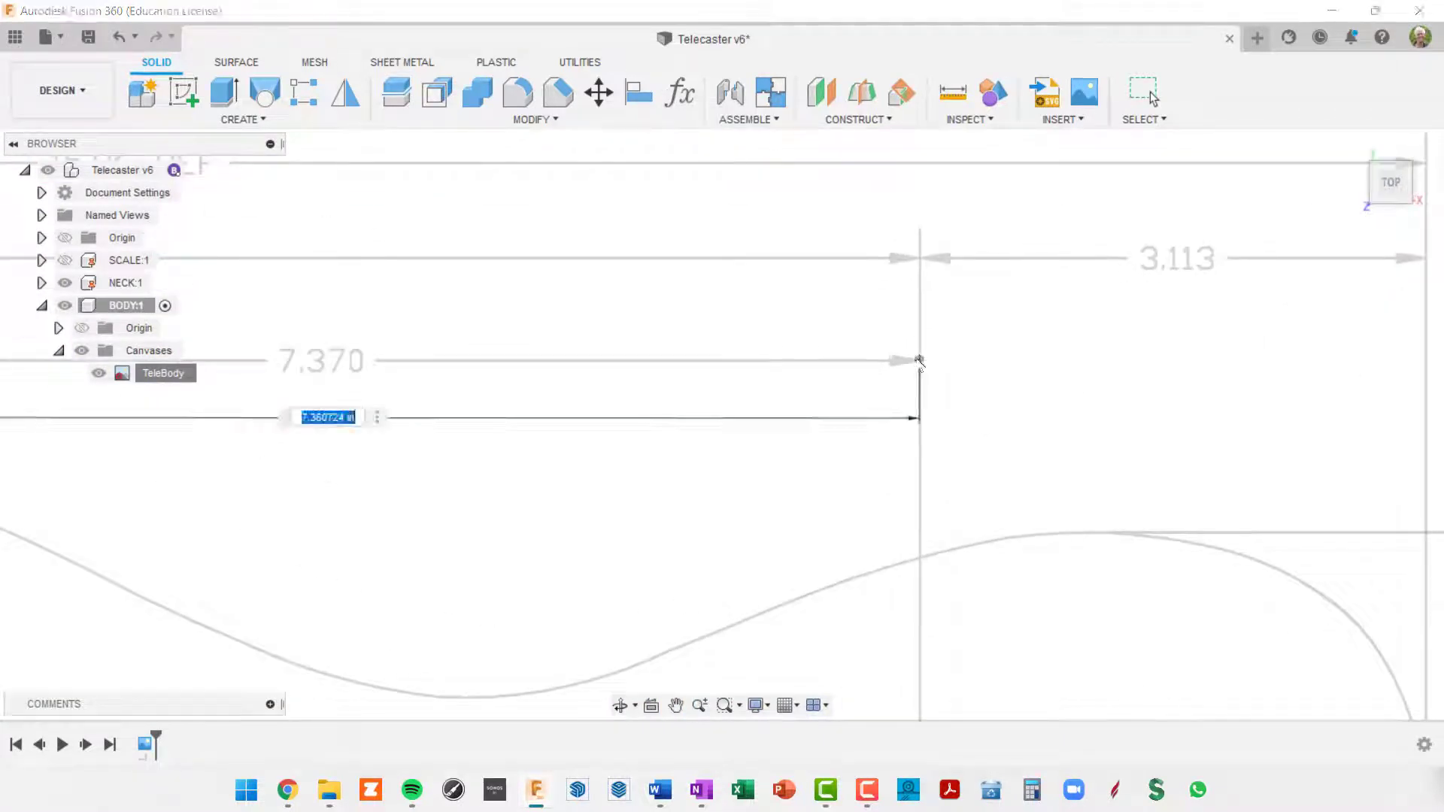
{"action": "middle_click_drag", "start_coordinate": [349, 467], "coordinate": [587, 412]}
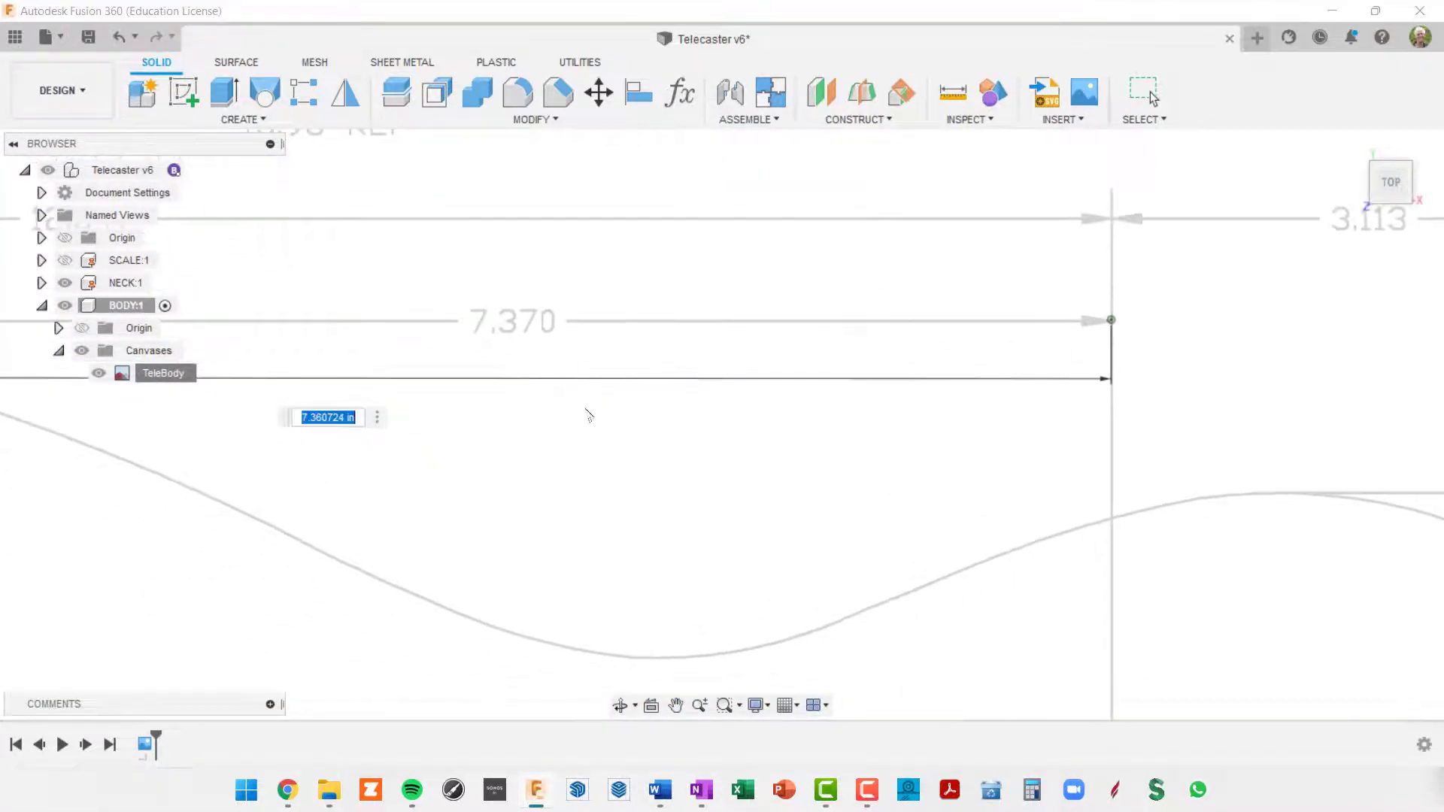
{"action": "scroll", "coordinate": [587, 413], "scroll_direction": "up", "scroll_amount": 1}
{"action": "scroll", "coordinate": [539, 449], "scroll_direction": "down", "scroll_amount": 4}
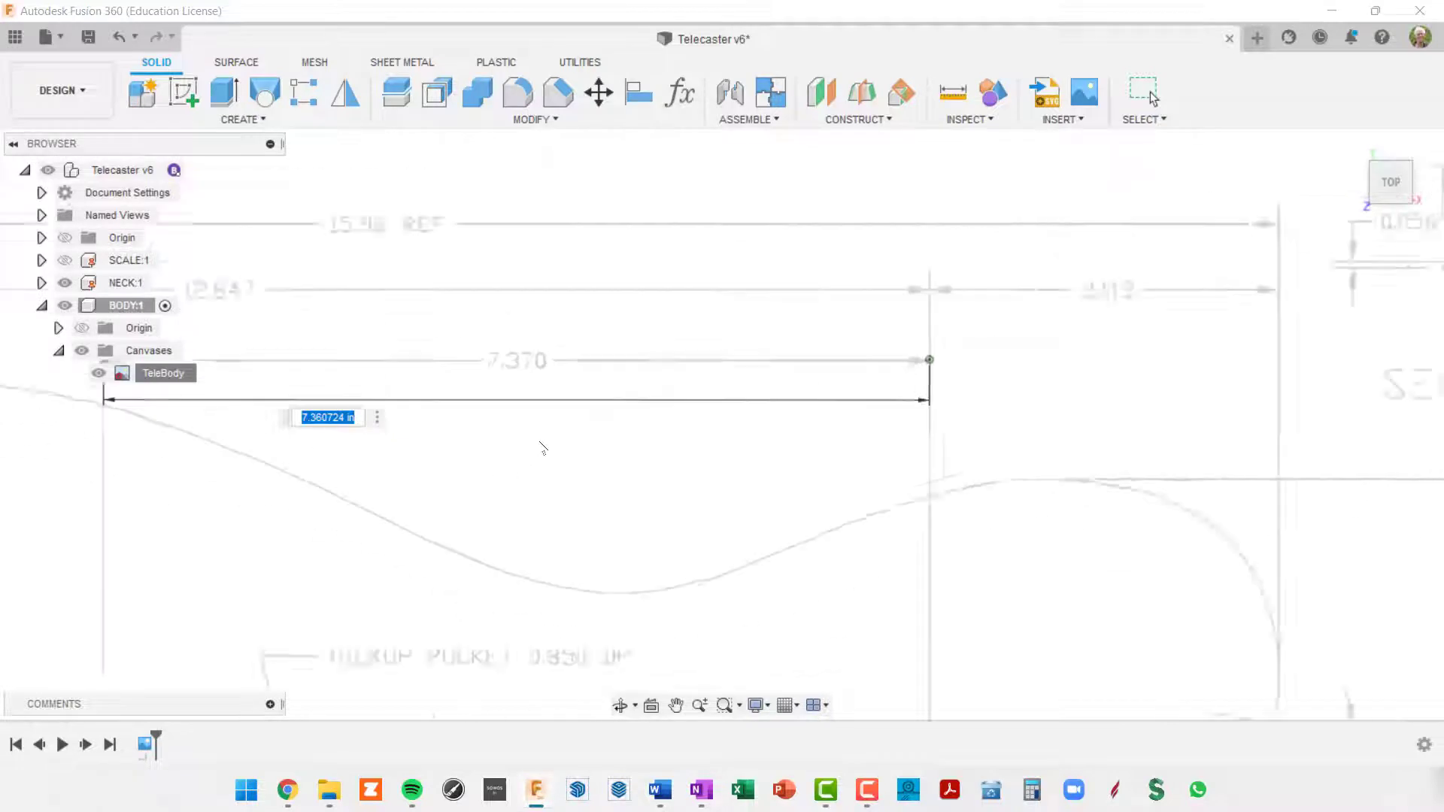
{"action": "key", "text": "Escape"}
Show the hidden SCALE component together with the neck and the TeleBody canvas
{"action": "scroll", "coordinate": [539, 441], "scroll_direction": "down", "scroll_amount": 5}
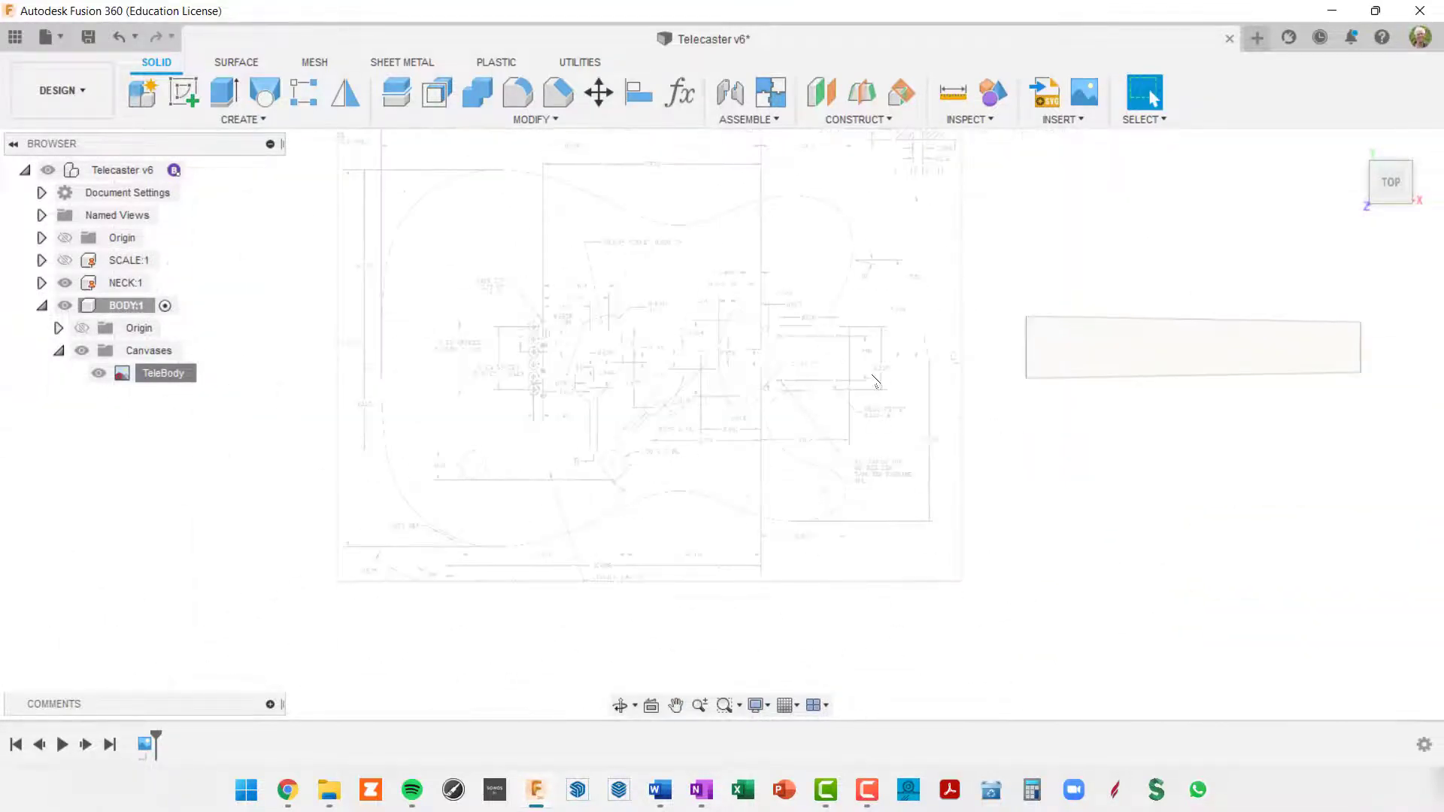
{"action": "scroll", "coordinate": [874, 382], "scroll_direction": "up", "scroll_amount": 3}
{"action": "scroll", "coordinate": [803, 376], "scroll_direction": "down", "scroll_amount": 2}
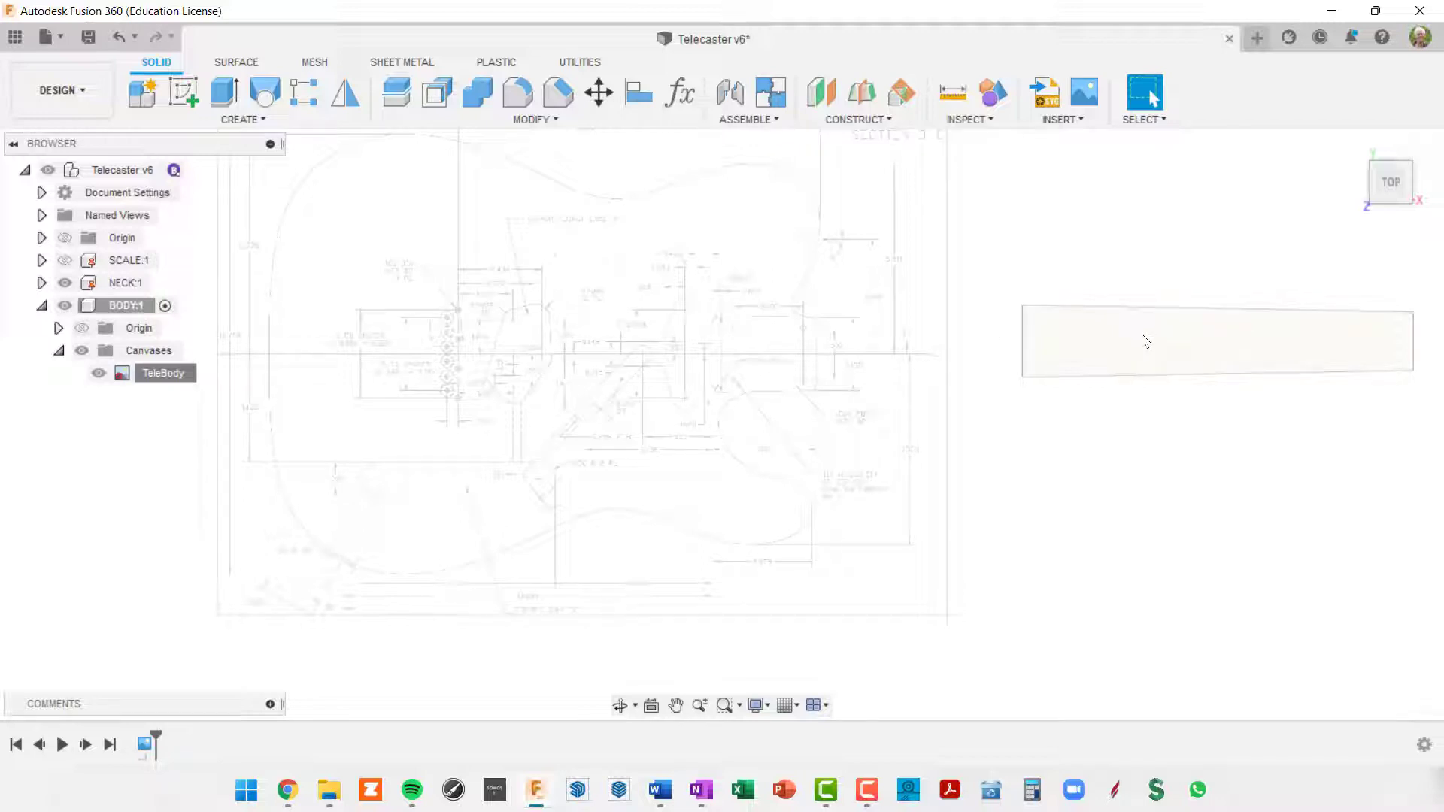
{"action": "left_click", "coordinate": [64, 261]}
Compare the SCALE sketch's position with the neck pocket, pickup cavities and bridge holes on the TeleBody canvas
{"action": "scroll", "coordinate": [833, 395], "scroll_direction": "up", "scroll_amount": 5}
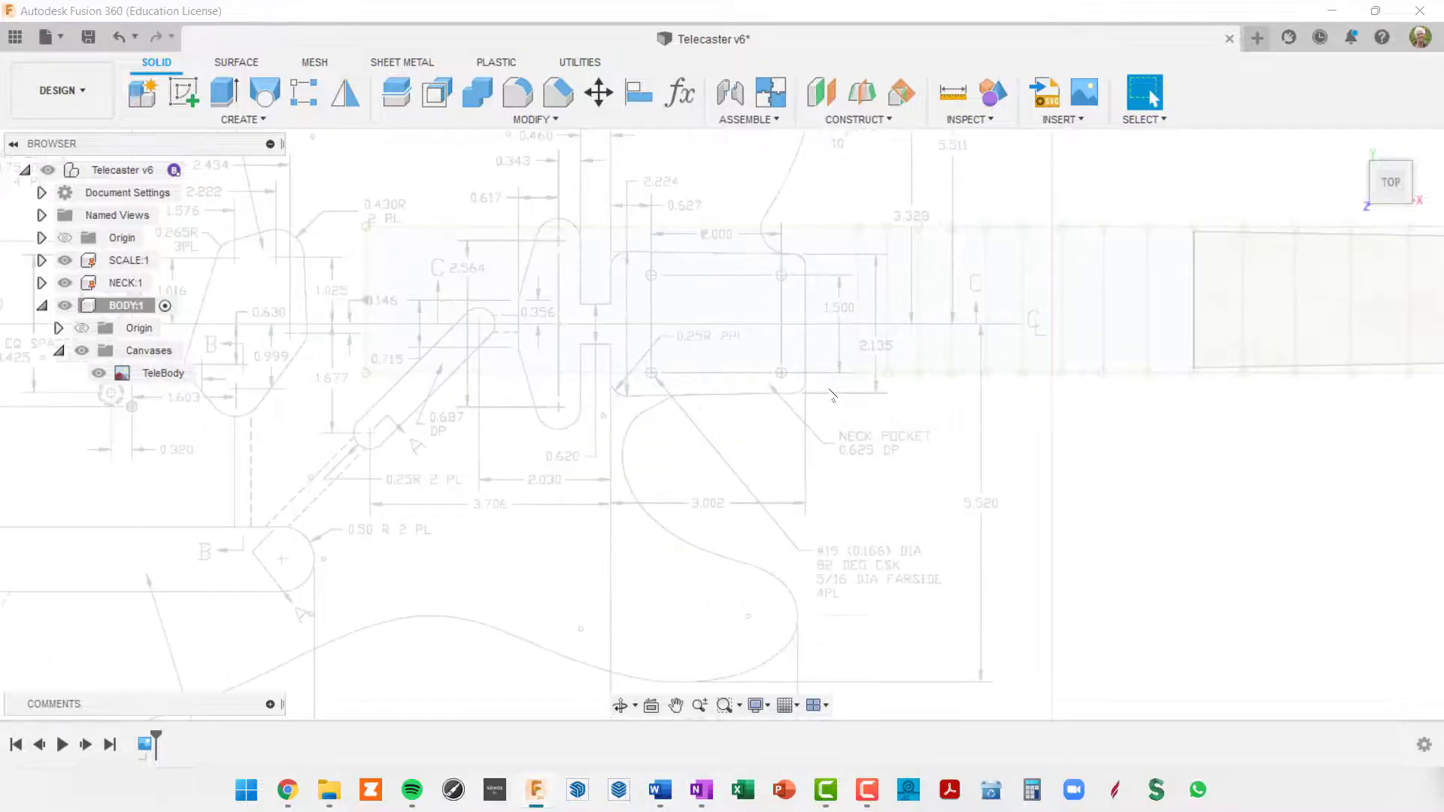
{"action": "scroll", "coordinate": [833, 395], "scroll_direction": "down", "scroll_amount": 3}
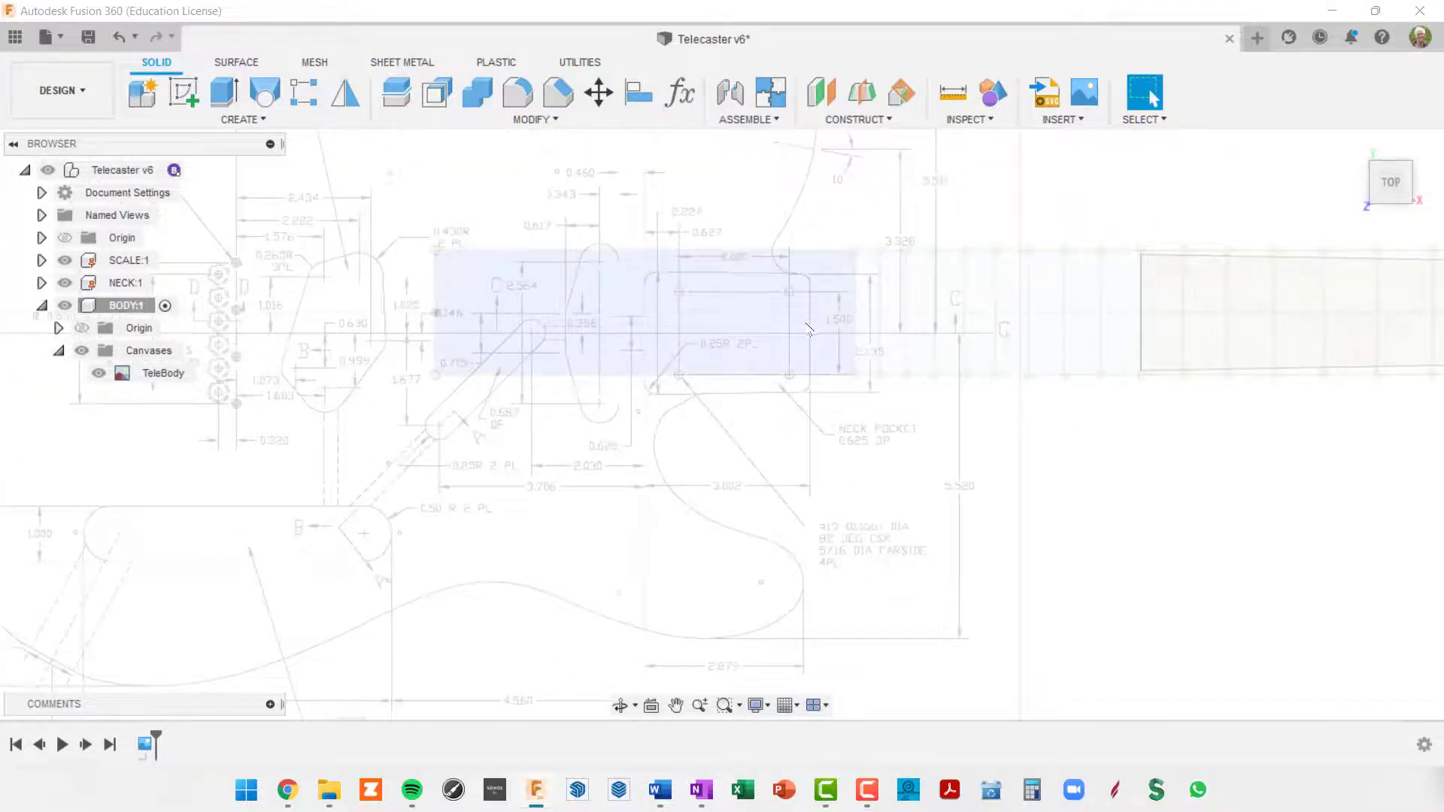
{"action": "scroll", "coordinate": [863, 329], "scroll_direction": "down", "scroll_amount": 2}
{"action": "scroll", "coordinate": [509, 292], "scroll_direction": "up", "scroll_amount": 3}
{"action": "scroll", "coordinate": [510, 292], "scroll_direction": "up", "scroll_amount": 2}
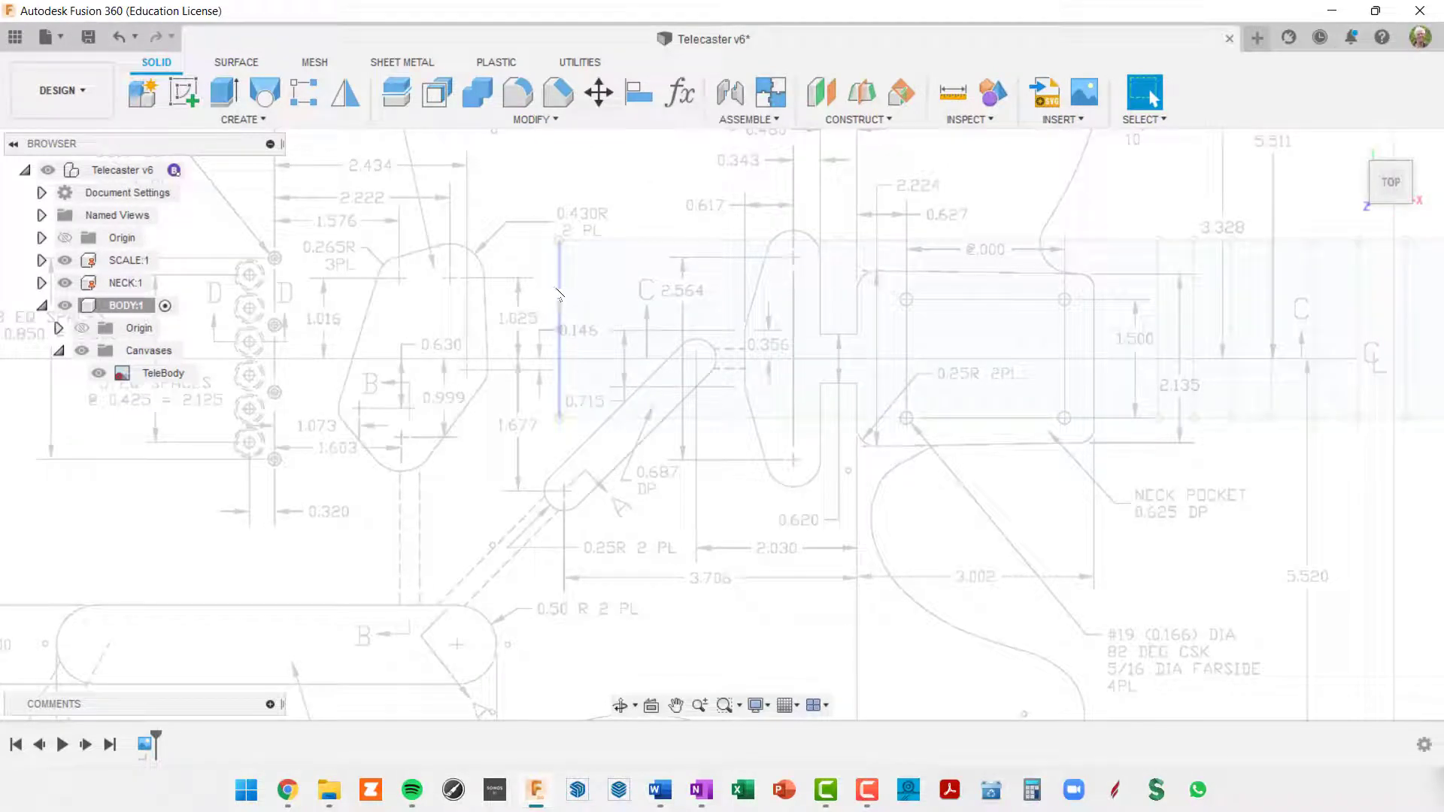
{"action": "scroll", "coordinate": [559, 292], "scroll_direction": "down", "scroll_amount": 2}
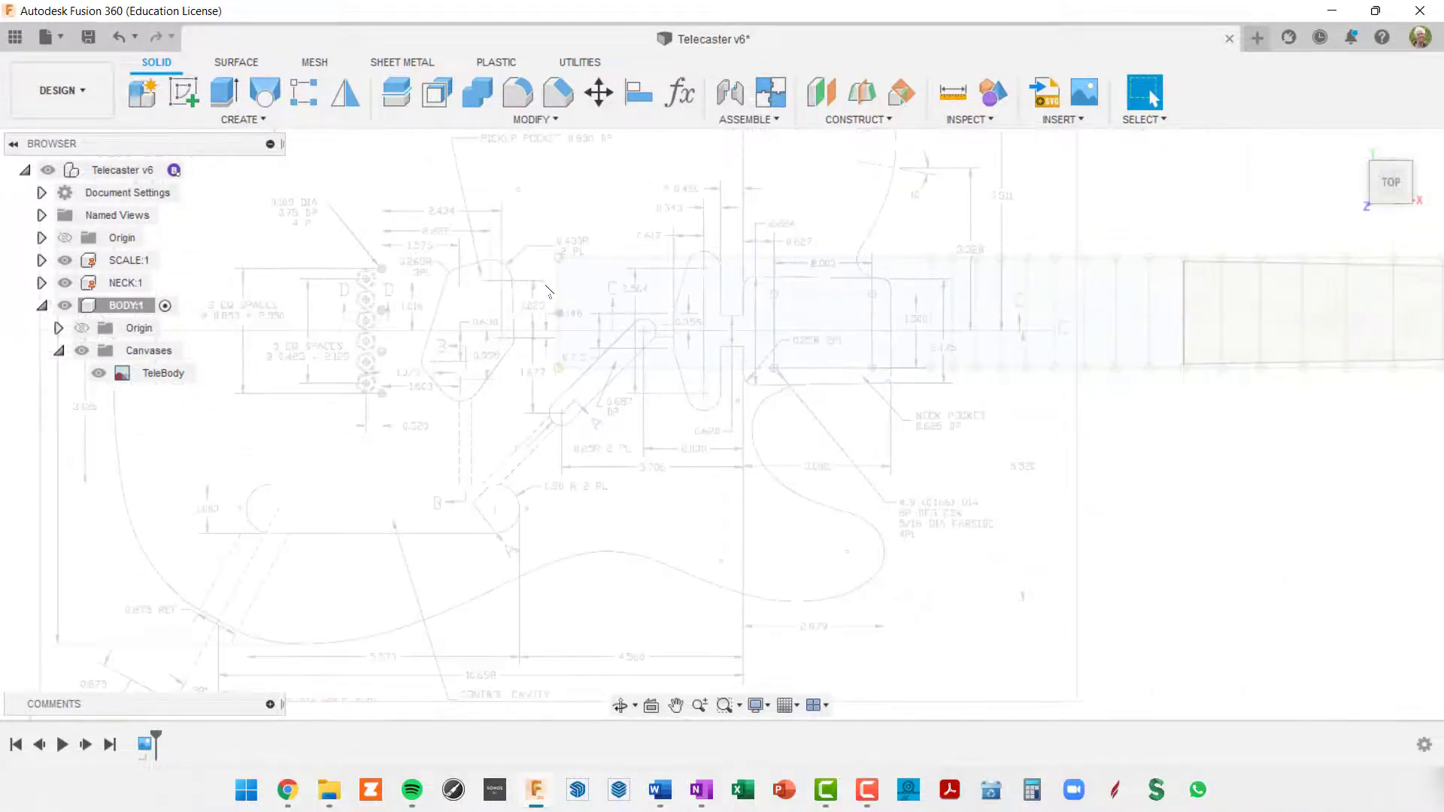
{"action": "scroll", "coordinate": [504, 250], "scroll_direction": "up", "scroll_amount": 3}
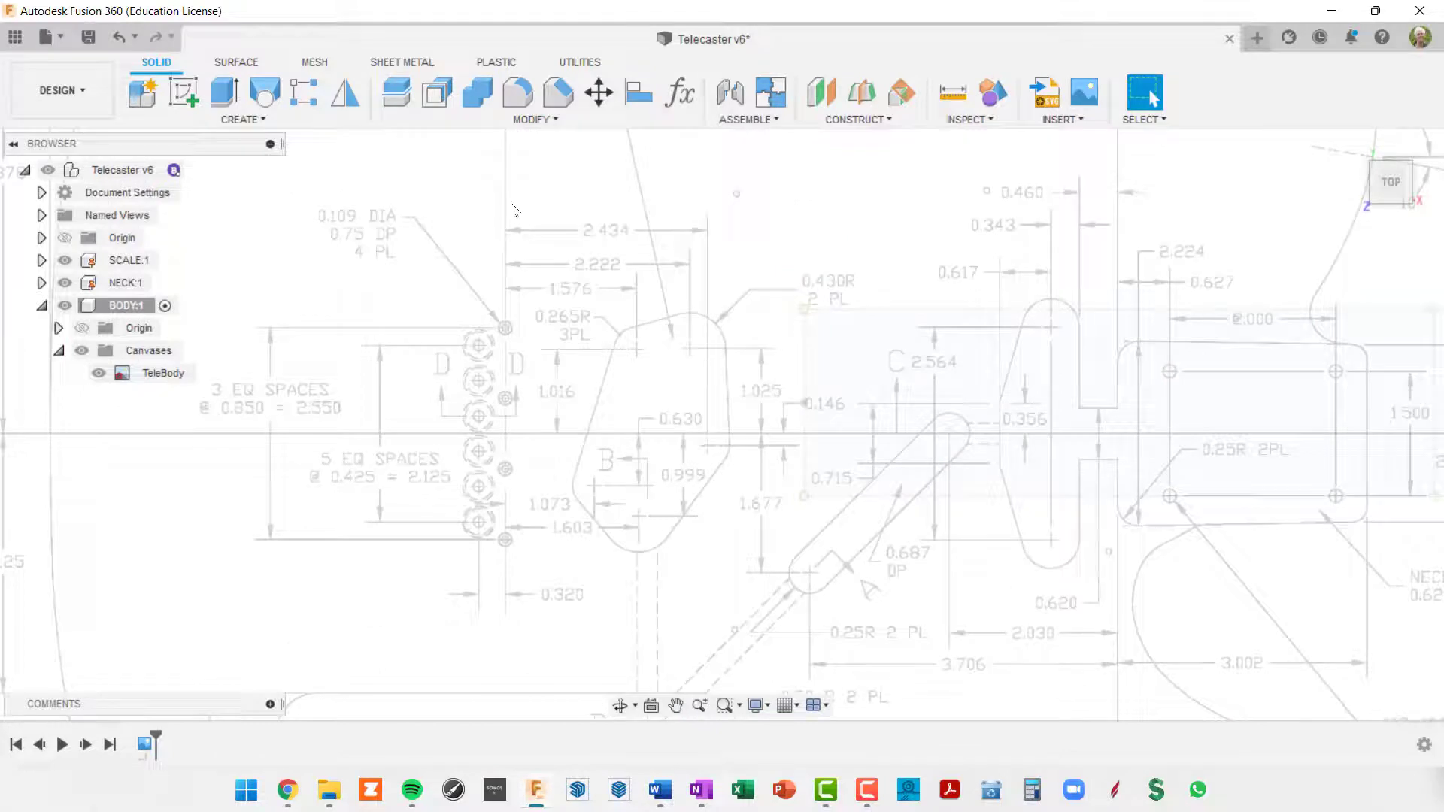
{"action": "scroll", "coordinate": [500, 222], "scroll_direction": "up", "scroll_amount": 3}
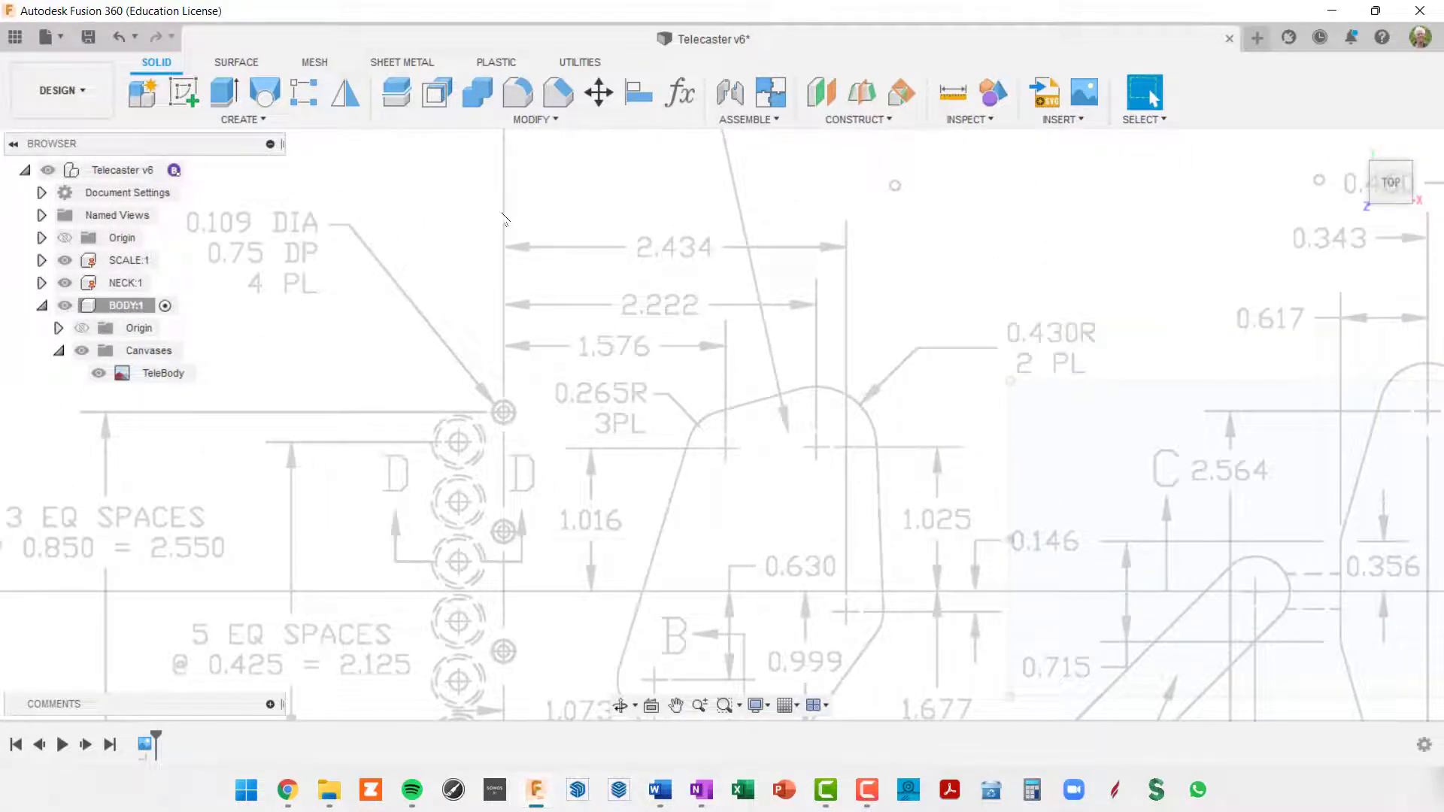
{"action": "scroll", "coordinate": [504, 218], "scroll_direction": "down", "scroll_amount": 3}
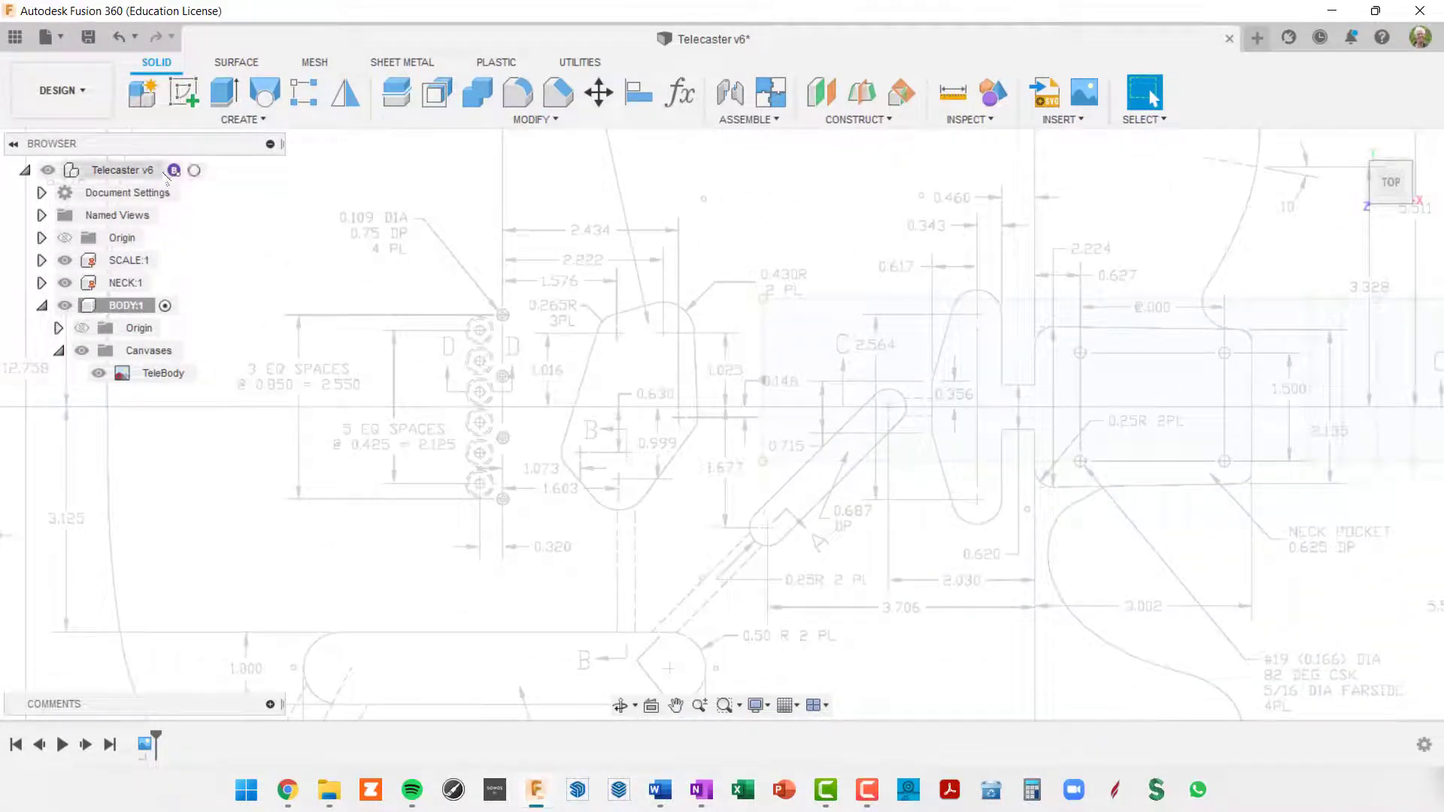
Activate the top-level Telecaster v6 assembly
{"action": "left_click", "coordinate": [202, 170]}
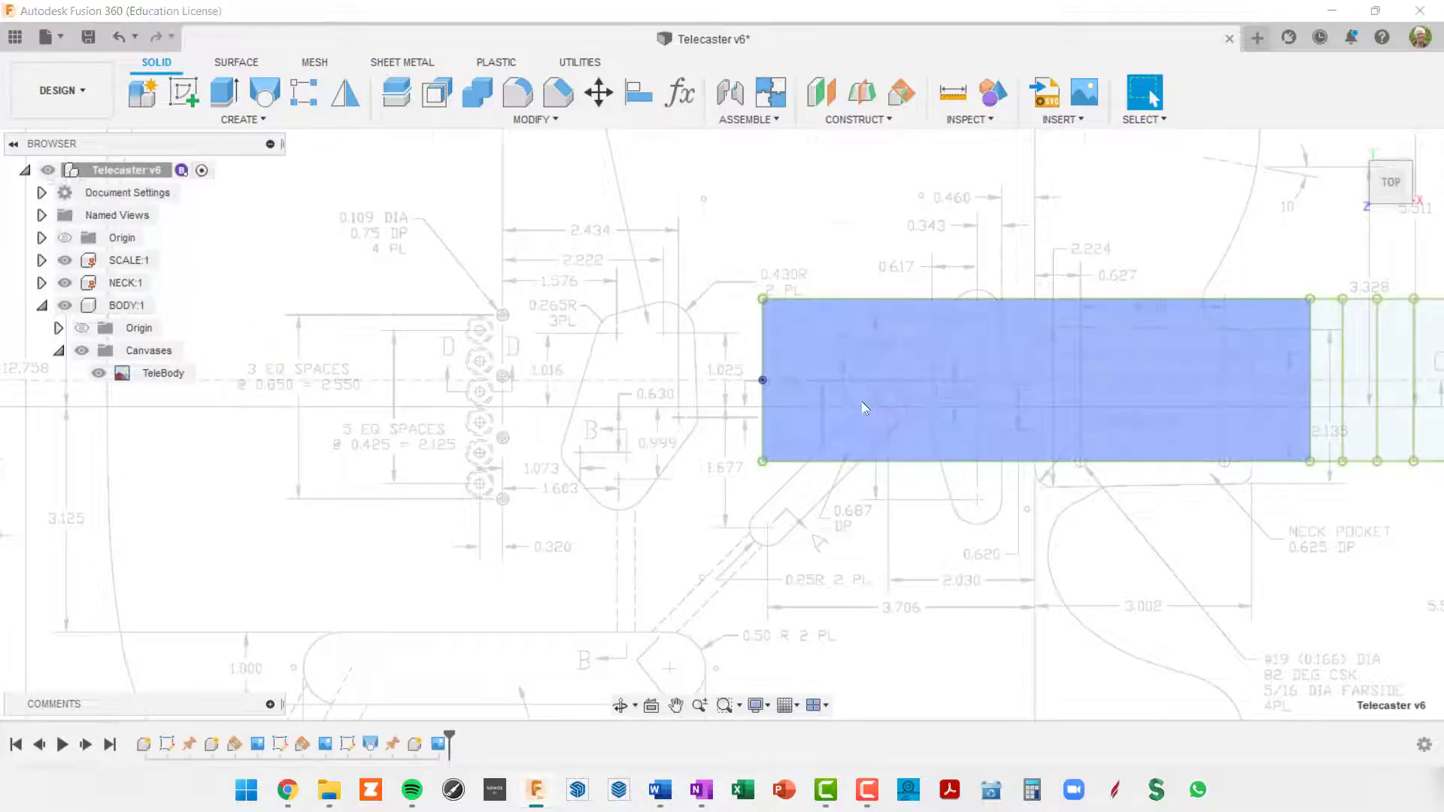
{"action": "scroll", "coordinate": [861, 400], "scroll_direction": "down", "scroll_amount": 3}
{"action": "middle_click_drag", "start_coordinate": [860, 400], "coordinate": [699, 418]}
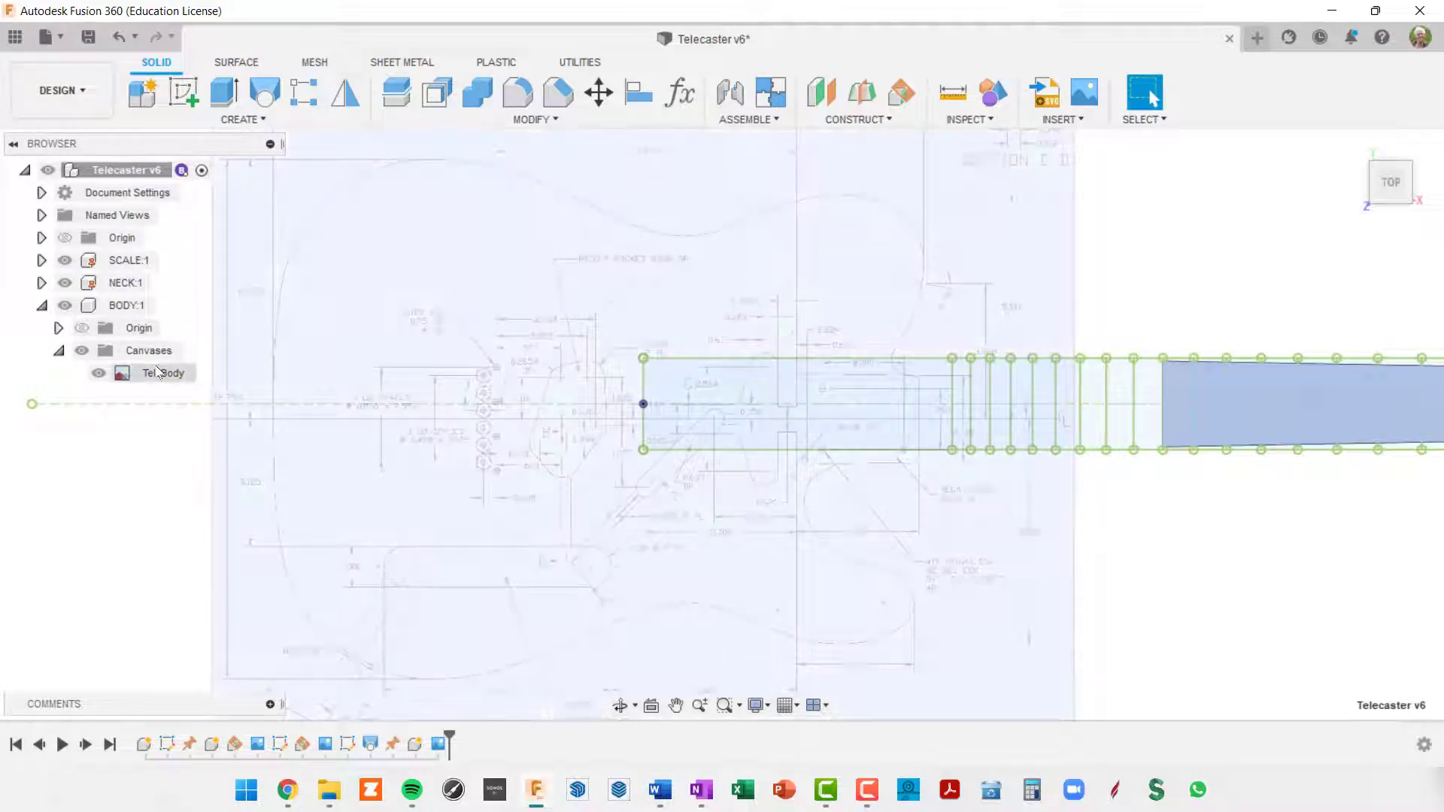
Edit the TeleBody canvas and set its opacity to 42
{"action": "right_click", "coordinate": [157, 373]}
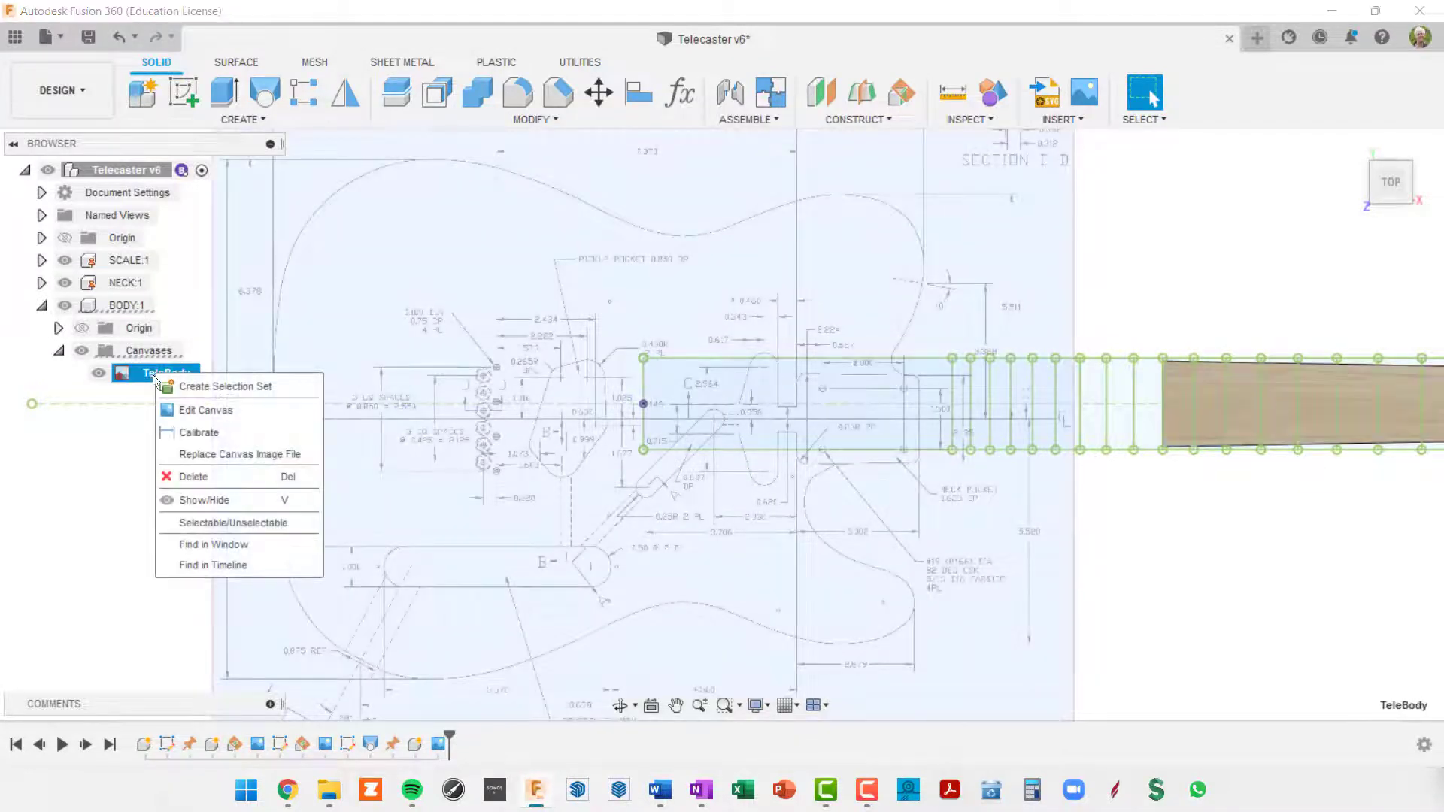
{"action": "left_click", "coordinate": [205, 410]}
{"action": "left_click_drag", "start_coordinate": [1326, 407], "coordinate": [1350, 414]}
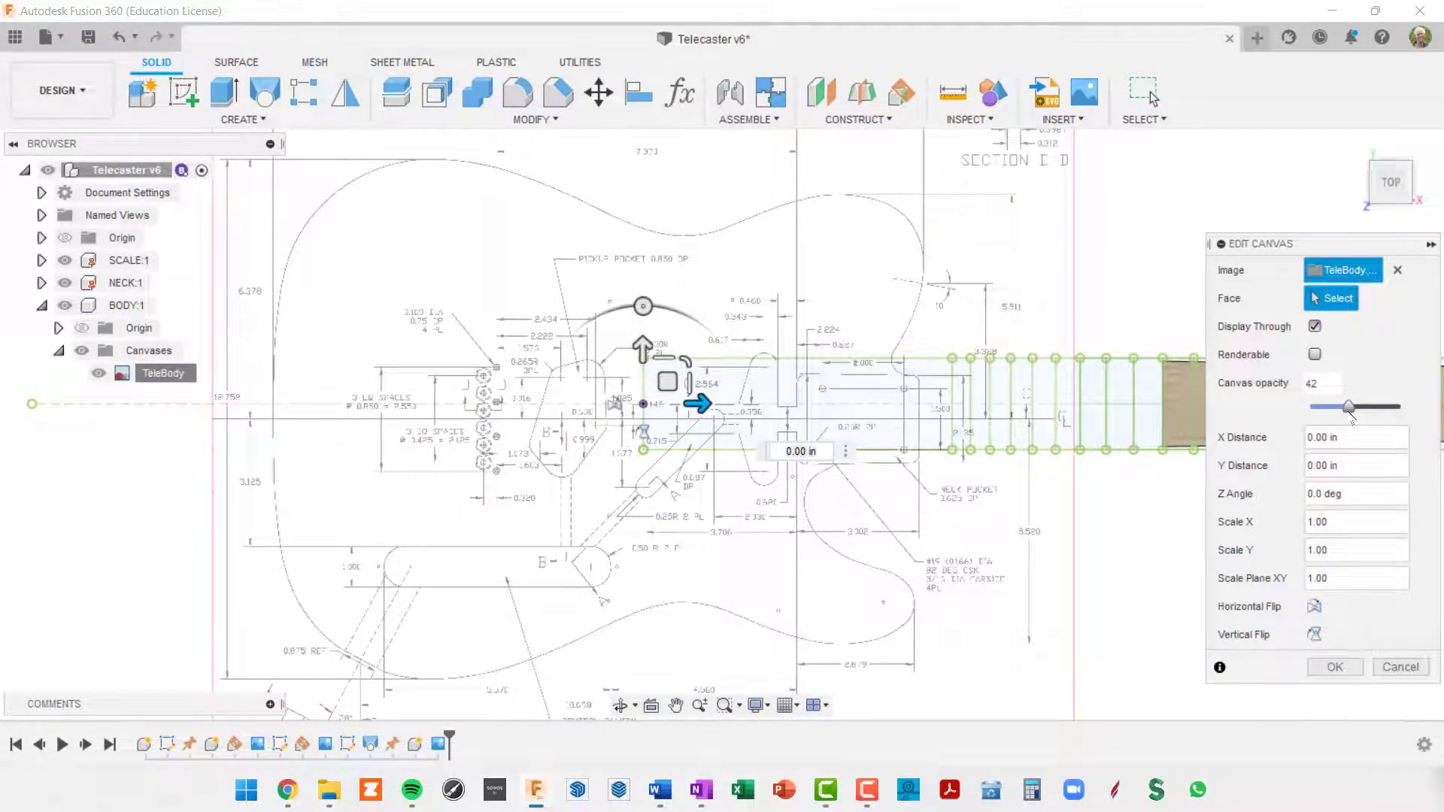
{"action": "left_click", "coordinate": [1335, 668]}
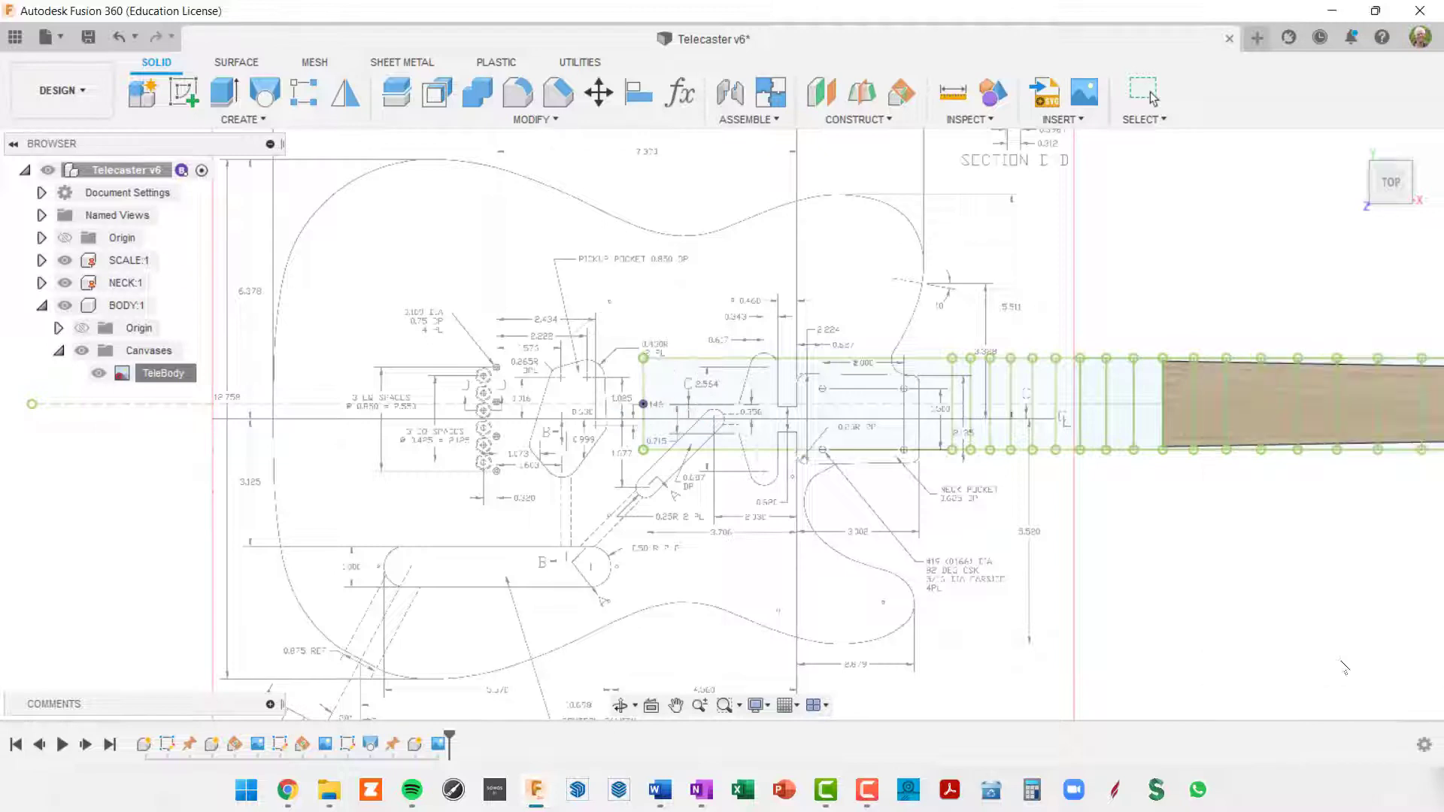
{"action": "scroll", "coordinate": [1008, 493], "scroll_direction": "up", "scroll_amount": 3}
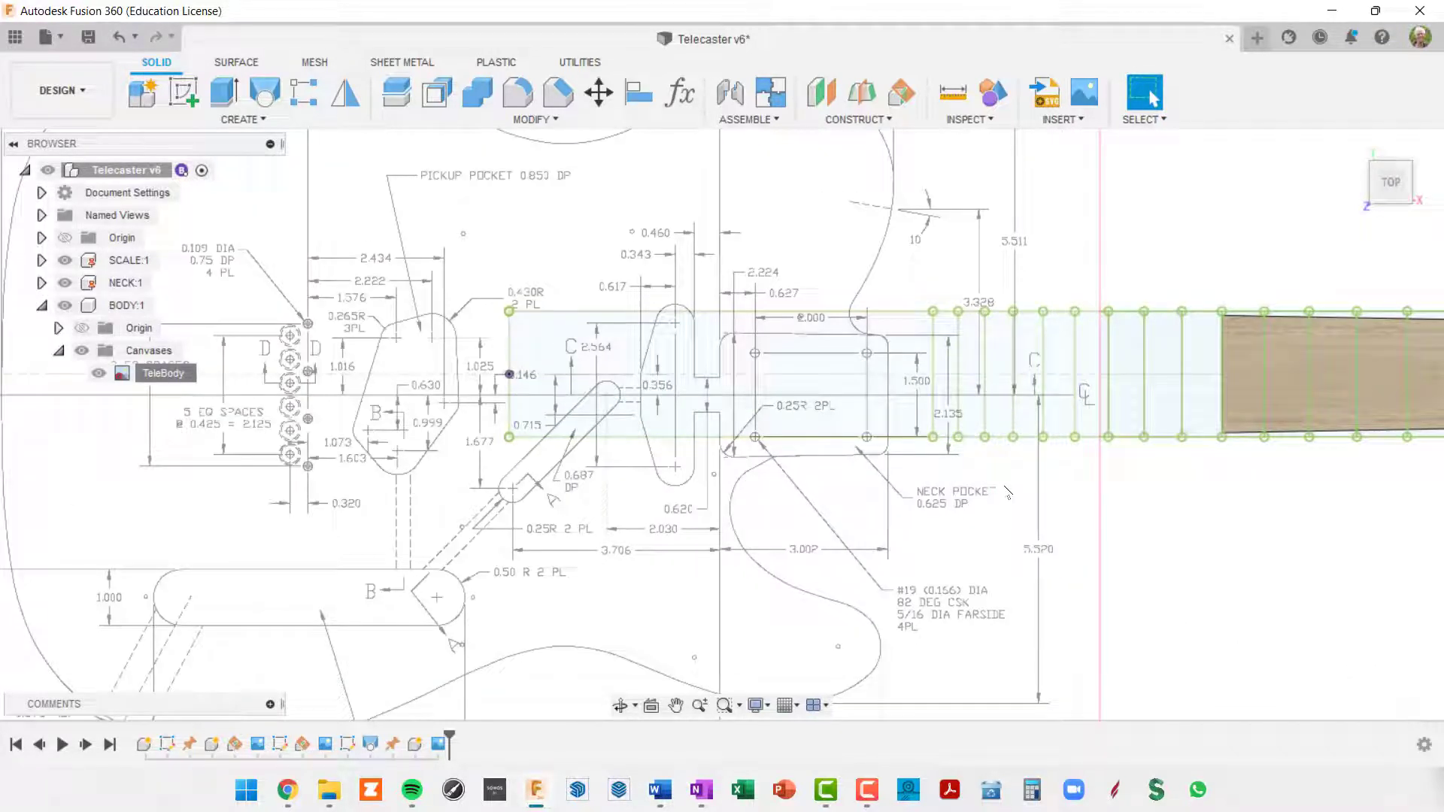
Edit the TeleBody canvas and move it 0.37 in along Y so its centerline meets the SCALE sketch's origin point
{"action": "middle_click_drag", "start_coordinate": [1000, 517], "coordinate": [1165, 482]}
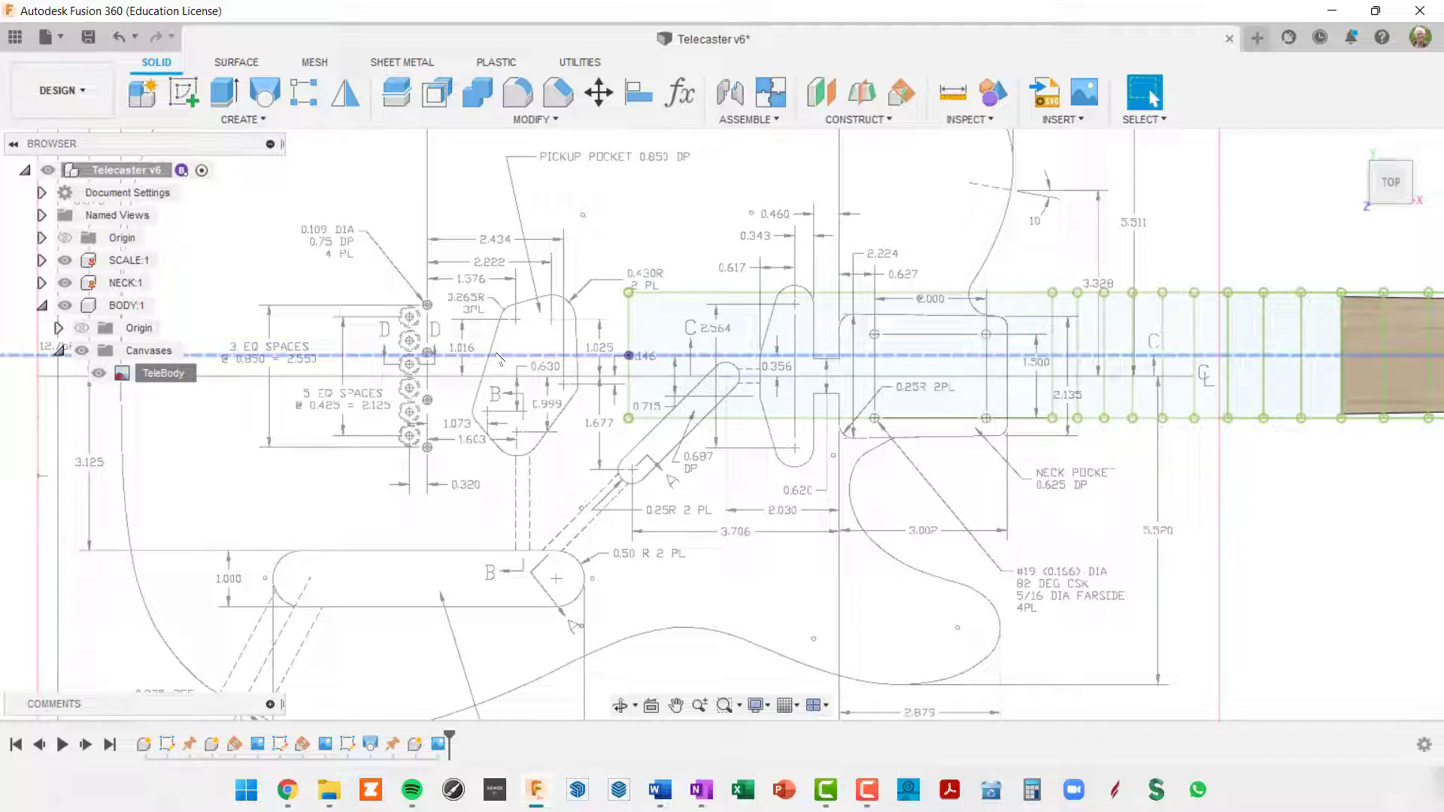
{"action": "scroll", "coordinate": [500, 361], "scroll_direction": "down", "scroll_amount": 2}
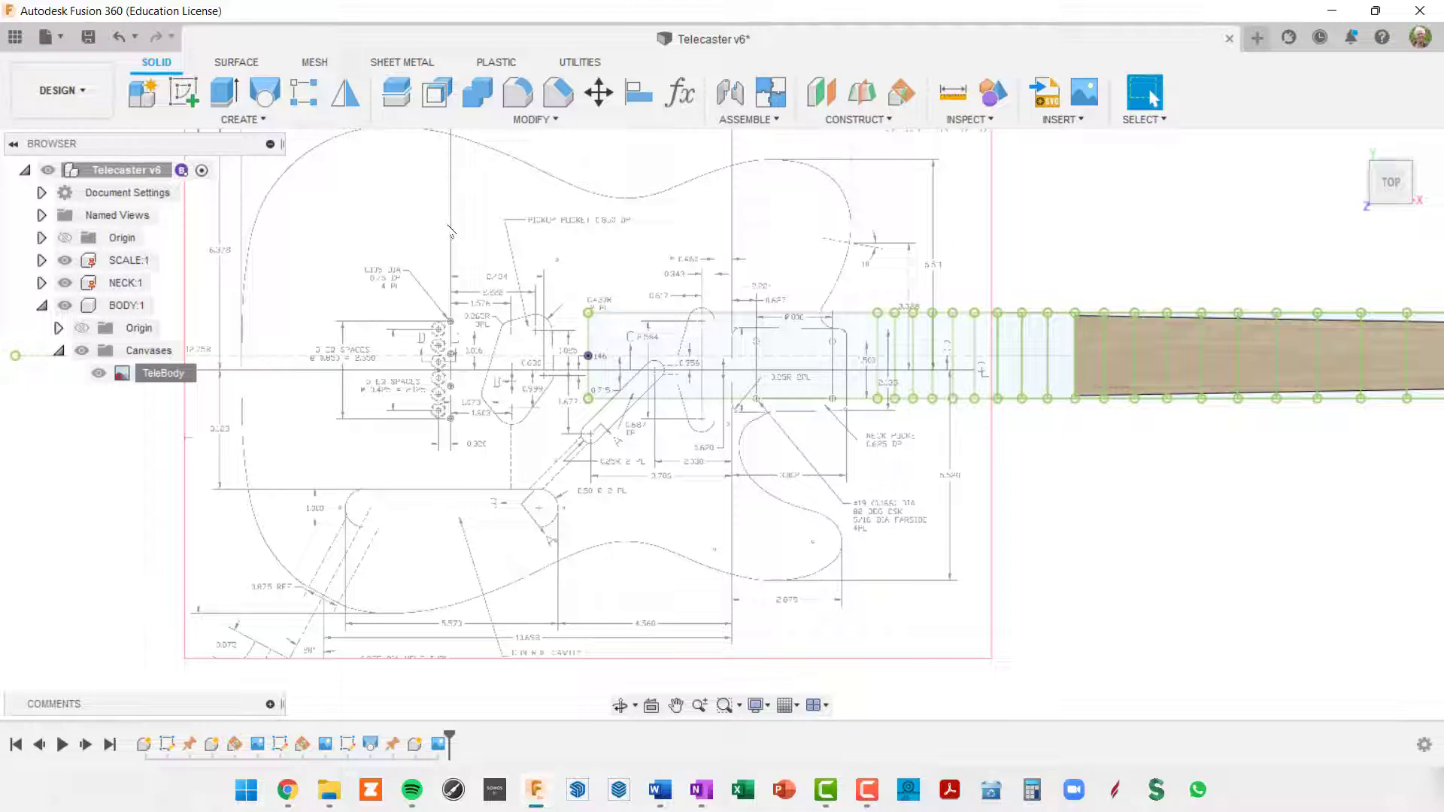
{"action": "scroll", "coordinate": [590, 342], "scroll_direction": "up", "scroll_amount": 3}
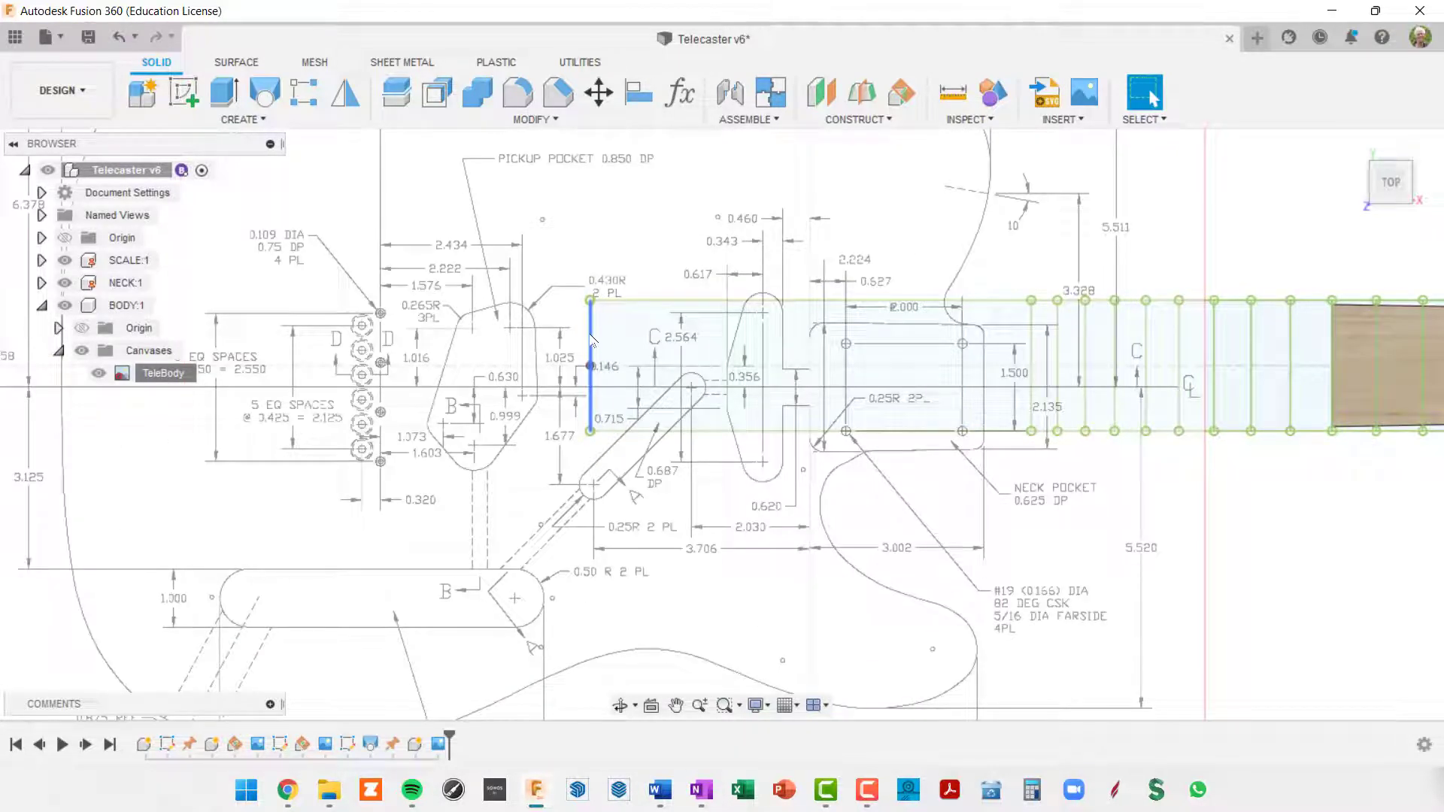
{"action": "scroll", "coordinate": [591, 343], "scroll_direction": "down", "scroll_amount": 2}
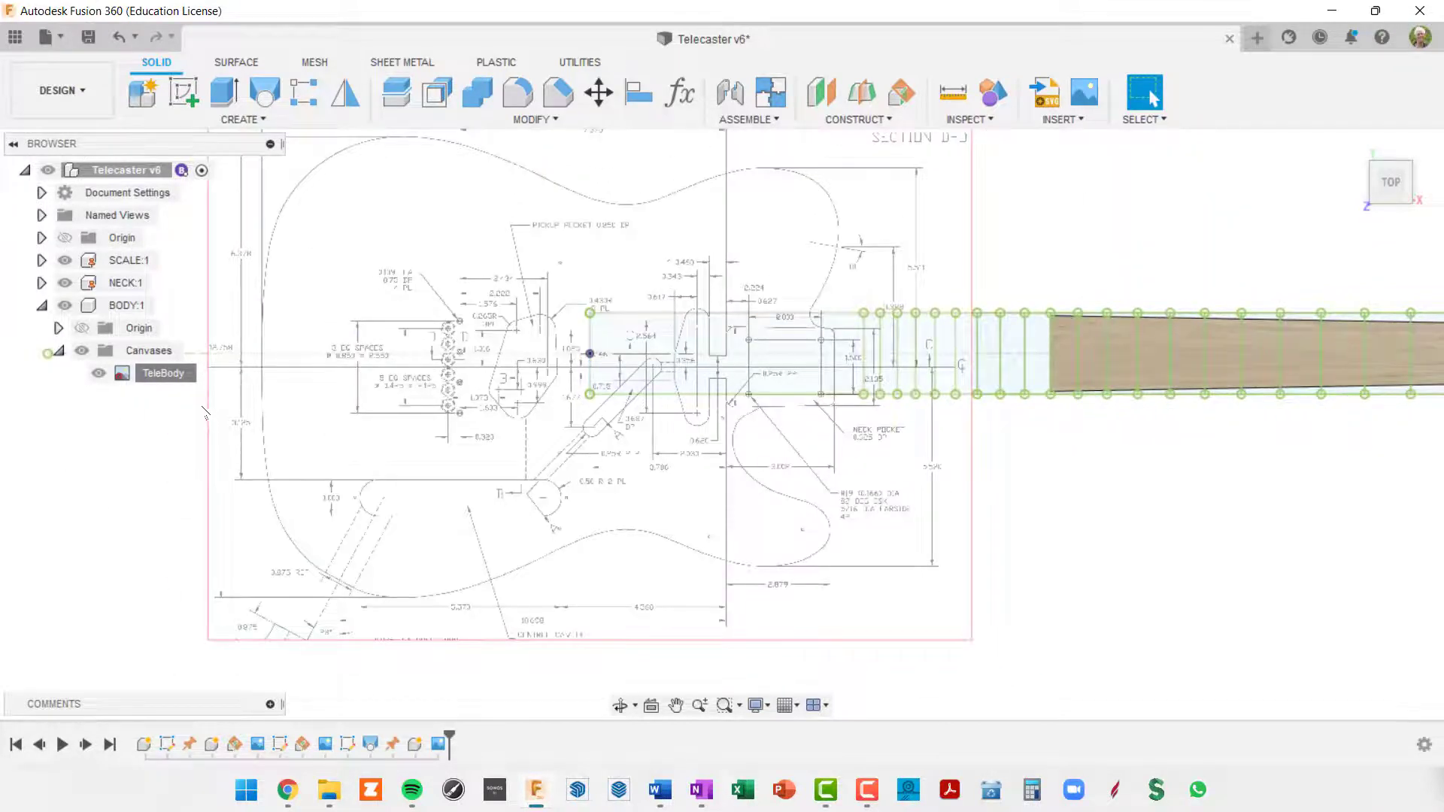
{"action": "right_click", "coordinate": [170, 383]}
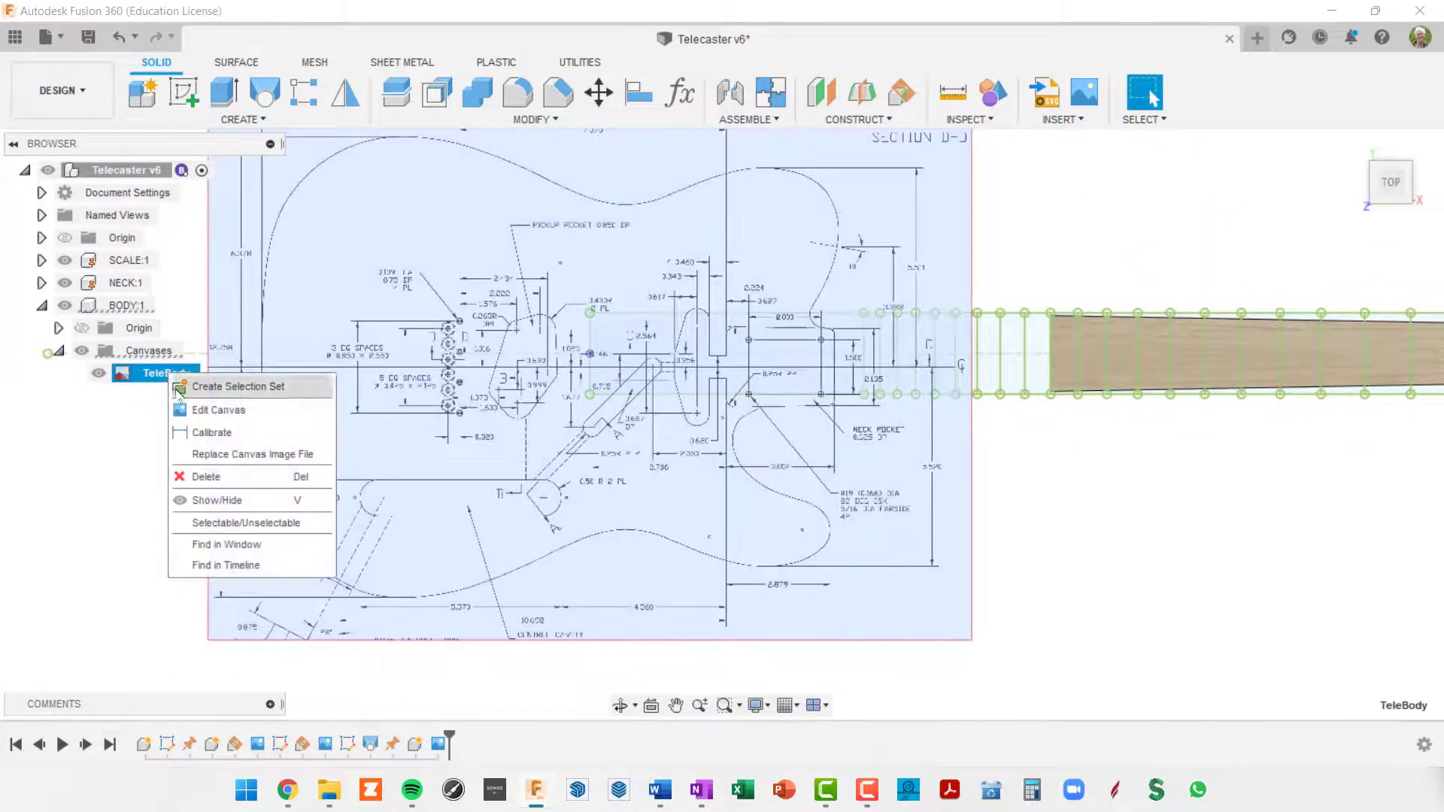
{"action": "left_click", "coordinate": [226, 410]}
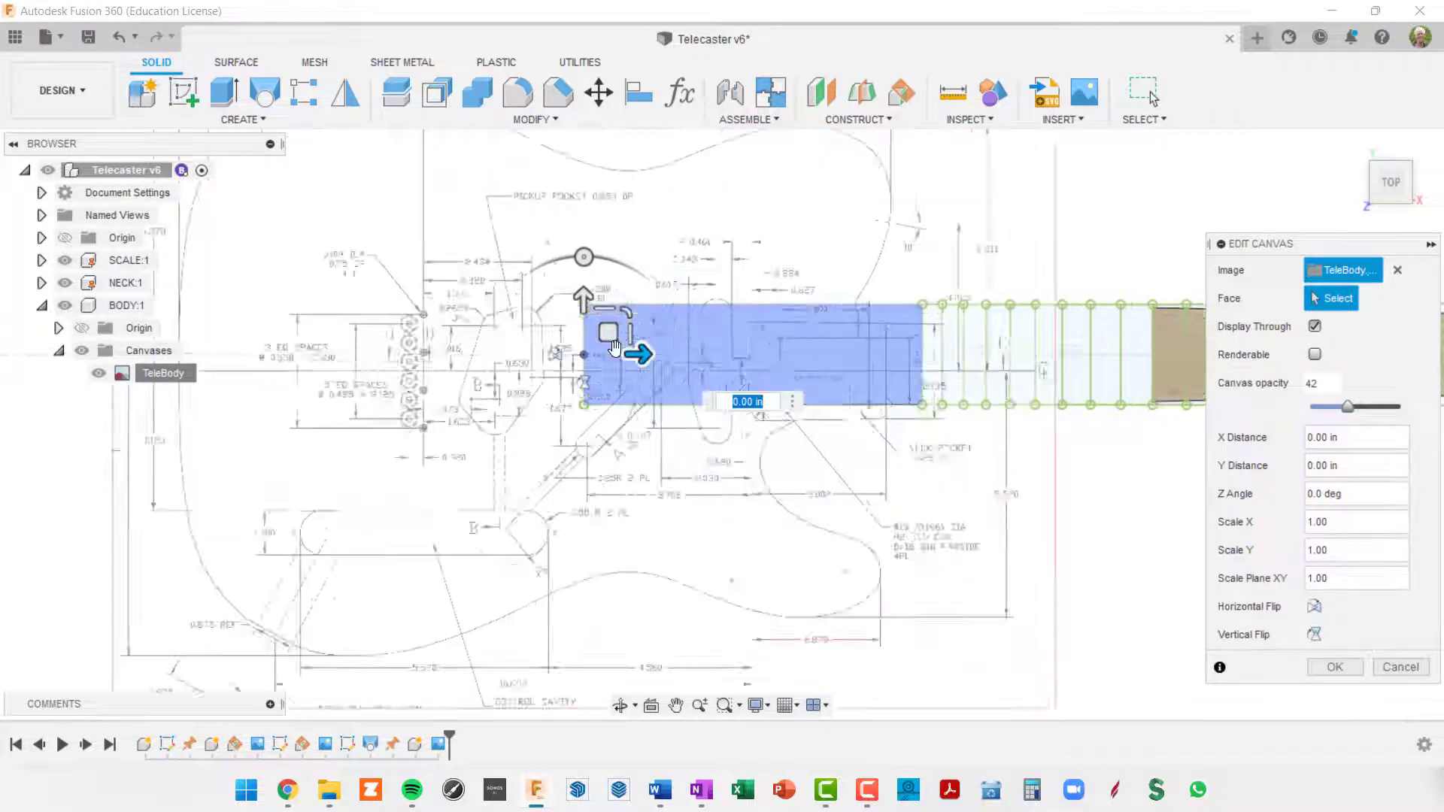
{"action": "scroll", "coordinate": [680, 333], "scroll_direction": "up", "scroll_amount": 5}
{"action": "middle_click_drag", "start_coordinate": [679, 333], "coordinate": [932, 279]}
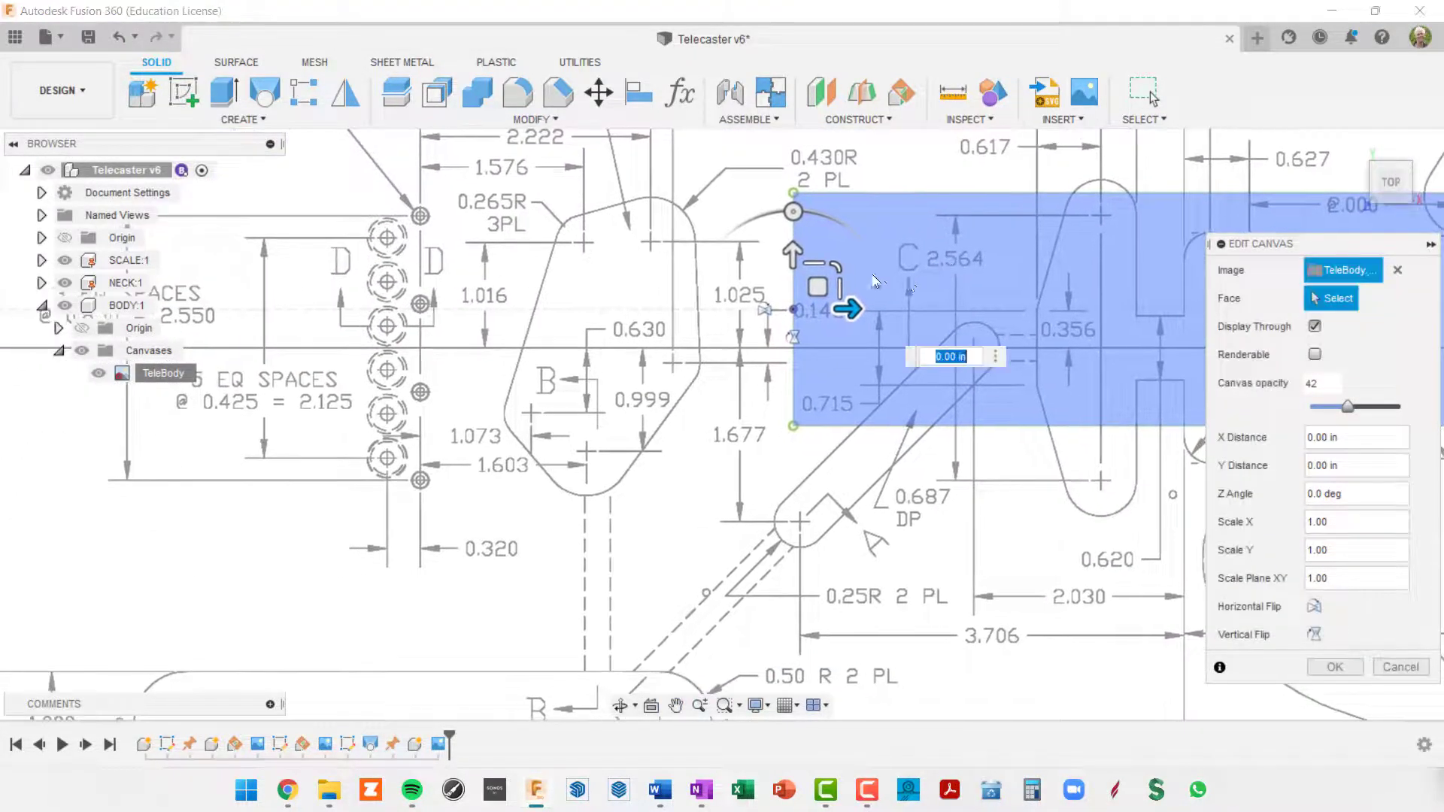
{"action": "left_click_drag", "start_coordinate": [793, 253], "coordinate": [745, 255]}
{"action": "scroll", "coordinate": [745, 256], "scroll_direction": "up", "scroll_amount": 3}
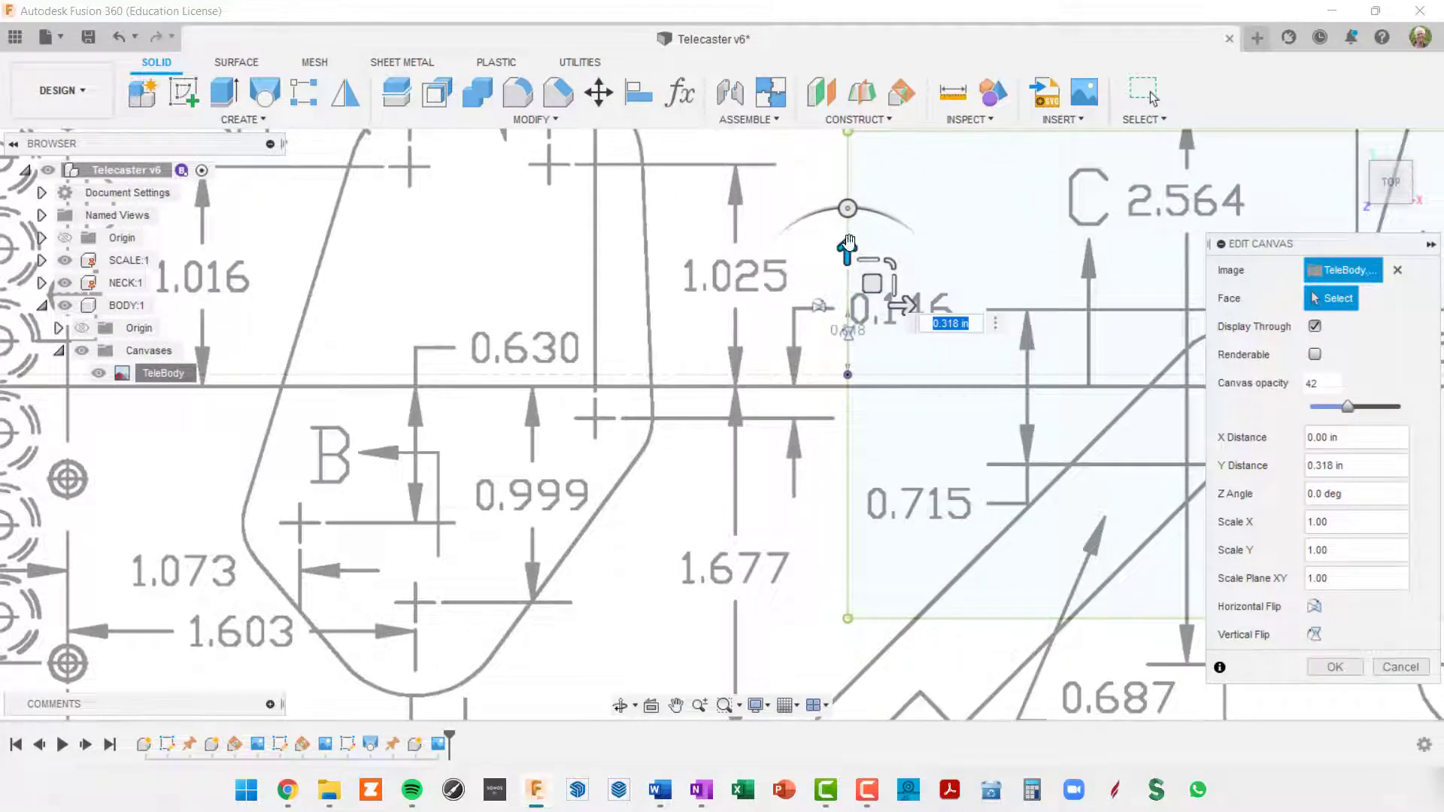
{"action": "left_click_drag", "start_coordinate": [847, 249], "coordinate": [848, 239]}
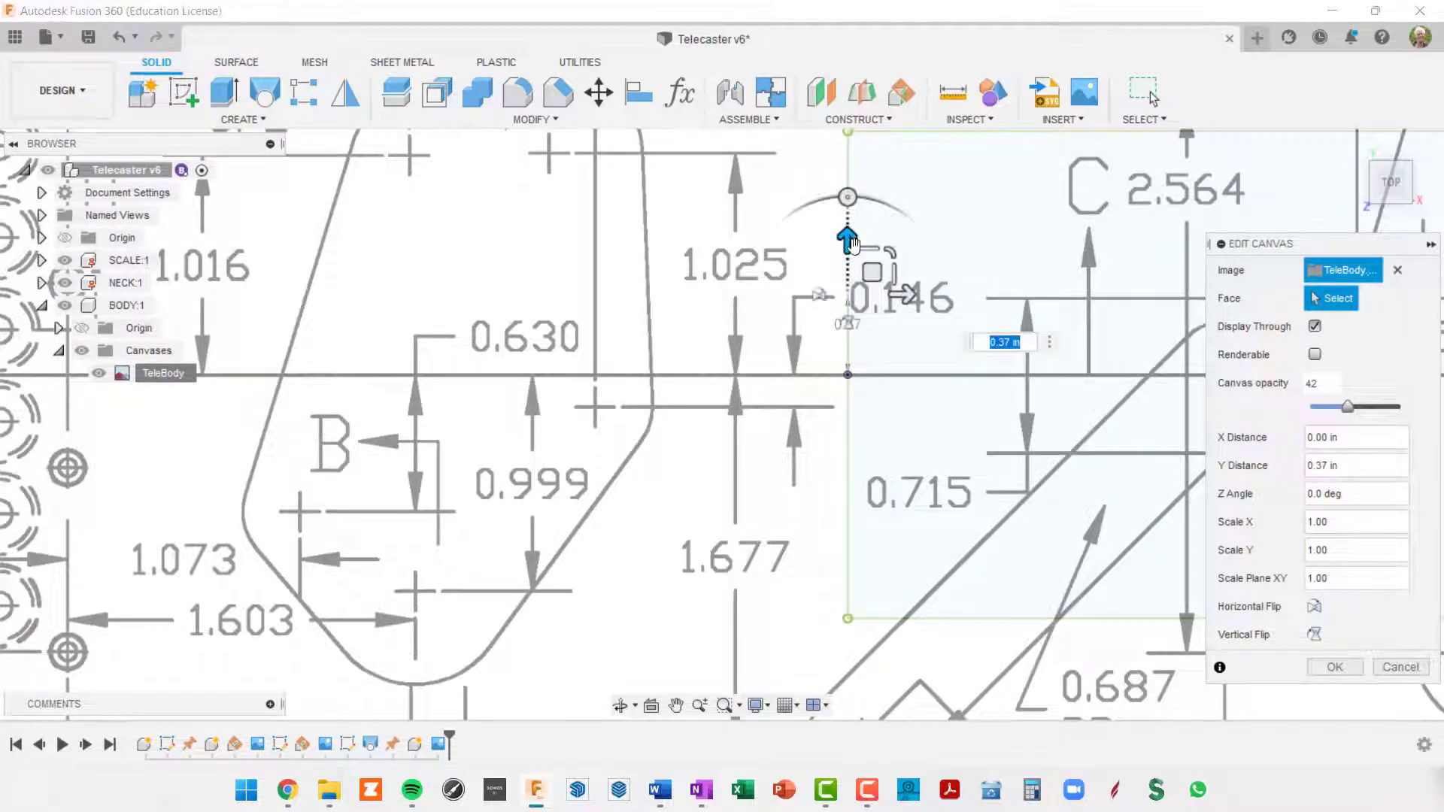
Move the TeleBody canvas 3.595 in along X so the bridge hole line meets the end of the SCALE sketch, and apply the edit
{"action": "scroll", "coordinate": [821, 356], "scroll_direction": "down", "scroll_amount": 4}
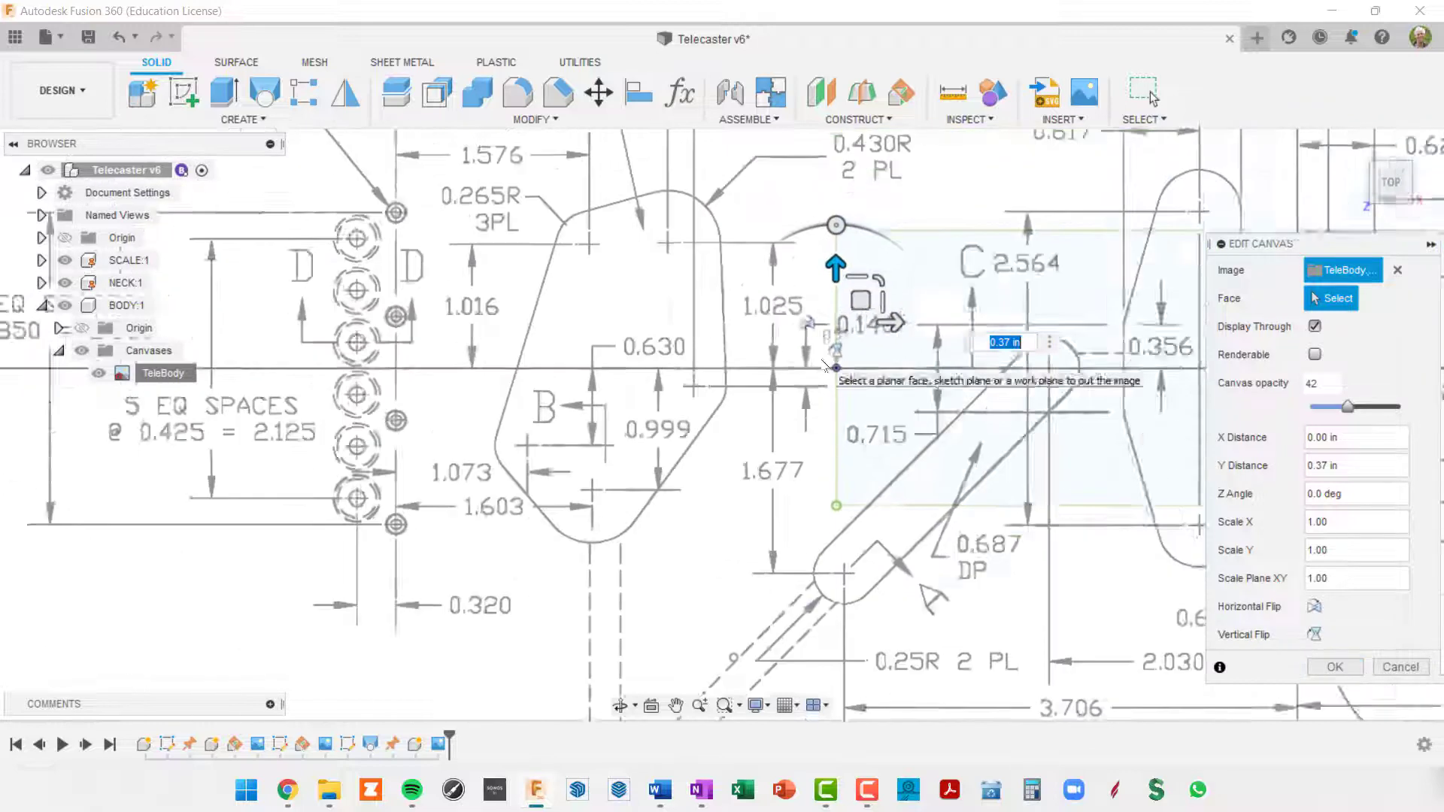
{"action": "mouse_move", "coordinate": [918, 390]}
{"action": "middle_mouse_down"}
{"action": "mouse_move", "coordinate": [751, 370]}
{"action": "mouse_move", "coordinate": [760, 405]}
{"action": "middle_mouse_up"}
{"action": "scroll", "coordinate": [760, 405], "scroll_direction": "down", "scroll_amount": 3}
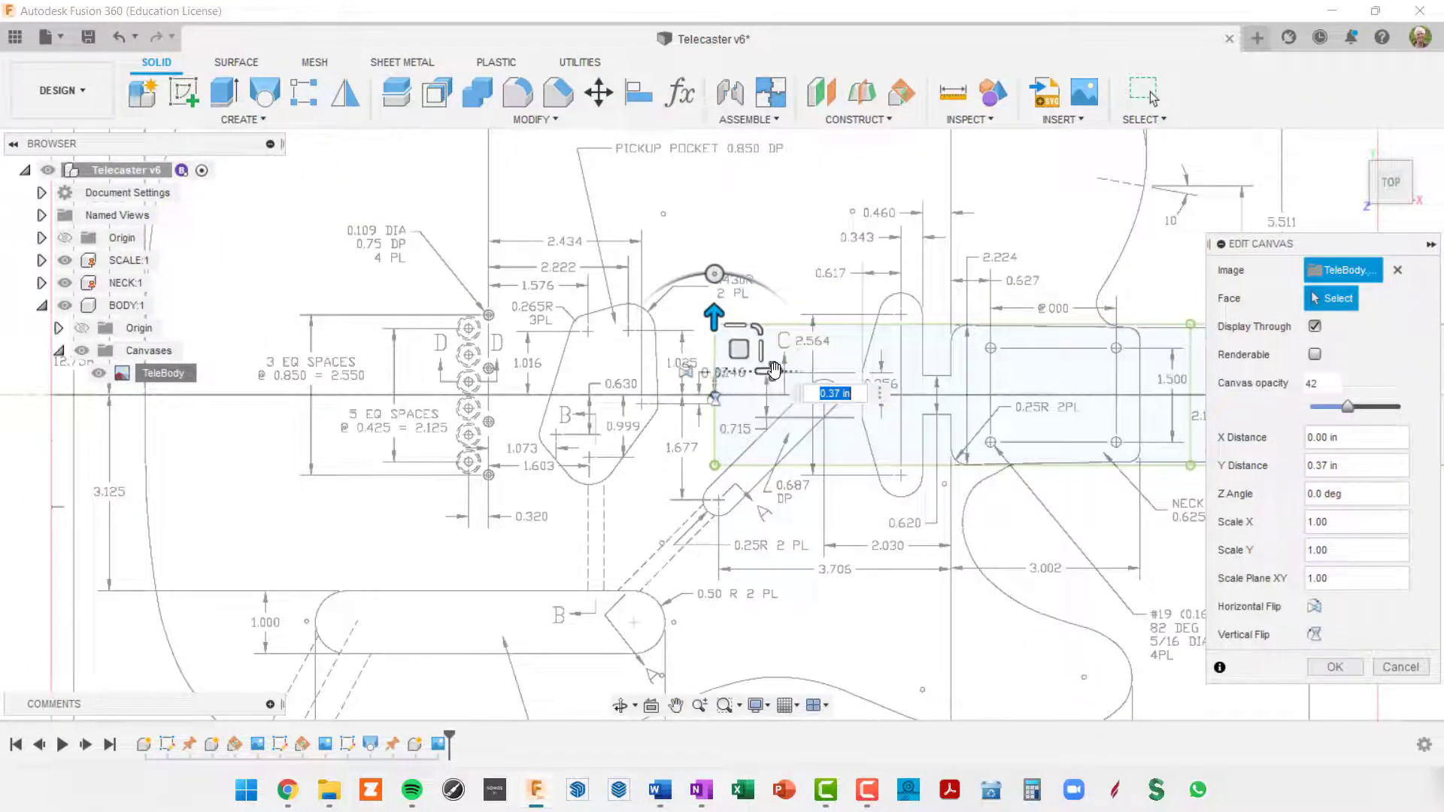
{"action": "left_click_drag", "start_coordinate": [771, 368], "coordinate": [996, 368]}
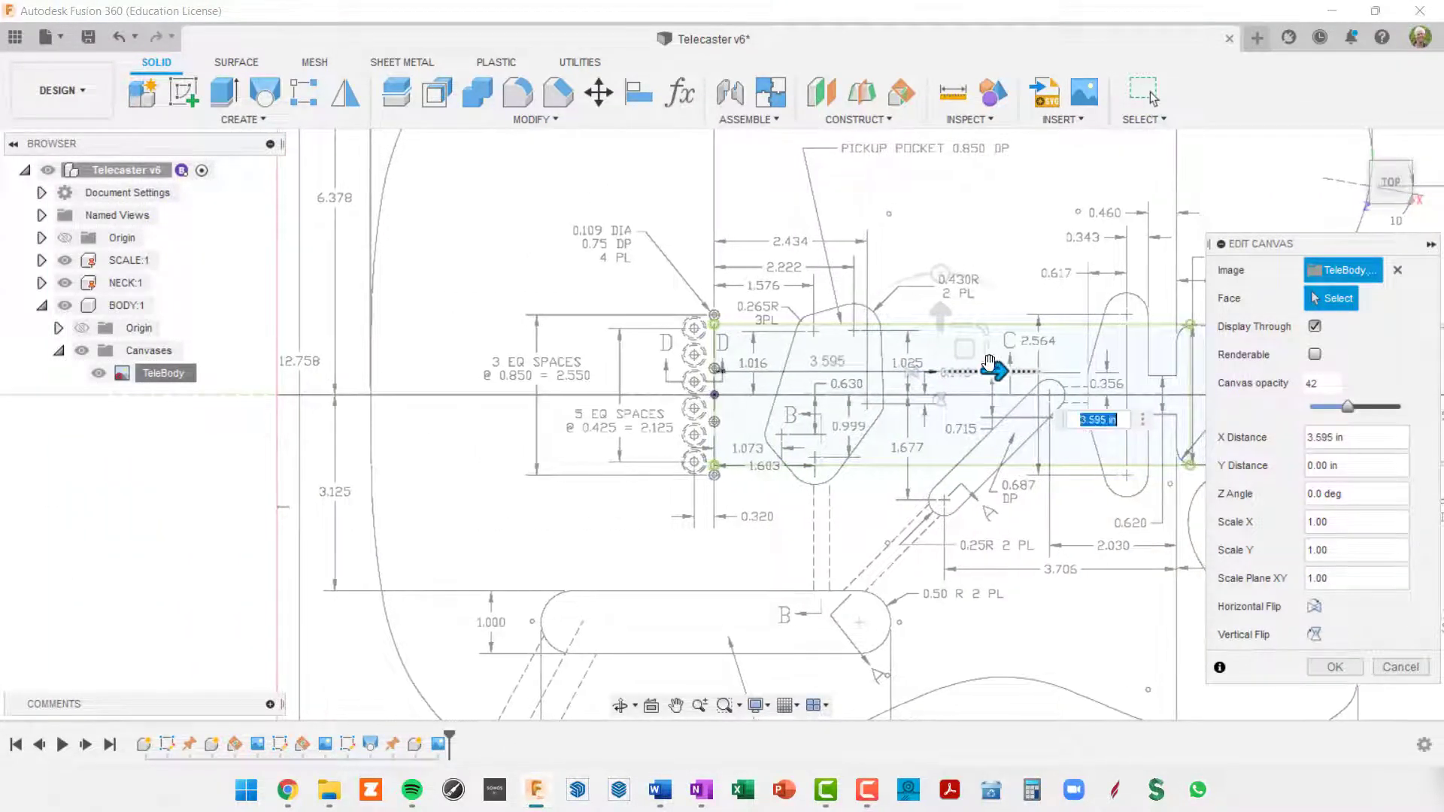
{"action": "scroll", "coordinate": [662, 363], "scroll_direction": "up", "scroll_amount": 3}
{"action": "scroll", "coordinate": [738, 361], "scroll_direction": "up", "scroll_amount": 2}
{"action": "mouse_move", "coordinate": [873, 364]}
{"action": "middle_mouse_down"}
{"action": "mouse_move", "coordinate": [771, 357]}
{"action": "mouse_move", "coordinate": [755, 373]}
{"action": "middle_mouse_up"}
{"action": "middle_click_drag", "start_coordinate": [1034, 378], "coordinate": [906, 407]}
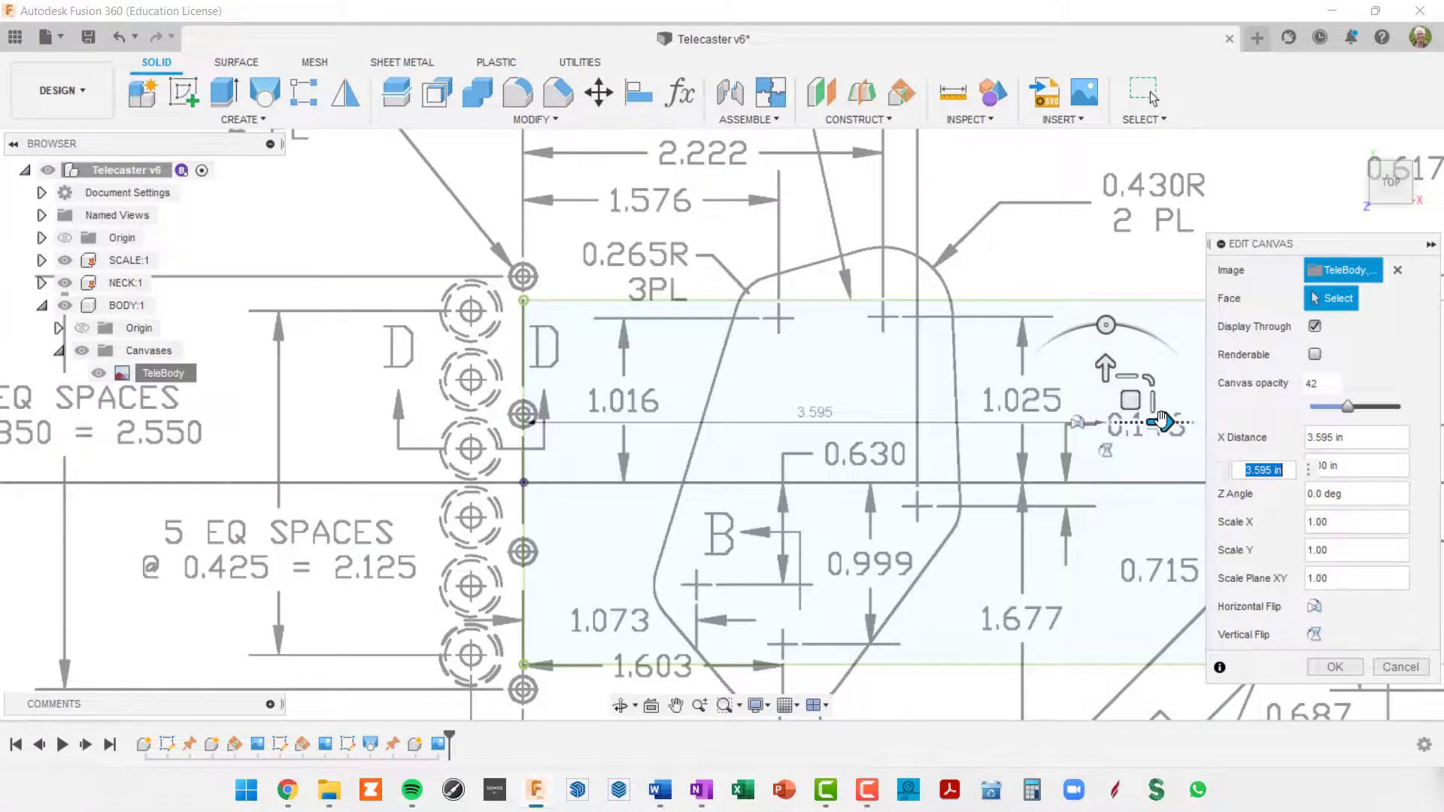
{"action": "left_click_drag", "start_coordinate": [1161, 422], "coordinate": [1163, 422]}
{"action": "left_click", "coordinate": [1335, 668]}
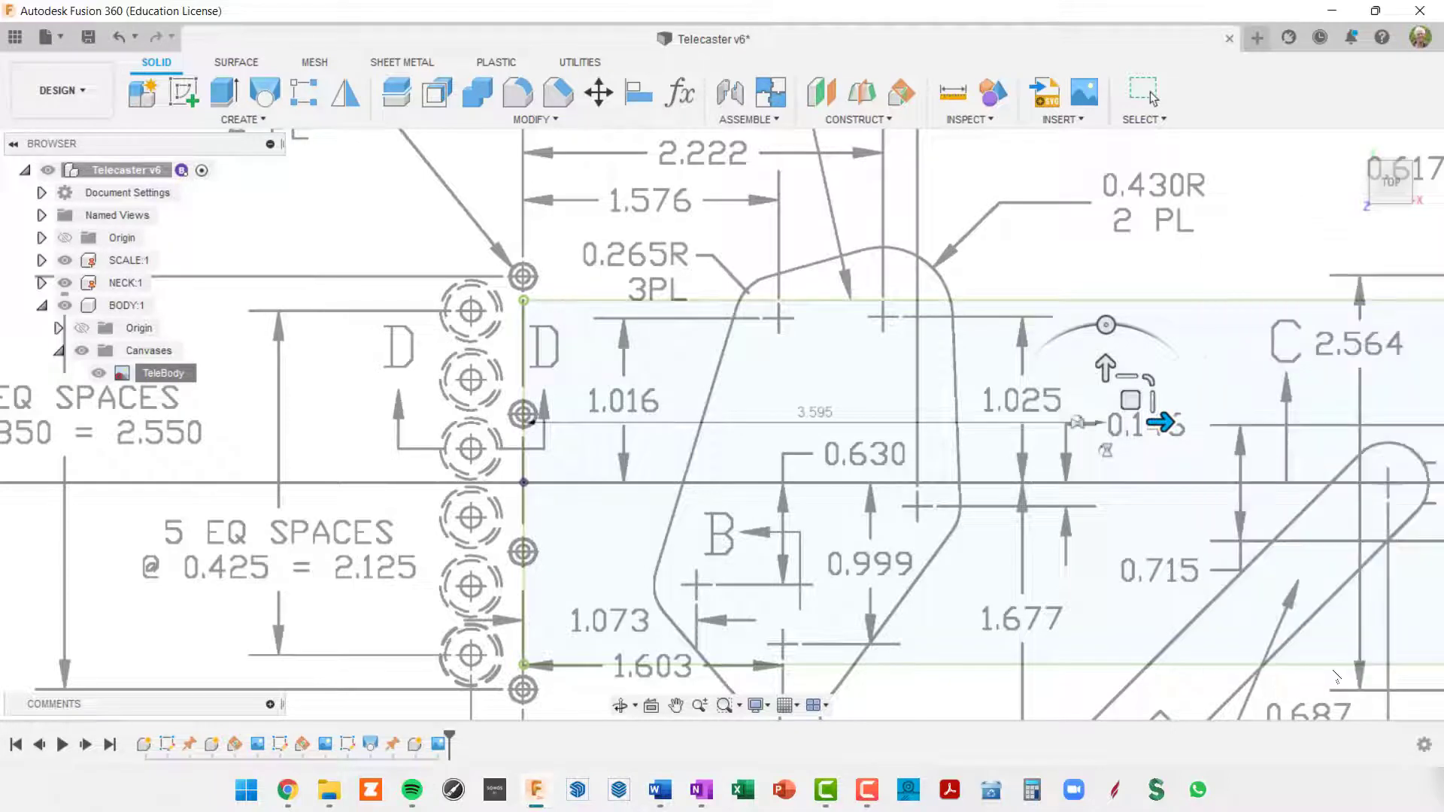
Compare the canvas's neck pocket edge with the last fret line of the SCALE sketch and activate the BODY component
{"action": "scroll", "coordinate": [1066, 384], "scroll_direction": "down", "scroll_amount": 10}
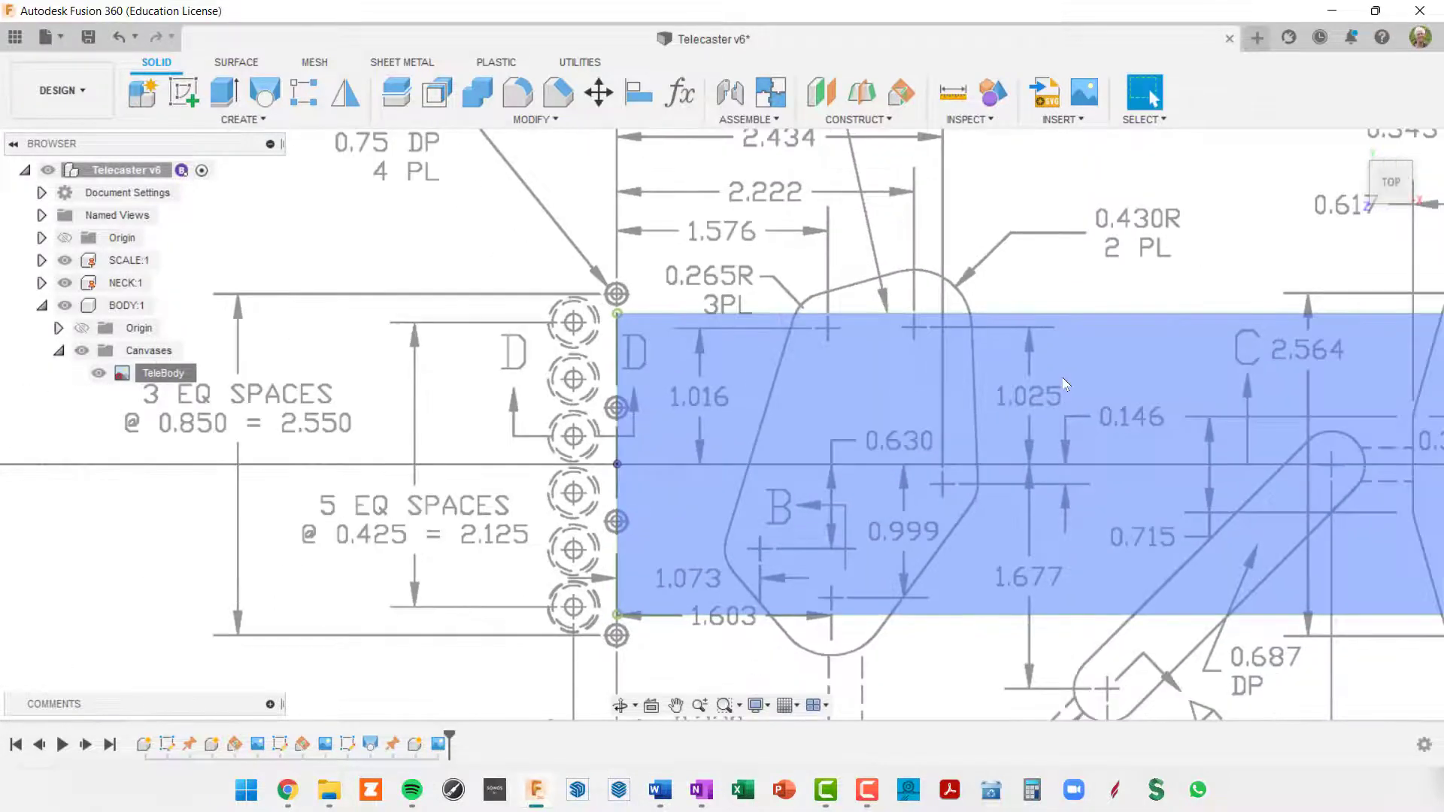
{"action": "mouse_move", "coordinate": [912, 293]}
{"action": "middle_mouse_down"}
{"action": "mouse_move", "coordinate": [870, 312]}
{"action": "mouse_move", "coordinate": [703, 296]}
{"action": "middle_mouse_up"}
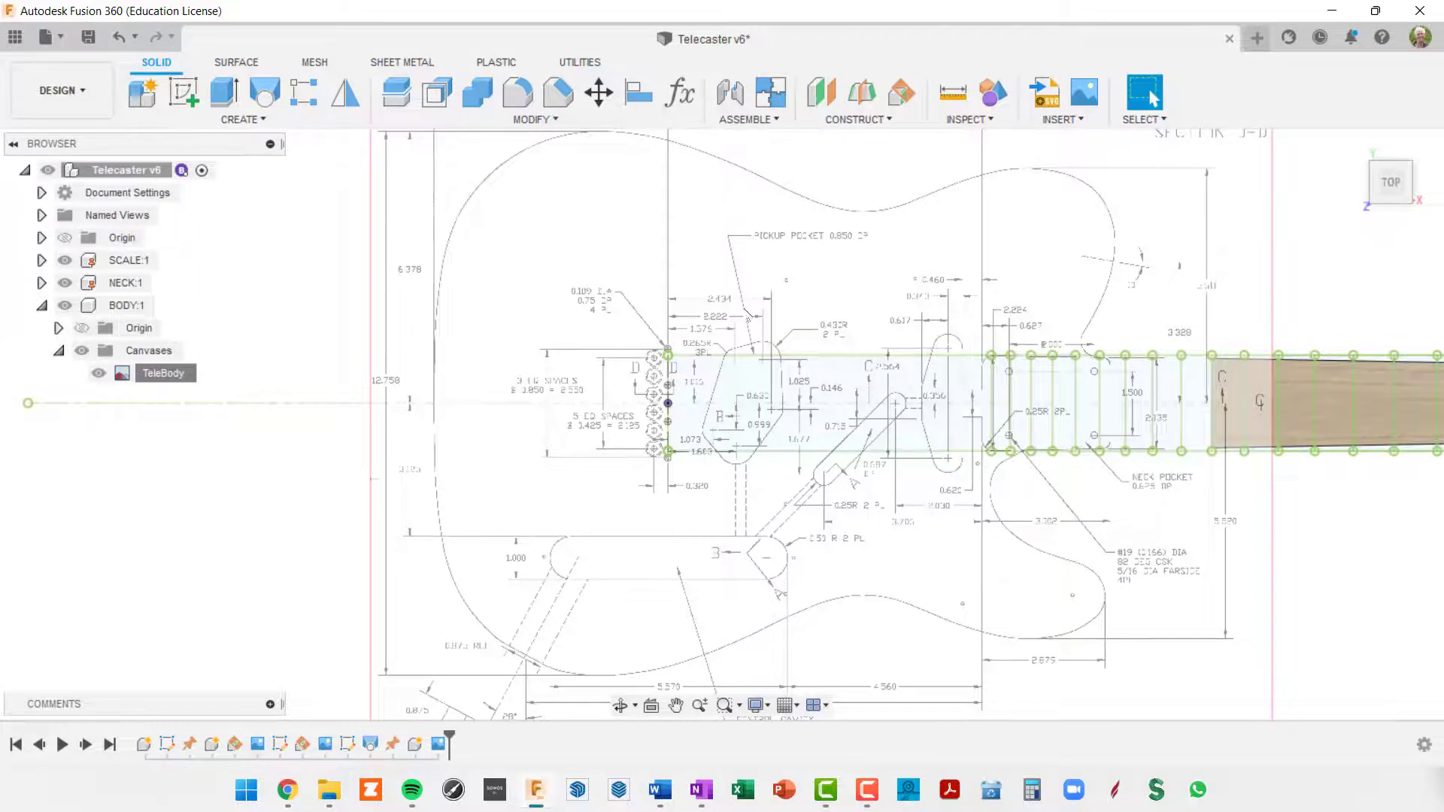
{"action": "scroll", "coordinate": [1143, 426], "scroll_direction": "up", "scroll_amount": 3}
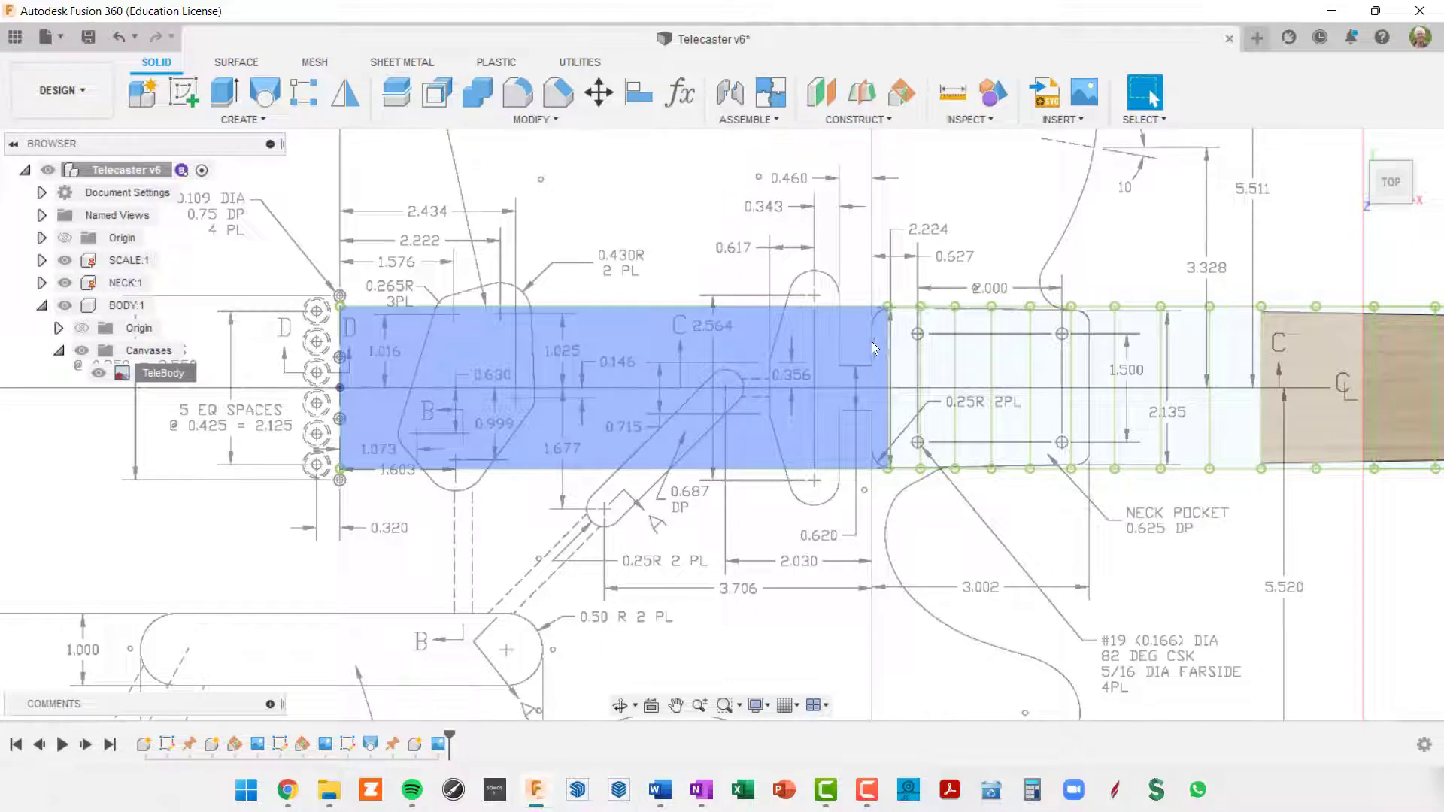
{"action": "scroll", "coordinate": [870, 341], "scroll_direction": "up", "scroll_amount": 6}
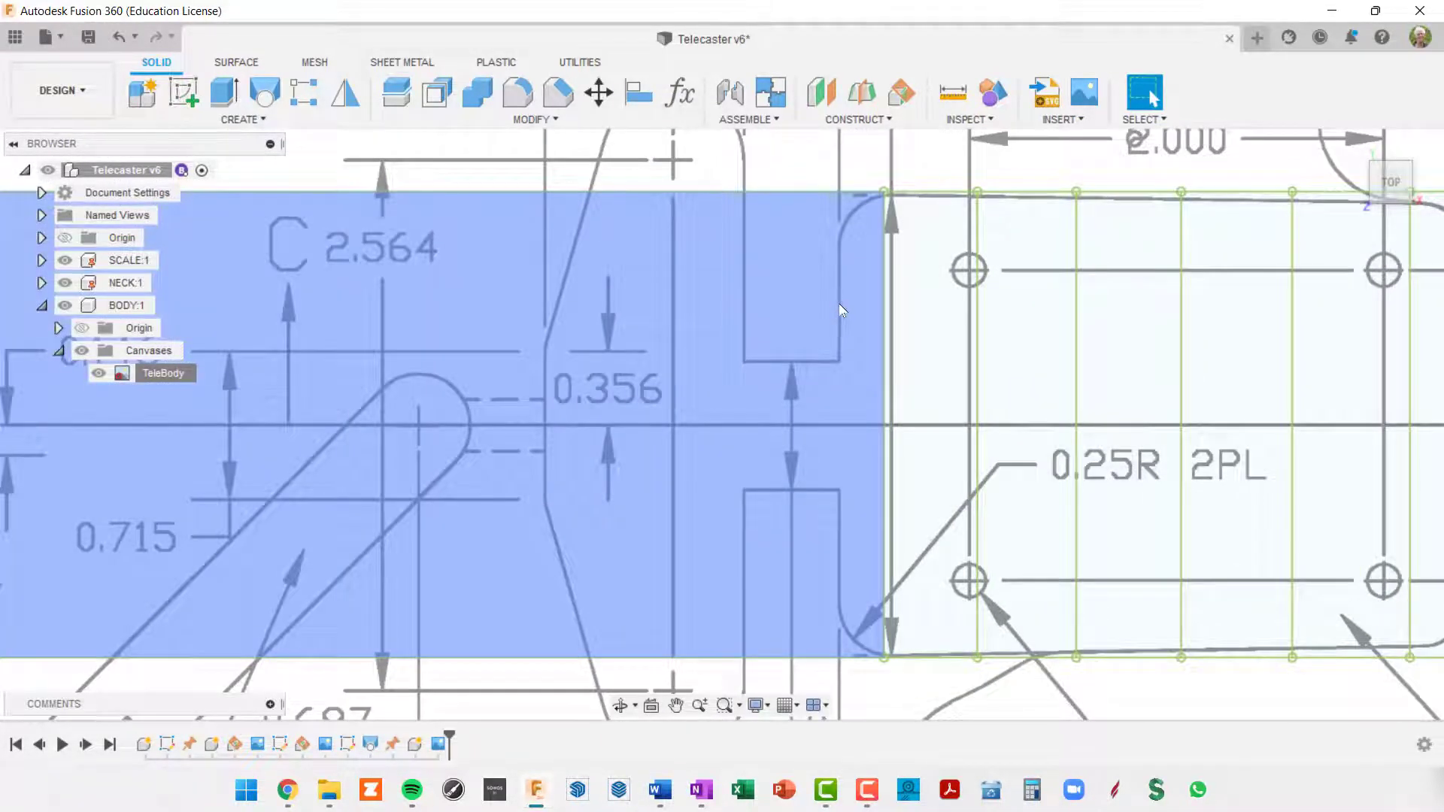
{"action": "scroll", "coordinate": [840, 315], "scroll_direction": "down", "scroll_amount": 6}
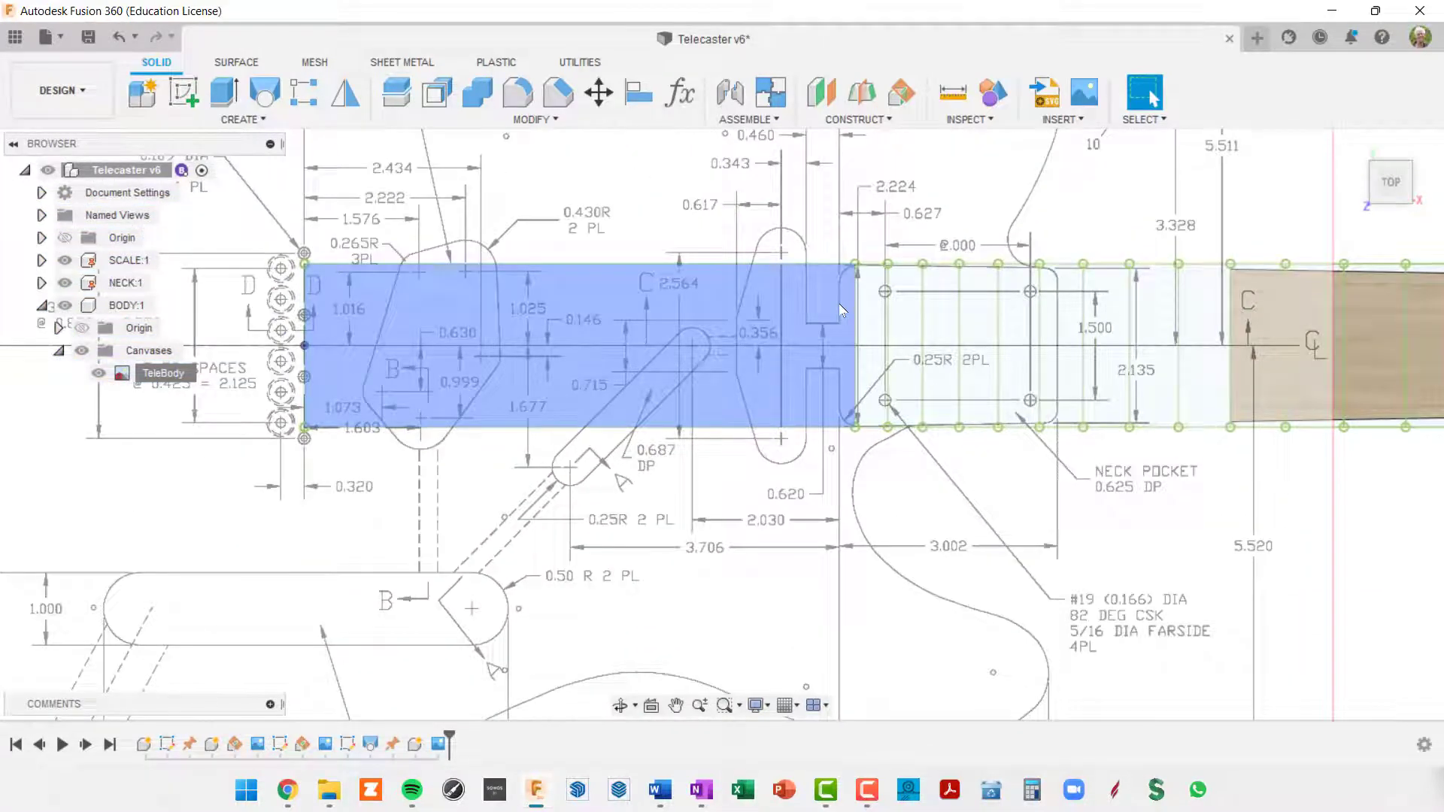
{"action": "left_click", "coordinate": [164, 306]}
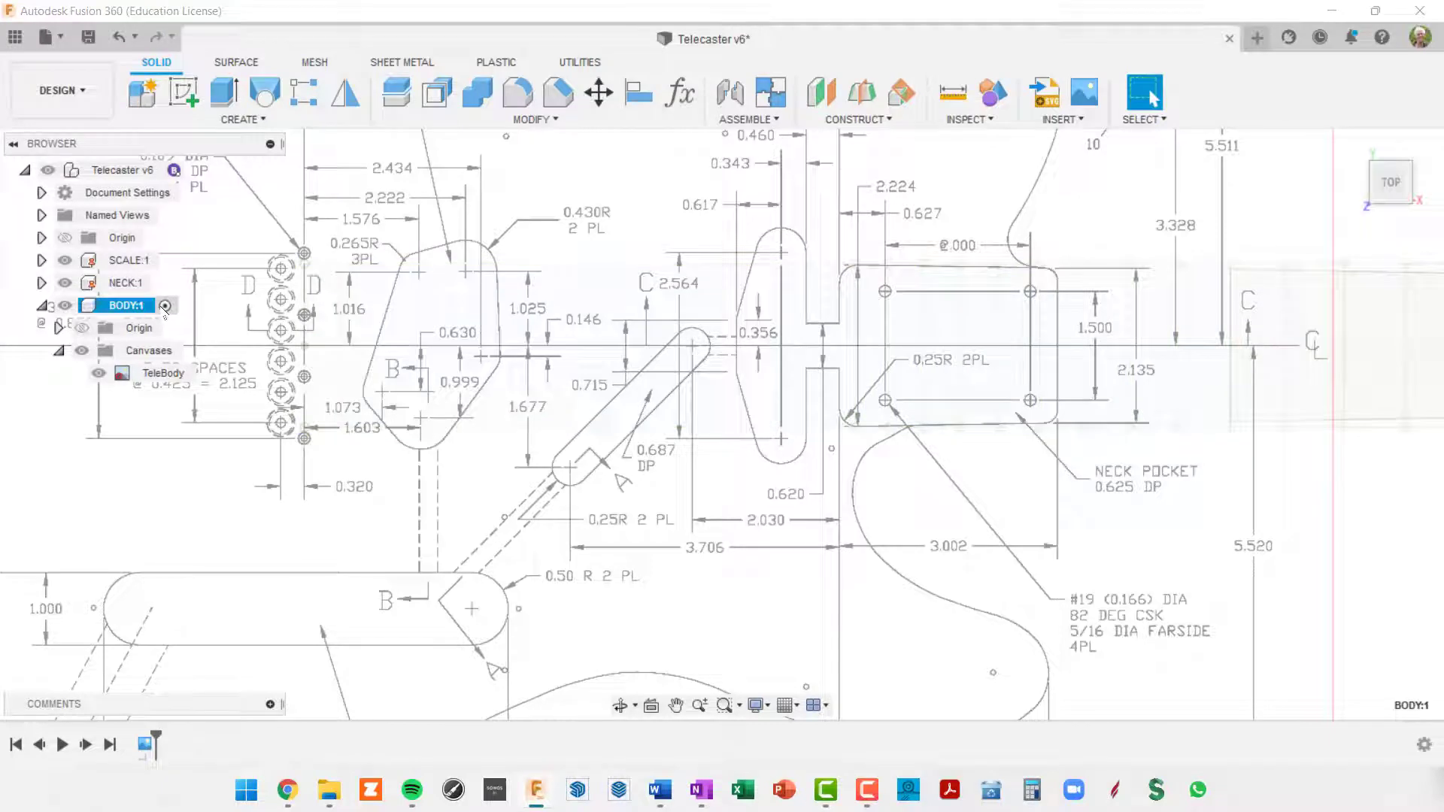
{"action": "left_click", "coordinate": [146, 98]}
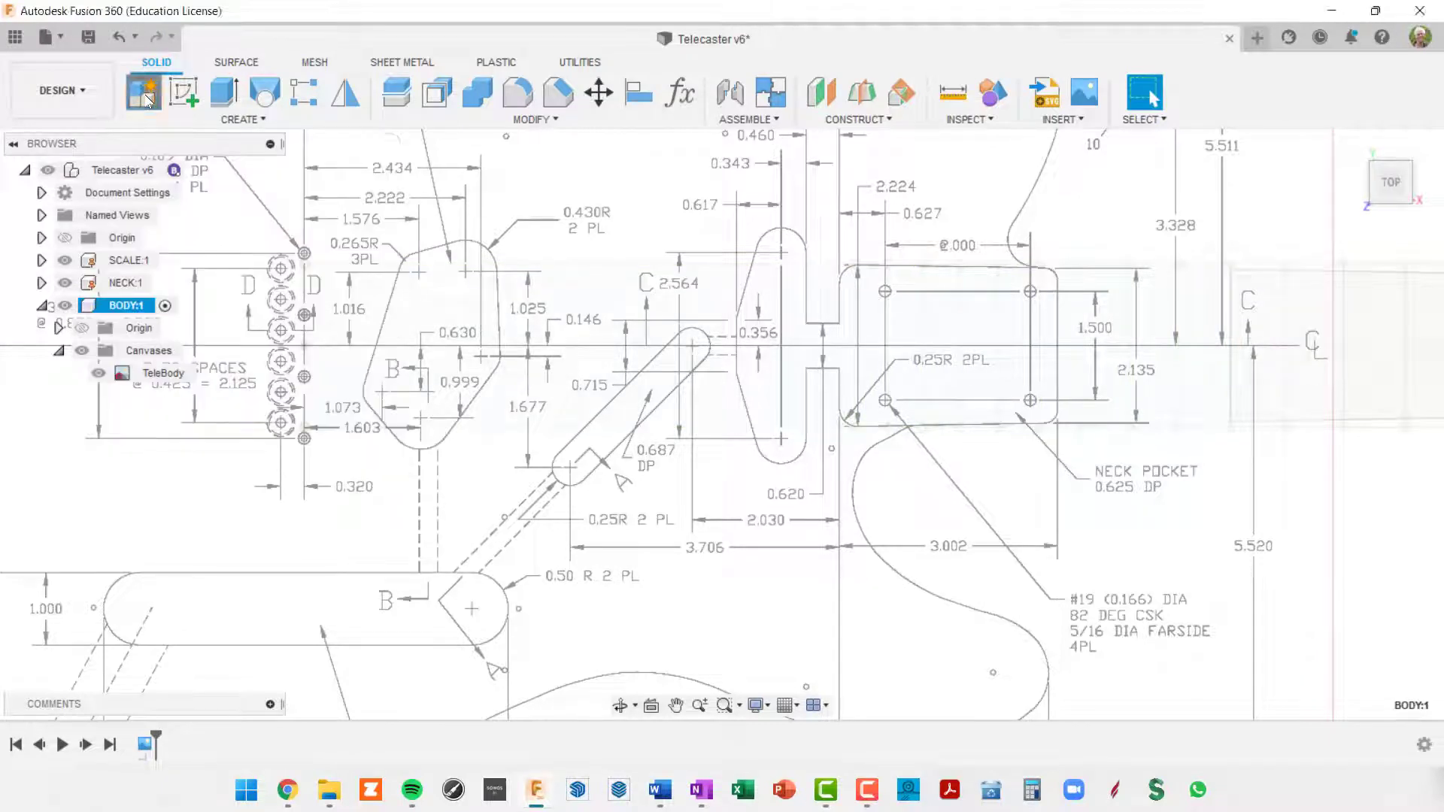
{"action": "scroll", "coordinate": [830, 378], "scroll_direction": "up", "scroll_amount": 4}
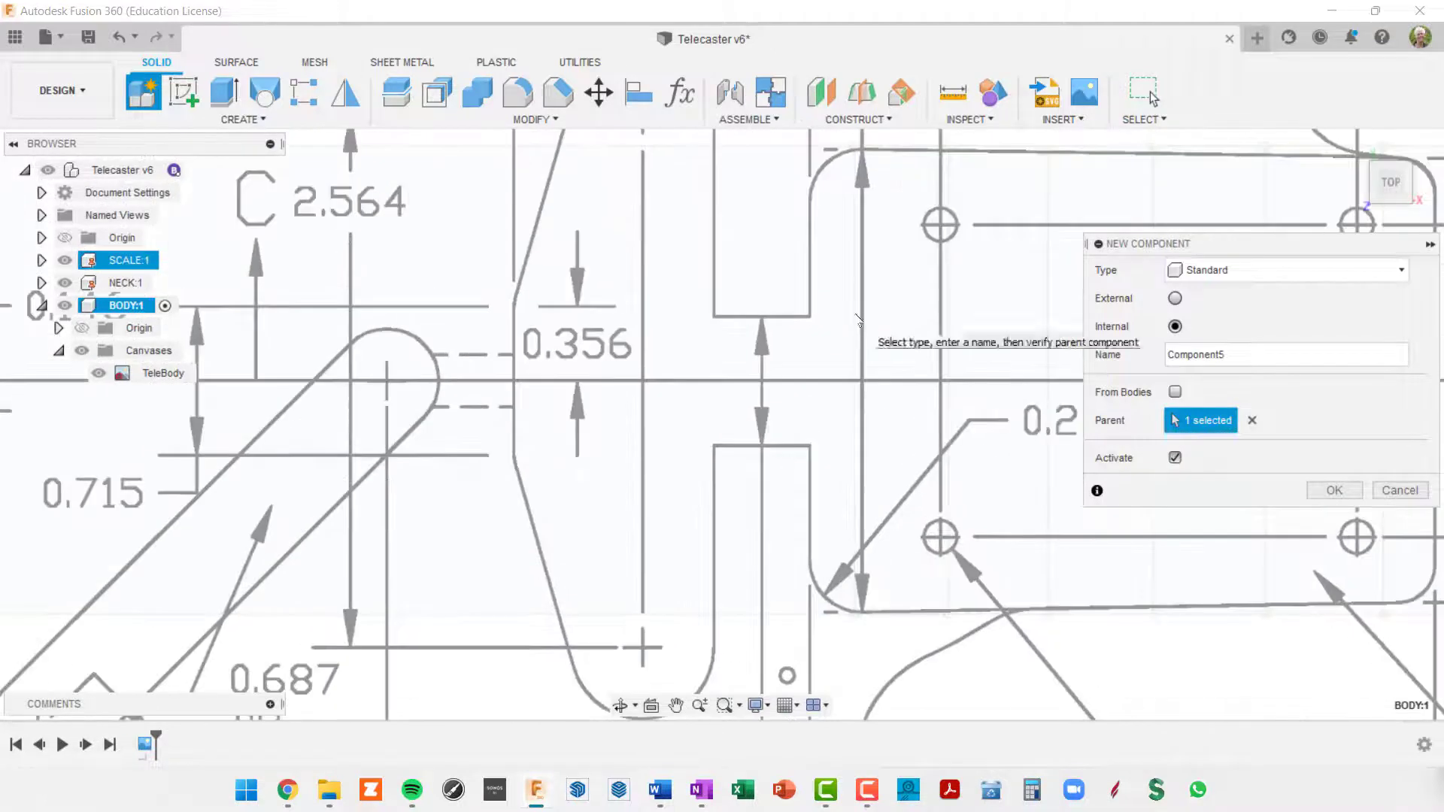
{"action": "scroll", "coordinate": [835, 285], "scroll_direction": "down", "scroll_amount": 5}
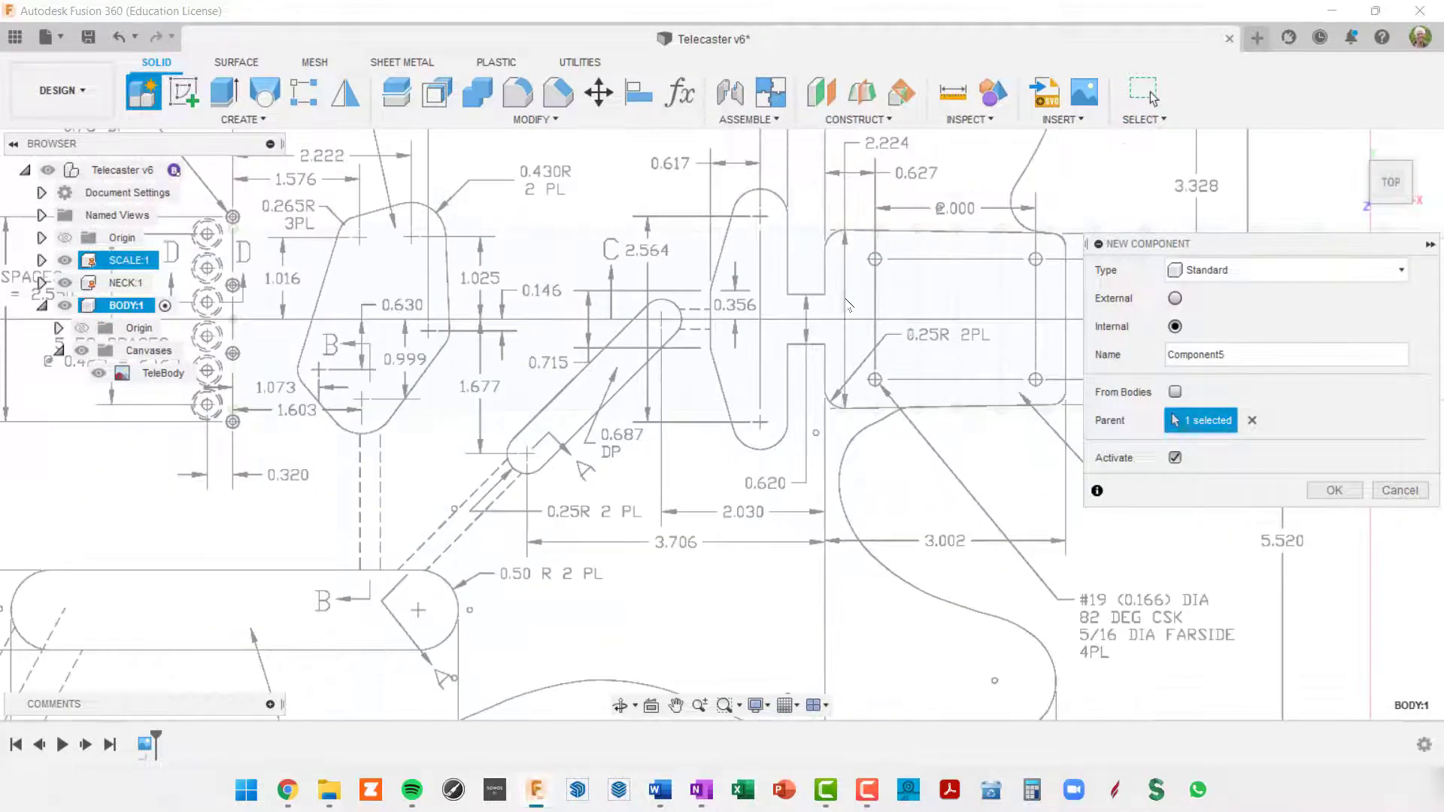
{"action": "left_click", "coordinate": [1405, 490]}
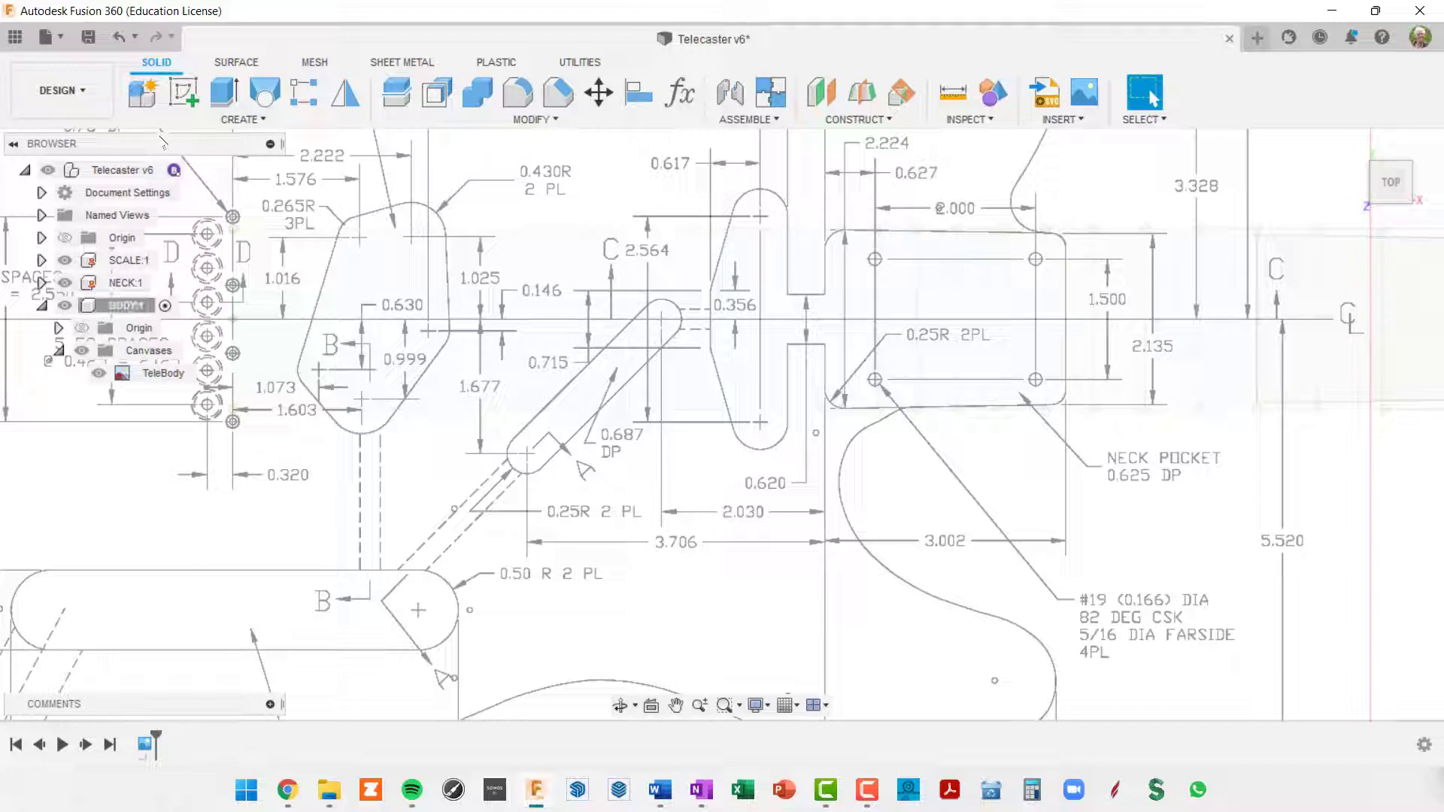
Start a new sketch in the BODY component on a fret-space profile of the SCALE sketch over the neck
{"action": "left_click", "coordinate": [185, 102]}
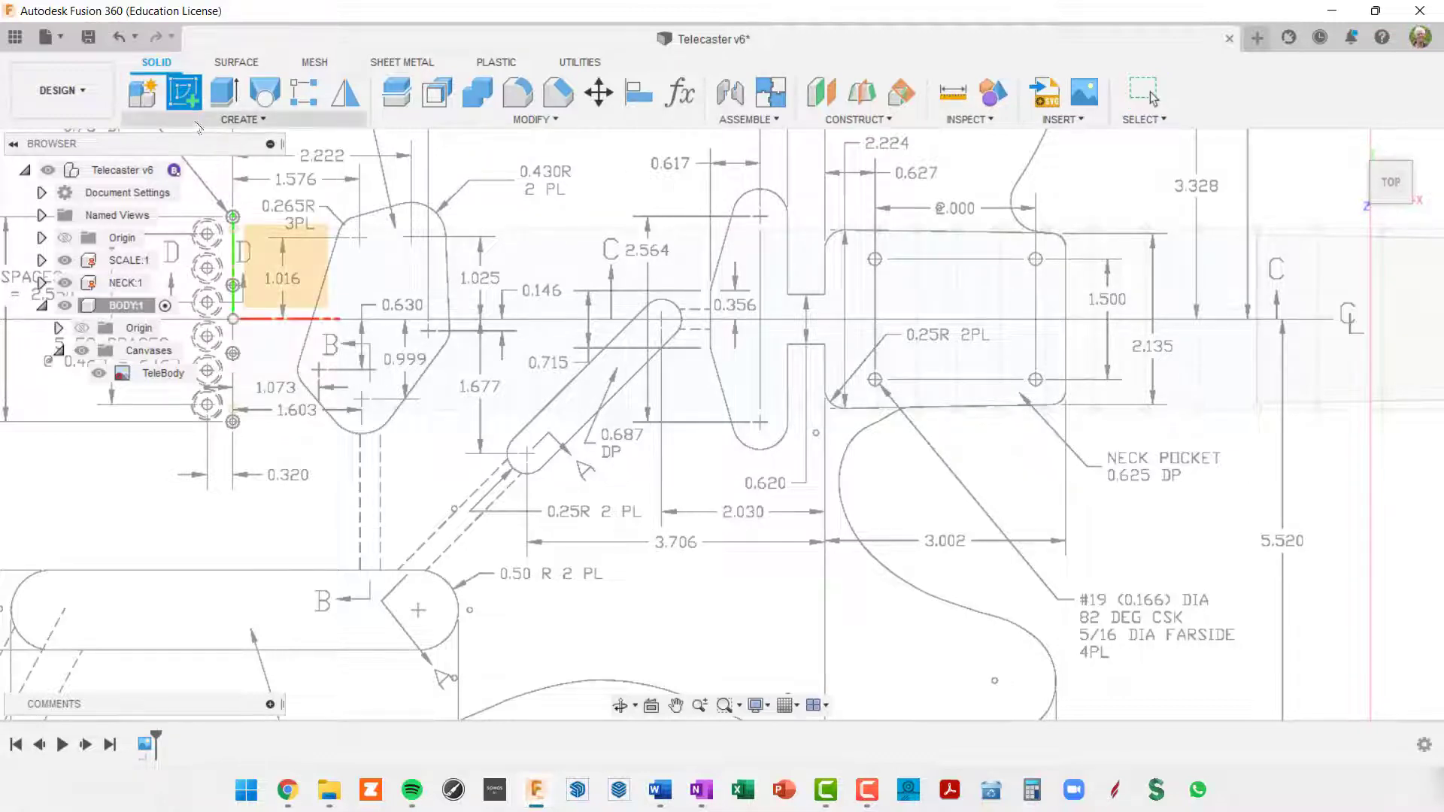
{"action": "scroll", "coordinate": [916, 425], "scroll_direction": "down", "scroll_amount": 5}
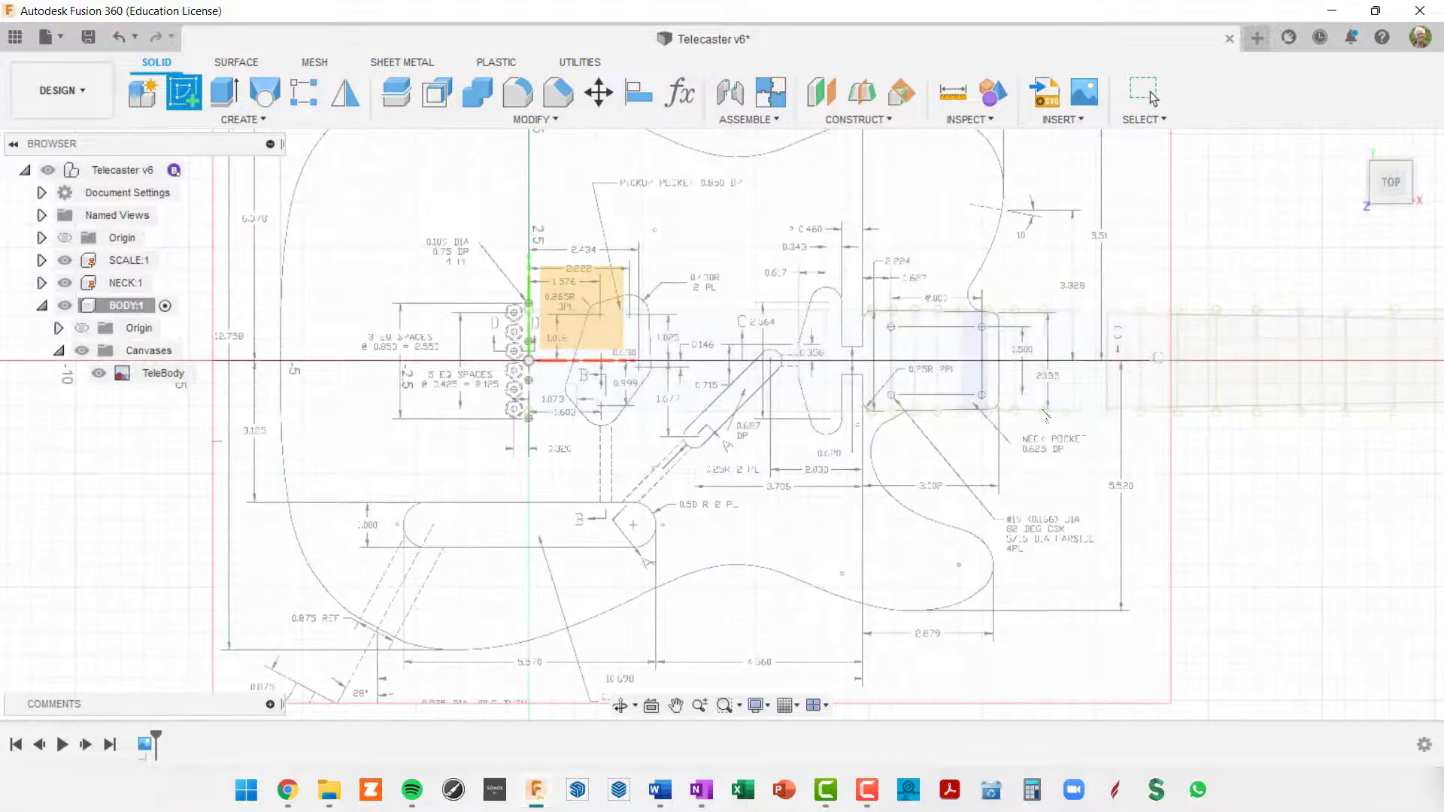
{"action": "scroll", "coordinate": [919, 376], "scroll_direction": "up", "scroll_amount": 3}
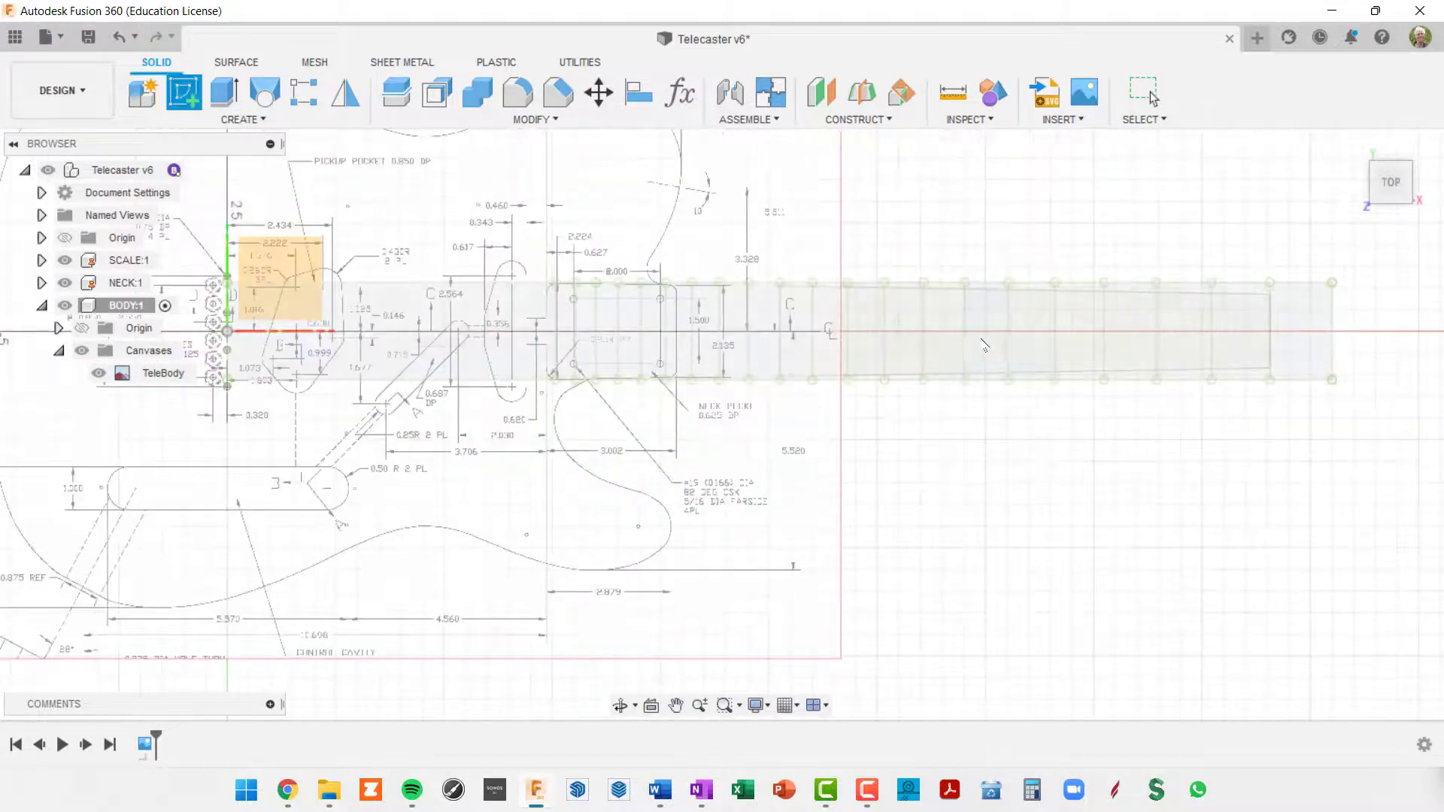
{"action": "scroll", "coordinate": [991, 330], "scroll_direction": "up", "scroll_amount": 3}
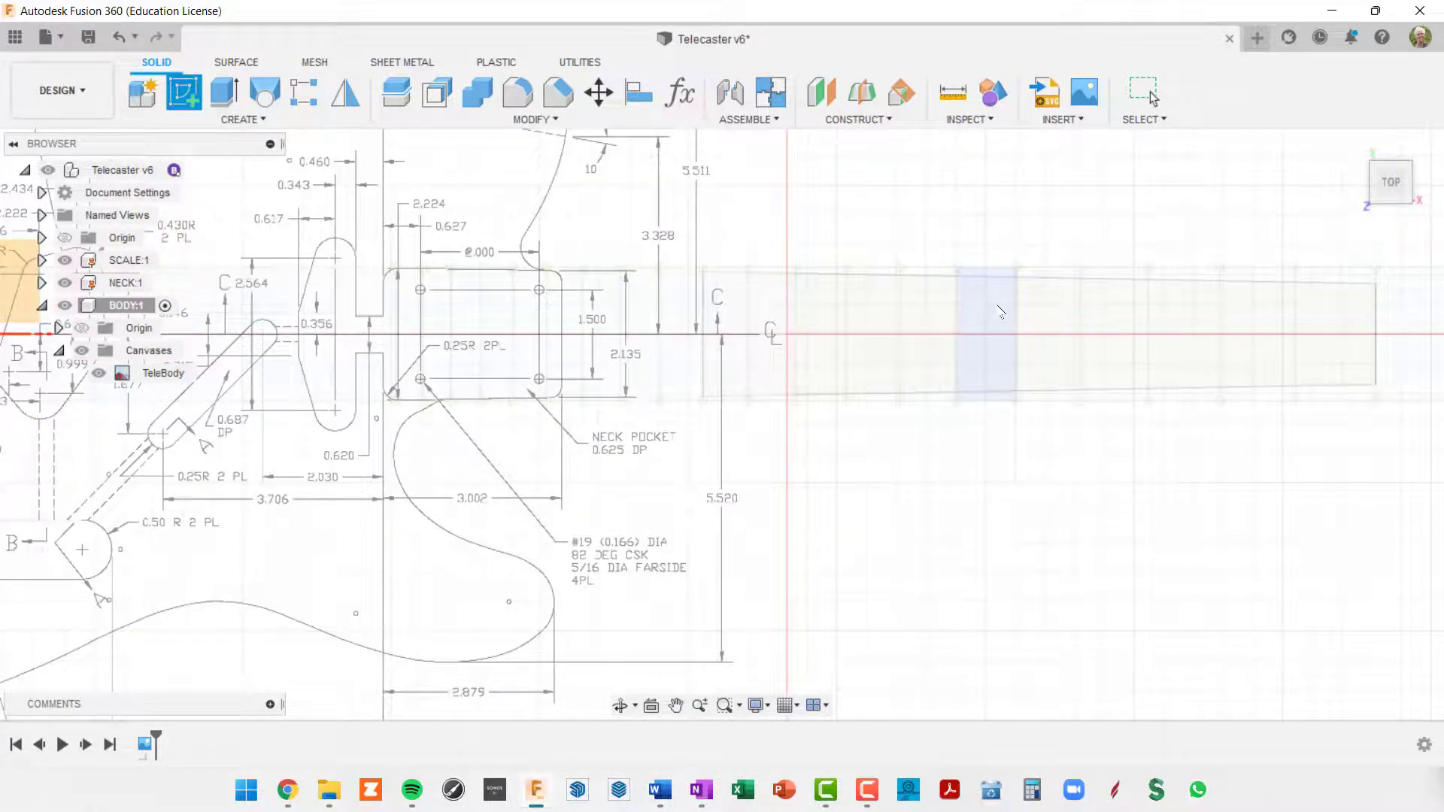
{"action": "left_click", "coordinate": [1000, 312]}
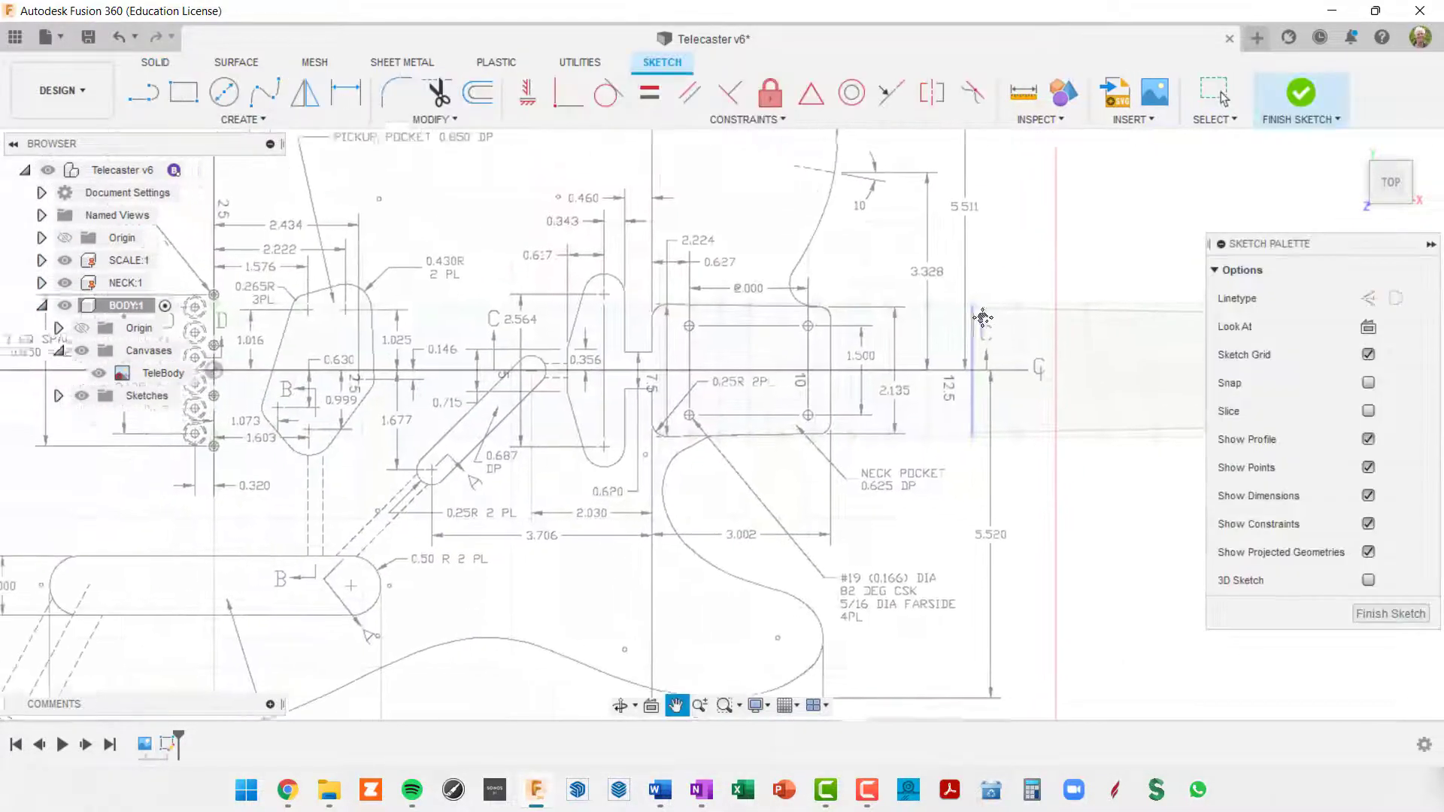
Check the neck pocket edge on the canvas against the scale lines and finish the body sketch without drawing anything
{"action": "scroll", "coordinate": [761, 278], "scroll_direction": "up", "scroll_amount": 4}
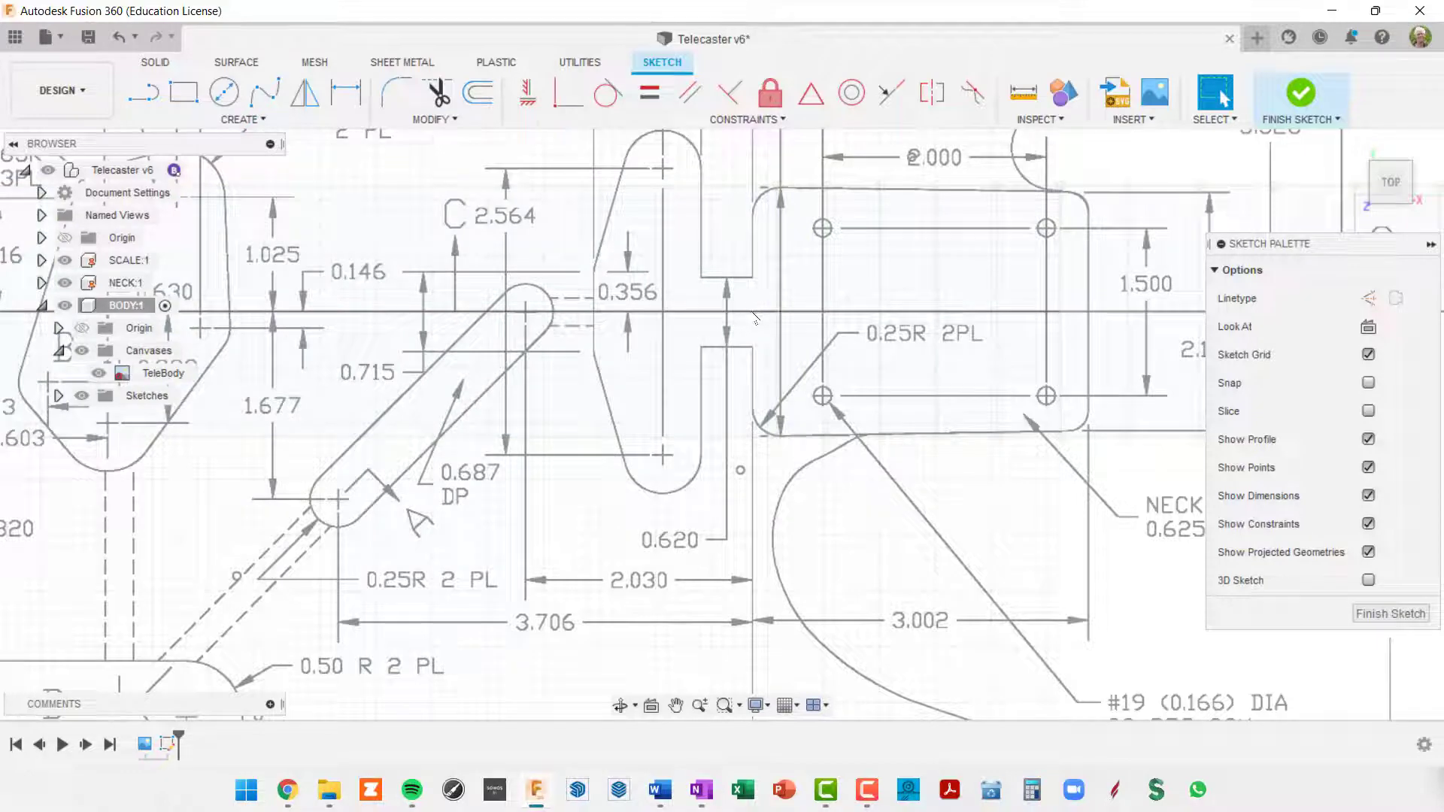
{"action": "scroll", "coordinate": [883, 314], "scroll_direction": "down", "scroll_amount": 3}
{"action": "mouse_move", "coordinate": [954, 305]}
{"action": "middle_mouse_down"}
{"action": "mouse_move", "coordinate": [999, 319]}
{"action": "mouse_move", "coordinate": [800, 316]}
{"action": "middle_mouse_up"}
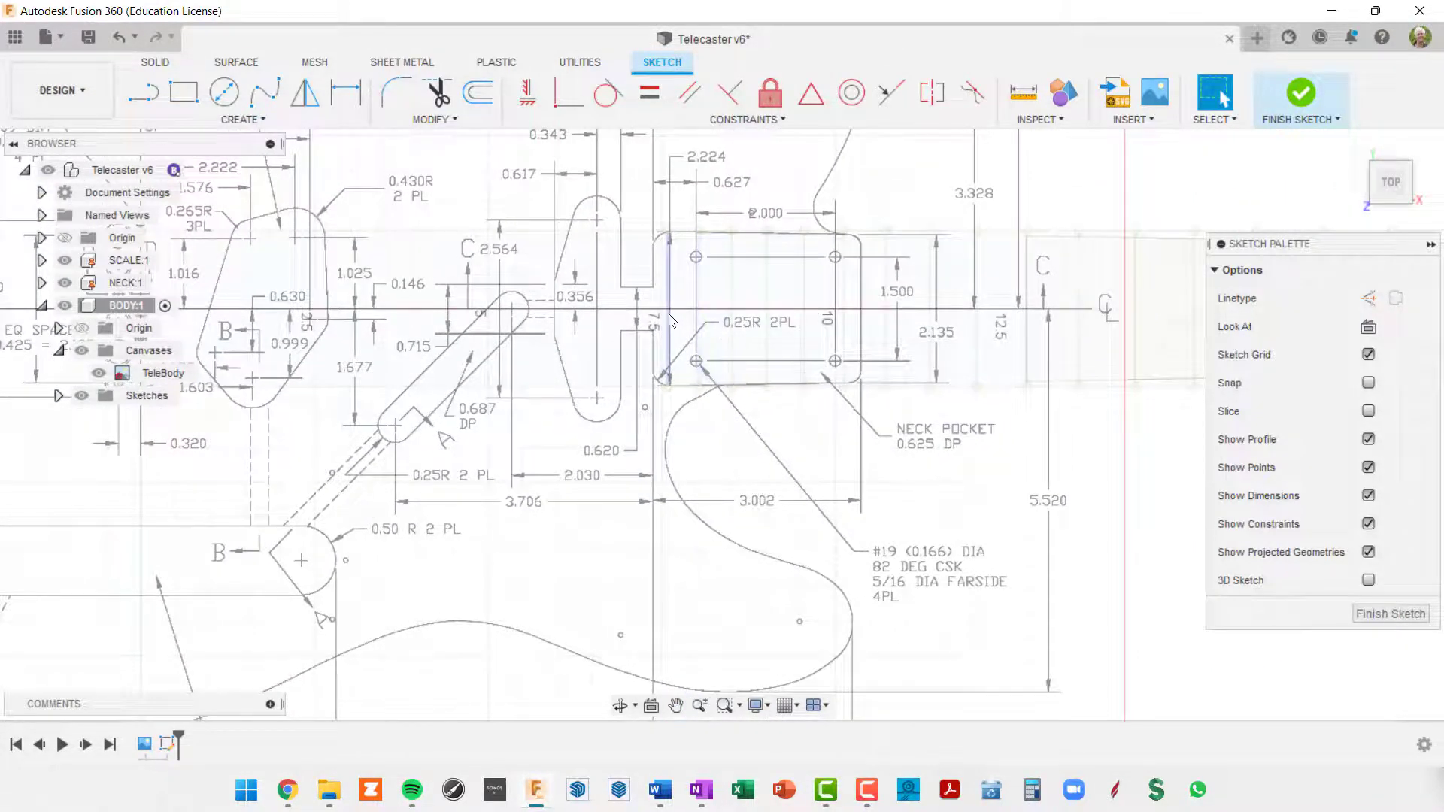
{"action": "scroll", "coordinate": [672, 320], "scroll_direction": "up", "scroll_amount": 3}
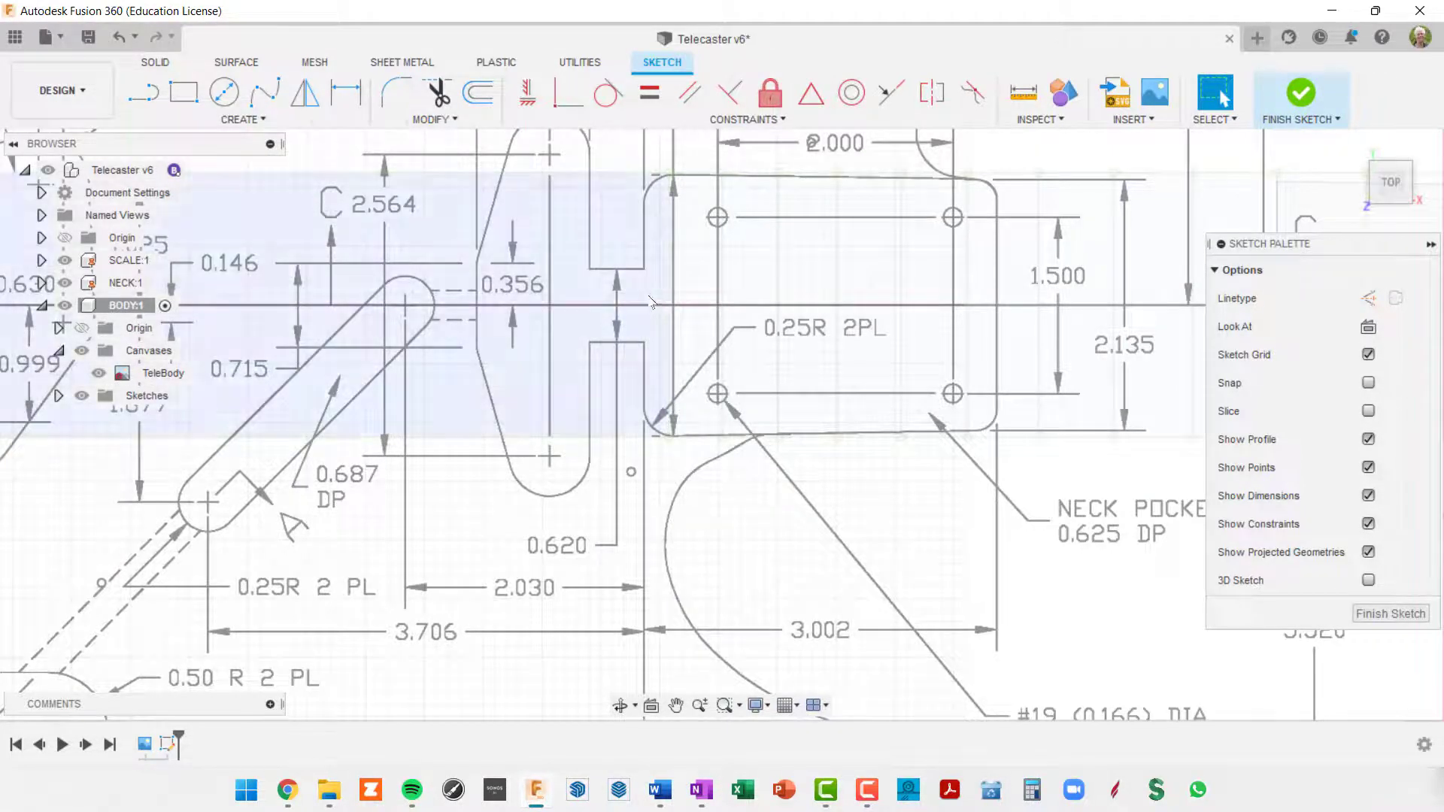
{"action": "scroll", "coordinate": [739, 325], "scroll_direction": "down", "scroll_amount": 3}
{"action": "scroll", "coordinate": [738, 325], "scroll_direction": "down", "scroll_amount": 2}
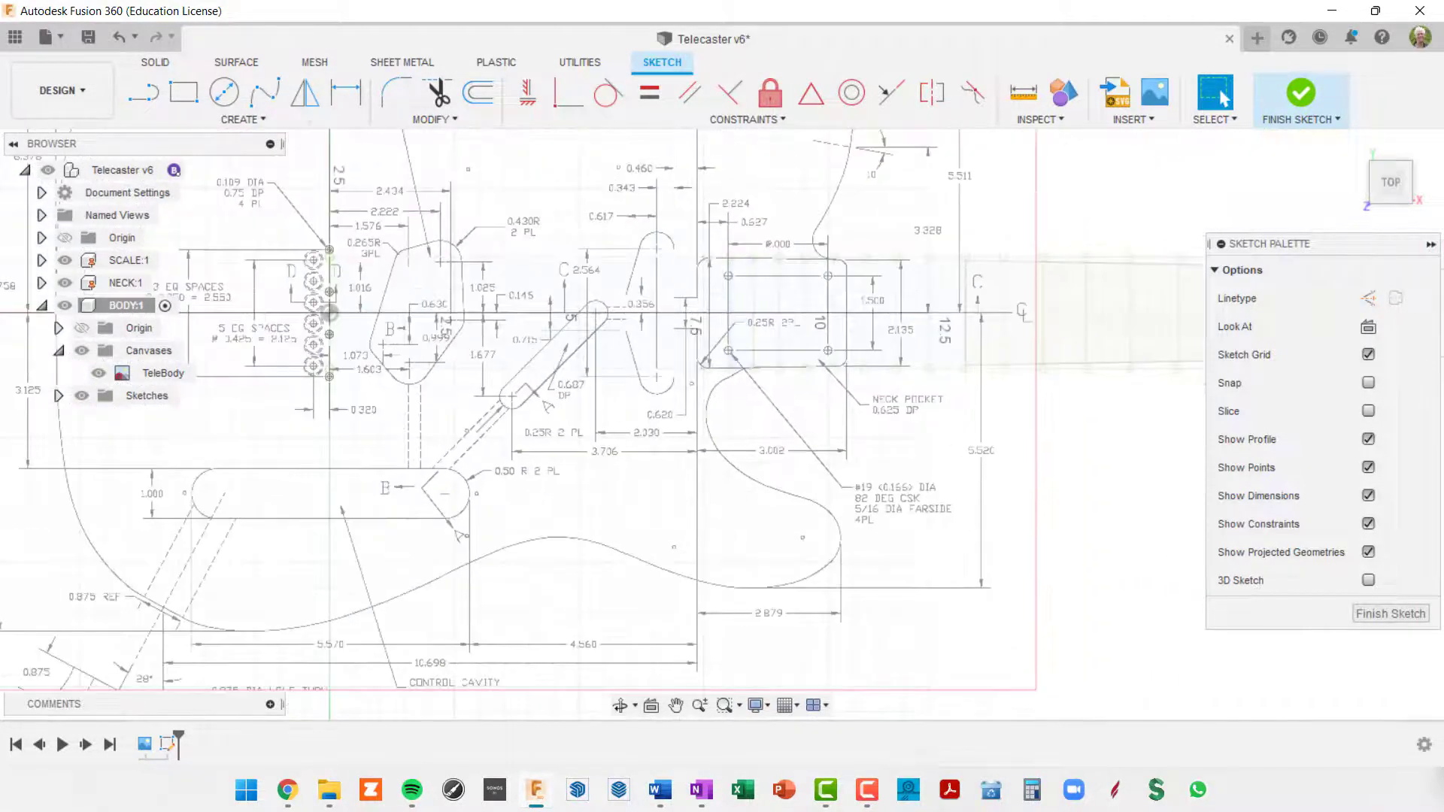
{"action": "left_click", "coordinate": [1408, 614]}
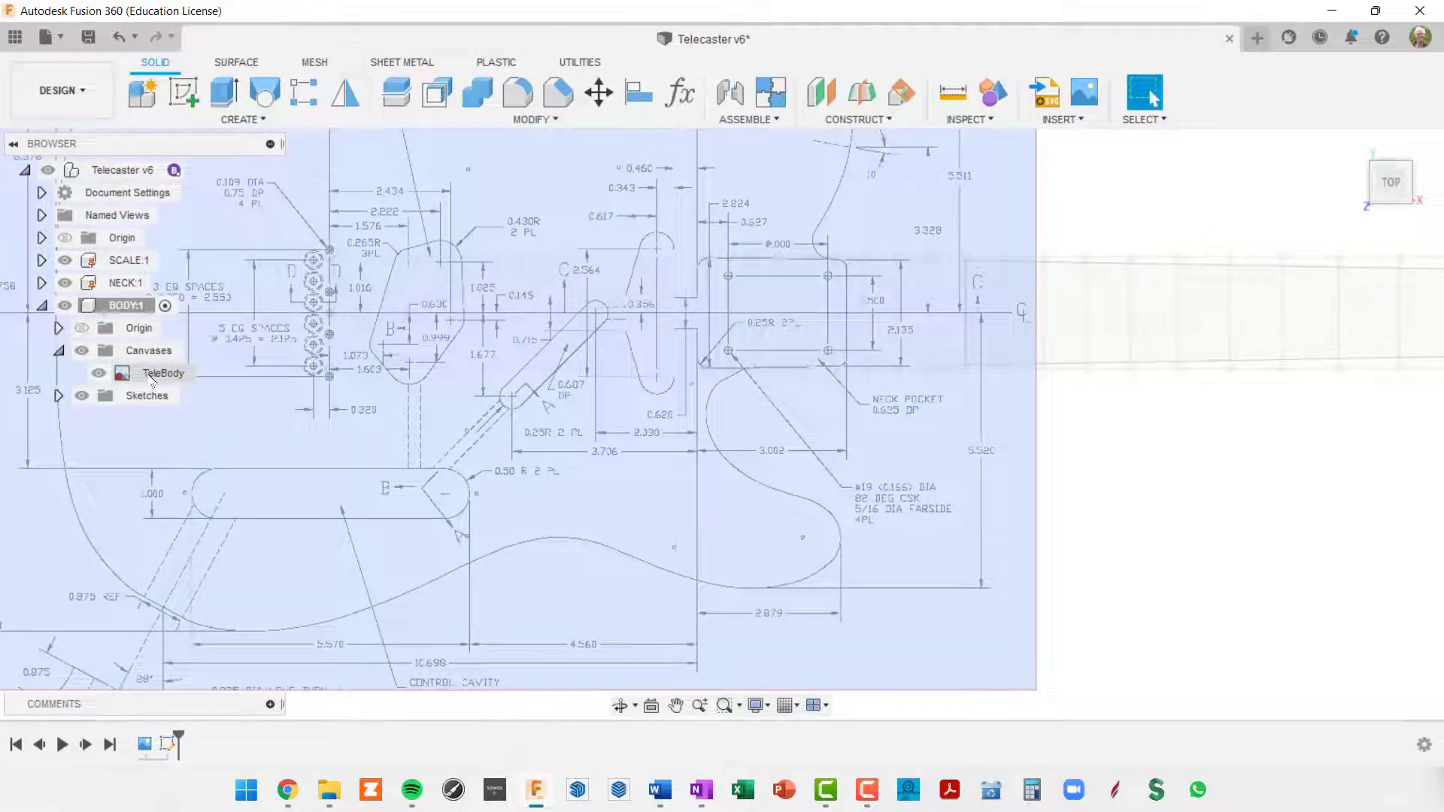
Lower the TeleBody canvas opacity to 14 and apply the canvas edit
{"action": "left_click", "coordinate": [150, 377]}
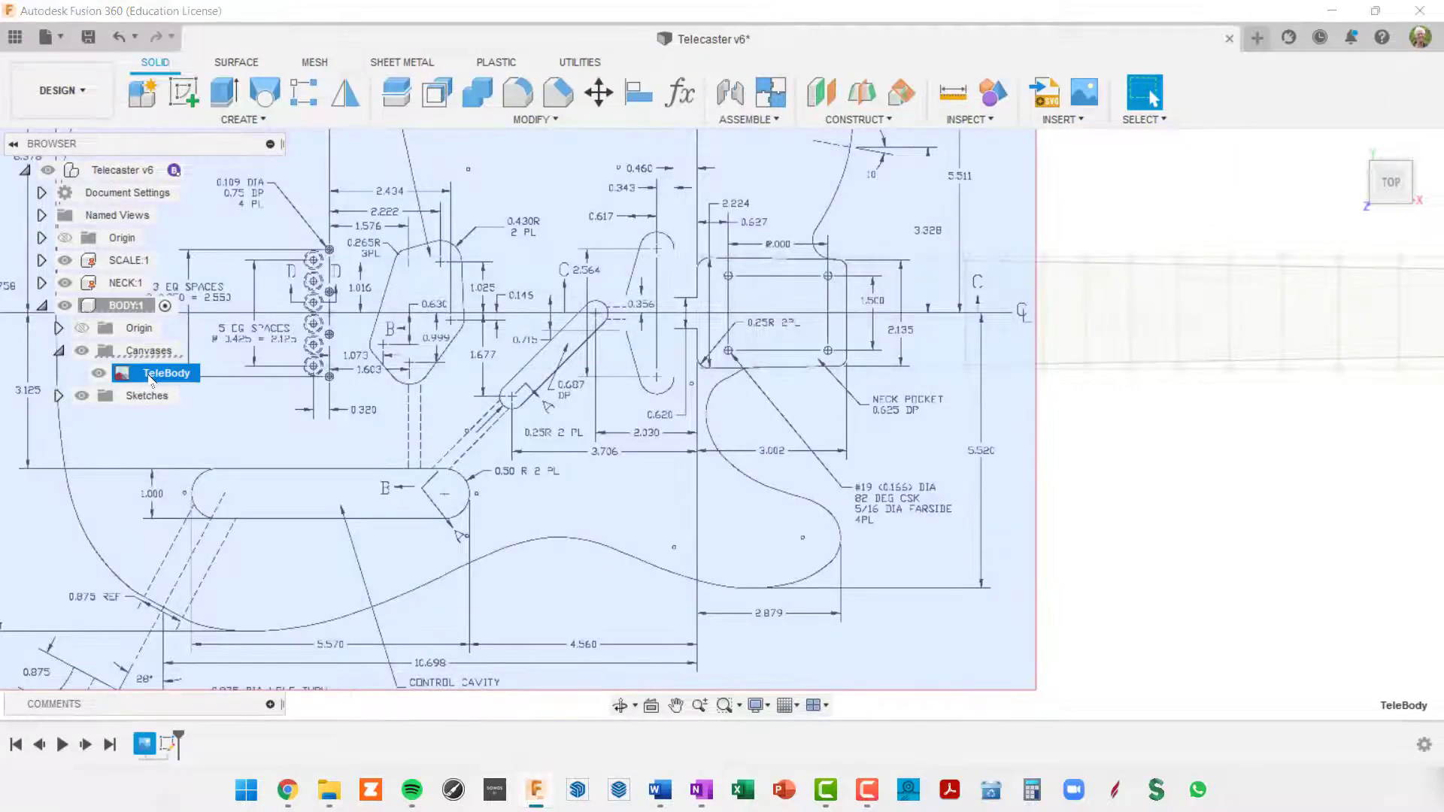
{"action": "right_click", "coordinate": [150, 378]}
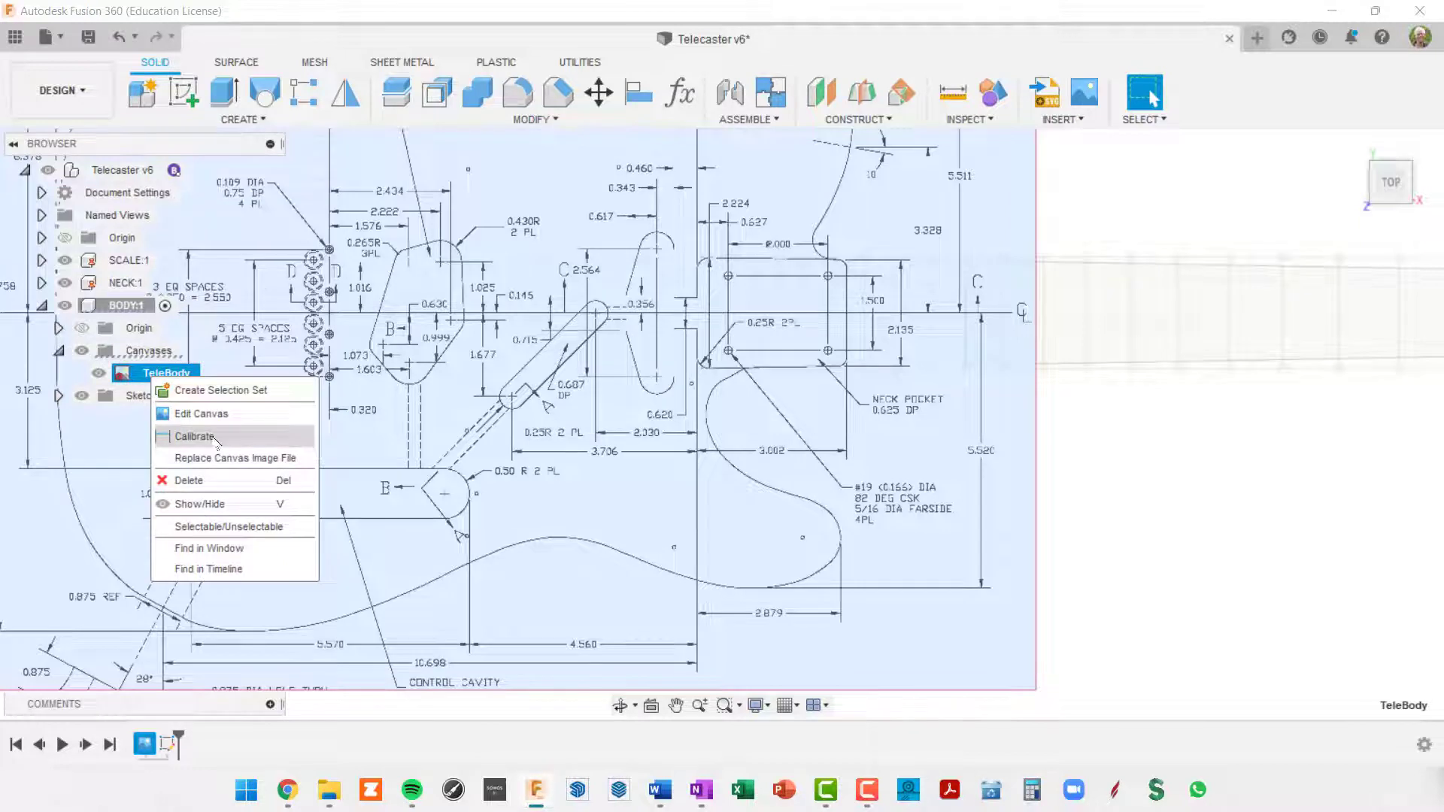
{"action": "left_click", "coordinate": [201, 414]}
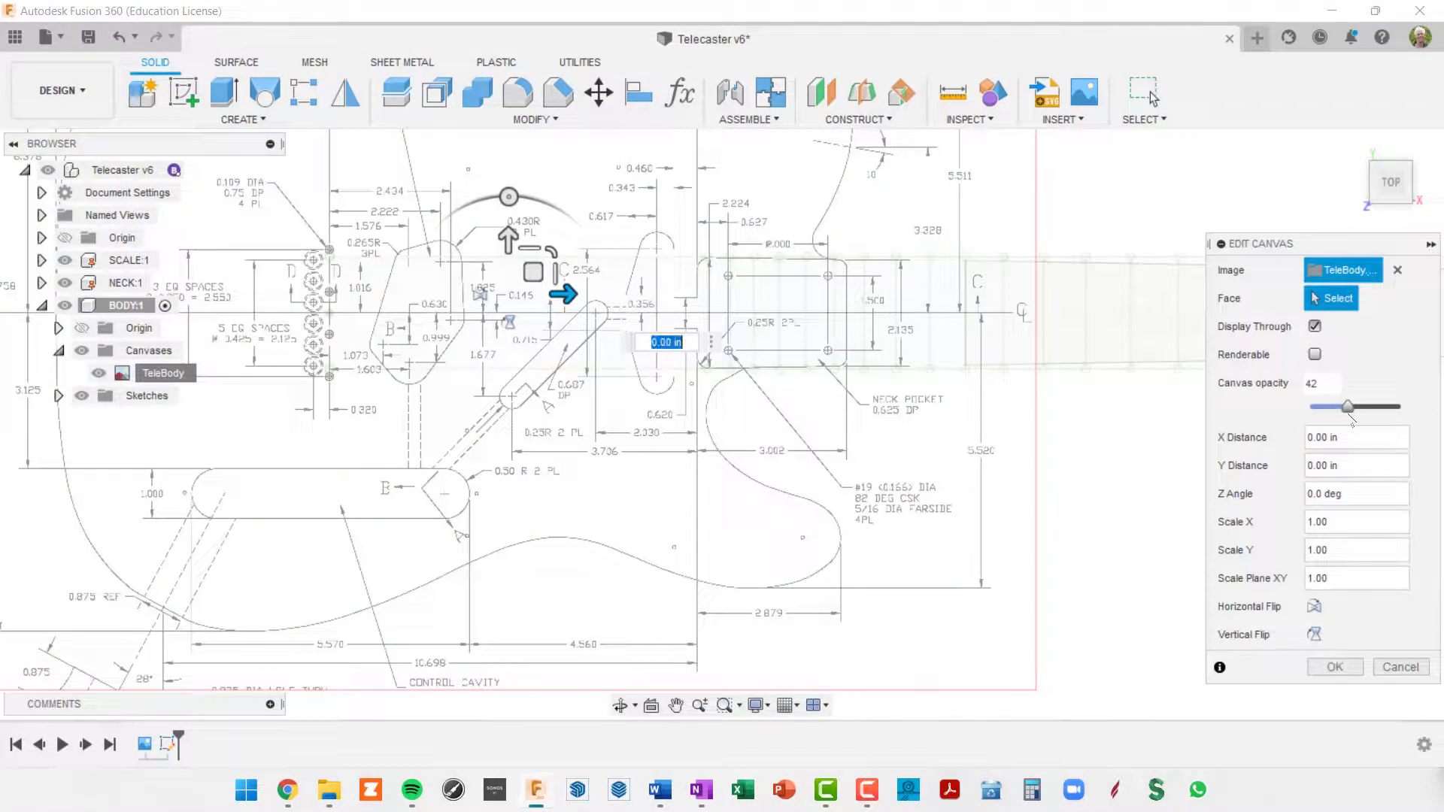
{"action": "left_click_drag", "start_coordinate": [1347, 407], "coordinate": [1326, 413]}
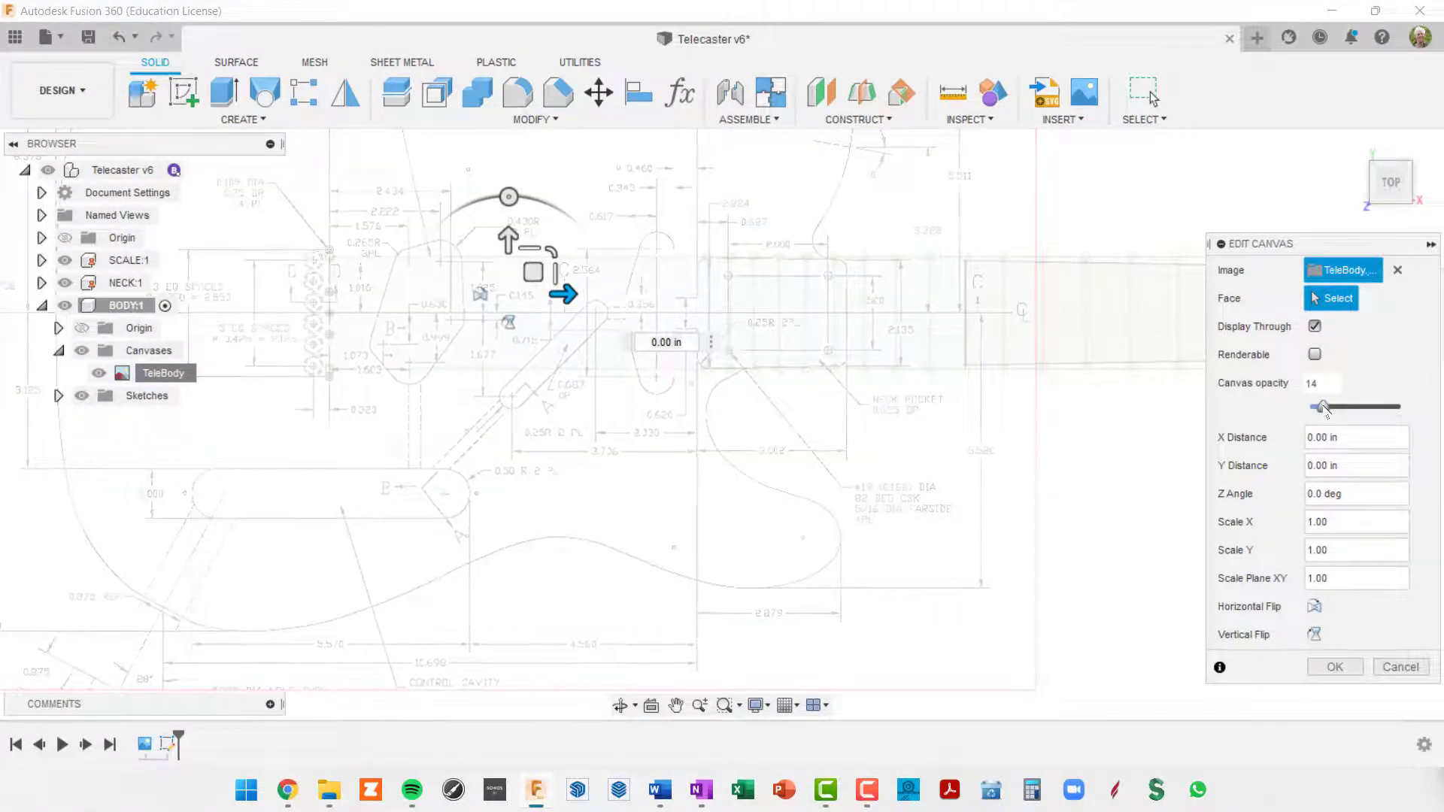
{"action": "left_click", "coordinate": [1335, 667]}
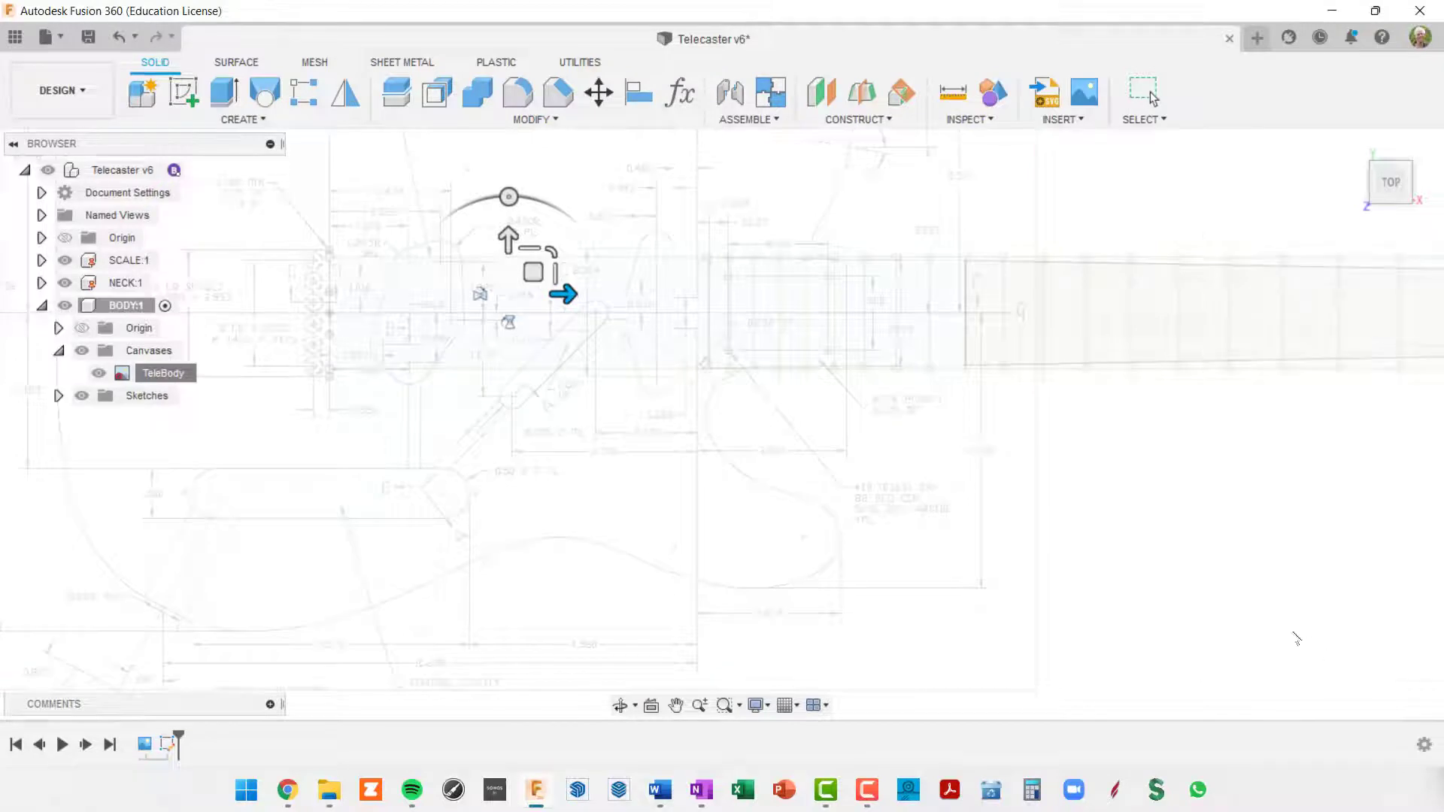
{"action": "scroll", "coordinate": [615, 359], "scroll_direction": "up", "scroll_amount": 8}
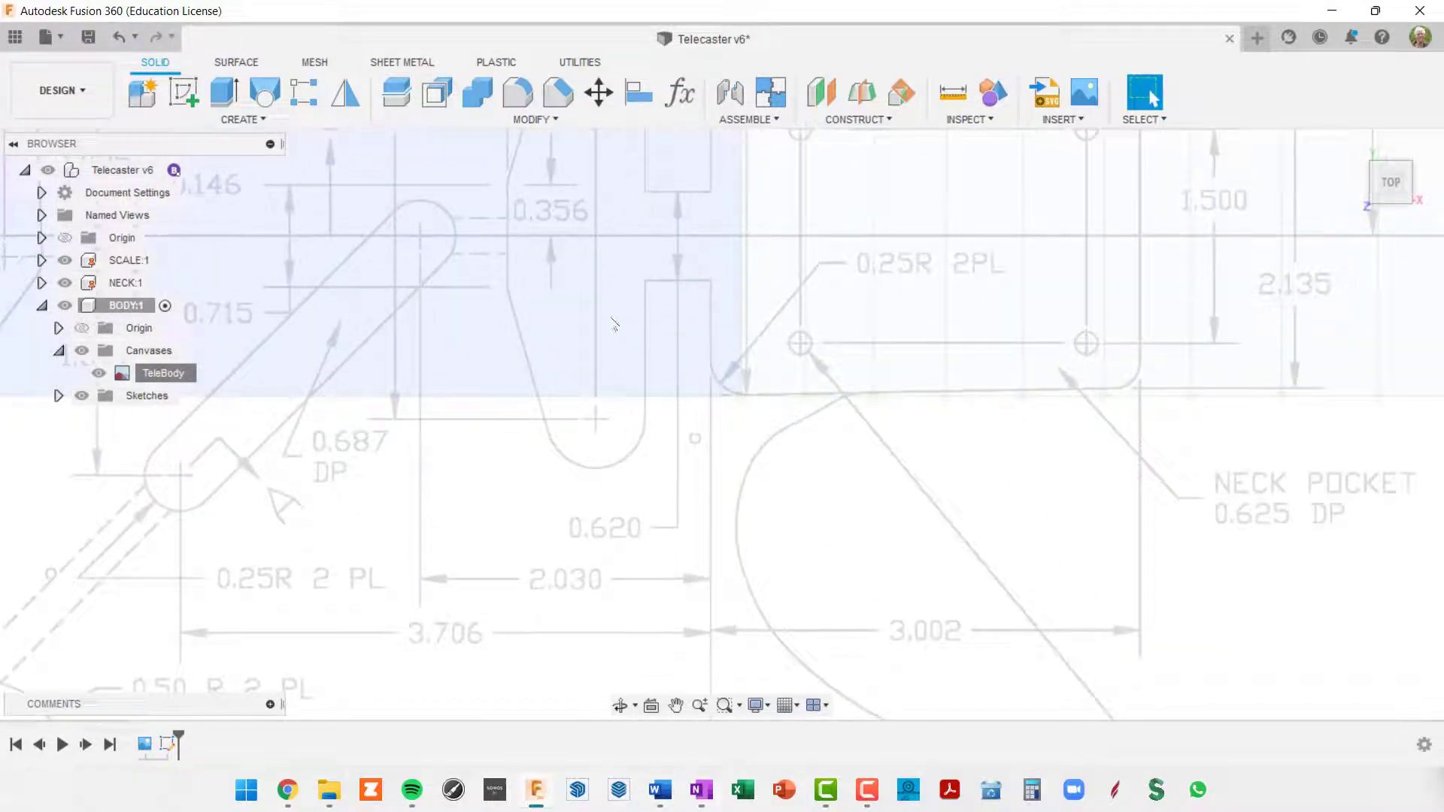
{"action": "left_click", "coordinate": [633, 236]}
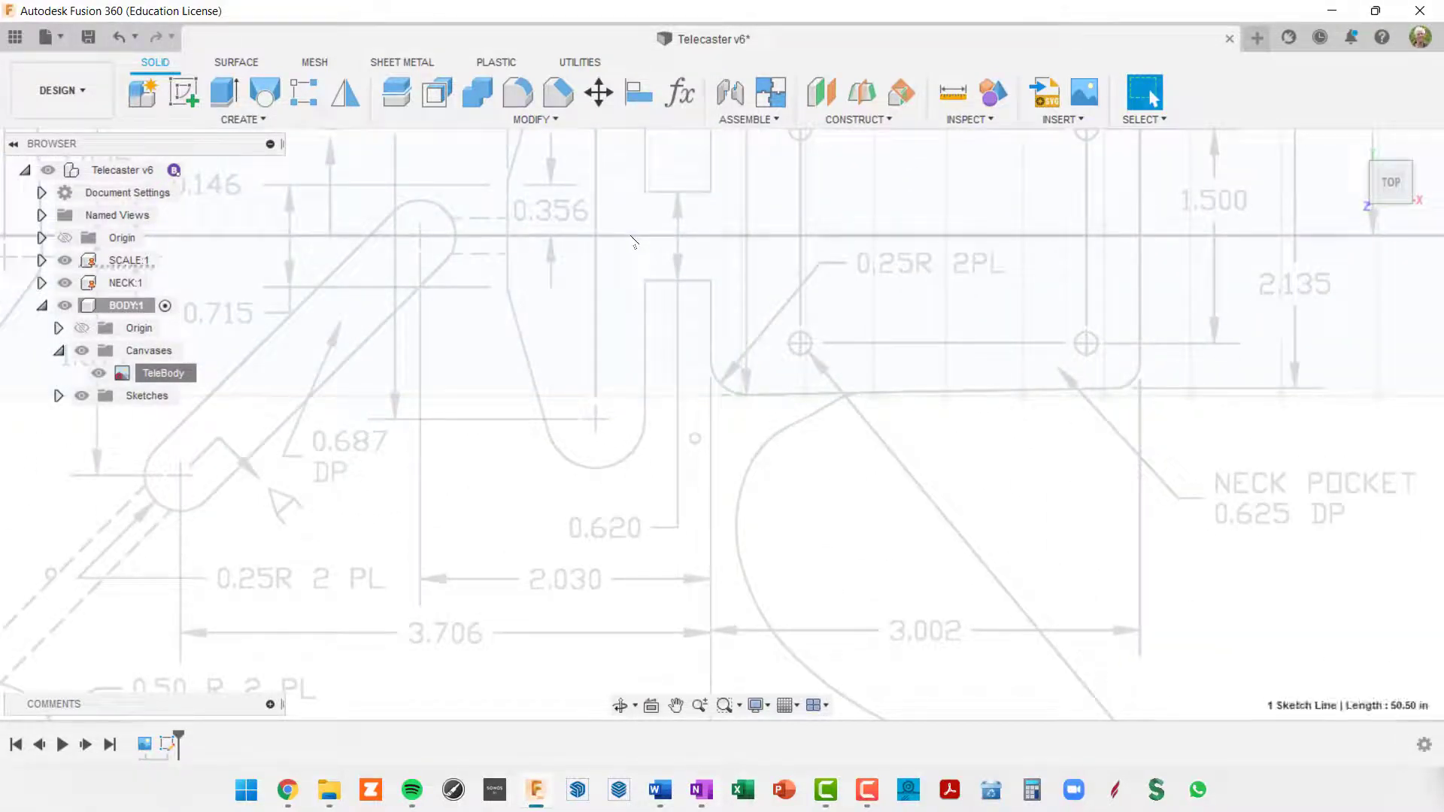
{"action": "scroll", "coordinate": [715, 272], "scroll_direction": "down", "scroll_amount": 3}
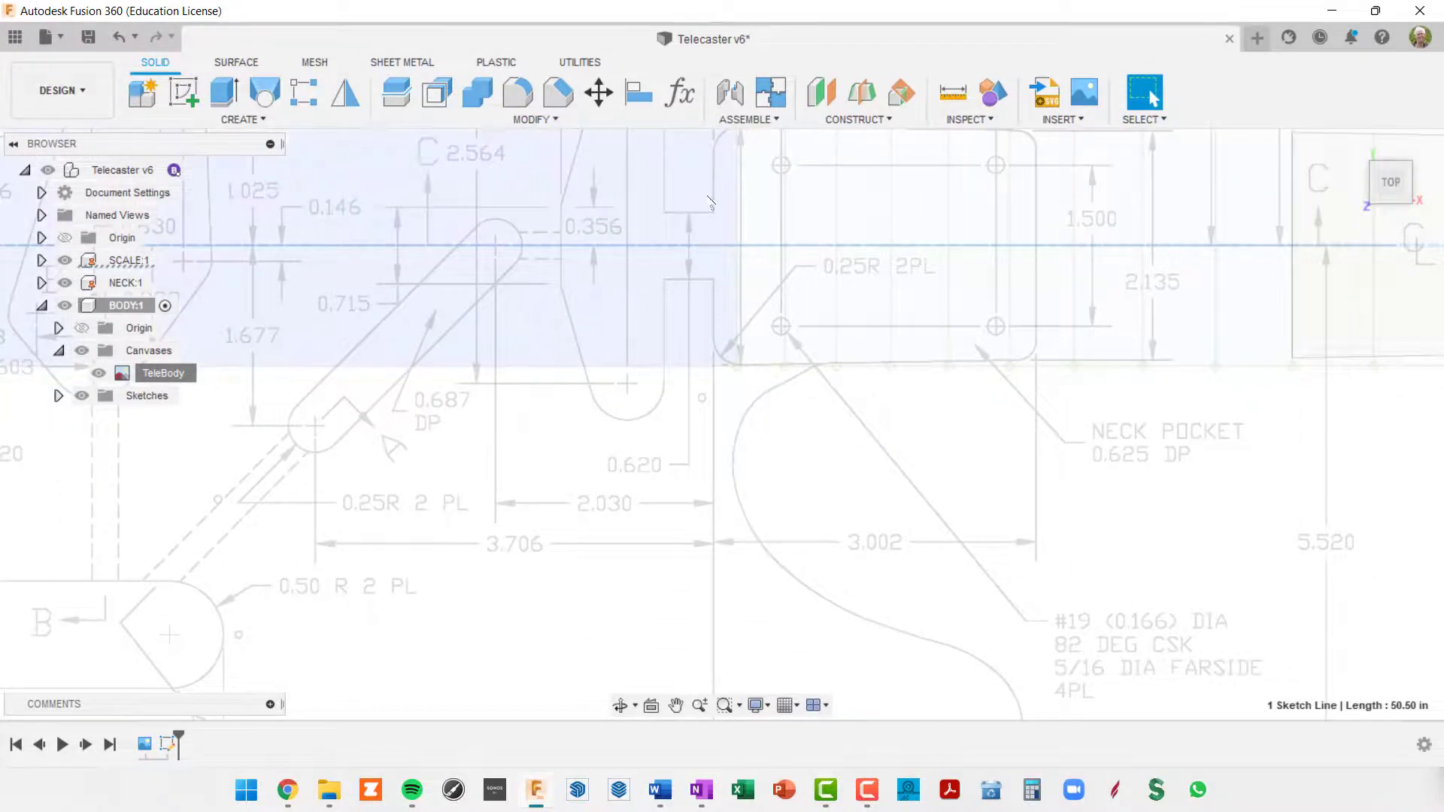
{"action": "middle_click_drag", "start_coordinate": [712, 203], "coordinate": [727, 272]}
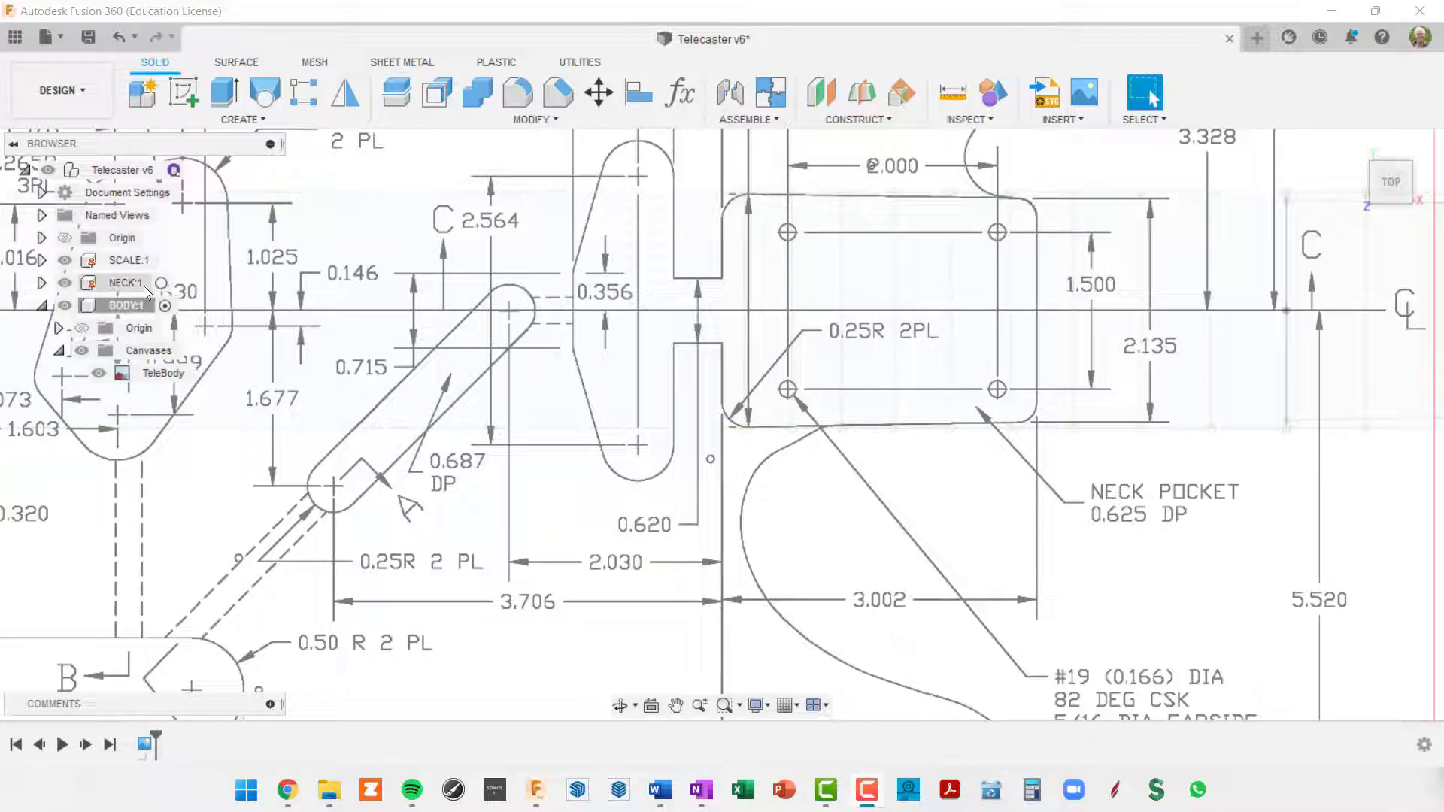
Activate the NECK component and start a new sketch on the top face of the neck body
{"action": "left_click", "coordinate": [162, 283]}
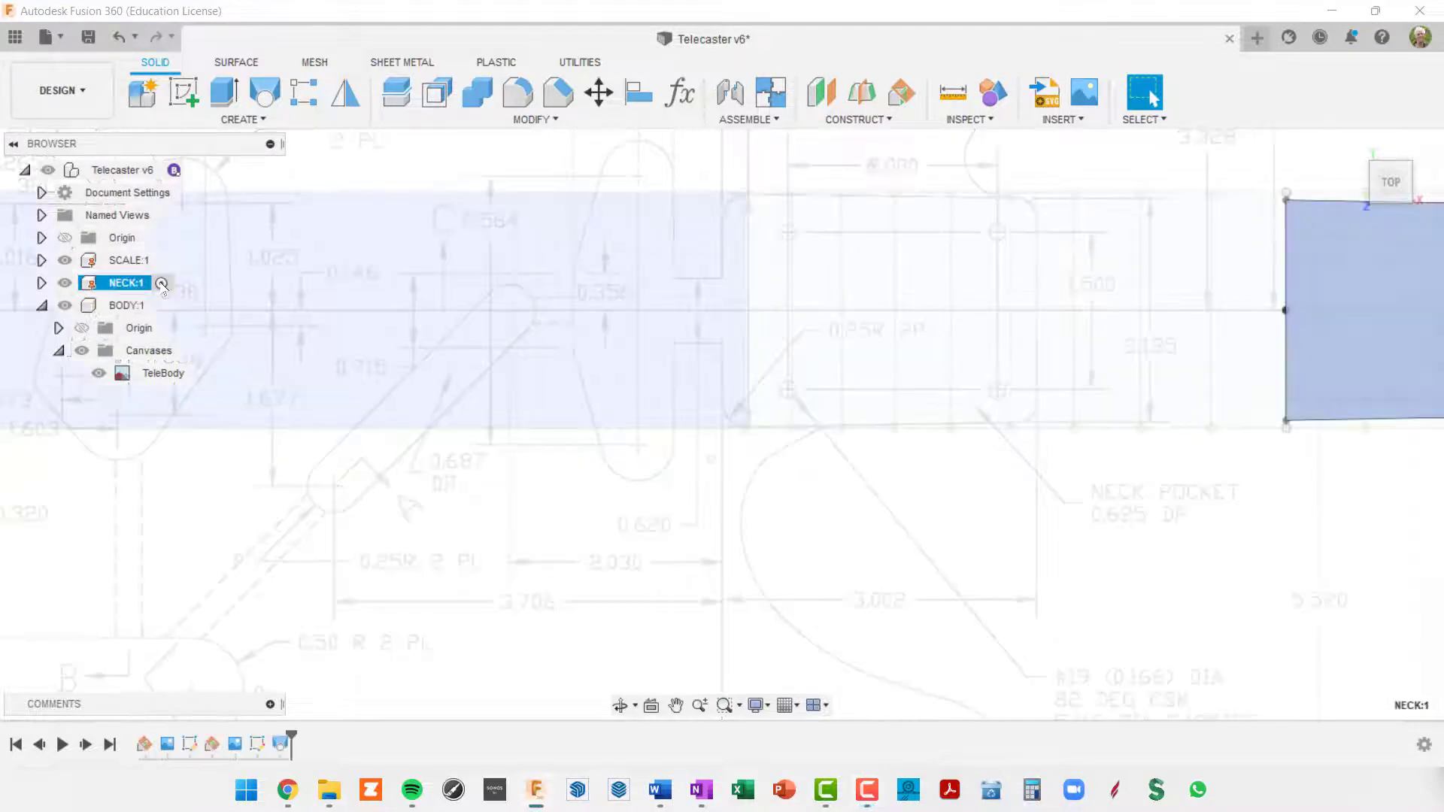
{"action": "left_click", "coordinate": [42, 306]}
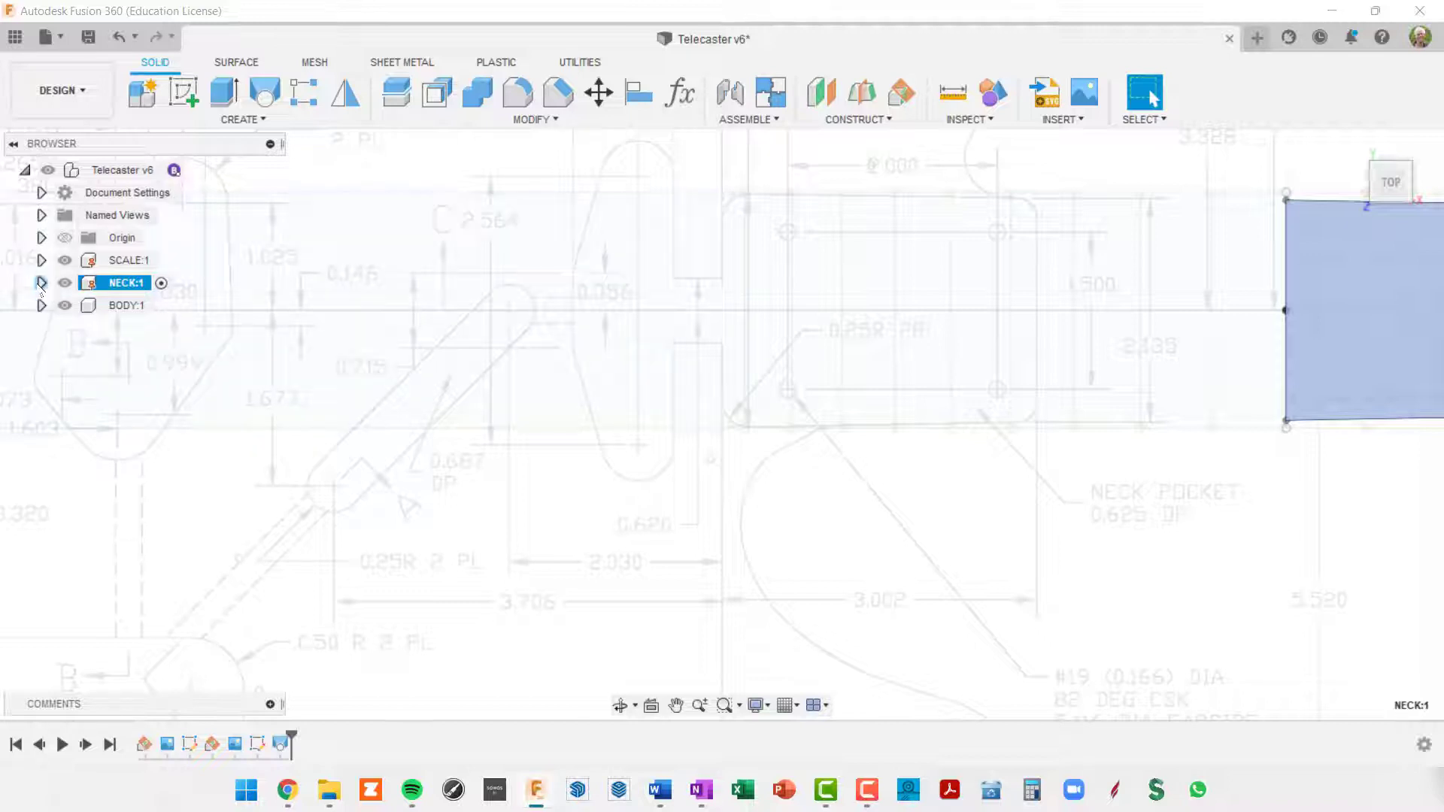
{"action": "left_click", "coordinate": [42, 284]}
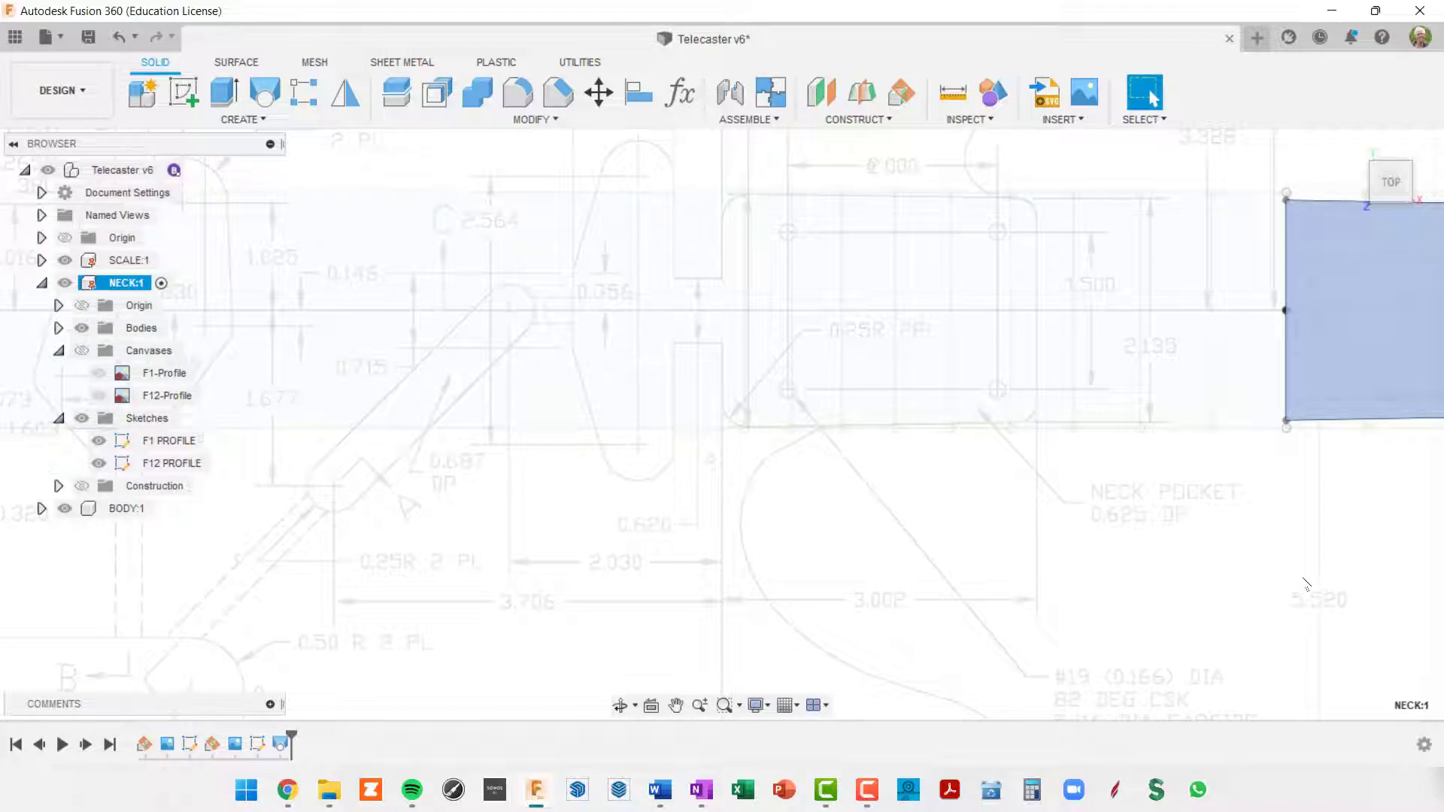
{"action": "key", "text": "Escape"}
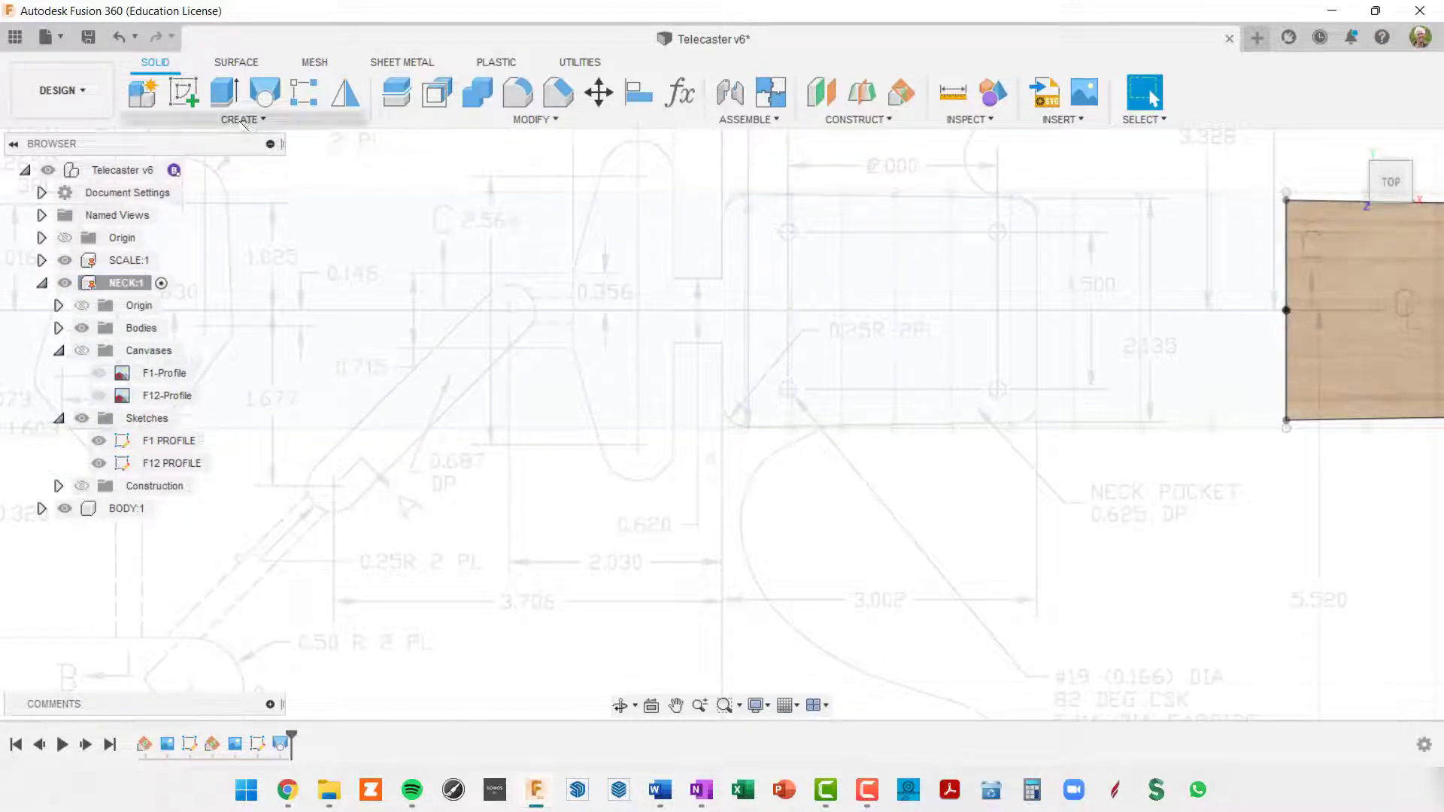
{"action": "left_click", "coordinate": [185, 93]}
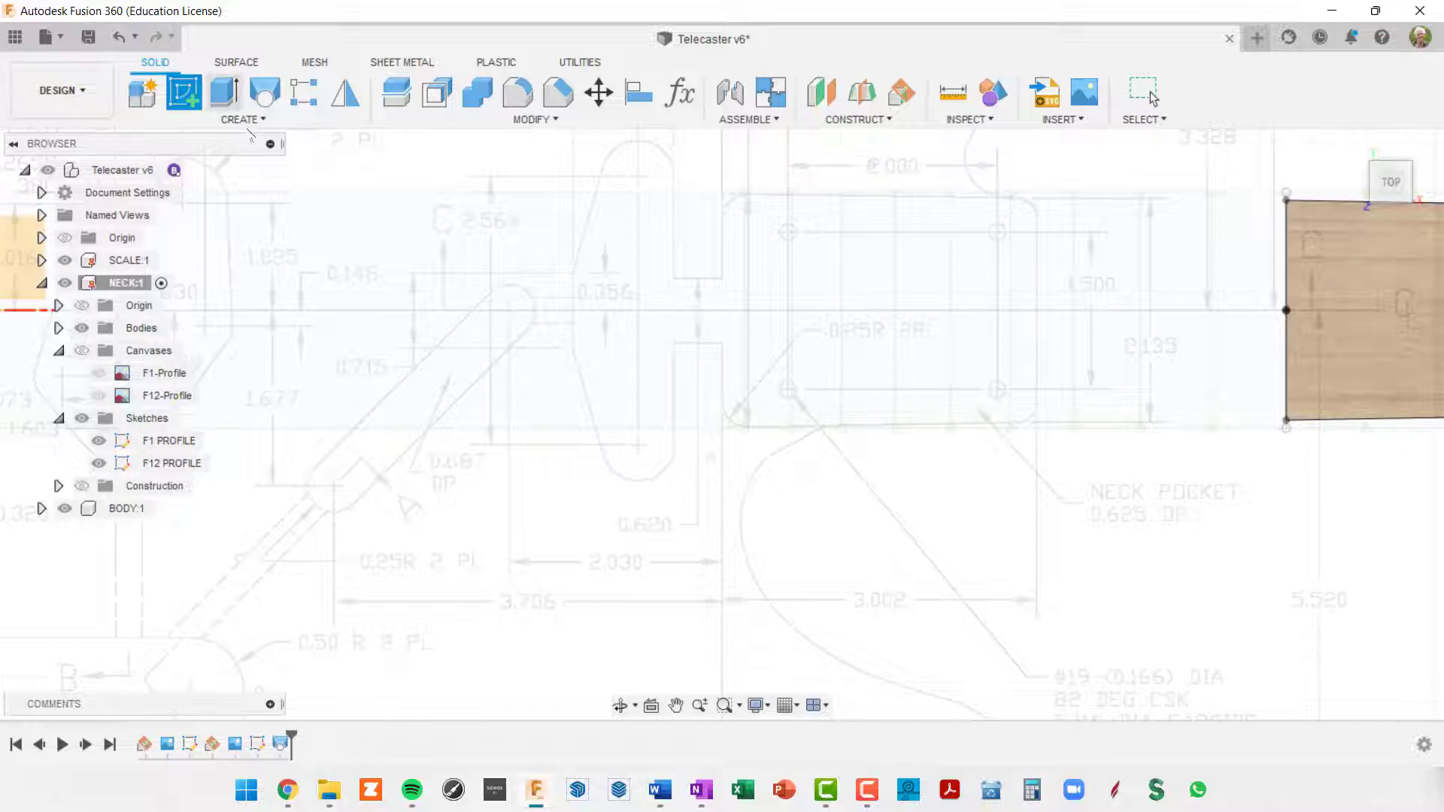
{"action": "left_click", "coordinate": [1345, 269]}
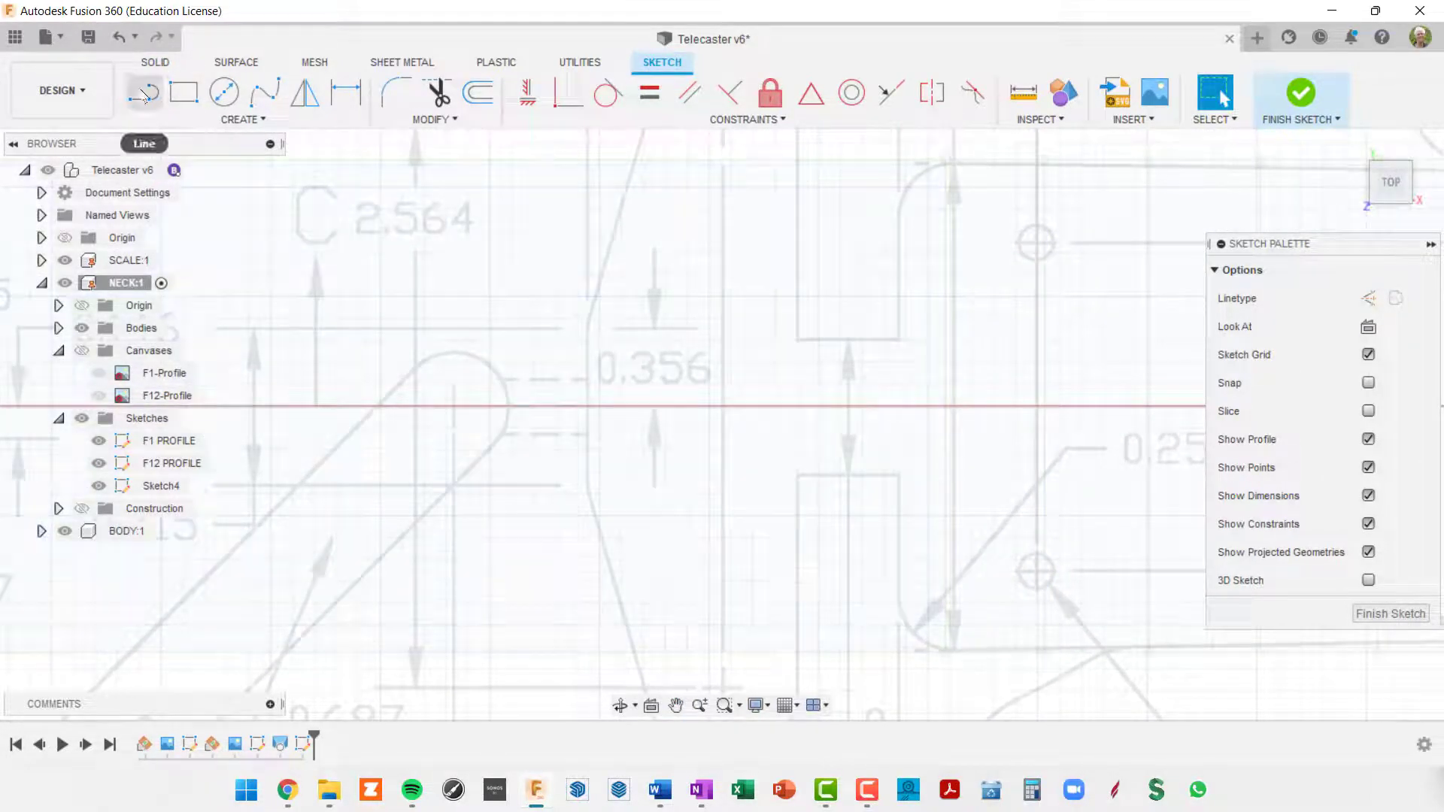
Draw a vertical line about 1.2 in long from the centerline up along the neck pocket's end edge, past the upper scale line
{"action": "left_click", "coordinate": [145, 96]}
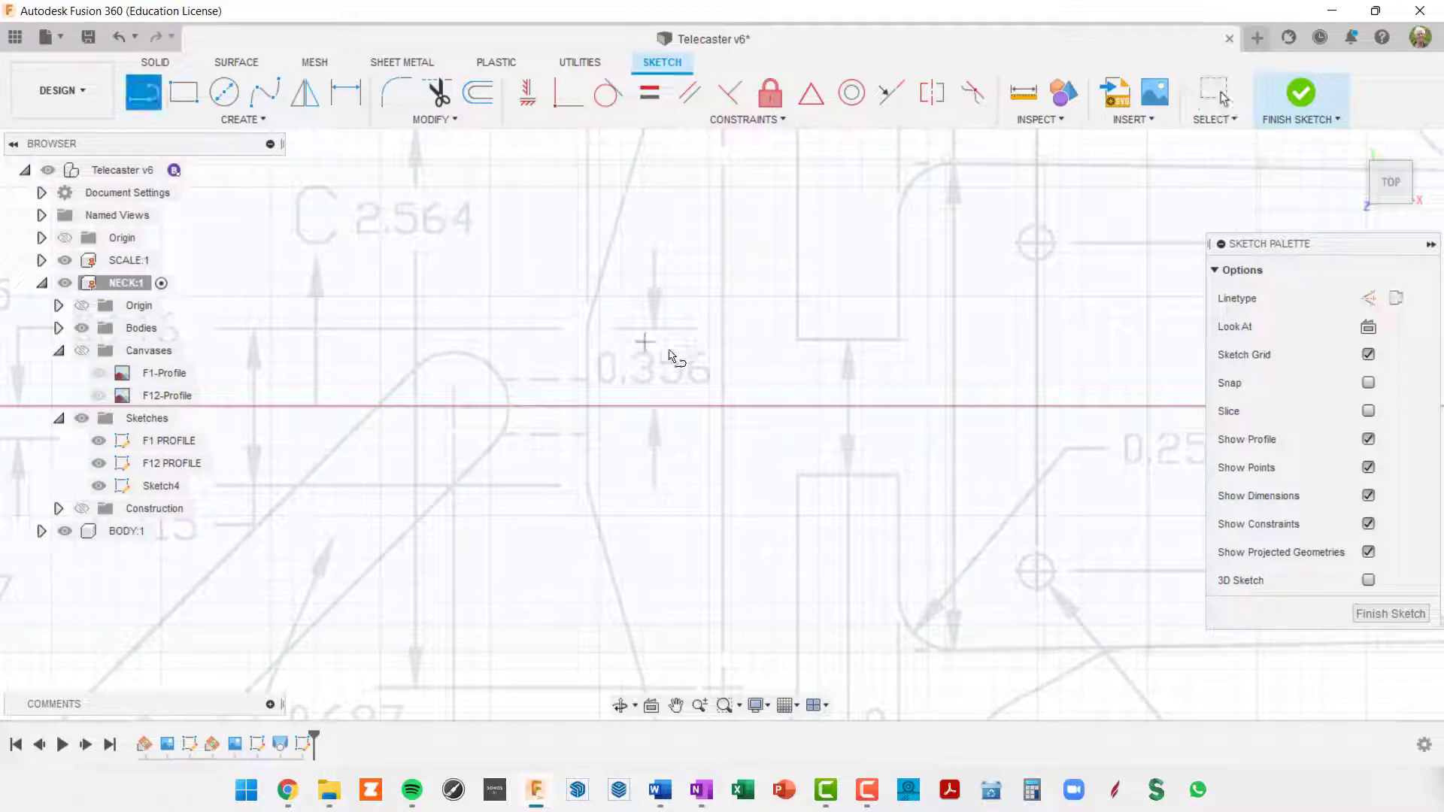
{"action": "left_click", "coordinate": [898, 406]}
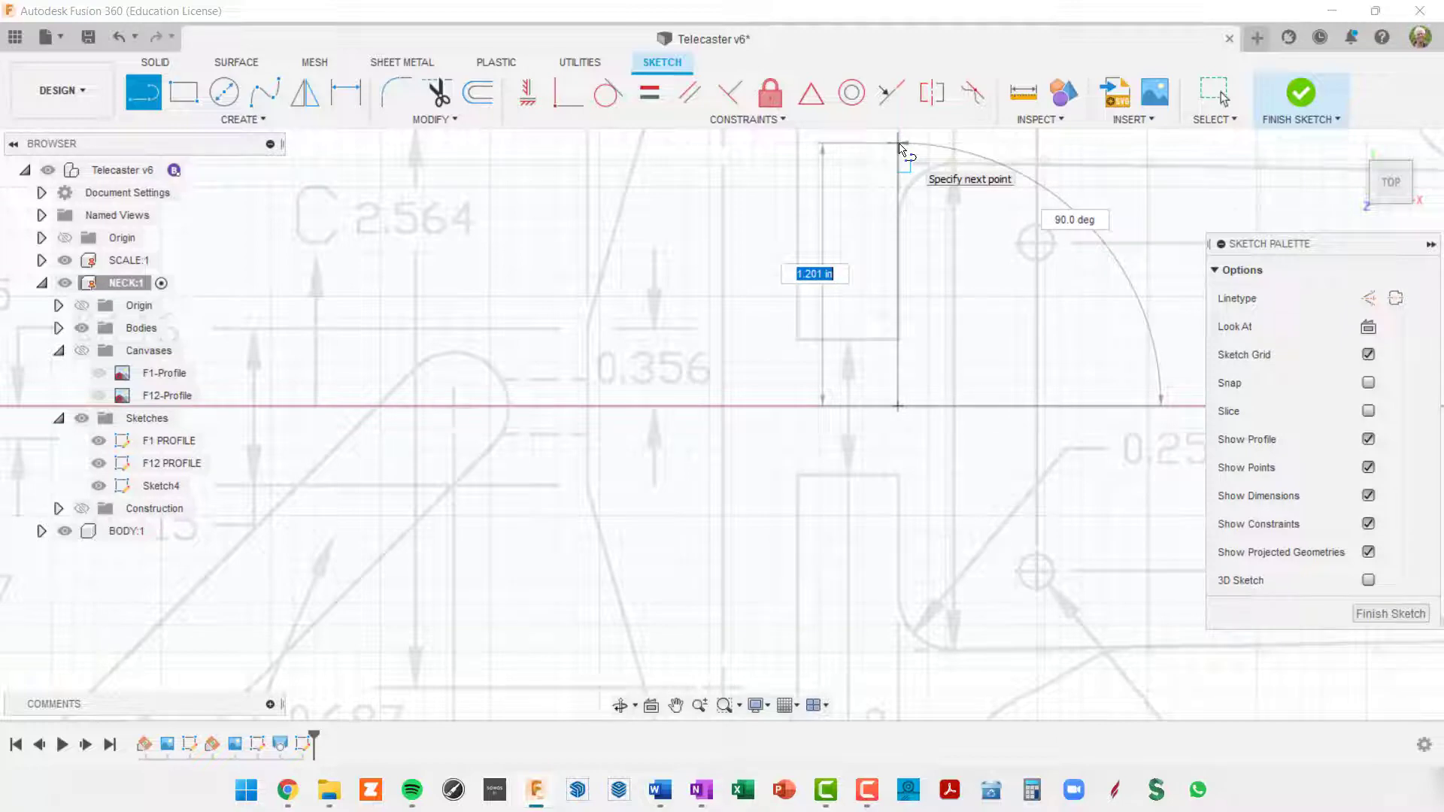
{"action": "left_click", "coordinate": [898, 143]}
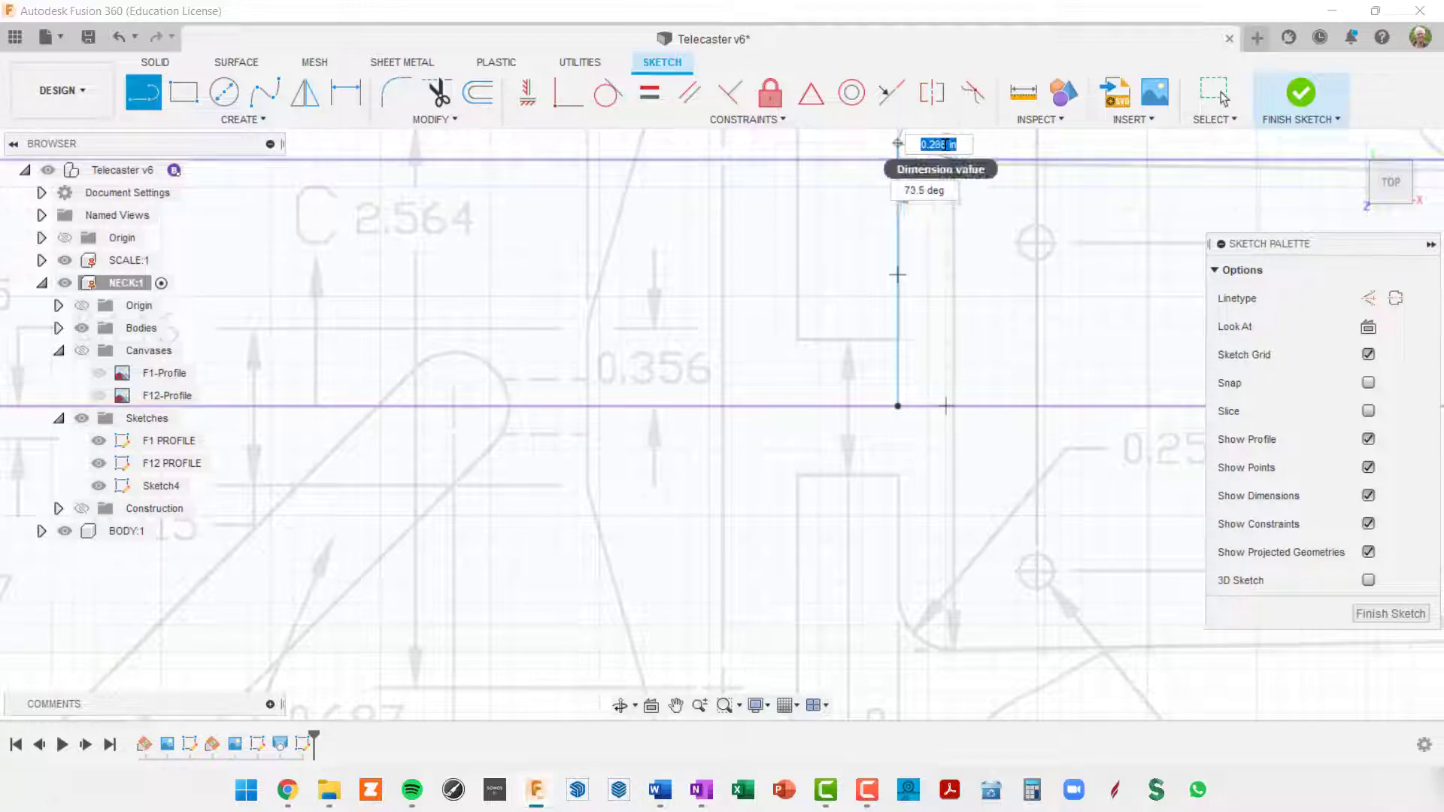
{"action": "scroll", "coordinate": [940, 156], "scroll_direction": "up", "scroll_amount": 3}
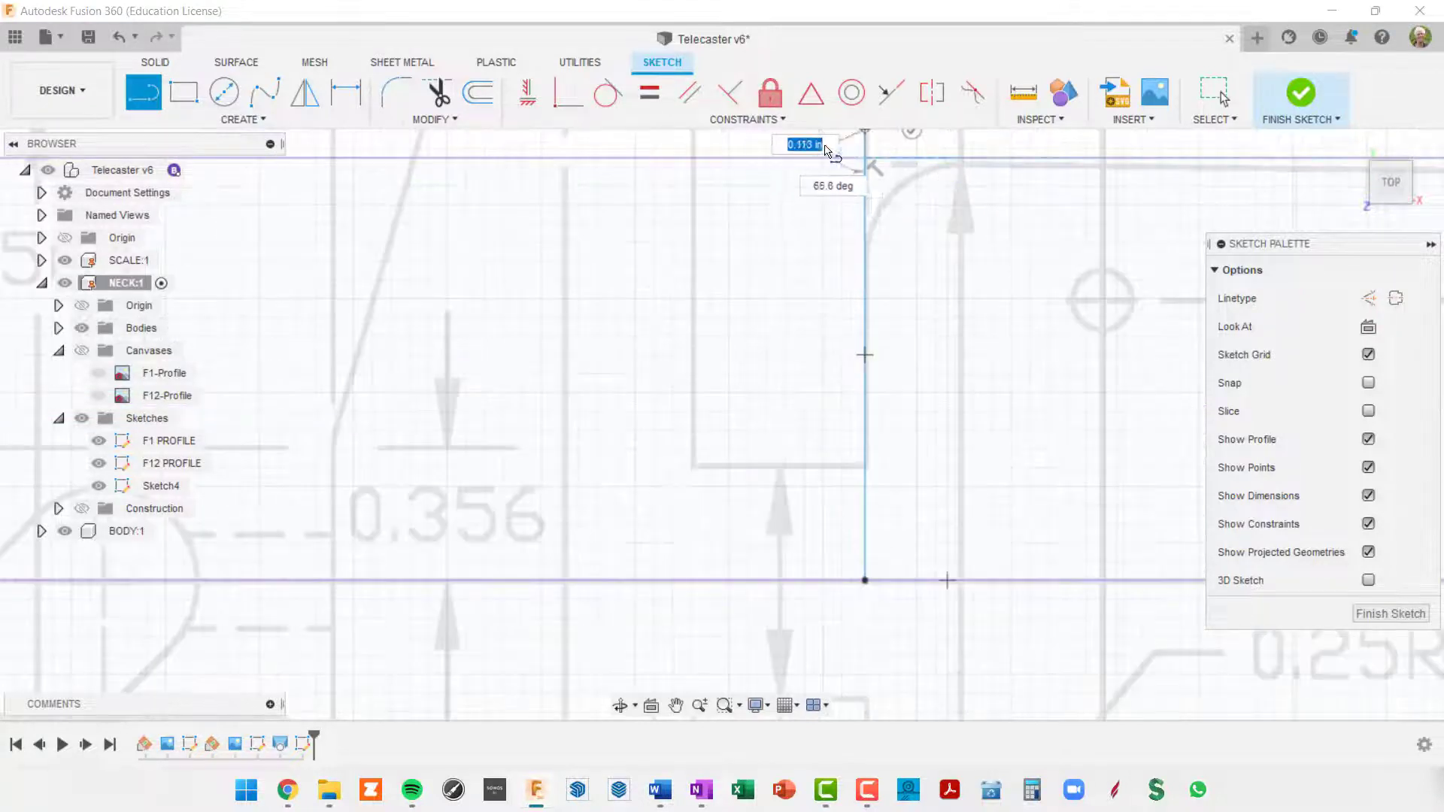
{"action": "middle_click_drag", "start_coordinate": [929, 161], "coordinate": [957, 213]}
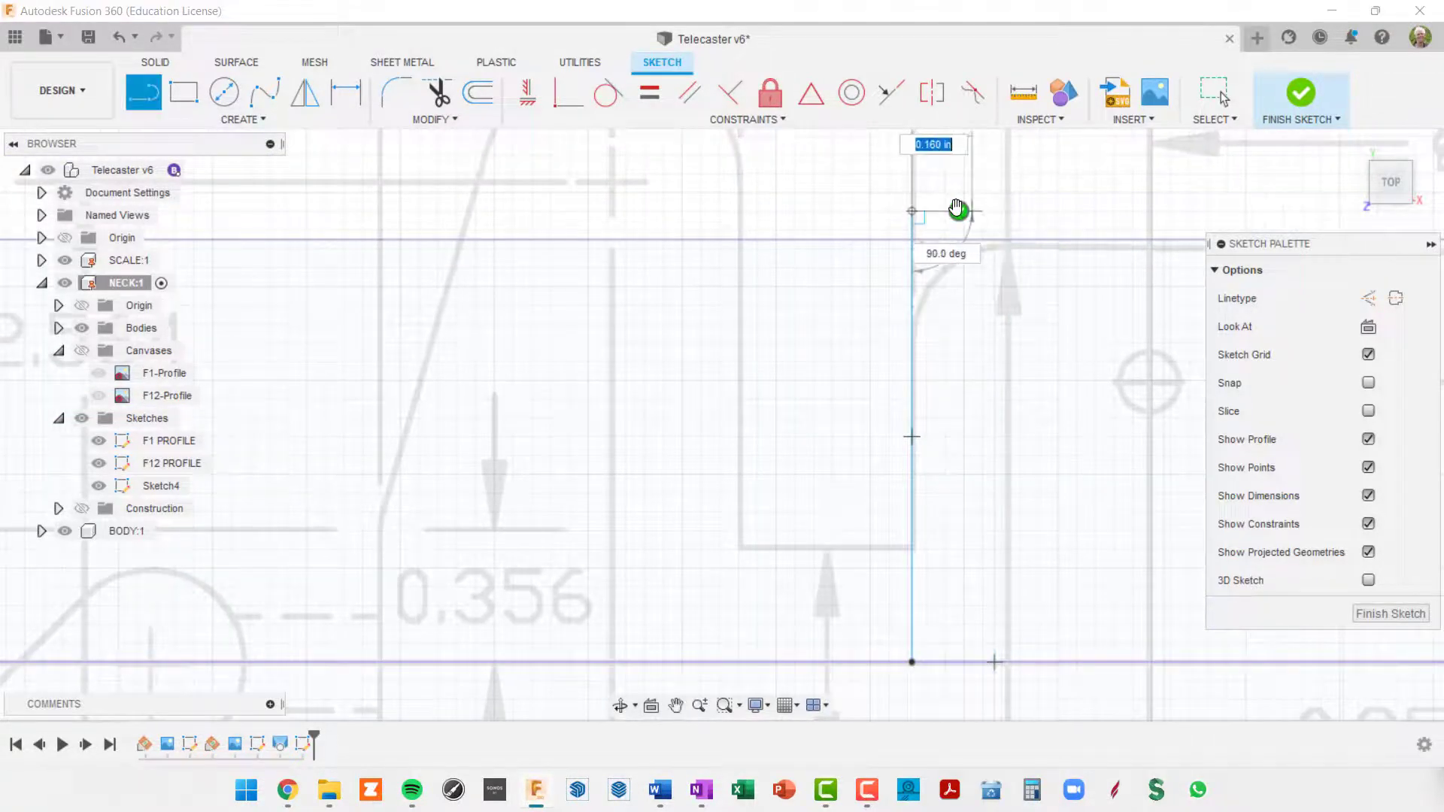
{"action": "scroll", "coordinate": [985, 338], "scroll_direction": "down", "scroll_amount": 5}
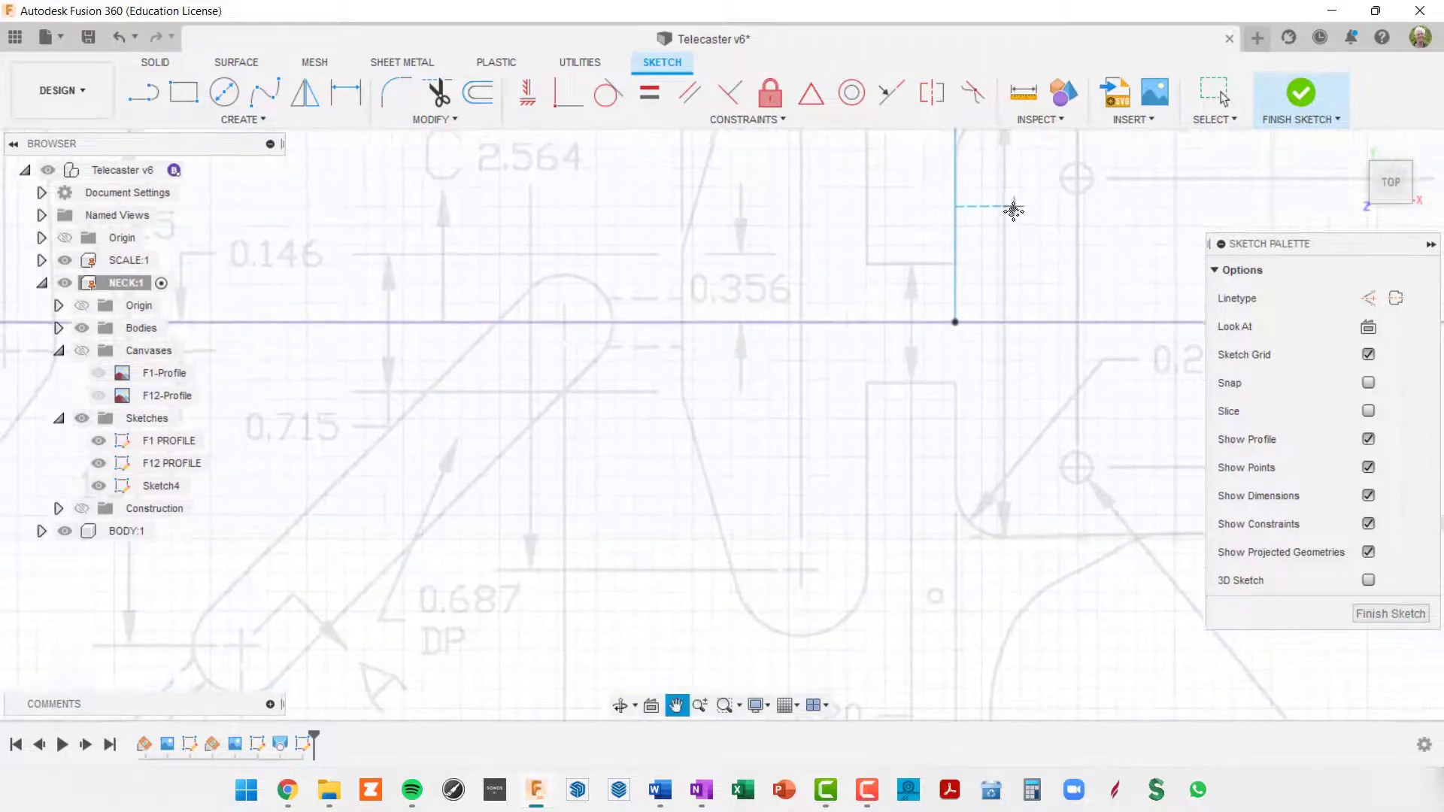
Draw a second vertical line from the same centerline point down along the pocket's end edge, past its lower corner, and end the Line command
{"action": "left_click", "coordinate": [955, 317]}
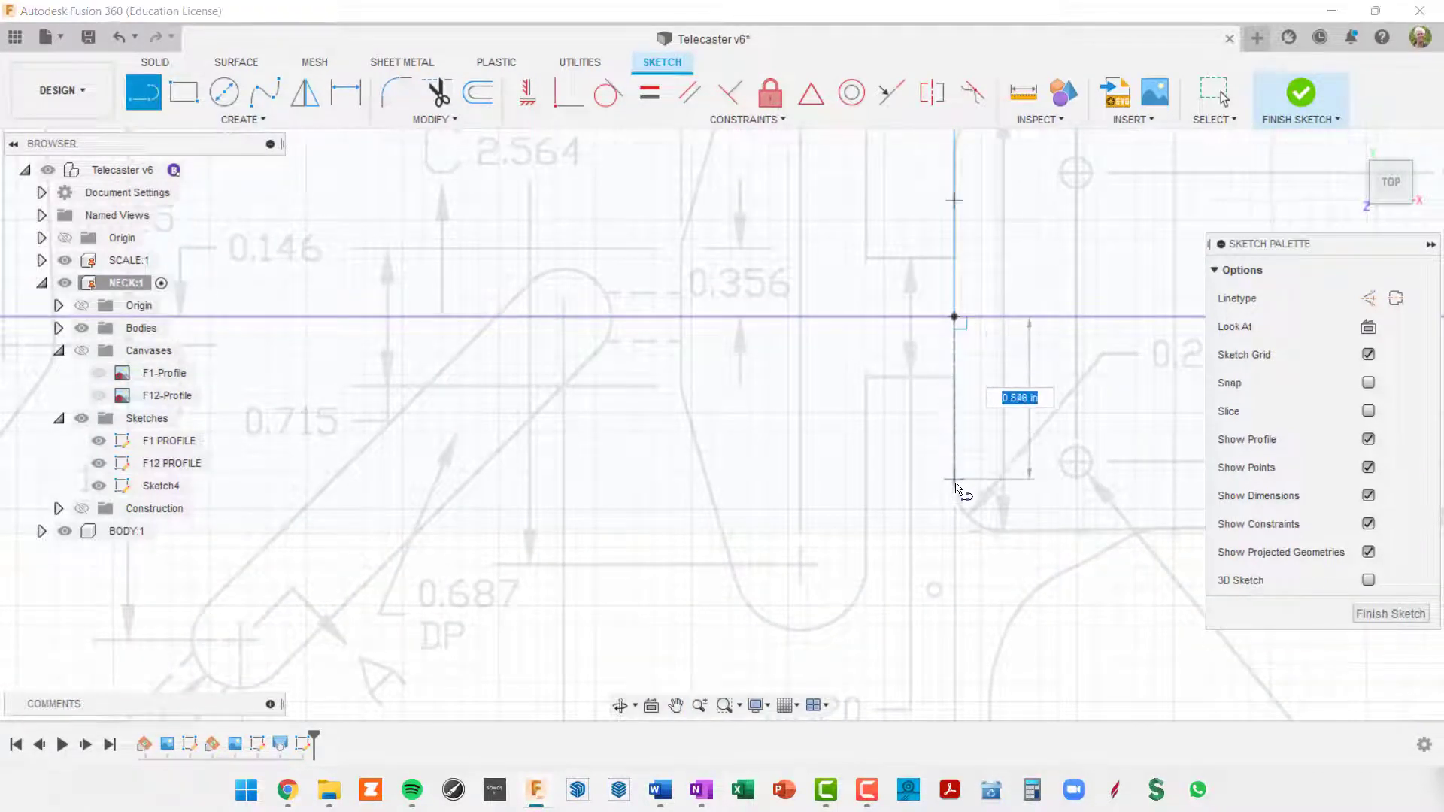
{"action": "left_click", "coordinate": [953, 565]}
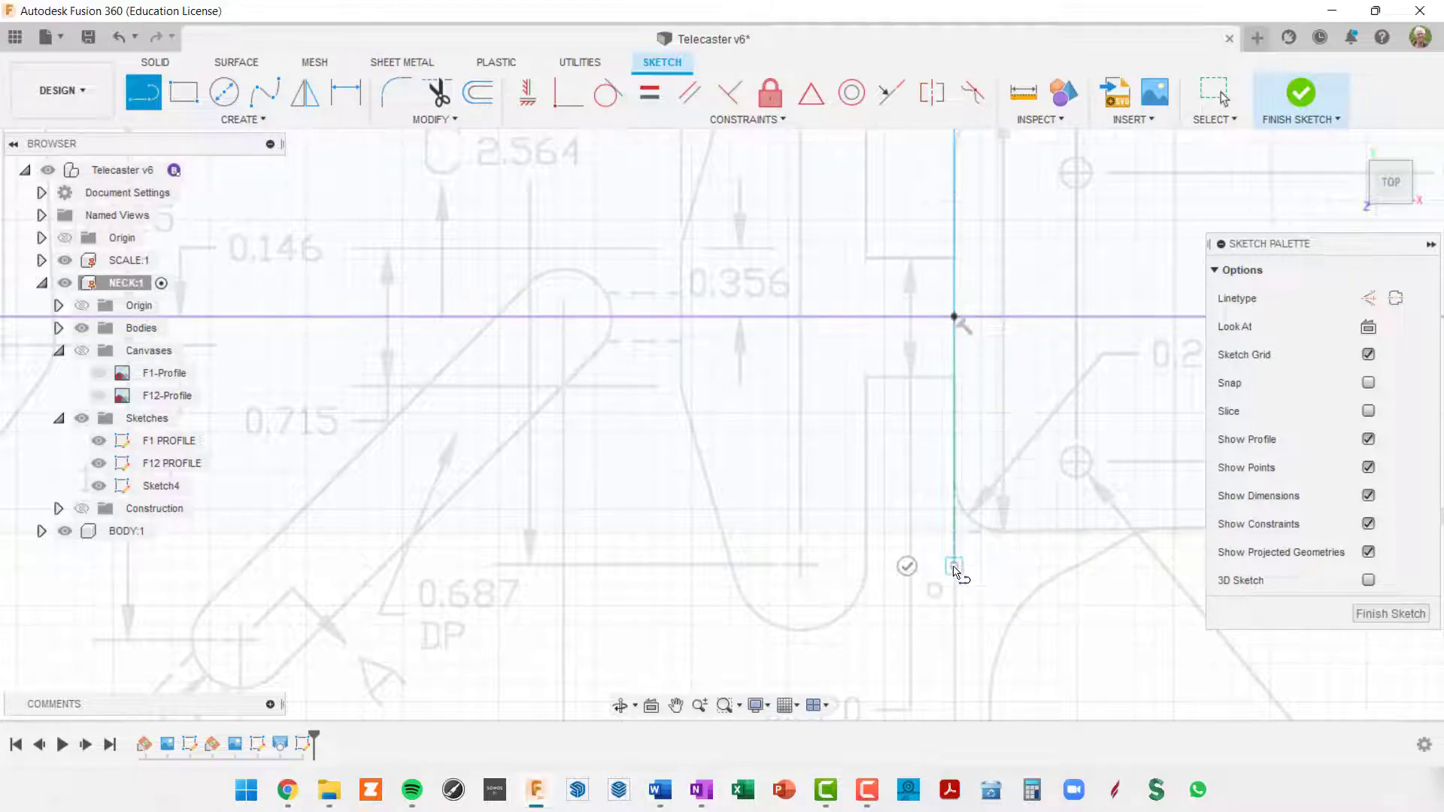
{"action": "left_click", "coordinate": [906, 566]}
{"action": "scroll", "coordinate": [1056, 391], "scroll_direction": "up", "scroll_amount": 4}
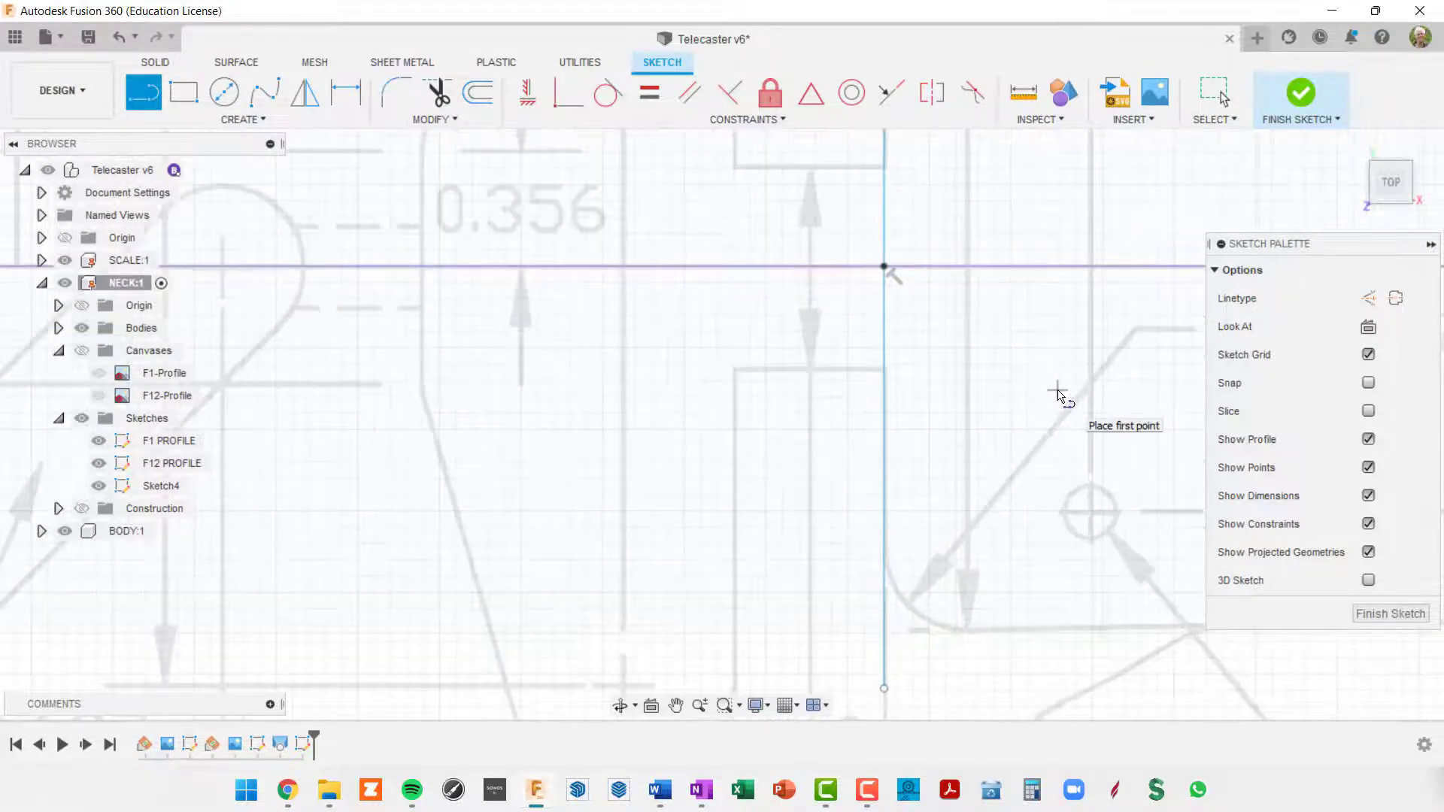
{"action": "scroll", "coordinate": [1056, 391], "scroll_direction": "up", "scroll_amount": 1}
{"action": "middle_click_drag", "start_coordinate": [998, 387], "coordinate": [1044, 716]}
{"action": "key", "text": "l"}
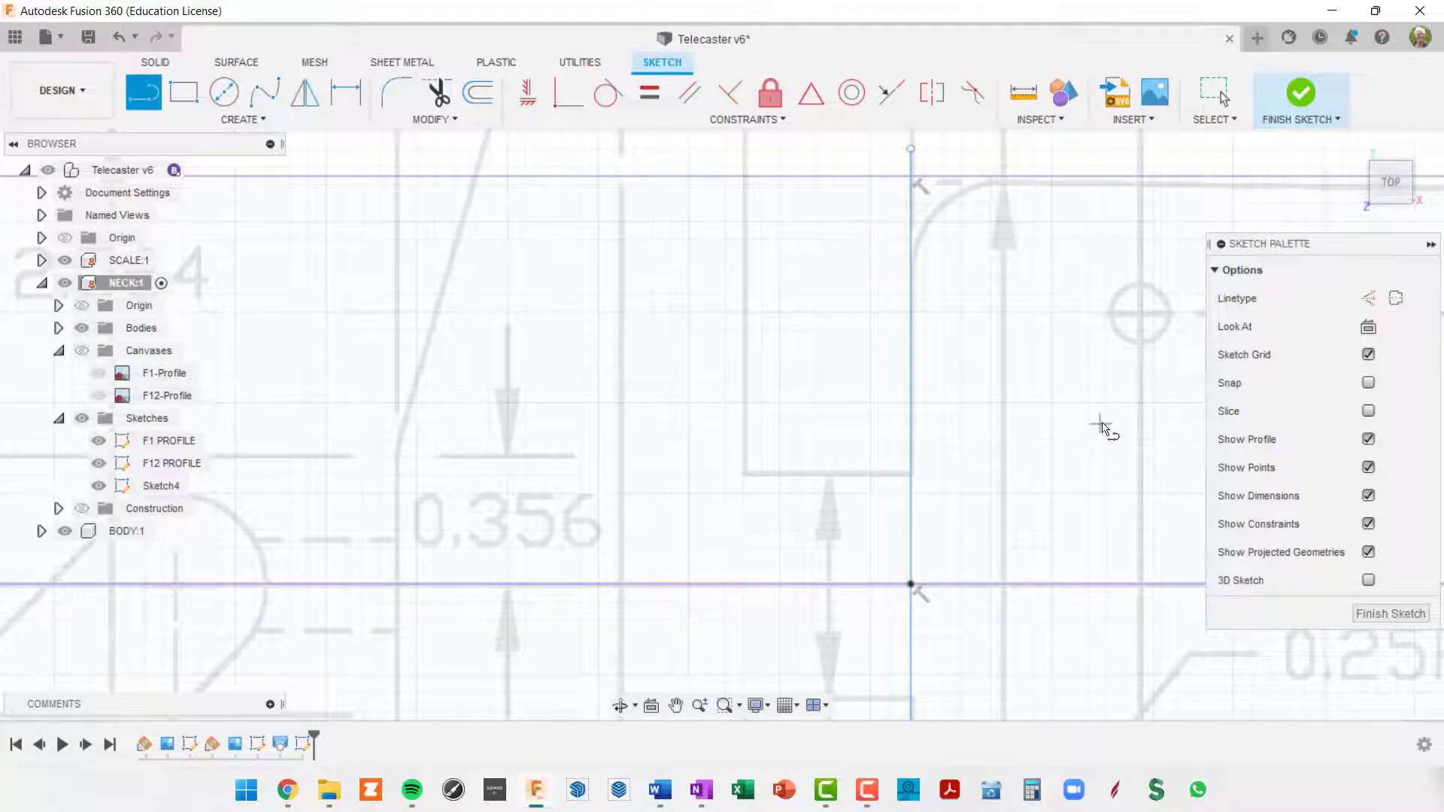
{"action": "scroll", "coordinate": [1107, 415], "scroll_direction": "down", "scroll_amount": 1}
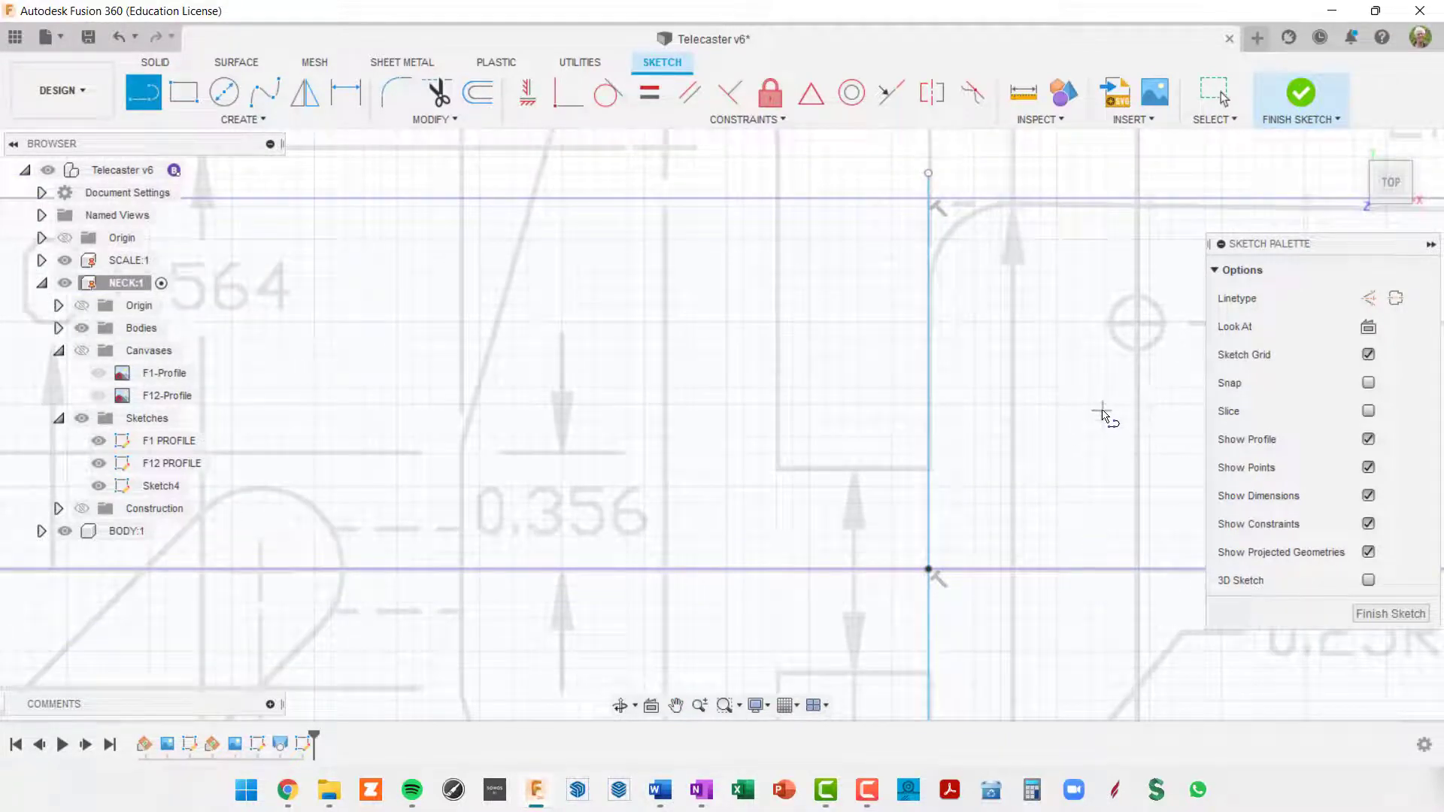
{"action": "key", "text": "Escape"}
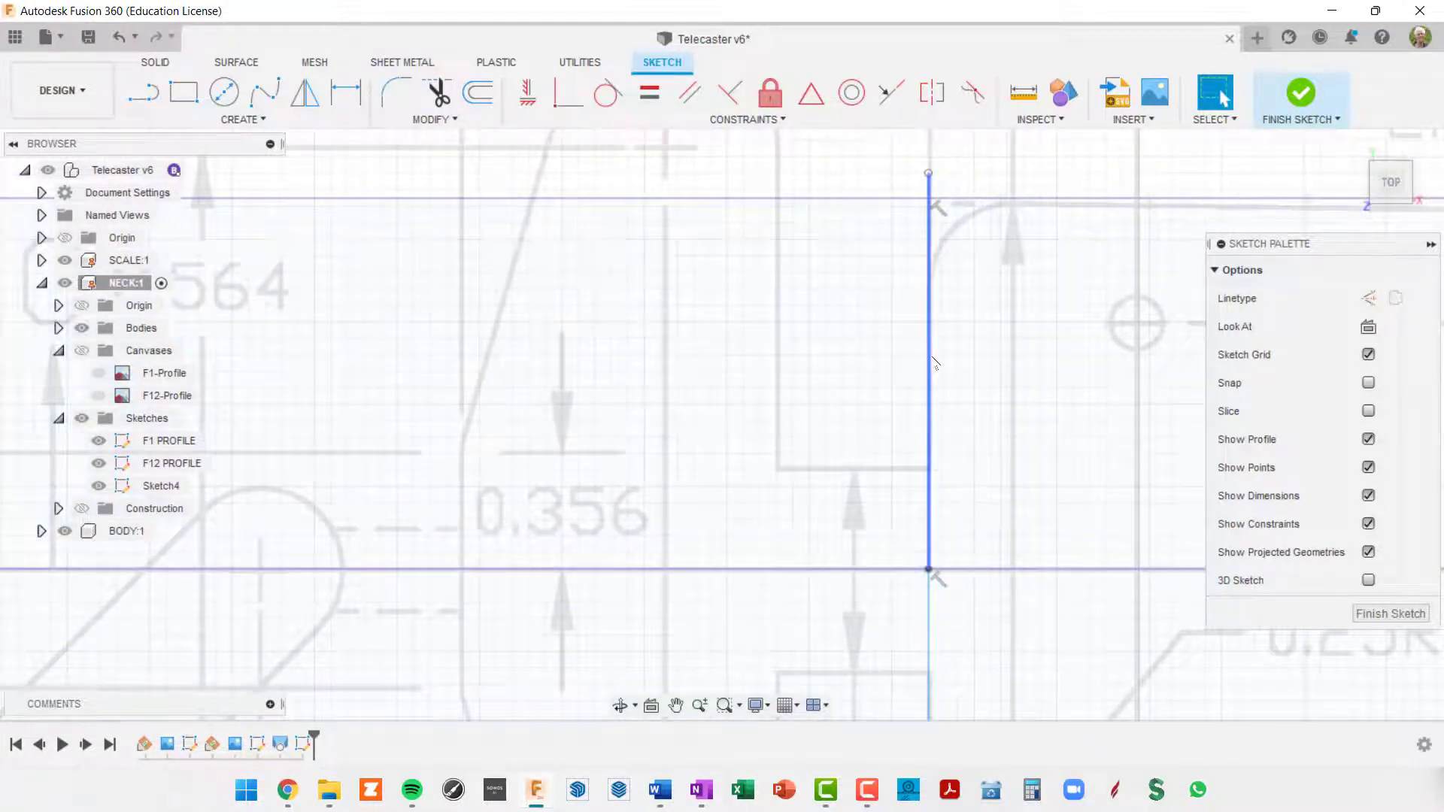
Move both vertical lines together 0.003 in along X to match the neck pocket's end edge on the canvas
{"action": "left_click", "coordinate": [927, 355]}
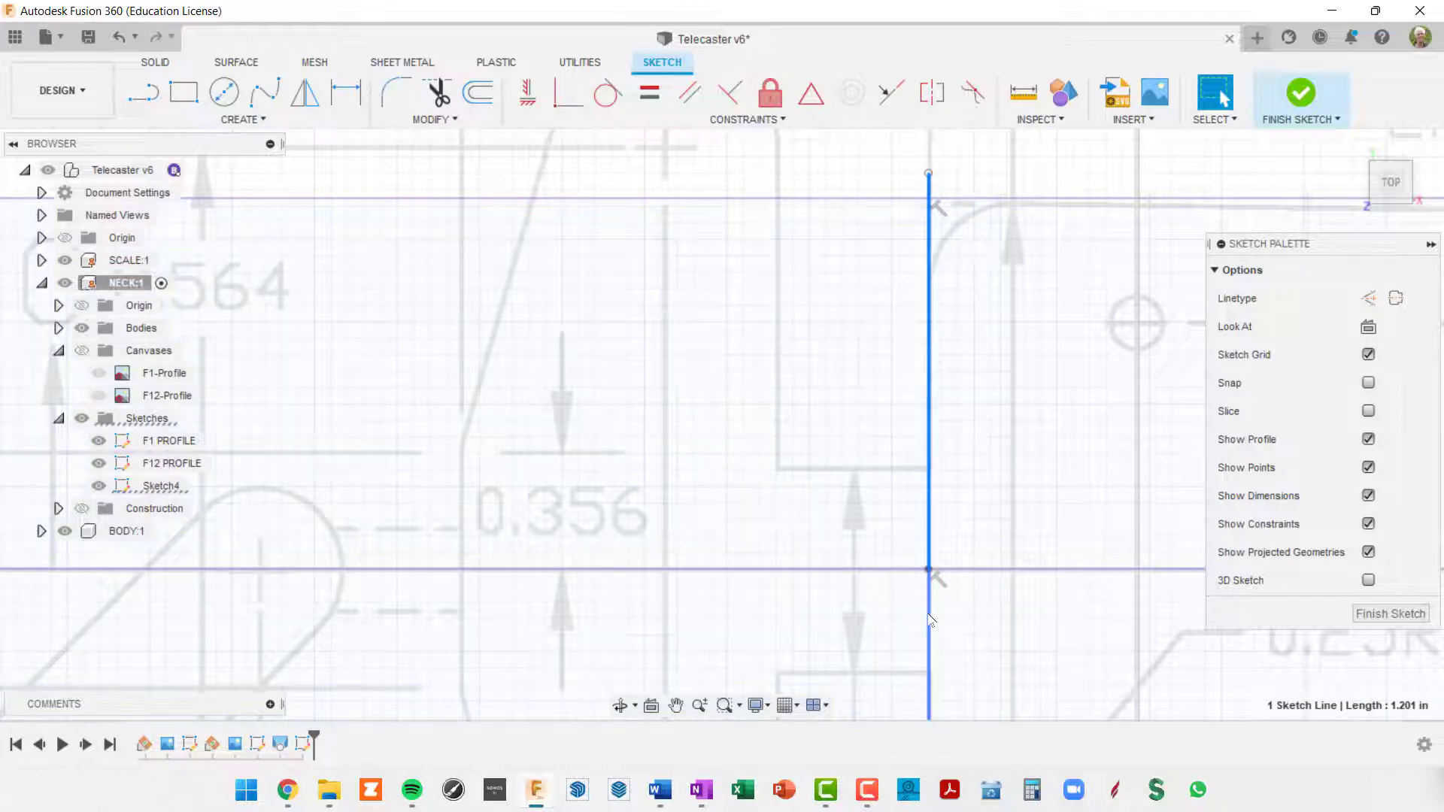
{"action": "left_click", "coordinate": [930, 619], "text": "shift"}
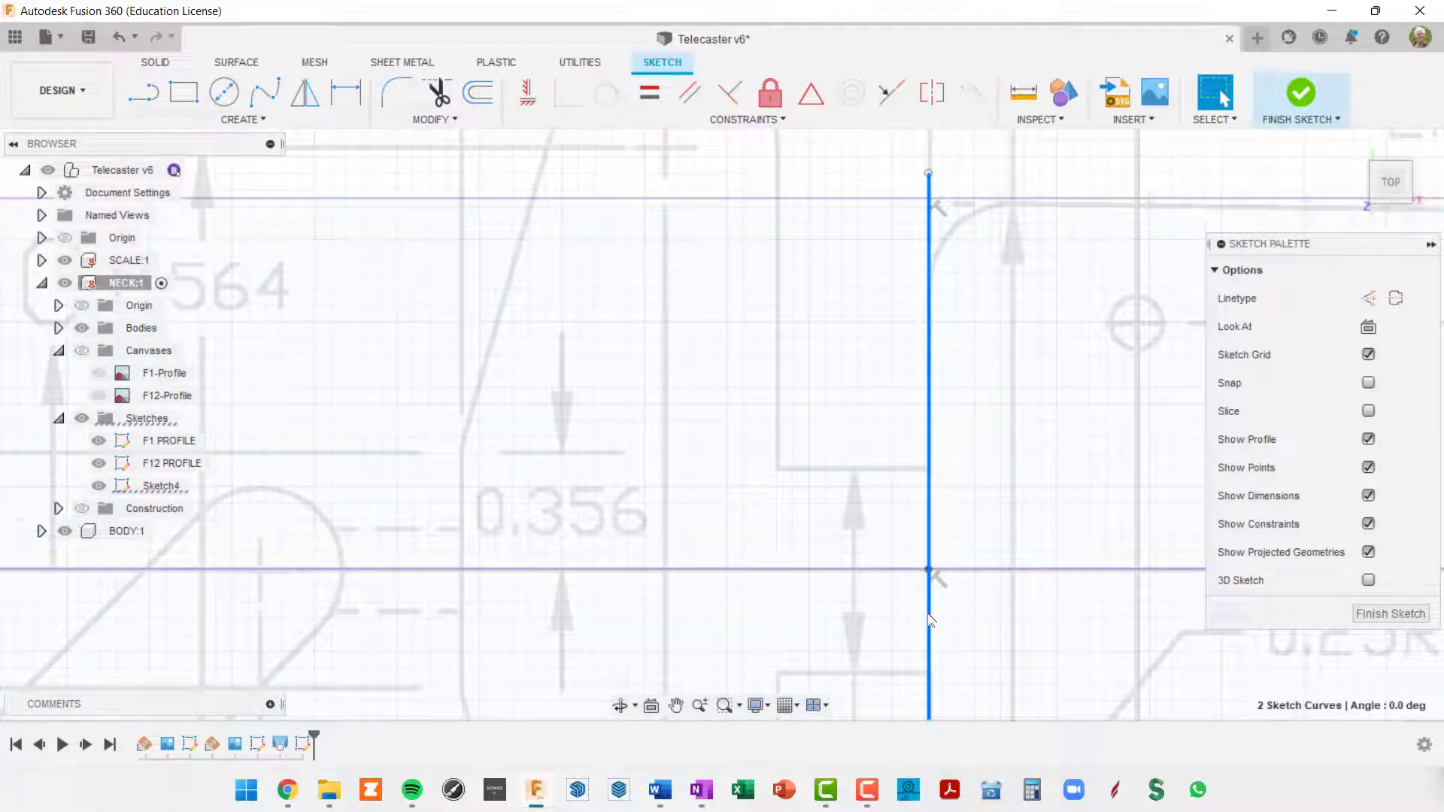
{"action": "middle_click_drag", "start_coordinate": [1042, 406], "coordinate": [1009, 294]}
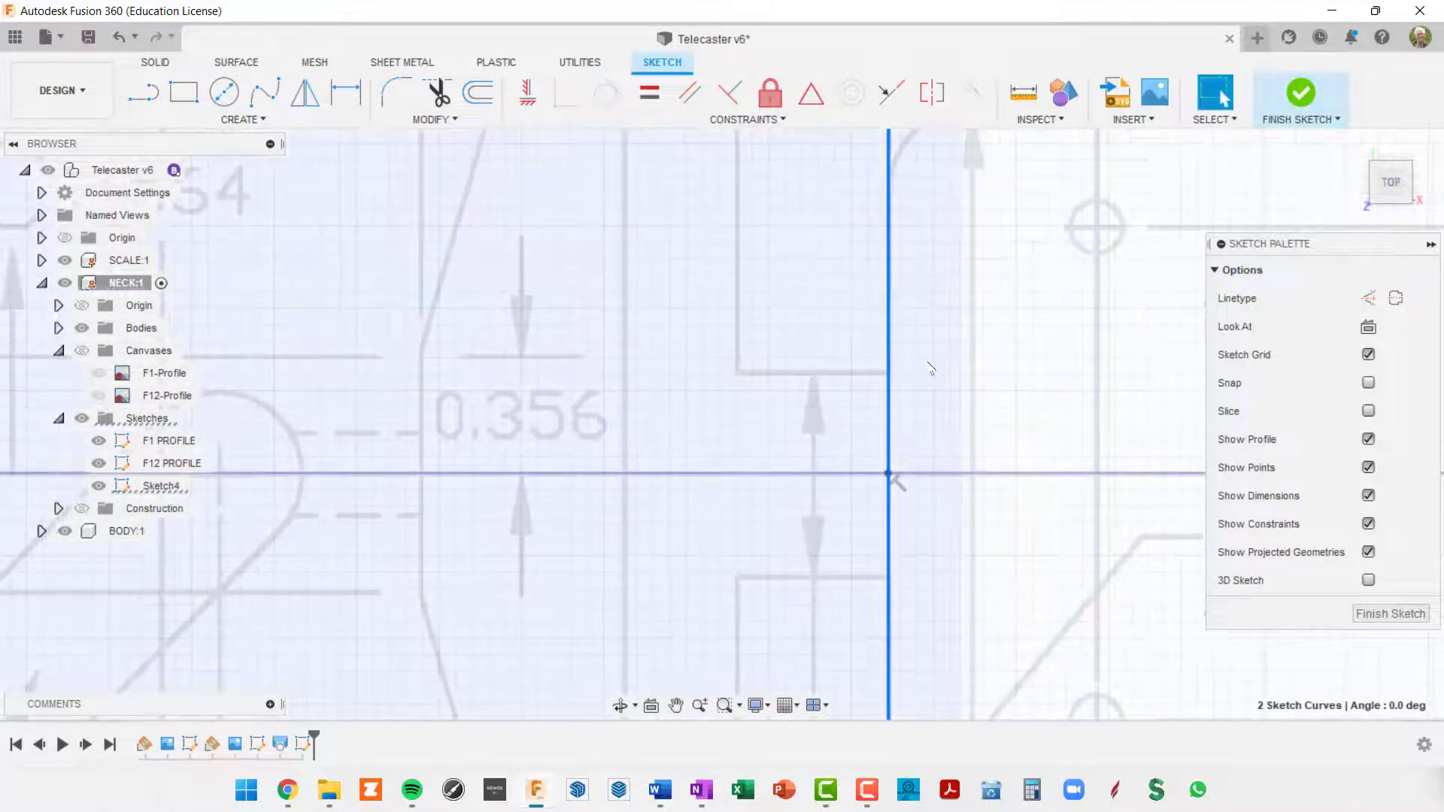
{"action": "key", "text": "m"}
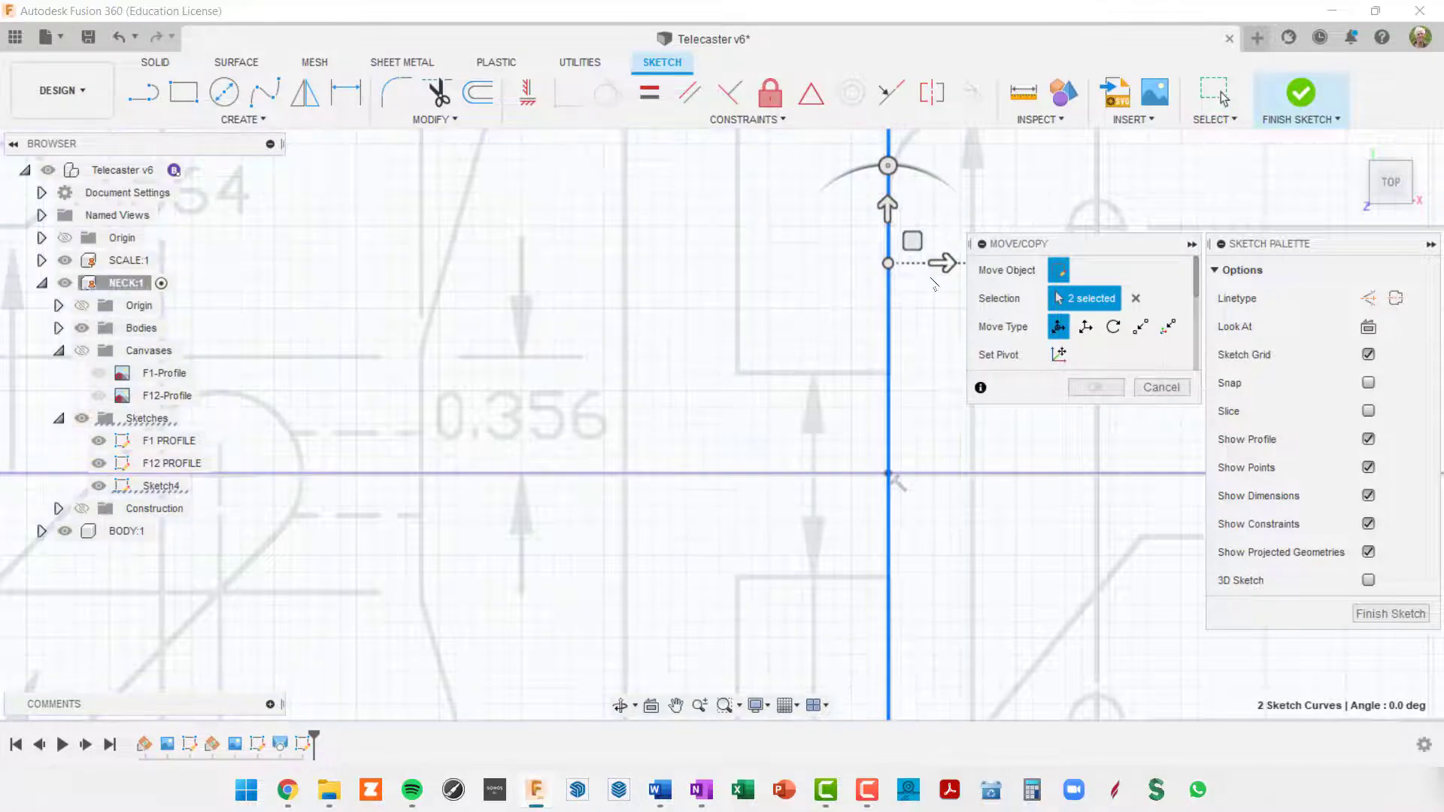
{"action": "middle_click_drag", "start_coordinate": [938, 361], "coordinate": [897, 449]}
{"action": "left_click_drag", "start_coordinate": [912, 364], "coordinate": [863, 329]}
{"action": "scroll", "coordinate": [916, 406], "scroll_direction": "up", "scroll_amount": 3}
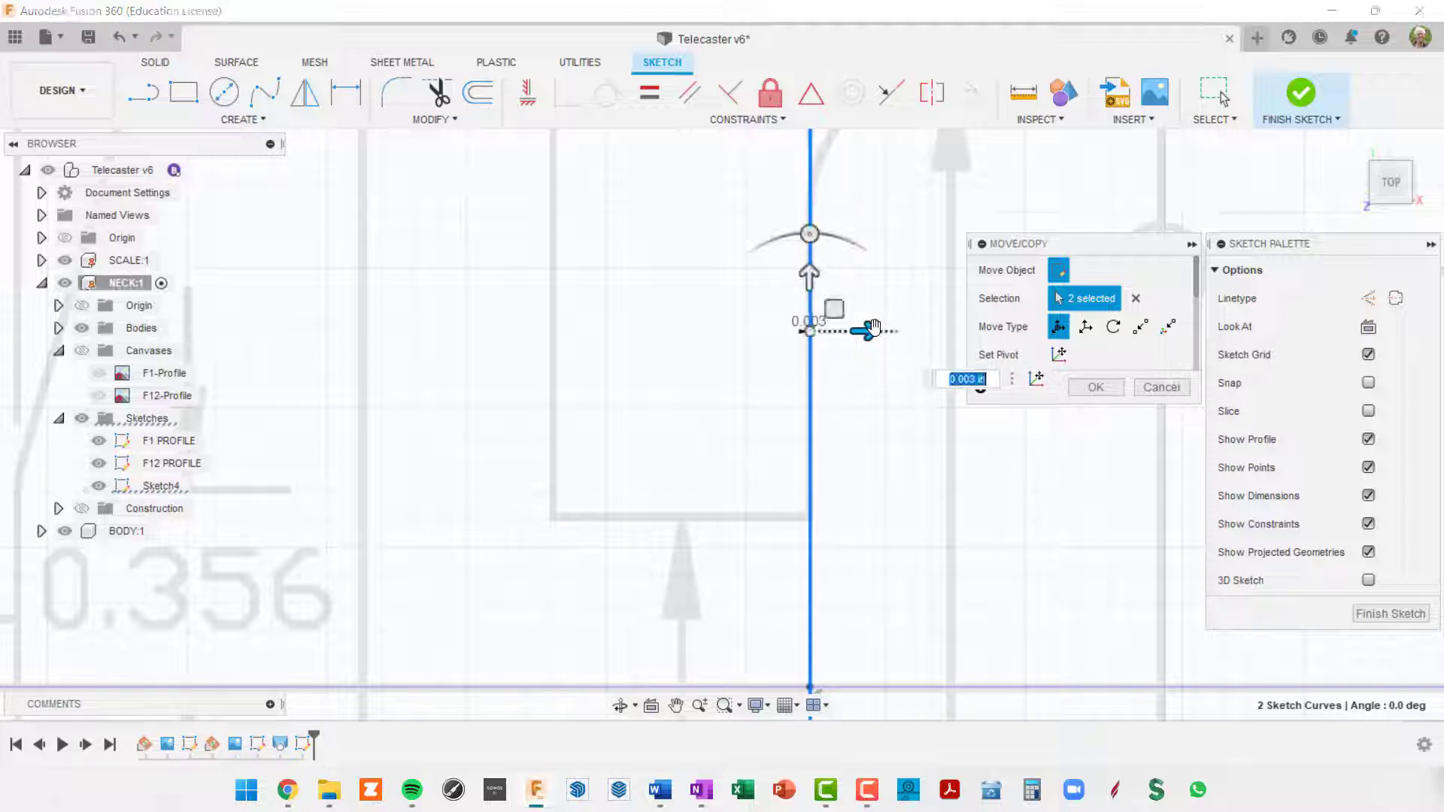
{"action": "left_click", "coordinate": [1096, 388]}
{"action": "scroll", "coordinate": [1028, 434], "scroll_direction": "down", "scroll_amount": 1}
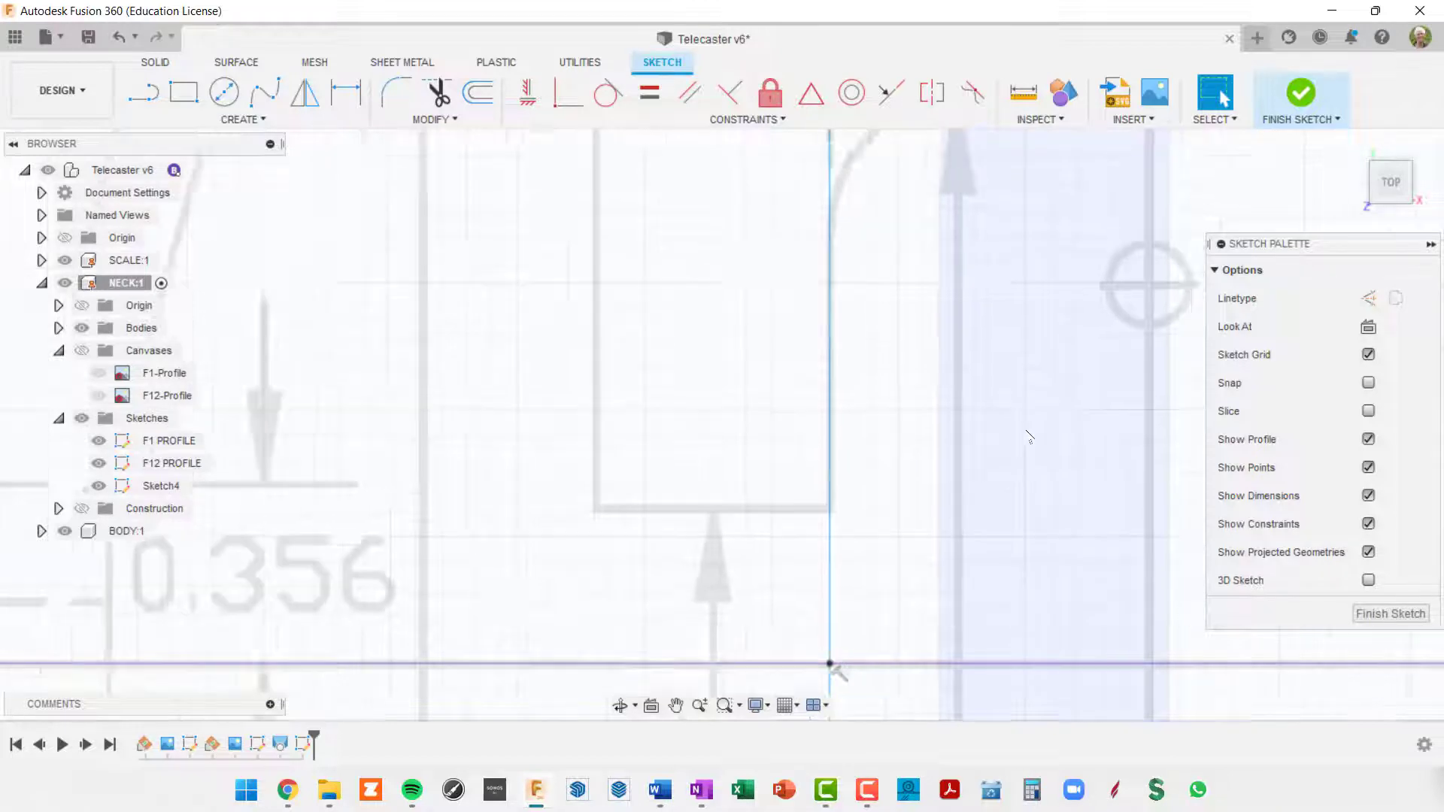
{"action": "scroll", "coordinate": [1026, 433], "scroll_direction": "down", "scroll_amount": 6}
{"action": "middle_click_drag", "start_coordinate": [1060, 393], "coordinate": [931, 291]}
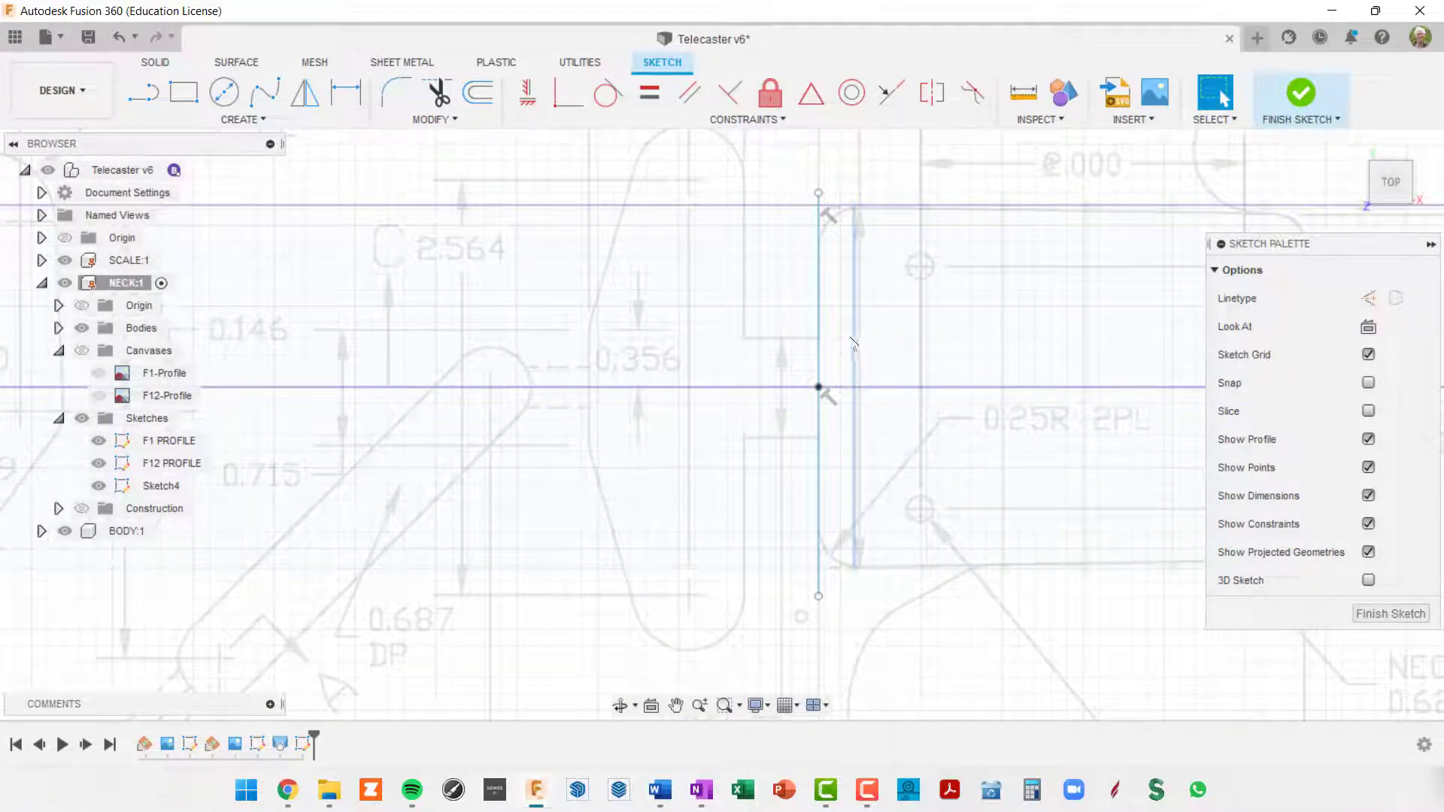
{"action": "left_click", "coordinate": [820, 353]}
{"action": "left_click", "coordinate": [822, 408]}
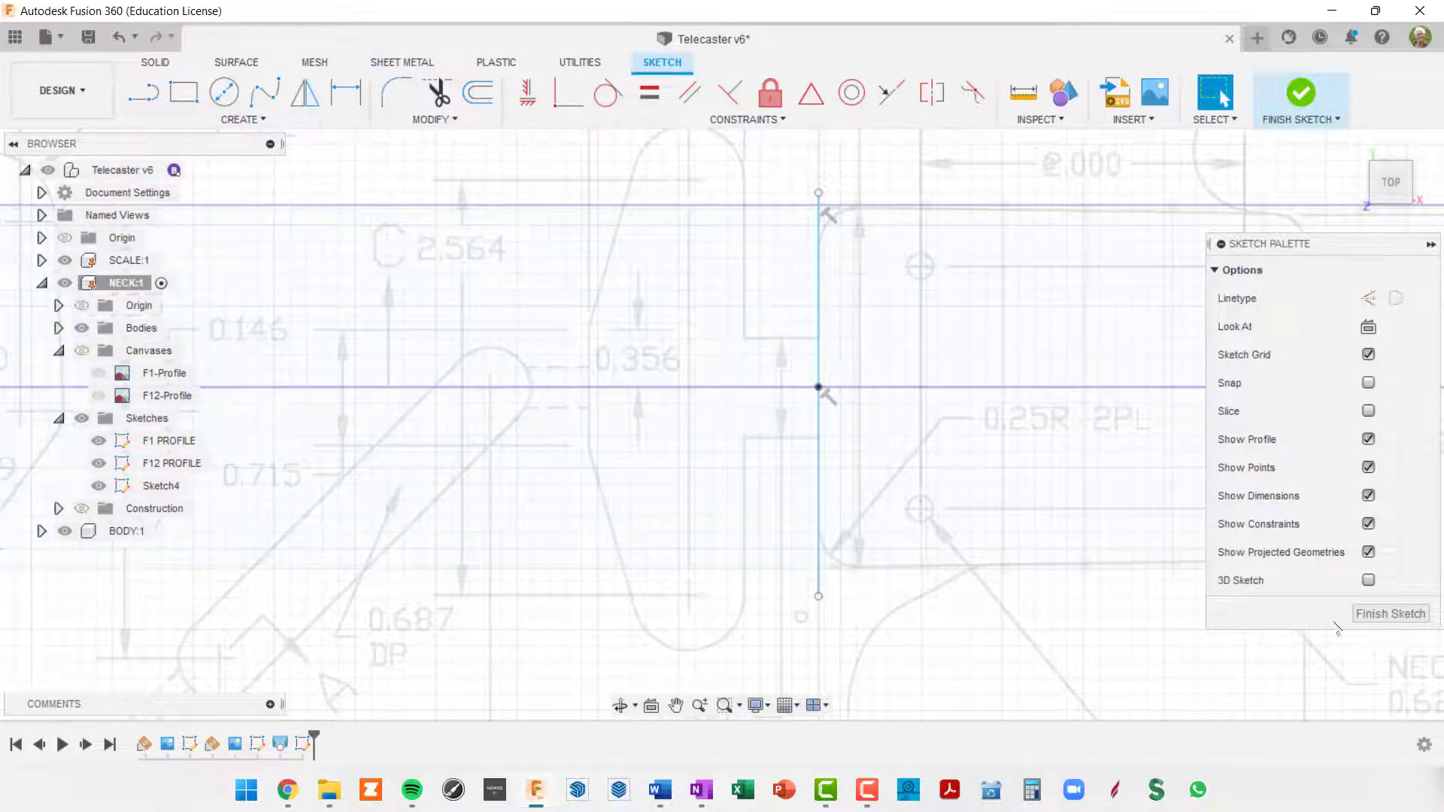
Finish the heel line sketch and rename it HEEL
{"action": "left_click", "coordinate": [1392, 614]}
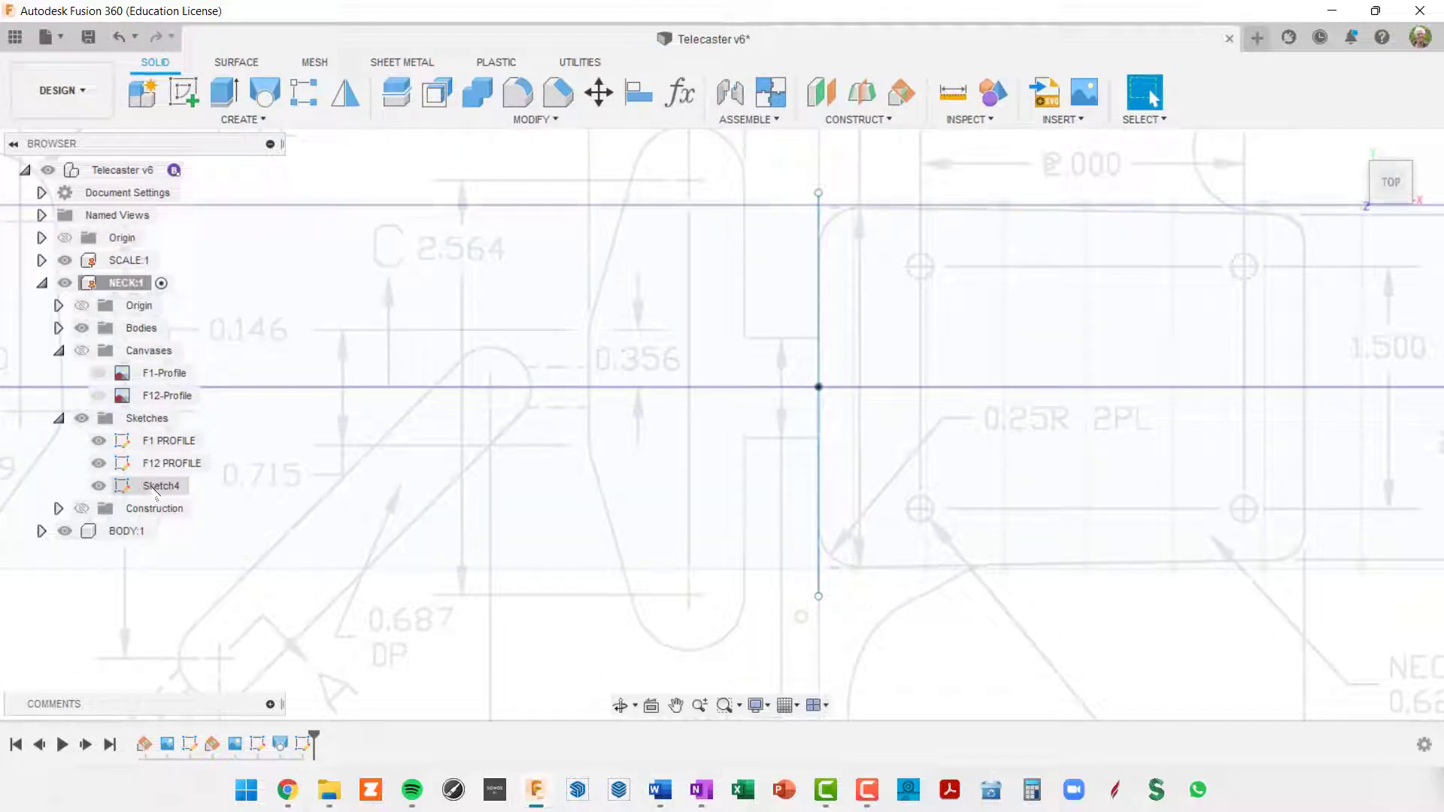
{"action": "left_click", "coordinate": [160, 487]}
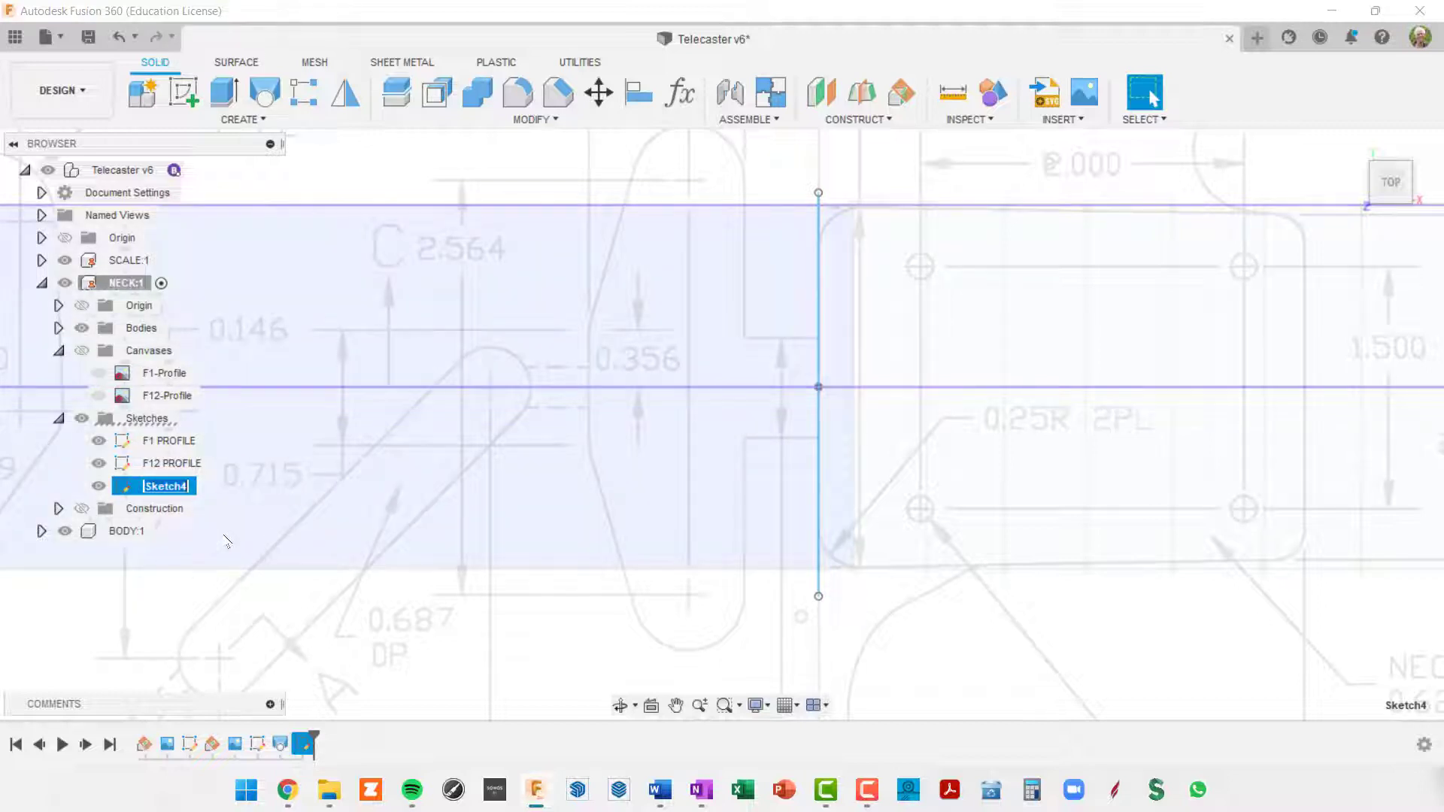
{"action": "type", "text": "HEEL"}
{"action": "key", "text": "Return"}
{"action": "scroll", "coordinate": [227, 233], "scroll_direction": "down", "scroll_amount": 1}
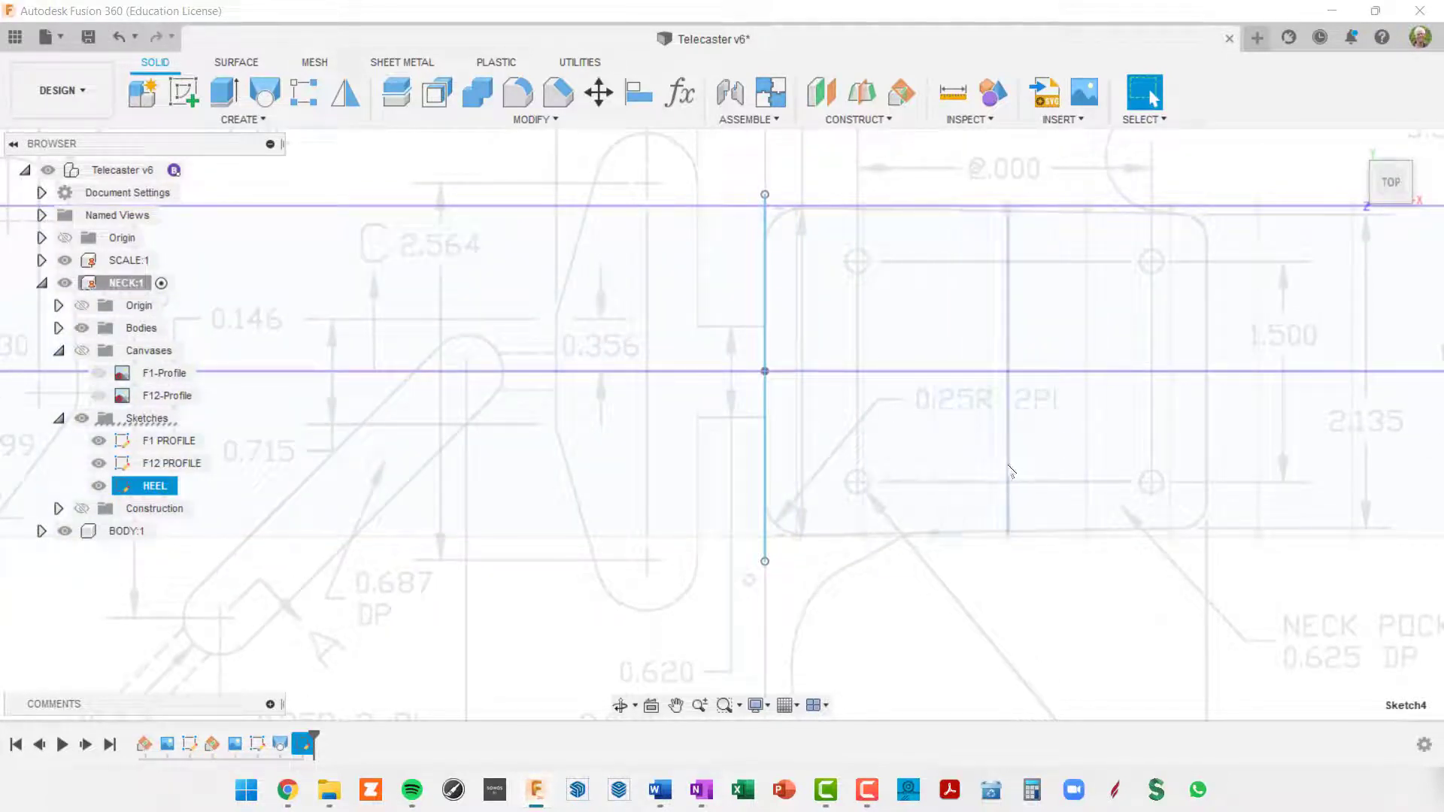
{"action": "middle_click_drag", "start_coordinate": [1001, 485], "coordinate": [1032, 389], "text": "shift"}
{"action": "scroll", "coordinate": [1032, 389], "scroll_direction": "up", "scroll_amount": 5}
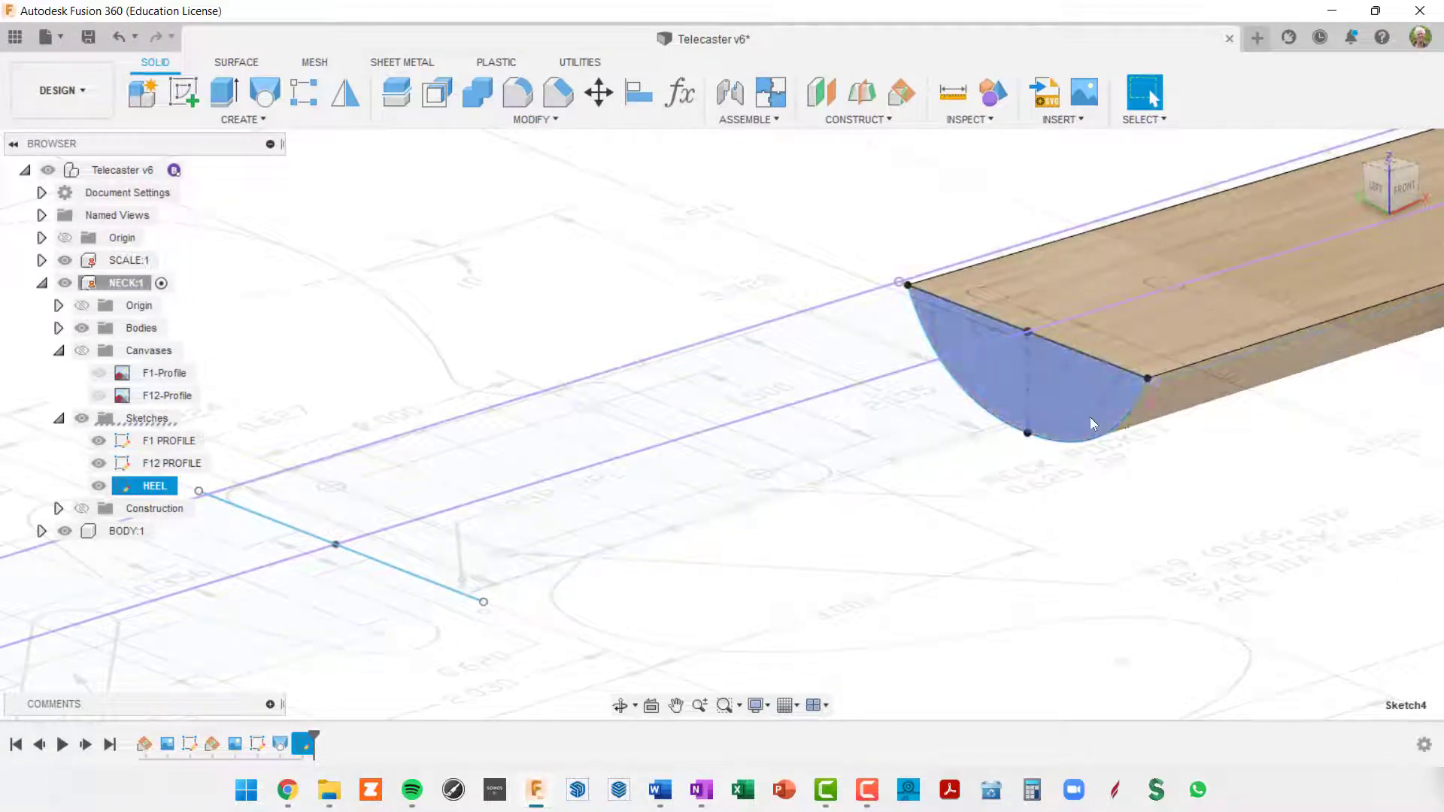
{"action": "left_click", "coordinate": [1090, 417]}
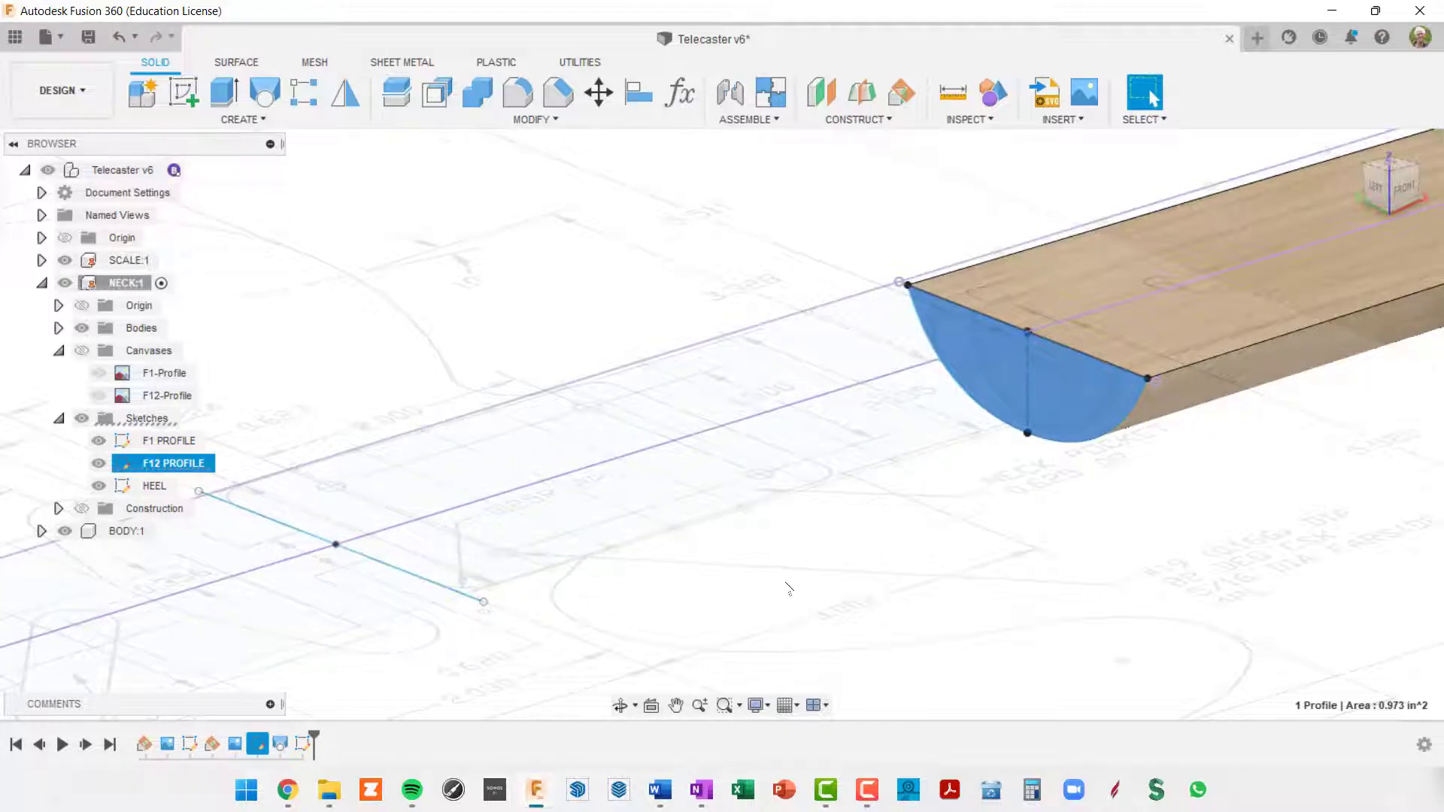
{"action": "scroll", "coordinate": [790, 579], "scroll_direction": "down", "scroll_amount": 3}
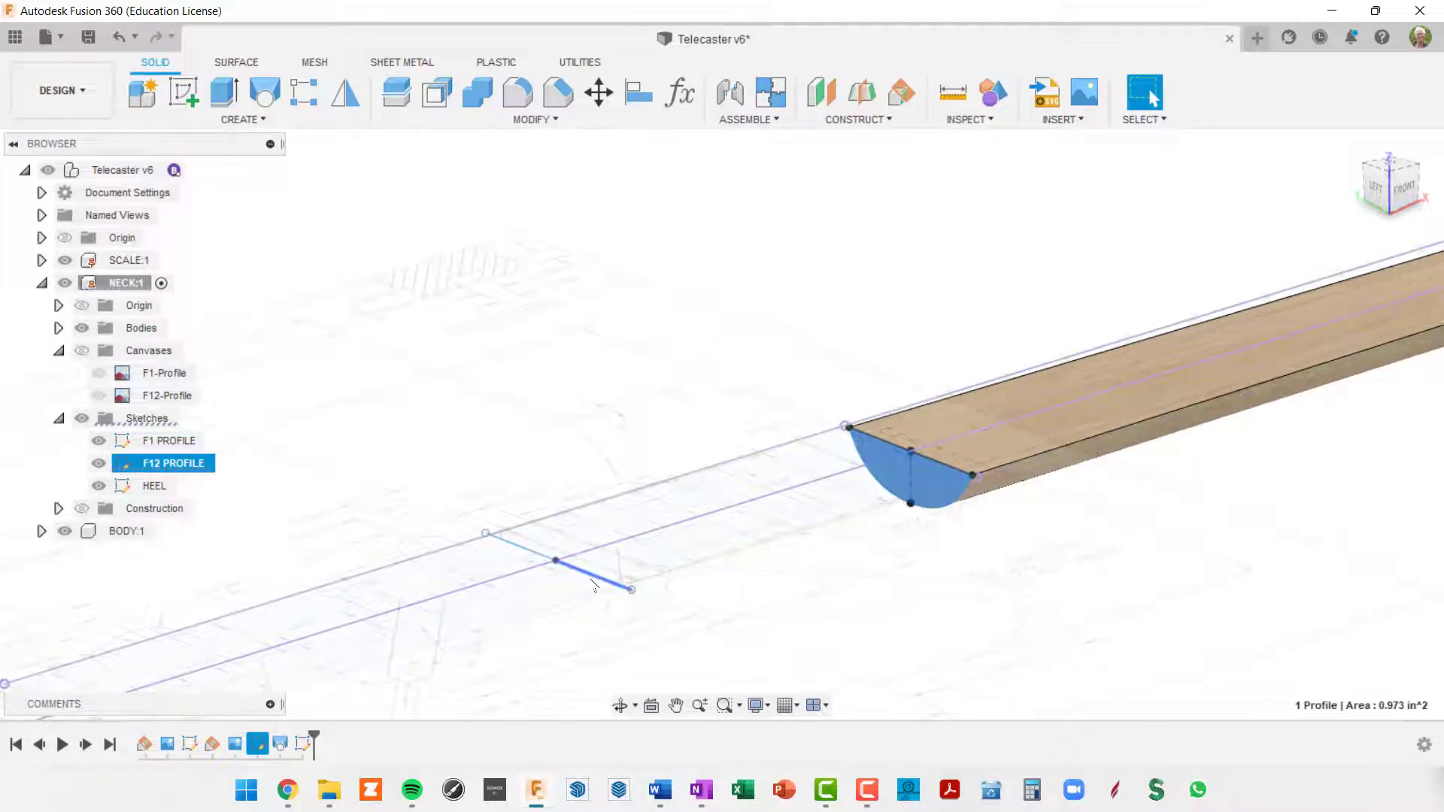
{"action": "middle_click_drag", "start_coordinate": [748, 288], "coordinate": [719, 215]}
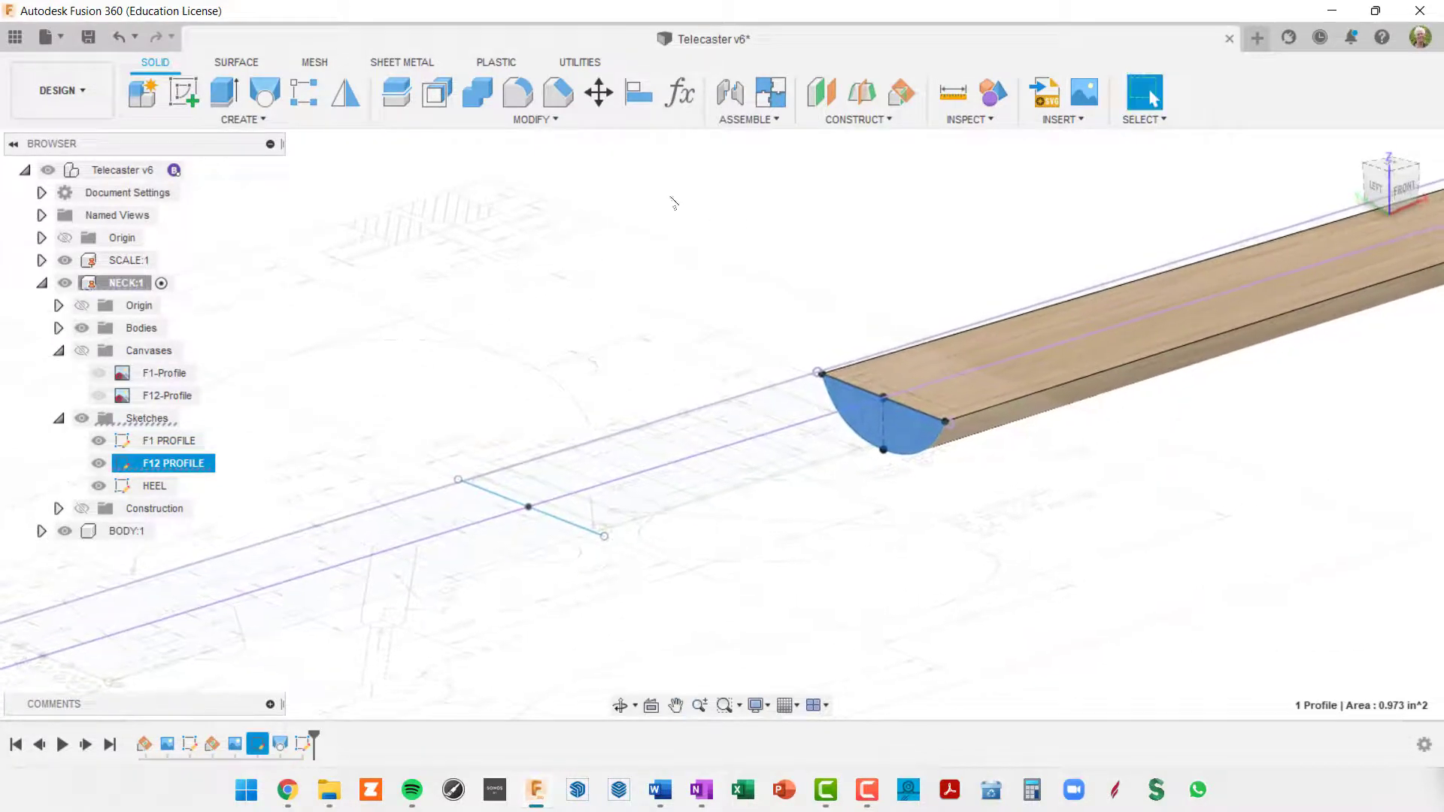
{"action": "left_click", "coordinate": [438, 96]}
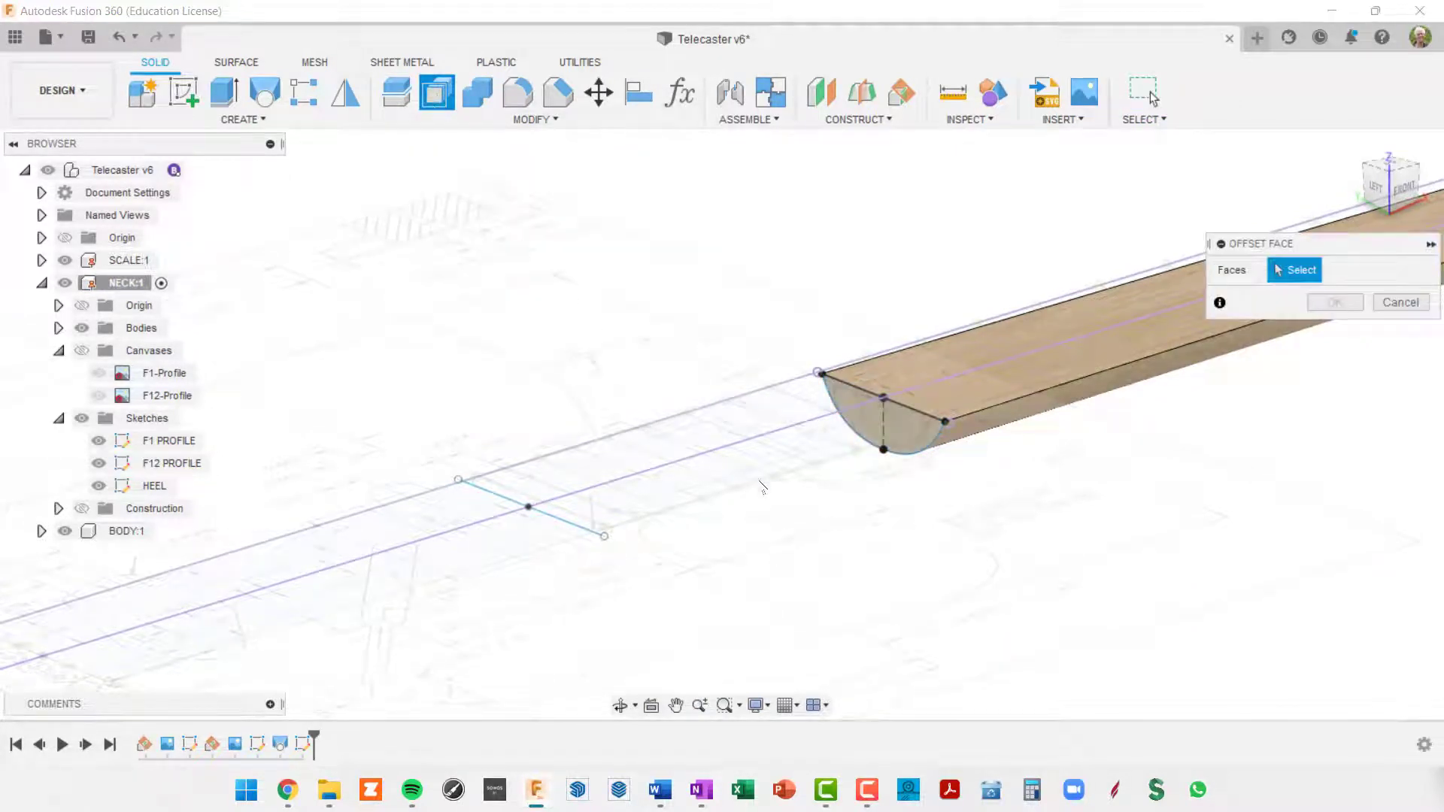
{"action": "left_click", "coordinate": [908, 430]}
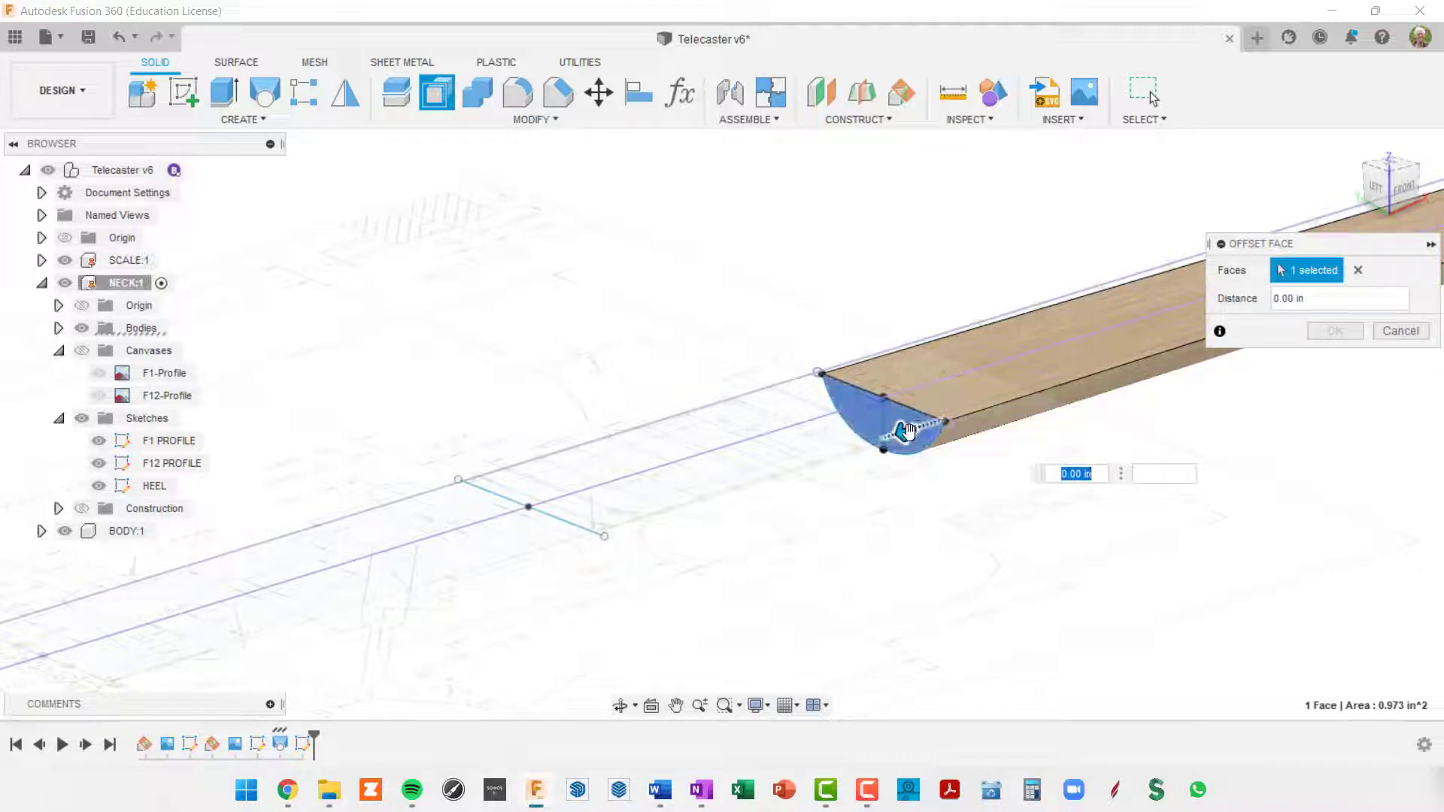
{"action": "left_click_drag", "start_coordinate": [908, 430], "coordinate": [564, 536]}
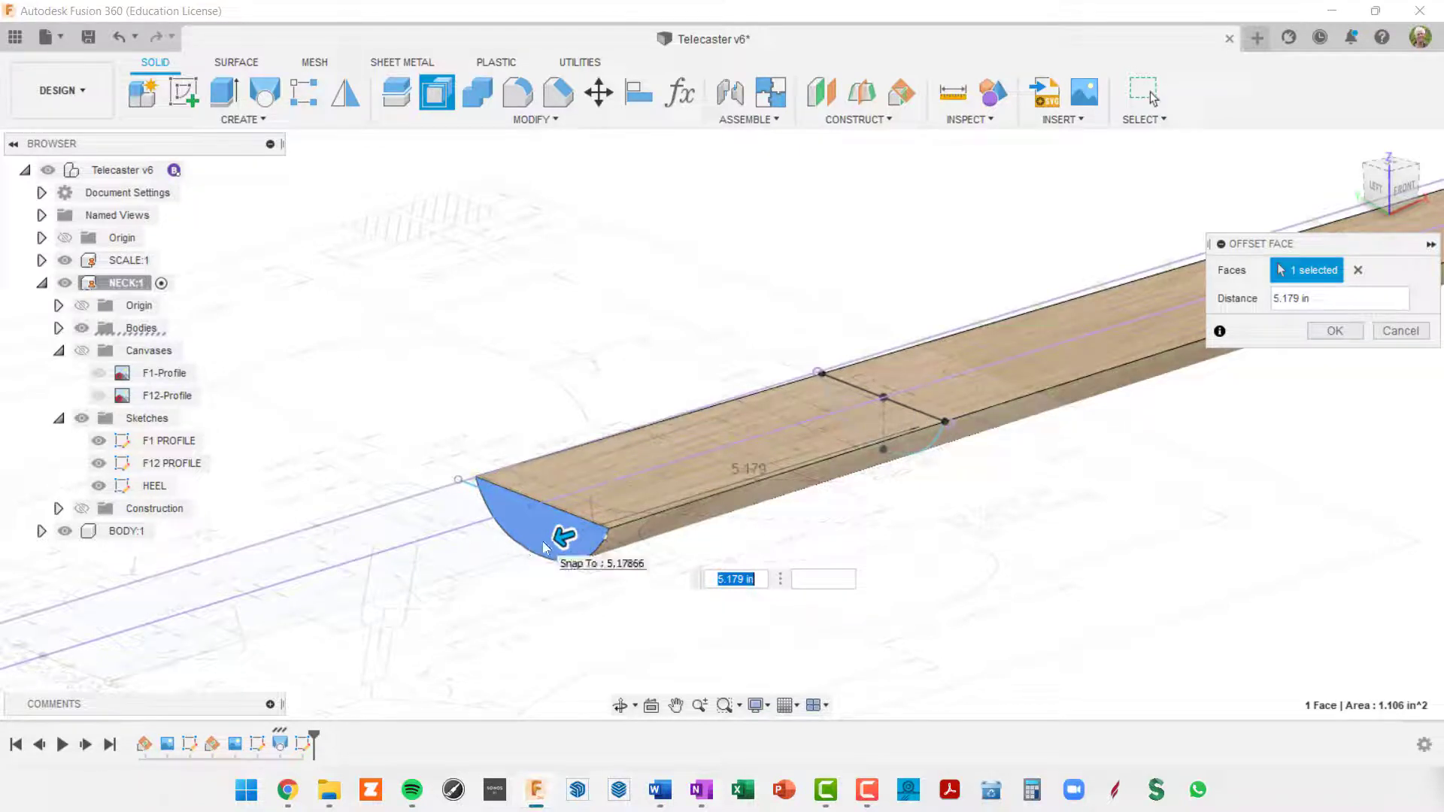
{"action": "left_click", "coordinate": [1400, 333]}
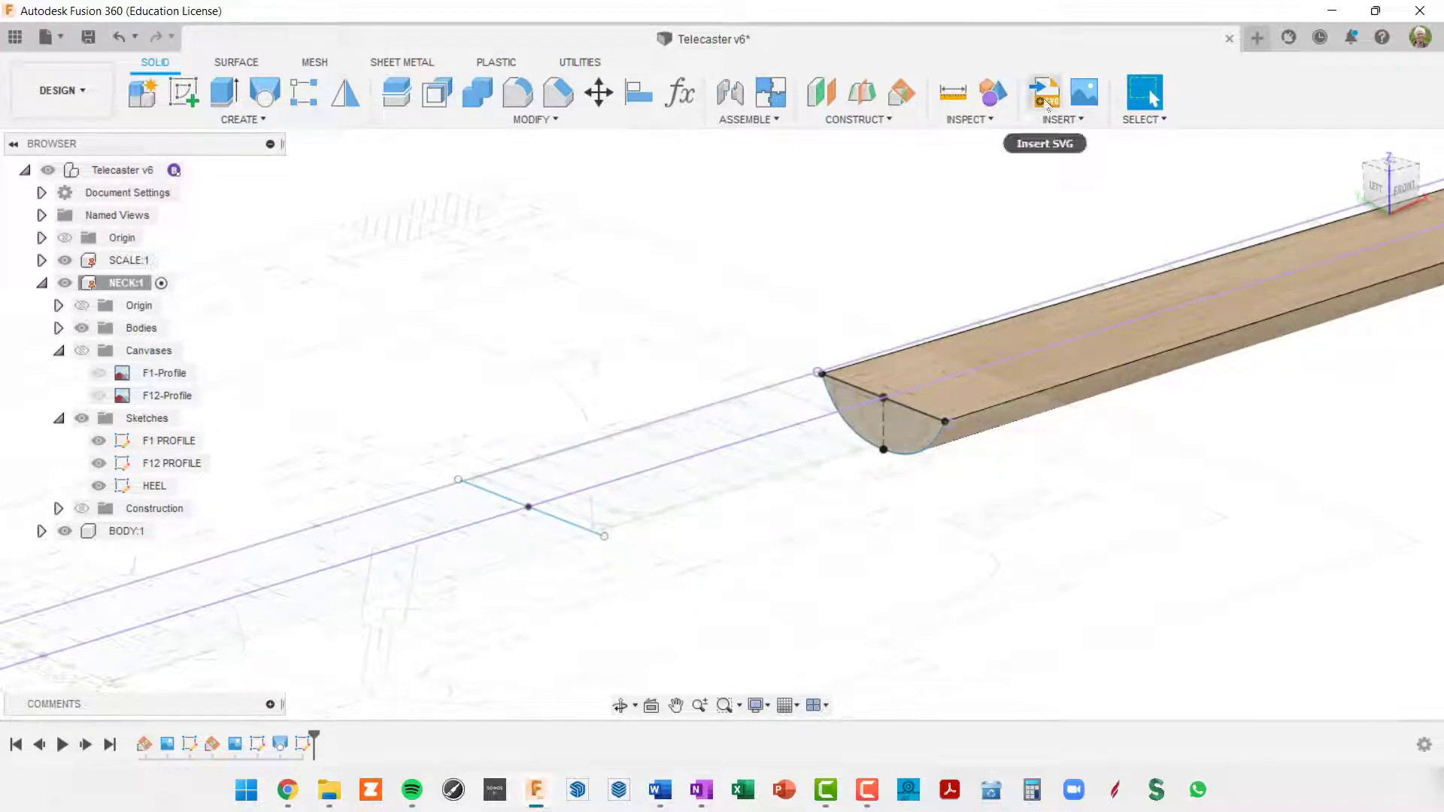
Measure the distance between the F12 profile's top line and the HEEL sketch line
{"action": "left_click", "coordinate": [954, 94]}
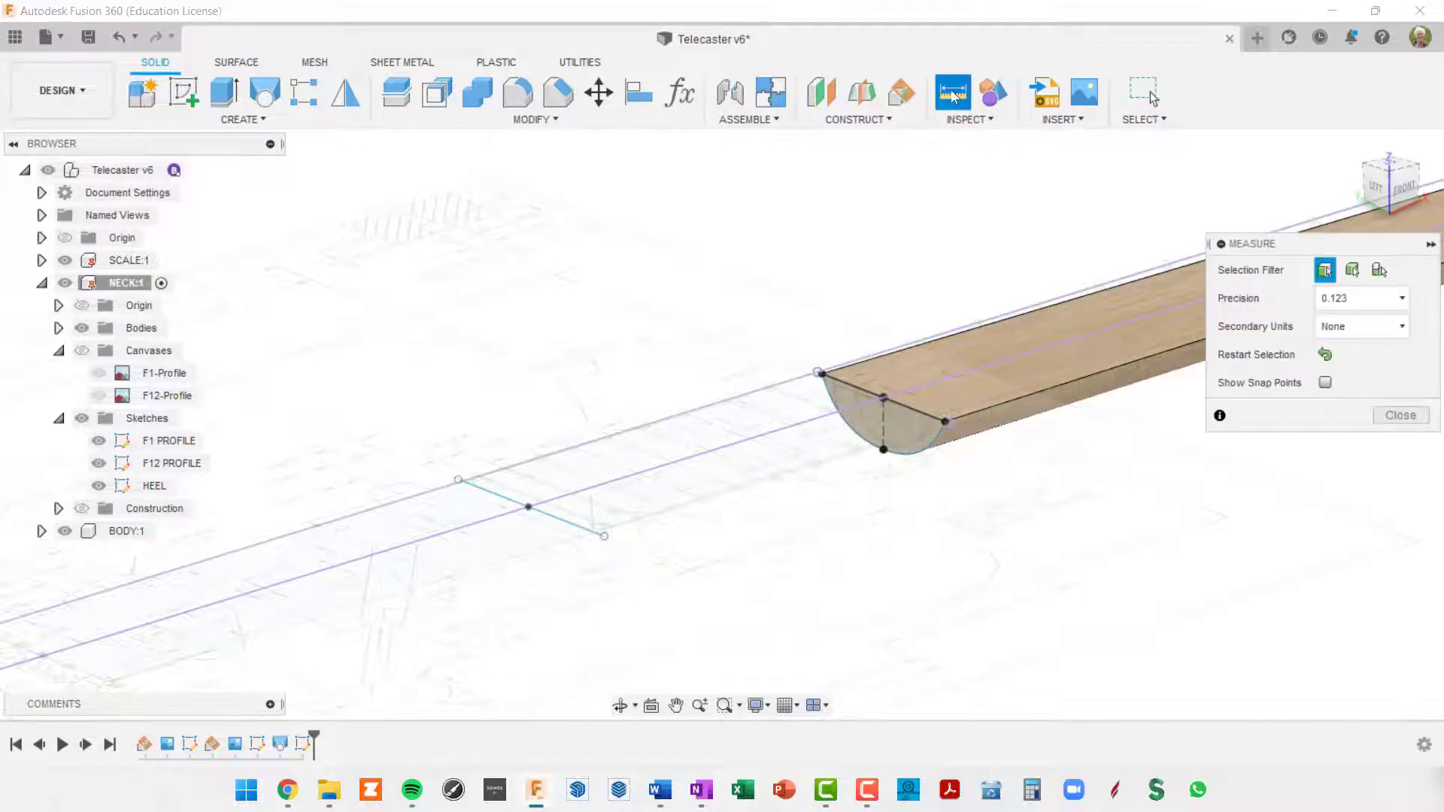
{"action": "left_click", "coordinate": [909, 409]}
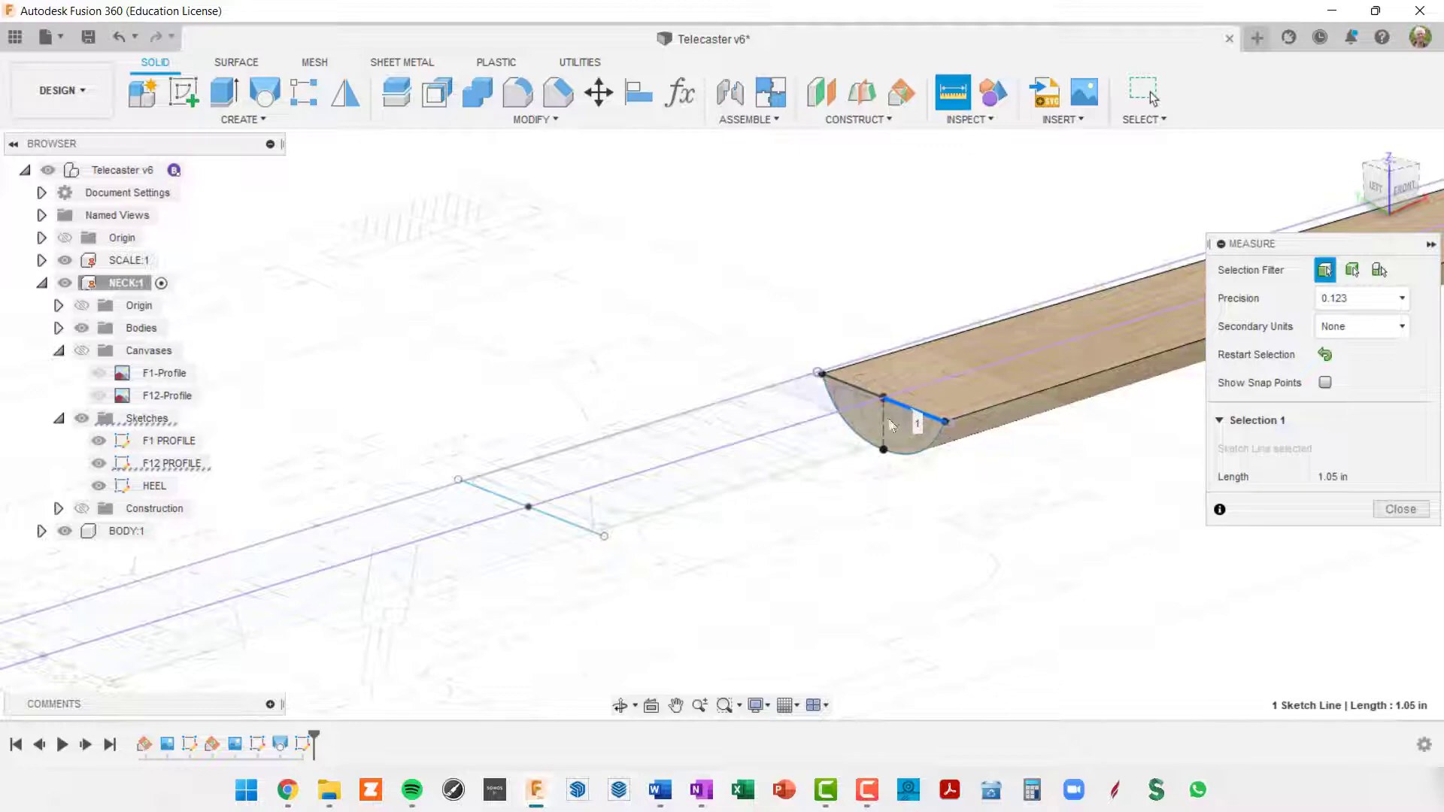
{"action": "left_click", "coordinate": [578, 532]}
{"action": "scroll", "coordinate": [707, 464], "scroll_direction": "up", "scroll_amount": 2}
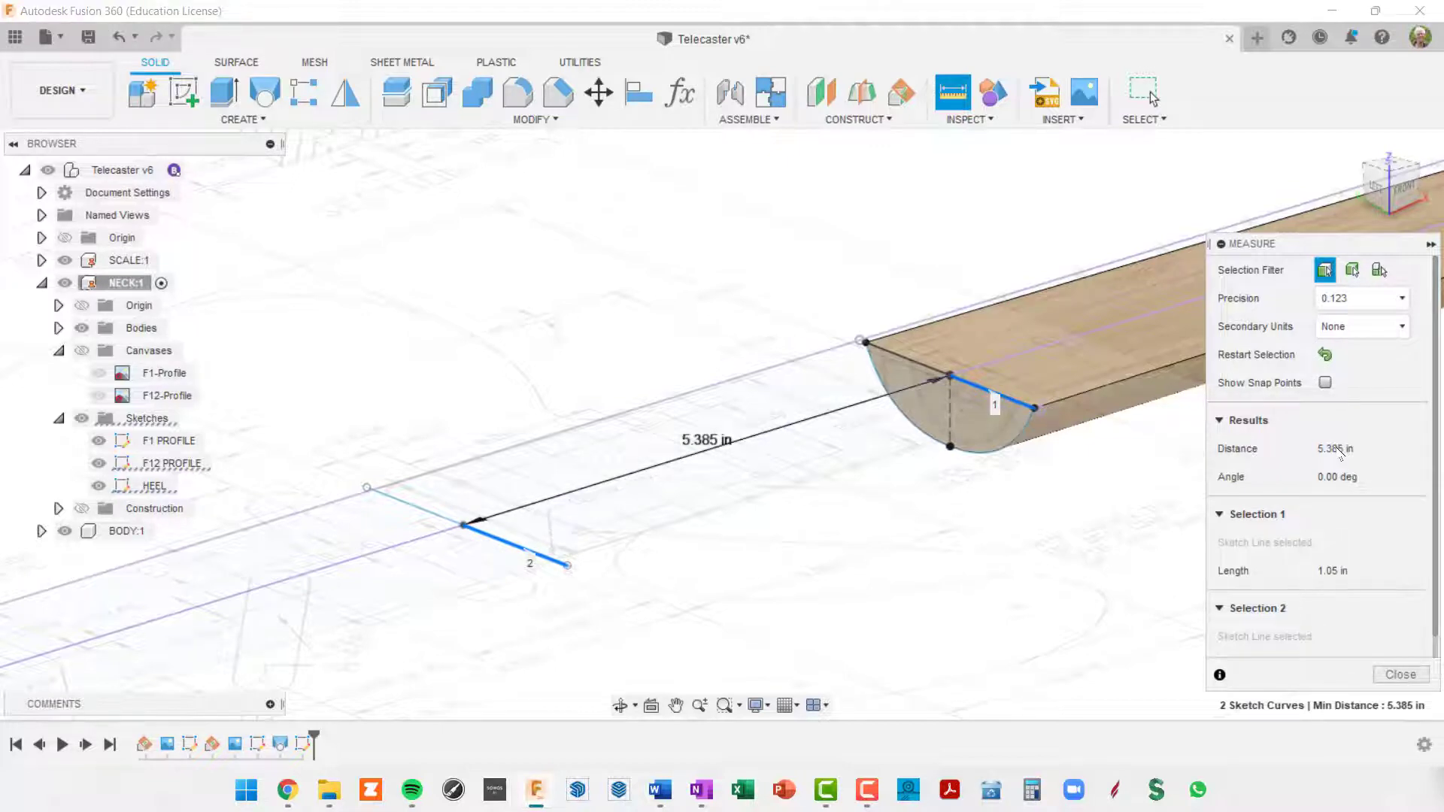
{"action": "left_click", "coordinate": [1401, 674]}
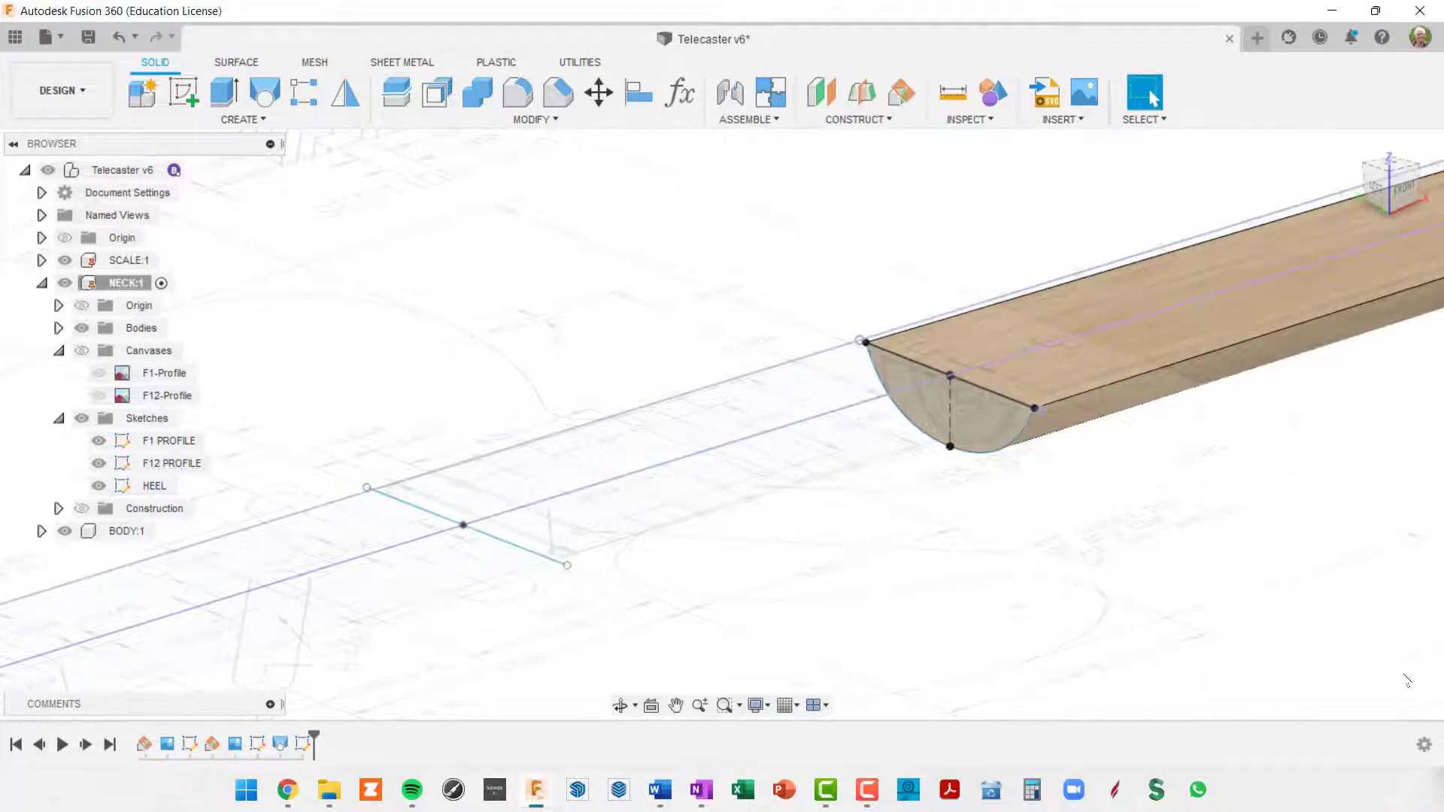
Extend the neck body to the heel line by offsetting its end face at the F12 profile 5.385 in
{"action": "left_click", "coordinate": [436, 93]}
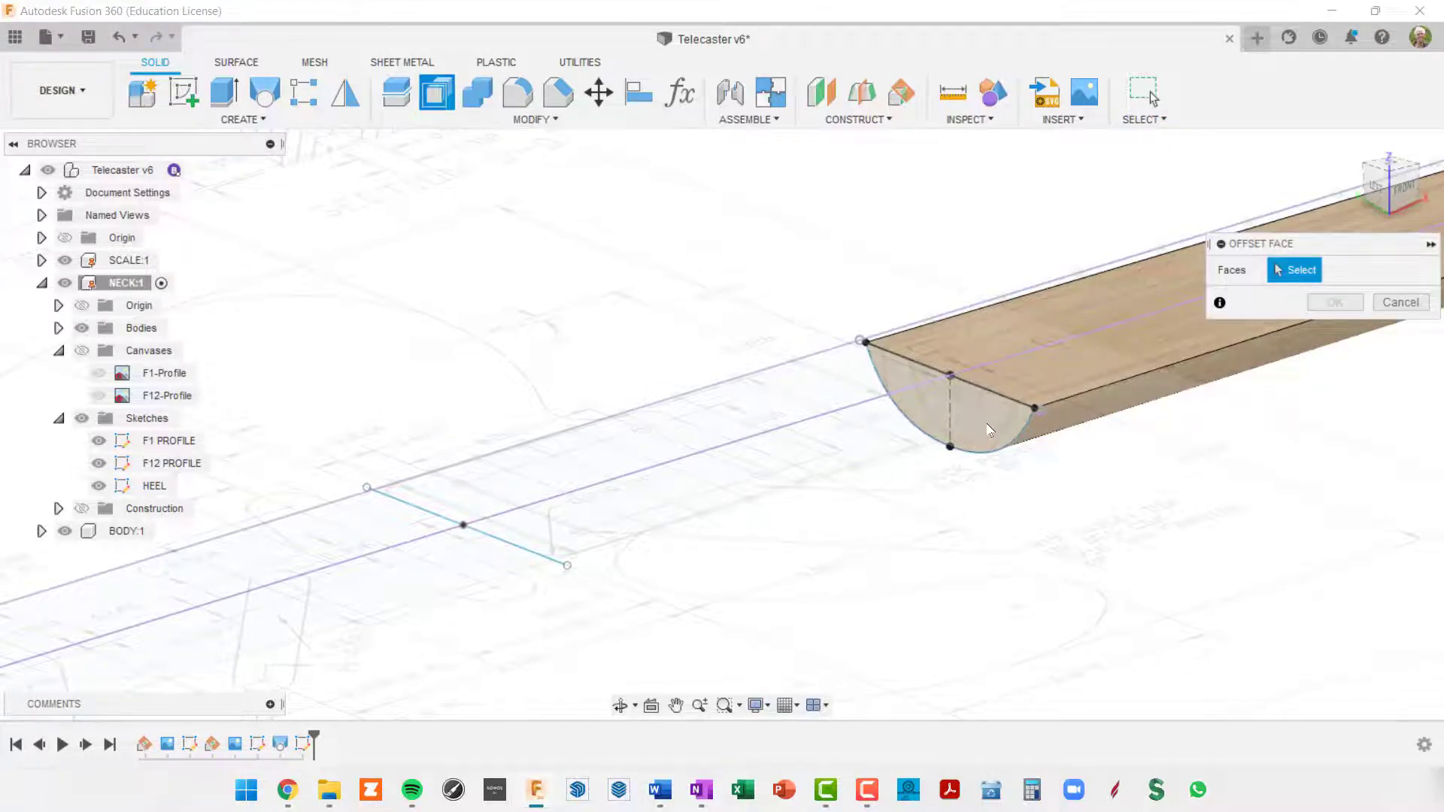
{"action": "left_click", "coordinate": [953, 440]}
{"action": "left_click_drag", "start_coordinate": [970, 428], "coordinate": [799, 489]}
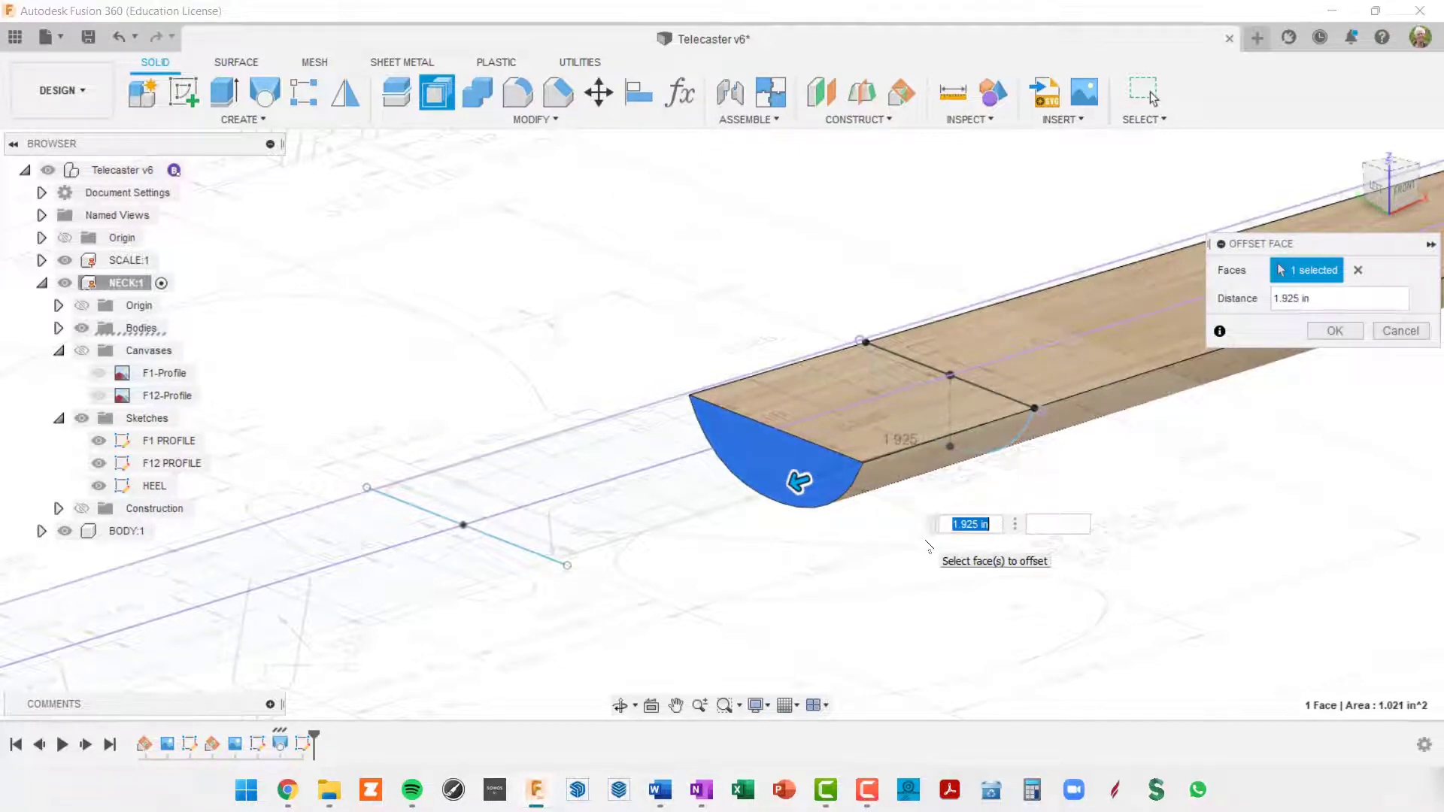
{"action": "type", "text": "5.385"}
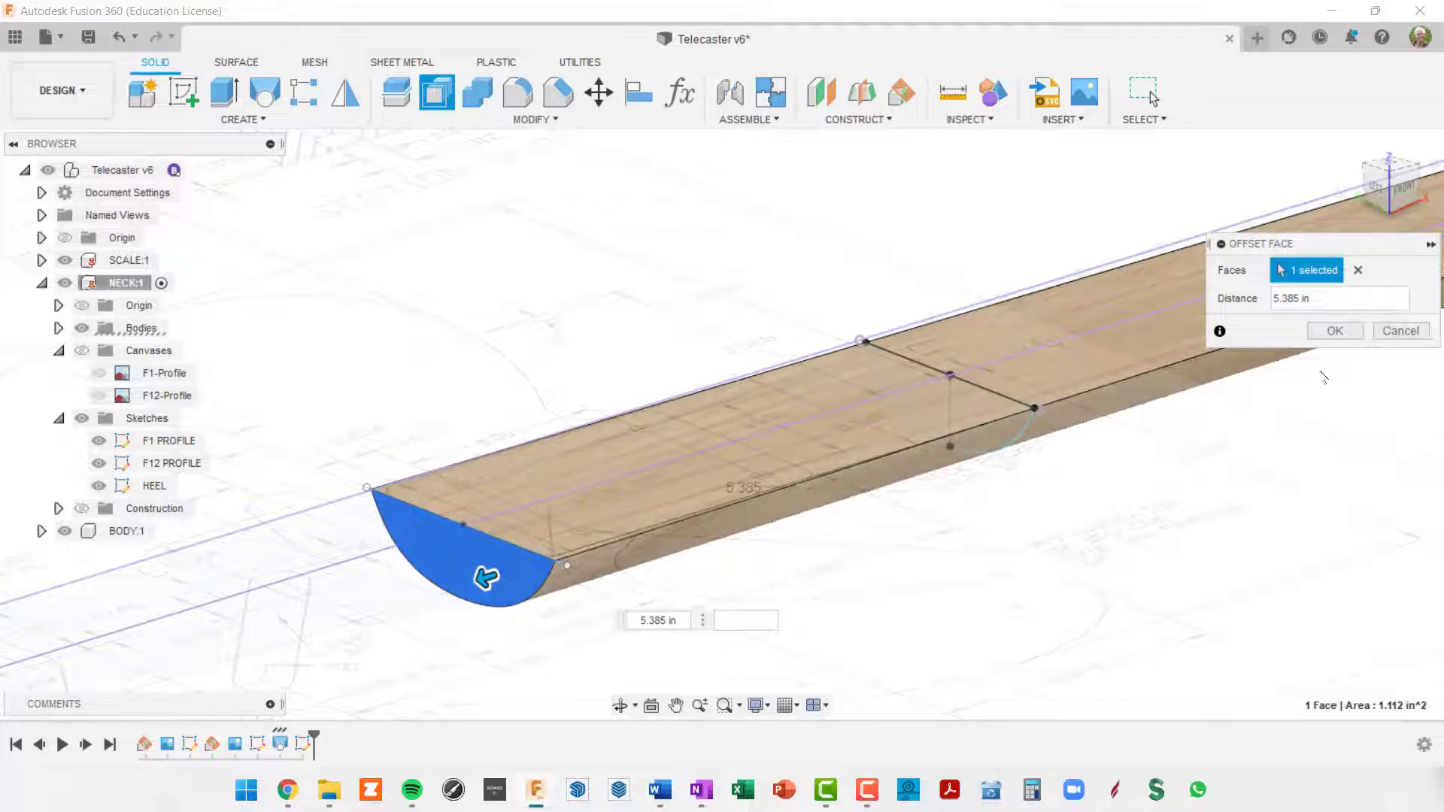
{"action": "left_click", "coordinate": [1353, 333]}
Examine from above how the extended neck's end and side edges line up with the neck pocket outline on the canvas
{"action": "scroll", "coordinate": [1140, 536], "scroll_direction": "down", "scroll_amount": 3}
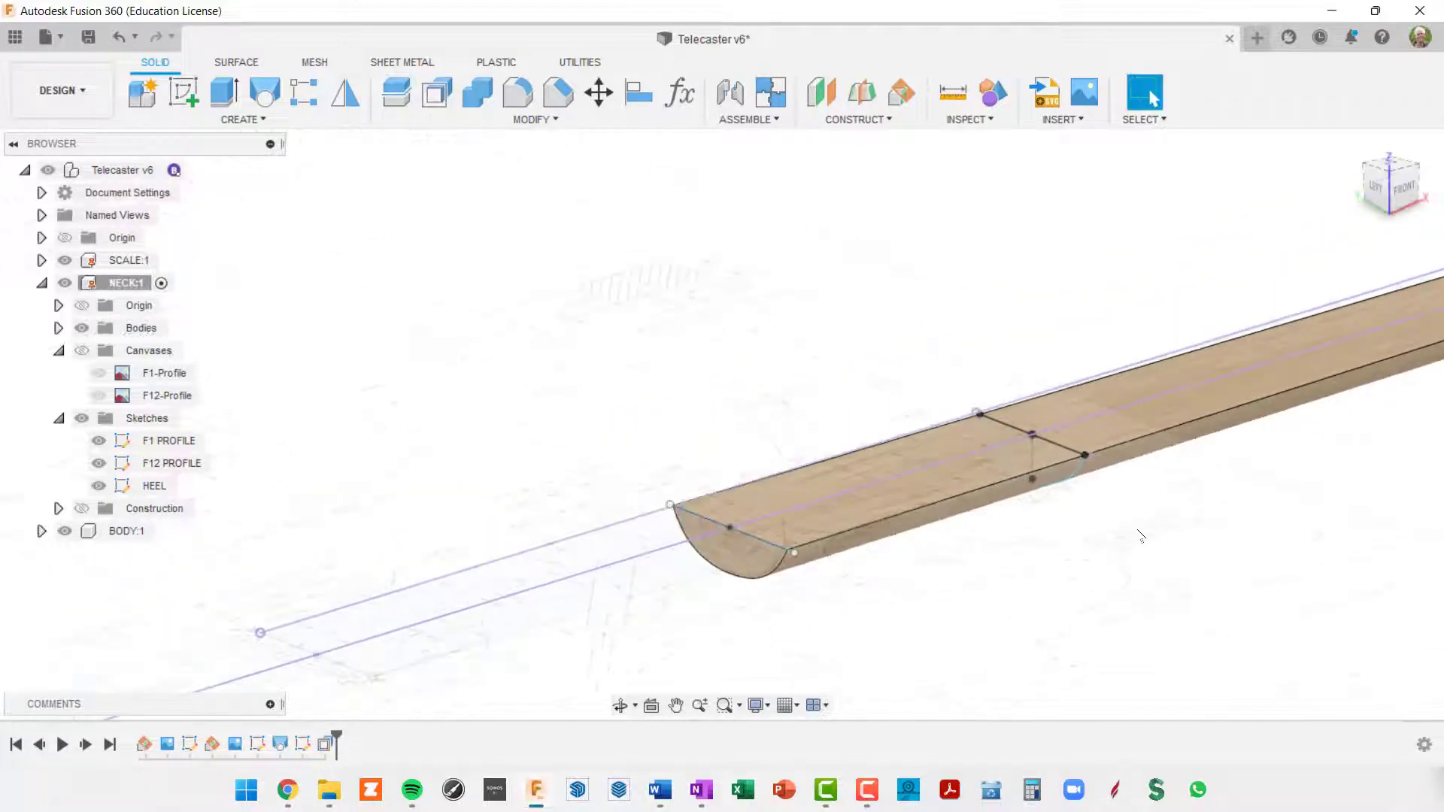
{"action": "middle_click_drag", "start_coordinate": [1143, 515], "coordinate": [1061, 557], "text": "shift"}
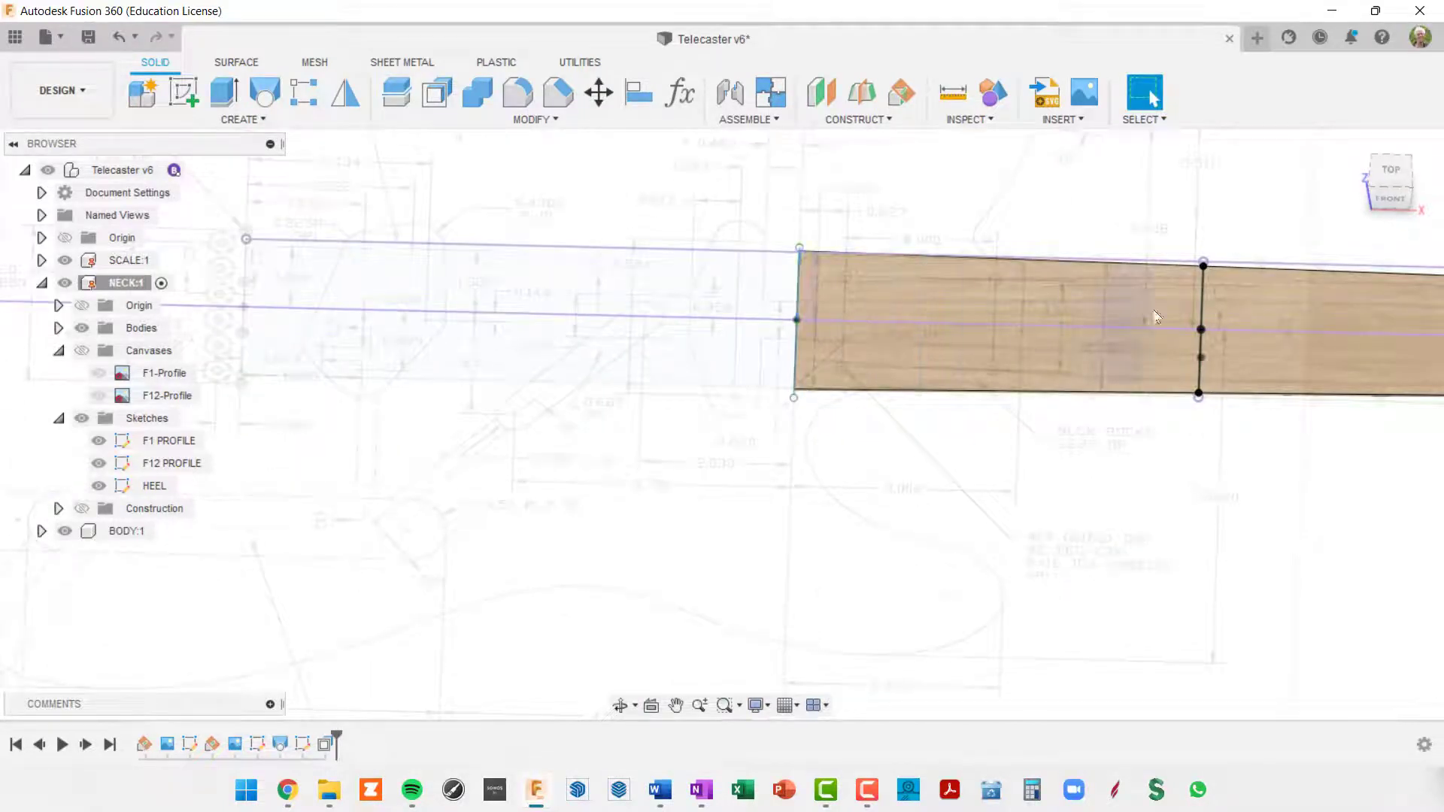
{"action": "left_click", "coordinate": [1393, 170]}
{"action": "middle_click_drag", "start_coordinate": [1301, 356], "coordinate": [1309, 534]}
{"action": "scroll", "coordinate": [1068, 399], "scroll_direction": "up", "scroll_amount": 5}
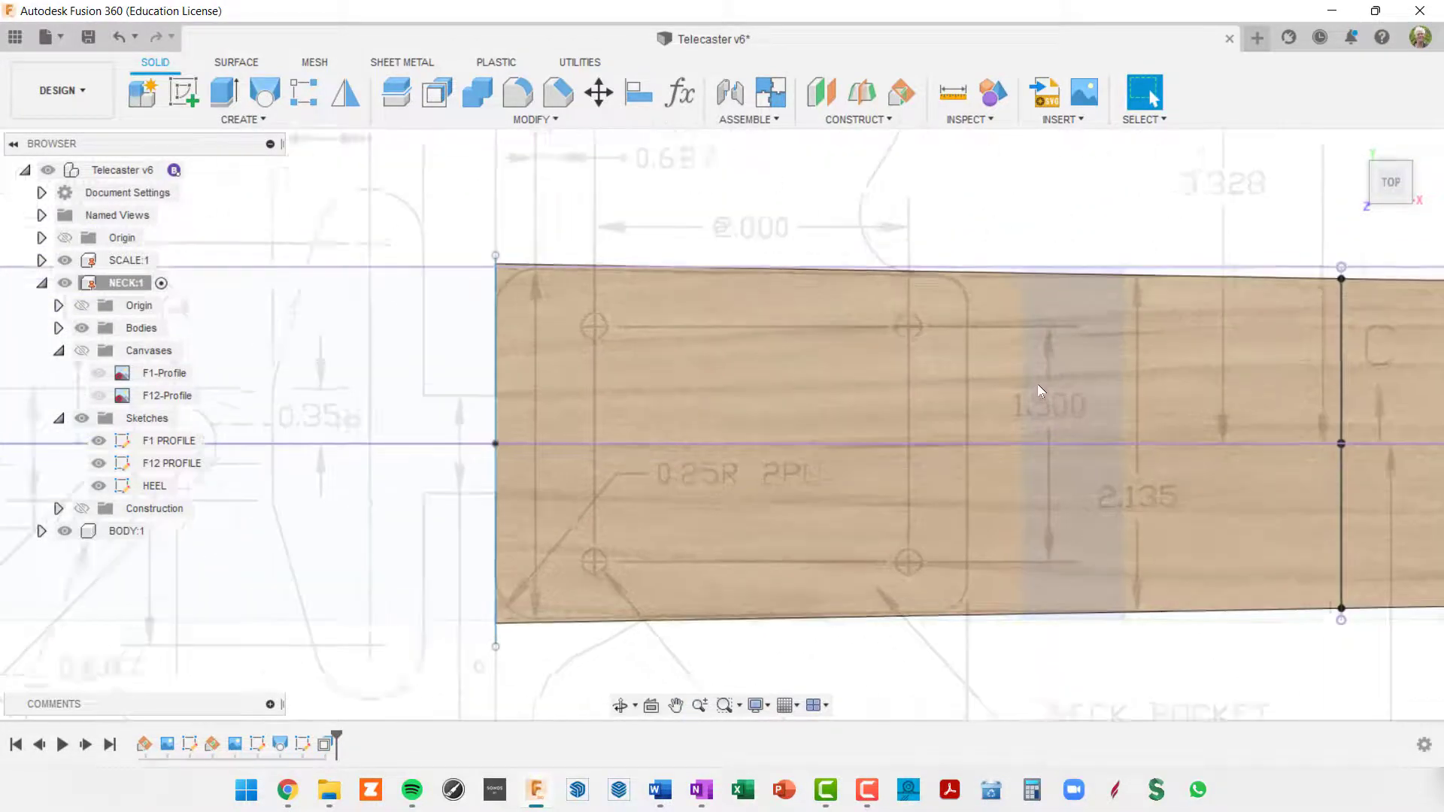
{"action": "scroll", "coordinate": [1037, 384], "scroll_direction": "up", "scroll_amount": 3}
{"action": "mouse_move", "coordinate": [1036, 384]}
{"action": "middle_mouse_down"}
{"action": "mouse_move", "coordinate": [1096, 333]}
{"action": "mouse_move", "coordinate": [1190, 317]}
{"action": "middle_mouse_up"}
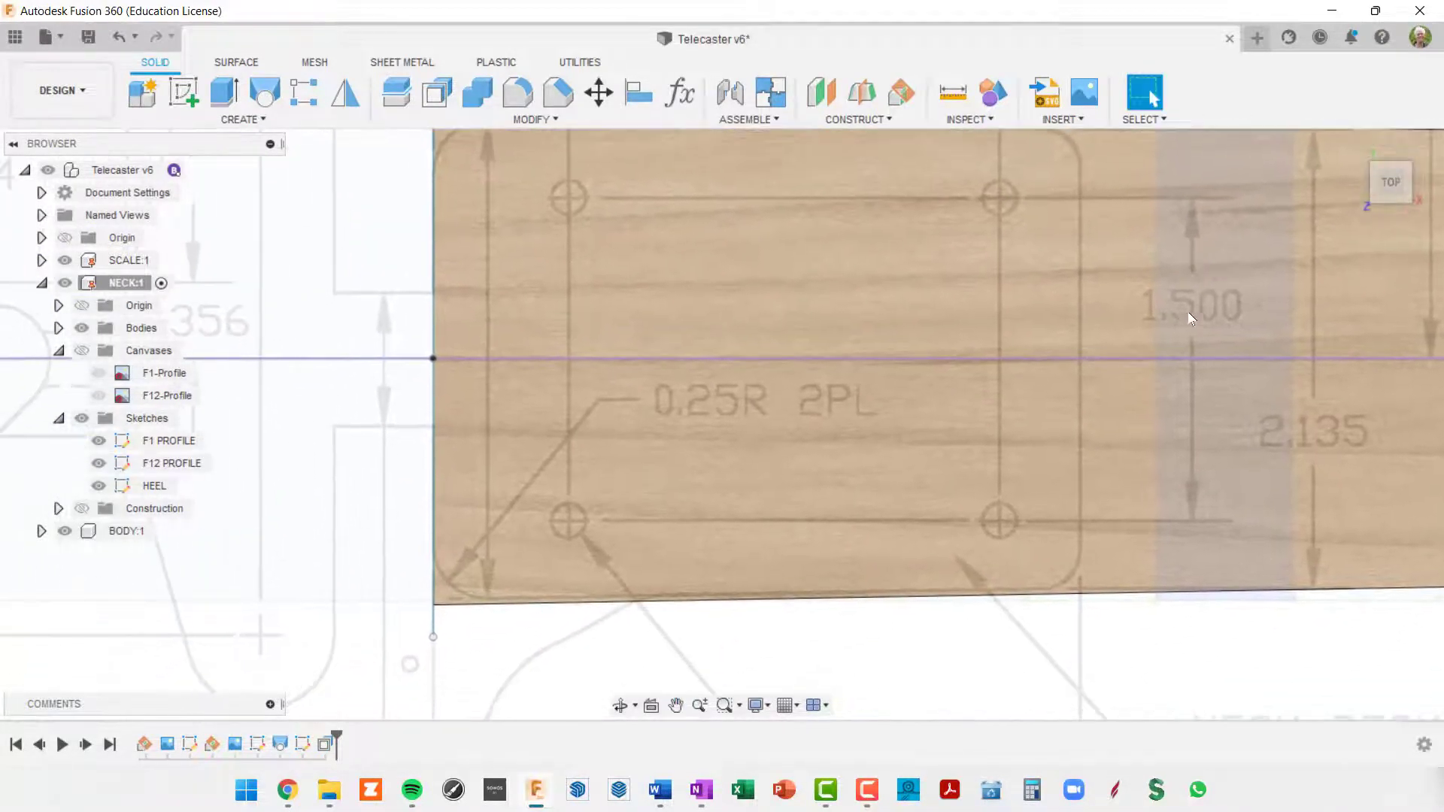
{"action": "scroll", "coordinate": [1032, 606], "scroll_direction": "up", "scroll_amount": 3}
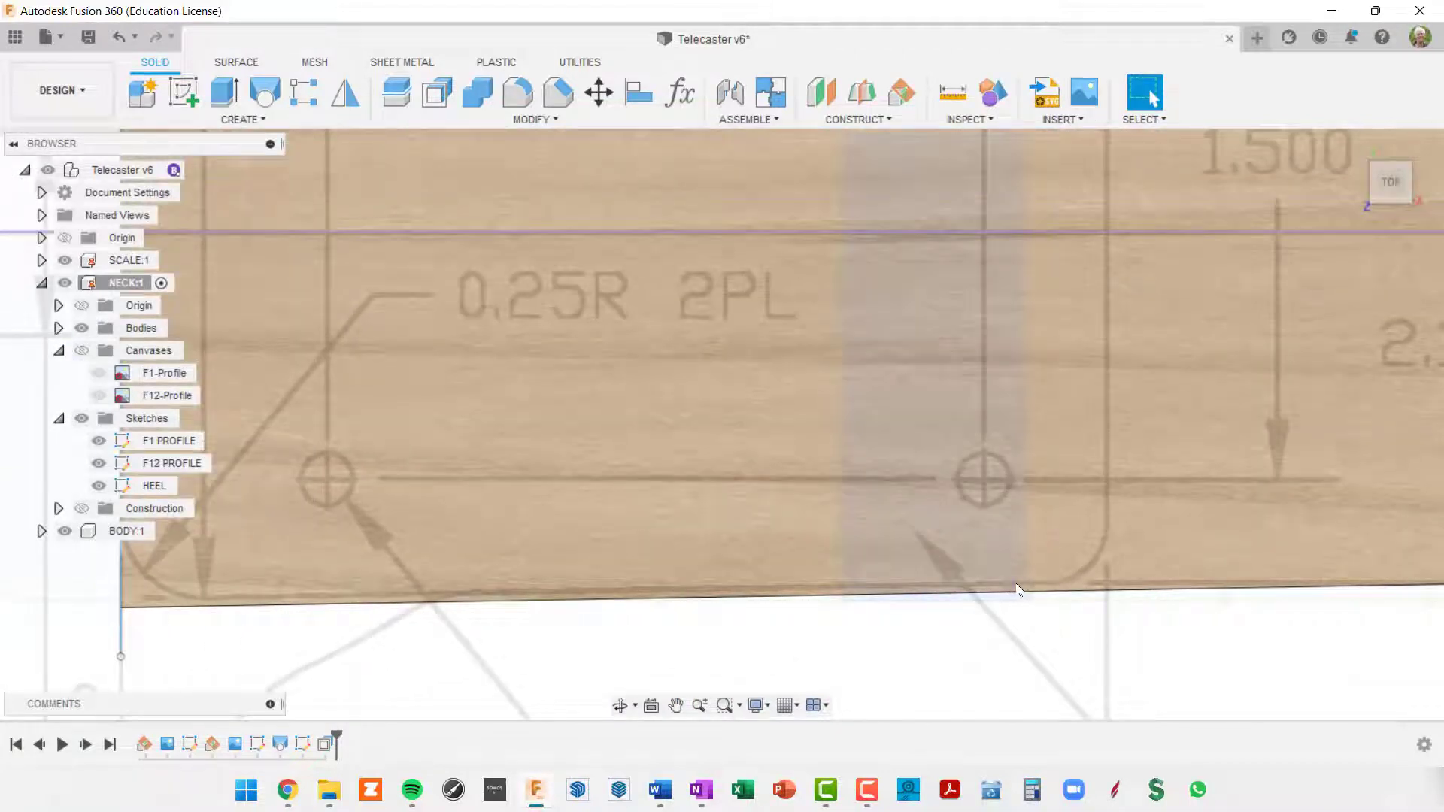
{"action": "scroll", "coordinate": [1030, 590], "scroll_direction": "down", "scroll_amount": 2}
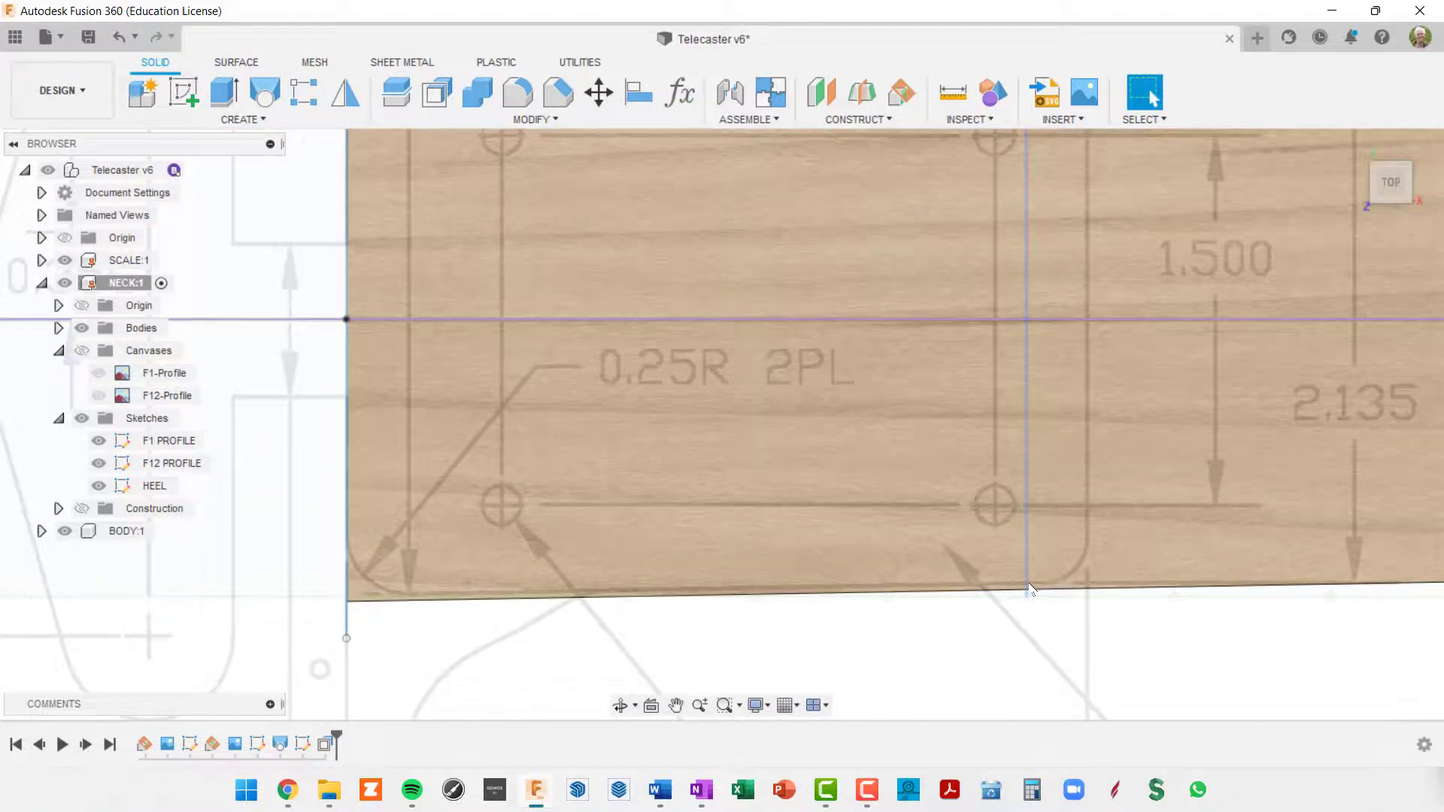
{"action": "scroll", "coordinate": [1030, 590], "scroll_direction": "down", "scroll_amount": 2}
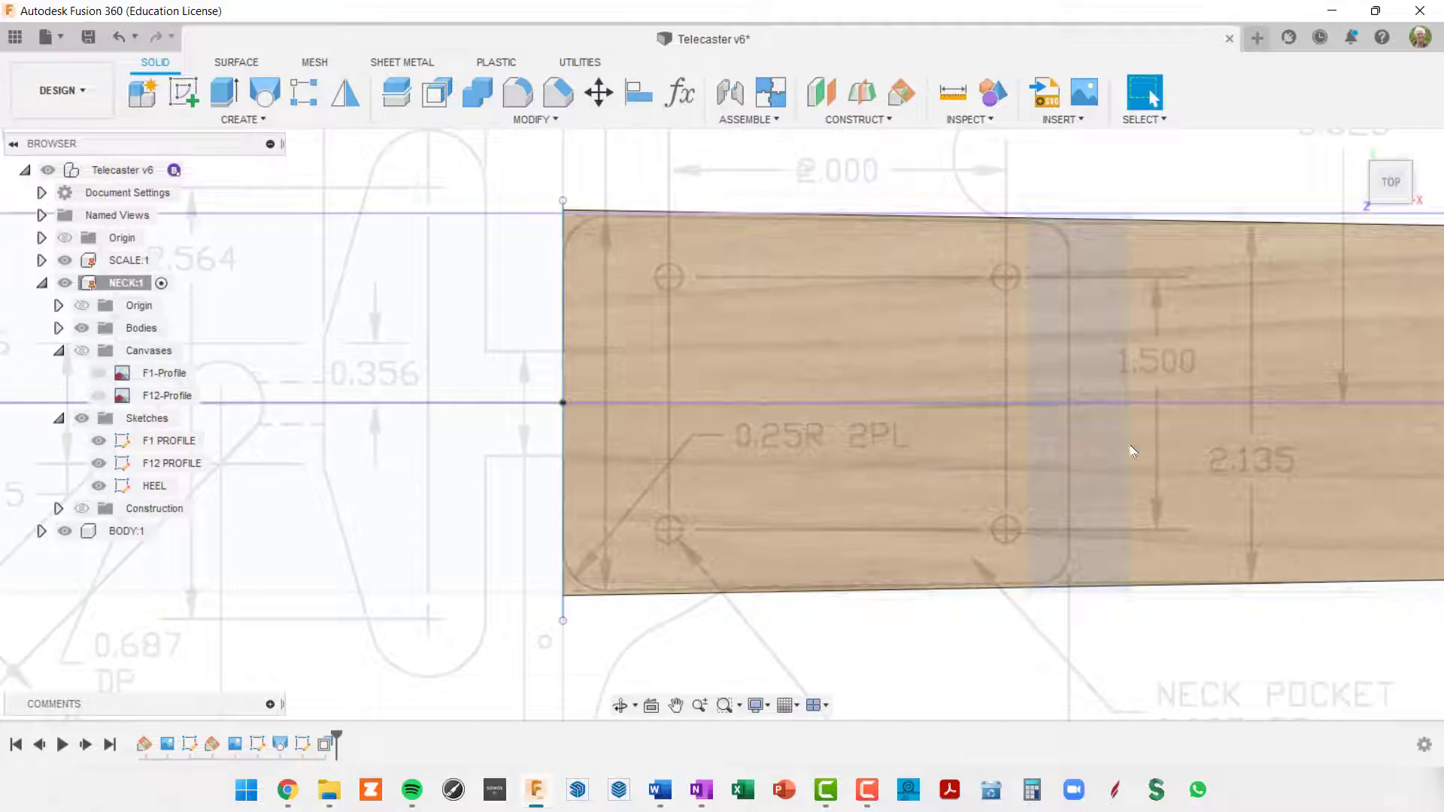
{"action": "scroll", "coordinate": [919, 444], "scroll_direction": "down", "scroll_amount": 5}
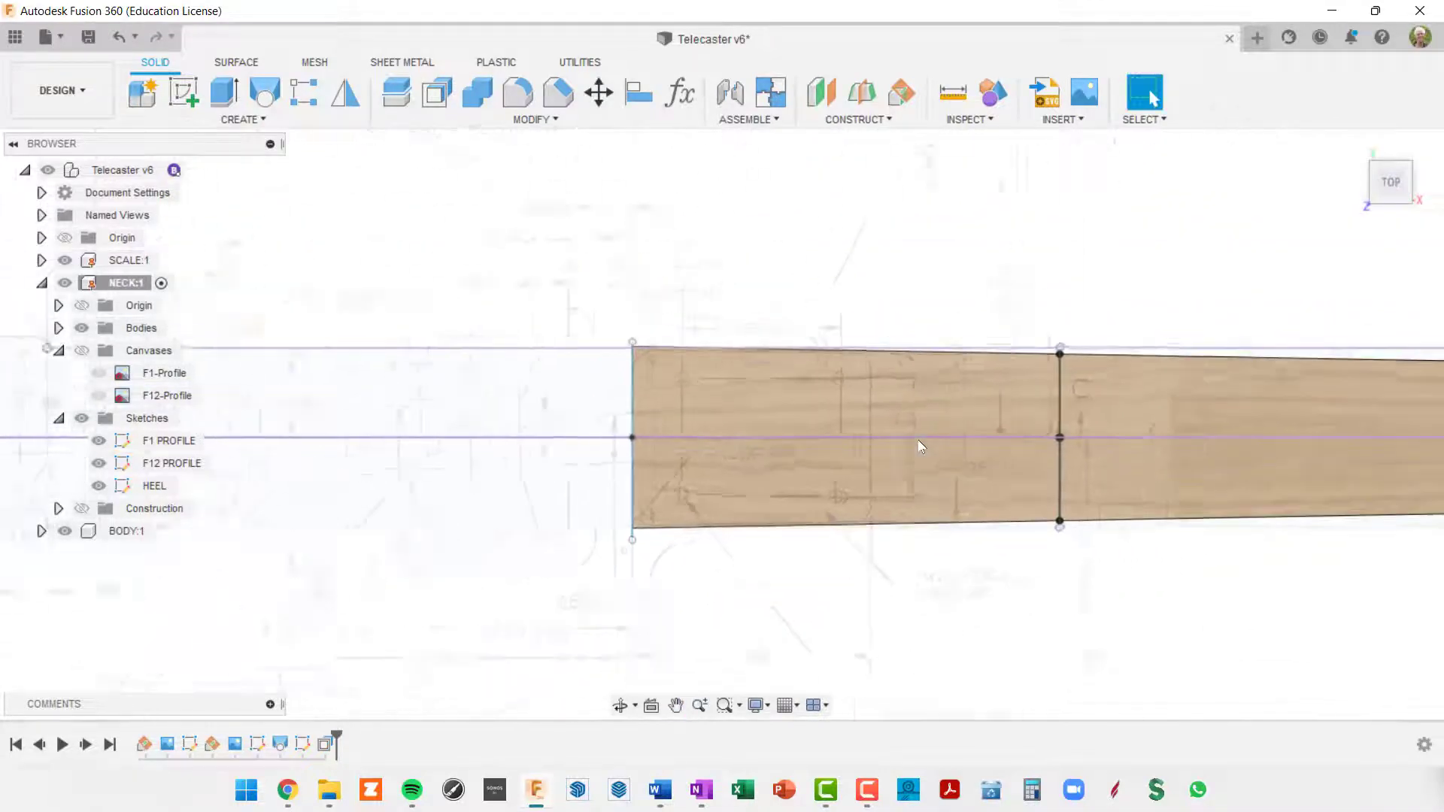
{"action": "scroll", "coordinate": [920, 444], "scroll_direction": "down", "scroll_amount": 2}
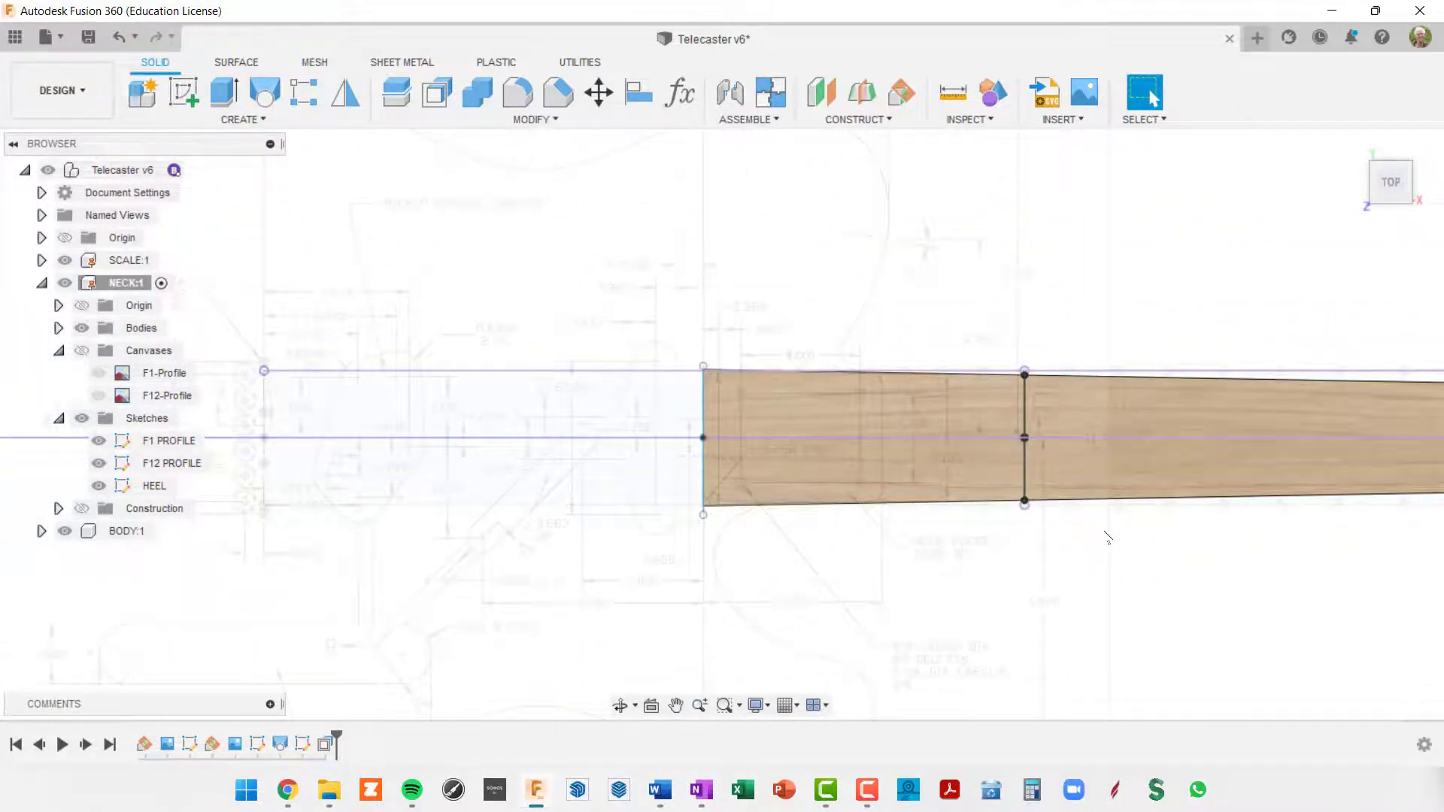
Open the neck's F12 PROFILE sketch for editing and hide the F1 PROFILE sketch
{"action": "middle_click_drag", "start_coordinate": [1106, 539], "coordinate": [1158, 364], "text": "shift"}
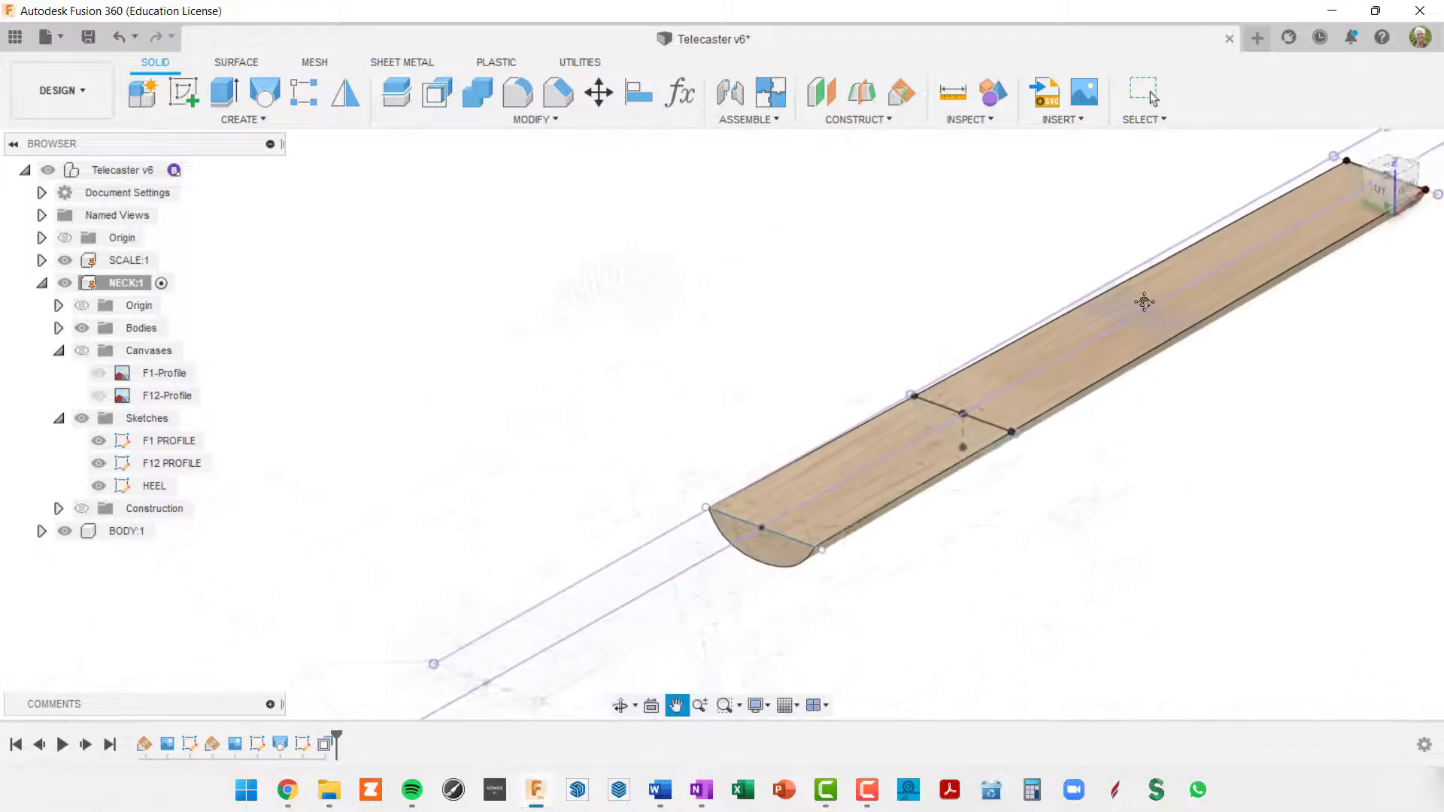
{"action": "scroll", "coordinate": [975, 399], "scroll_direction": "up", "scroll_amount": 3}
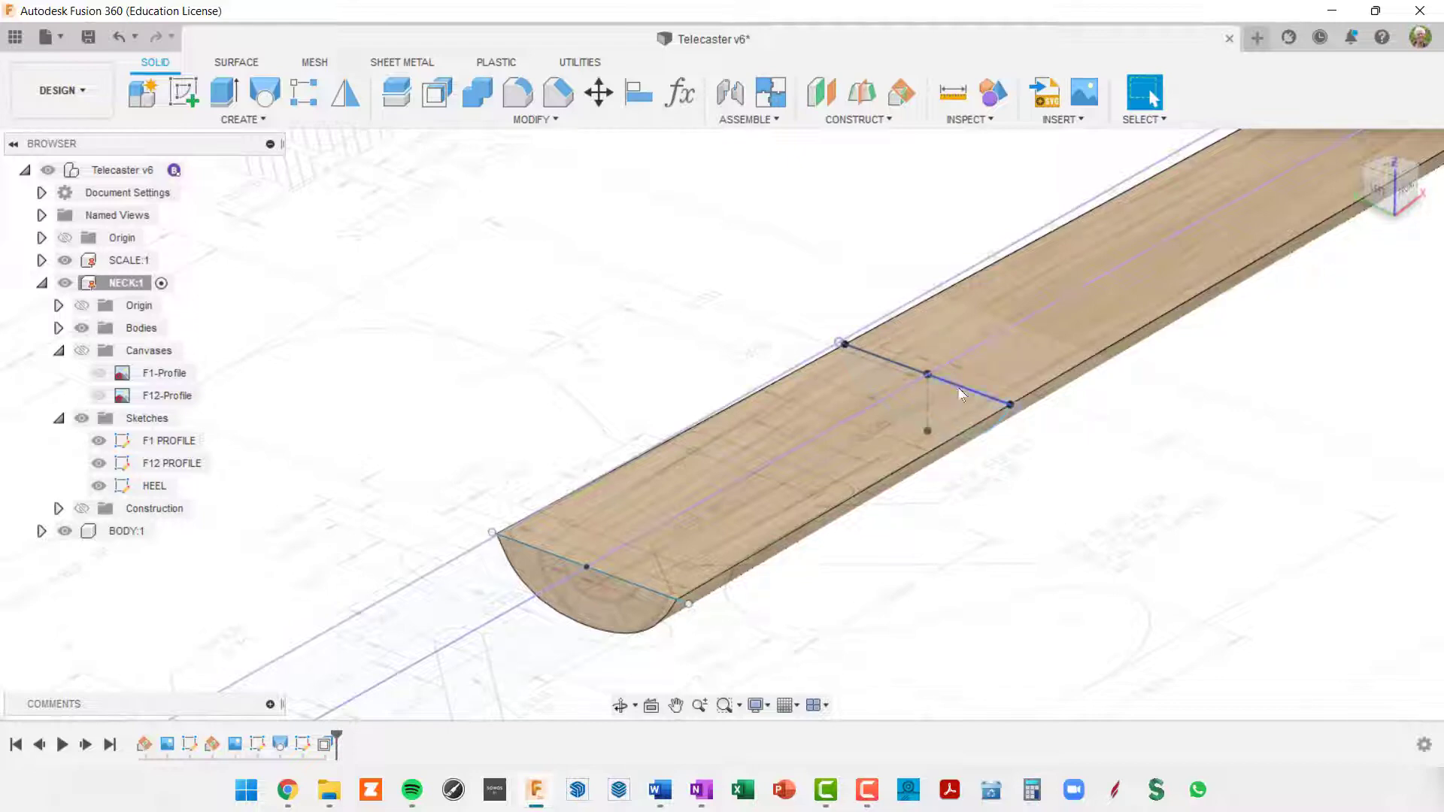
{"action": "scroll", "coordinate": [977, 391], "scroll_direction": "down", "scroll_amount": 5}
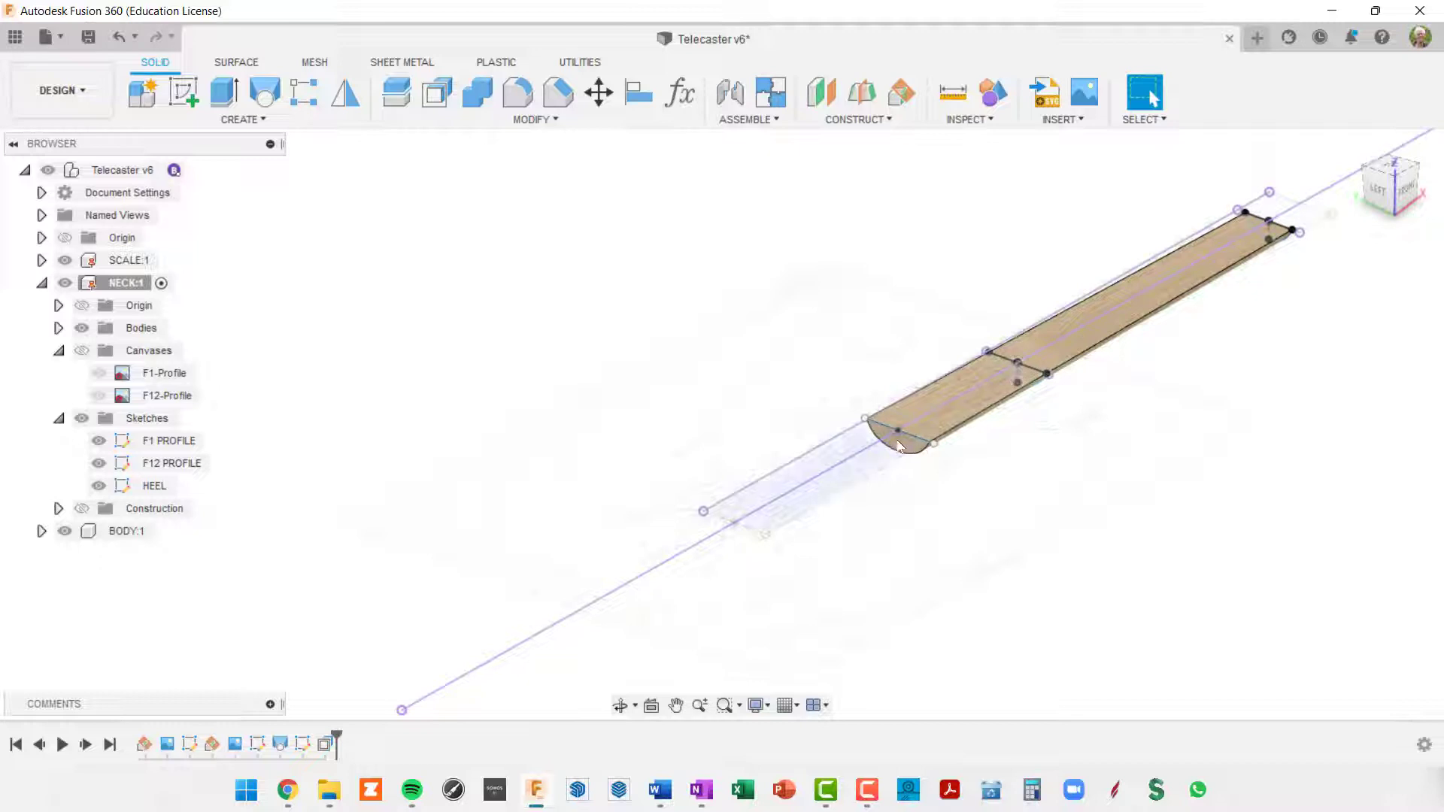
{"action": "scroll", "coordinate": [908, 449], "scroll_direction": "up", "scroll_amount": 3}
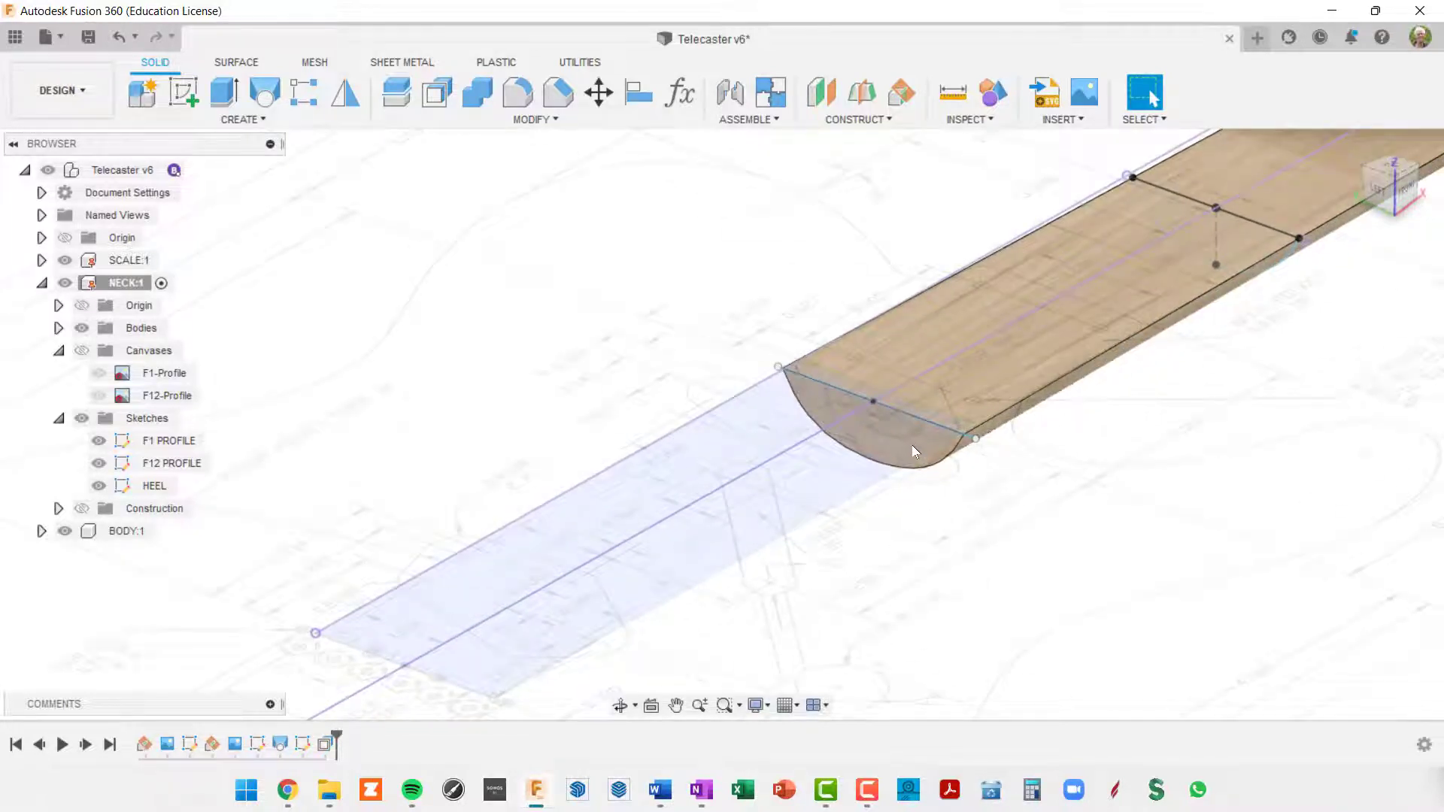
{"action": "scroll", "coordinate": [914, 449], "scroll_direction": "down", "scroll_amount": 4}
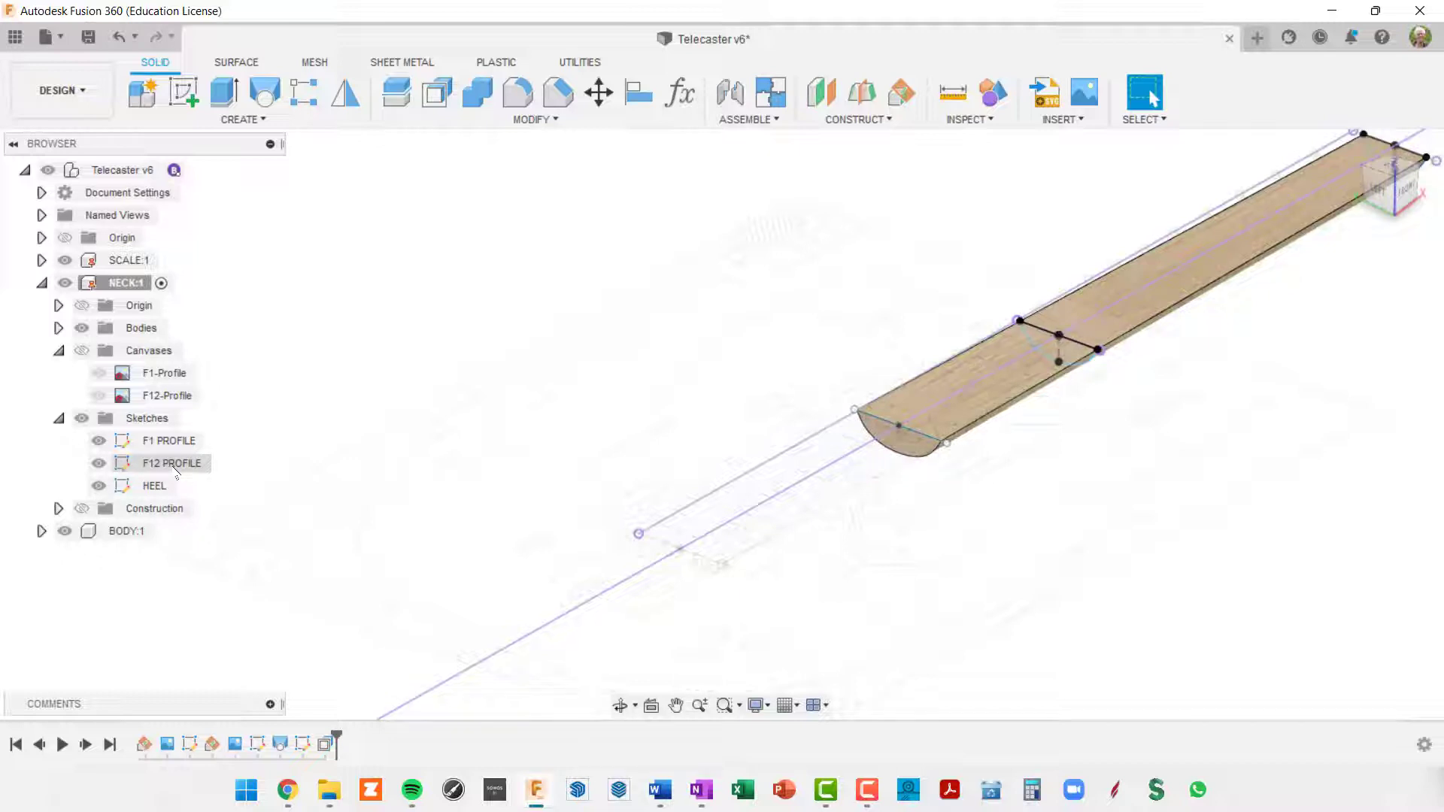
{"action": "left_click", "coordinate": [120, 466]}
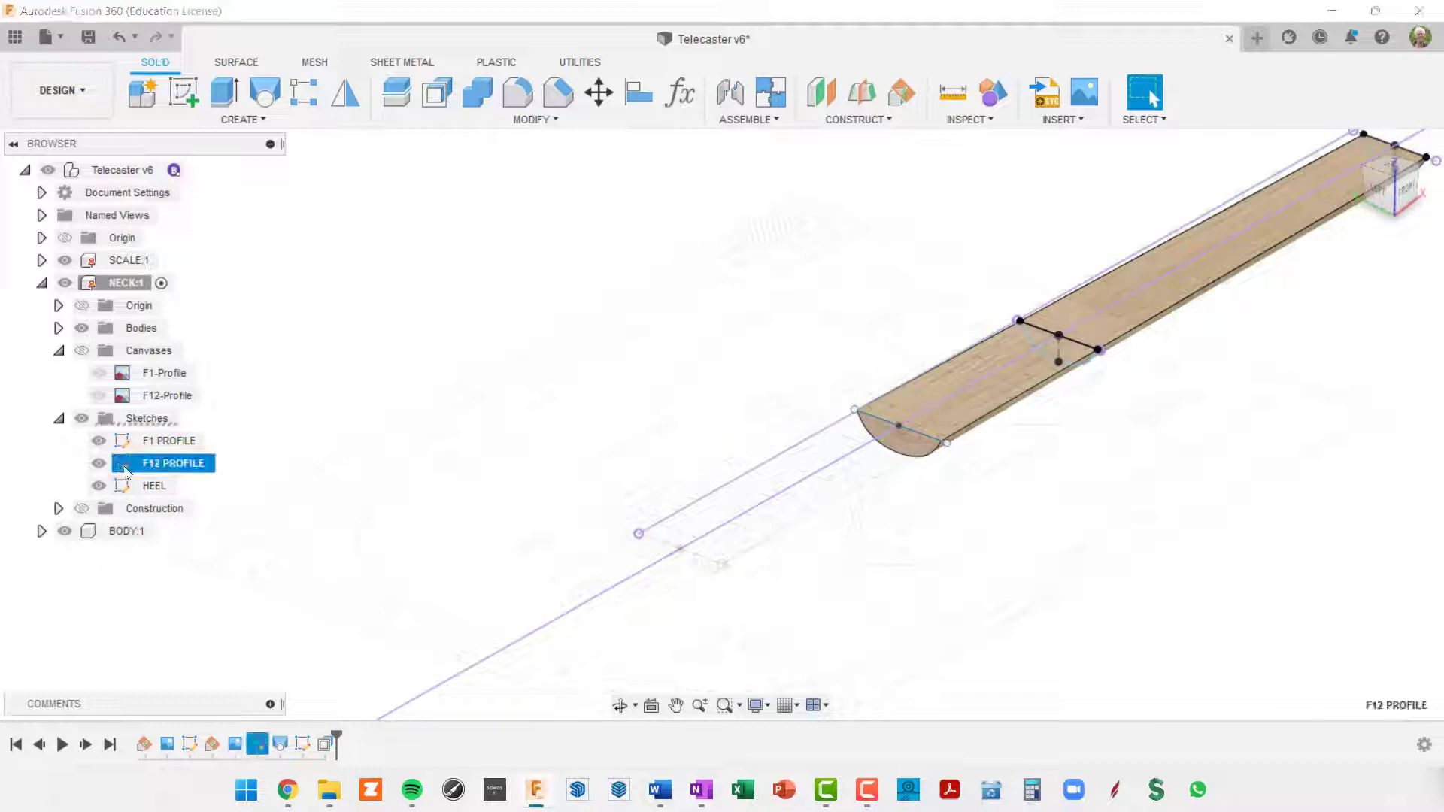
{"action": "right_click", "coordinate": [127, 470]}
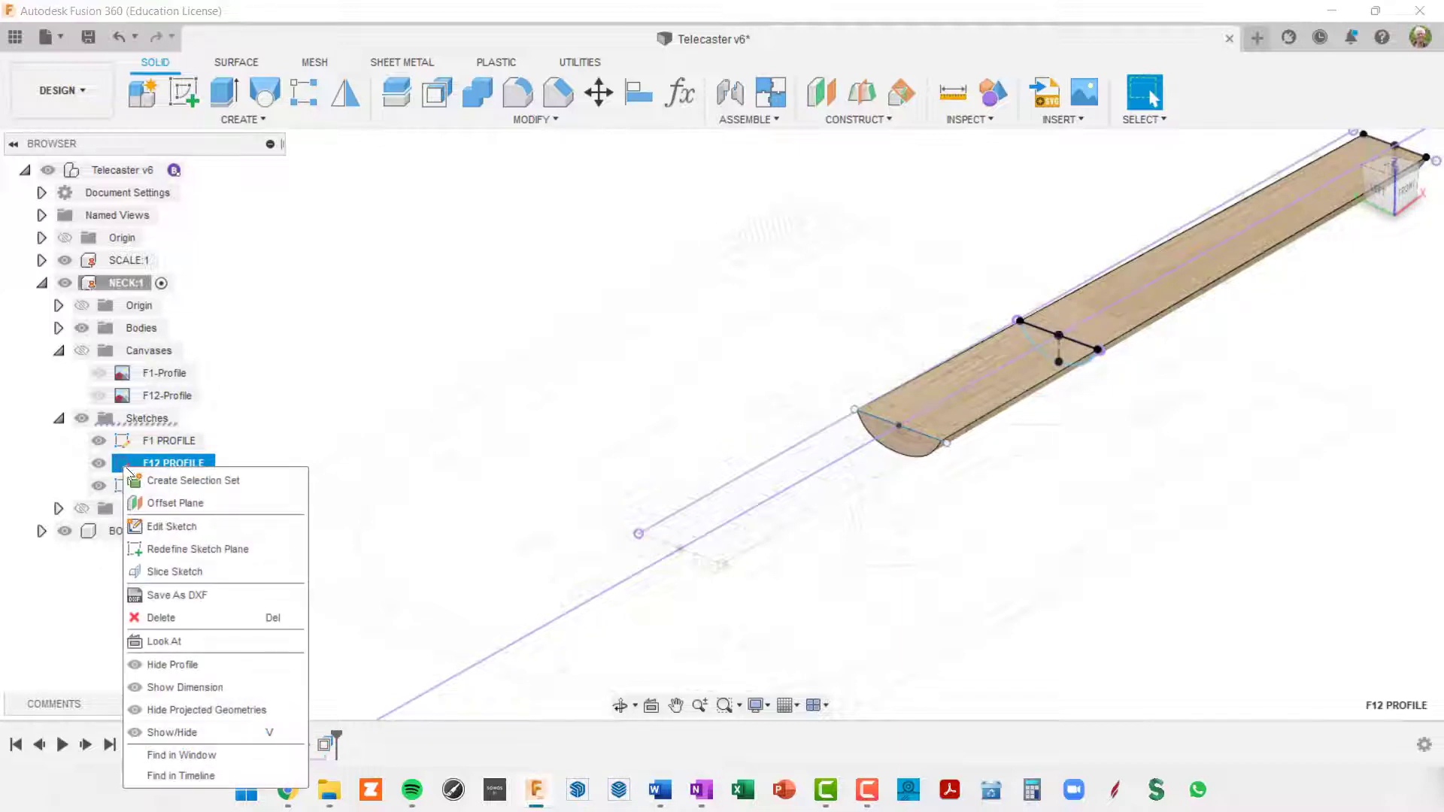
{"action": "left_click", "coordinate": [170, 526]}
{"action": "scroll", "coordinate": [835, 402], "scroll_direction": "up", "scroll_amount": 9}
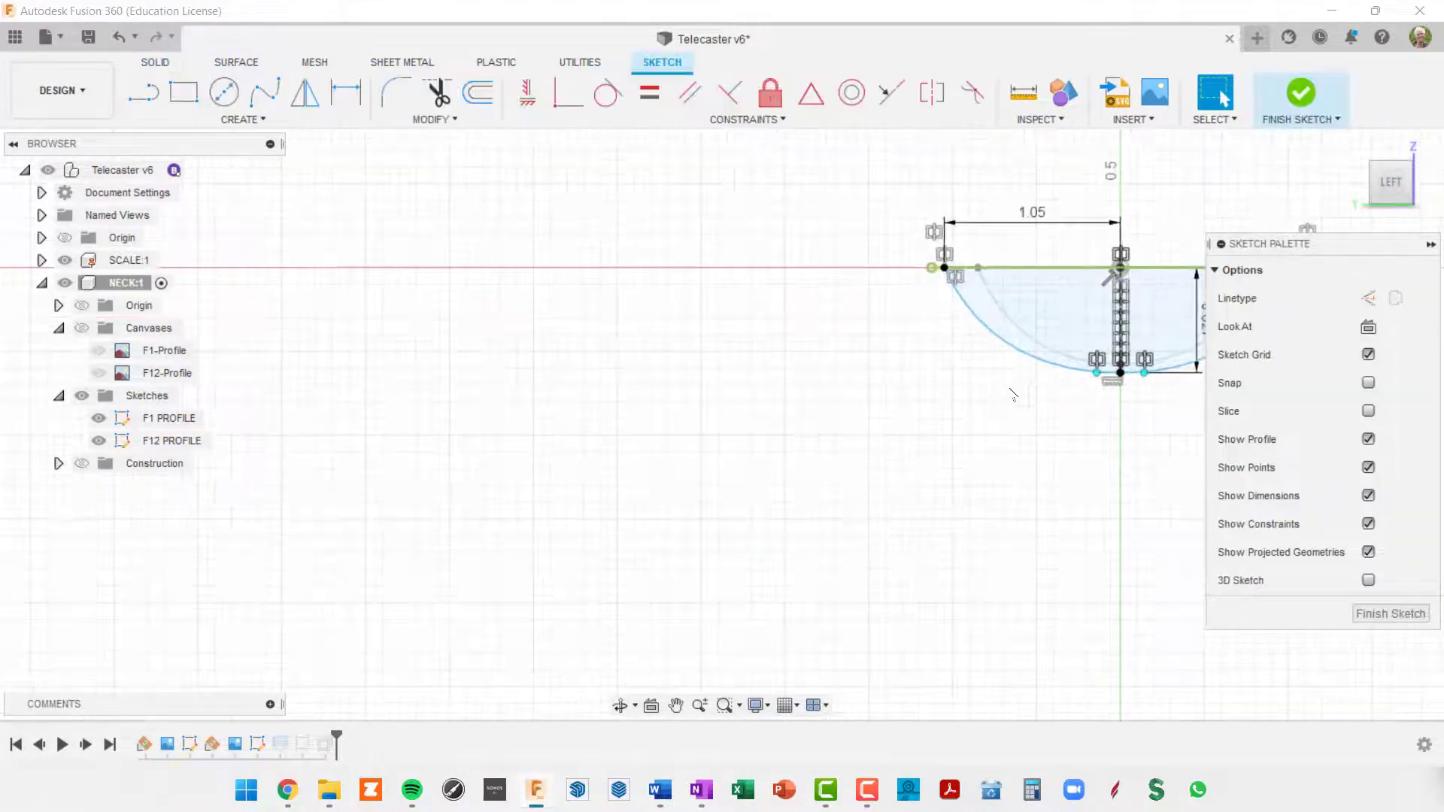
{"action": "mouse_move", "coordinate": [1000, 389]}
{"action": "middle_mouse_down"}
{"action": "mouse_move", "coordinate": [764, 428]}
{"action": "mouse_move", "coordinate": [677, 470]}
{"action": "middle_mouse_up"}
{"action": "scroll", "coordinate": [720, 474], "scroll_direction": "up", "scroll_amount": 1}
{"action": "scroll", "coordinate": [1012, 447], "scroll_direction": "up", "scroll_amount": 3}
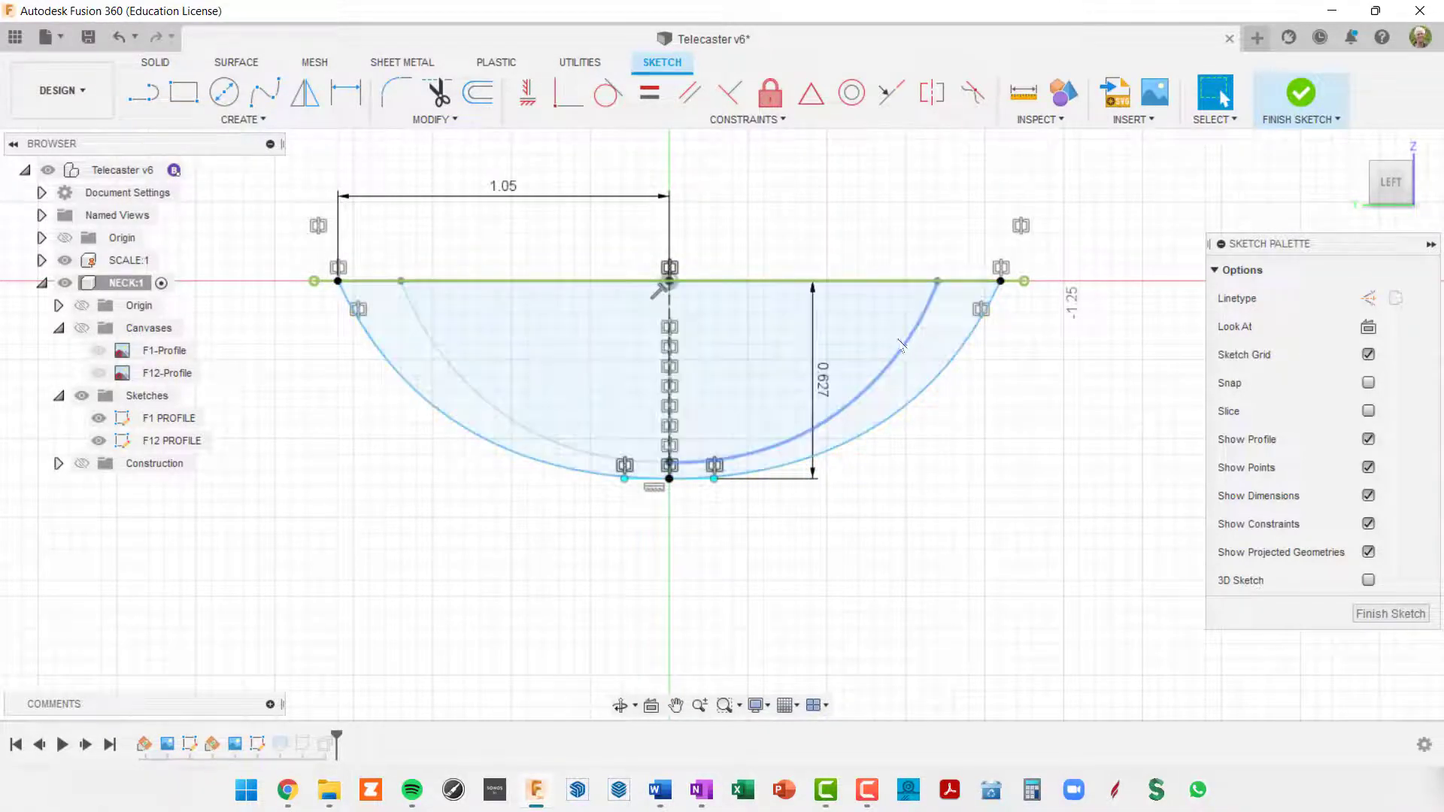
{"action": "left_click", "coordinate": [114, 420]}
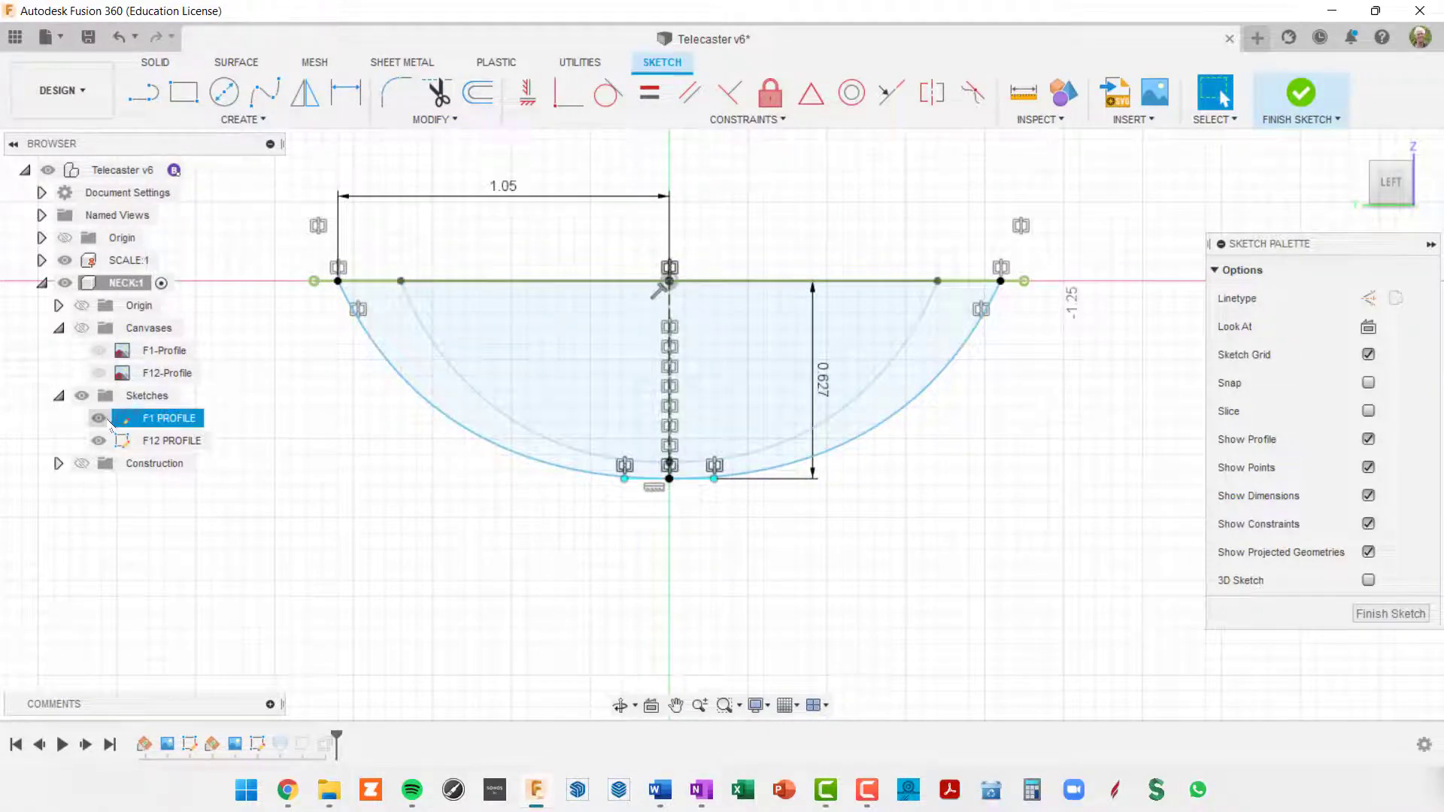
{"action": "left_click", "coordinate": [100, 419]}
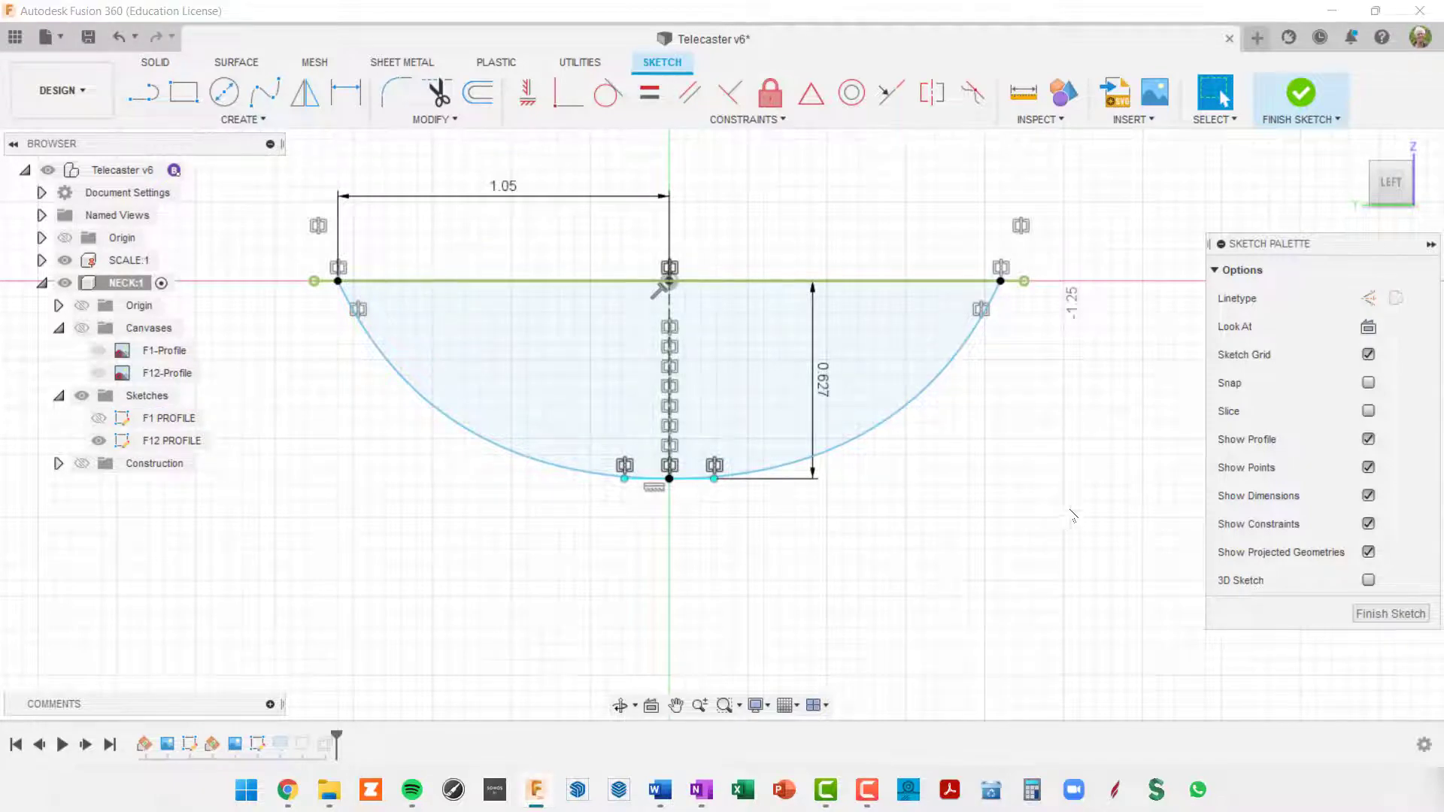
Set the F12 profile's half-width dimension to 1.04 in and finish the sketch
{"action": "mouse_move", "coordinate": [1073, 516]}
{"action": "middle_mouse_down"}
{"action": "mouse_move", "coordinate": [1109, 577]}
{"action": "mouse_move", "coordinate": [1148, 567]}
{"action": "middle_mouse_up"}
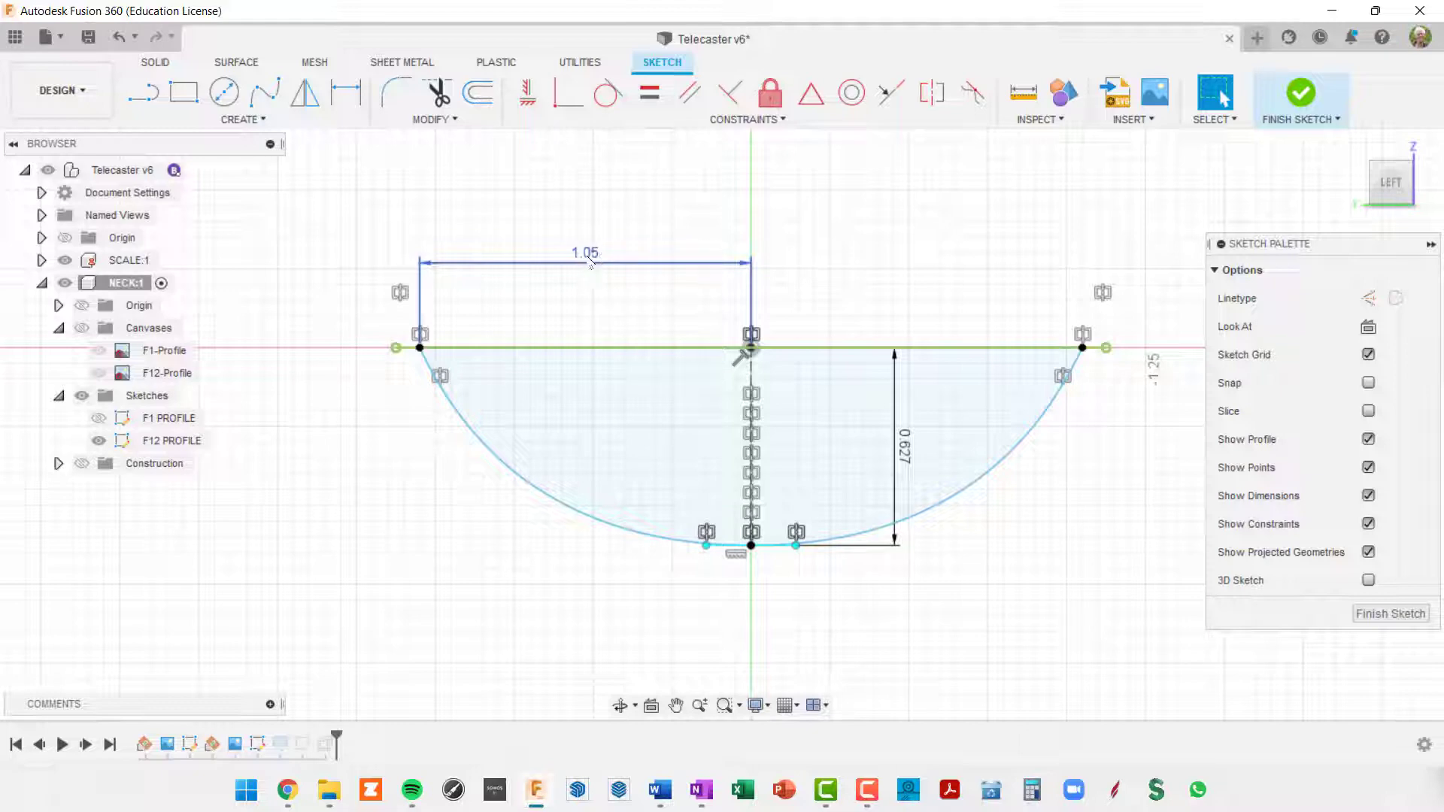
{"action": "double_click", "coordinate": [588, 256]}
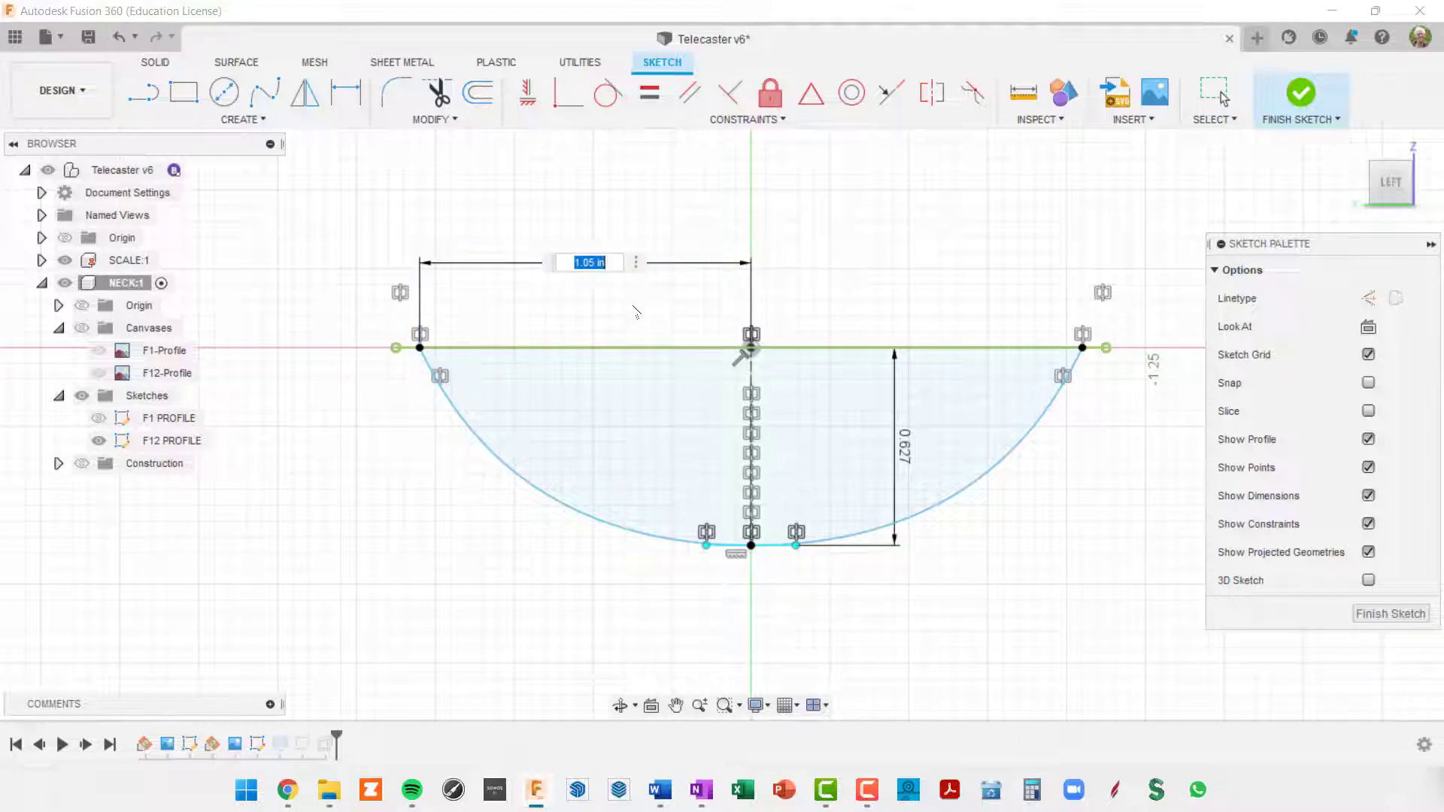
{"action": "key", "text": "Right"}
{"action": "key", "text": "BackSpace"}
{"action": "type", "text": "4"}
{"action": "key", "text": "Return"}
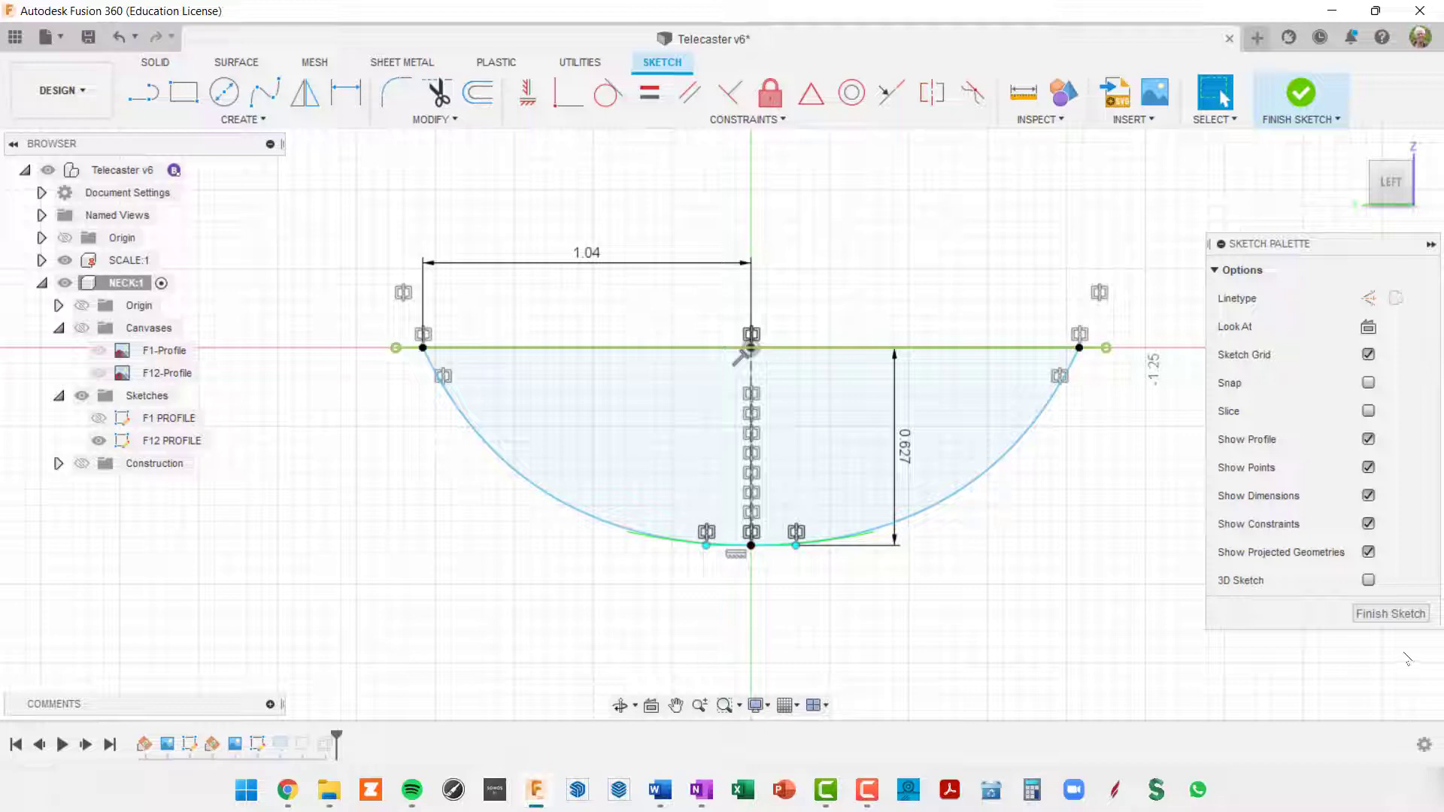
{"action": "left_click", "coordinate": [1386, 615]}
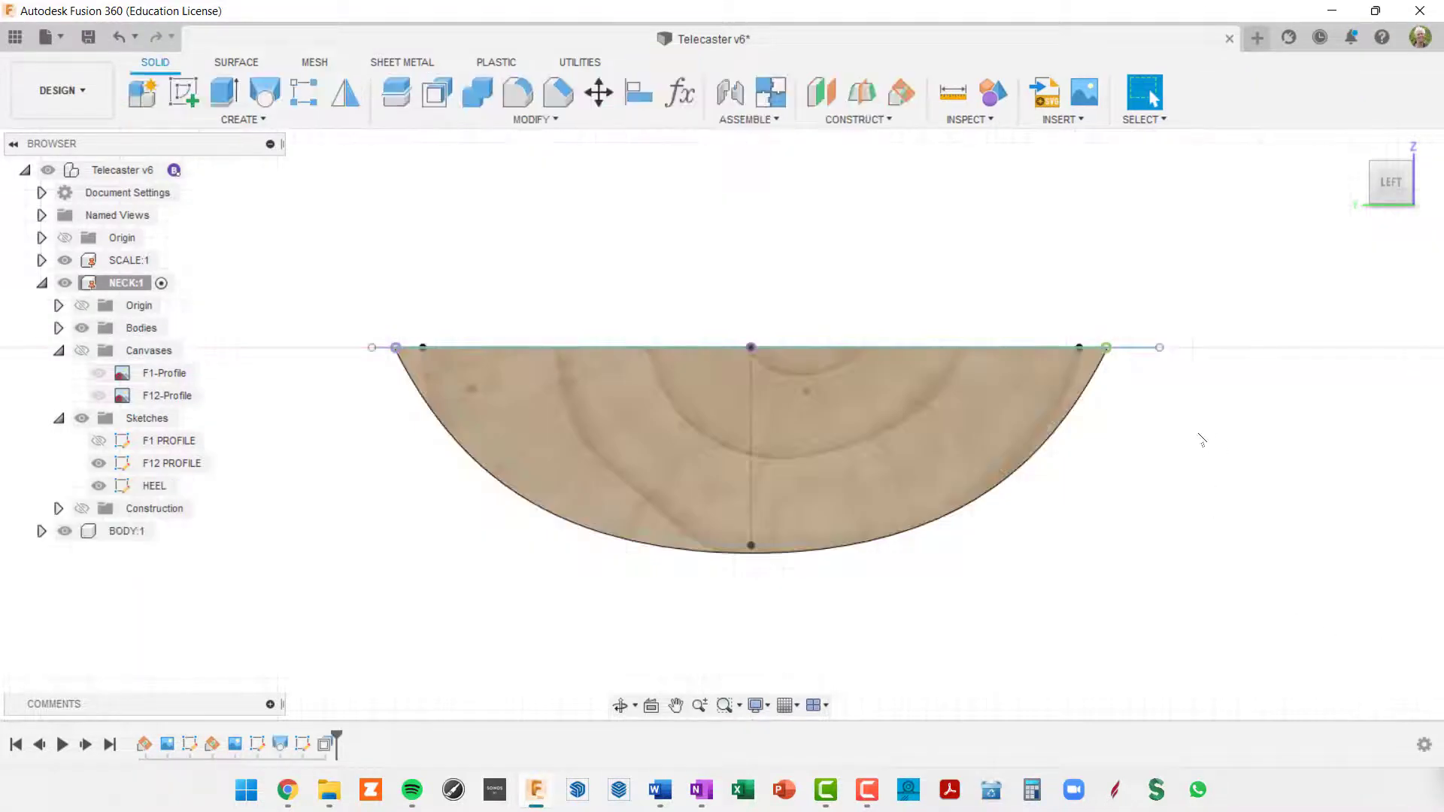
Examine from above how the narrowed neck's side edges line up with the neck pocket outline on the body plan
{"action": "scroll", "coordinate": [1200, 440], "scroll_direction": "down", "scroll_amount": 3}
{"action": "middle_click_drag", "start_coordinate": [1185, 434], "coordinate": [1332, 250], "text": "shift"}
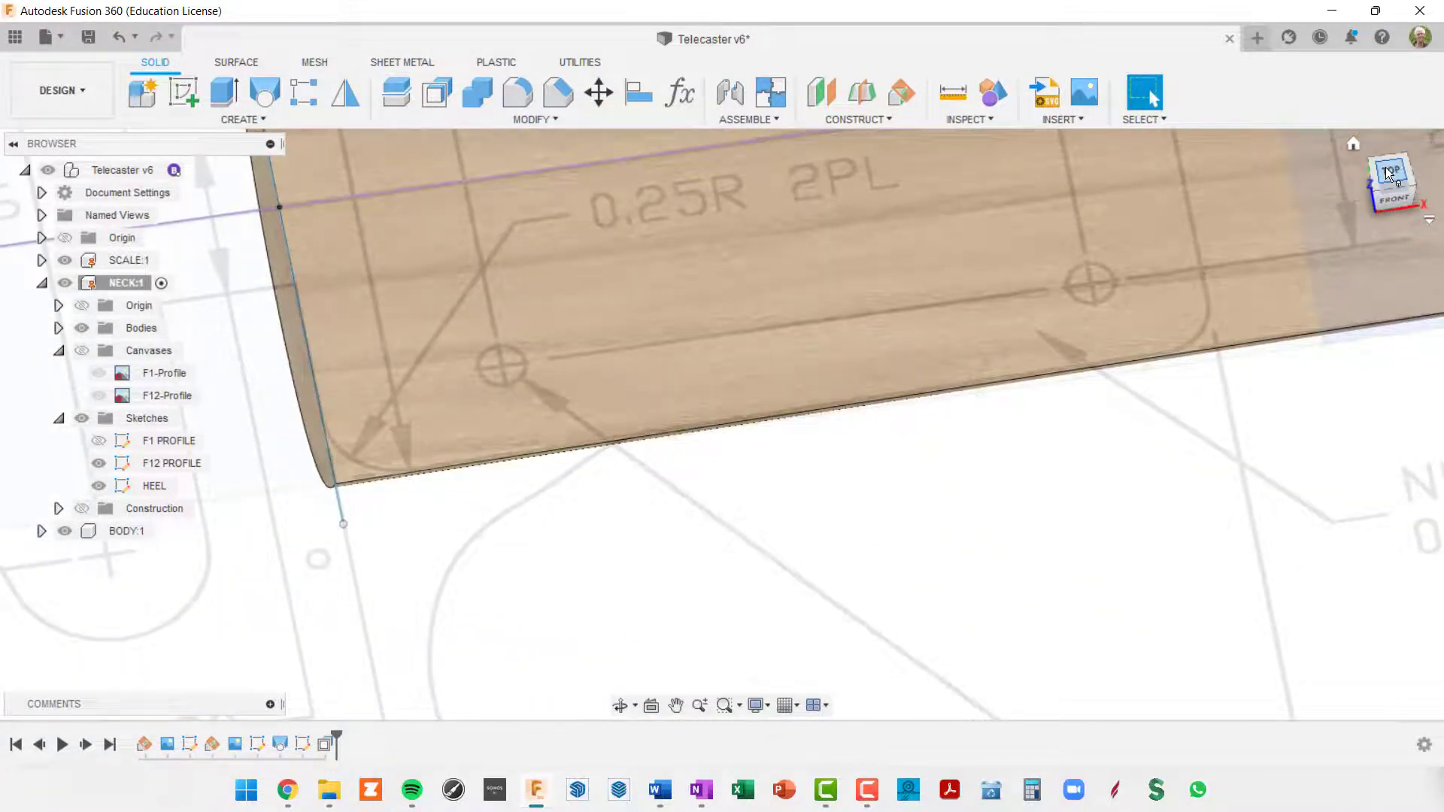
{"action": "left_click", "coordinate": [1386, 172]}
{"action": "scroll", "coordinate": [1089, 338], "scroll_direction": "down", "scroll_amount": 5}
{"action": "middle_click_drag", "start_coordinate": [1012, 263], "coordinate": [962, 680]}
{"action": "scroll", "coordinate": [1105, 309], "scroll_direction": "up", "scroll_amount": 5}
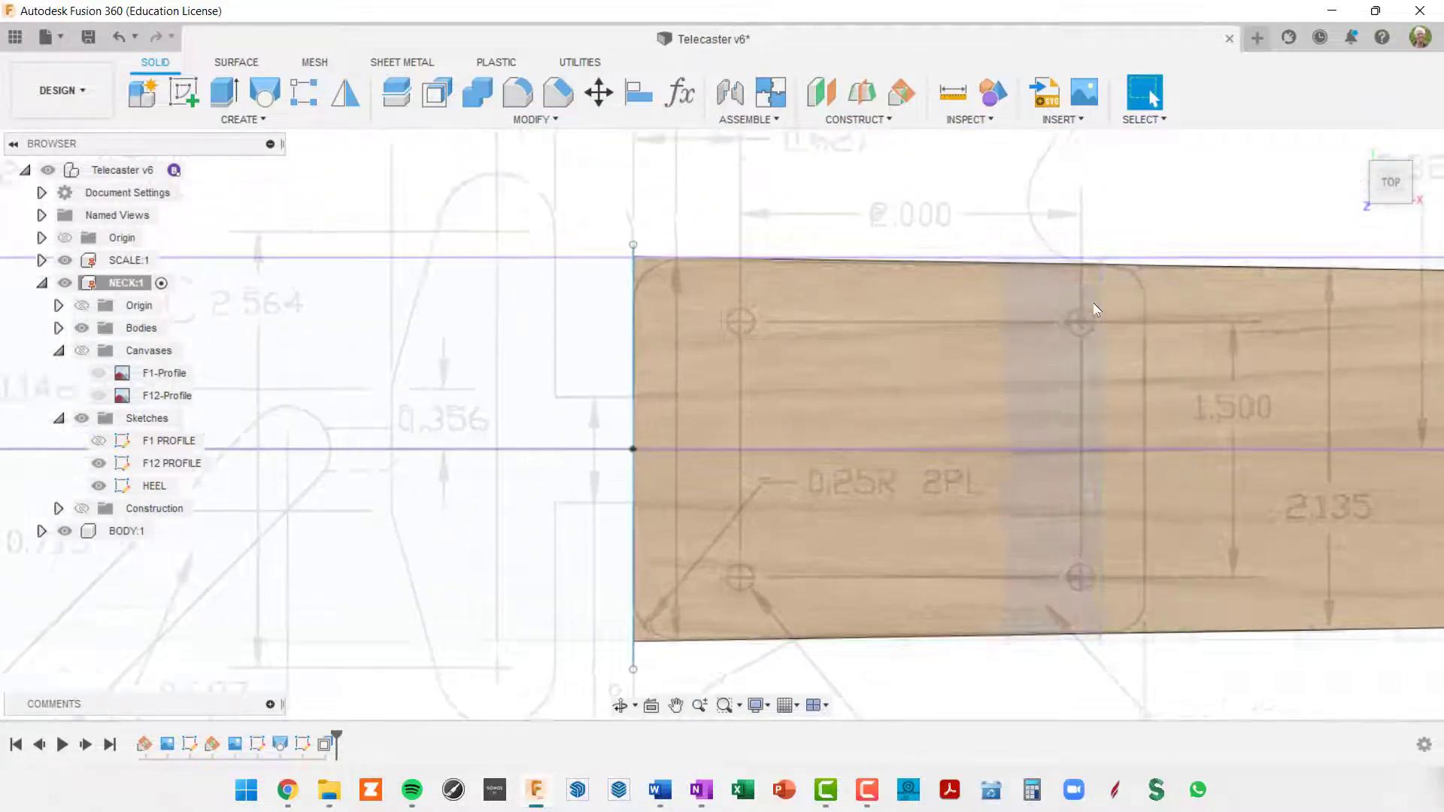
{"action": "scroll", "coordinate": [1105, 305], "scroll_direction": "up", "scroll_amount": 2}
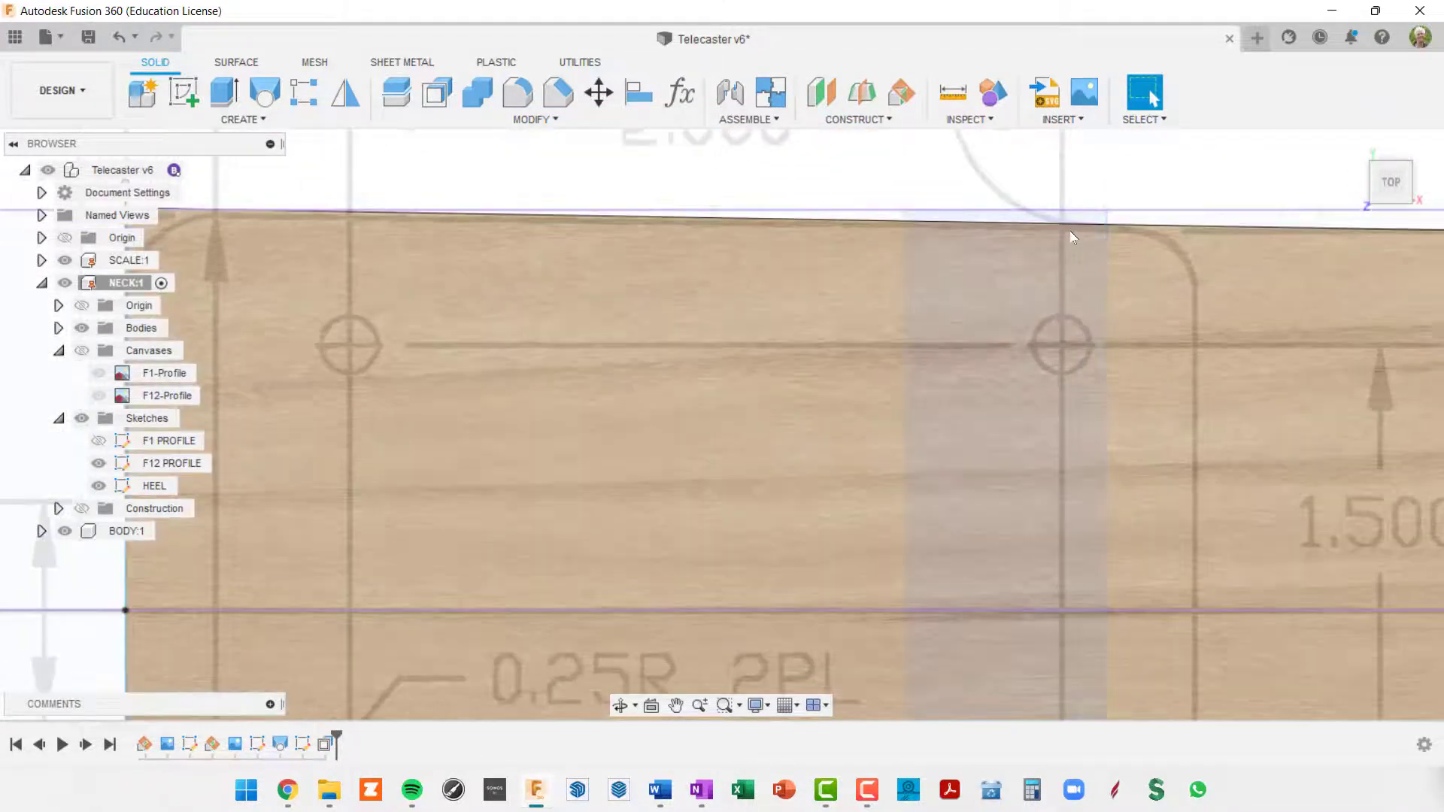
{"action": "scroll", "coordinate": [1071, 323], "scroll_direction": "down", "scroll_amount": 3}
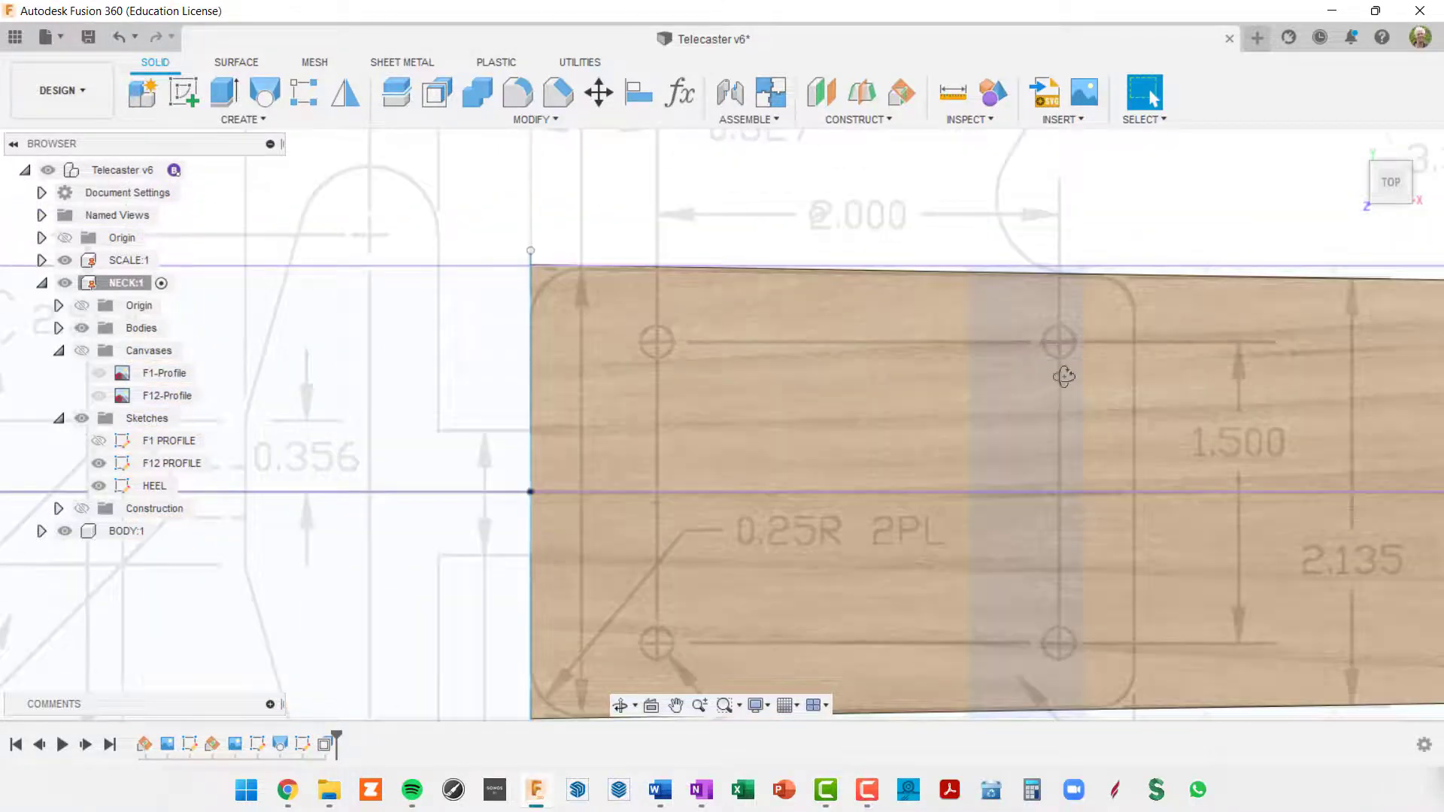
{"action": "middle_click_drag", "start_coordinate": [1064, 376], "coordinate": [1170, 150], "text": "shift"}
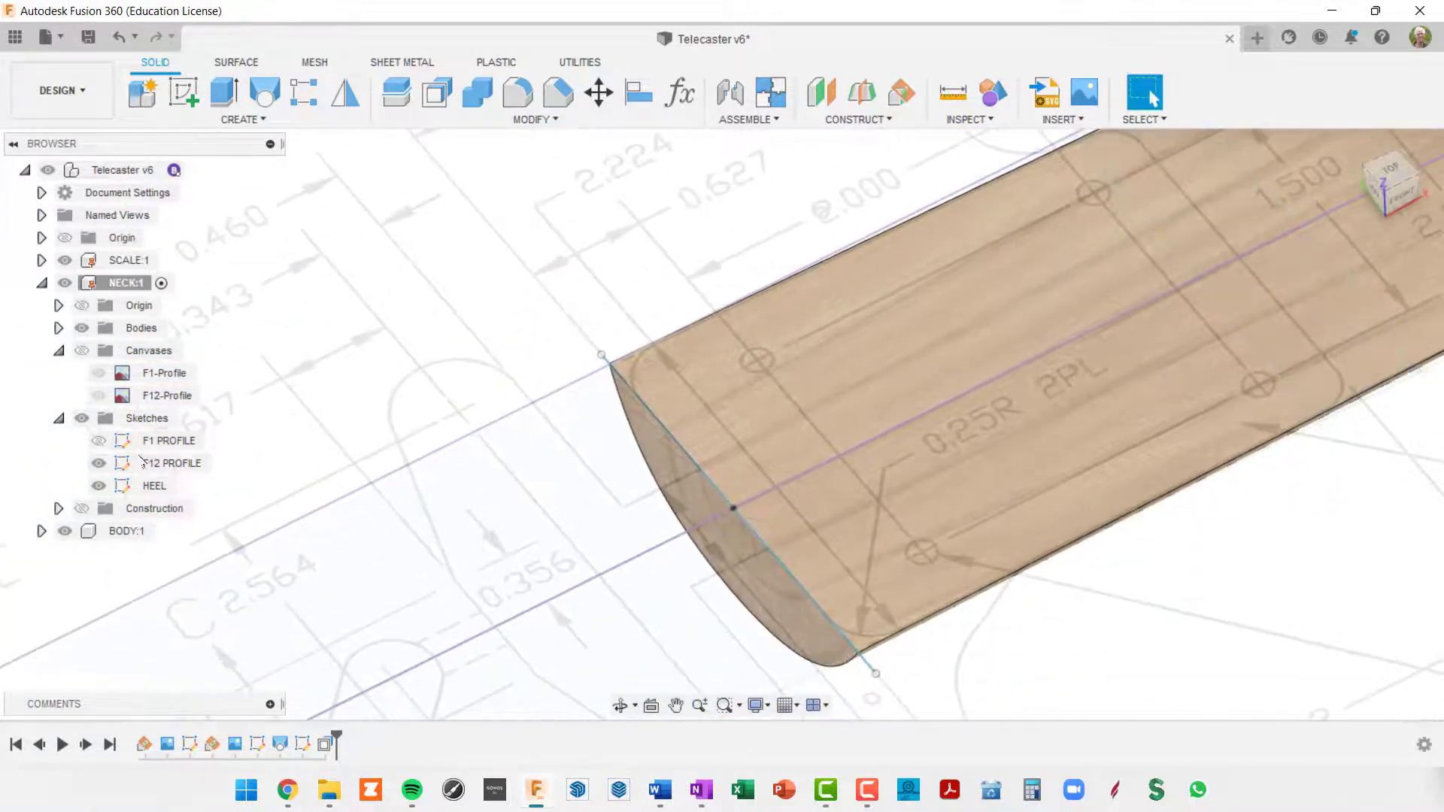
Reopen the F12 PROFILE sketch, set its half-width dimension to 1.03 in and finish the sketch
{"action": "right_click", "coordinate": [123, 470]}
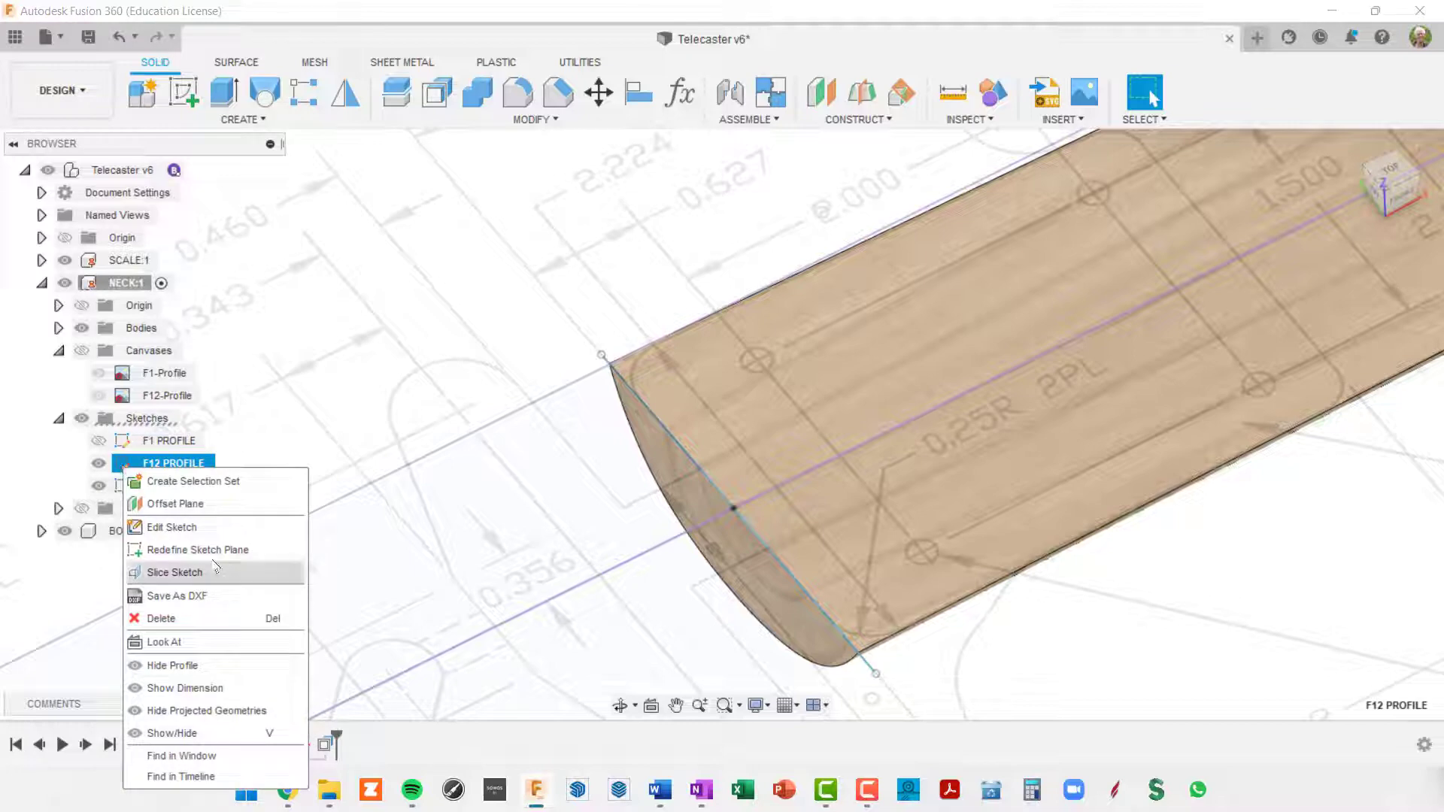
{"action": "left_click", "coordinate": [188, 527]}
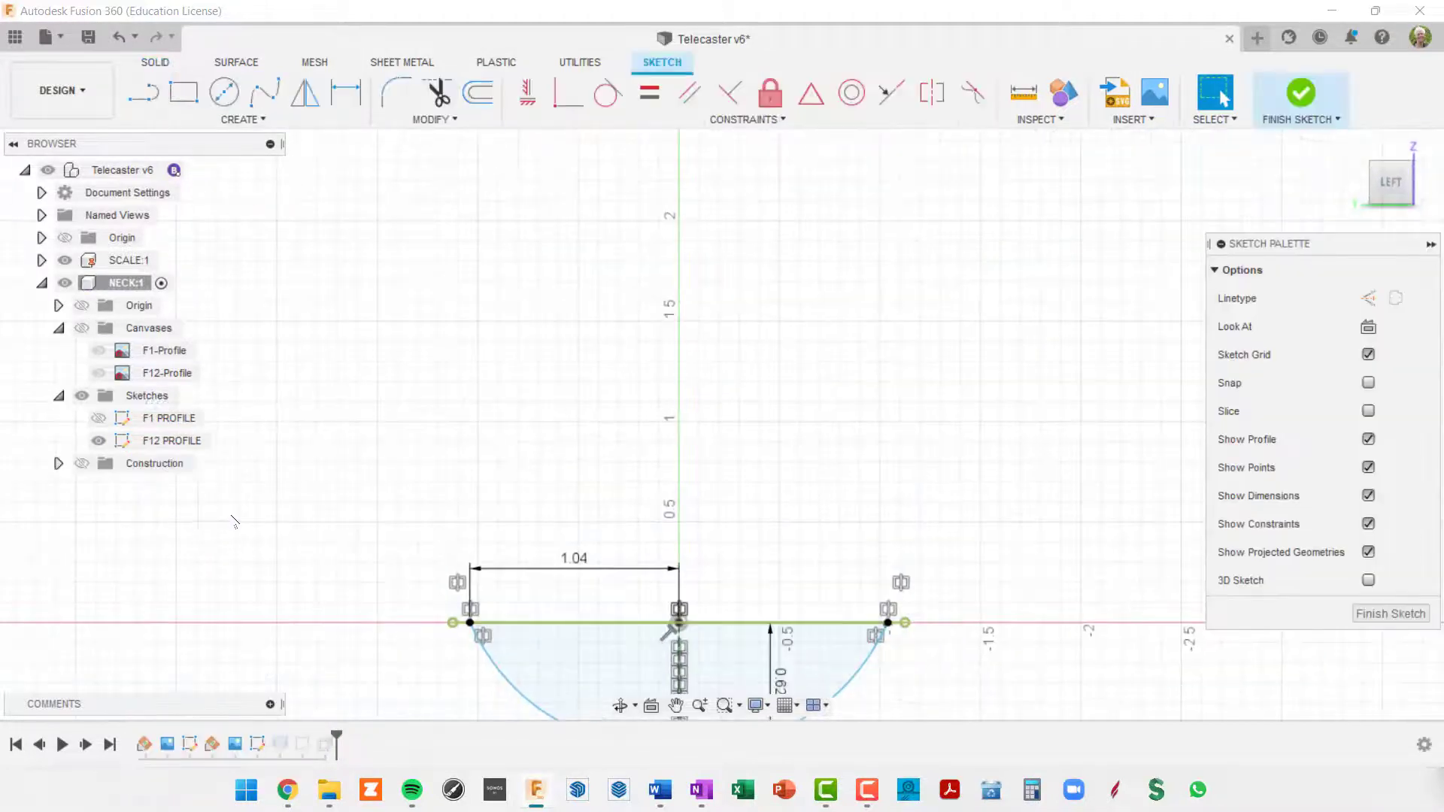
{"action": "middle_click_drag", "start_coordinate": [919, 484], "coordinate": [1108, 123]}
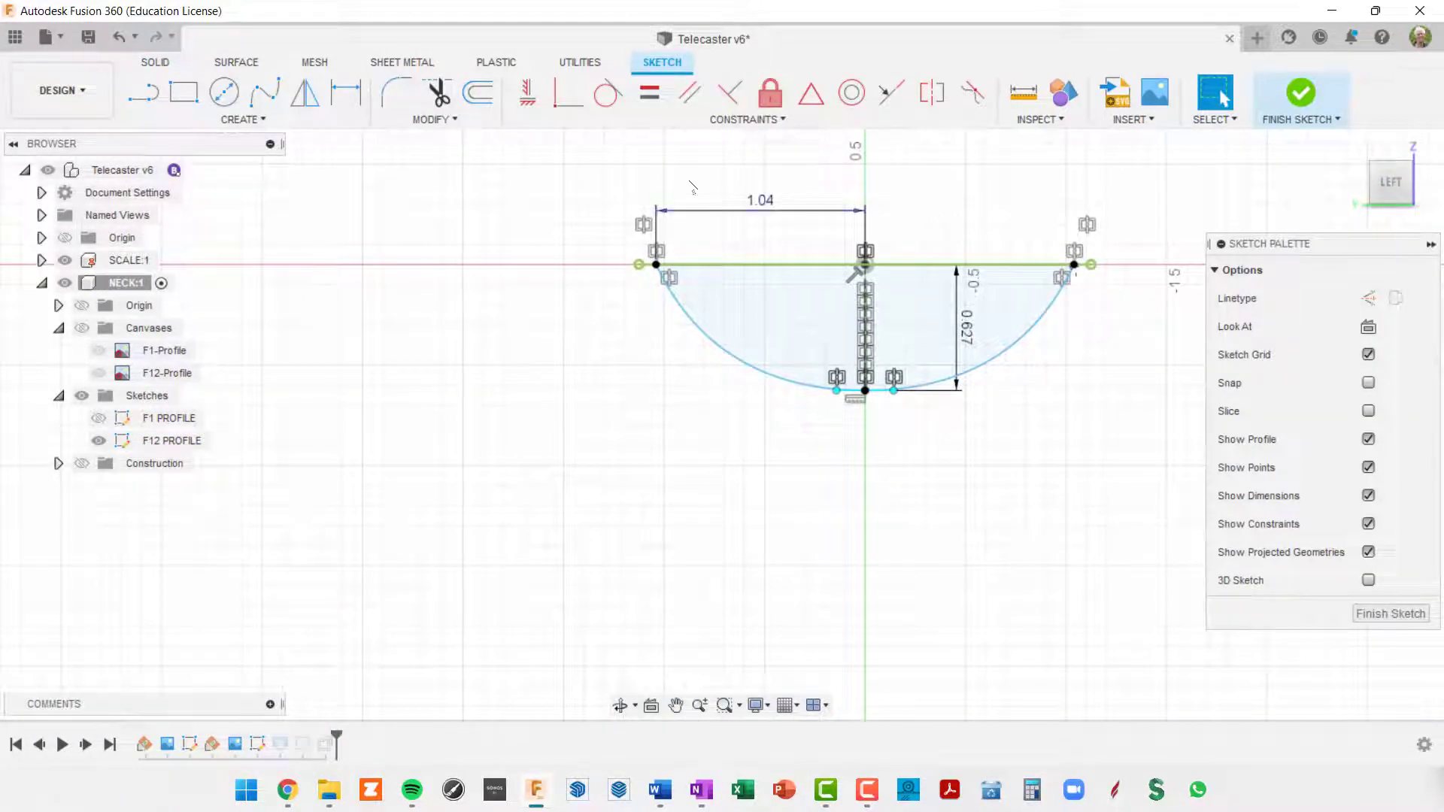
{"action": "double_click", "coordinate": [769, 218]}
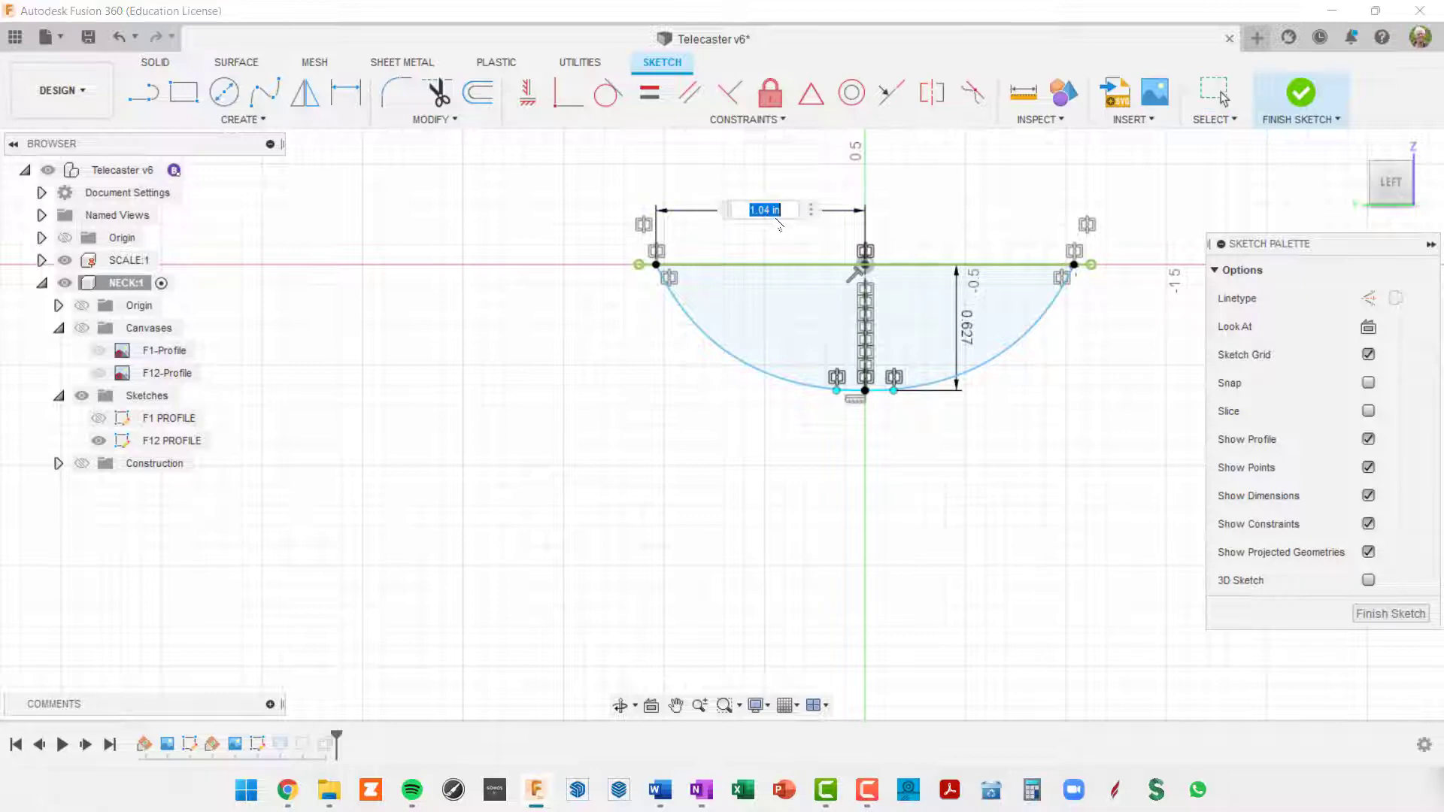
{"action": "left_click", "coordinate": [764, 210]}
{"action": "key", "text": "BackSpace"}
{"action": "type", "text": "3"}
{"action": "key", "text": "Return"}
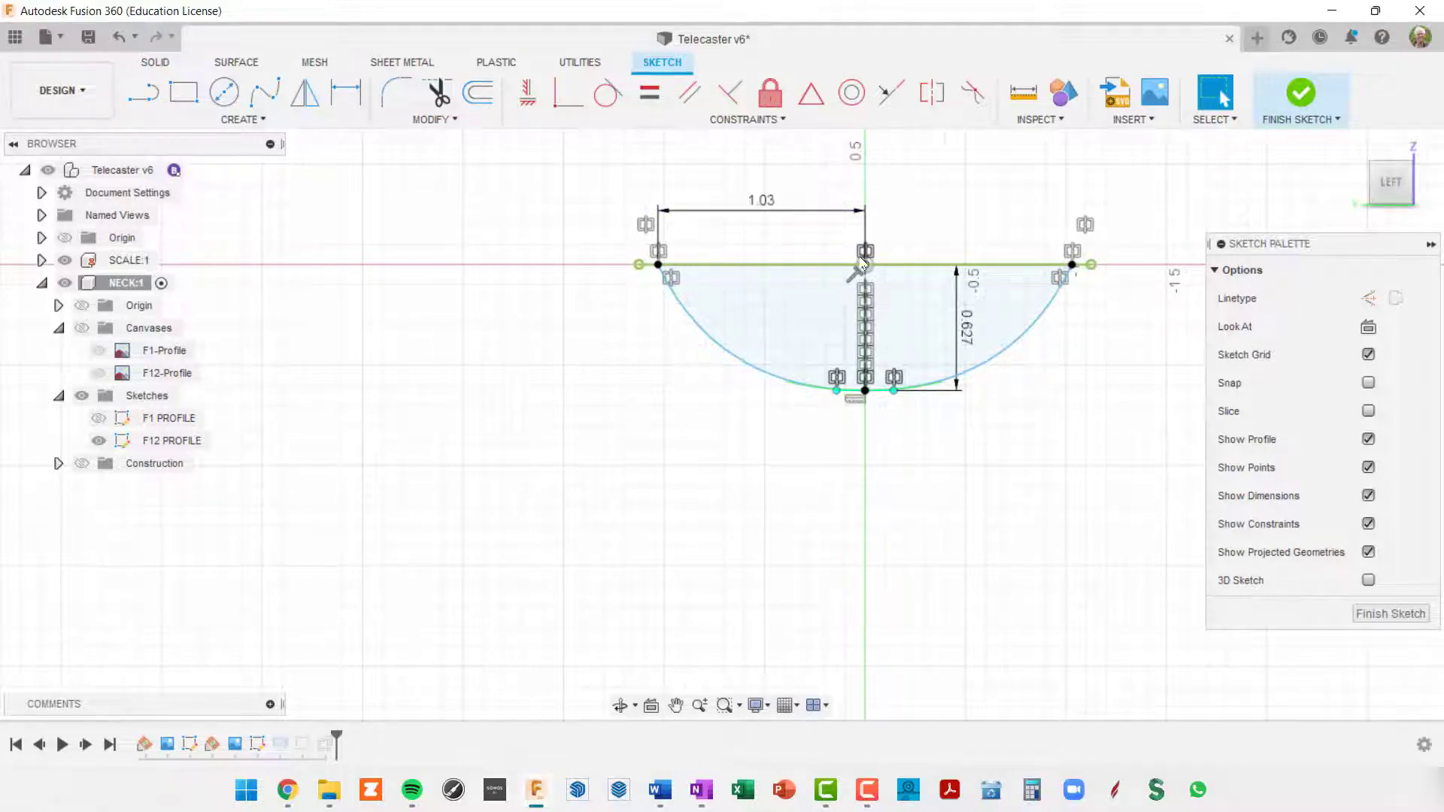
{"action": "left_click", "coordinate": [1391, 613]}
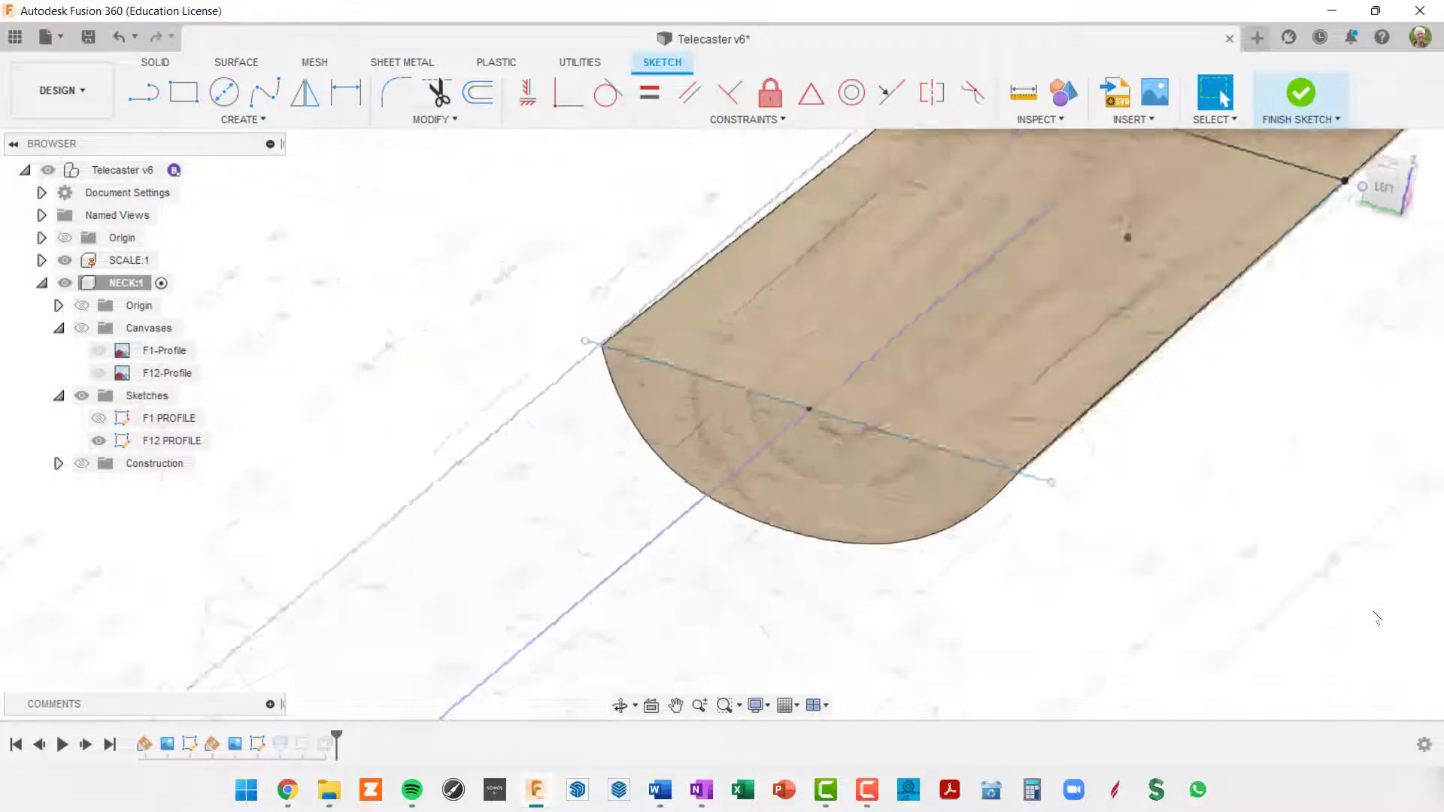
Check from above the fit of both neck edges against the pocket outline between the heel line and the F12 profile
{"action": "middle_click_drag", "start_coordinate": [1096, 548], "coordinate": [1127, 520], "text": "shift"}
{"action": "scroll", "coordinate": [1127, 522], "scroll_direction": "down", "scroll_amount": 3}
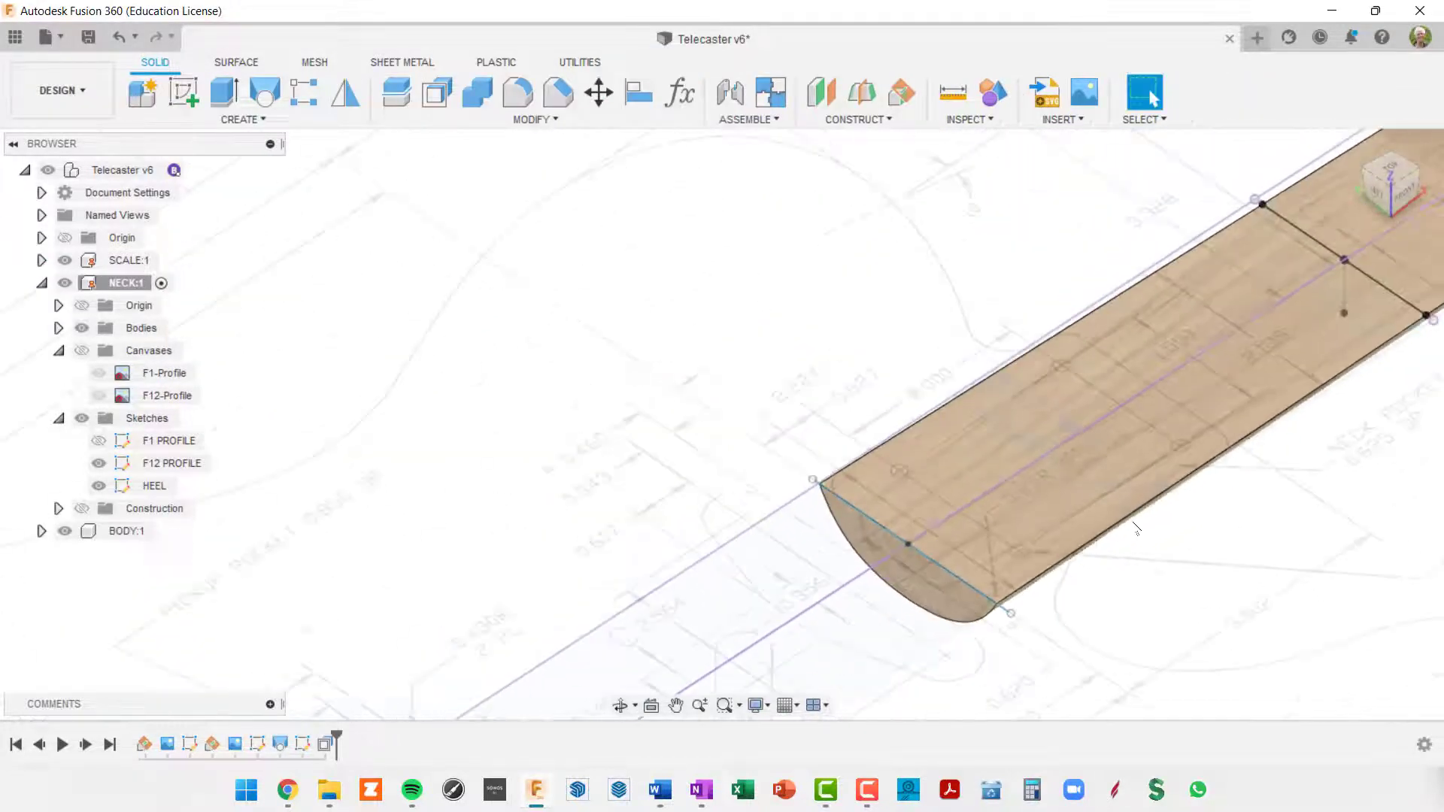
{"action": "left_click", "coordinate": [1390, 168]}
{"action": "middle_click_drag", "start_coordinate": [1223, 291], "coordinate": [1160, 151]}
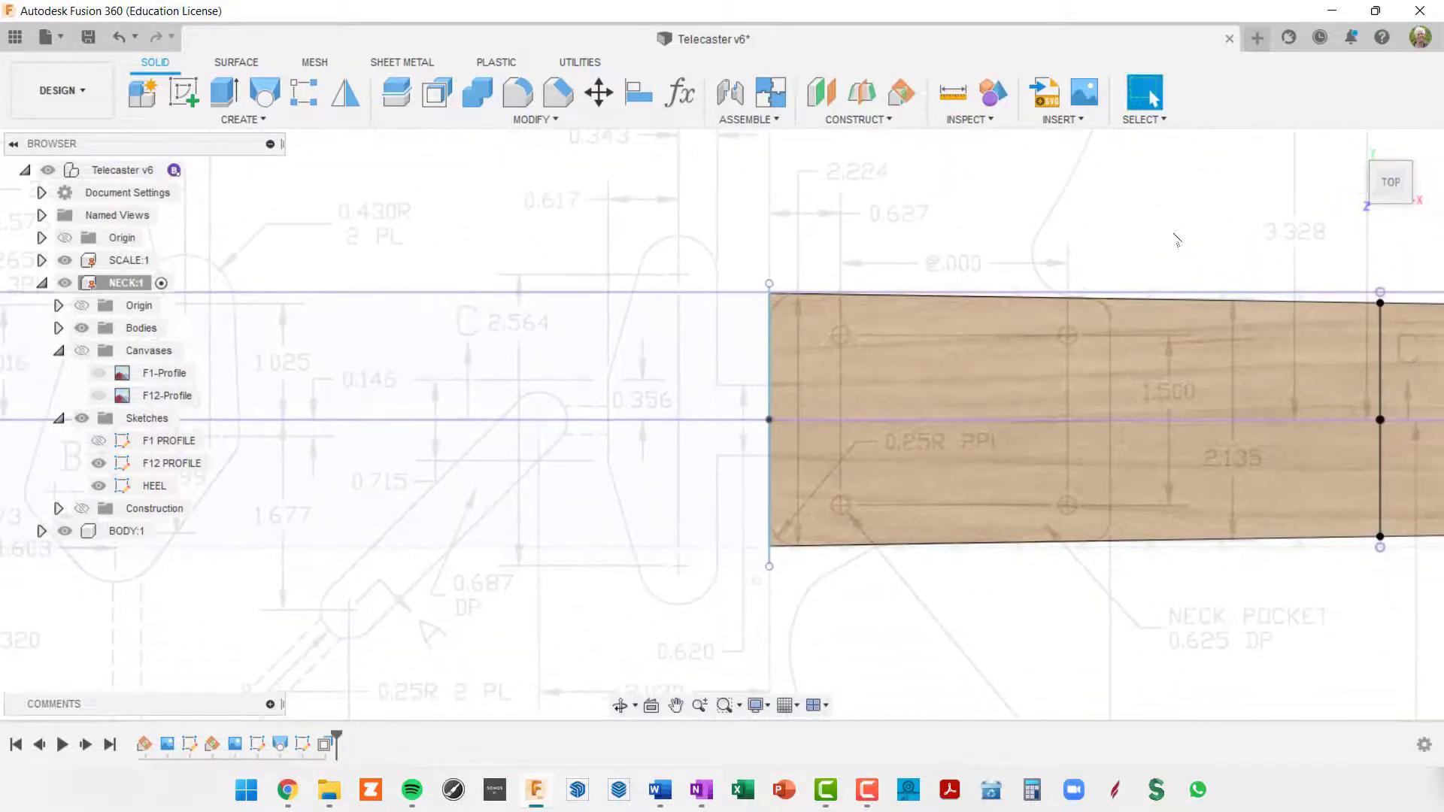
{"action": "scroll", "coordinate": [1073, 344], "scroll_direction": "up", "scroll_amount": 3}
{"action": "scroll", "coordinate": [1072, 346], "scroll_direction": "up", "scroll_amount": 2}
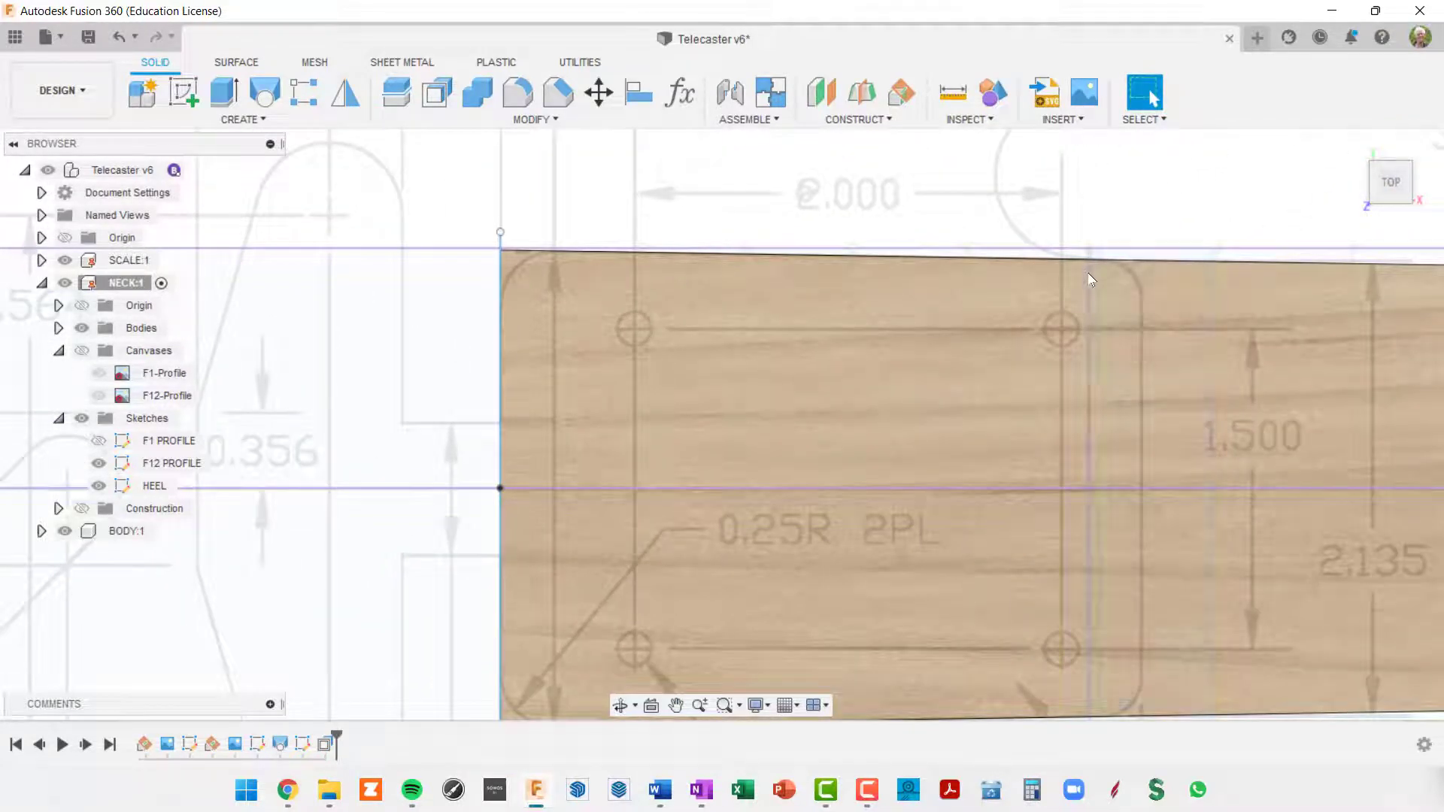
{"action": "scroll", "coordinate": [947, 346], "scroll_direction": "down", "scroll_amount": 4}
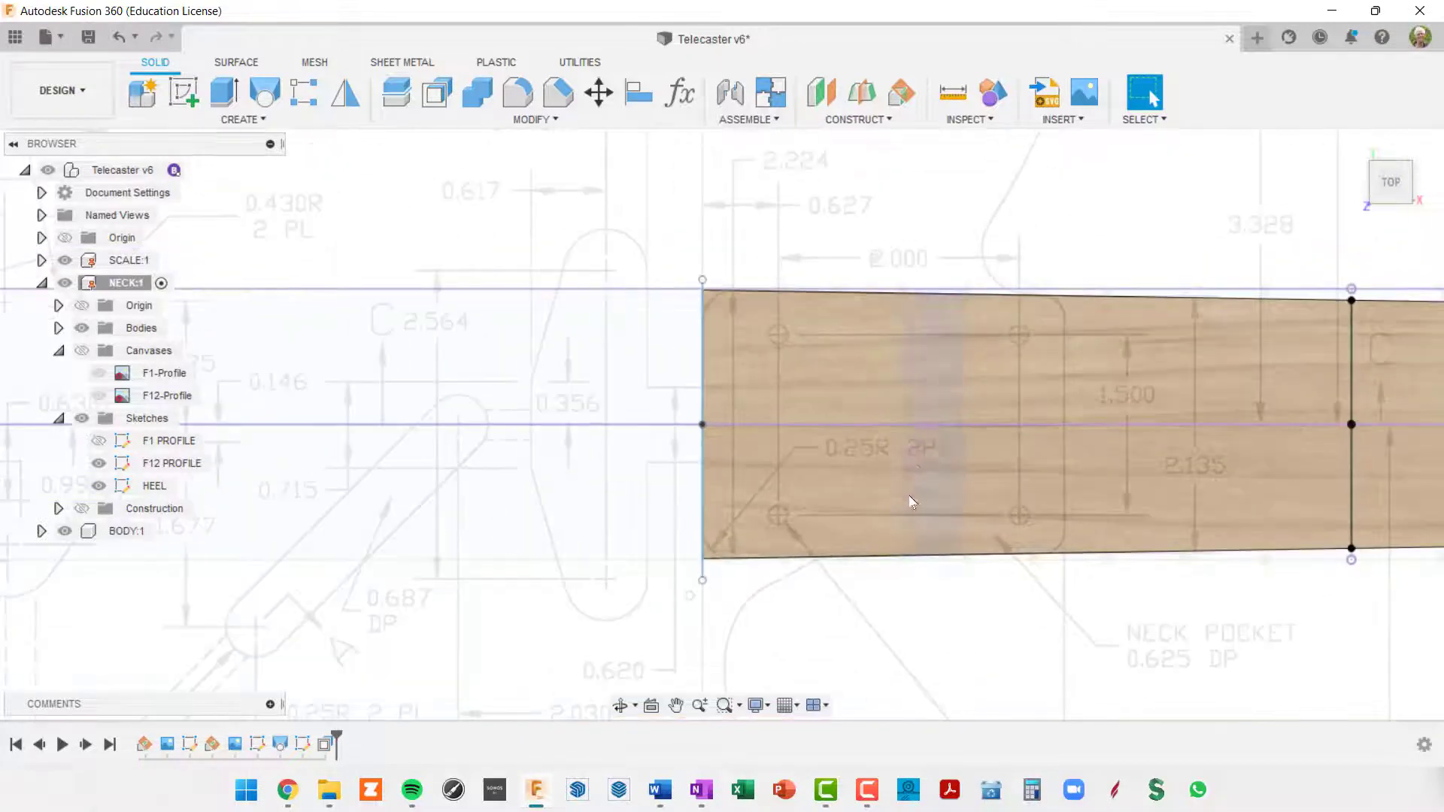
{"action": "scroll", "coordinate": [906, 568], "scroll_direction": "up", "scroll_amount": 3}
{"action": "scroll", "coordinate": [905, 570], "scroll_direction": "up", "scroll_amount": 1}
{"action": "scroll", "coordinate": [904, 565], "scroll_direction": "down", "scroll_amount": 2}
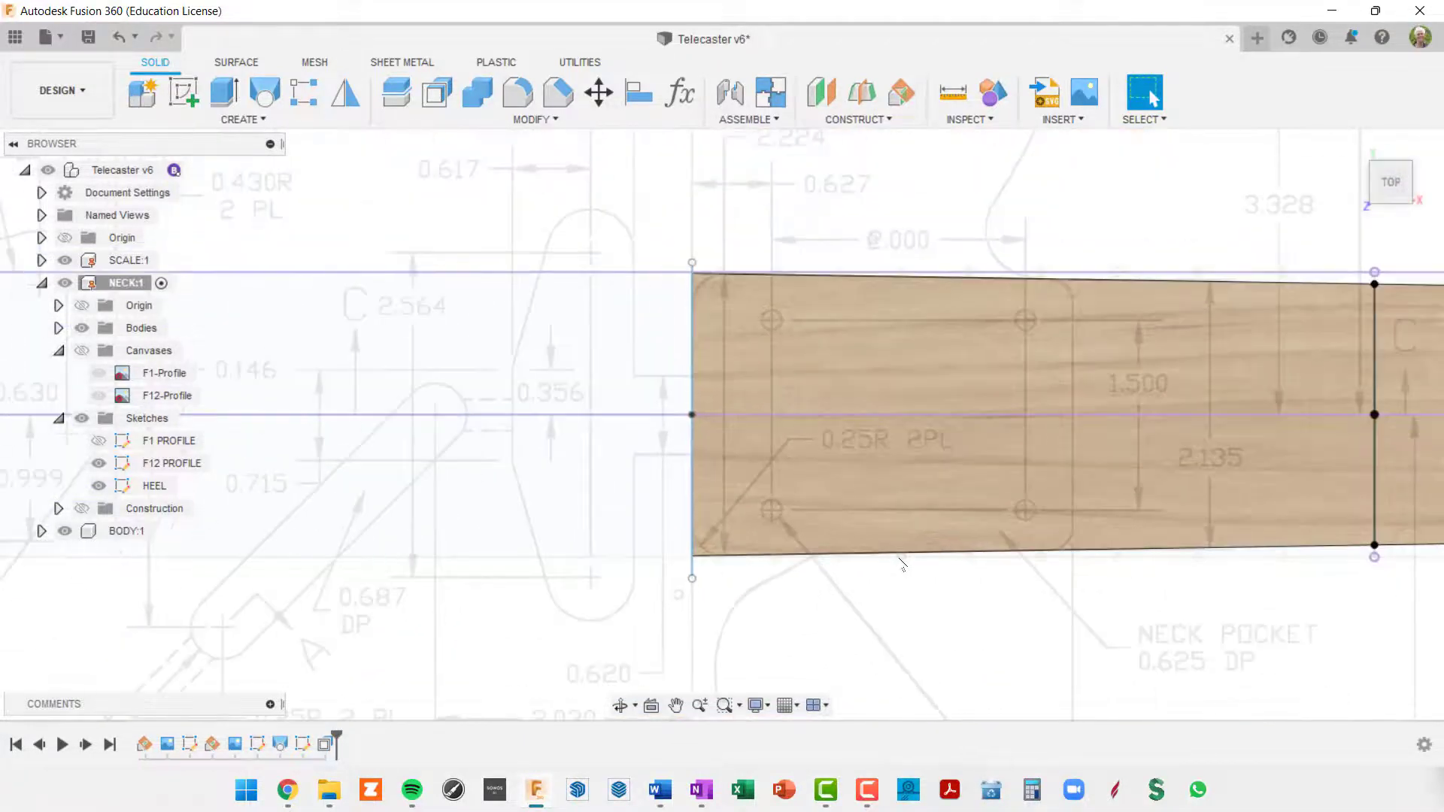
{"action": "scroll", "coordinate": [955, 631], "scroll_direction": "up", "scroll_amount": 2}
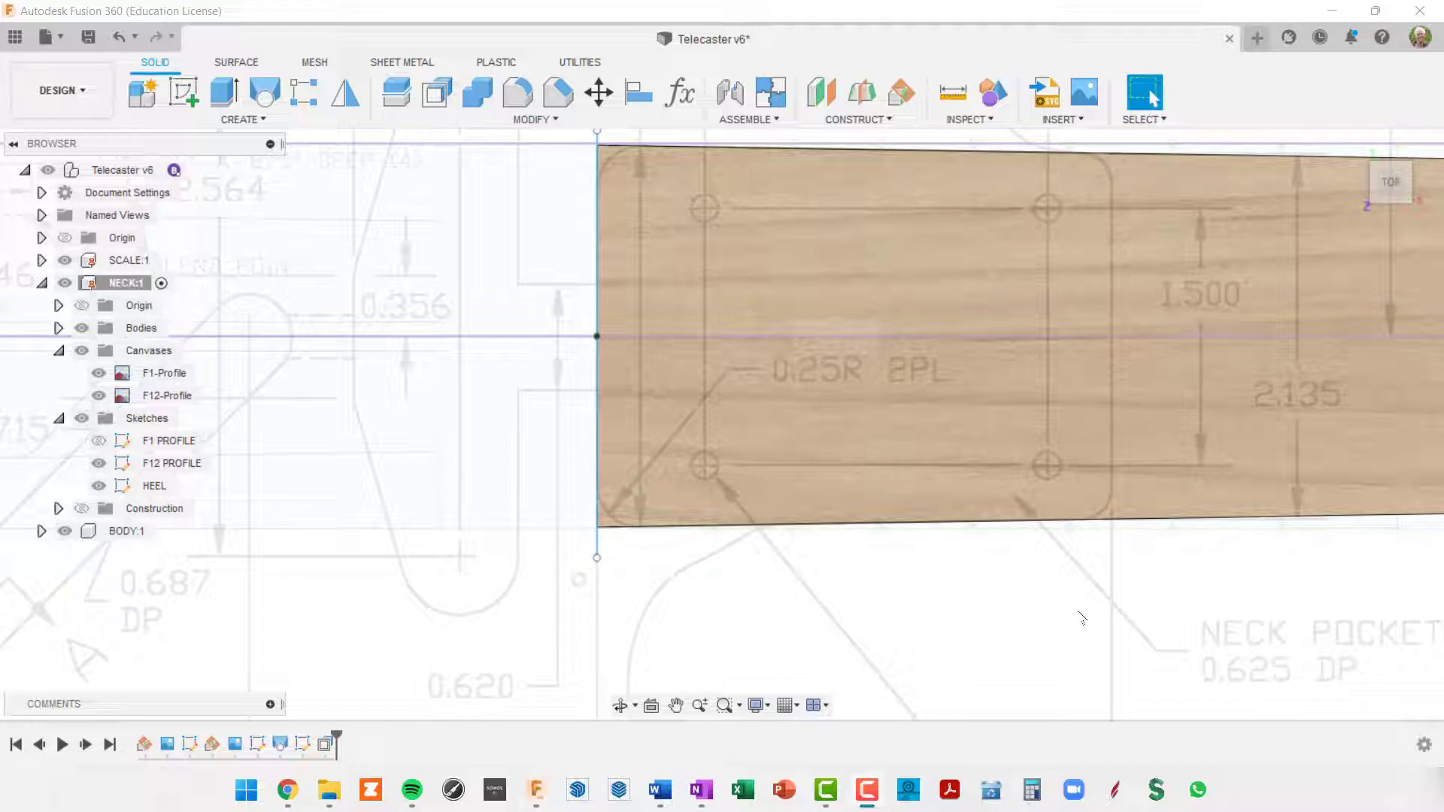
Insert the TeleHeel.png image from the Plans folder as a canvas on the NECK component's XY plane
{"action": "left_click", "coordinate": [1090, 92]}
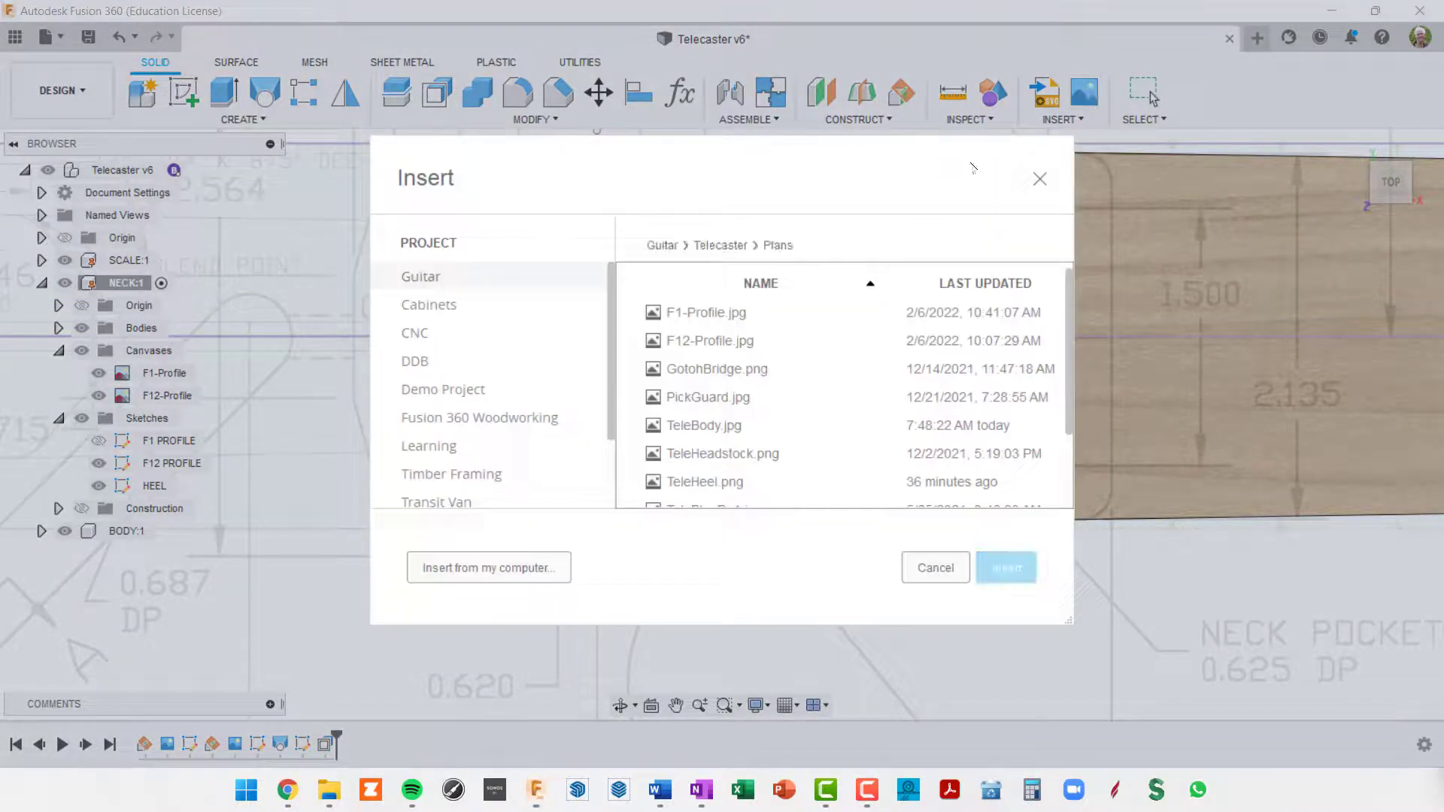
{"action": "scroll", "coordinate": [752, 451], "scroll_direction": "down", "scroll_amount": 1}
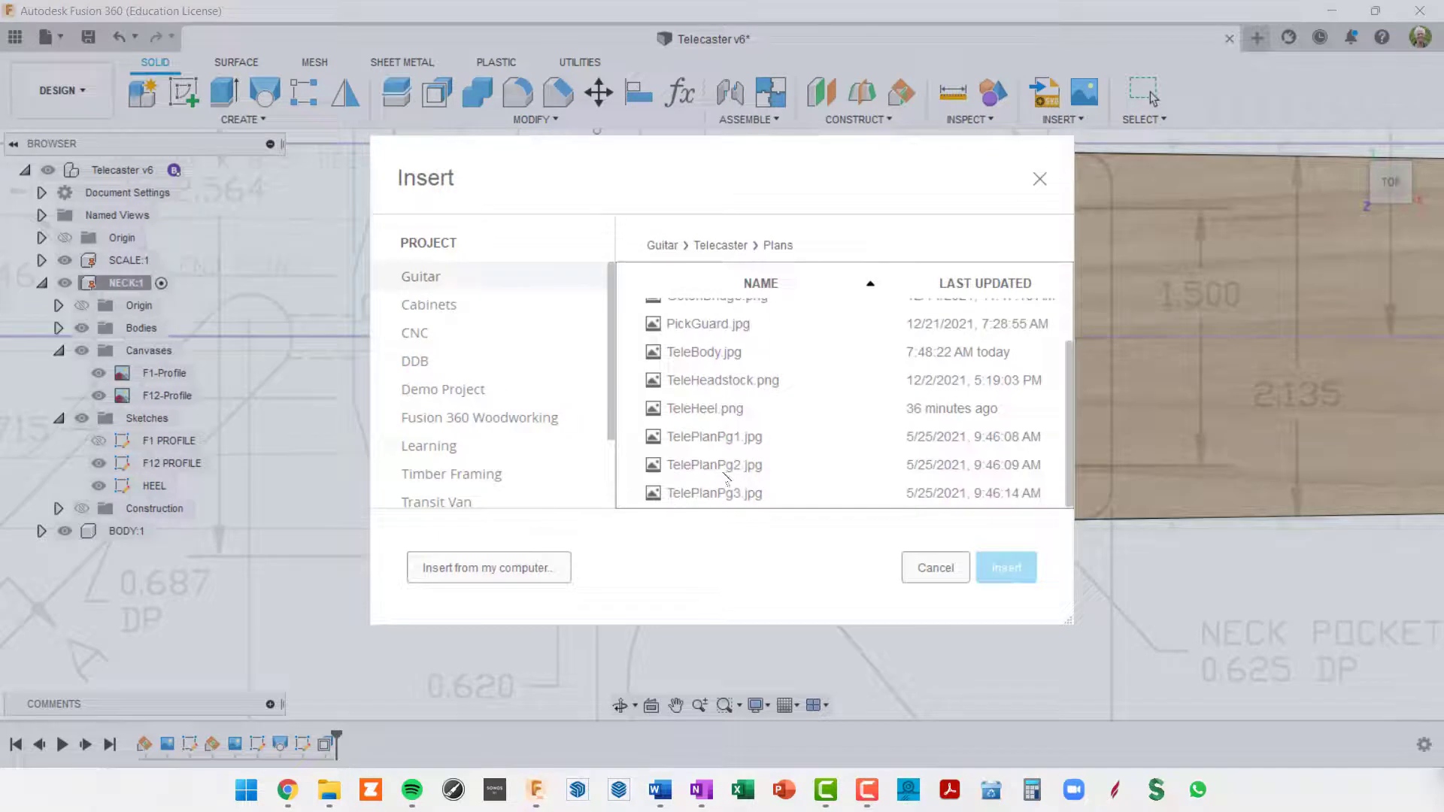
{"action": "left_click", "coordinate": [700, 410]}
{"action": "left_click", "coordinate": [1007, 566]}
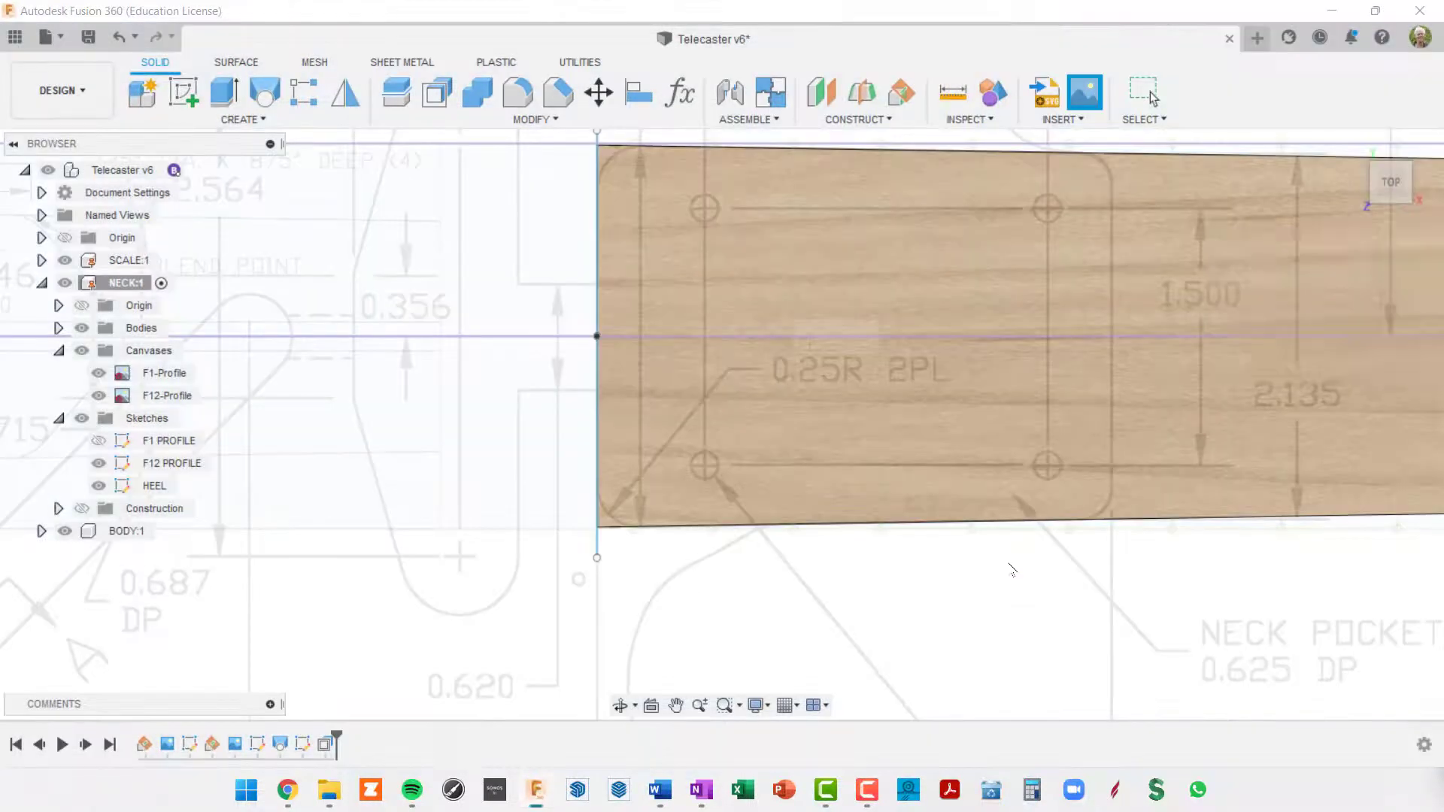
{"action": "middle_click_drag", "start_coordinate": [927, 331], "coordinate": [1440, 448]}
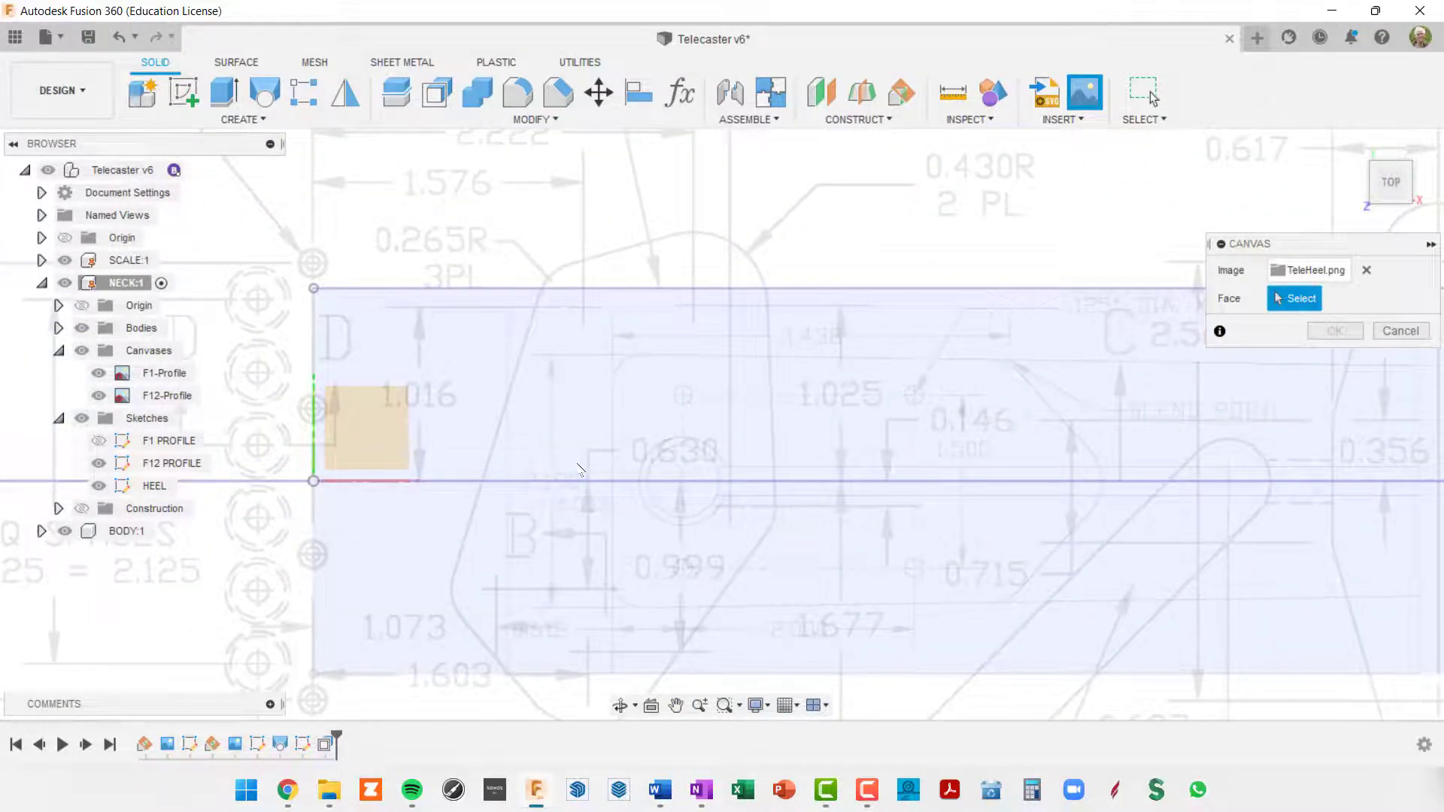
{"action": "middle_click_drag", "start_coordinate": [579, 470], "coordinate": [495, 360], "text": "shift"}
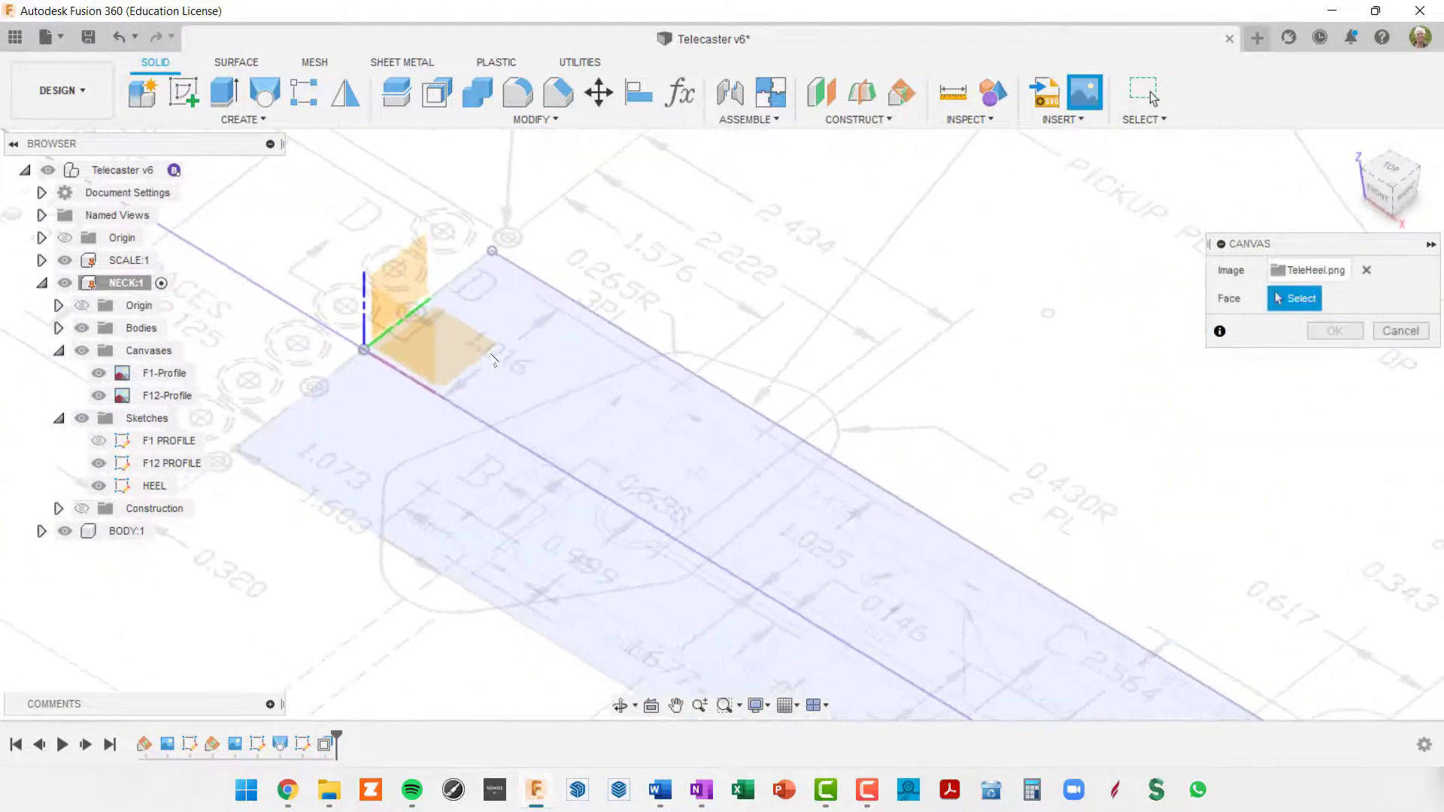
{"action": "left_click", "coordinate": [468, 342]}
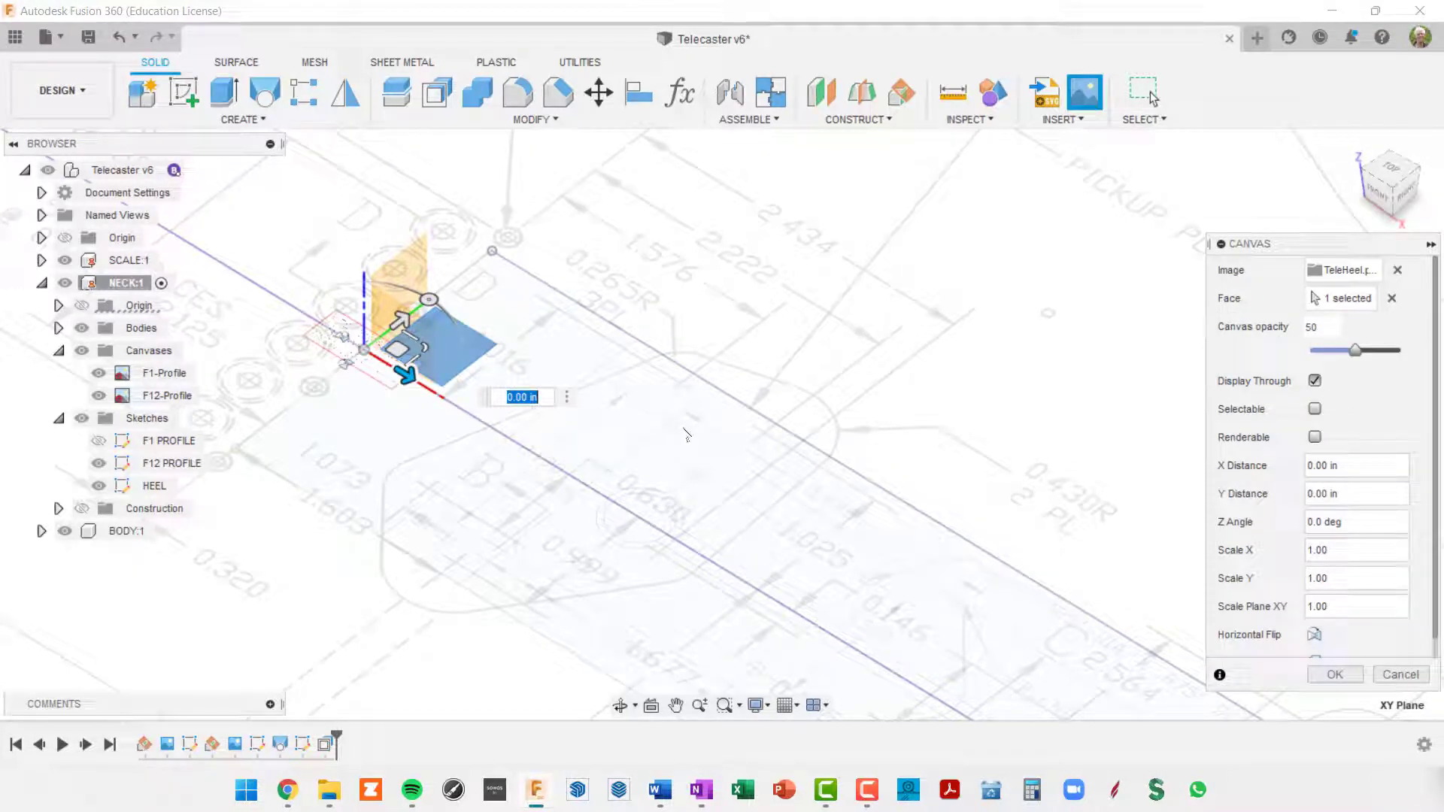
{"action": "middle_click_drag", "start_coordinate": [767, 460], "coordinate": [822, 455], "text": "shift"}
{"action": "scroll", "coordinate": [315, 444], "scroll_direction": "up", "scroll_amount": 3}
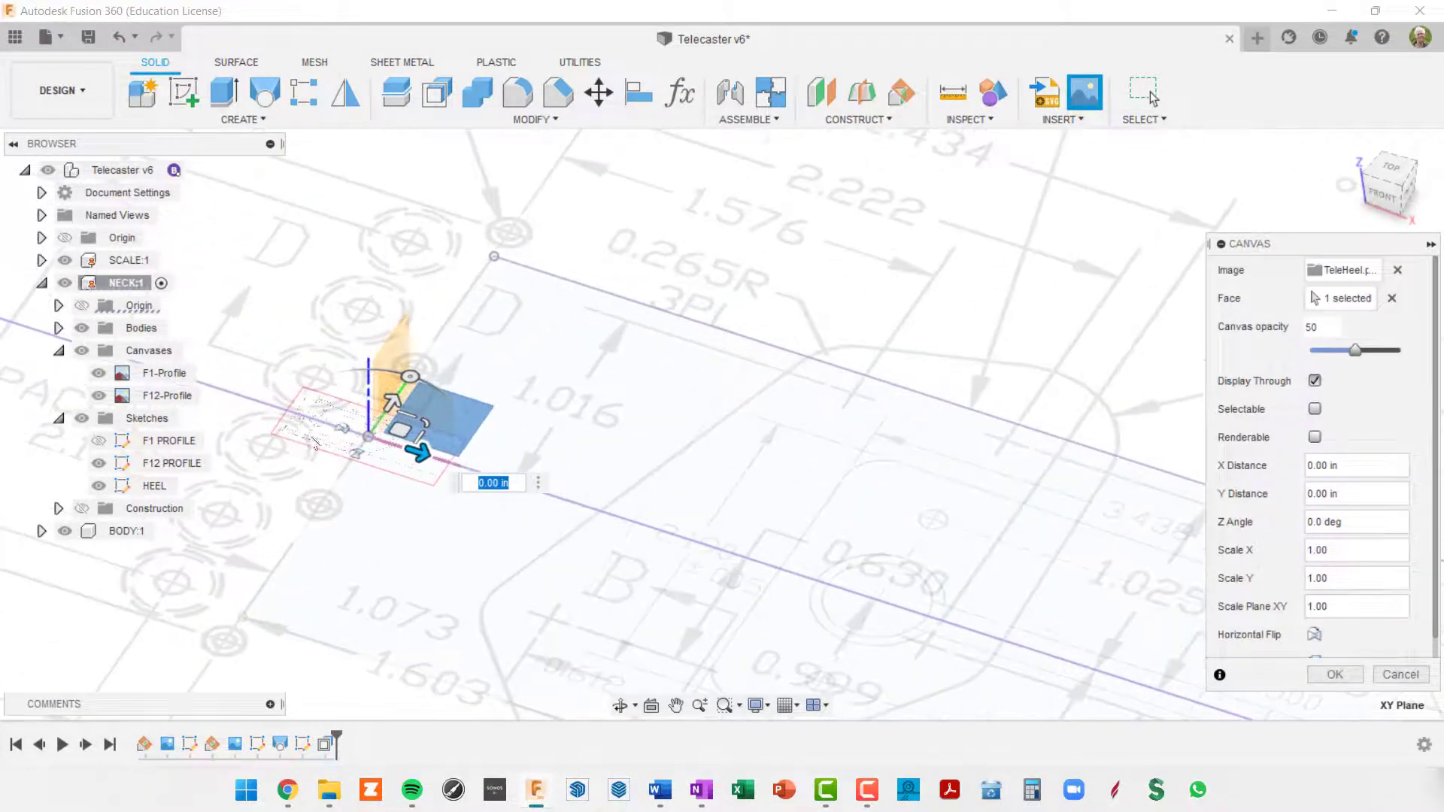
{"action": "scroll", "coordinate": [315, 444], "scroll_direction": "up", "scroll_amount": 3}
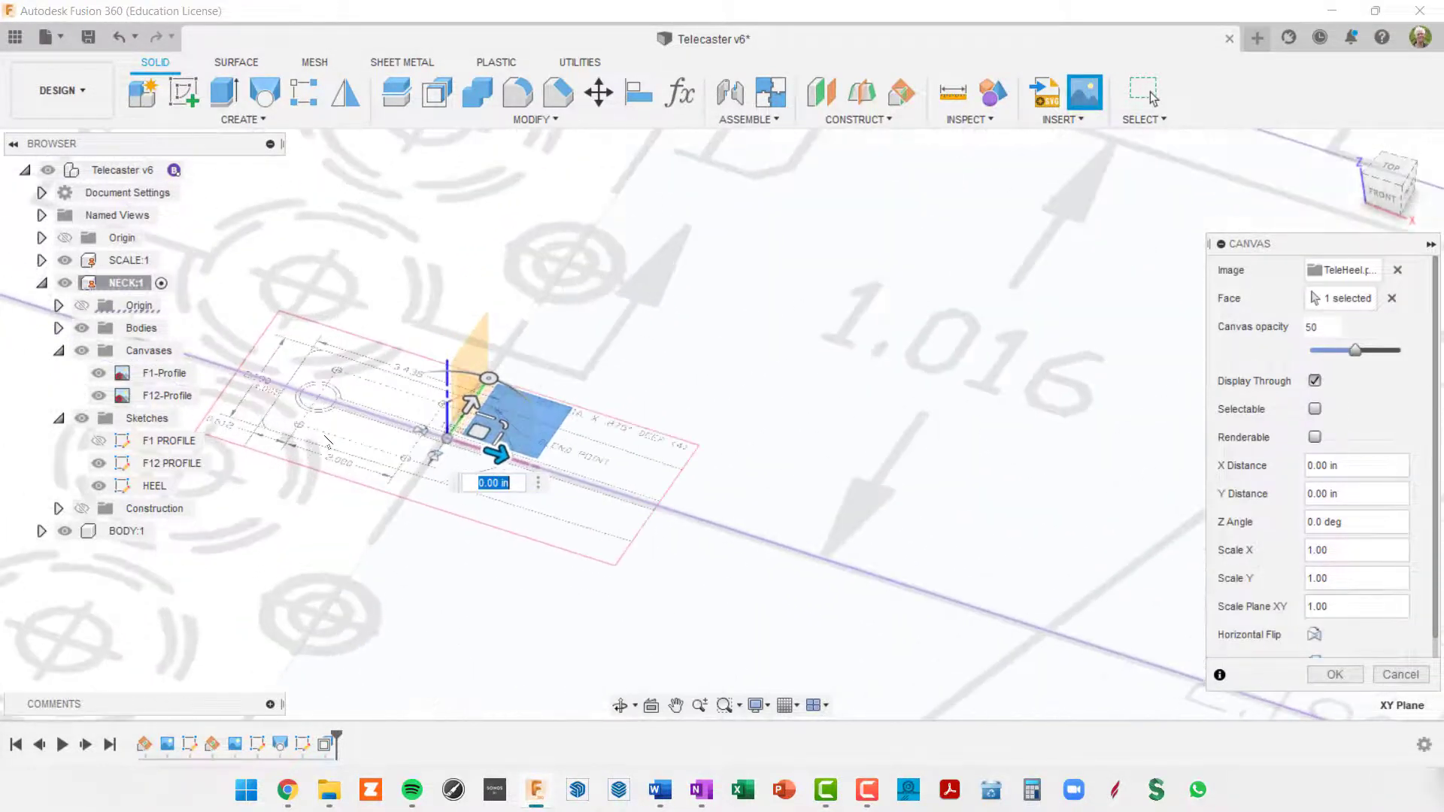
{"action": "left_click", "coordinate": [1342, 677]}
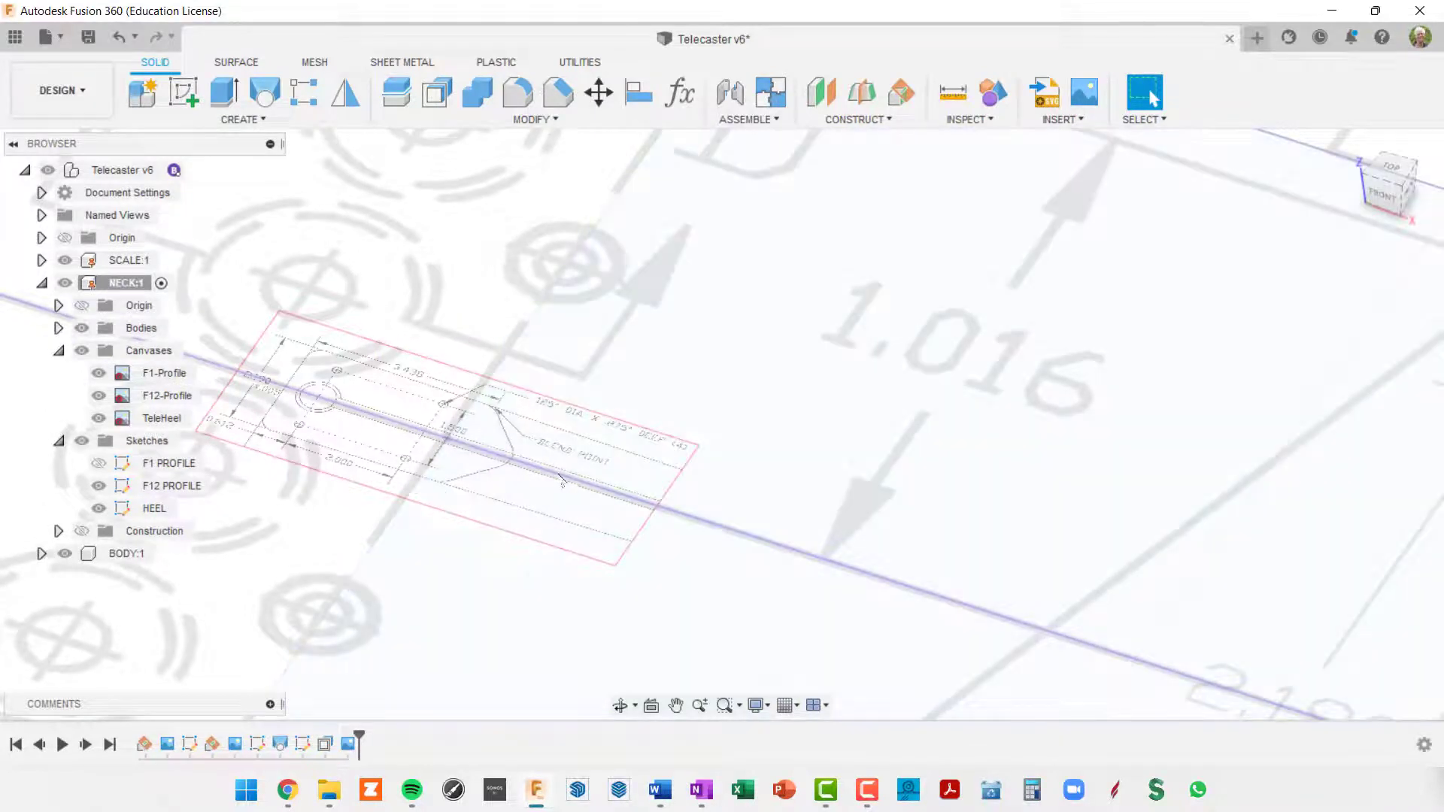
Calibrate the TeleHeel canvas by picking both ends of its heel length dimension and entering 3.438 in
{"action": "middle_click_drag", "start_coordinate": [612, 494], "coordinate": [993, 354], "text": "shift"}
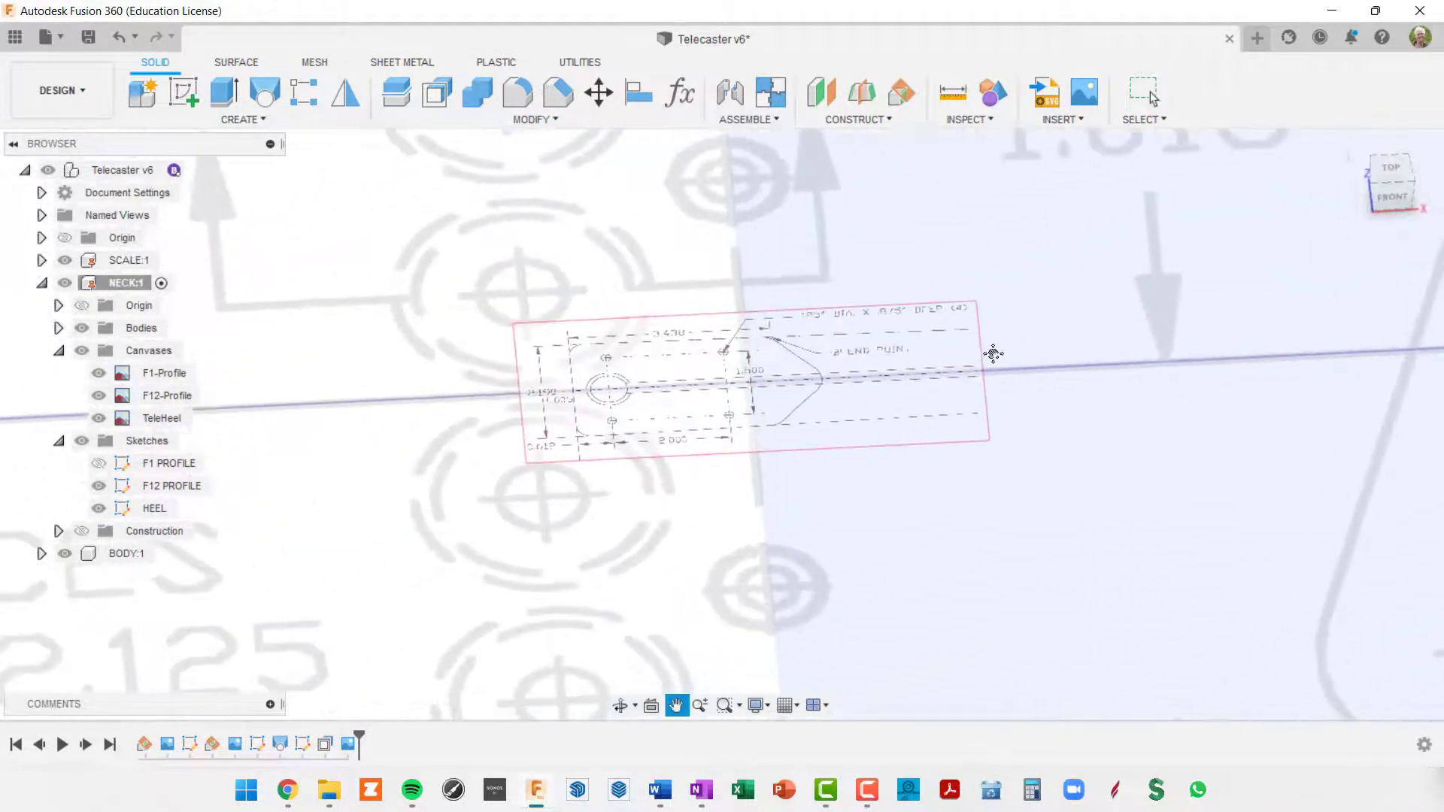
{"action": "right_click", "coordinate": [156, 420]}
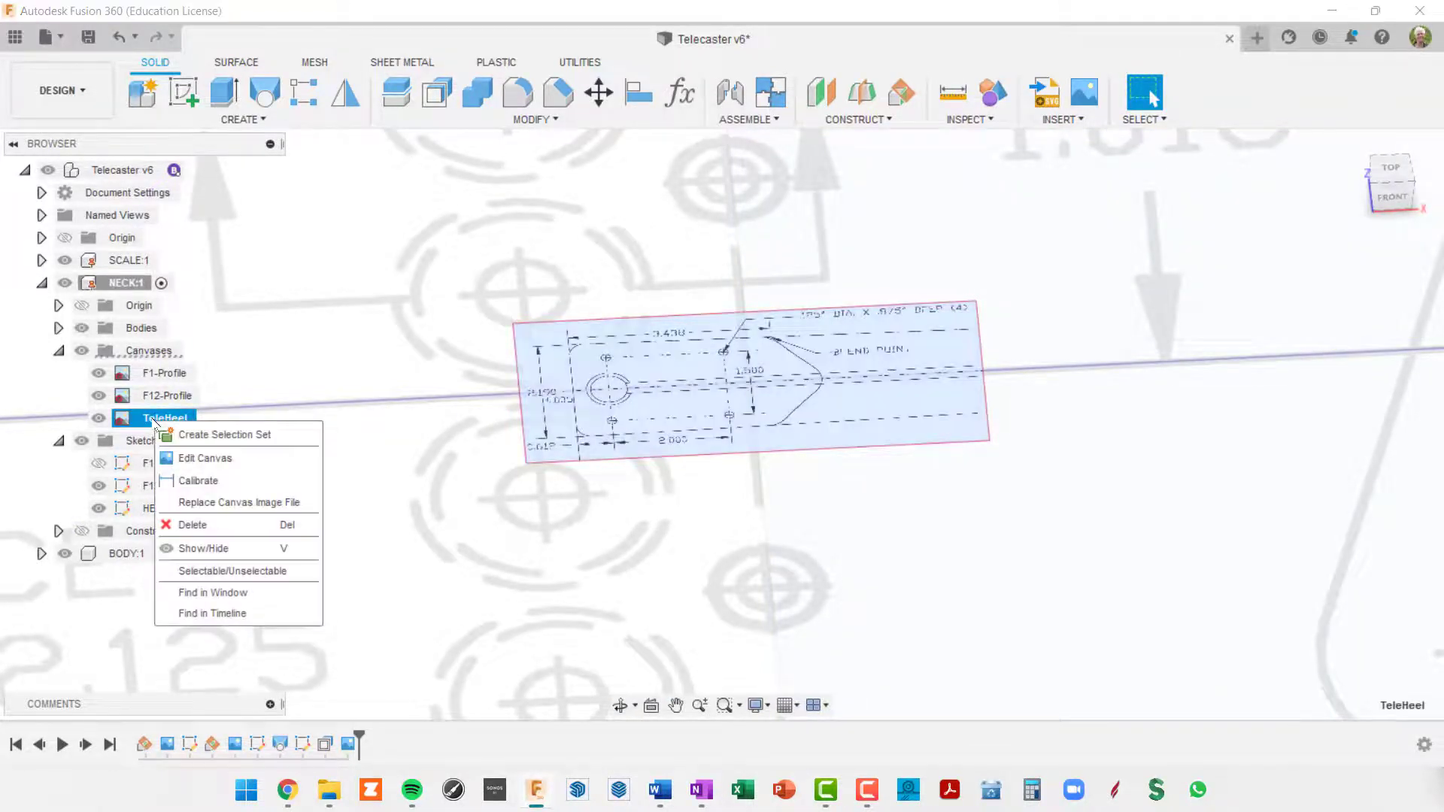
{"action": "left_click", "coordinate": [198, 481]}
{"action": "left_click", "coordinate": [1389, 173]}
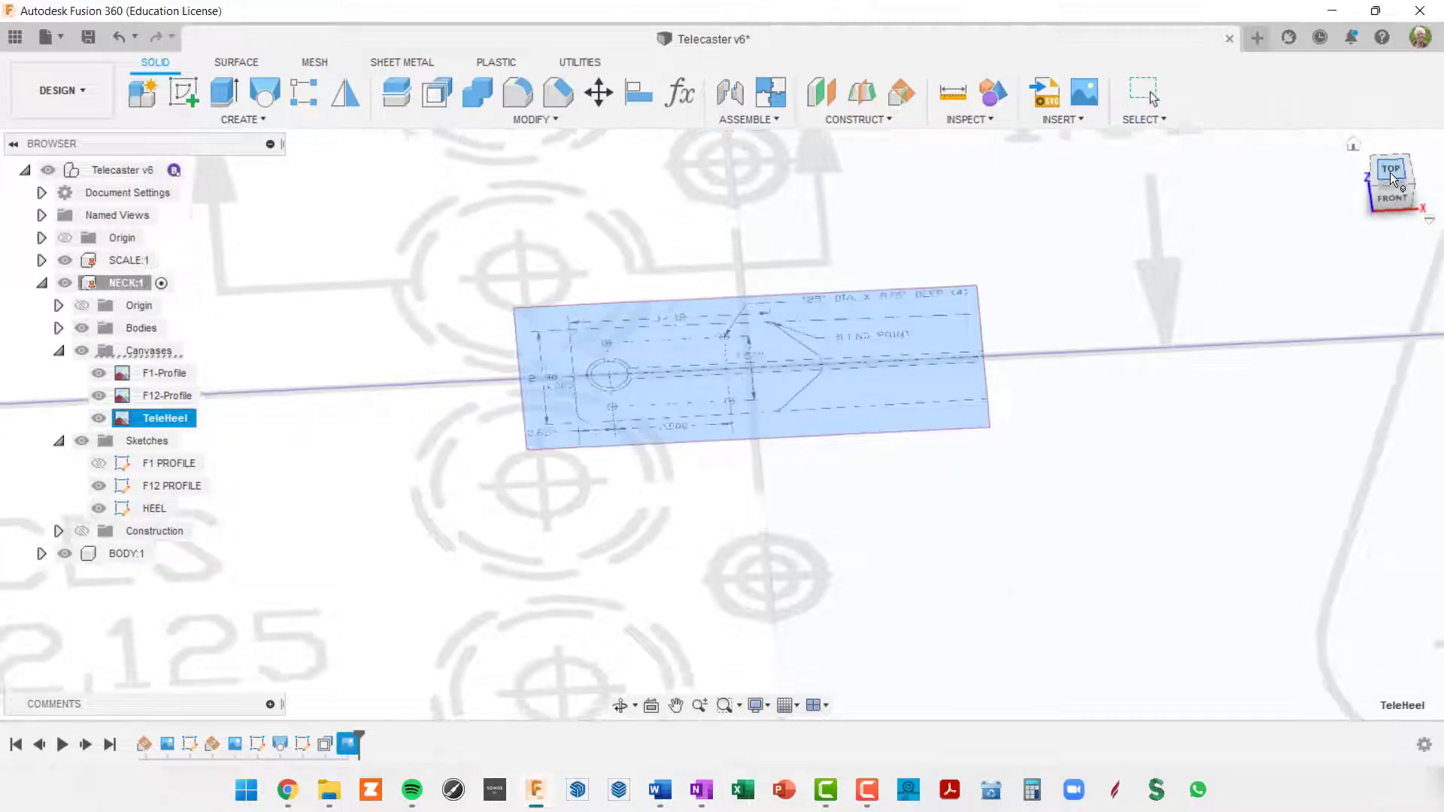
{"action": "scroll", "coordinate": [895, 339], "scroll_direction": "down", "scroll_amount": 3}
{"action": "scroll", "coordinate": [924, 547], "scroll_direction": "up", "scroll_amount": 2}
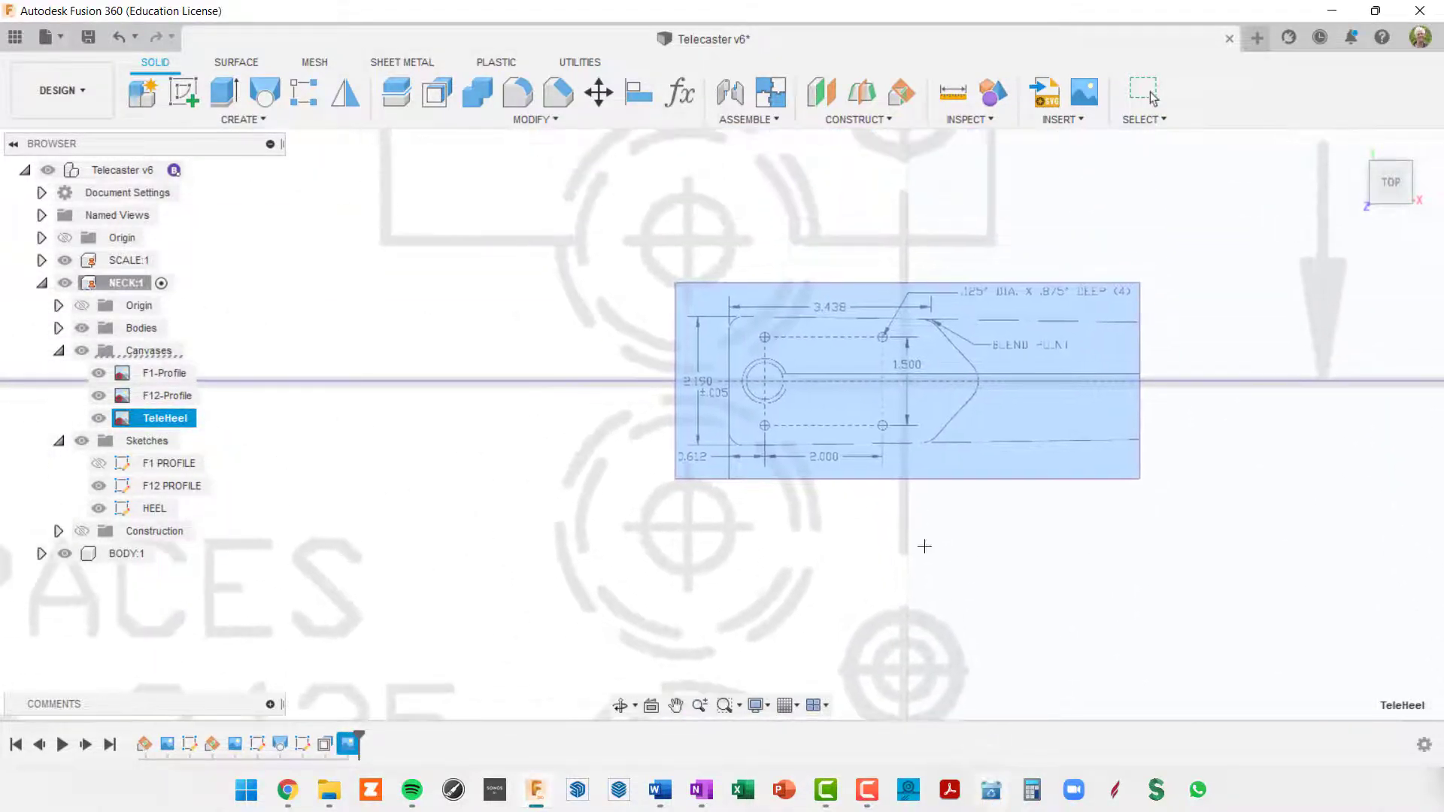
{"action": "scroll", "coordinate": [835, 339], "scroll_direction": "up", "scroll_amount": 5}
{"action": "middle_click_drag", "start_coordinate": [900, 321], "coordinate": [848, 308]}
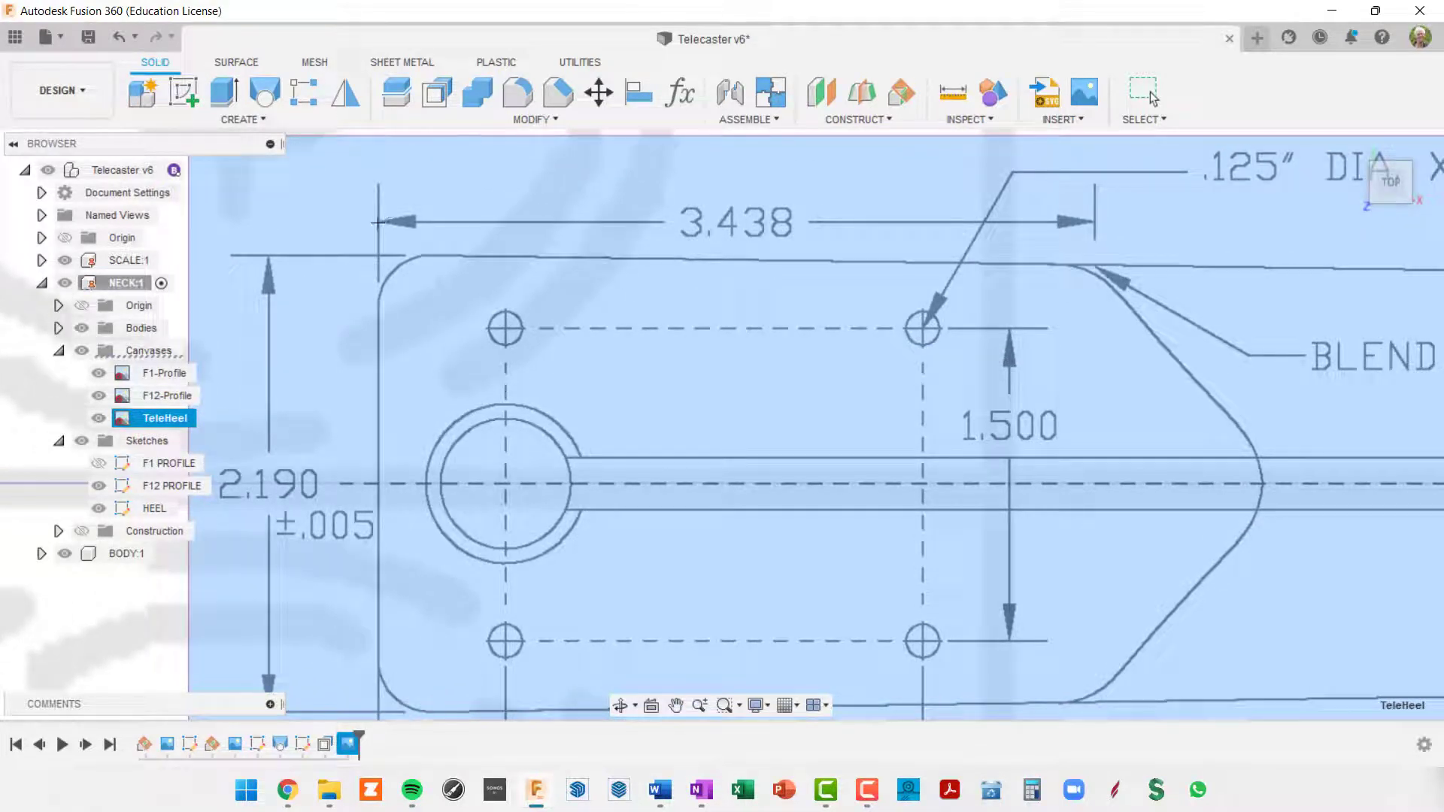
{"action": "left_click", "coordinate": [377, 220]}
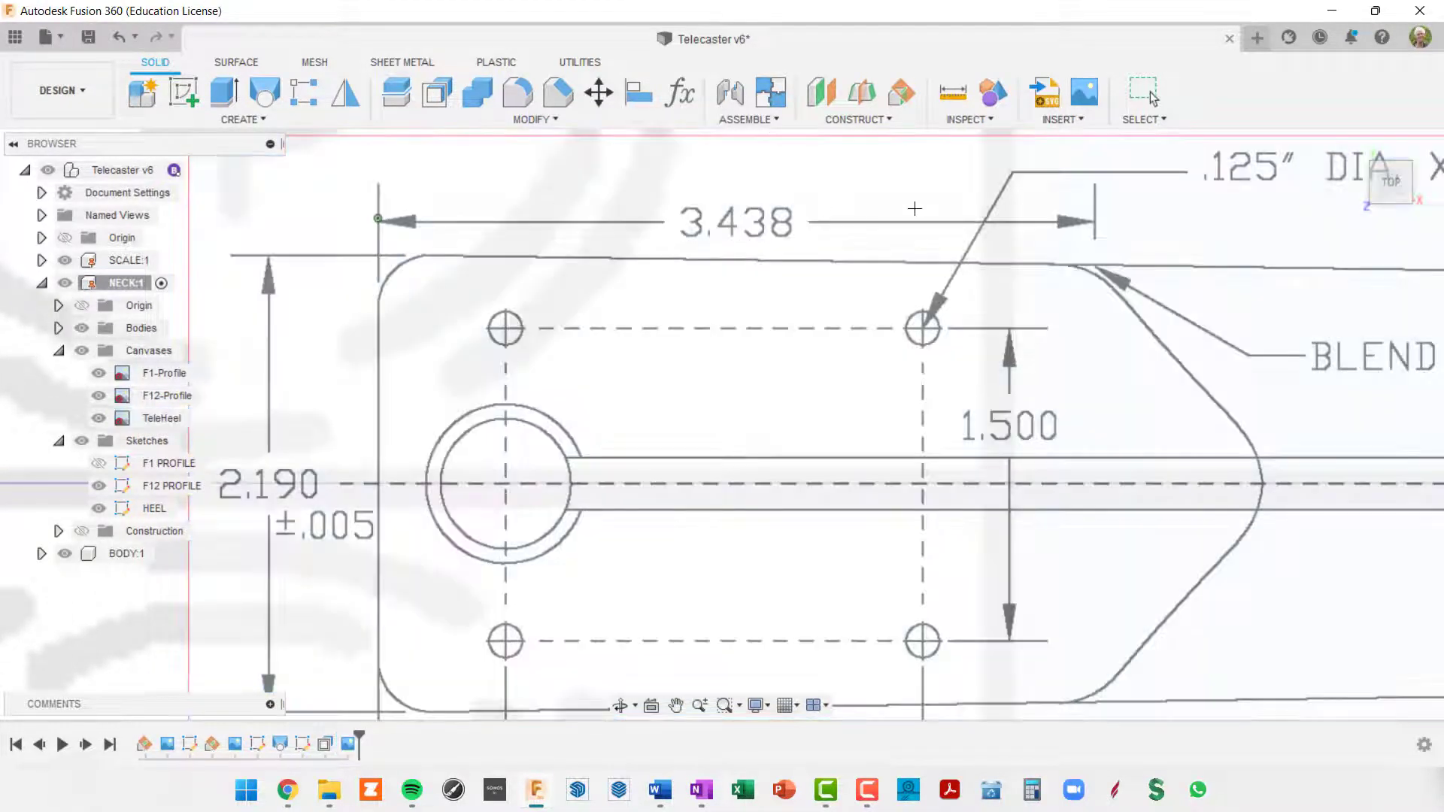
{"action": "left_click", "coordinate": [1095, 220]}
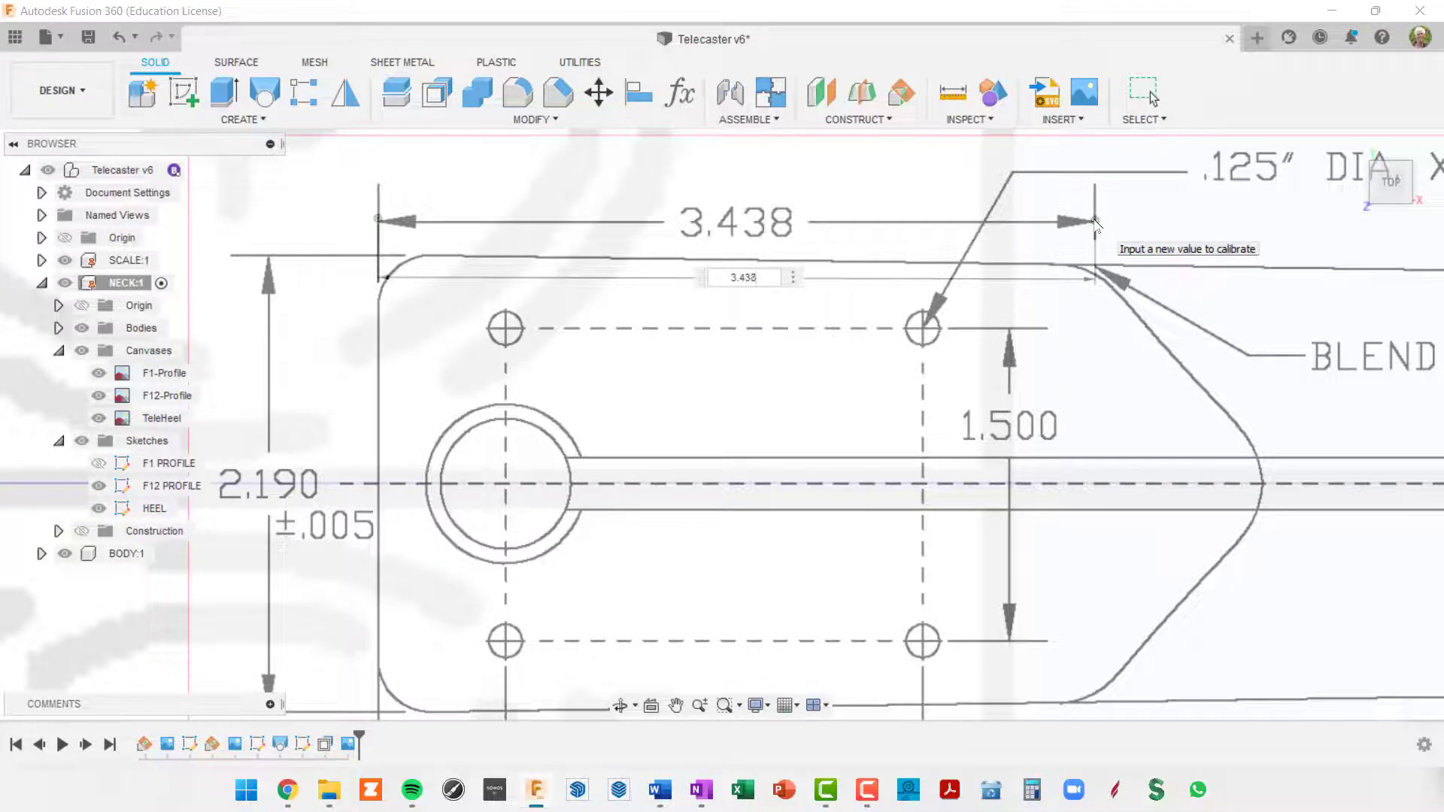
{"action": "key", "text": "Return"}
Edit the TeleHeel canvas and shift it 0.004 in along Y to align its dashed centreline with the neck's centreline
{"action": "scroll", "coordinate": [1060, 301], "scroll_direction": "down", "scroll_amount": 10}
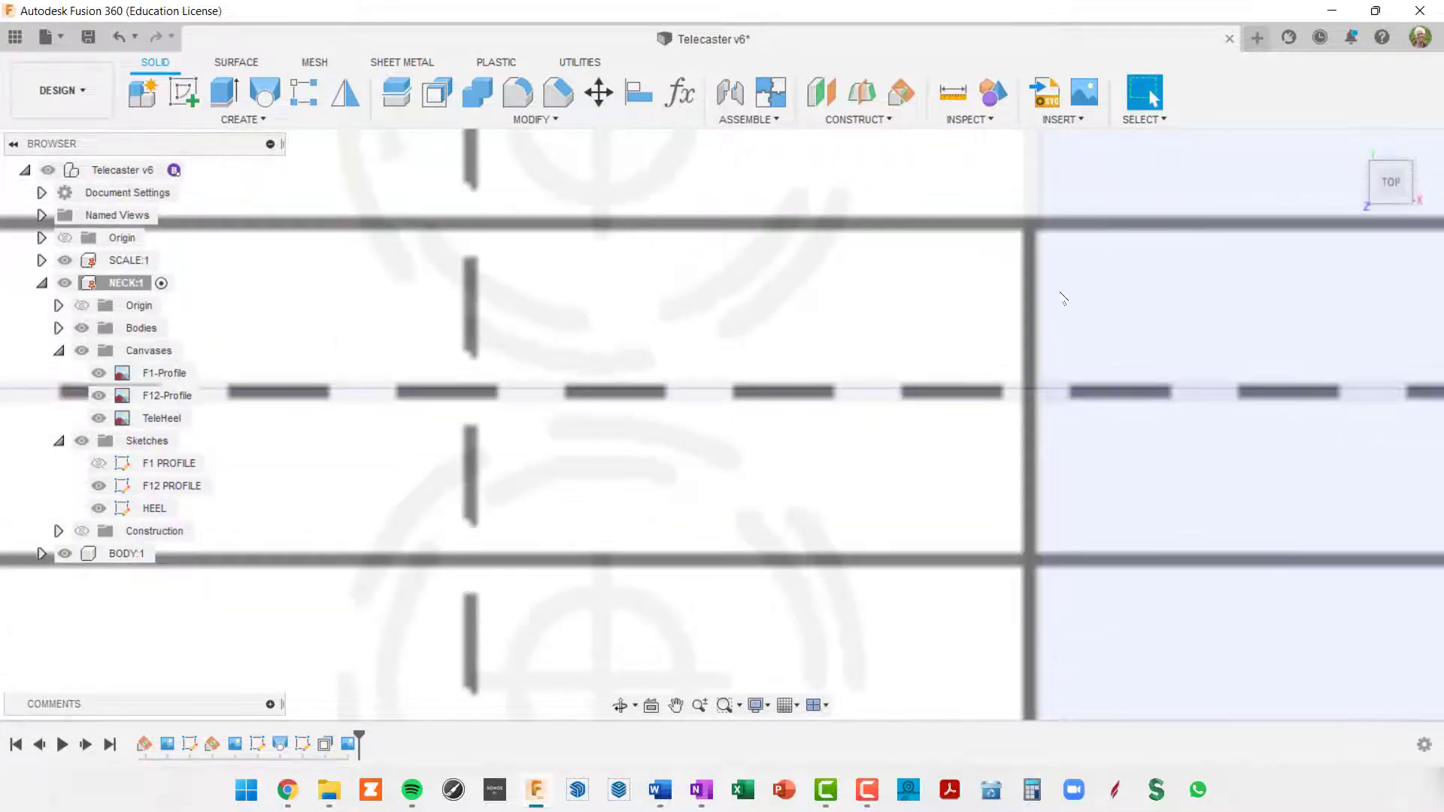
{"action": "scroll", "coordinate": [1055, 304], "scroll_direction": "down", "scroll_amount": 5}
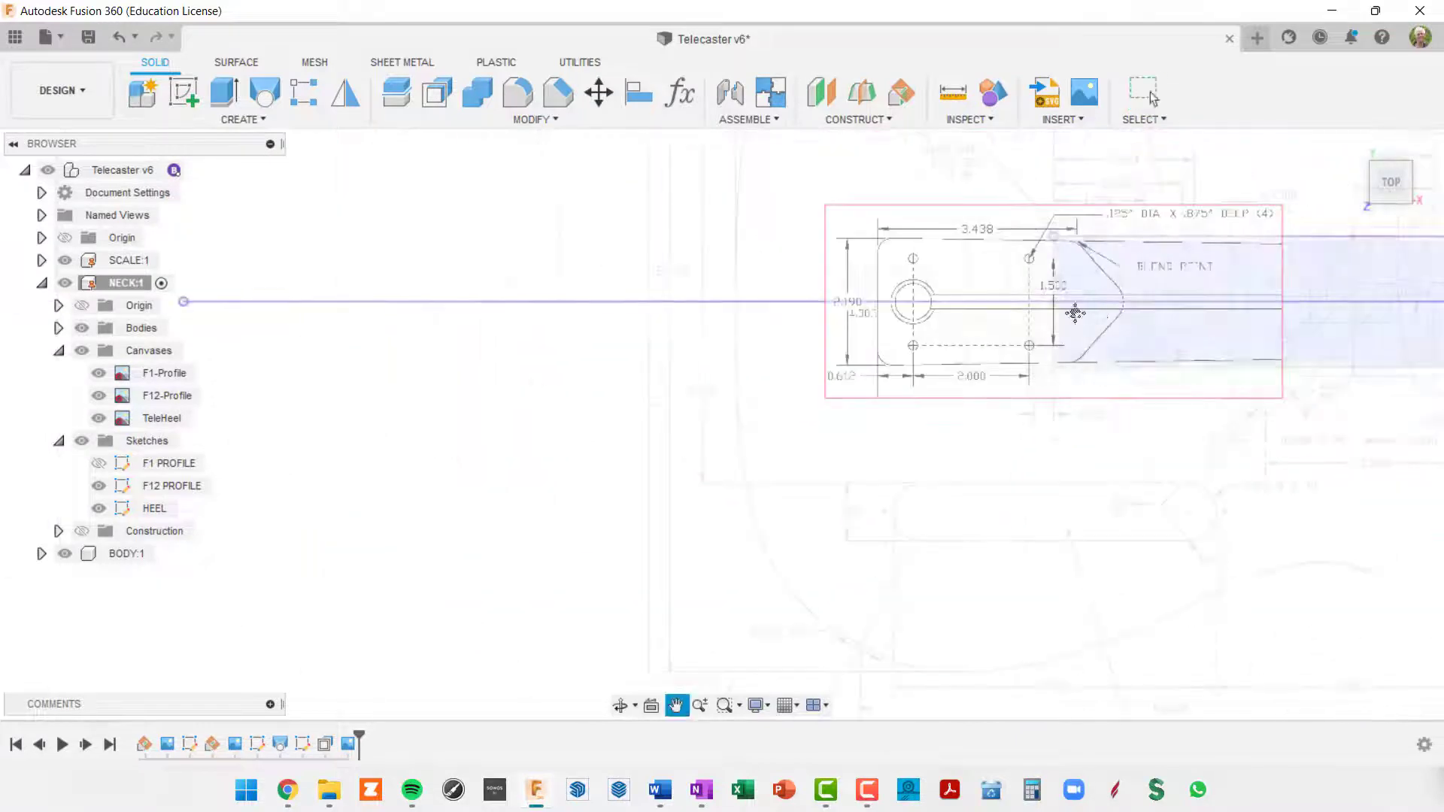
{"action": "middle_click_drag", "start_coordinate": [1056, 304], "coordinate": [797, 328]}
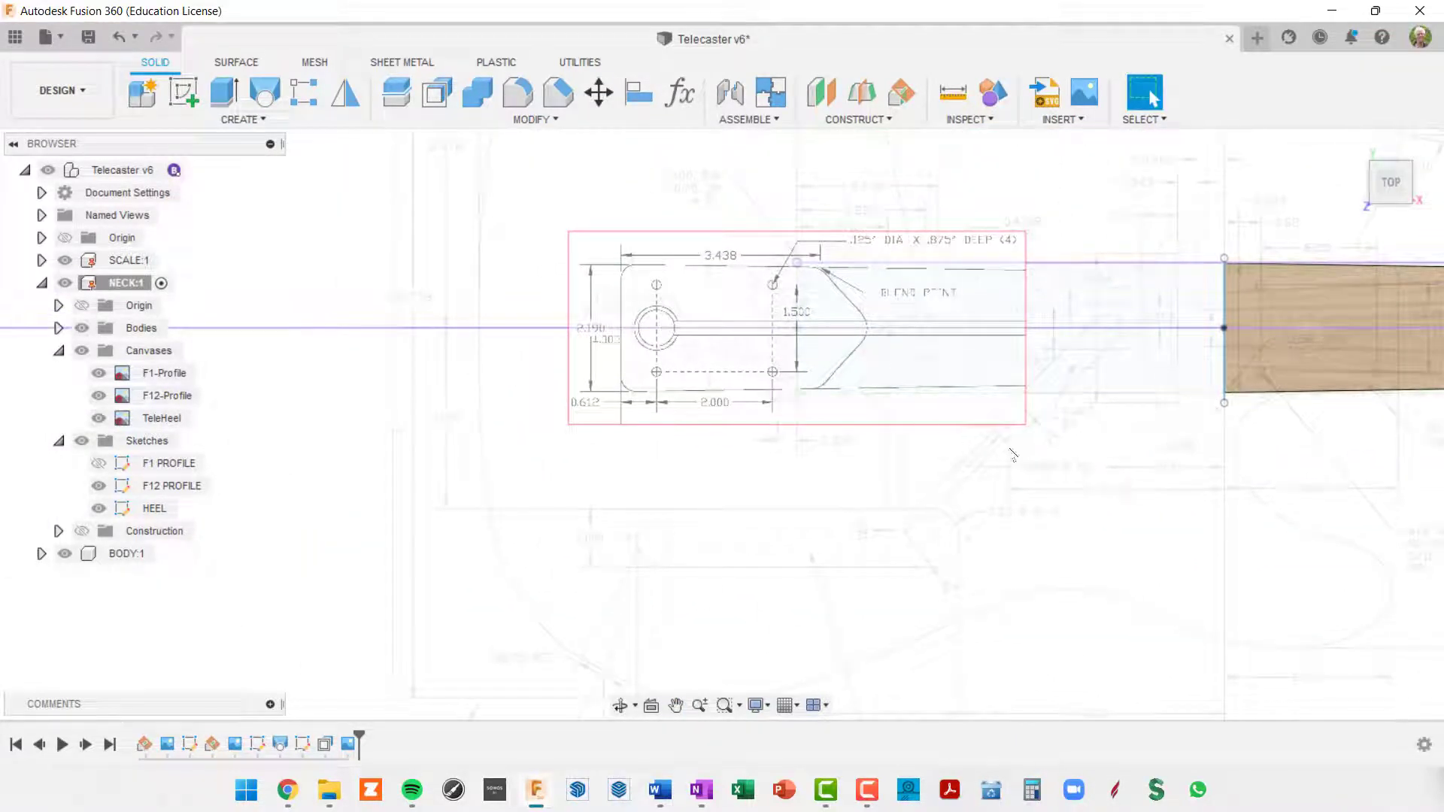
{"action": "scroll", "coordinate": [714, 355], "scroll_direction": "up", "scroll_amount": 3}
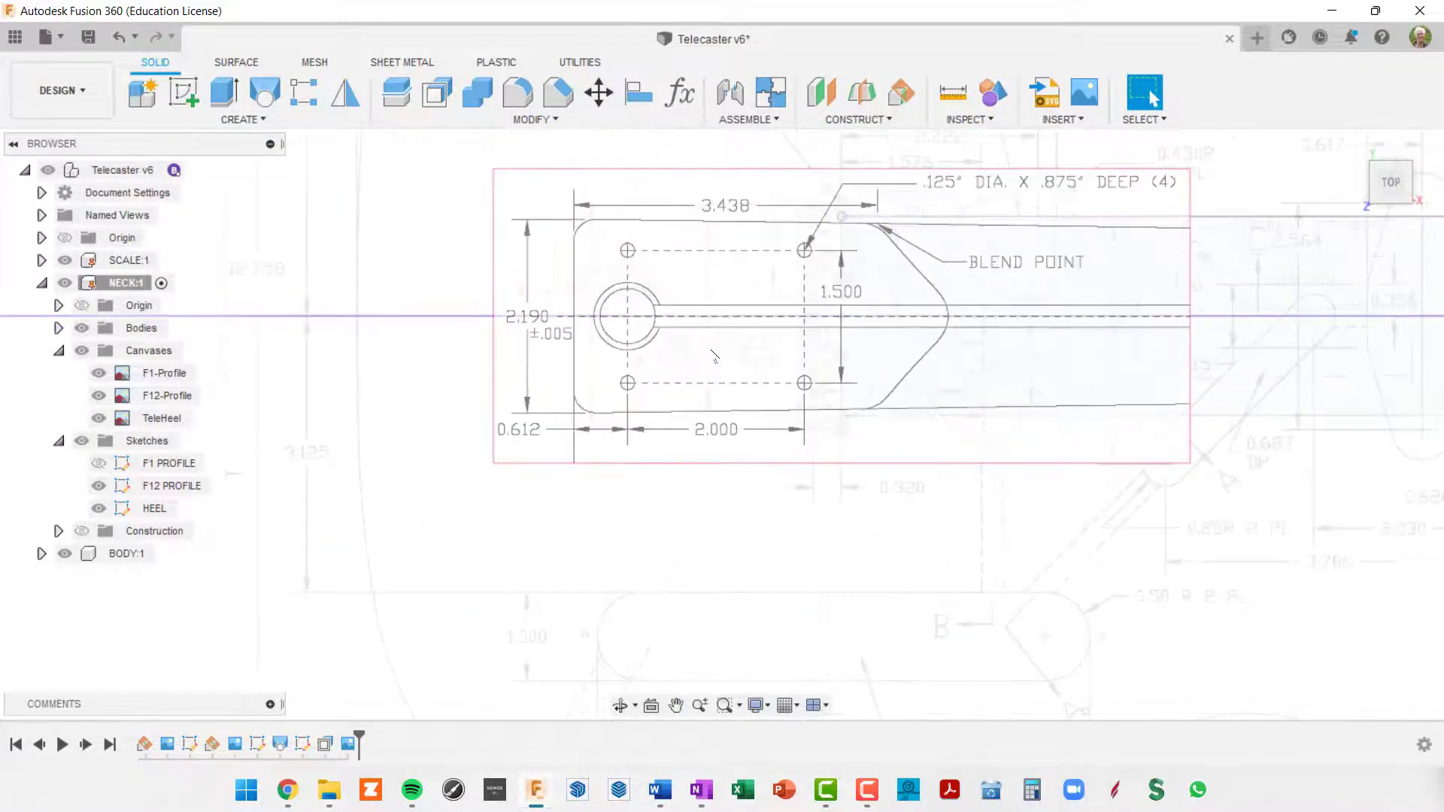
{"action": "scroll", "coordinate": [715, 356], "scroll_direction": "up", "scroll_amount": 3}
{"action": "scroll", "coordinate": [714, 355], "scroll_direction": "down", "scroll_amount": 3}
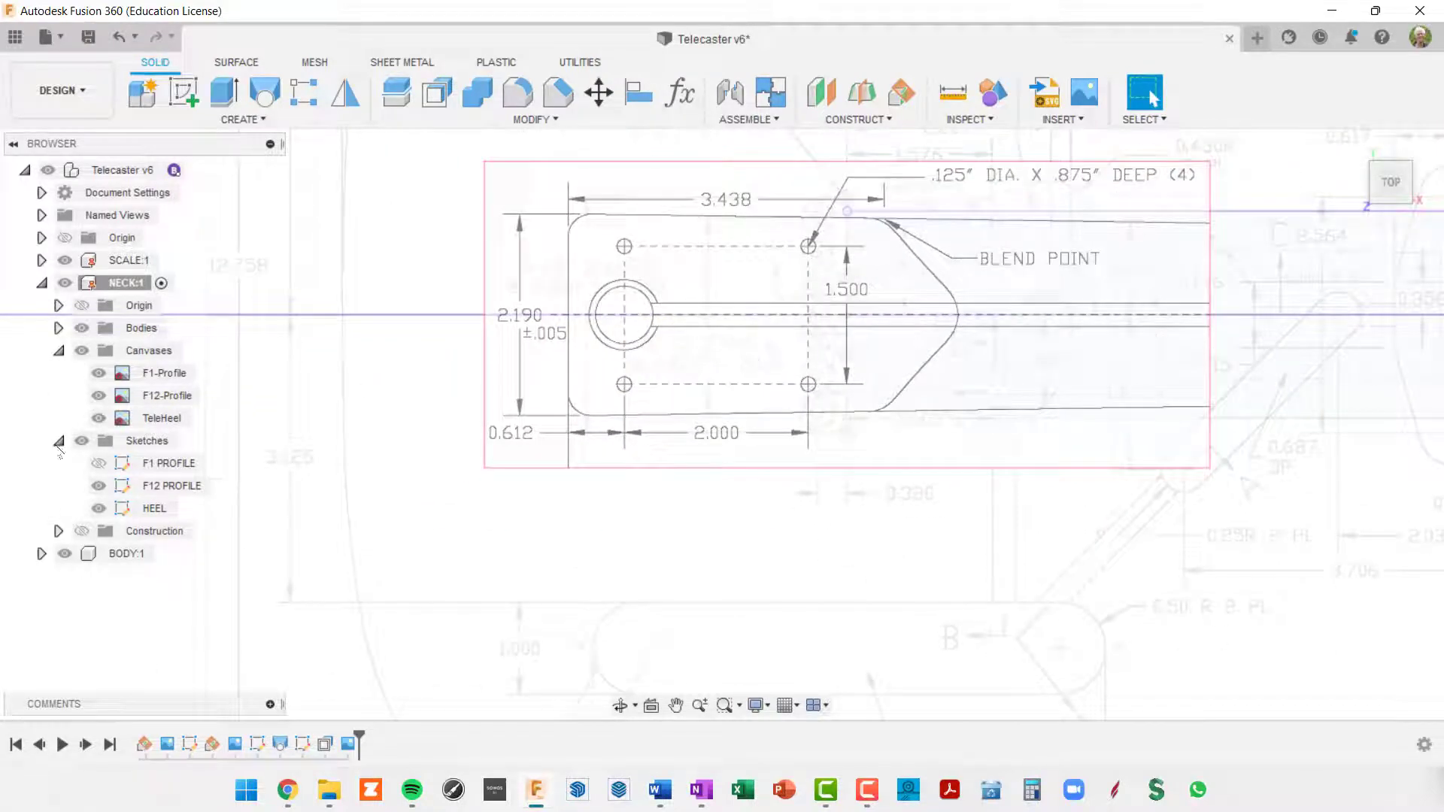
{"action": "right_click", "coordinate": [159, 422]}
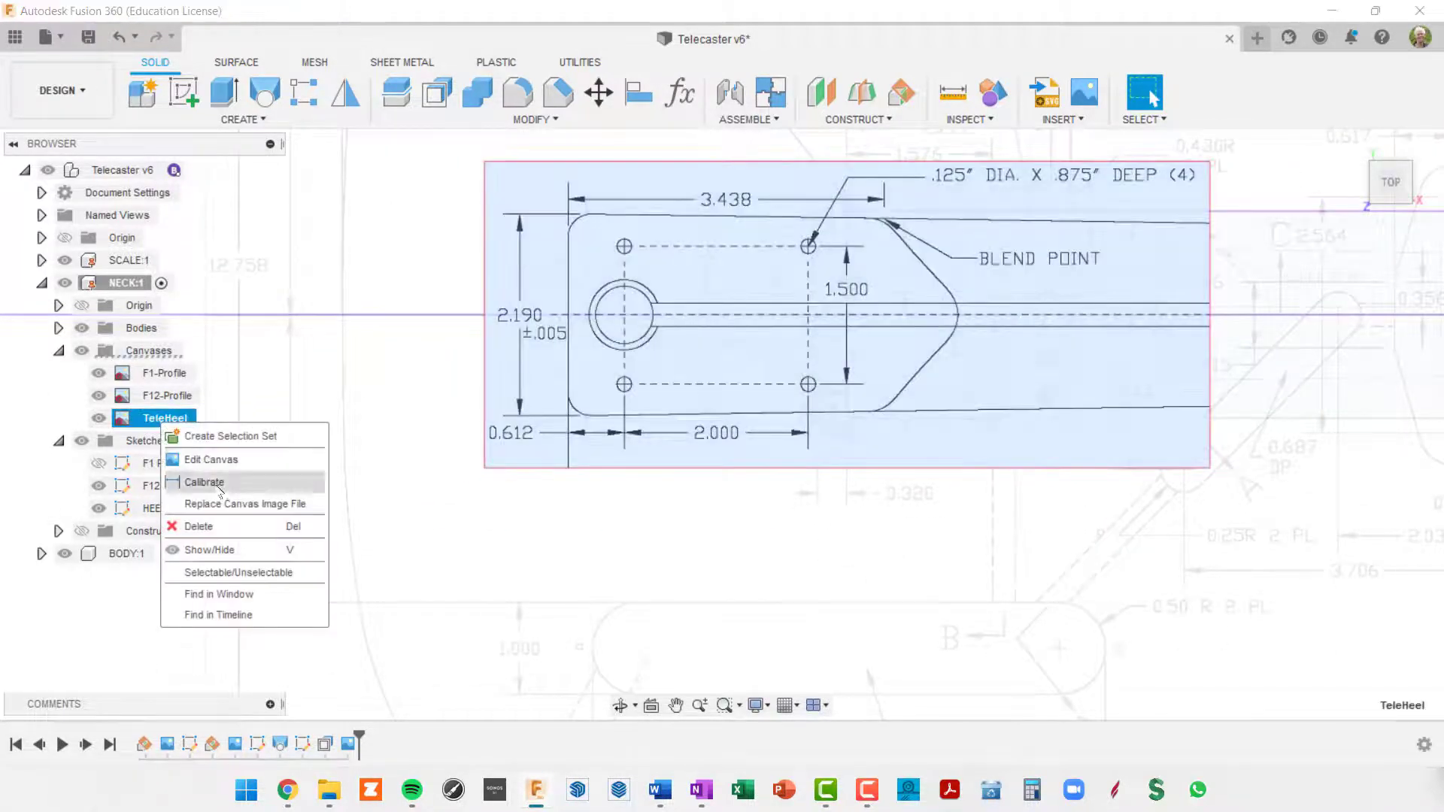
{"action": "left_click", "coordinate": [237, 459]}
{"action": "scroll", "coordinate": [961, 278], "scroll_direction": "up", "scroll_amount": 3}
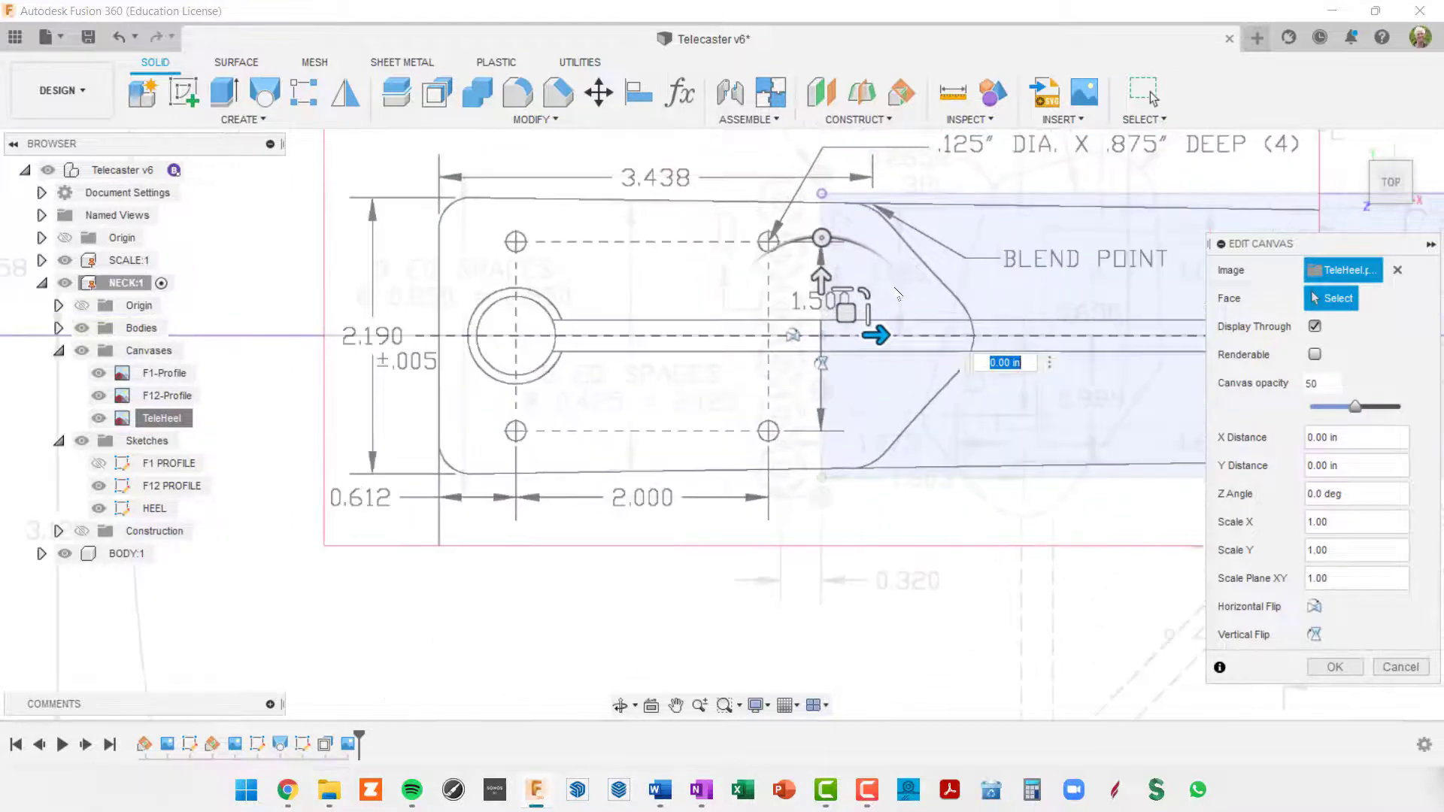
{"action": "scroll", "coordinate": [961, 279], "scroll_direction": "down", "scroll_amount": 3}
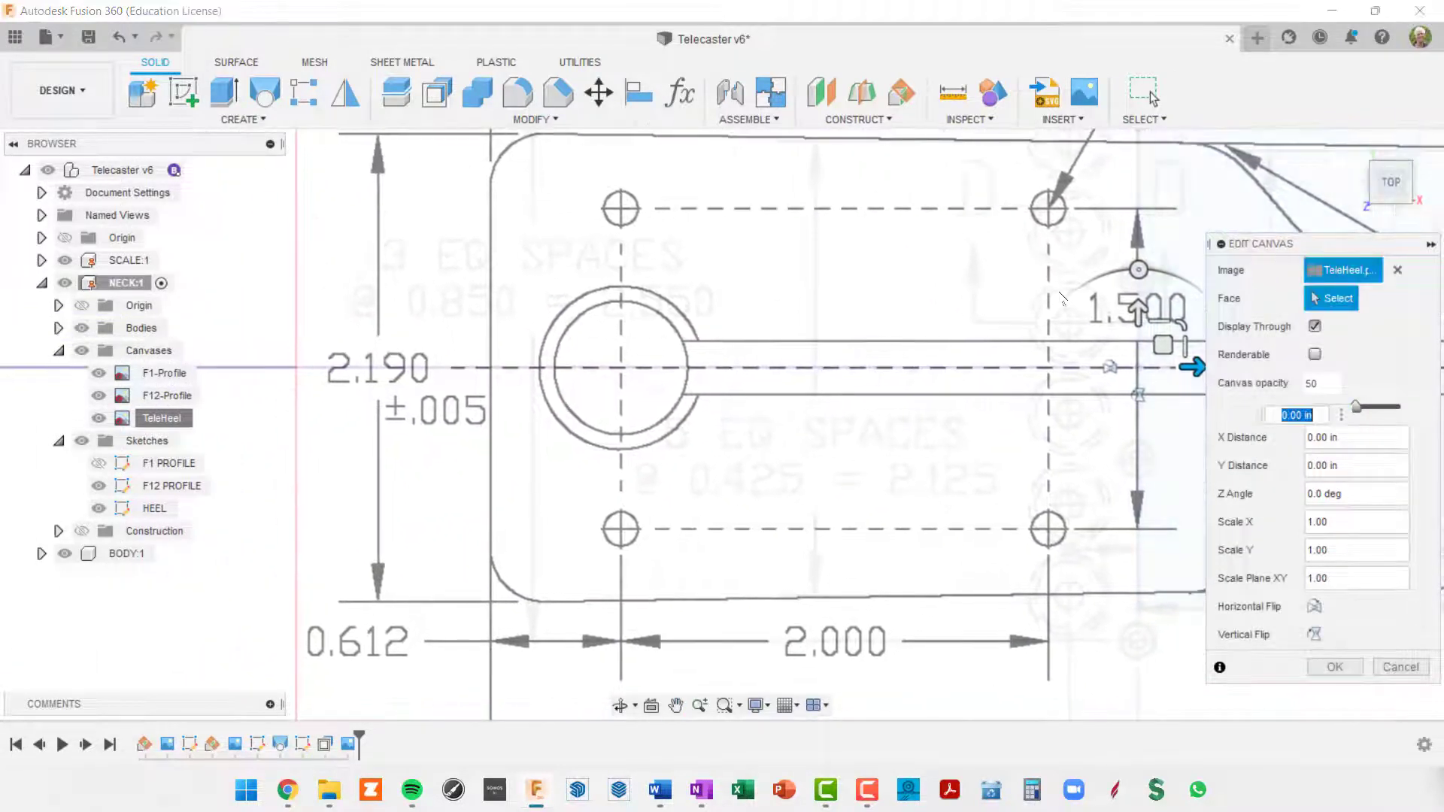
{"action": "scroll", "coordinate": [1051, 303], "scroll_direction": "up", "scroll_amount": 4}
{"action": "middle_click_drag", "start_coordinate": [1102, 267], "coordinate": [1019, 229]}
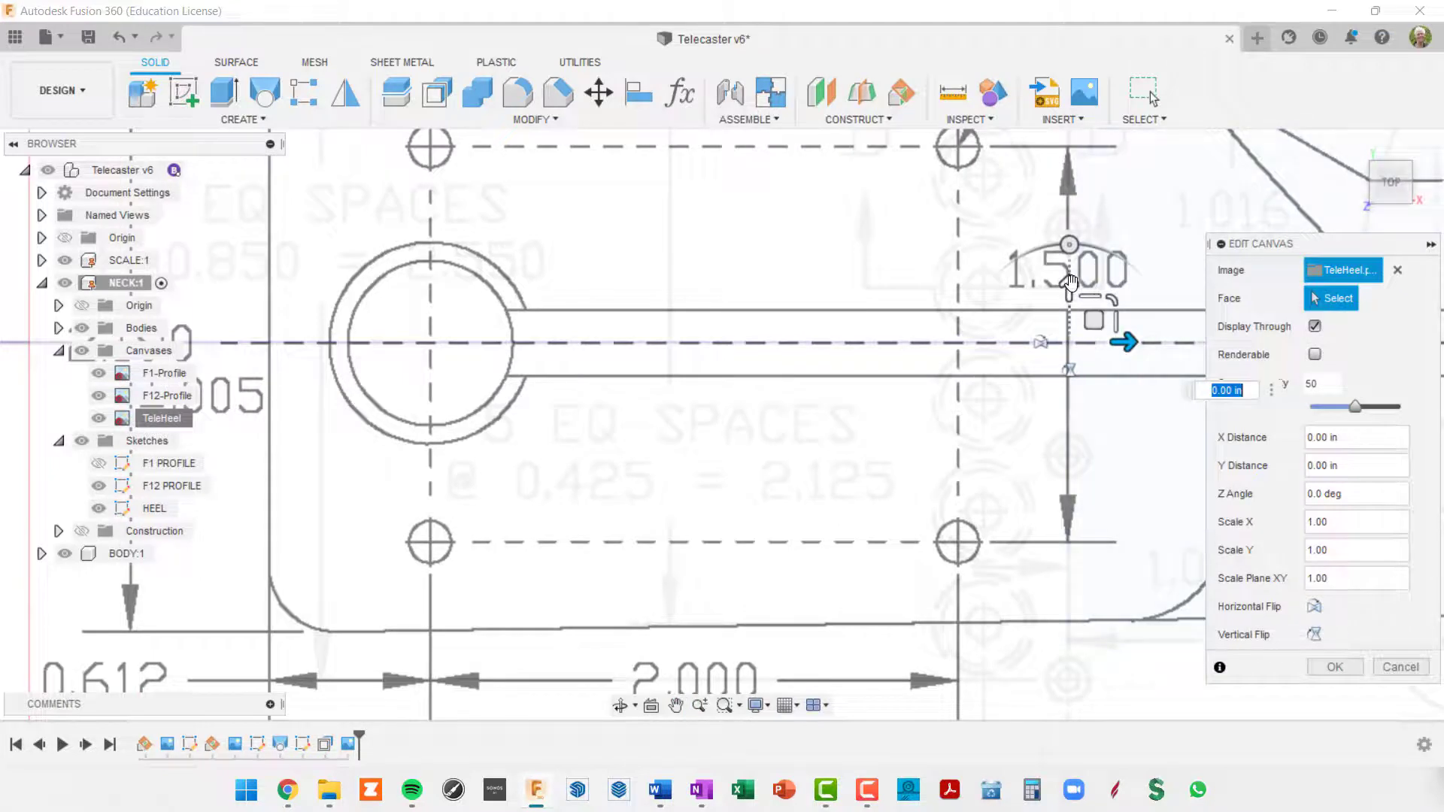
{"action": "left_click_drag", "start_coordinate": [1071, 283], "coordinate": [1069, 282]}
{"action": "scroll", "coordinate": [1069, 282], "scroll_direction": "down", "scroll_amount": 3}
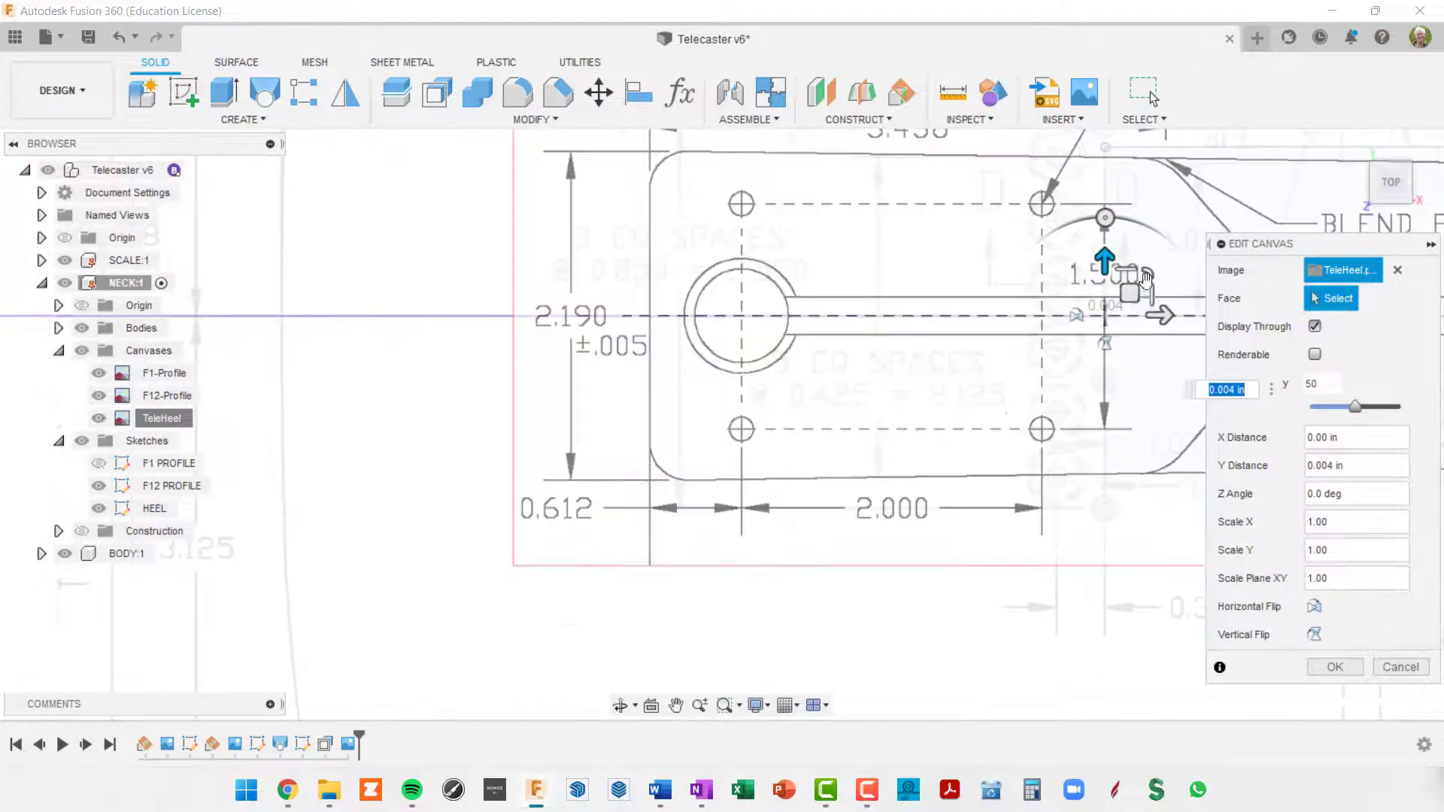
Move the TeleHeel canvas about 6.072 in along X towards the wooden neck body
{"action": "middle_click_drag", "start_coordinate": [1121, 290], "coordinate": [653, 300]}
{"action": "scroll", "coordinate": [653, 300], "scroll_direction": "down", "scroll_amount": 3}
{"action": "mouse_move", "coordinate": [768, 283]}
{"action": "middle_mouse_down"}
{"action": "mouse_move", "coordinate": [509, 291]}
{"action": "mouse_move", "coordinate": [725, 319]}
{"action": "mouse_move", "coordinate": [748, 300]}
{"action": "middle_mouse_up"}
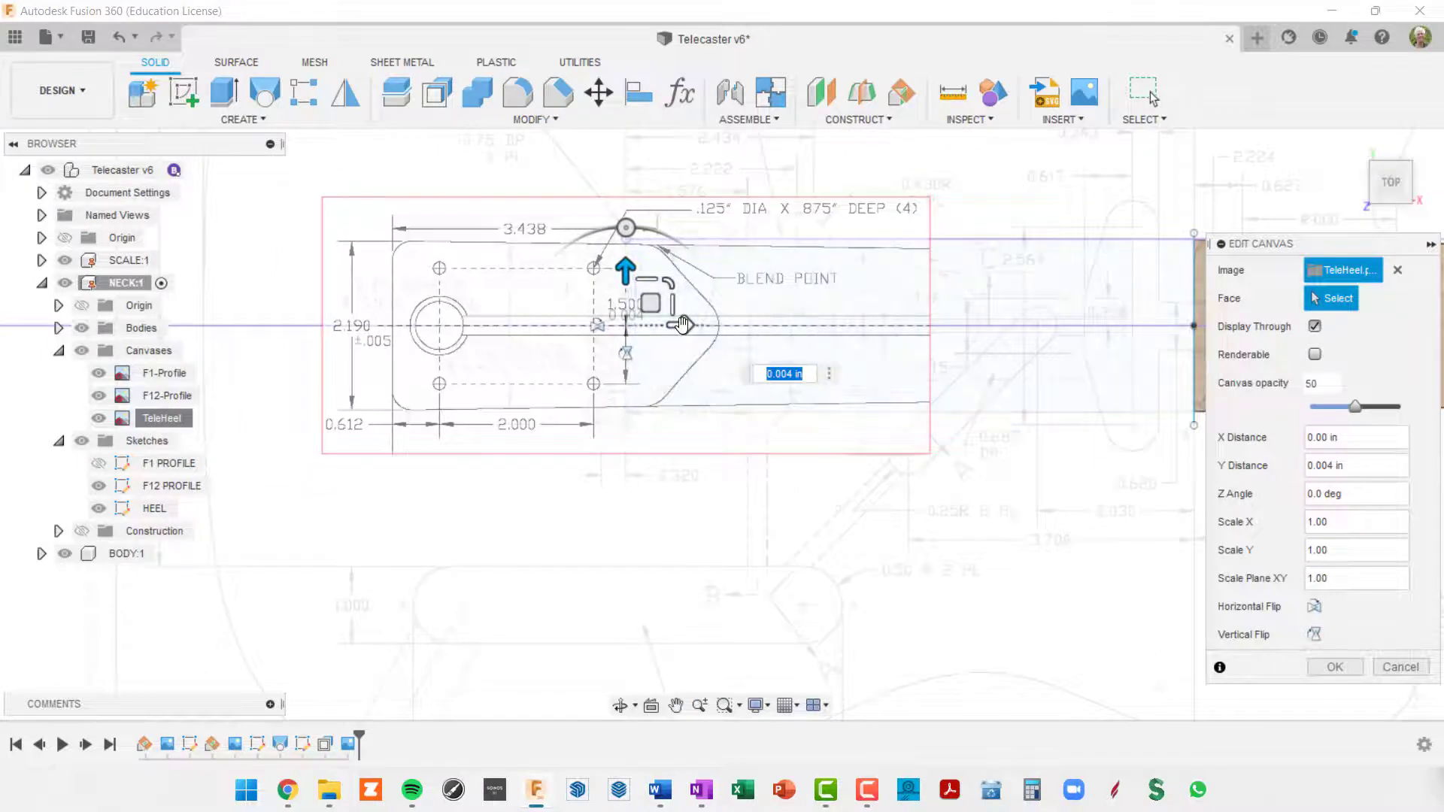
{"action": "left_click_drag", "start_coordinate": [681, 325], "coordinate": [1150, 379]}
{"action": "middle_click_drag", "start_coordinate": [933, 398], "coordinate": [695, 386]}
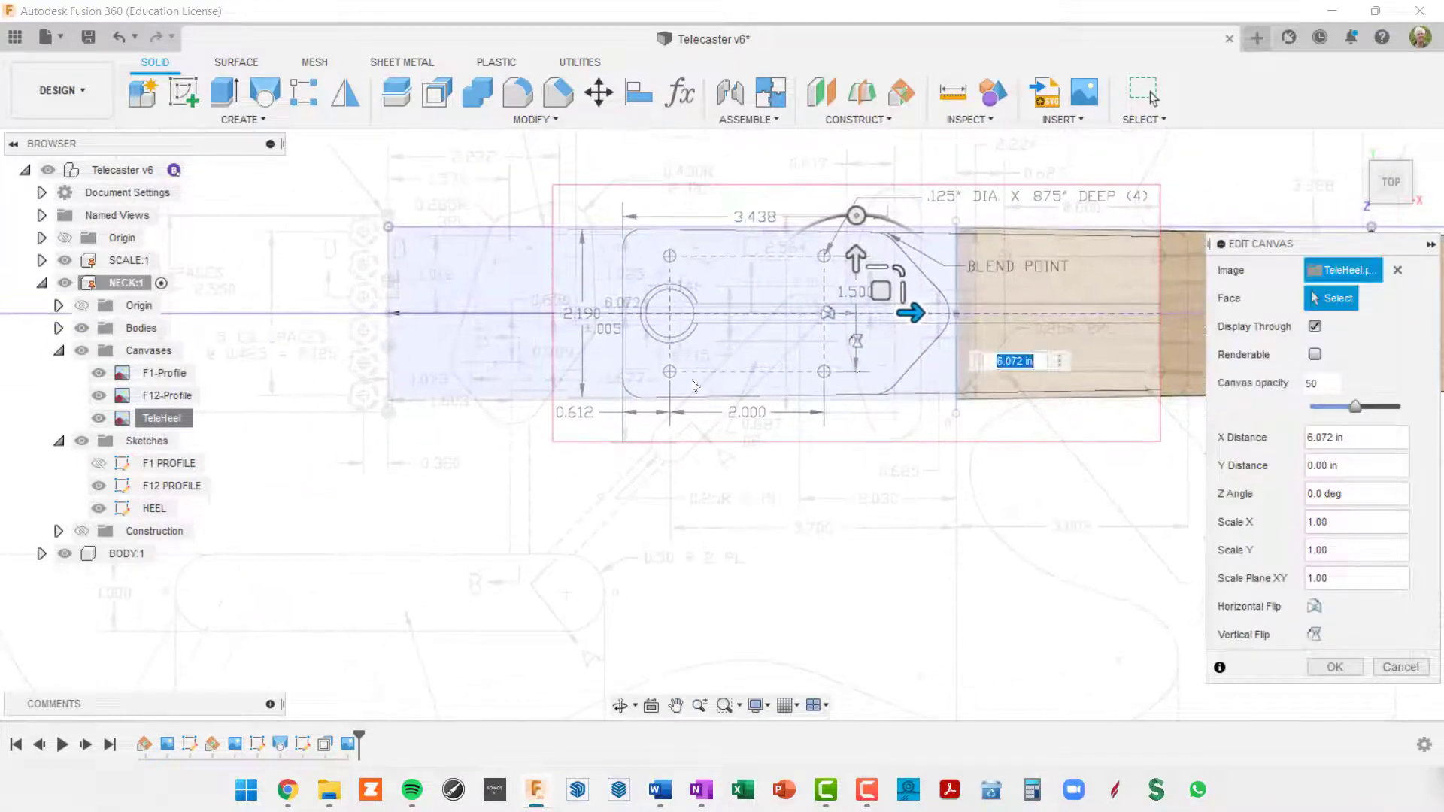
{"action": "scroll", "coordinate": [636, 363], "scroll_direction": "up", "scroll_amount": 2}
{"action": "scroll", "coordinate": [680, 376], "scroll_direction": "down", "scroll_amount": 3}
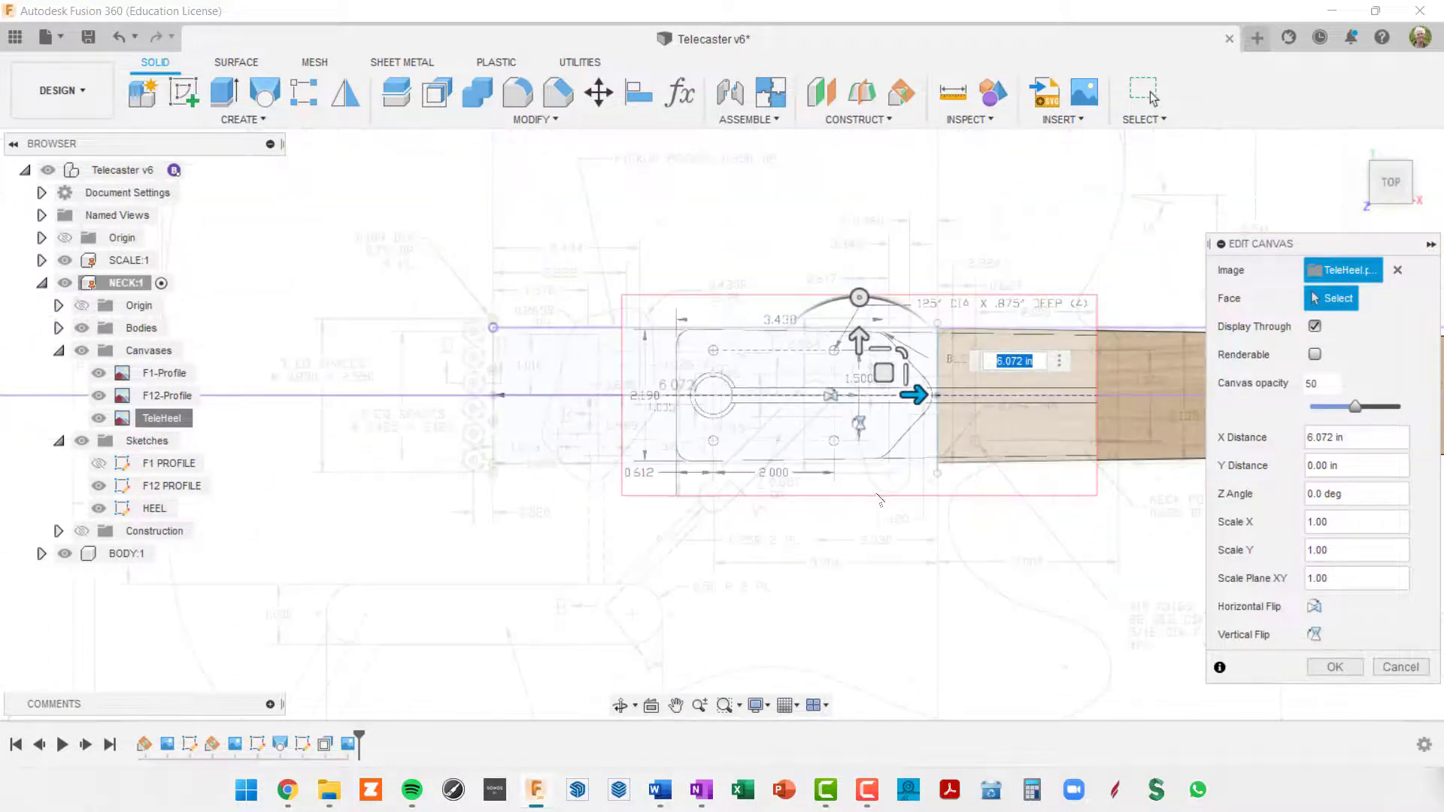
{"action": "middle_click_drag", "start_coordinate": [837, 469], "coordinate": [761, 446]}
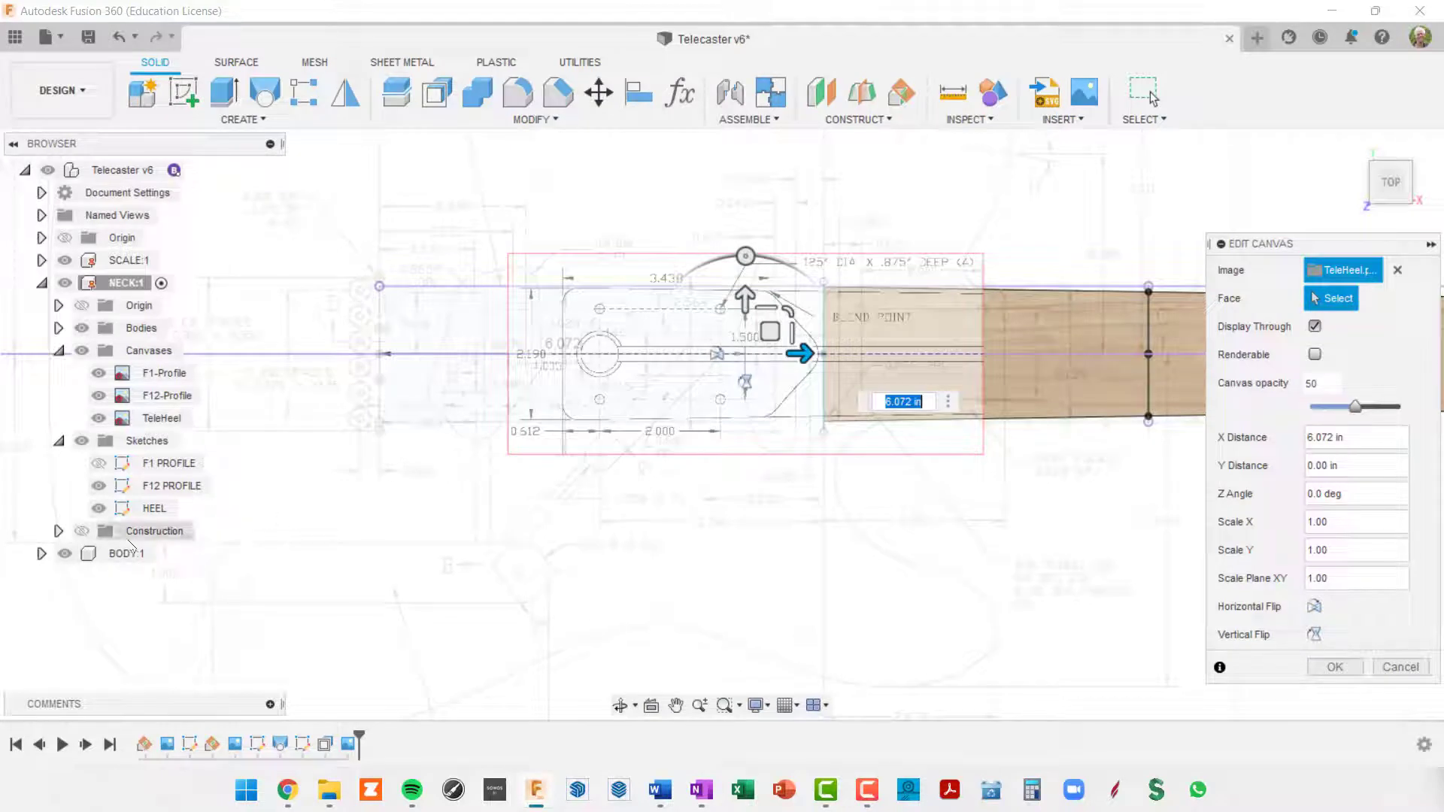
Hide the BODY component and move the TeleHeel canvas to an X distance of 10.403 in, aligning its heel end with the neck's end
{"action": "left_click", "coordinate": [67, 554]}
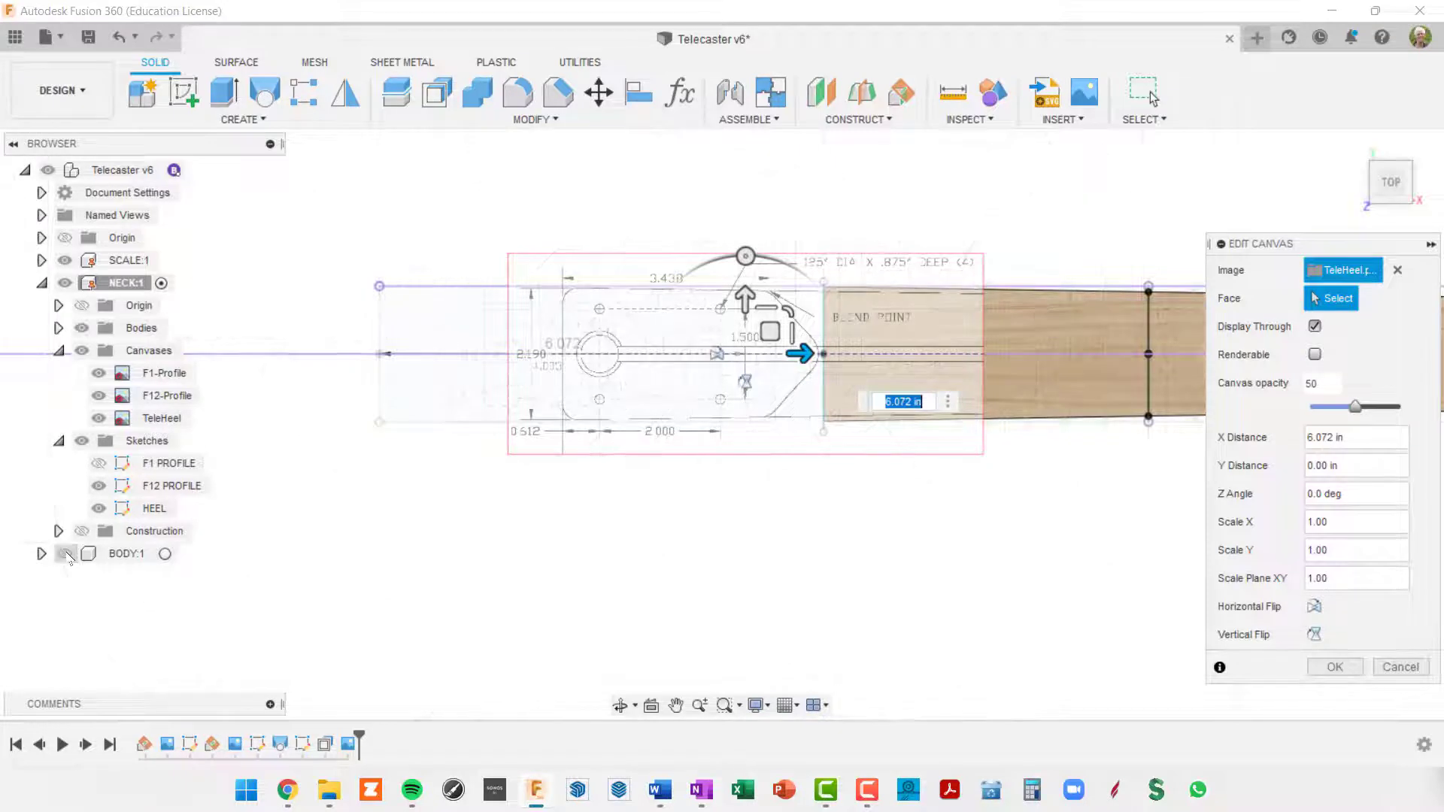
{"action": "middle_click_drag", "start_coordinate": [888, 499], "coordinate": [879, 574]}
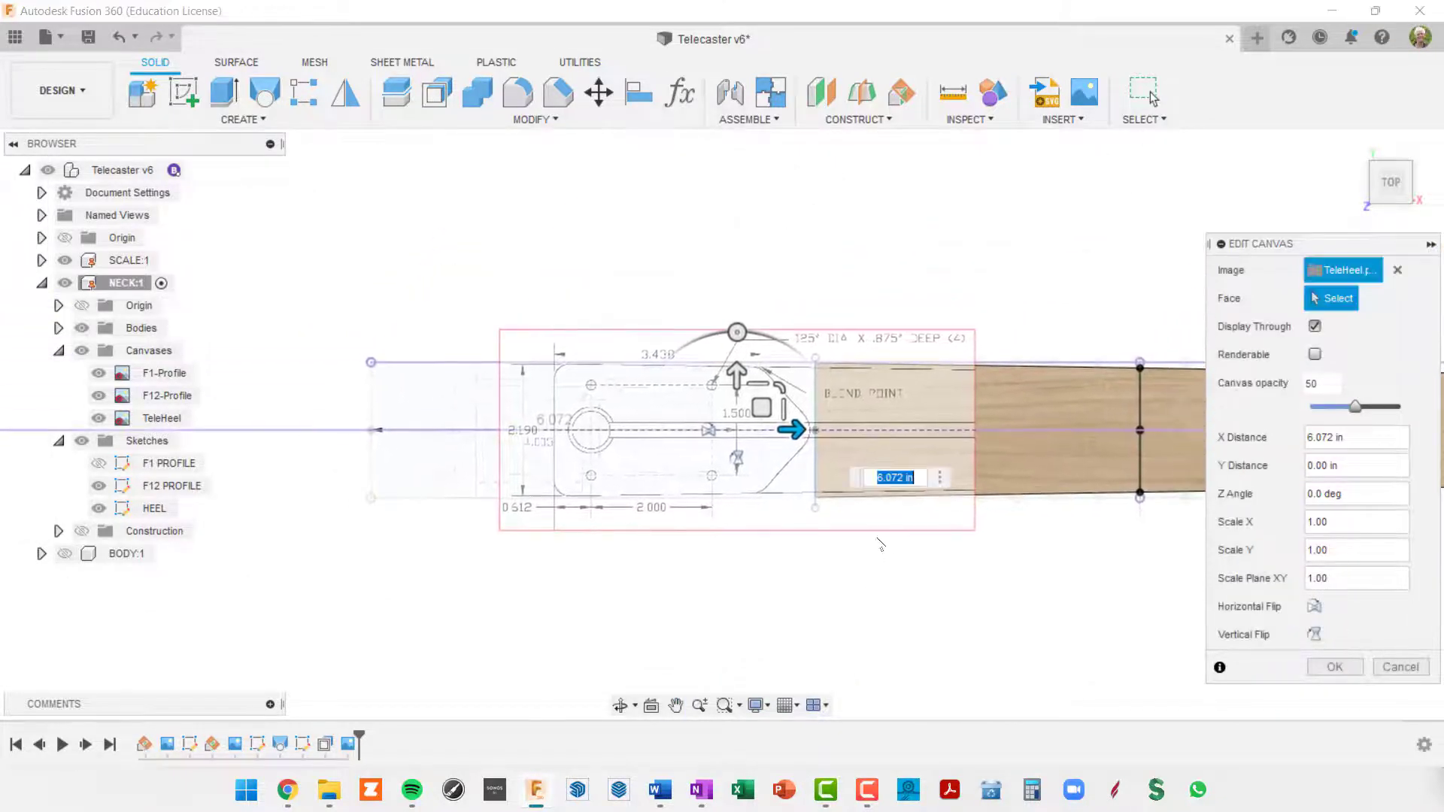
{"action": "middle_click_drag", "start_coordinate": [920, 441], "coordinate": [935, 376]}
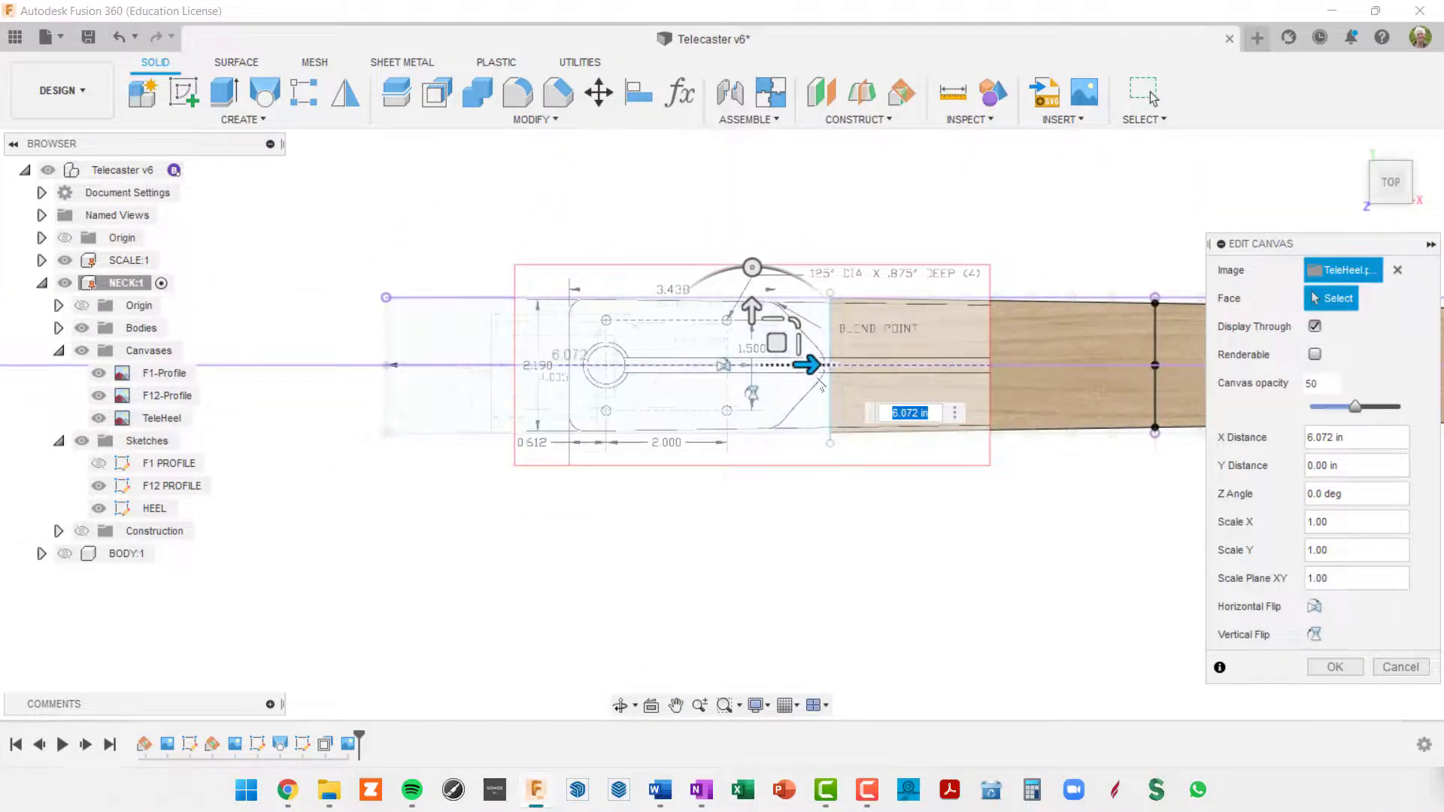
{"action": "left_click_drag", "start_coordinate": [821, 368], "coordinate": [1081, 407]}
{"action": "scroll", "coordinate": [971, 494], "scroll_direction": "up", "scroll_amount": 6}
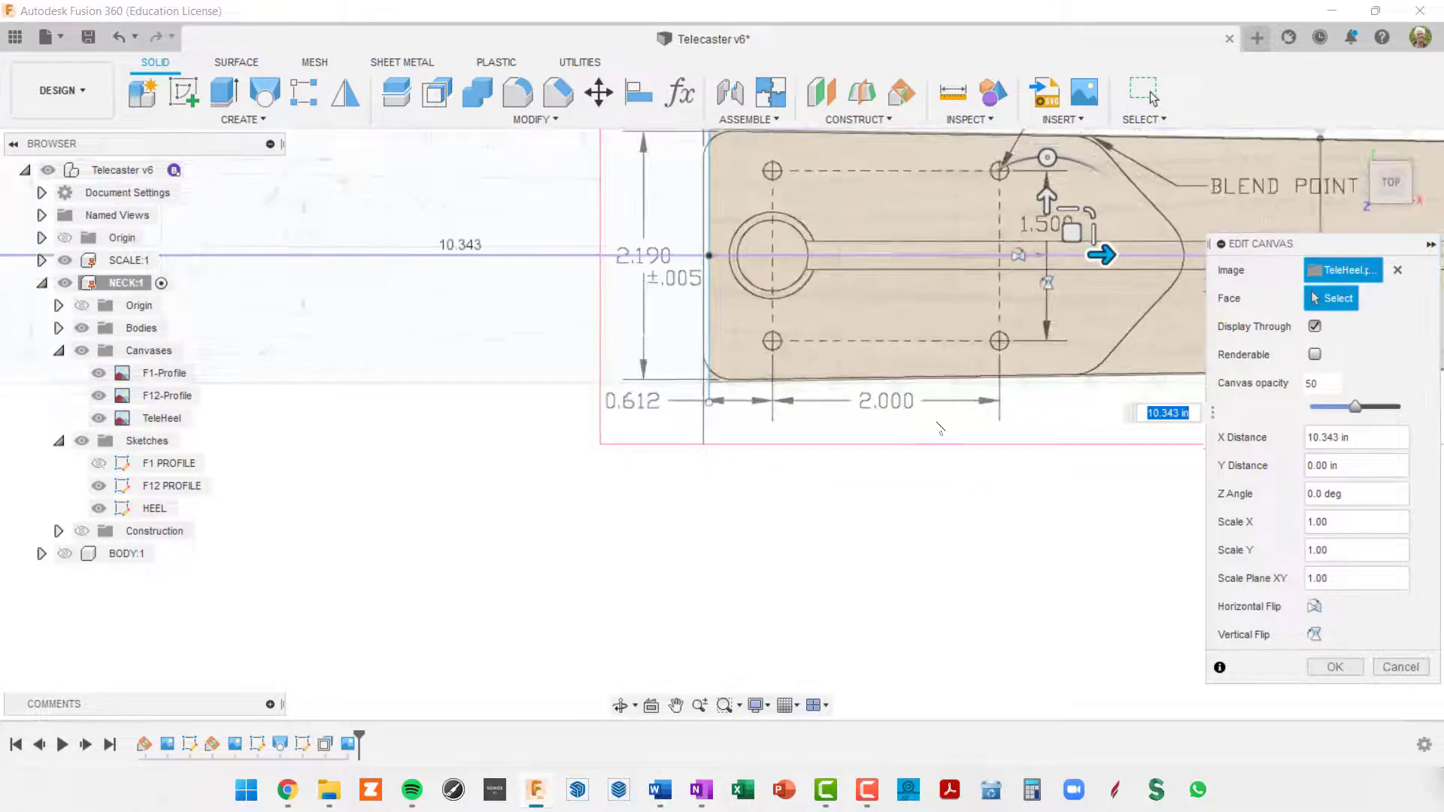
{"action": "middle_click_drag", "start_coordinate": [940, 429], "coordinate": [910, 642]}
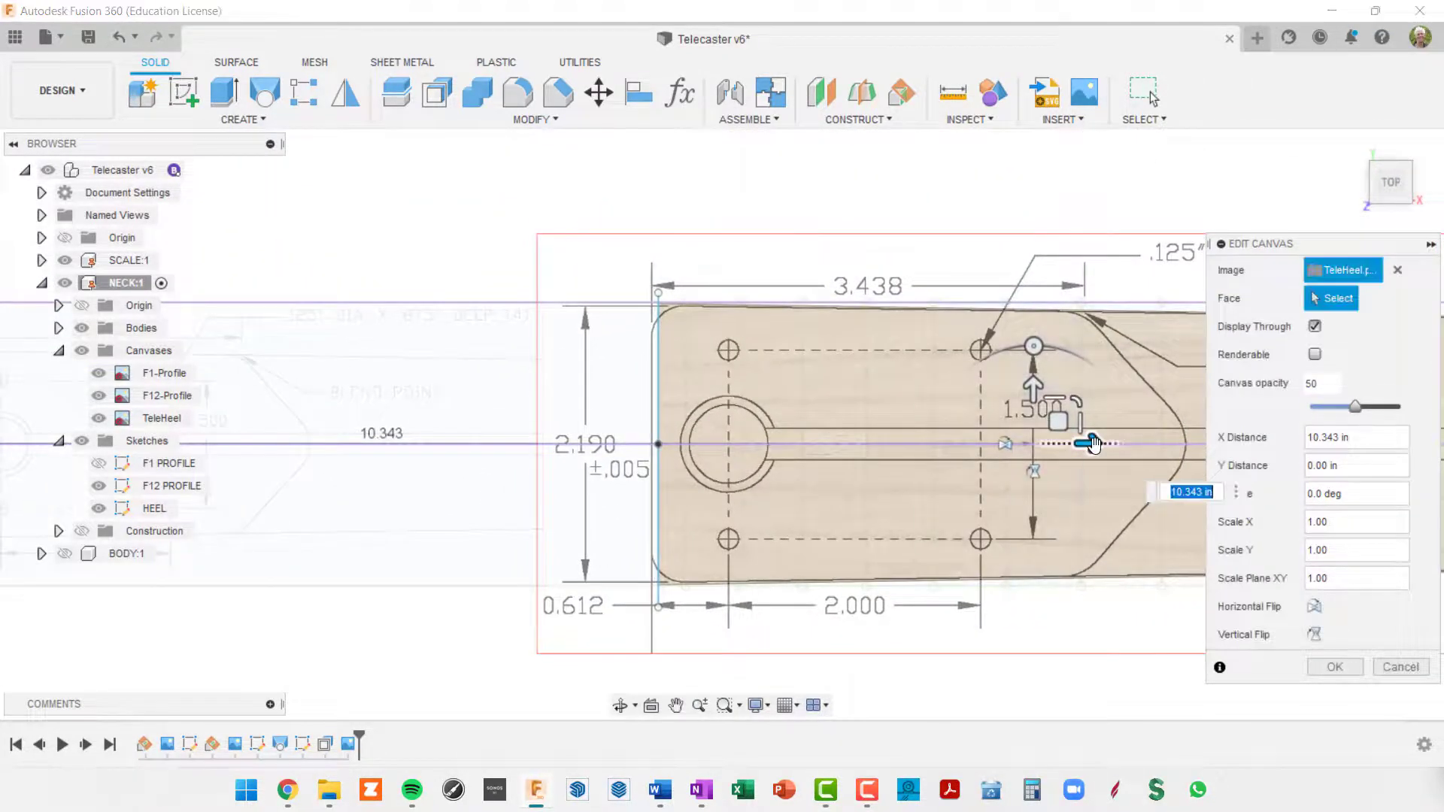
{"action": "left_click_drag", "start_coordinate": [1093, 444], "coordinate": [1101, 447]}
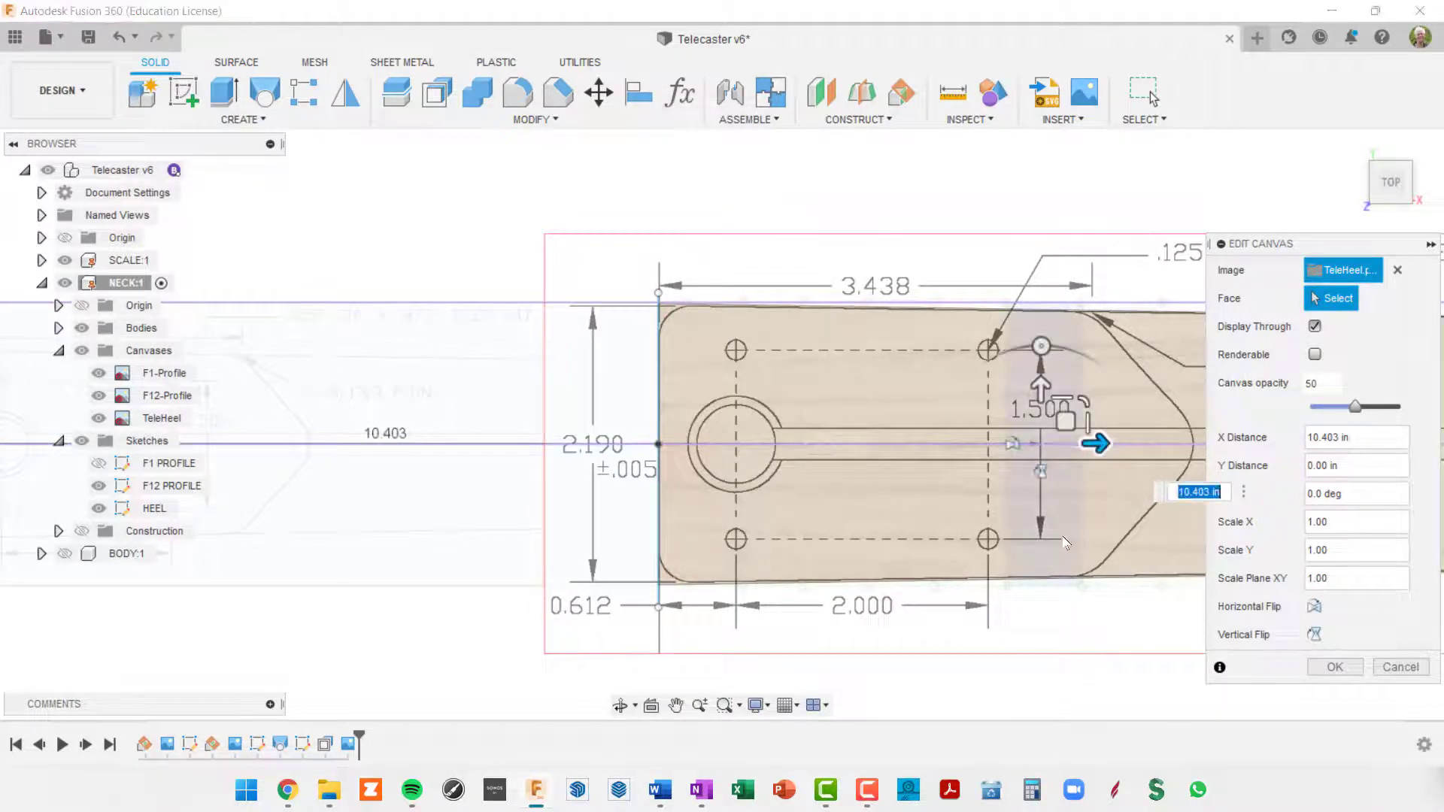
{"action": "middle_click_drag", "start_coordinate": [917, 427], "coordinate": [699, 358]}
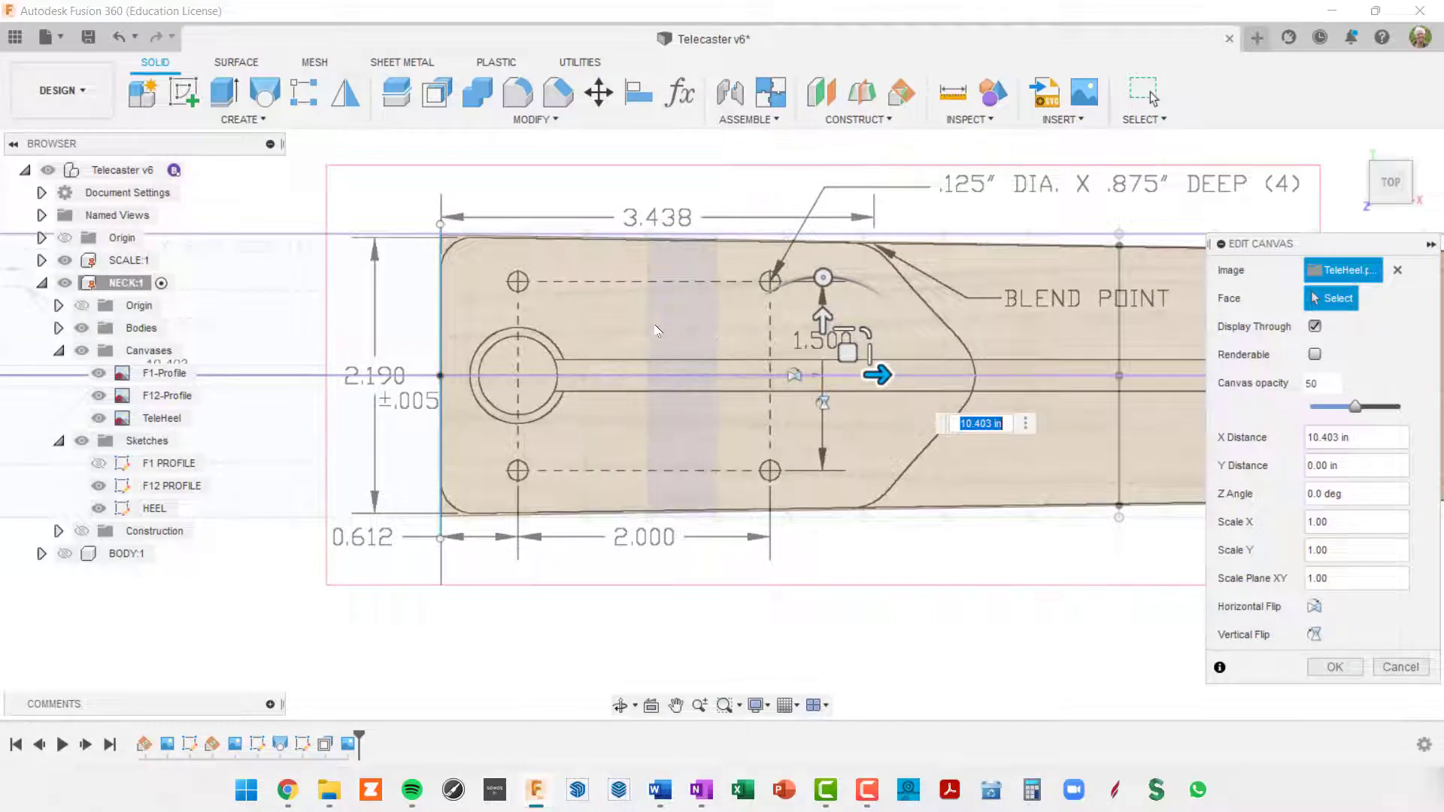
{"action": "middle_click_drag", "start_coordinate": [844, 349], "coordinate": [970, 401]}
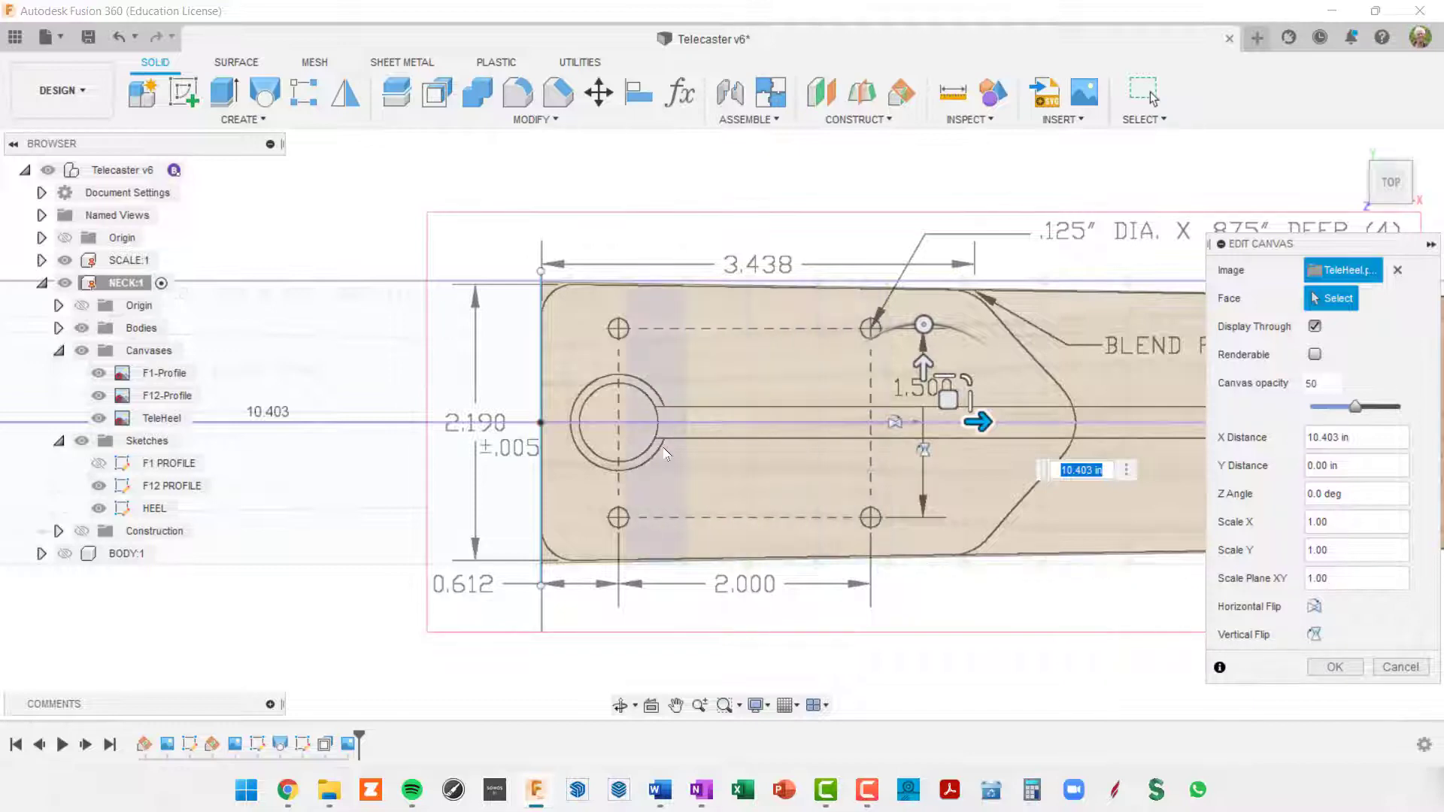
{"action": "left_click", "coordinate": [1335, 667]}
Start a new sketch on the top face of the wooden neck body
{"action": "scroll", "coordinate": [1294, 135], "scroll_direction": "up", "scroll_amount": 2}
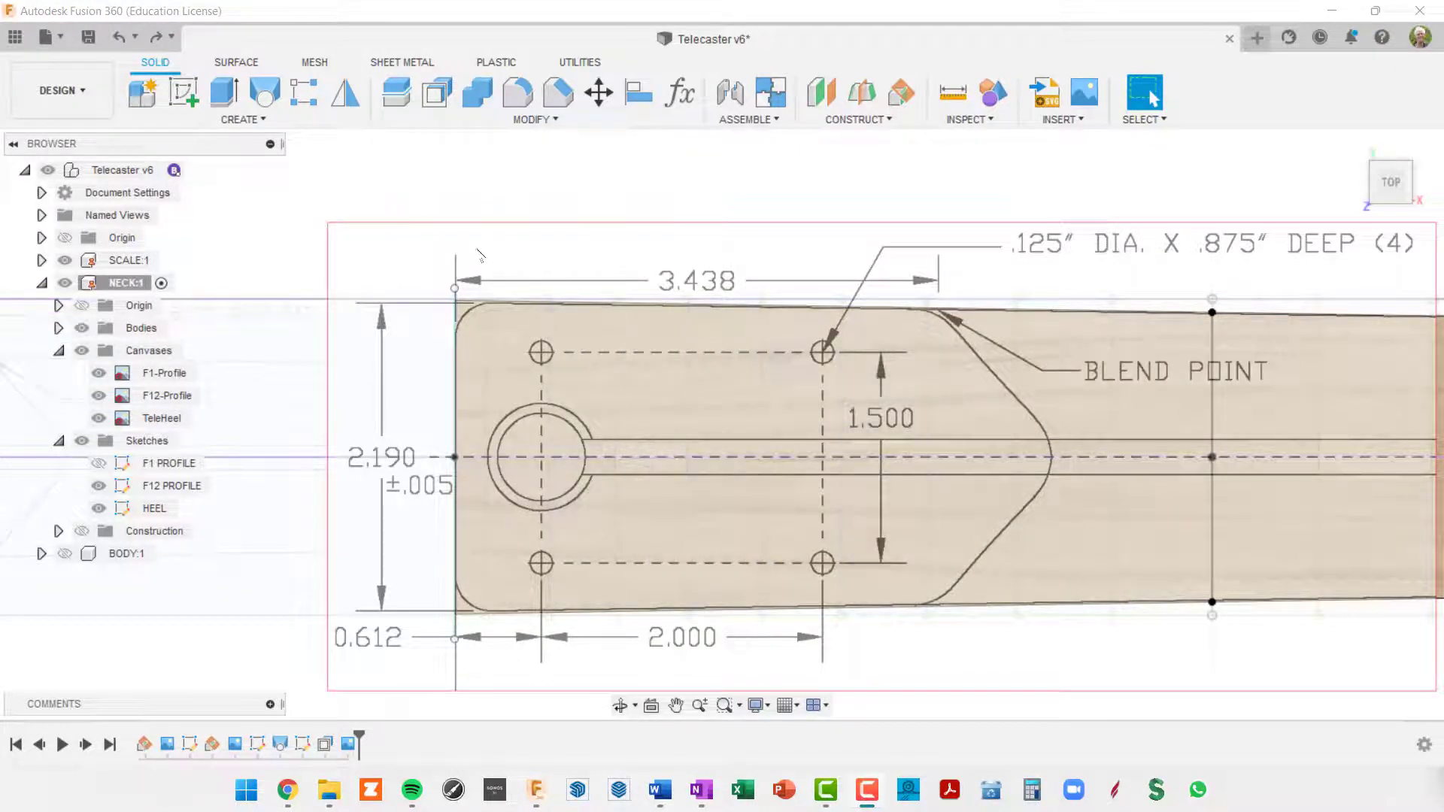
{"action": "left_click", "coordinate": [185, 94]}
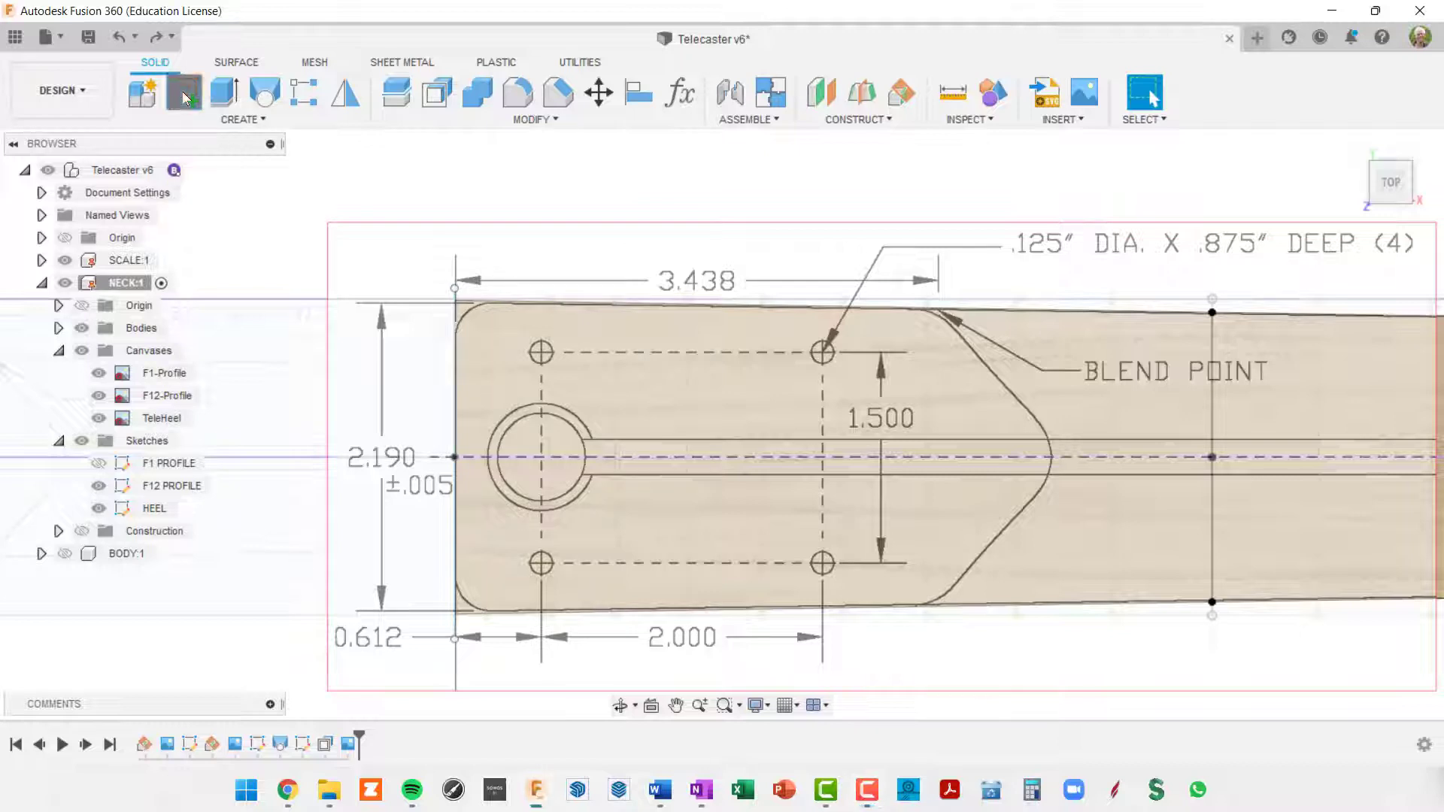
{"action": "left_click", "coordinate": [1274, 392]}
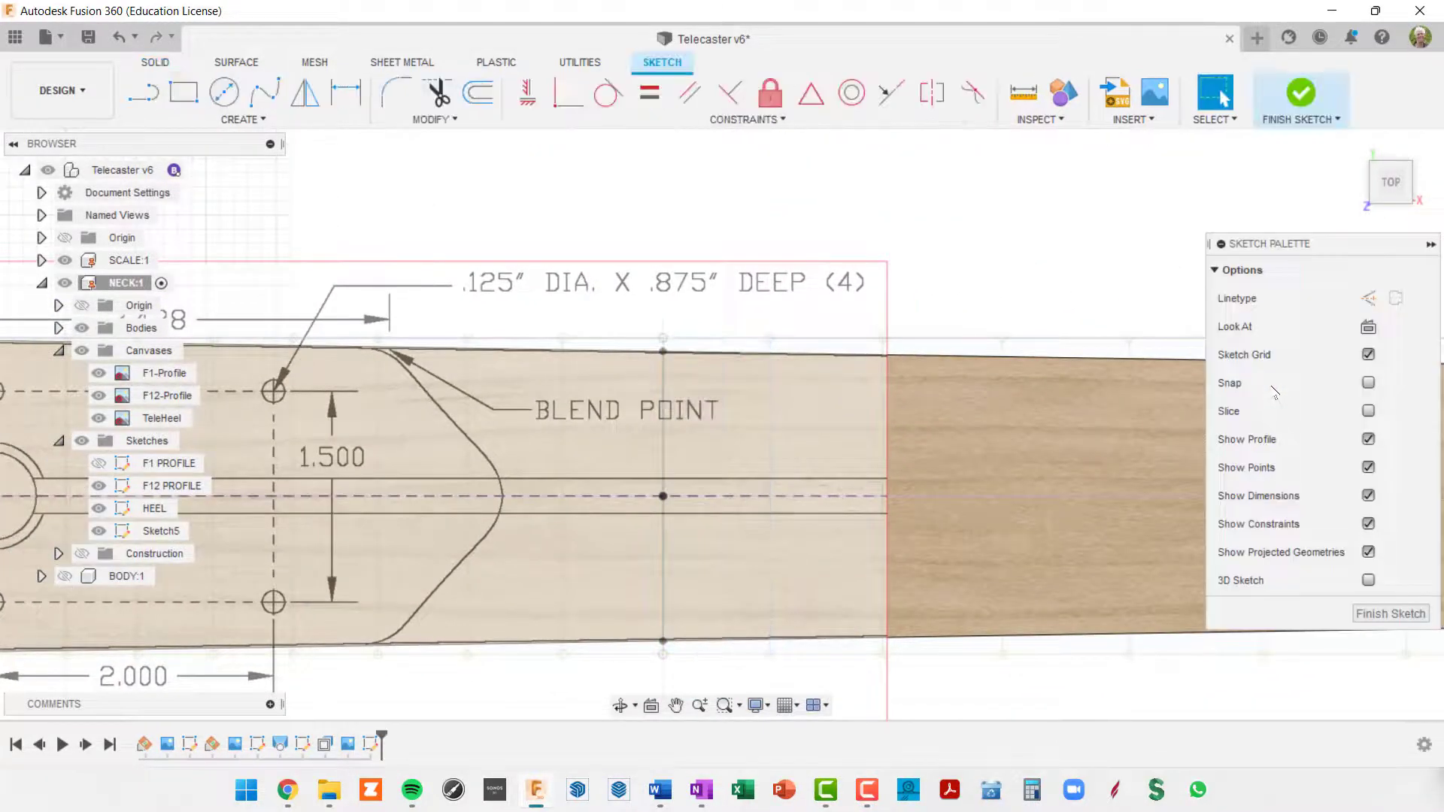
{"action": "scroll", "coordinate": [899, 440], "scroll_direction": "down", "scroll_amount": 5}
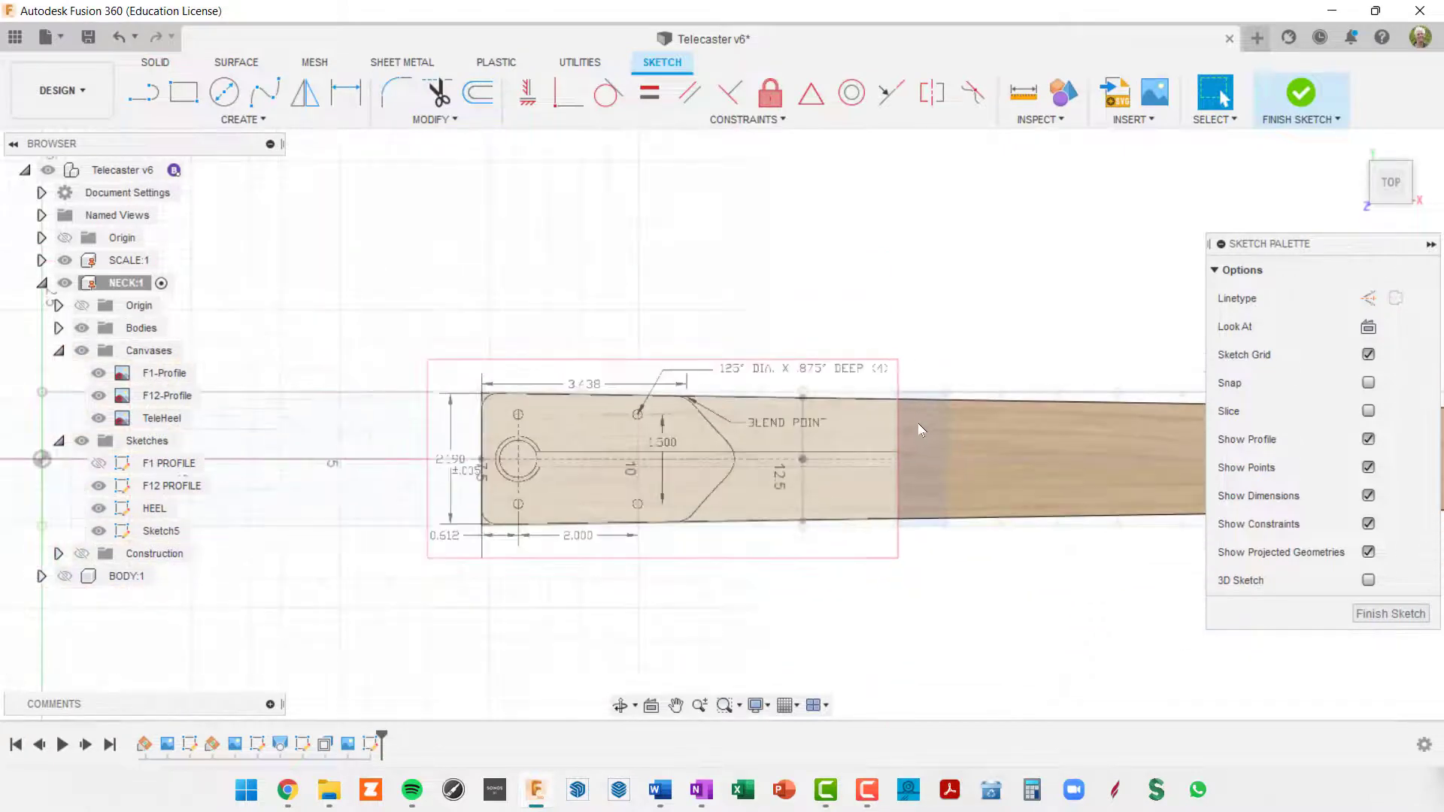
{"action": "mouse_move", "coordinate": [917, 422]}
{"action": "middle_mouse_down"}
{"action": "mouse_move", "coordinate": [1000, 338]}
{"action": "mouse_move", "coordinate": [1174, 324]}
{"action": "middle_mouse_up"}
{"action": "scroll", "coordinate": [1065, 396], "scroll_direction": "up", "scroll_amount": 3}
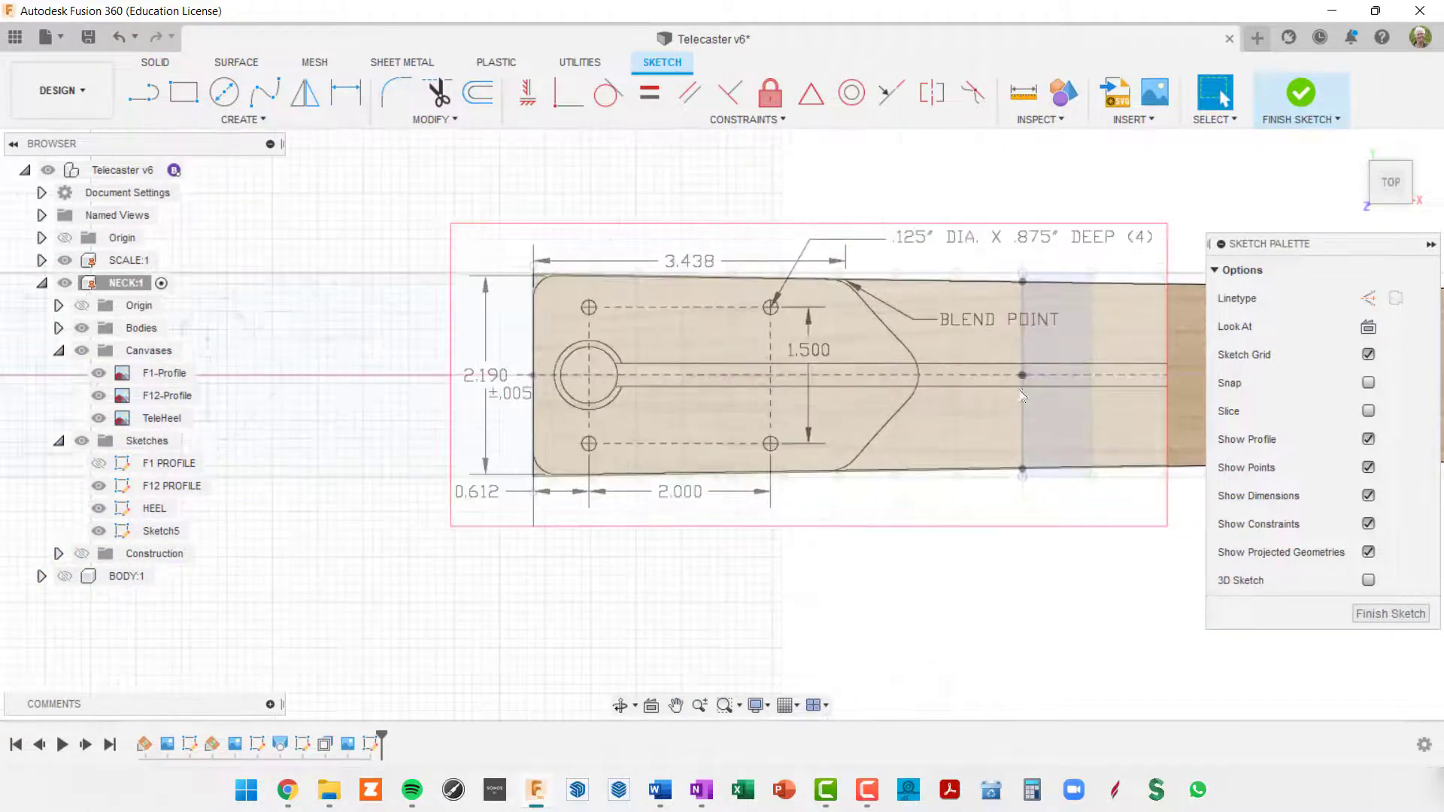
{"action": "mouse_move", "coordinate": [951, 397]}
{"action": "middle_mouse_down"}
{"action": "mouse_move", "coordinate": [1029, 380]}
{"action": "mouse_move", "coordinate": [1062, 383]}
{"action": "mouse_move", "coordinate": [1068, 404]}
{"action": "mouse_move", "coordinate": [816, 369]}
{"action": "mouse_move", "coordinate": [789, 389]}
{"action": "middle_mouse_up"}
{"action": "scroll", "coordinate": [1016, 372], "scroll_direction": "down", "scroll_amount": 3}
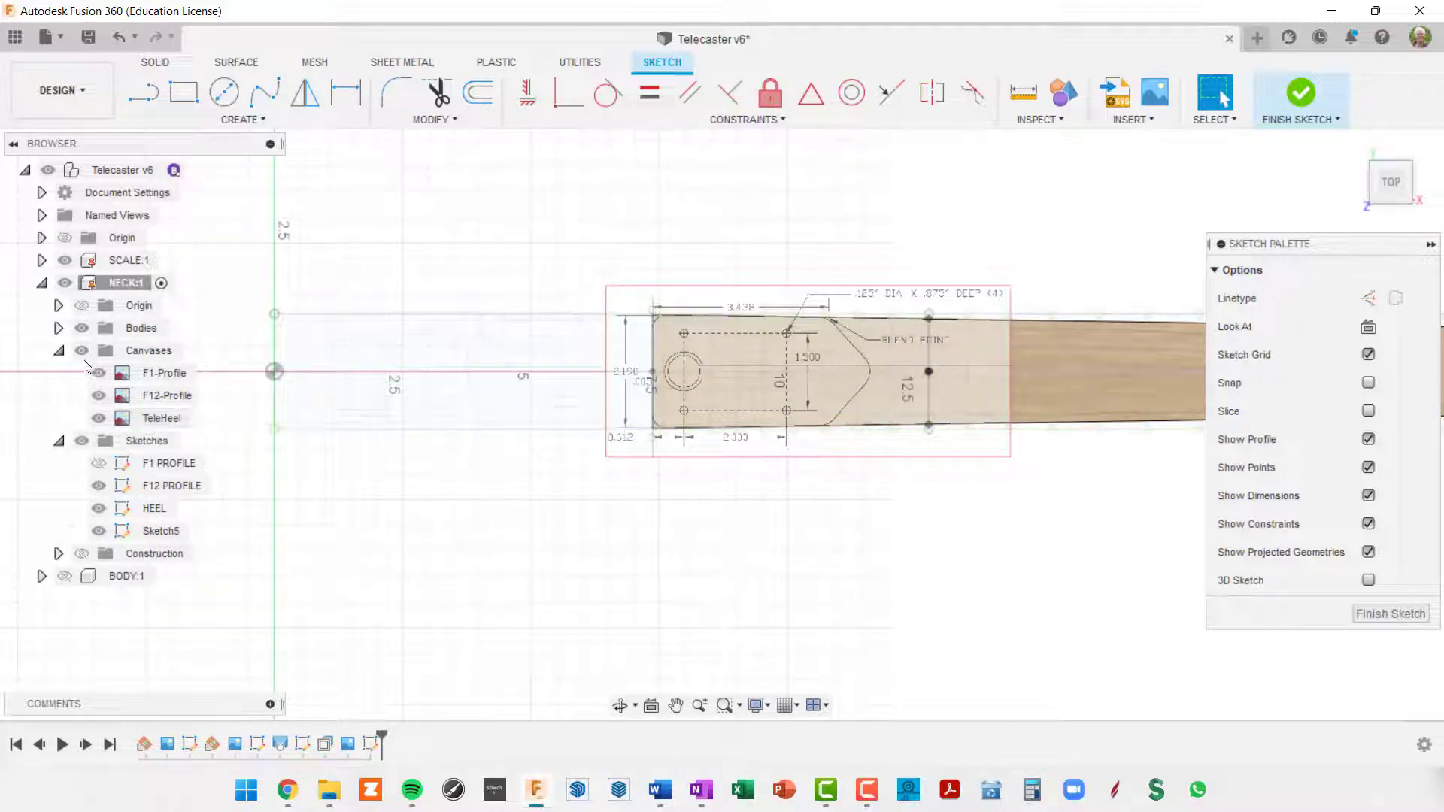
Hide the NECK canvases and project the neck's top face into the sketch with Projection Link enabled
{"action": "left_click", "coordinate": [82, 351]}
{"action": "scroll", "coordinate": [967, 483], "scroll_direction": "up", "scroll_amount": 3}
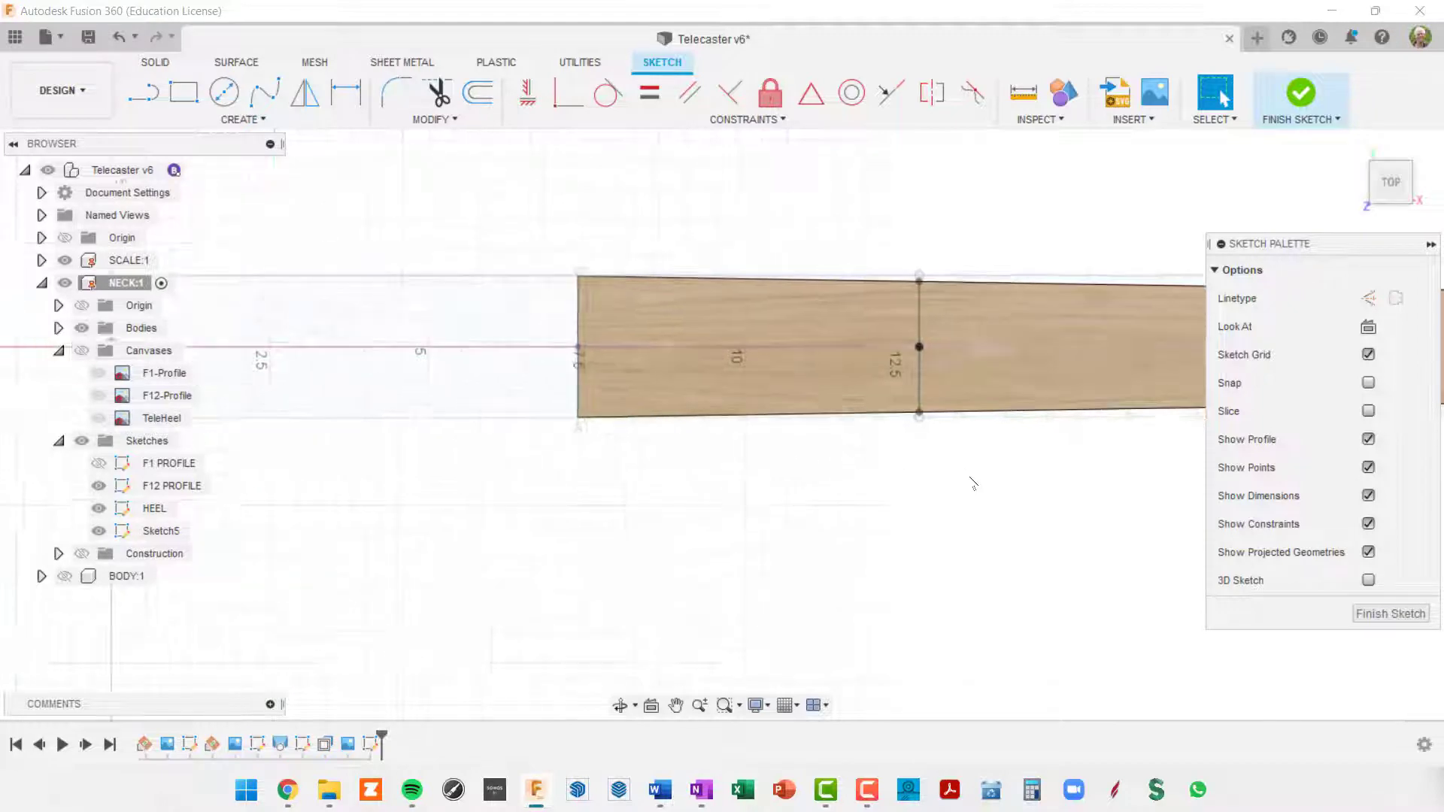
{"action": "key", "text": "p"}
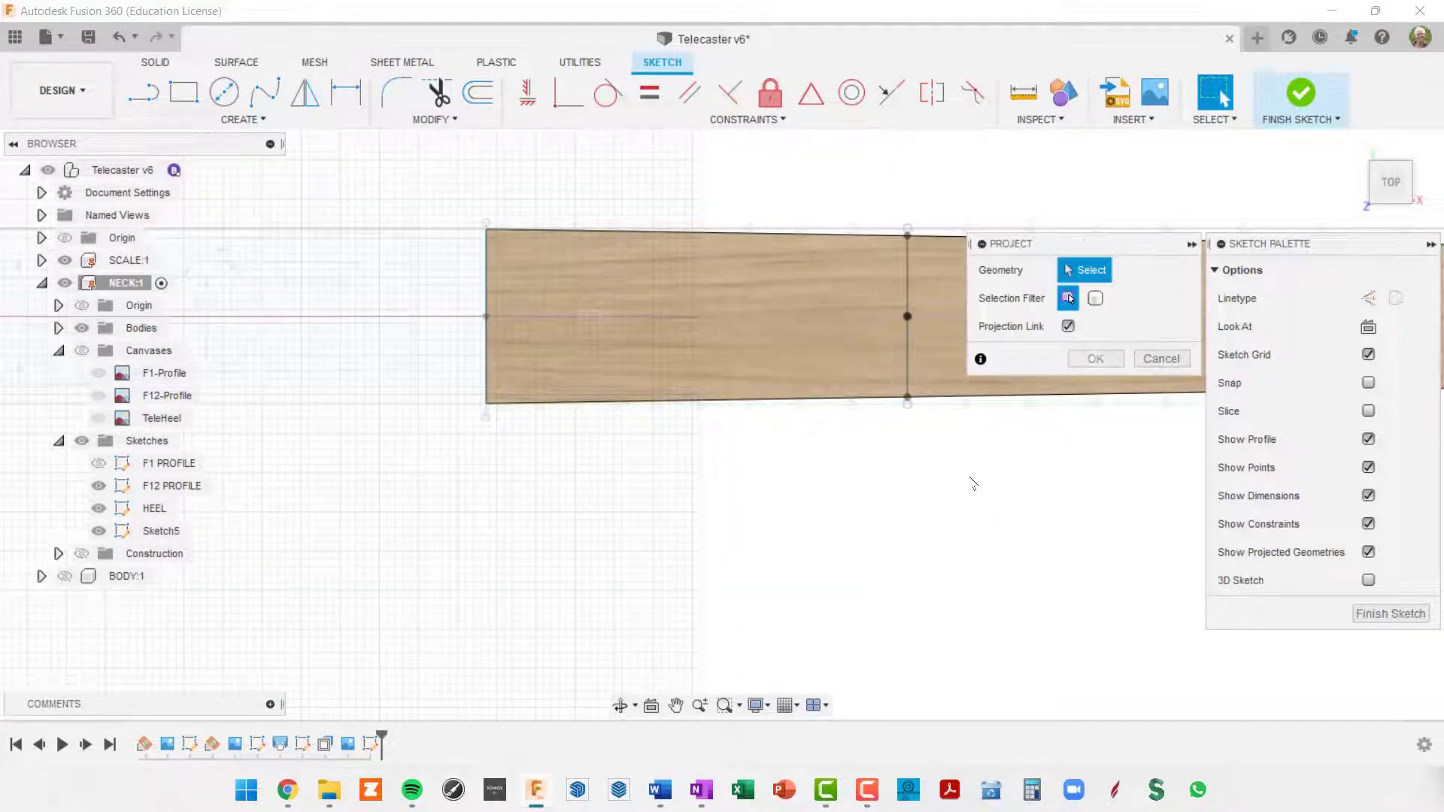
{"action": "left_click", "coordinate": [773, 278]}
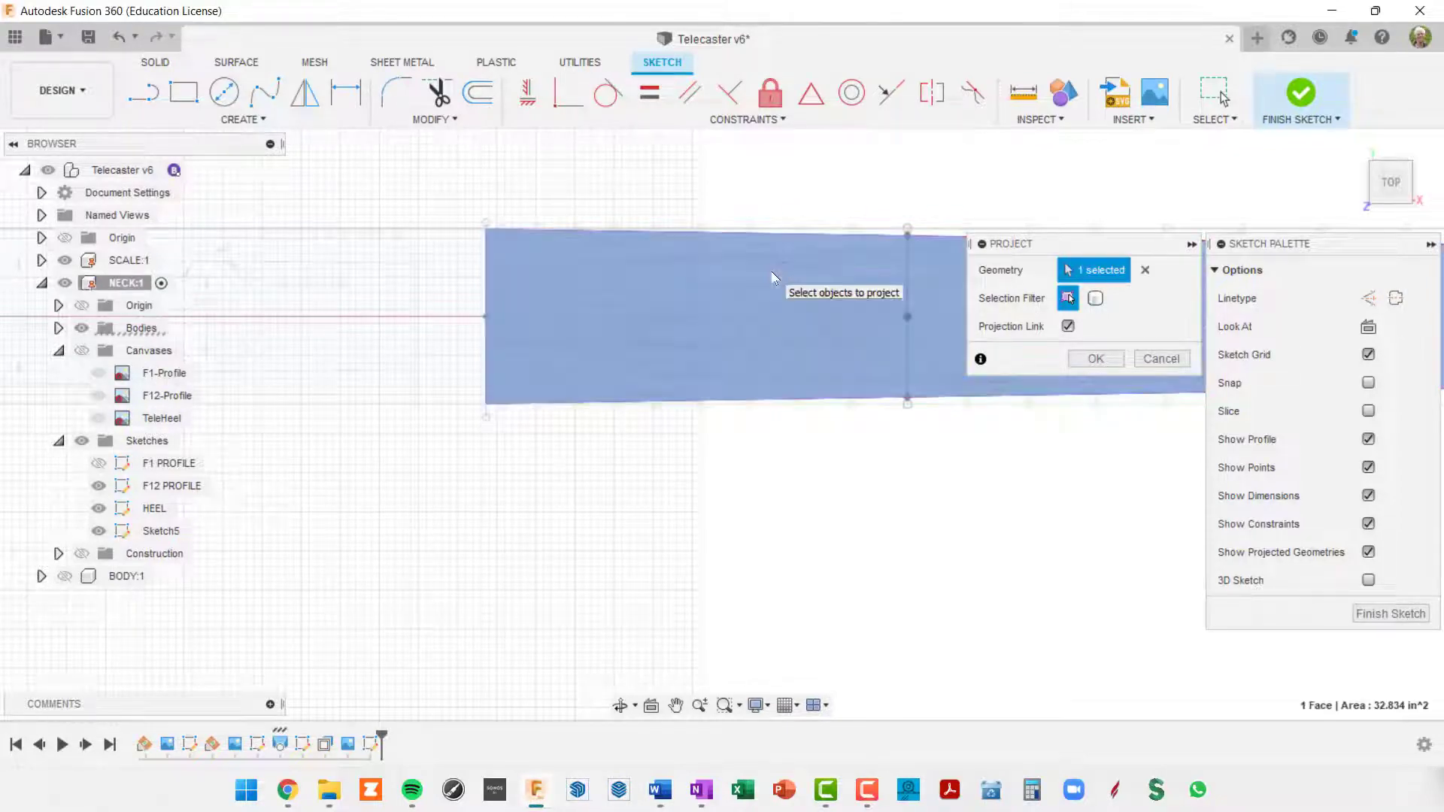
{"action": "left_click", "coordinate": [1099, 359]}
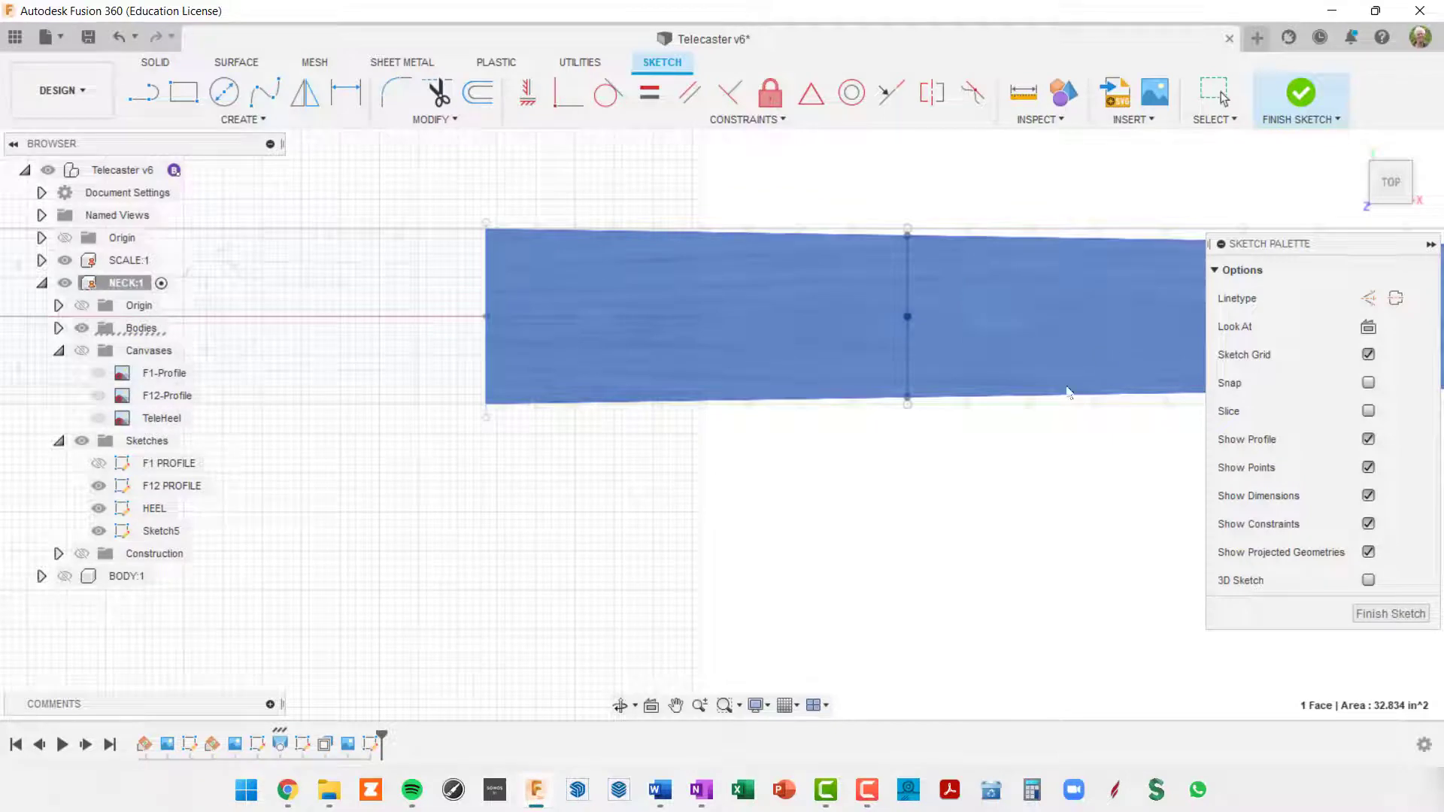
{"action": "key", "text": "Escape"}
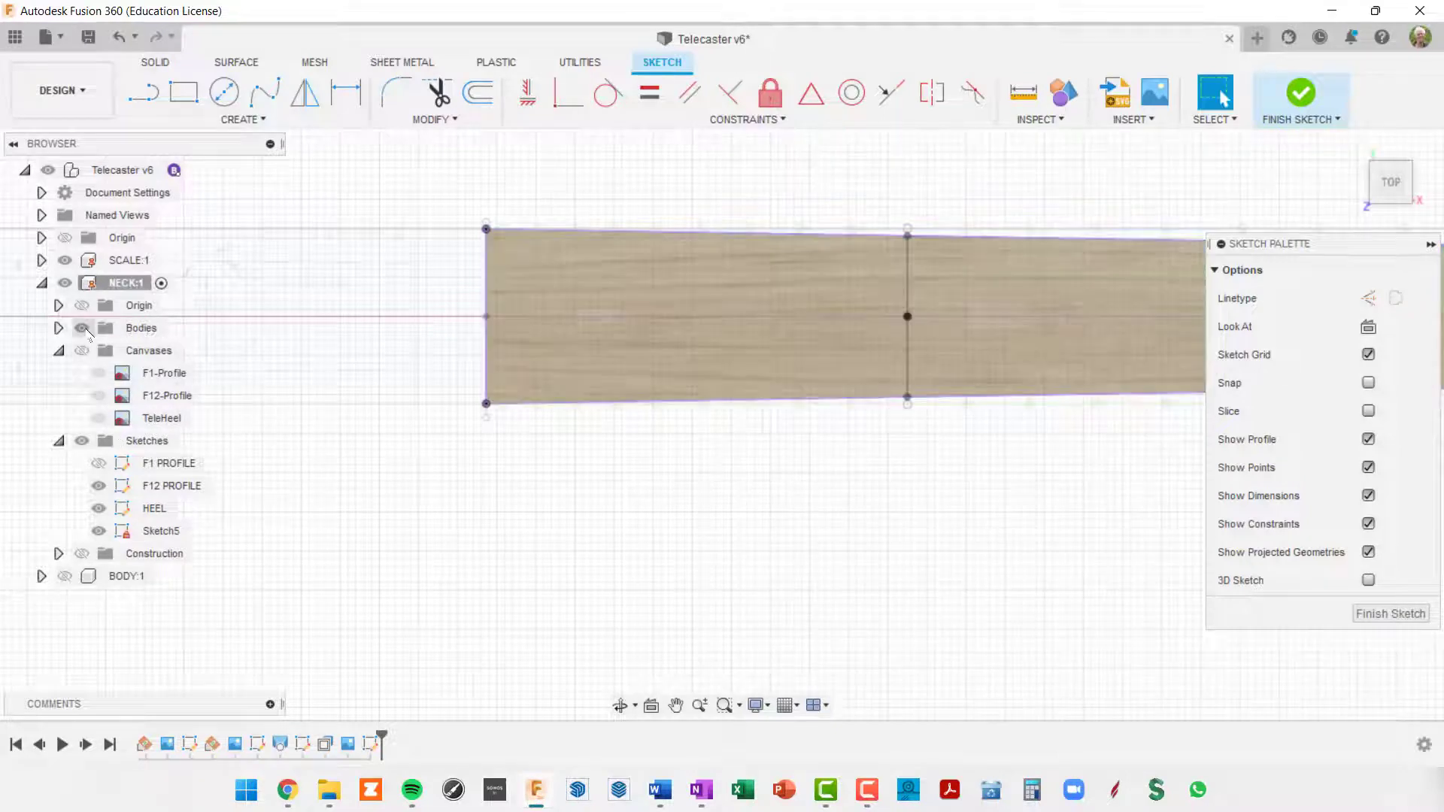
Hide the NECK bodies and show the canvases again, leaving the projected outline over the TeleHeel drawing
{"action": "left_click", "coordinate": [81, 328]}
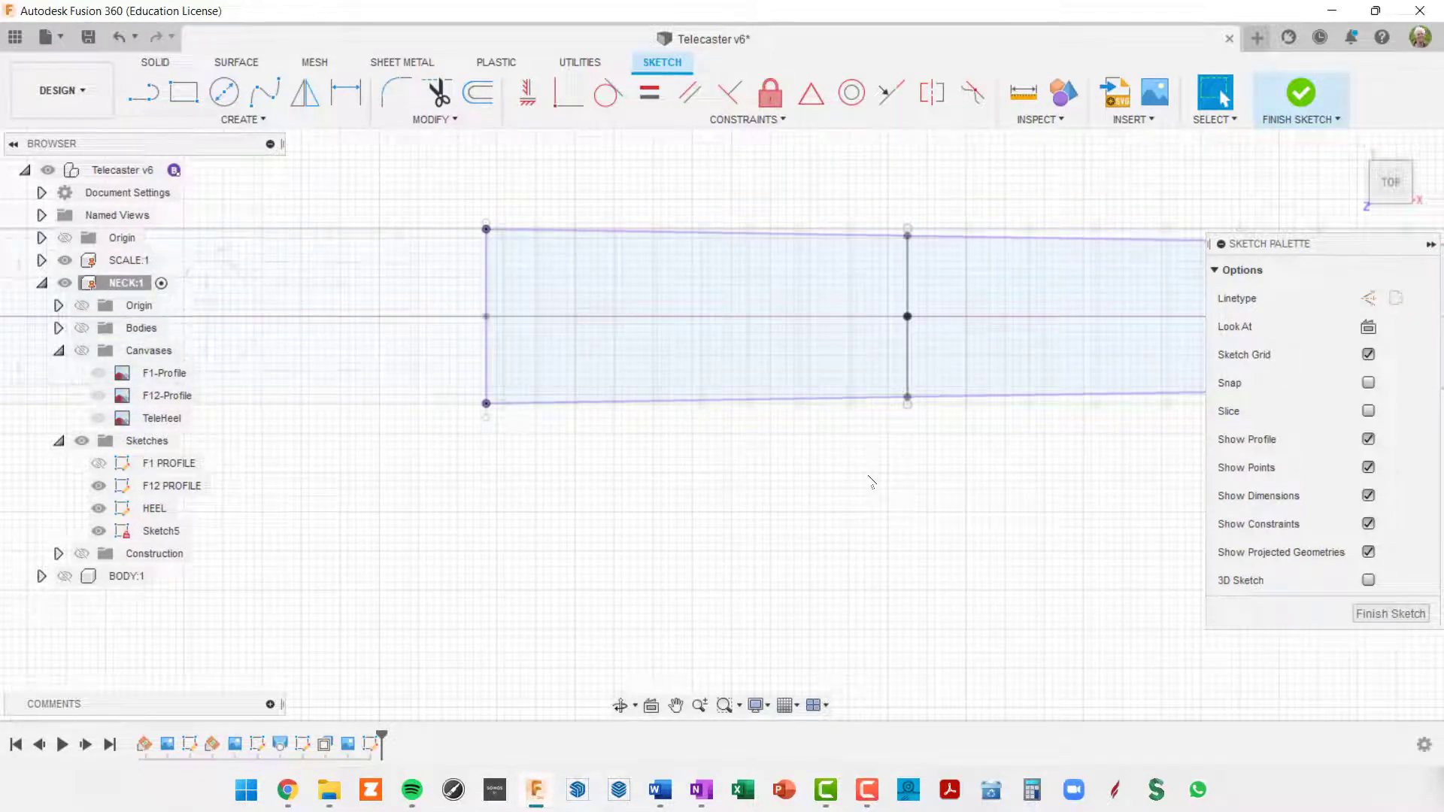
{"action": "left_click", "coordinate": [928, 357]}
{"action": "middle_click_drag", "start_coordinate": [914, 444], "coordinate": [1034, 510]}
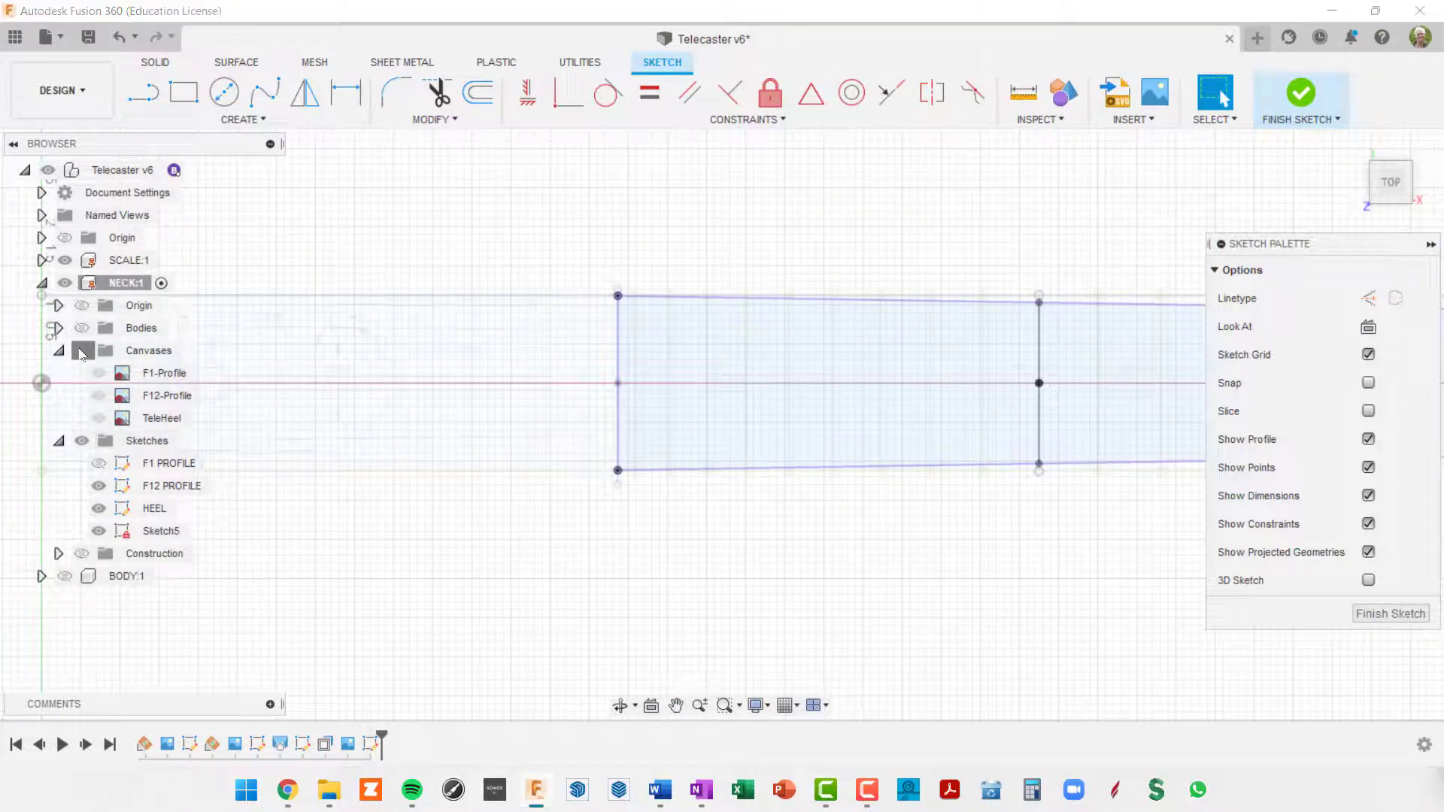
{"action": "left_click", "coordinate": [81, 350]}
{"action": "scroll", "coordinate": [910, 572], "scroll_direction": "up", "scroll_amount": 5}
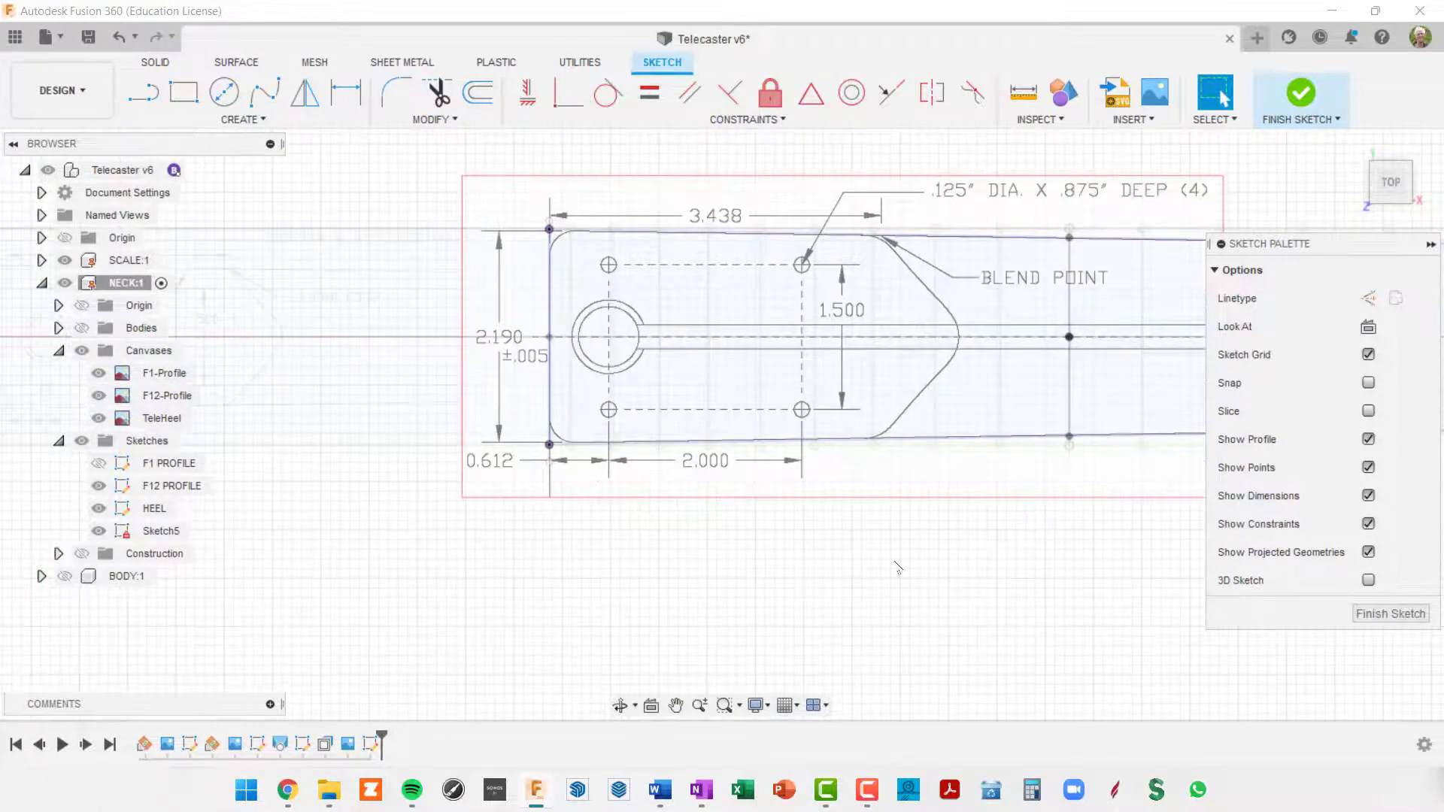
{"action": "scroll", "coordinate": [900, 443], "scroll_direction": "up", "scroll_amount": 3}
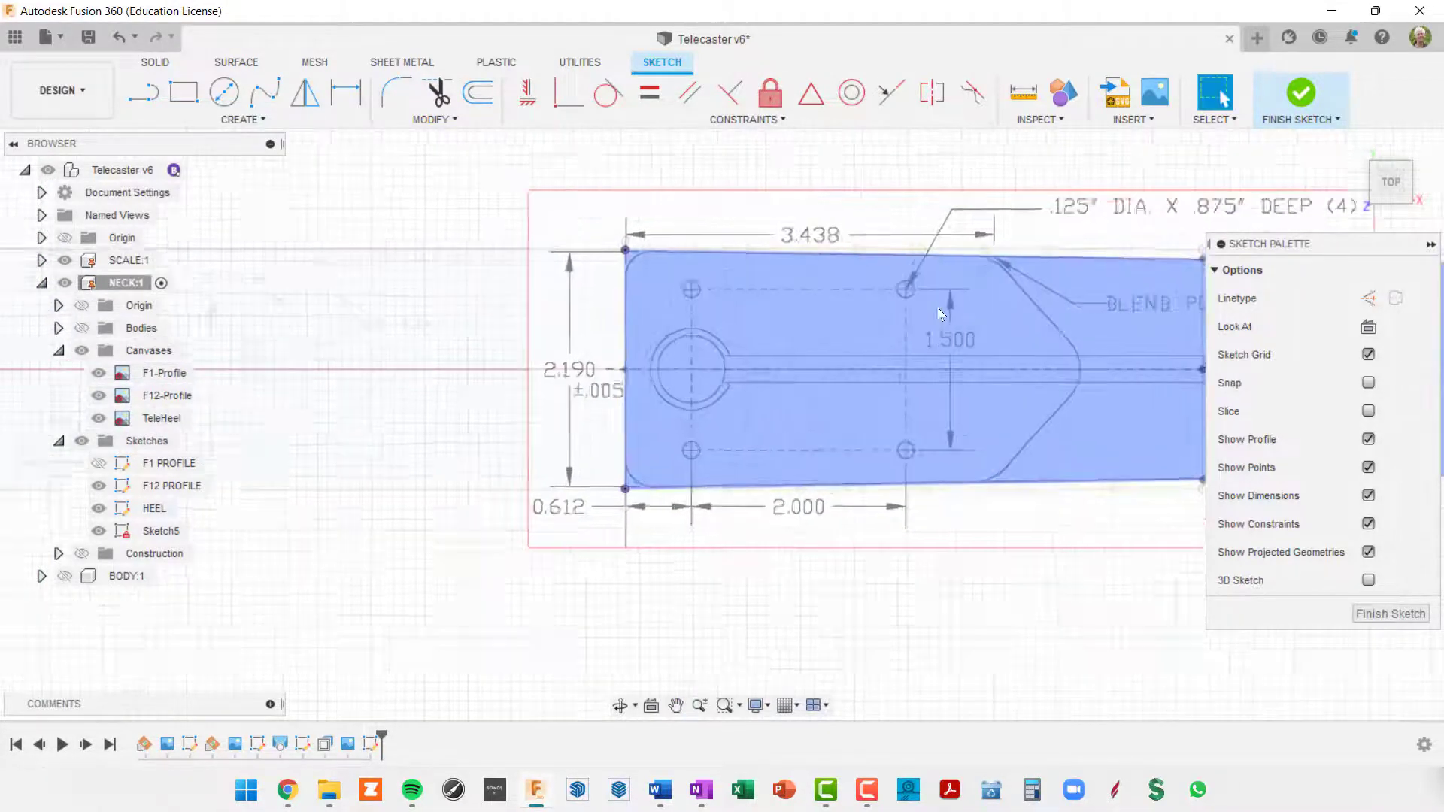
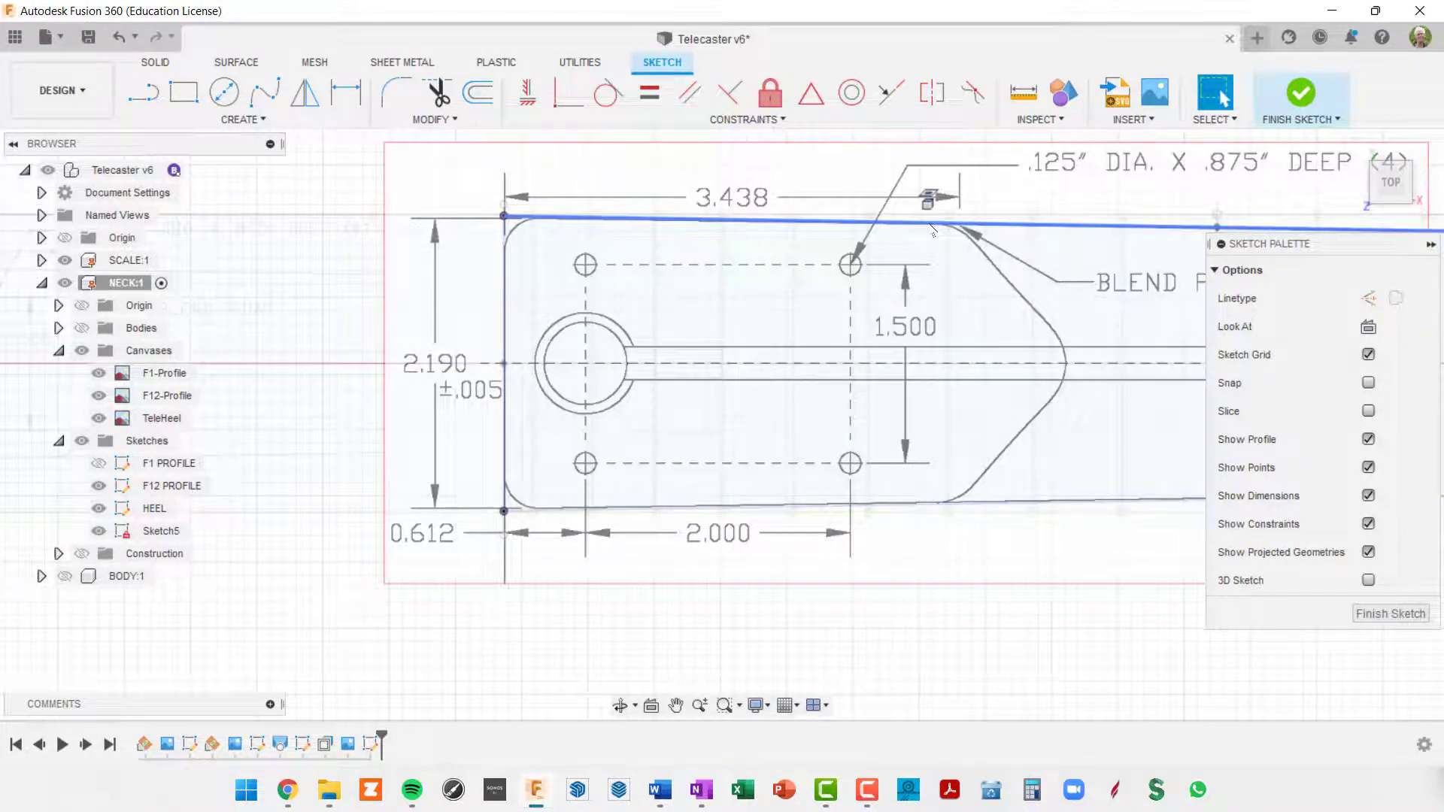
Sketch a two-point fit spline from the heel curve's tip on the centreline to the blend start on the neck's upper edge
{"action": "middle_click_drag", "start_coordinate": [933, 235], "coordinate": [780, 250]}
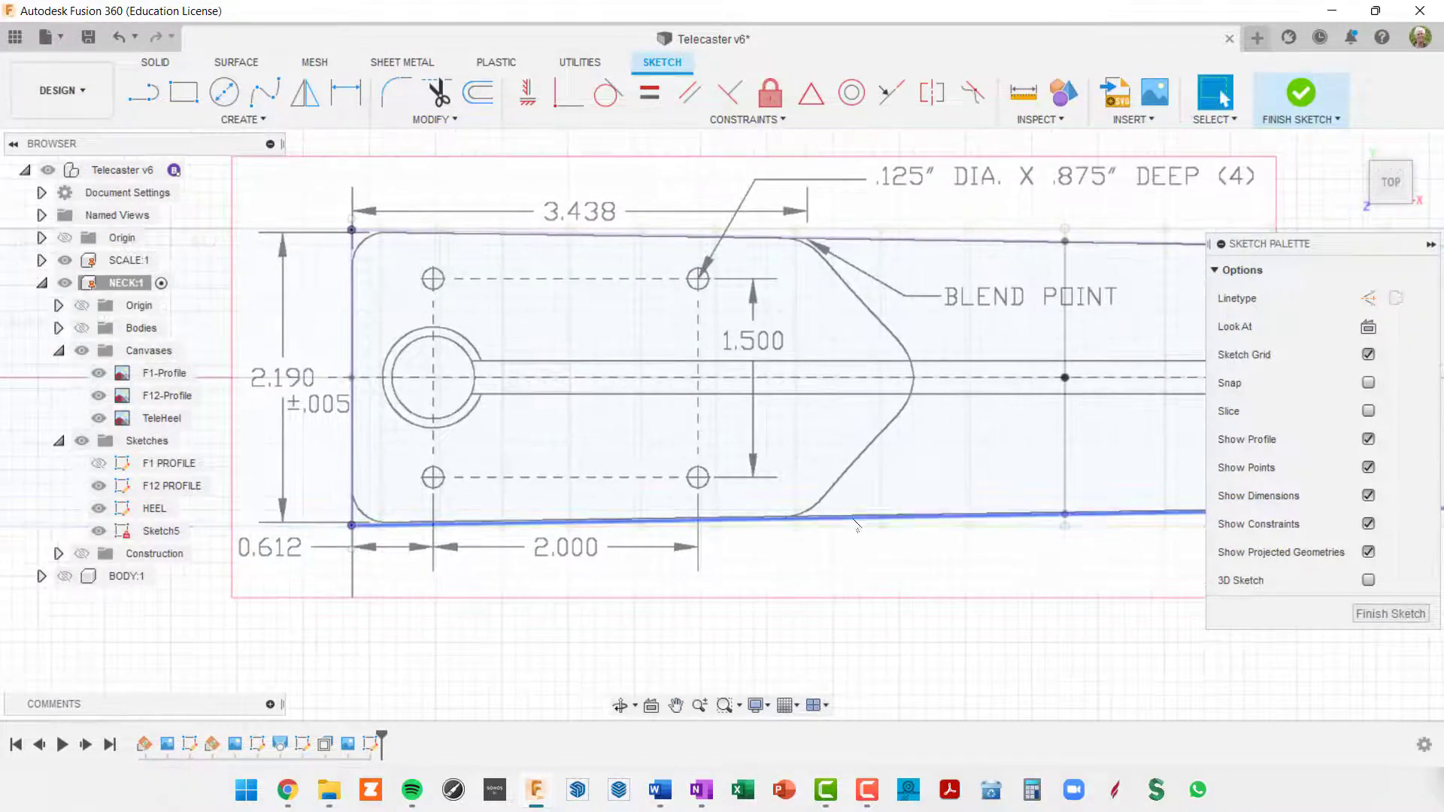
{"action": "left_click", "coordinate": [265, 92]}
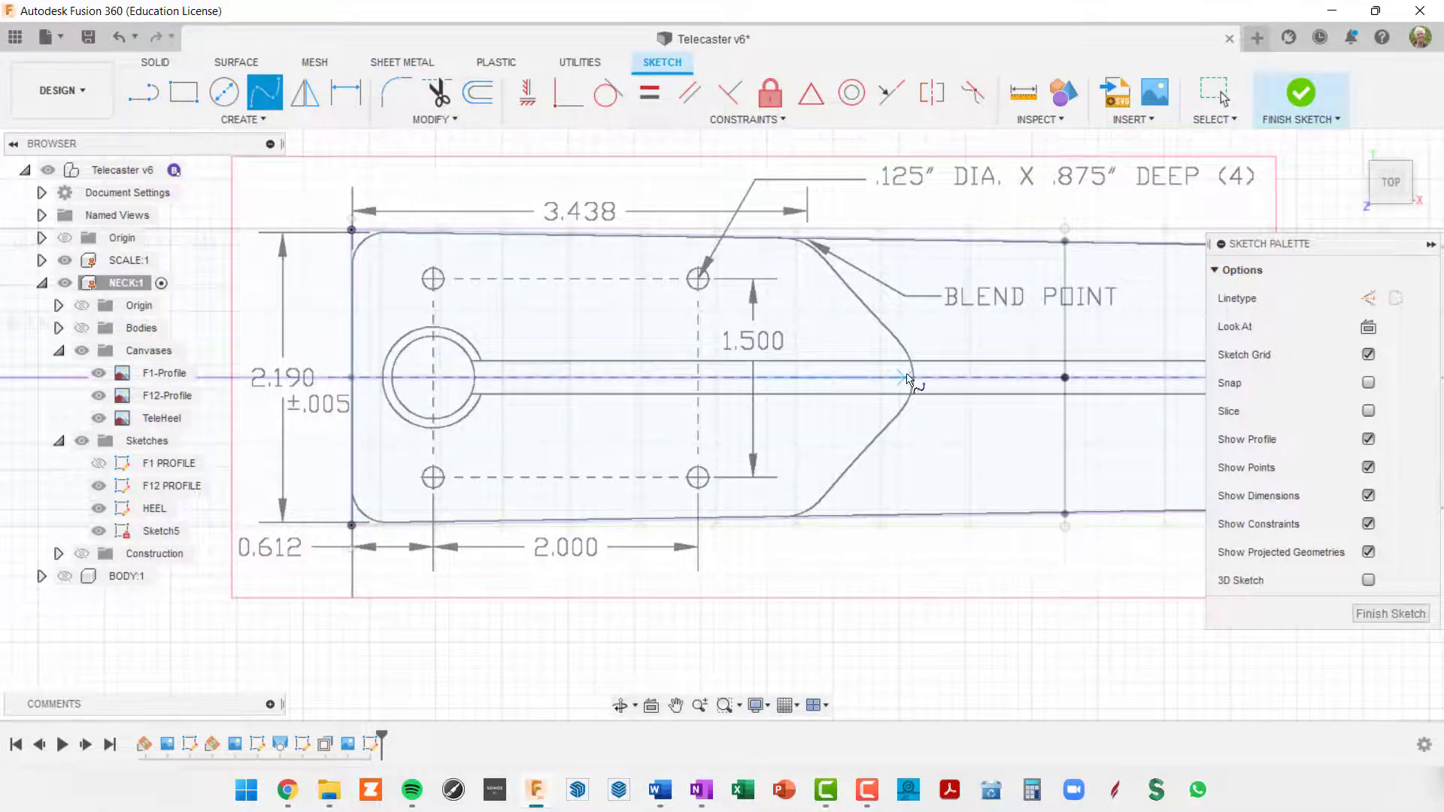
{"action": "scroll", "coordinate": [914, 378], "scroll_direction": "up", "scroll_amount": 2}
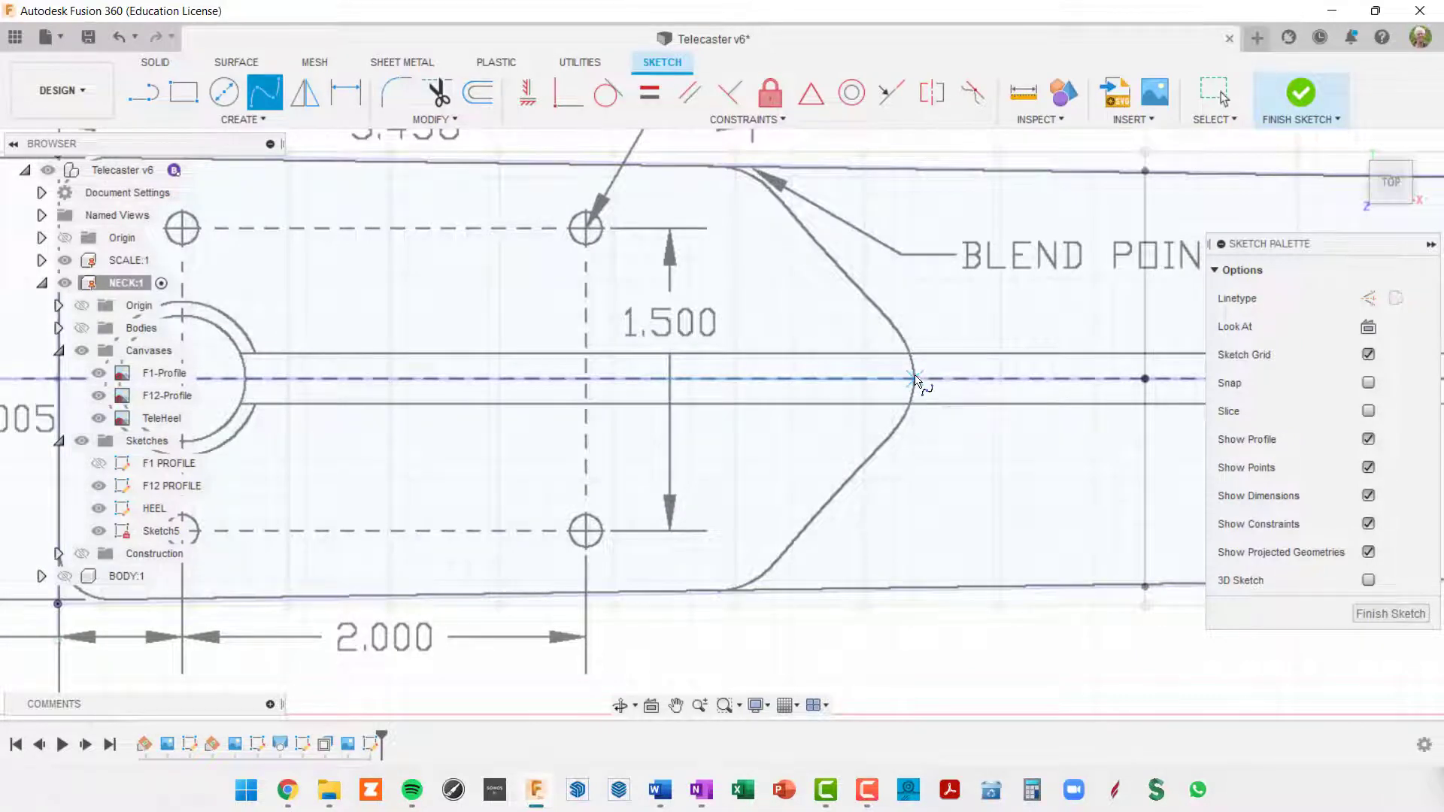
{"action": "left_click", "coordinate": [915, 378]}
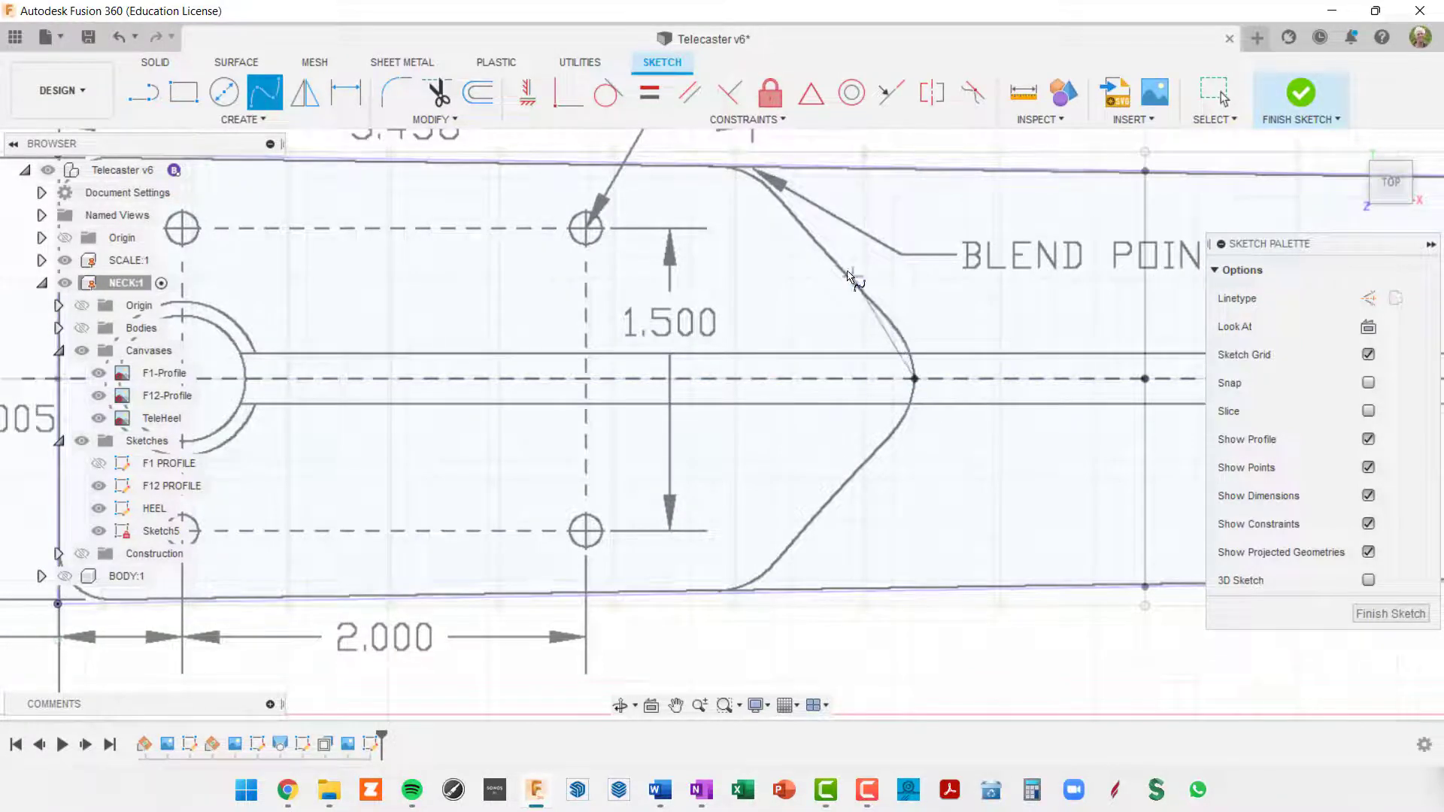
{"action": "left_click", "coordinate": [713, 166]}
{"action": "left_click", "coordinate": [746, 134]}
{"action": "scroll", "coordinate": [910, 267], "scroll_direction": "down", "scroll_amount": 3}
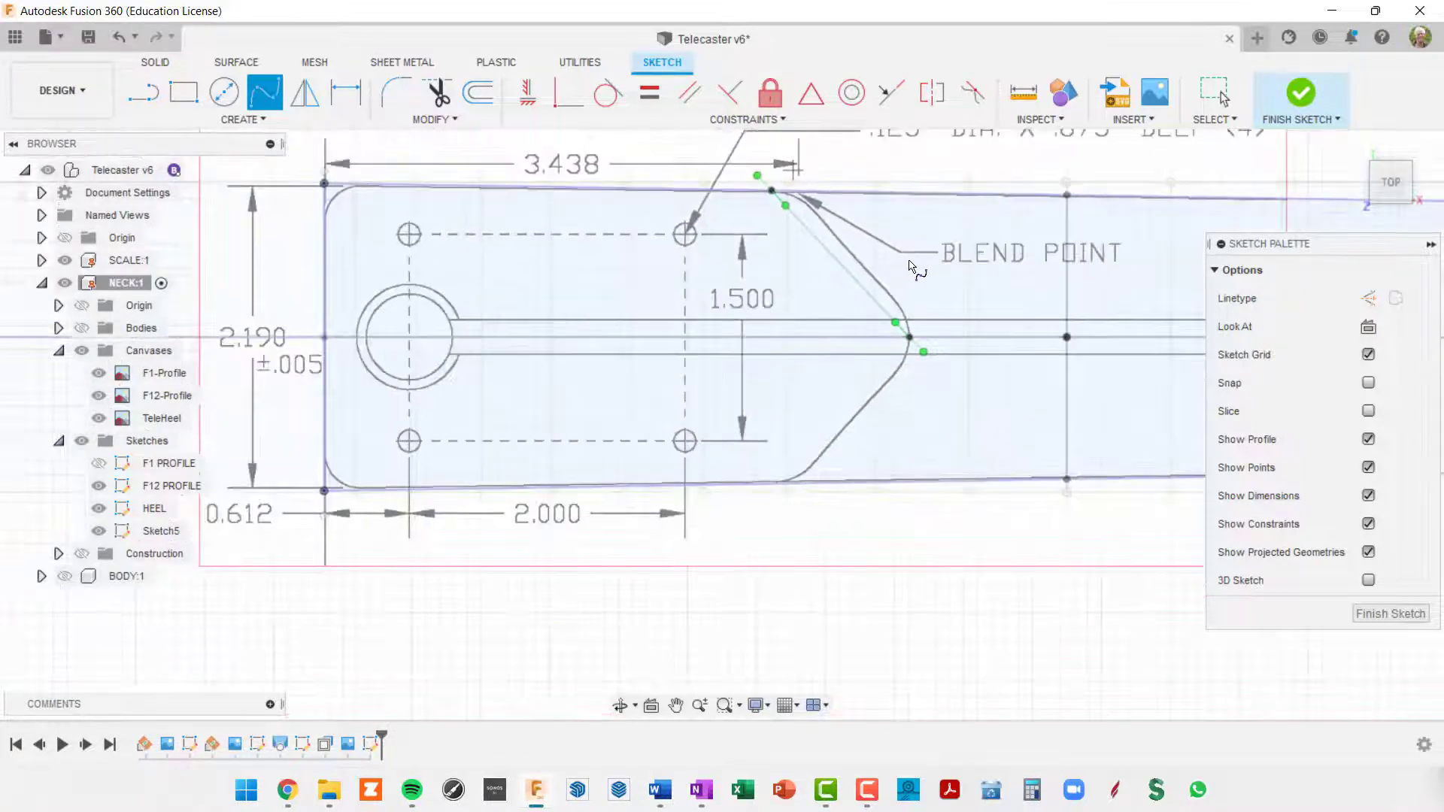
{"action": "scroll", "coordinate": [914, 271], "scroll_direction": "up", "scroll_amount": 3}
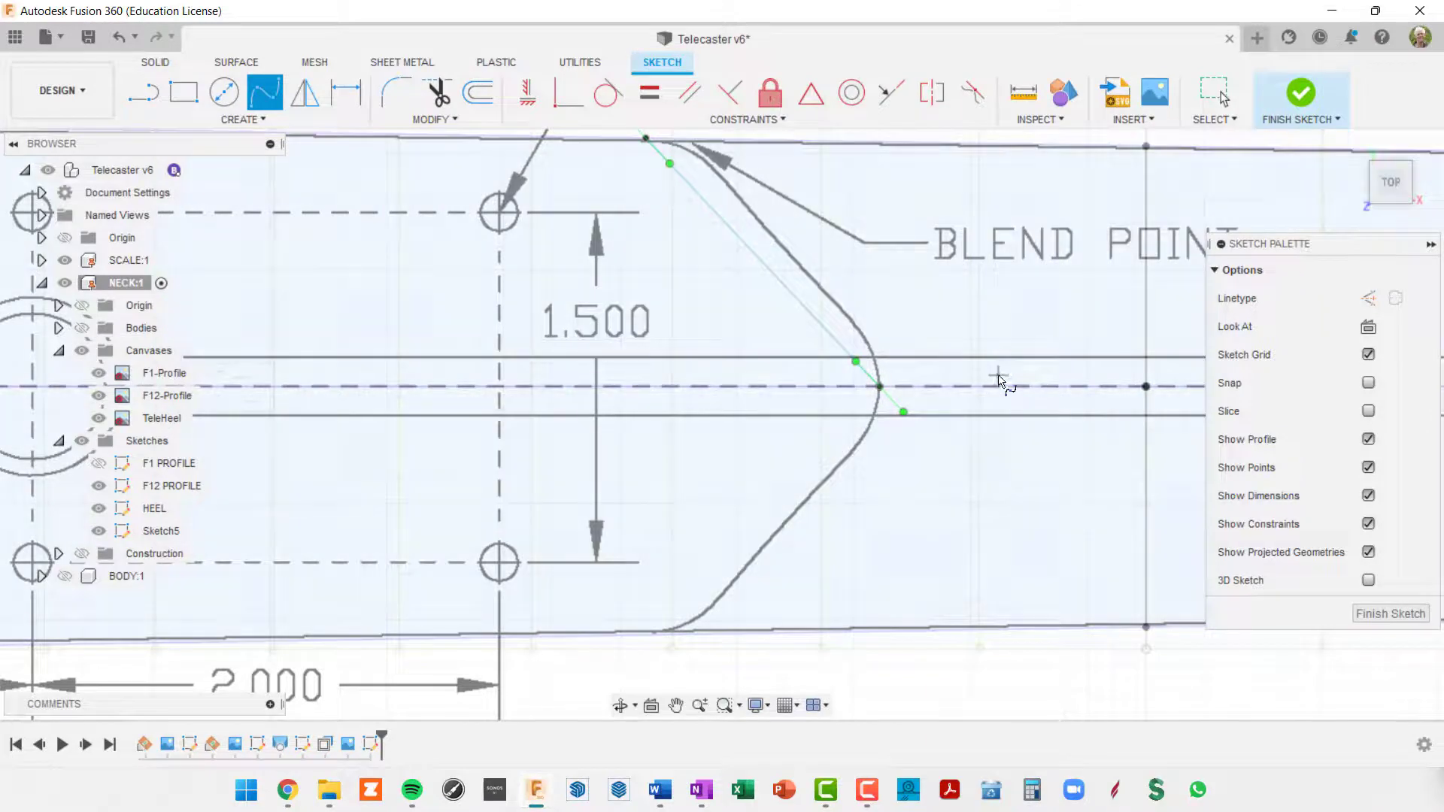
{"action": "key", "text": "Escape"}
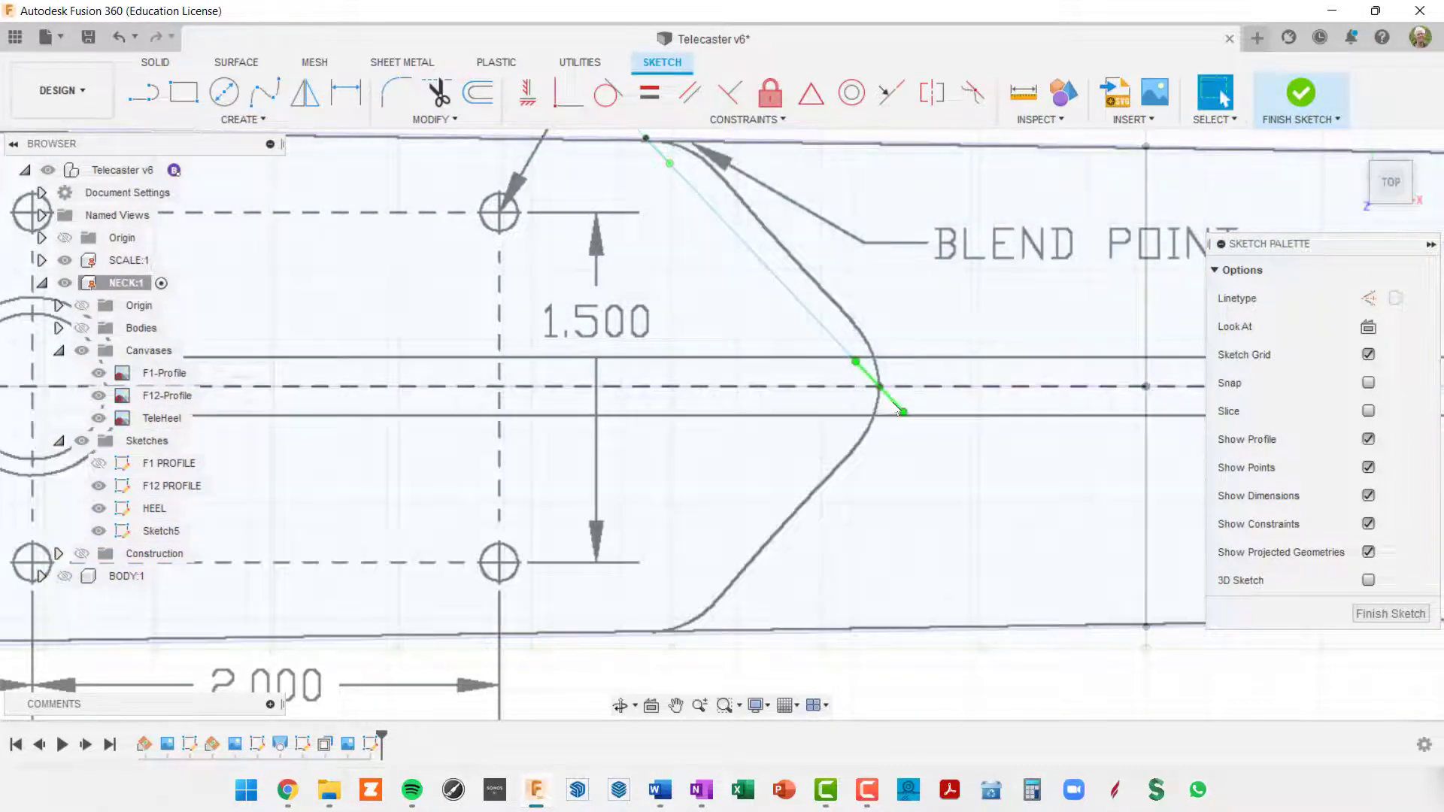
Apply a Horizontal/Vertical constraint to the spline's tangent handle at the centreline so it stands vertical
{"action": "left_click", "coordinate": [899, 410]}
{"action": "scroll", "coordinate": [902, 413], "scroll_direction": "up", "scroll_amount": 4}
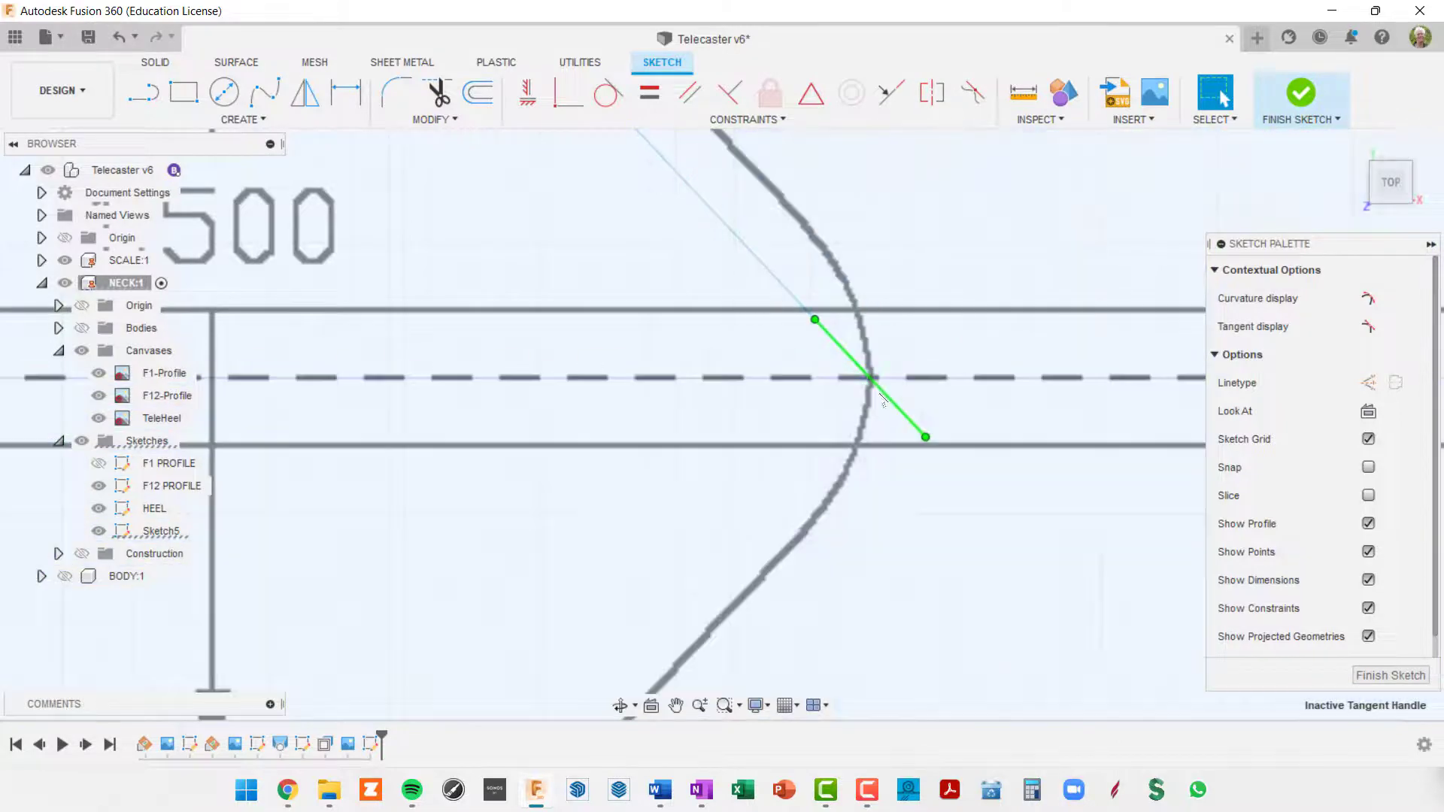
{"action": "left_click", "coordinate": [527, 94]}
{"action": "scroll", "coordinate": [1113, 572], "scroll_direction": "down", "scroll_amount": 5}
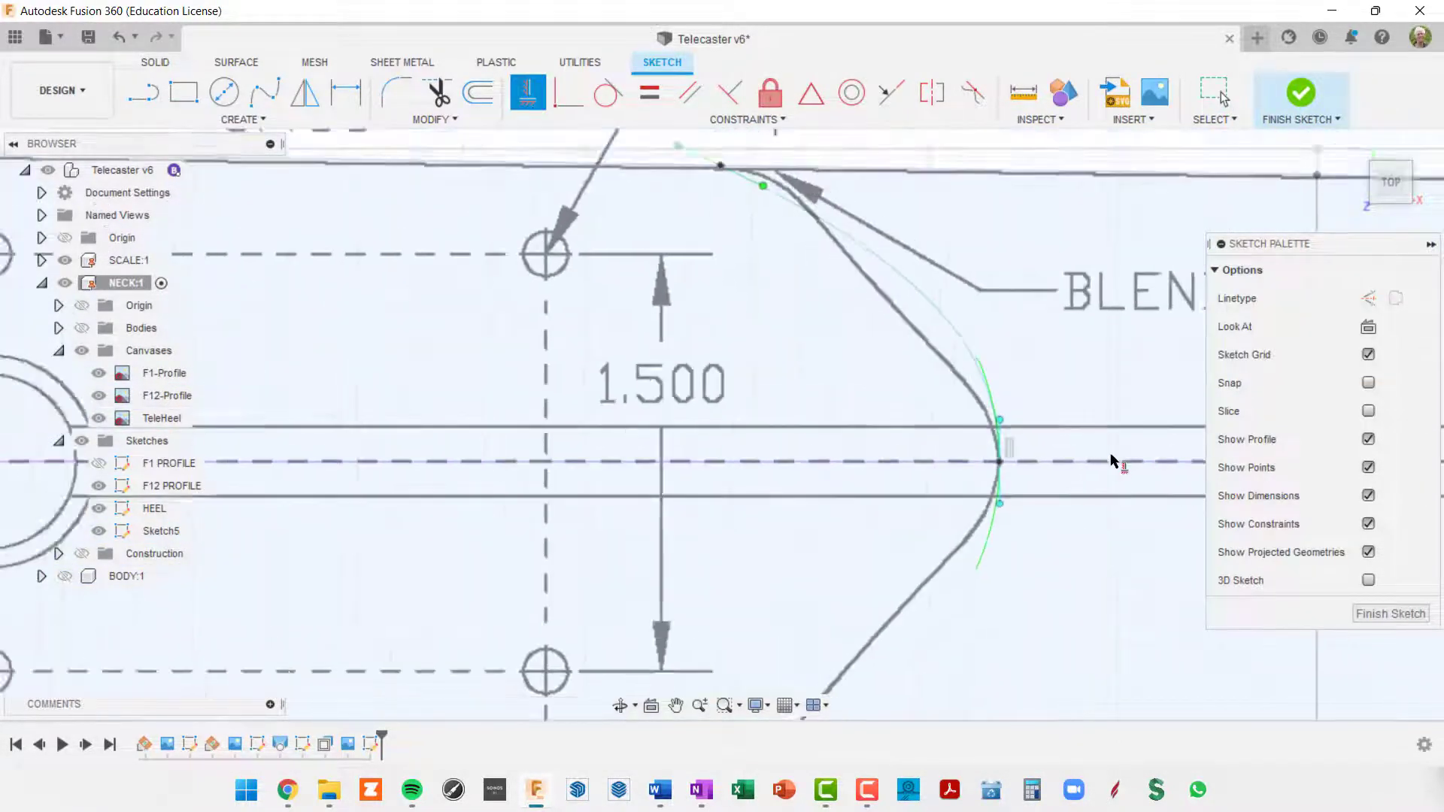
Shorten the spline's vertical tangent handle at the centreline to bring the curve closer to the drawn heel outline
{"action": "middle_click_drag", "start_coordinate": [1103, 419], "coordinate": [986, 437]}
{"action": "scroll", "coordinate": [919, 470], "scroll_direction": "up", "scroll_amount": 2}
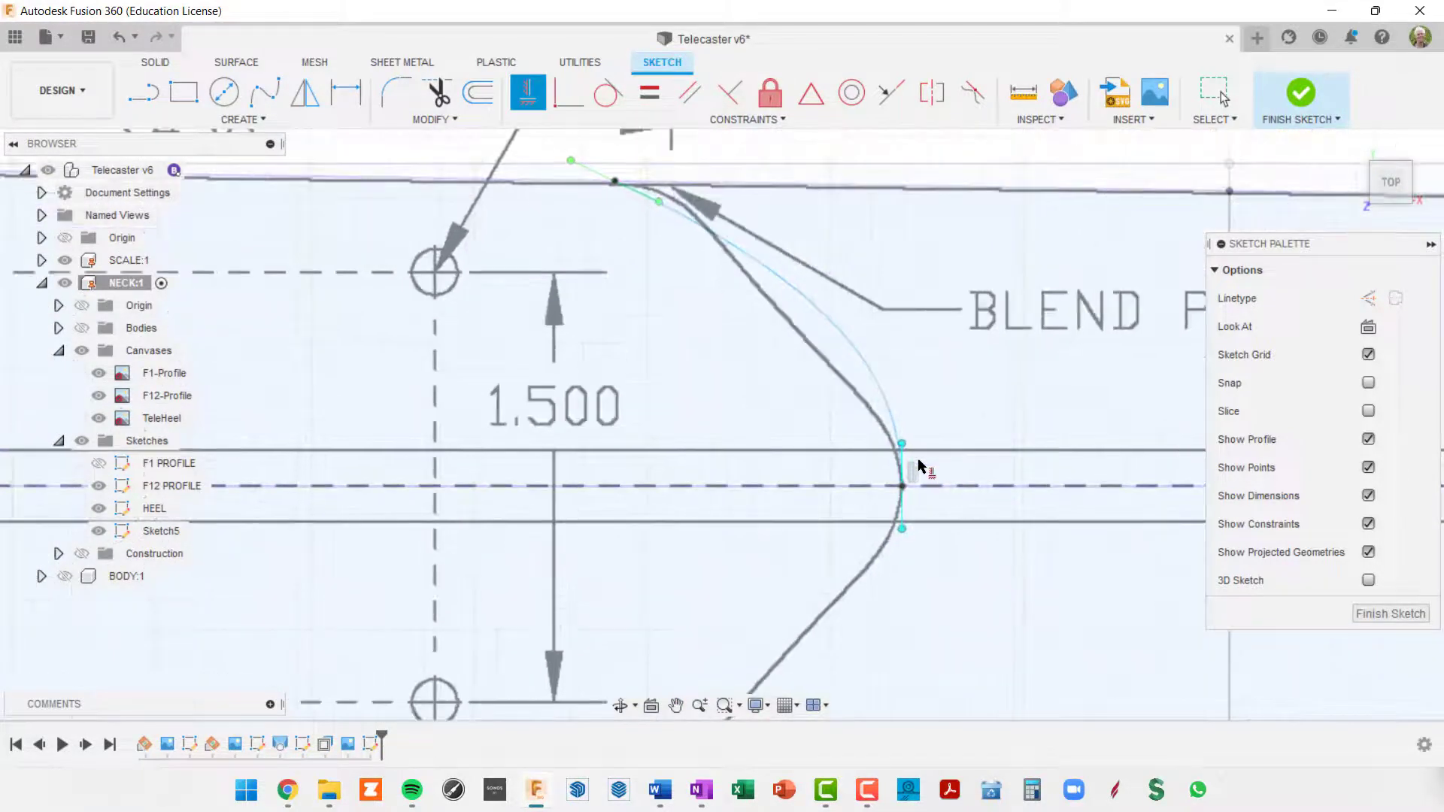
{"action": "left_click", "coordinate": [903, 450]}
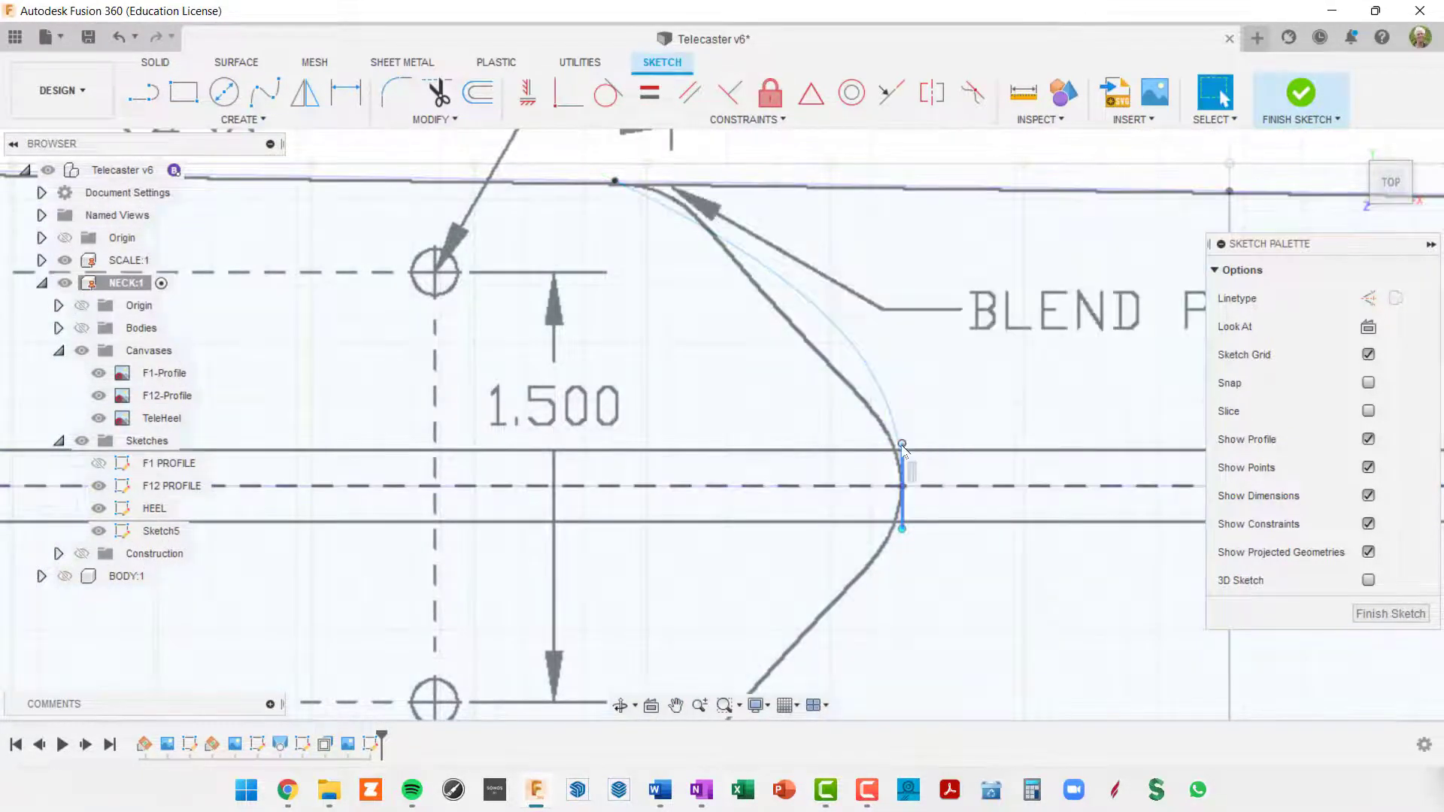
{"action": "left_click_drag", "start_coordinate": [903, 445], "coordinate": [929, 468]}
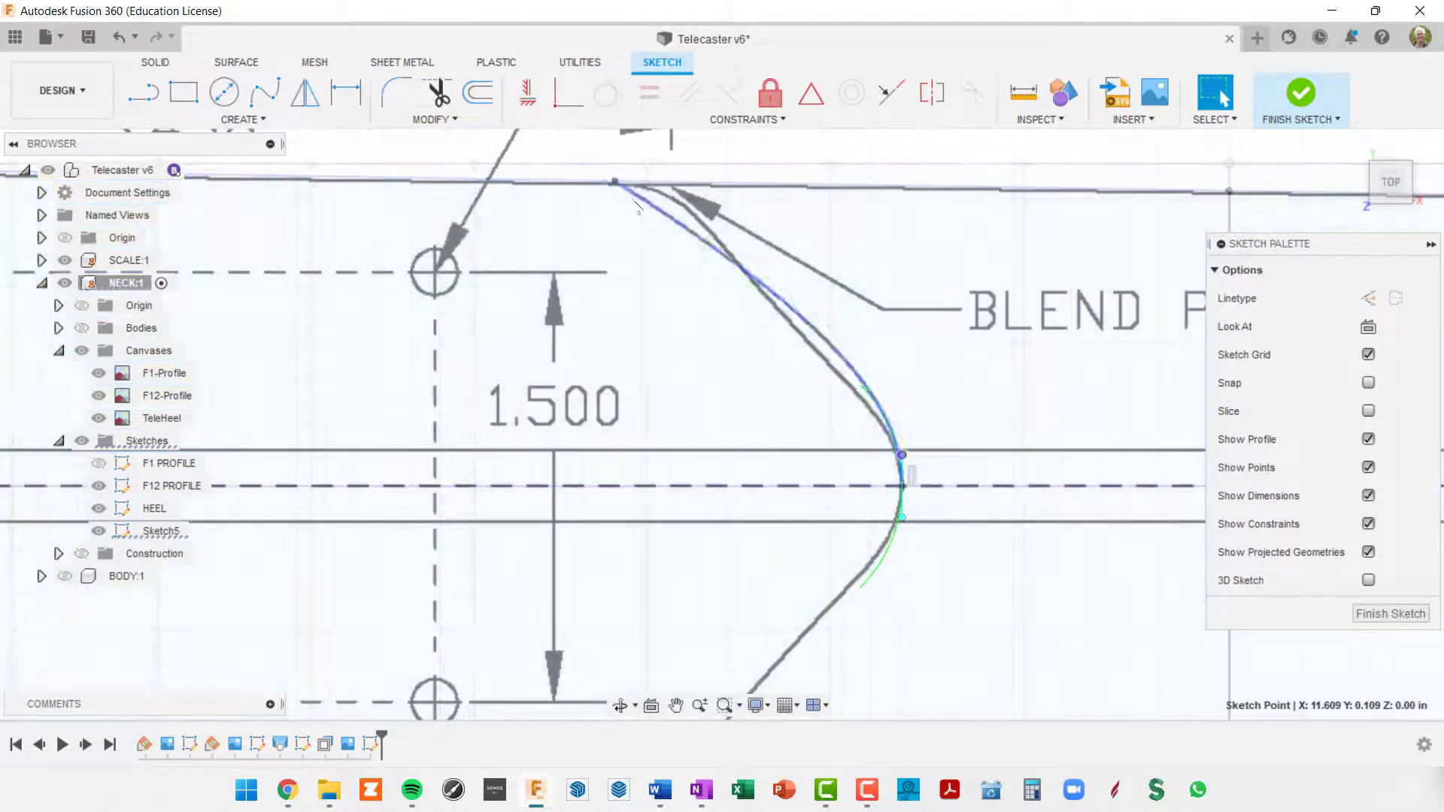
Adjust the length and angle of the spline's tangent handle at the neck's upper edge to follow the blend curve
{"action": "left_click", "coordinate": [615, 181]}
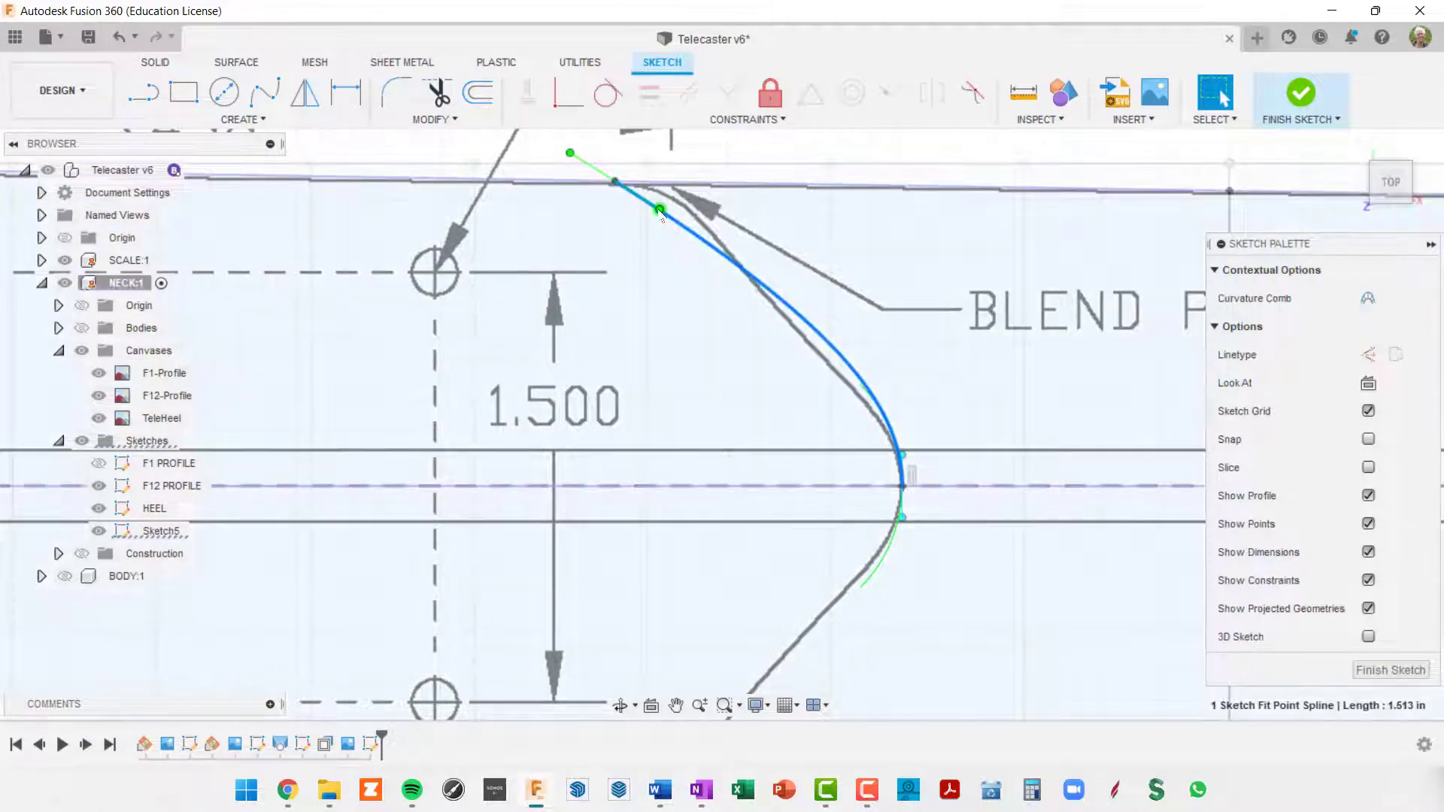
{"action": "left_click_drag", "start_coordinate": [673, 208], "coordinate": [672, 205]}
{"action": "left_click_drag", "start_coordinate": [659, 200], "coordinate": [647, 200]}
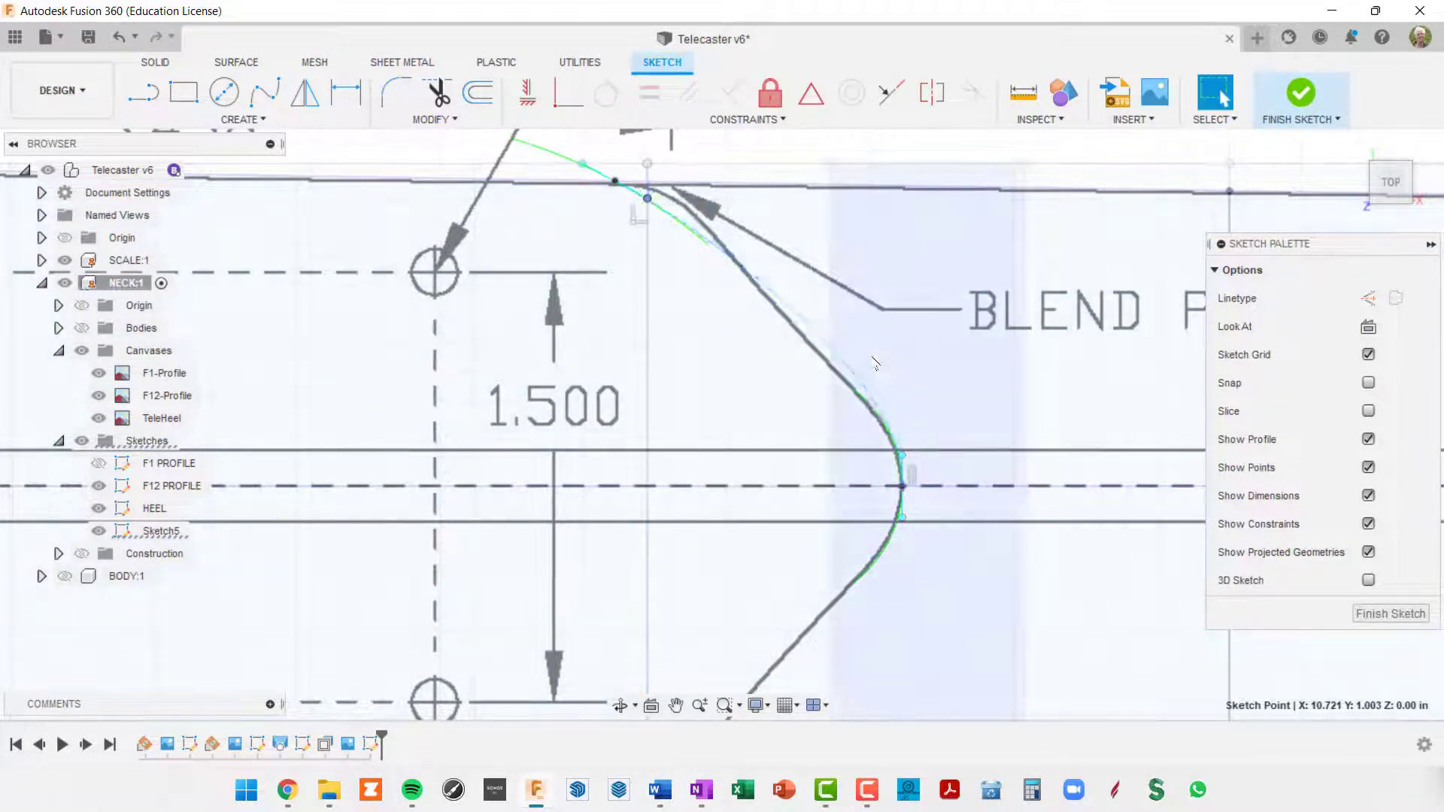
{"action": "mouse_move", "coordinate": [915, 330]}
{"action": "middle_mouse_down"}
{"action": "mouse_move", "coordinate": [925, 300]}
{"action": "mouse_move", "coordinate": [951, 317]}
{"action": "mouse_move", "coordinate": [895, 384]}
{"action": "middle_mouse_up"}
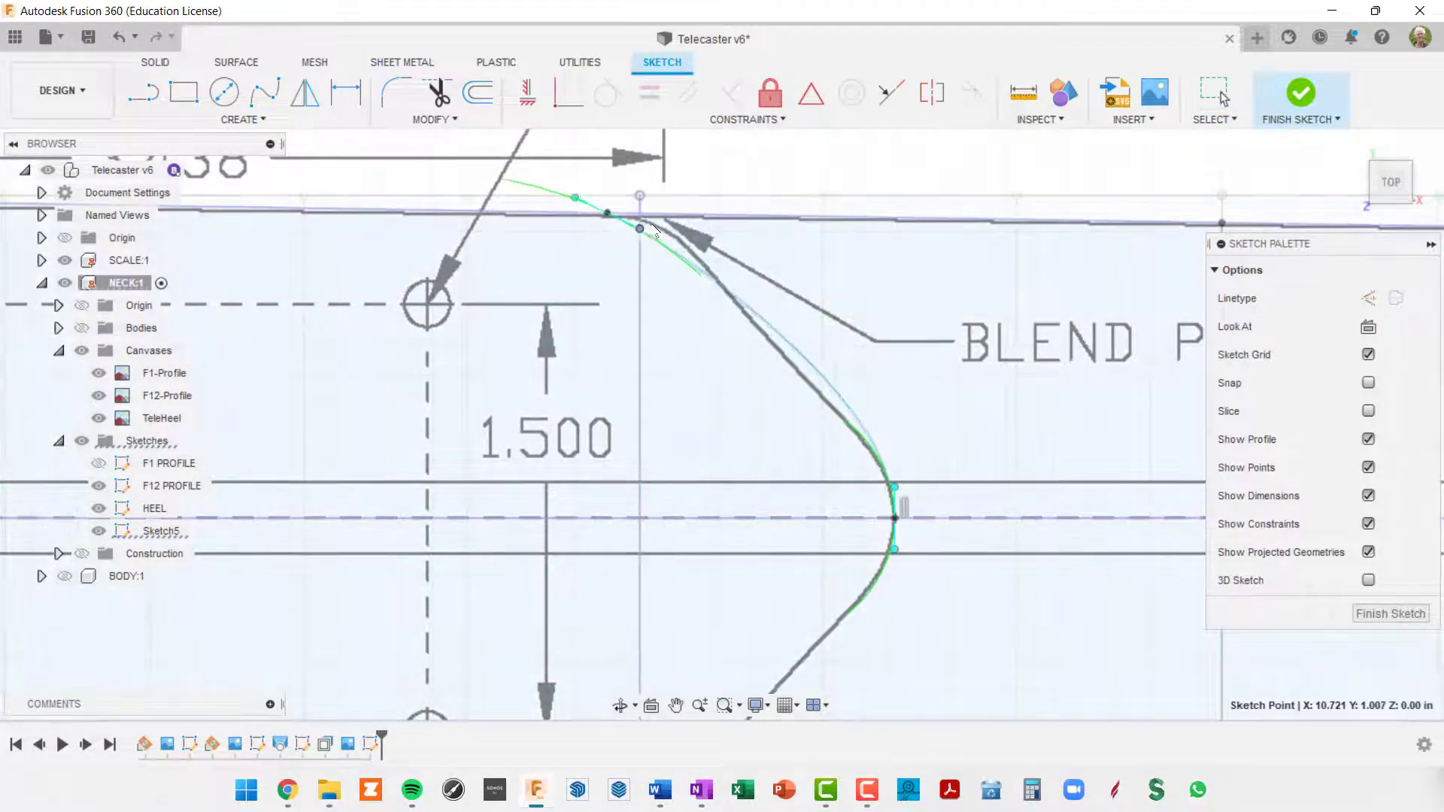
{"action": "left_click_drag", "start_coordinate": [640, 230], "coordinate": [640, 227]}
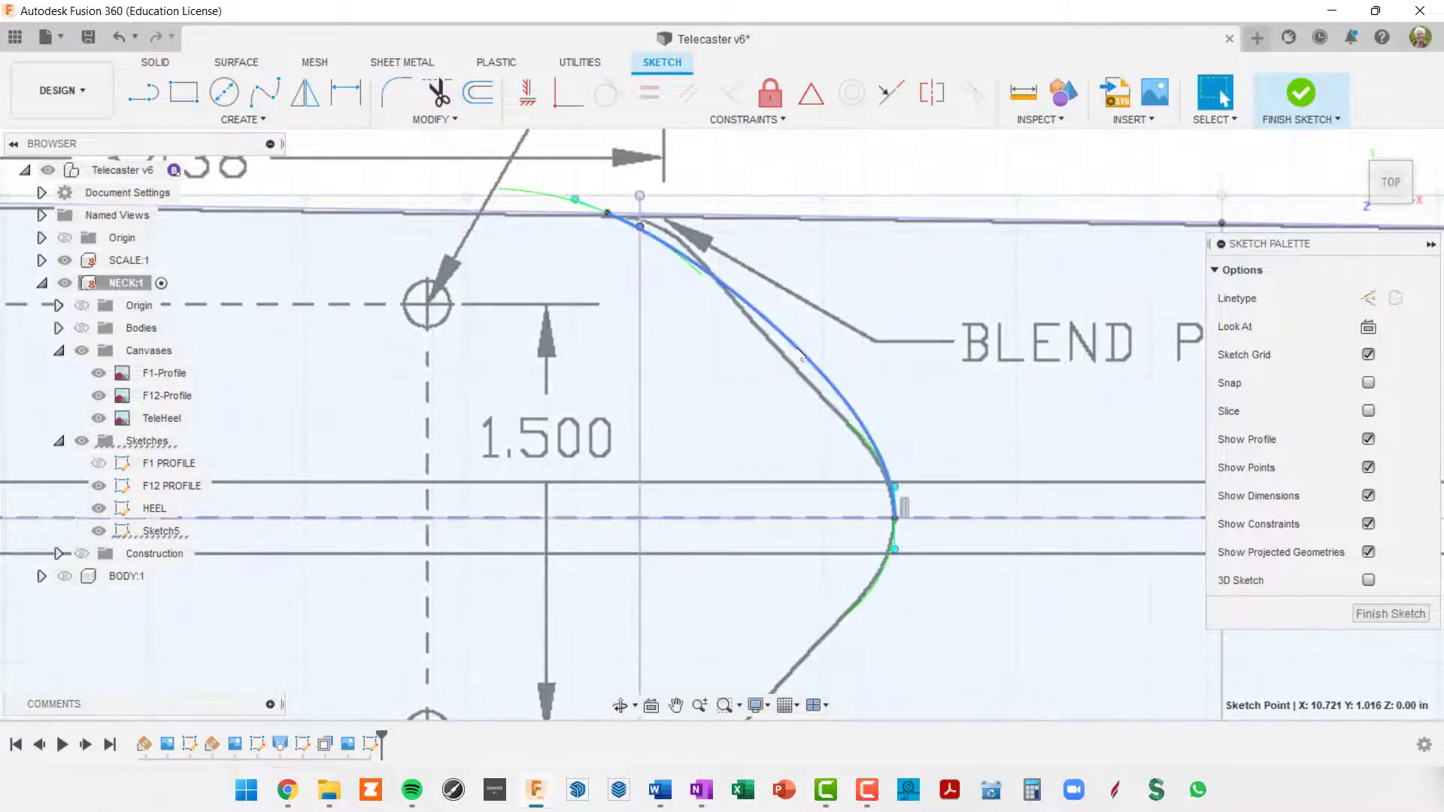
Insert a spline fit point midway along the curve and move it onto the drawing's diagonal heel line
{"action": "left_click", "coordinate": [800, 355]}
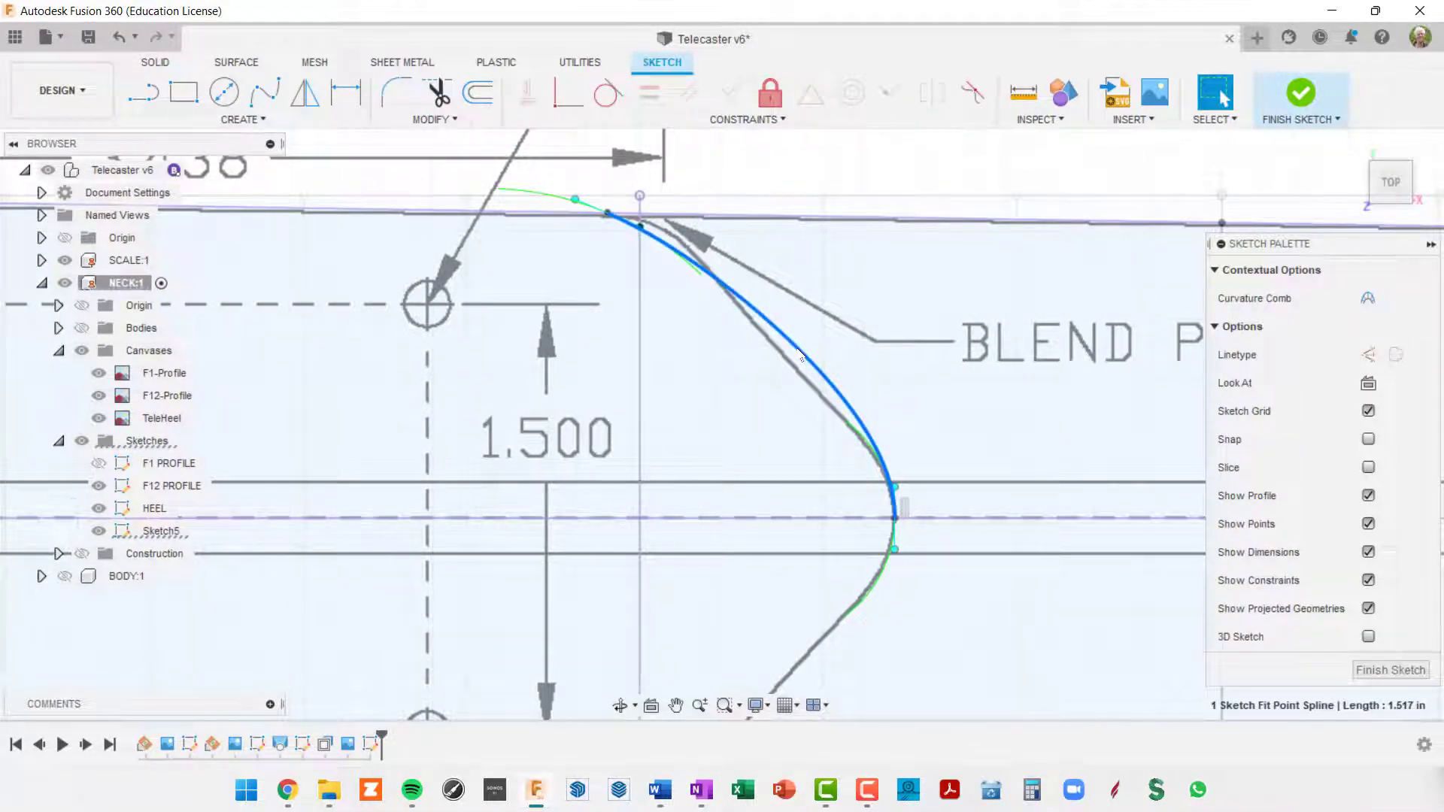
{"action": "right_click", "coordinate": [799, 353]}
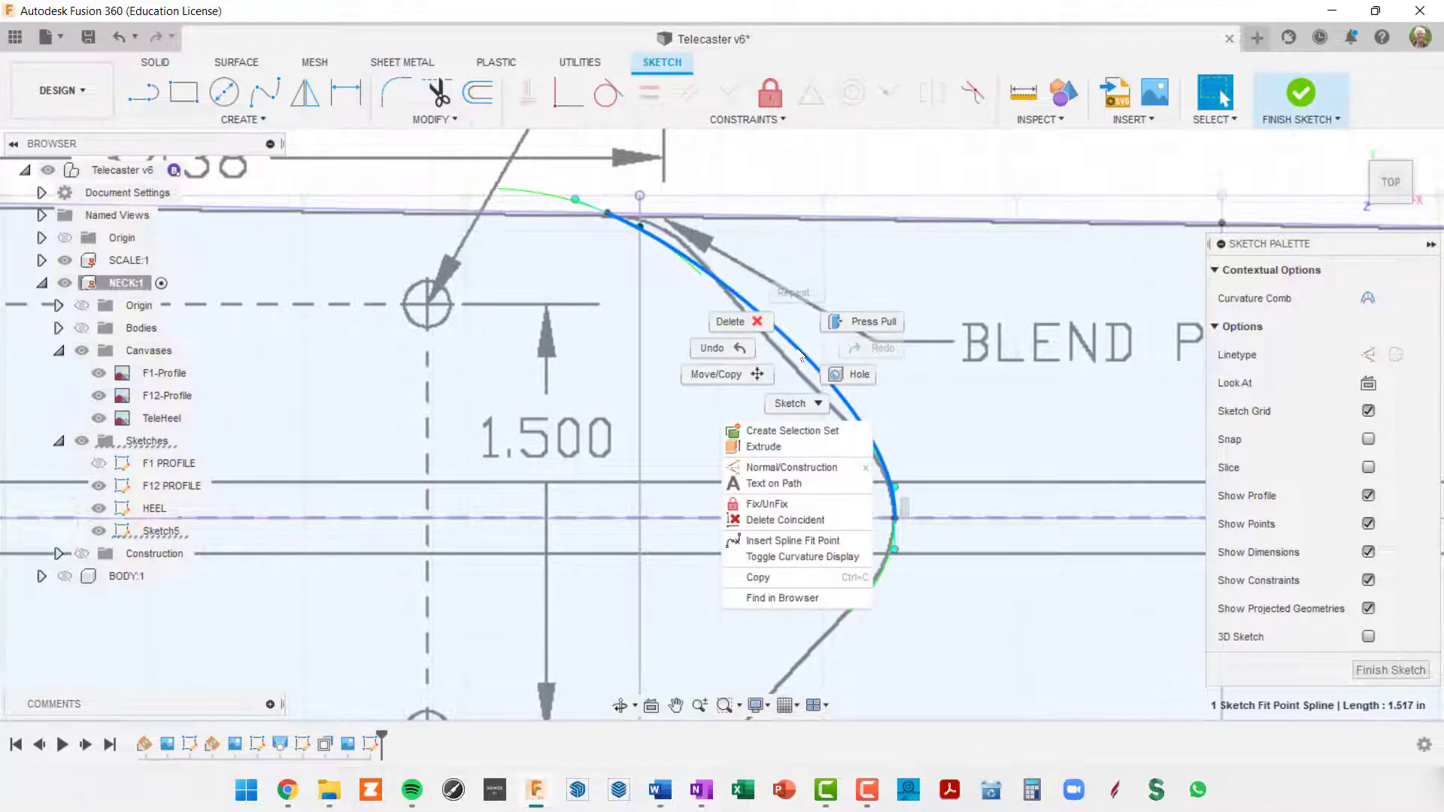
{"action": "left_click", "coordinate": [793, 541]}
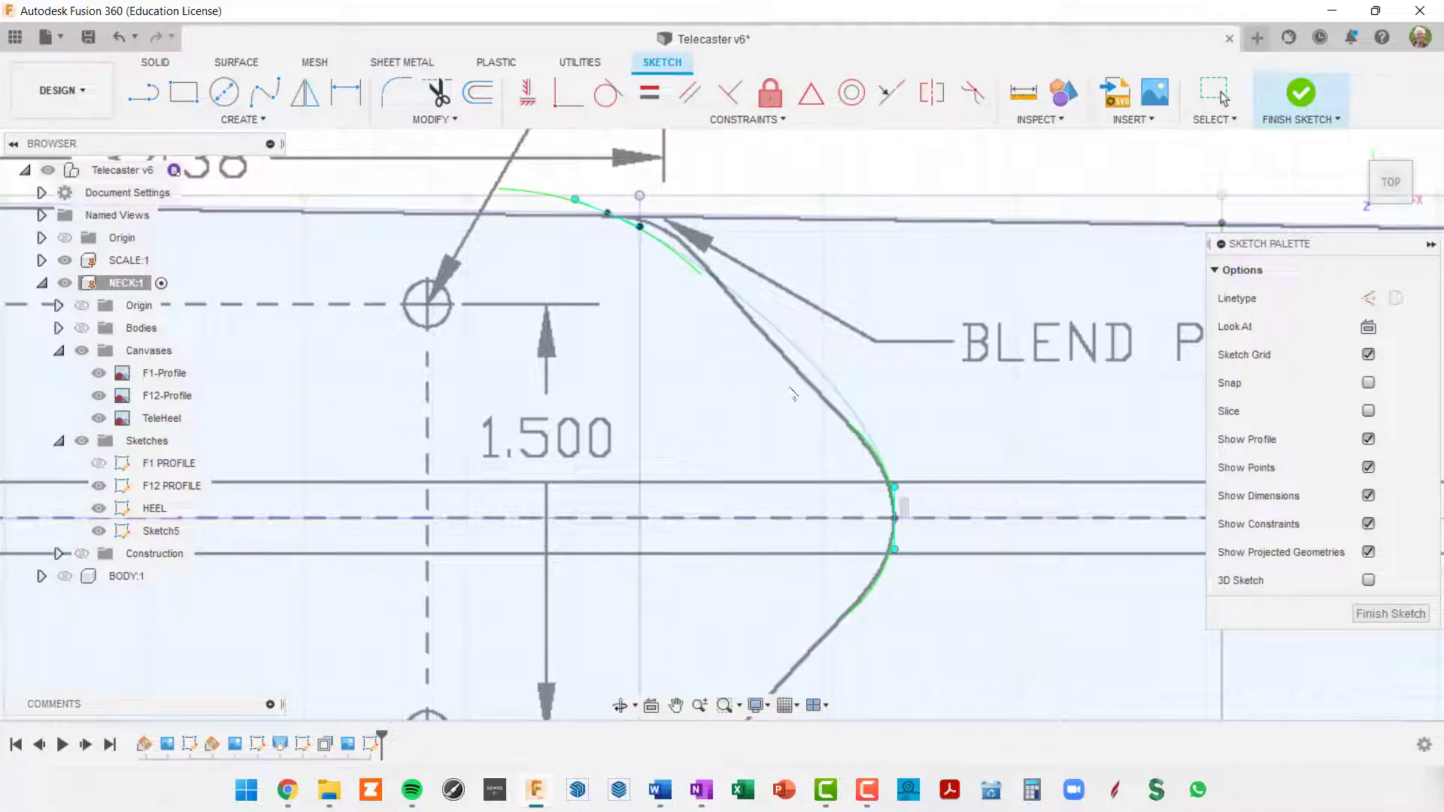
{"action": "left_click", "coordinate": [786, 337]}
{"action": "key", "text": "Escape"}
{"action": "left_click", "coordinate": [780, 342]}
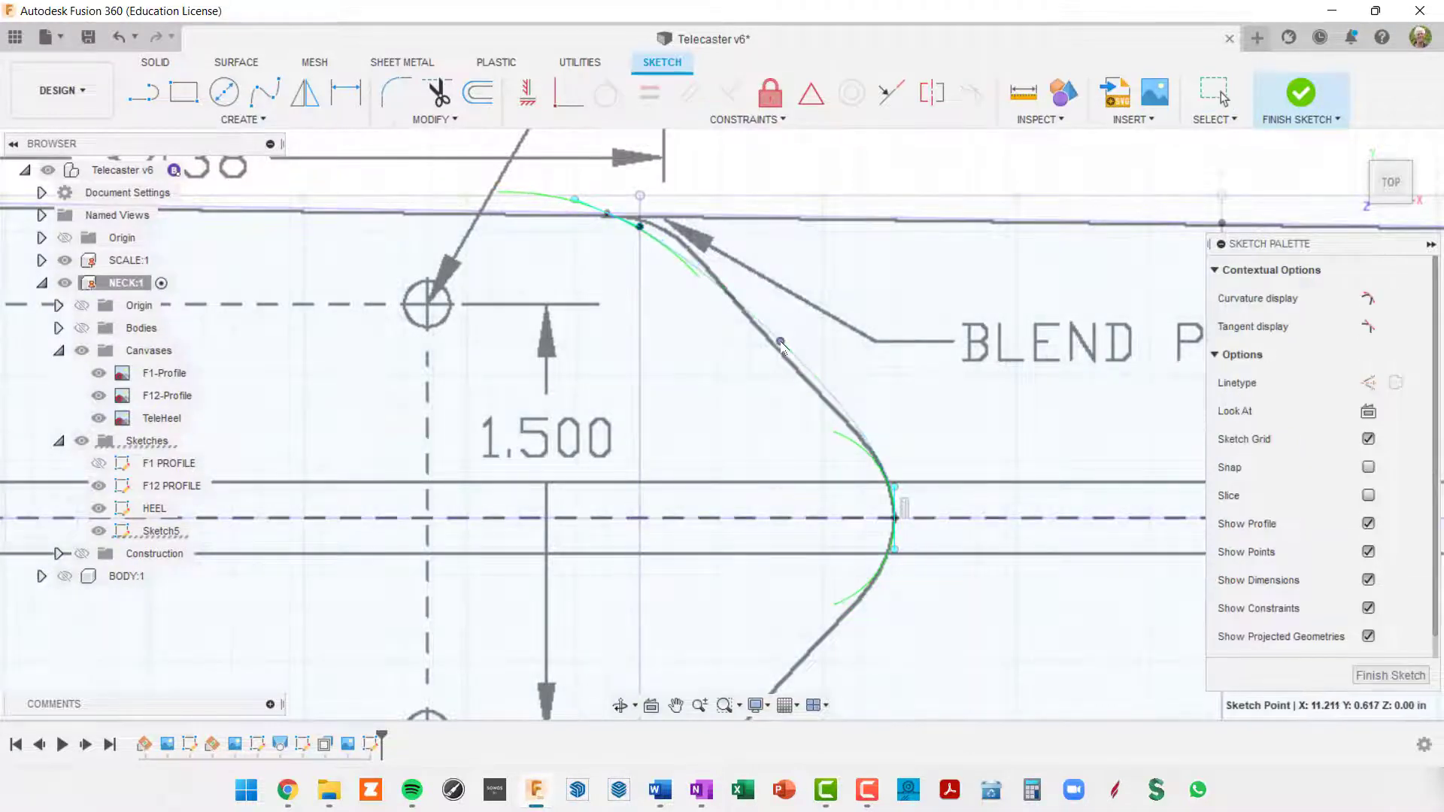
{"action": "mouse_move", "coordinate": [781, 342]}
{"action": "left_mouse_down"}
{"action": "mouse_move", "coordinate": [813, 382]}
{"action": "mouse_move", "coordinate": [726, 289]}
{"action": "mouse_move", "coordinate": [779, 352]}
{"action": "left_mouse_up"}
Finish the sketch and set the TeleHeel canvas opacity to 11
{"action": "middle_click_drag", "start_coordinate": [954, 445], "coordinate": [945, 373]}
{"action": "scroll", "coordinate": [944, 374], "scroll_direction": "up", "scroll_amount": 1}
{"action": "scroll", "coordinate": [905, 429], "scroll_direction": "down", "scroll_amount": 5}
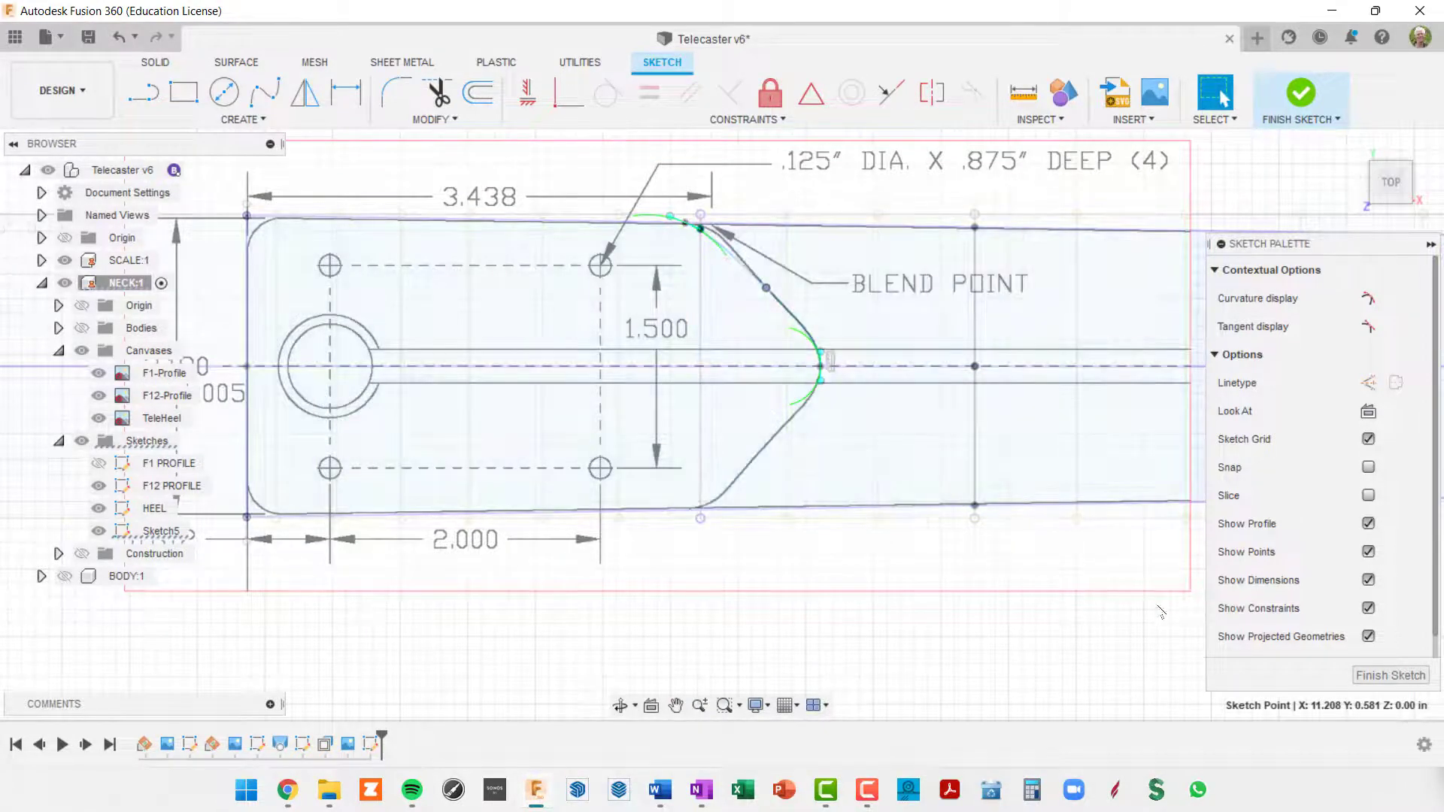
{"action": "left_click", "coordinate": [1398, 676]}
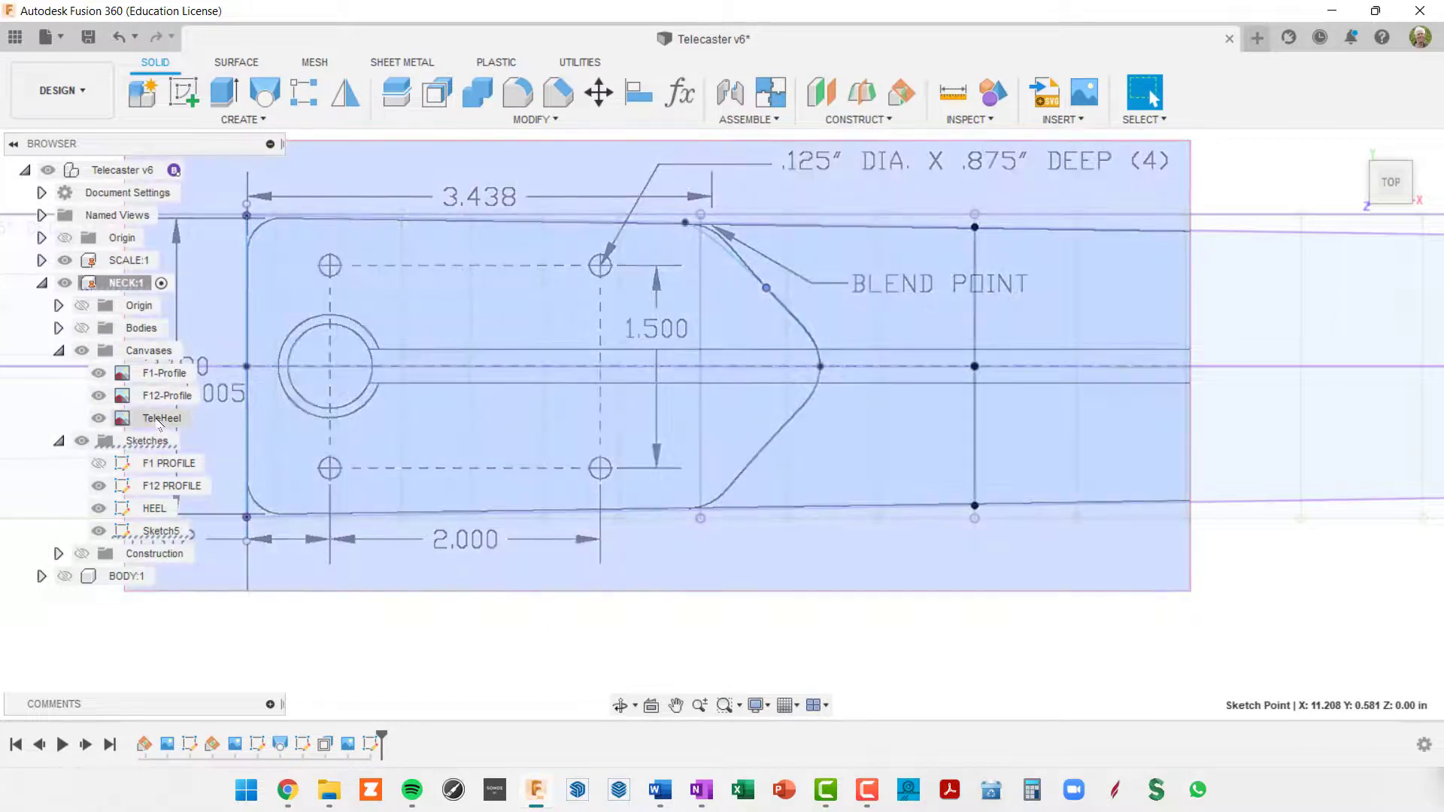
{"action": "right_click", "coordinate": [160, 421]}
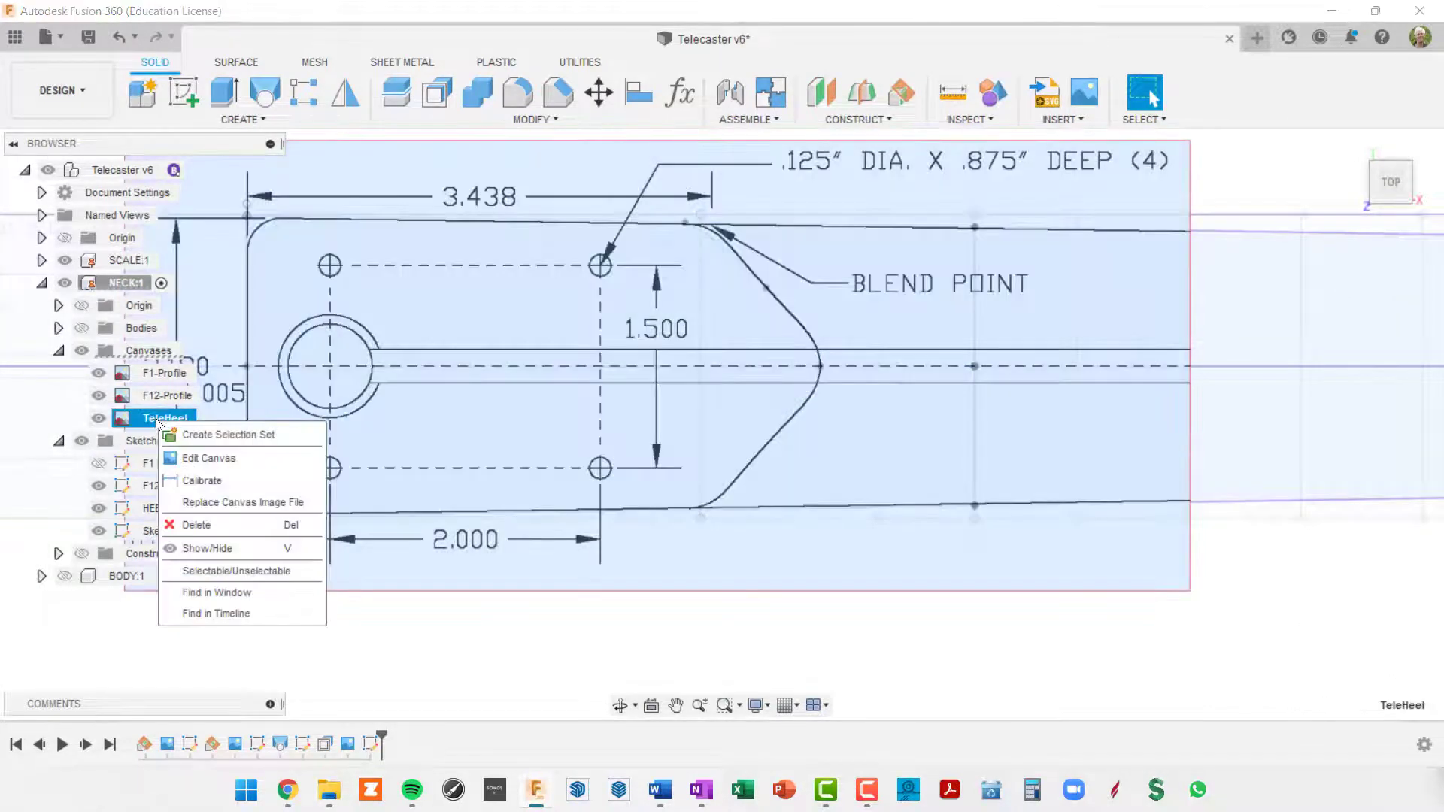
{"action": "left_click", "coordinate": [205, 458]}
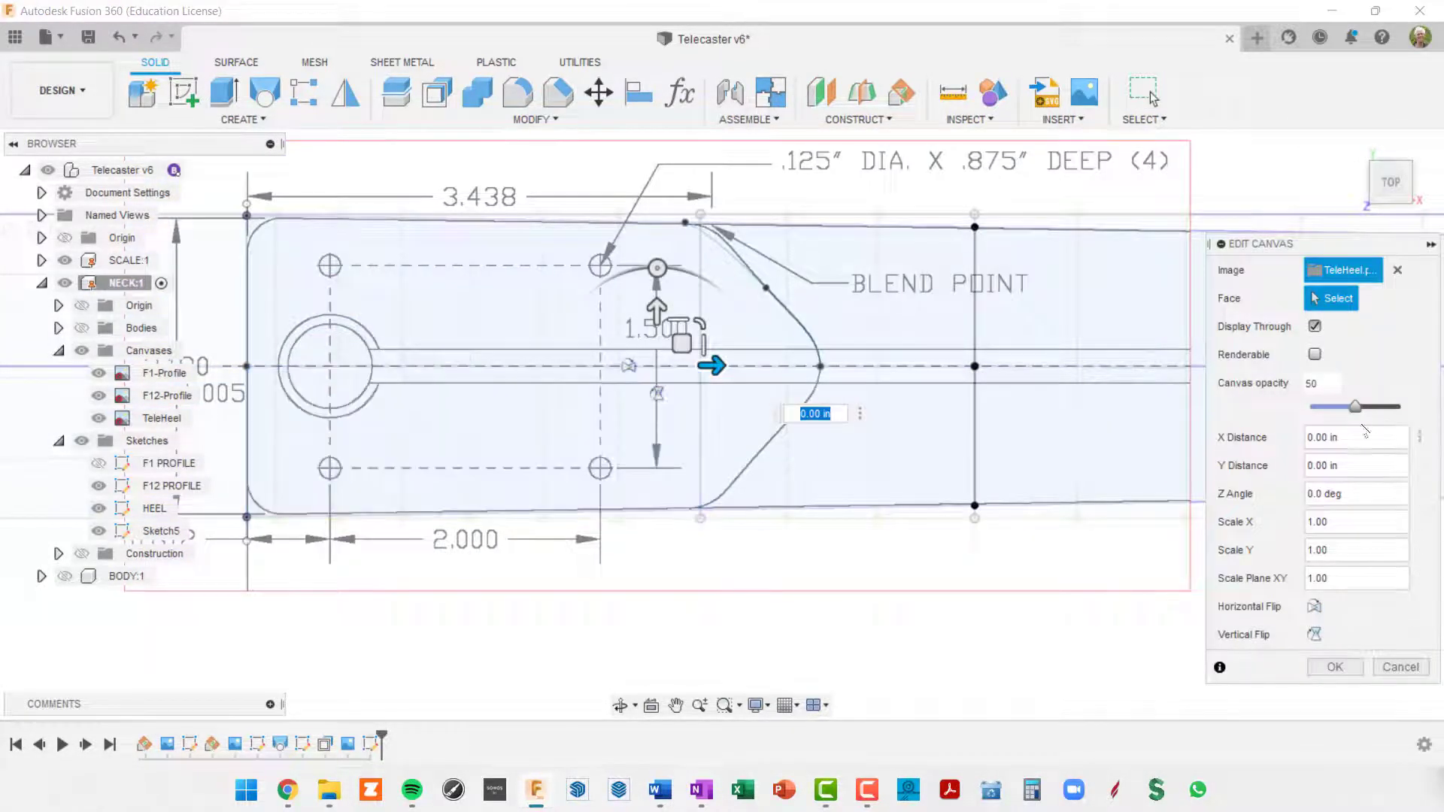
{"action": "left_click_drag", "start_coordinate": [1356, 409], "coordinate": [1322, 407]}
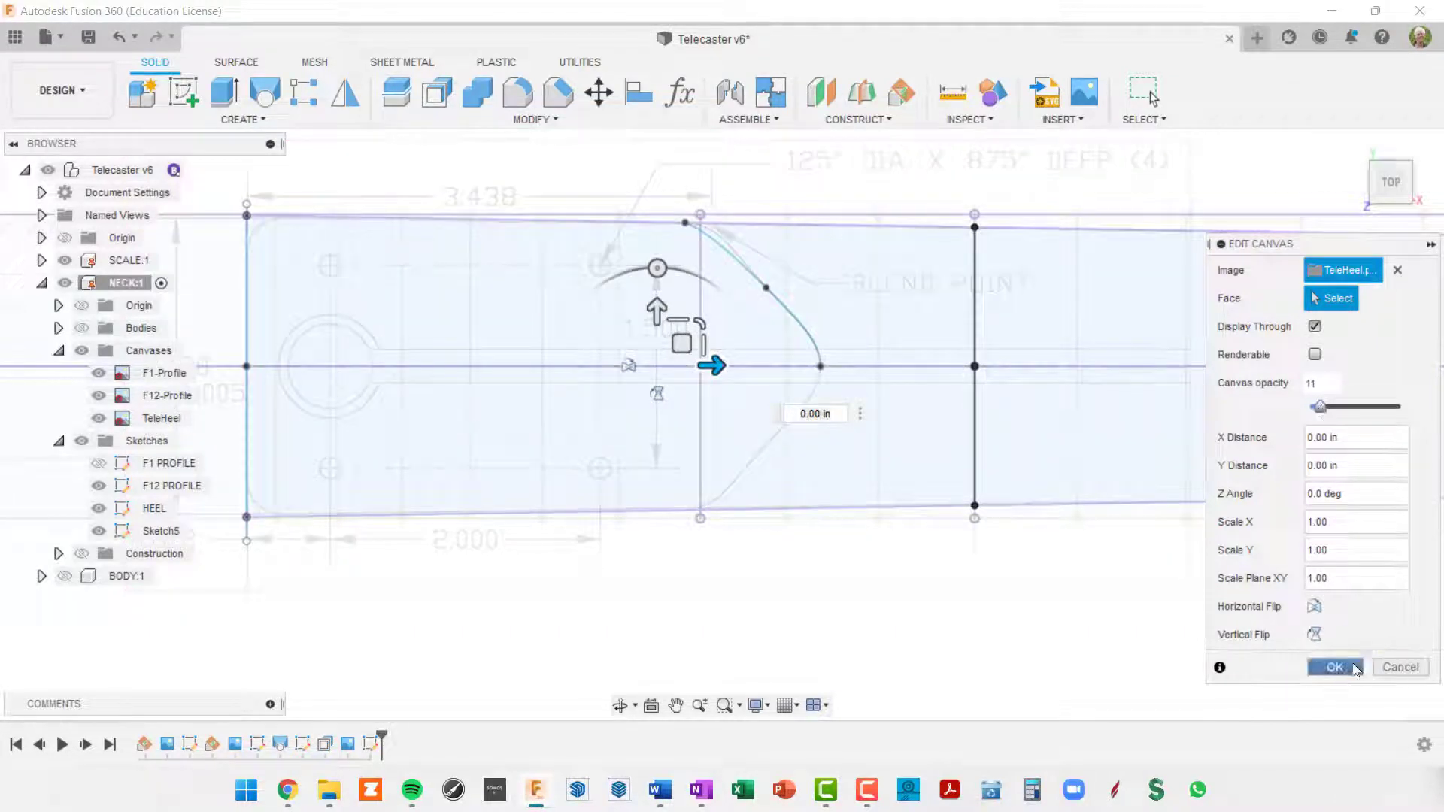
{"action": "left_click", "coordinate": [1336, 668]}
Reopen Sketch5 for editing, select its heel spline and hide the SCALE component
{"action": "scroll", "coordinate": [905, 424], "scroll_direction": "up", "scroll_amount": 5}
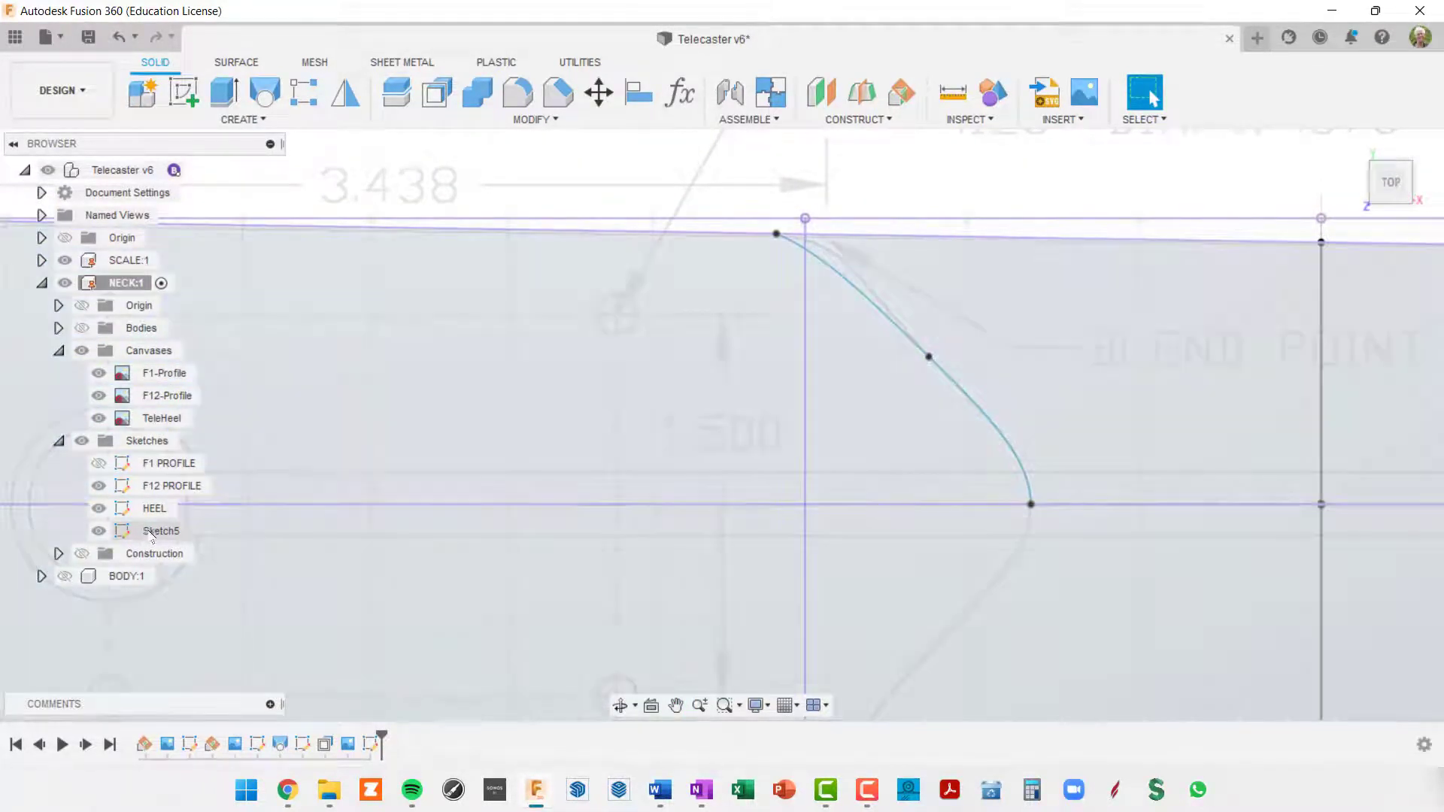
{"action": "left_click", "coordinate": [142, 532]}
{"action": "right_click", "coordinate": [125, 539]}
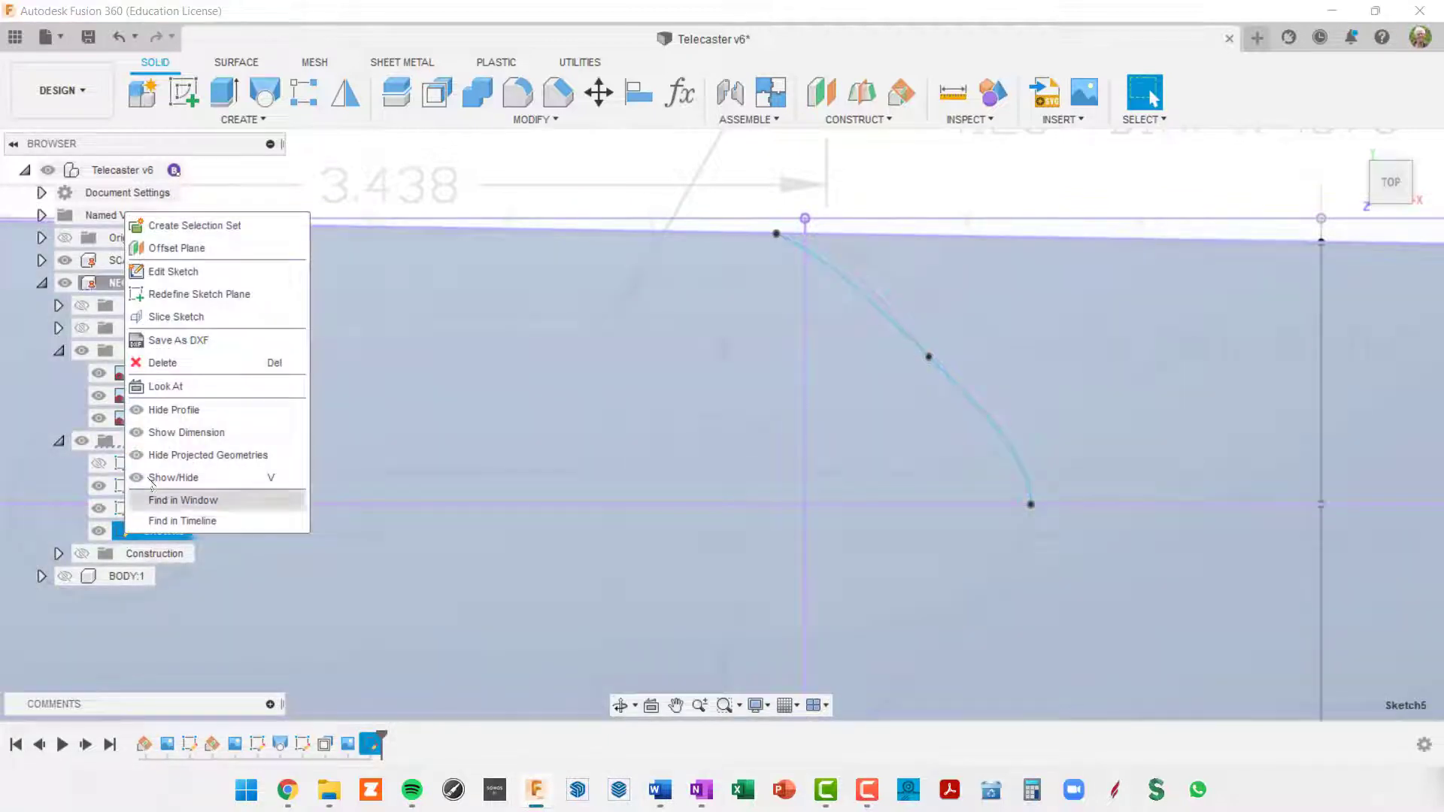
{"action": "left_click", "coordinate": [176, 274]}
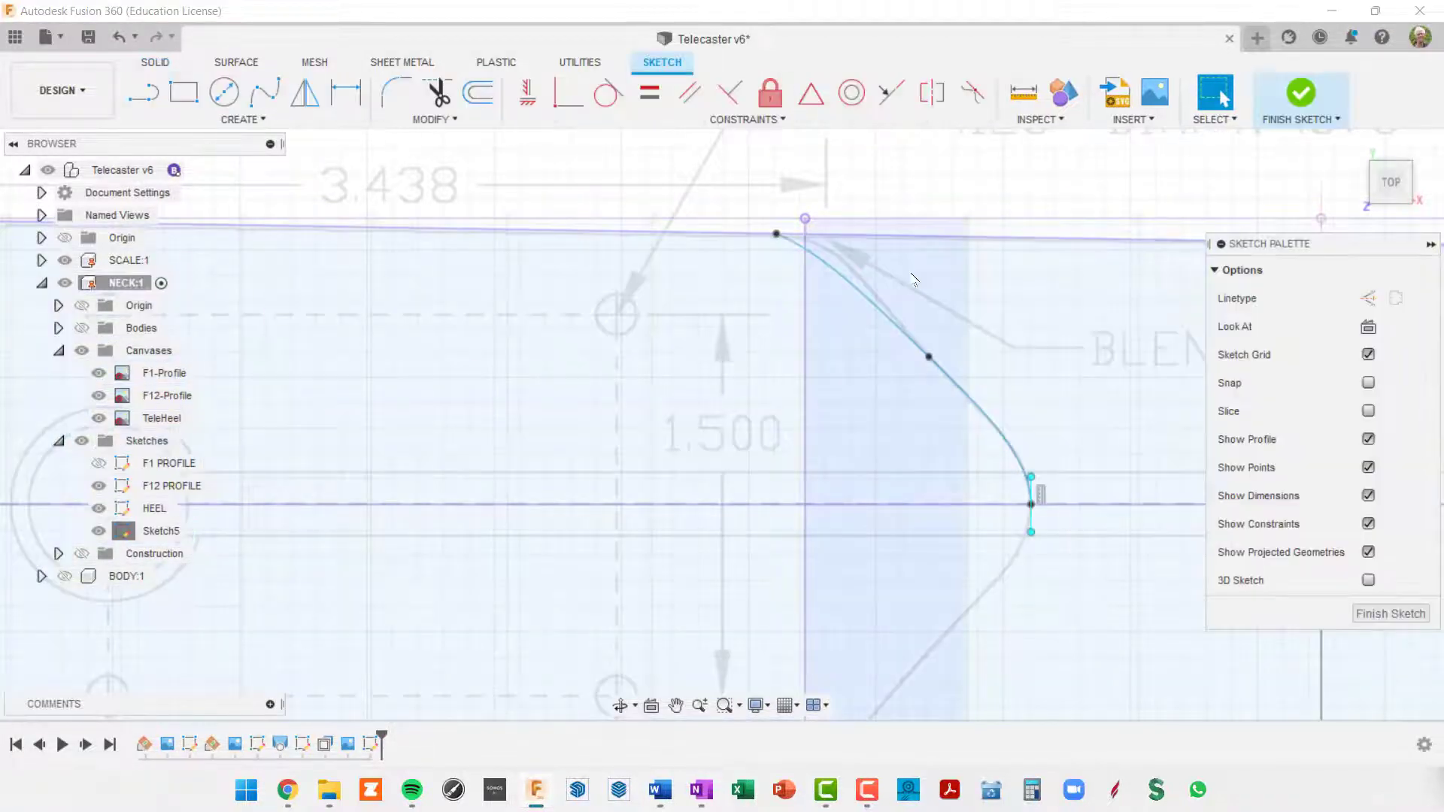
{"action": "left_click", "coordinate": [836, 272]}
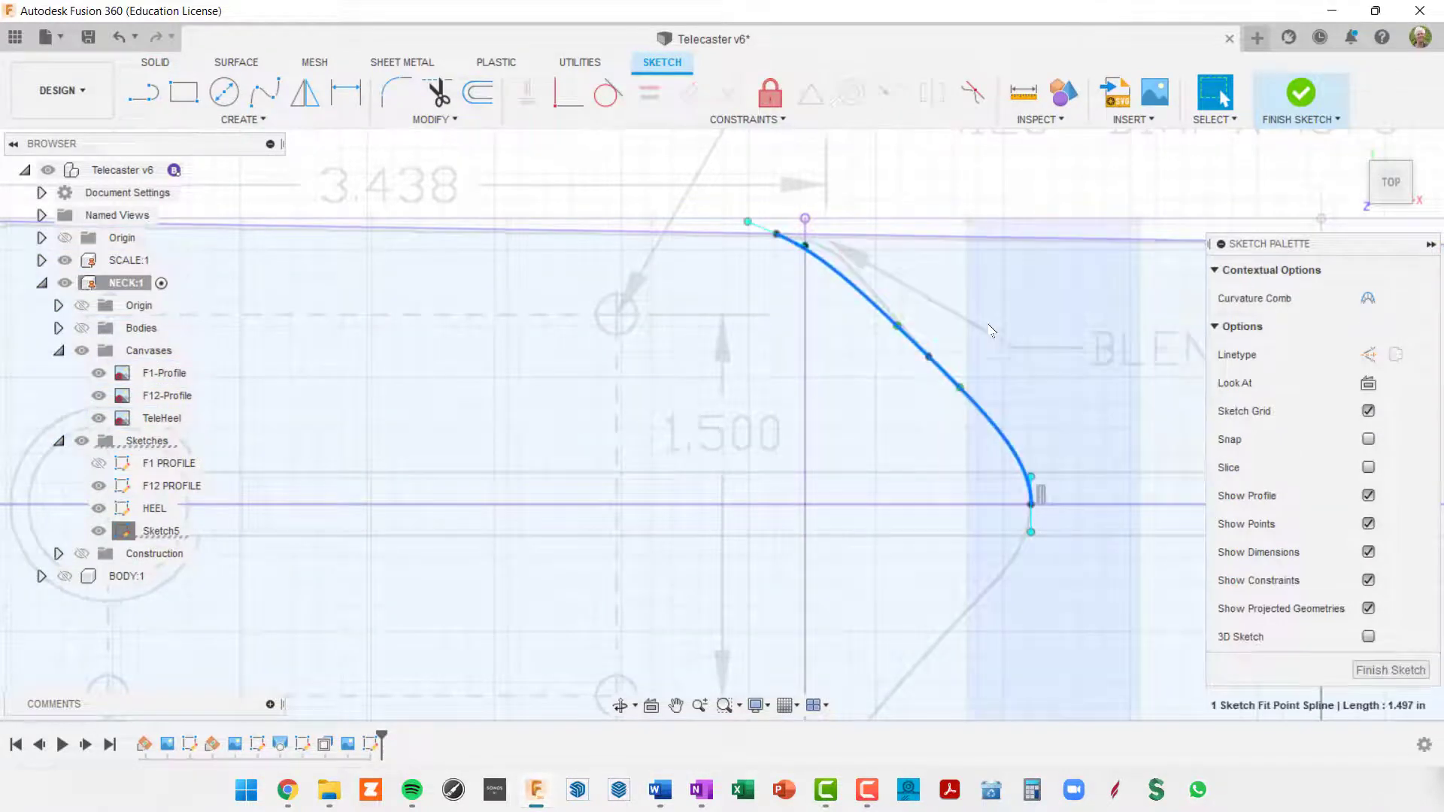
{"action": "mouse_move", "coordinate": [1082, 386]}
{"action": "middle_mouse_down"}
{"action": "mouse_move", "coordinate": [1019, 317]}
{"action": "mouse_move", "coordinate": [982, 363]}
{"action": "middle_mouse_up"}
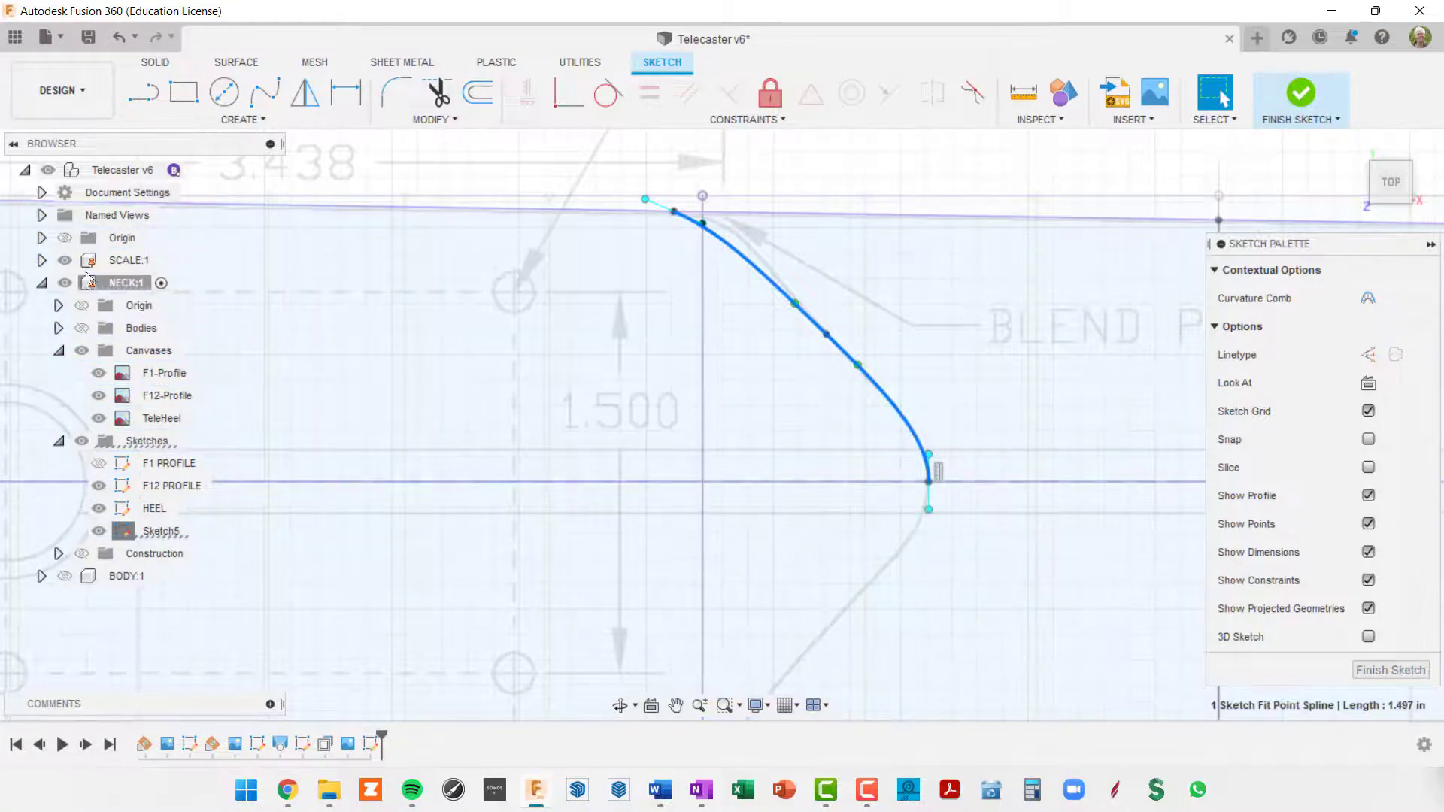
{"action": "left_click", "coordinate": [62, 260]}
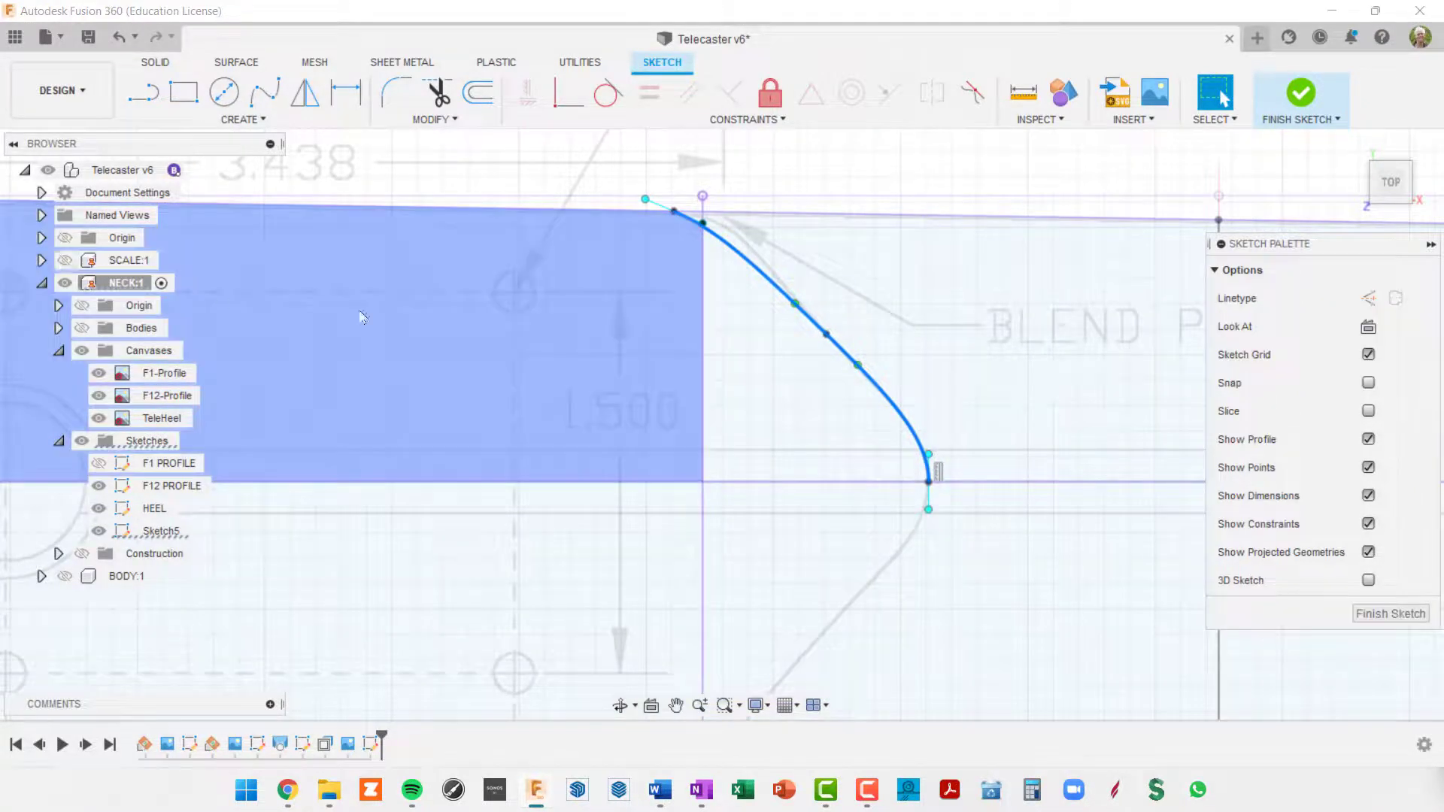
Rotate the spline's tangent handle at the neck's upper edge nearly parallel to that edge so the curve matches the blend
{"action": "middle_click_drag", "start_coordinate": [977, 313], "coordinate": [1056, 328]}
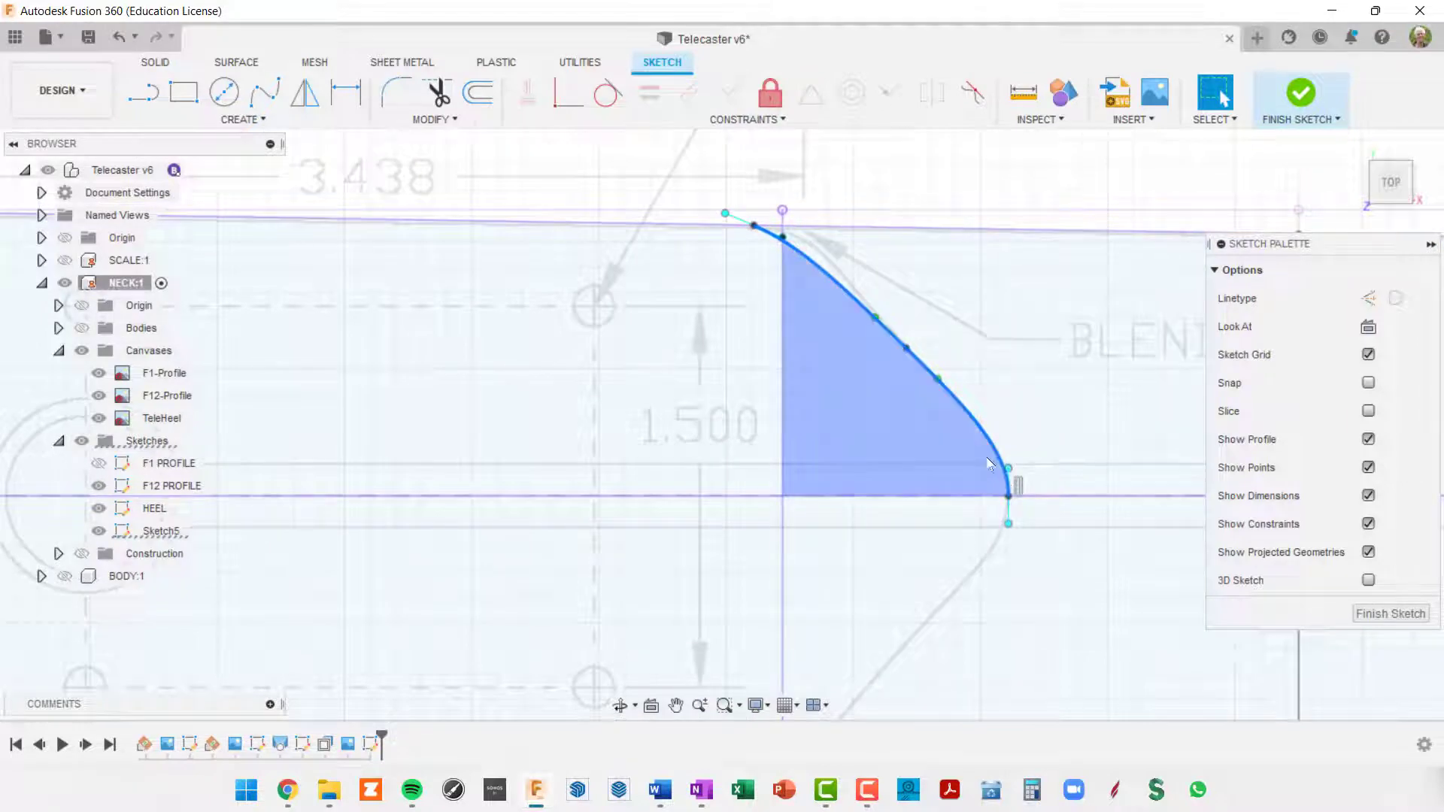
{"action": "scroll", "coordinate": [848, 318], "scroll_direction": "up", "scroll_amount": 4}
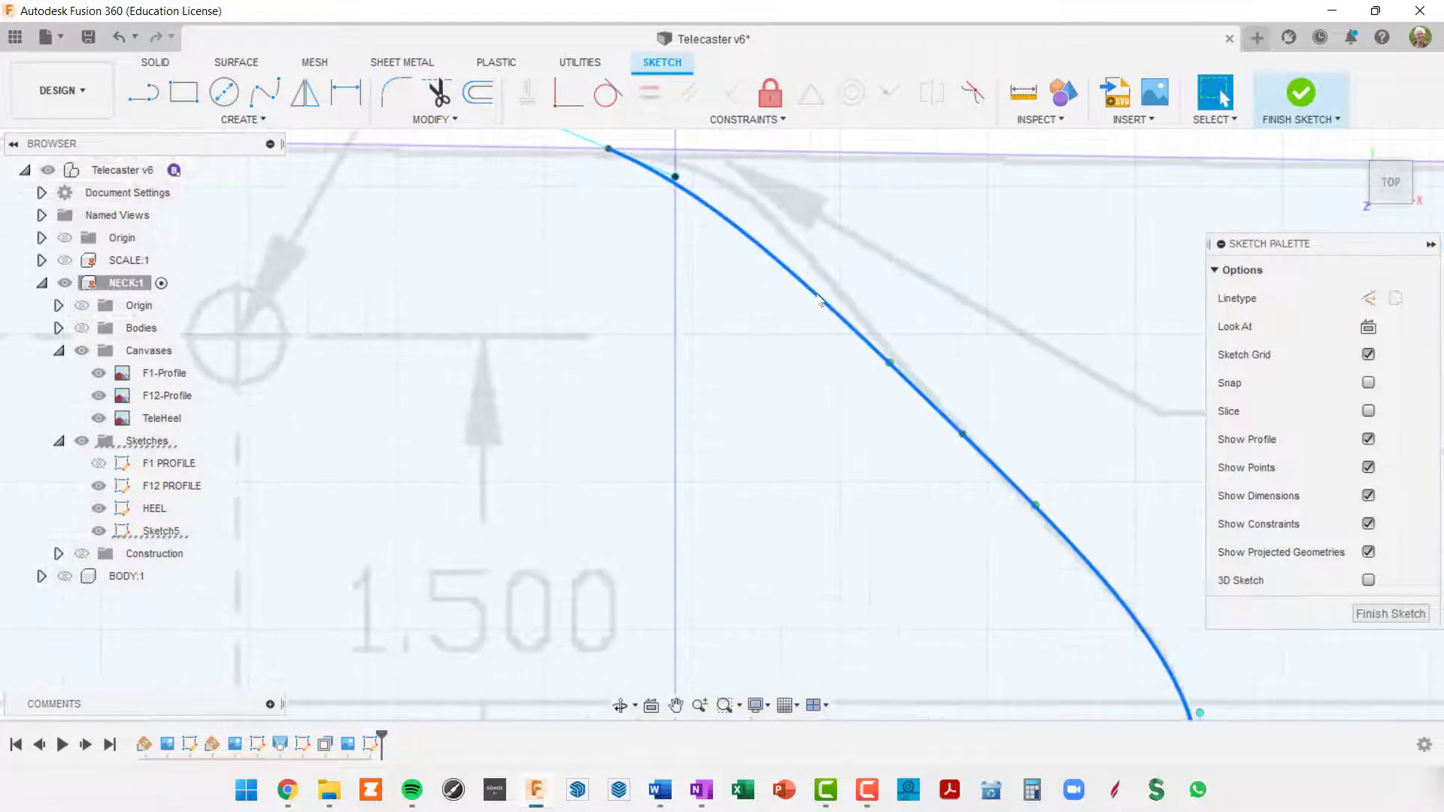
{"action": "scroll", "coordinate": [852, 302], "scroll_direction": "down", "scroll_amount": 4}
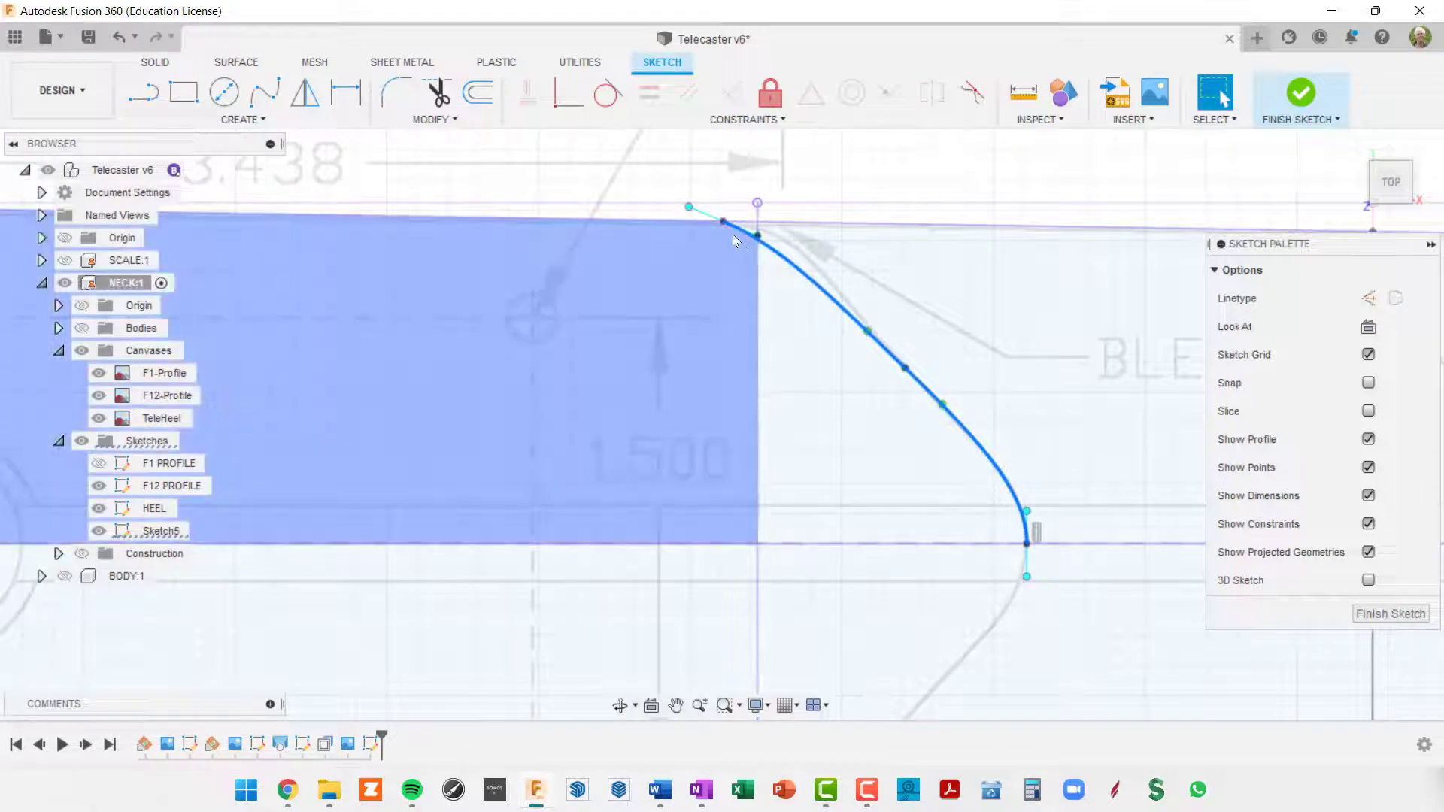
{"action": "left_click_drag", "start_coordinate": [758, 236], "coordinate": [797, 219]}
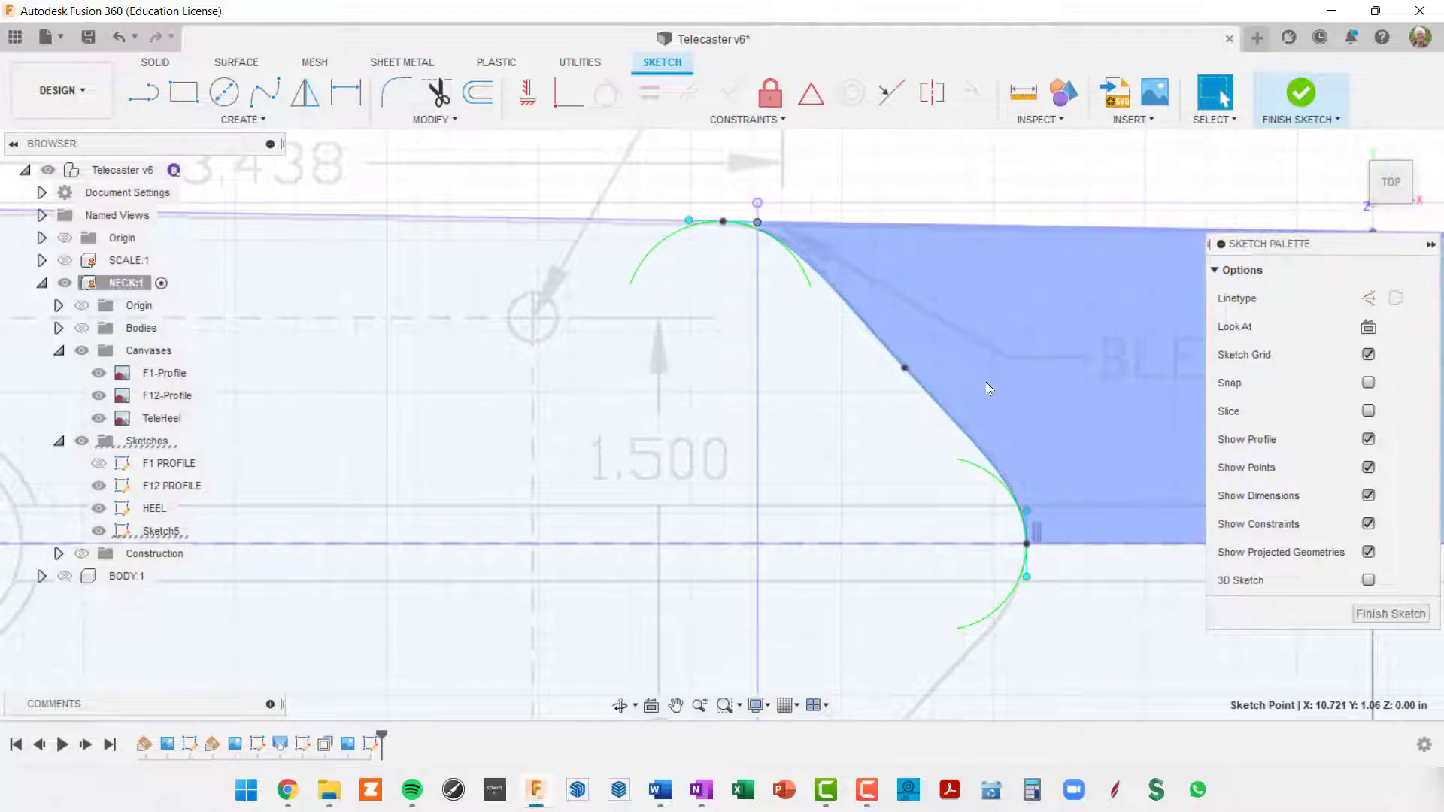
{"action": "left_click", "coordinate": [890, 352]}
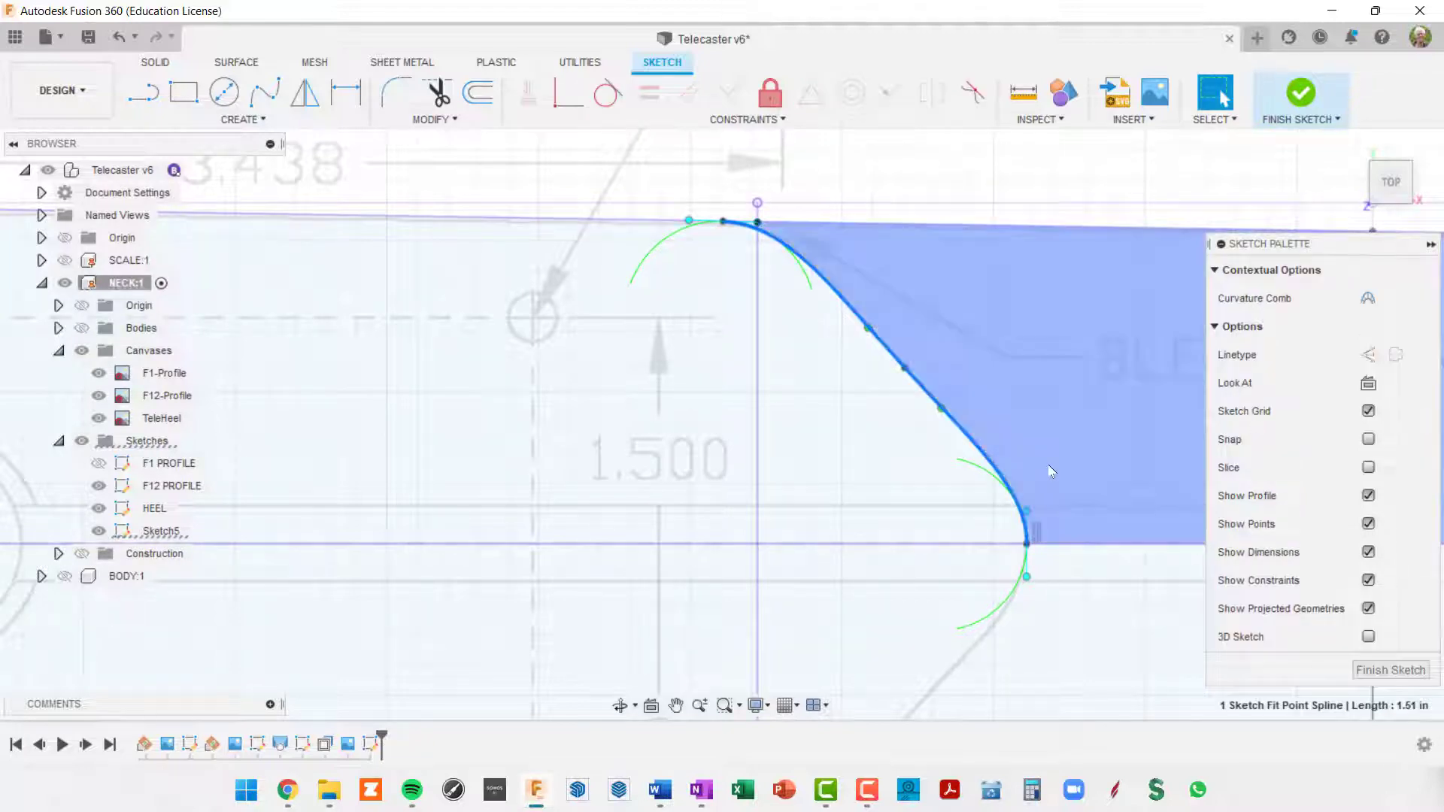
{"action": "scroll", "coordinate": [1077, 364], "scroll_direction": "down", "scroll_amount": 3}
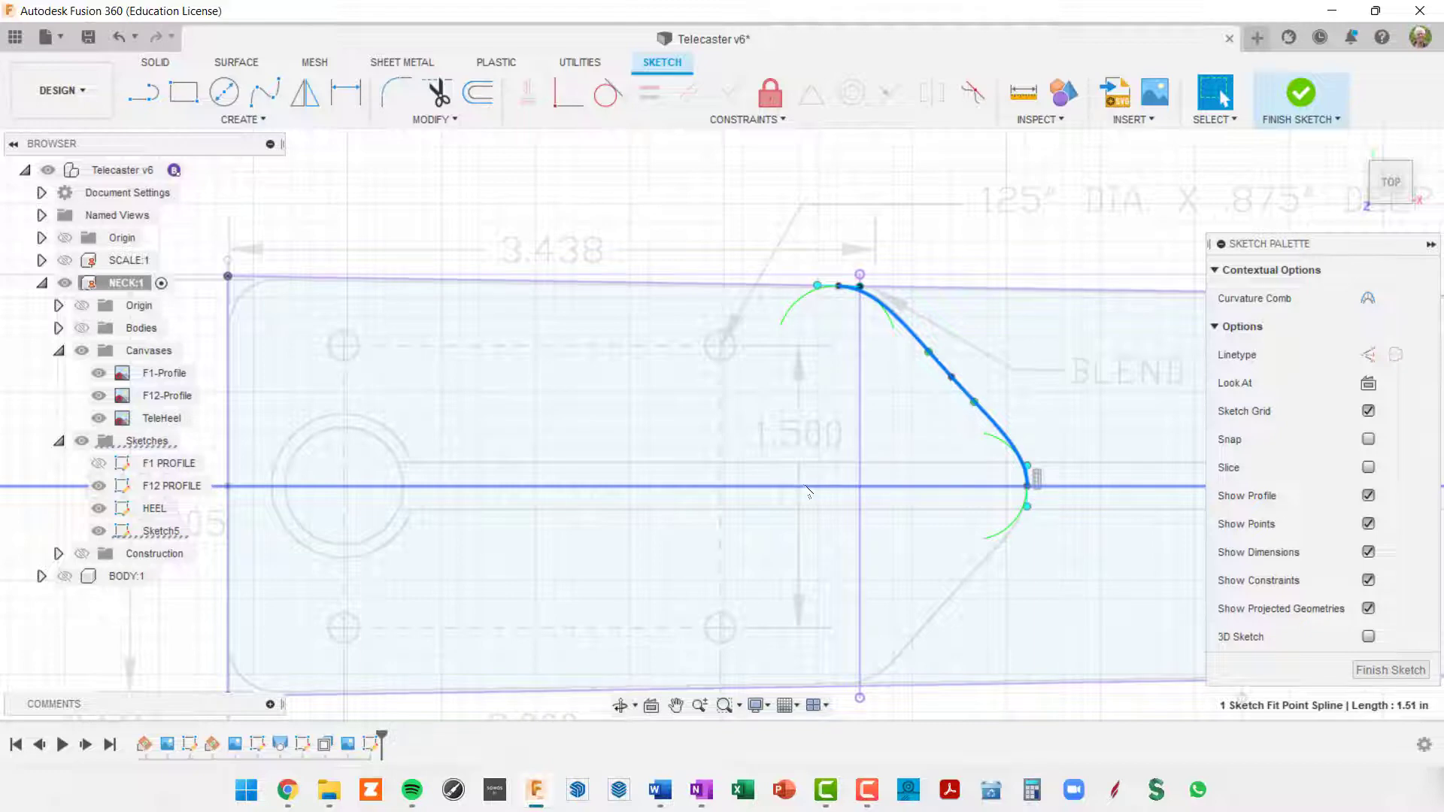
{"action": "key", "text": "ctrl+z"}
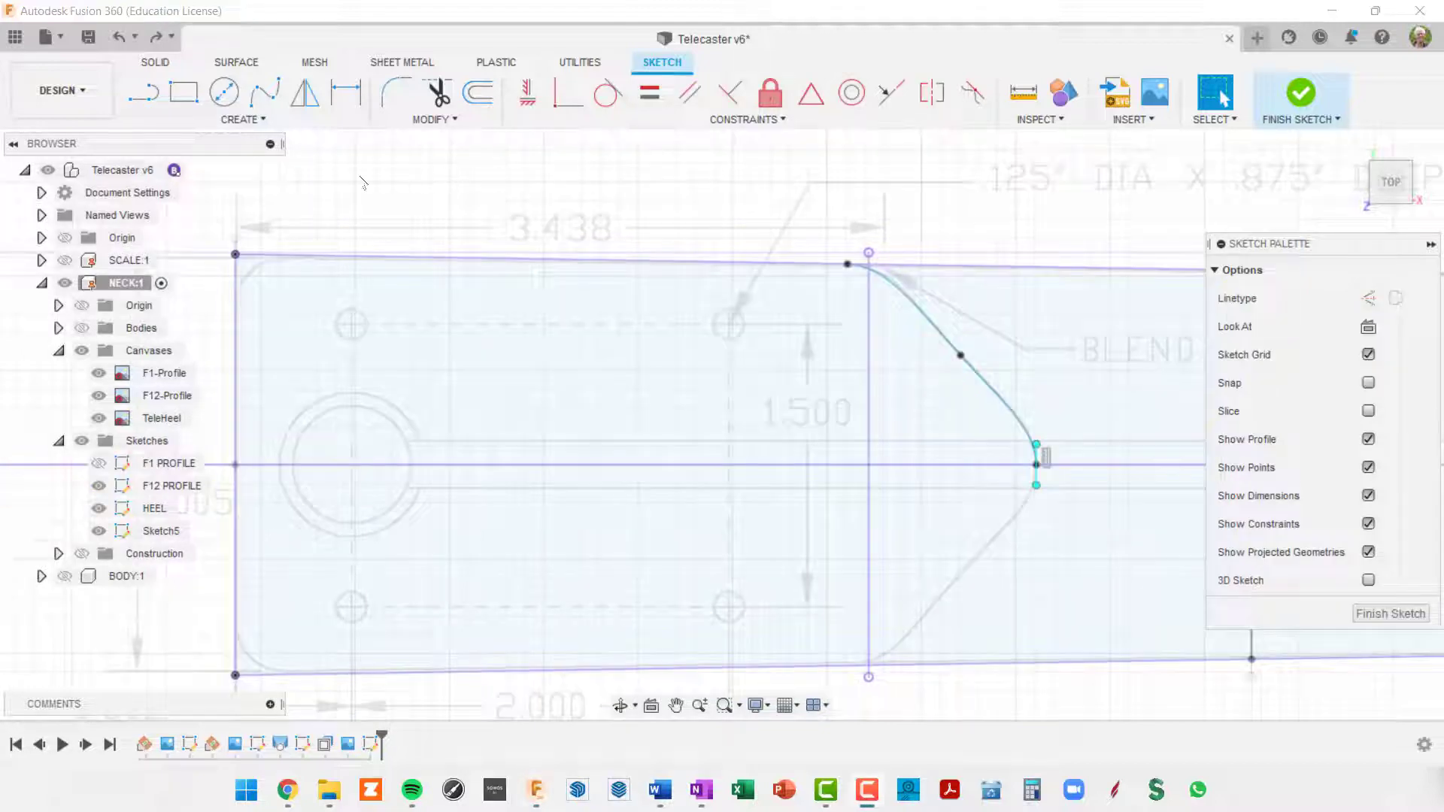
Mirror the heel spline about the neck's centreline to form the other half of the transition curve
{"action": "left_click", "coordinate": [305, 92]}
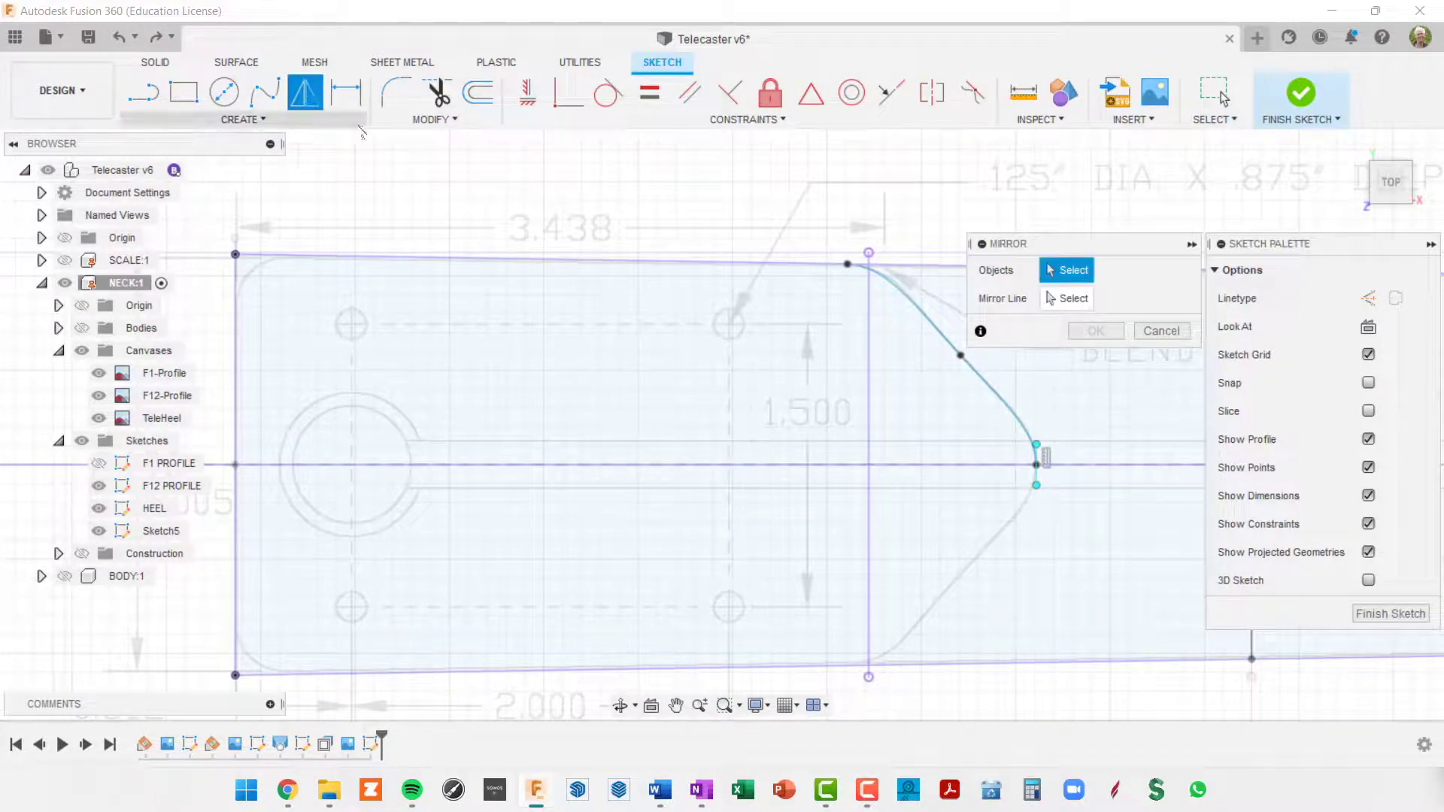
{"action": "left_click", "coordinate": [928, 328]}
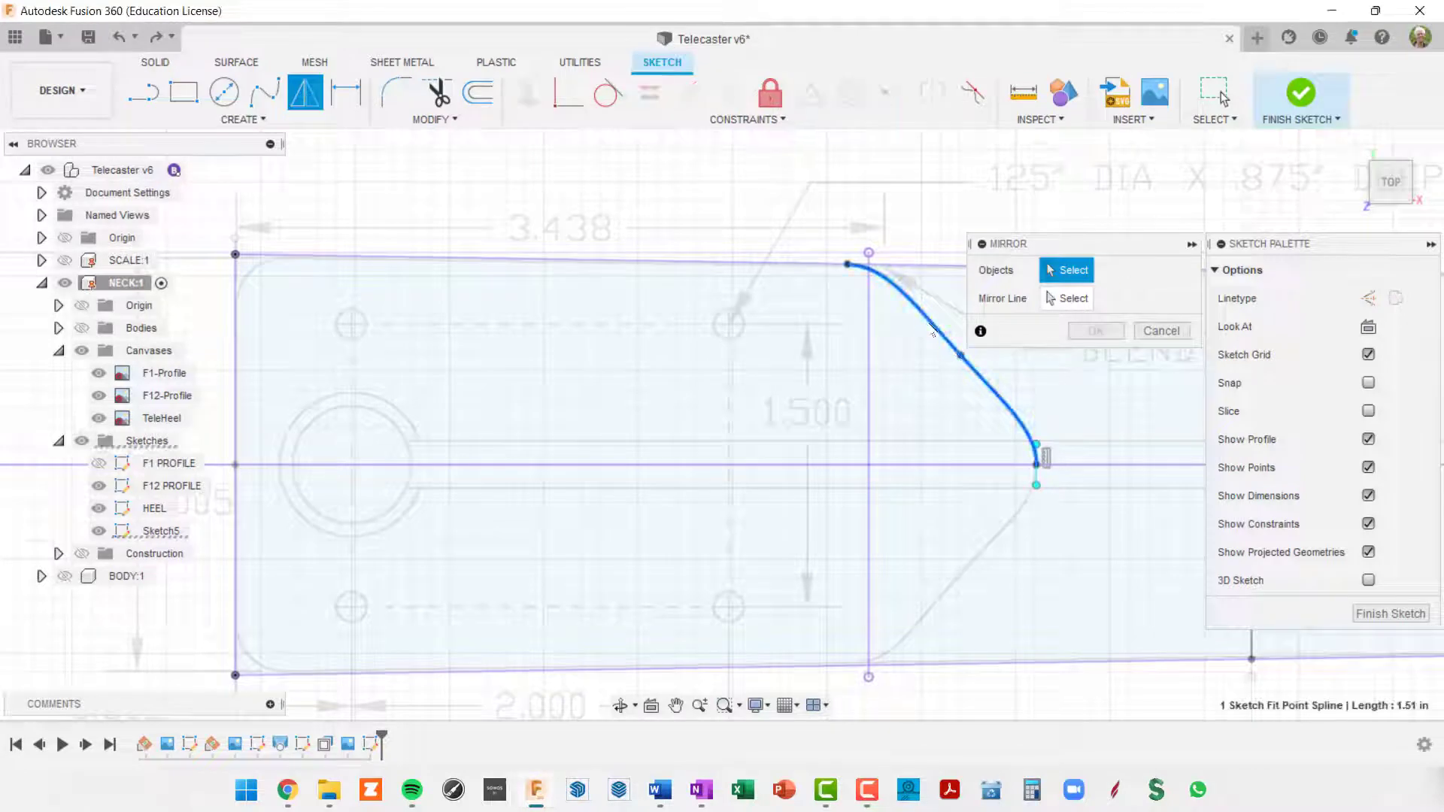
{"action": "left_click", "coordinate": [1074, 299]}
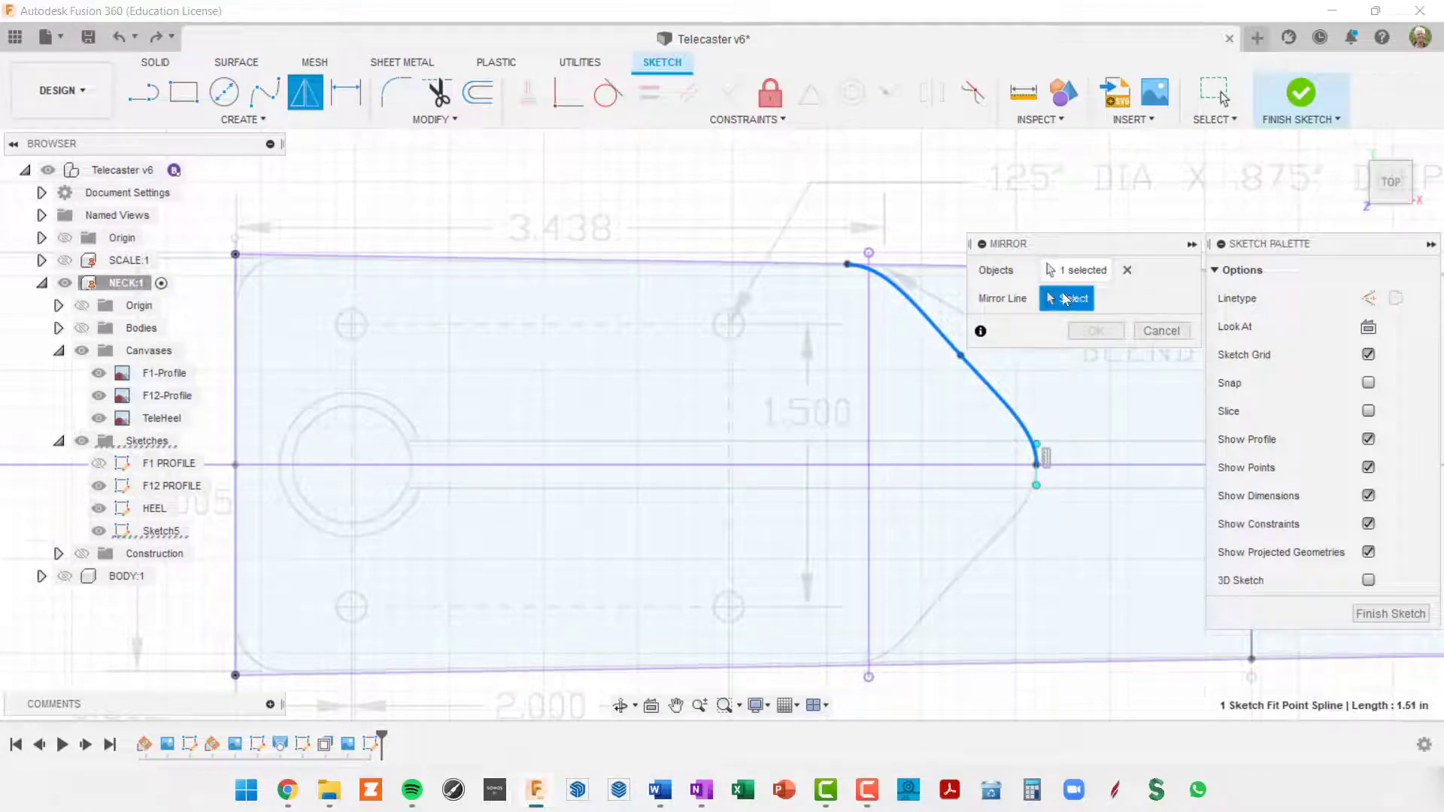
{"action": "left_click", "coordinate": [778, 467]}
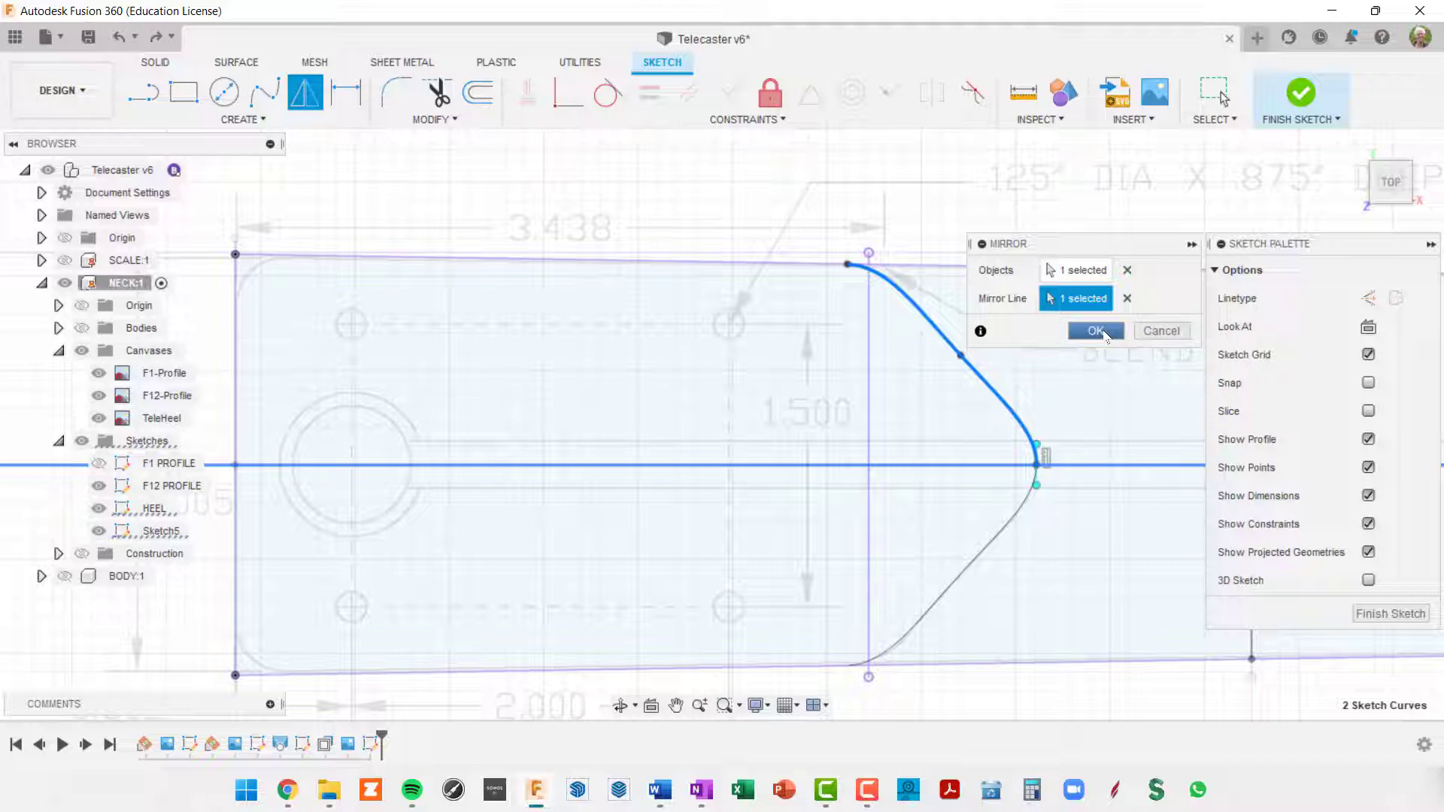
{"action": "left_click", "coordinate": [1097, 330]}
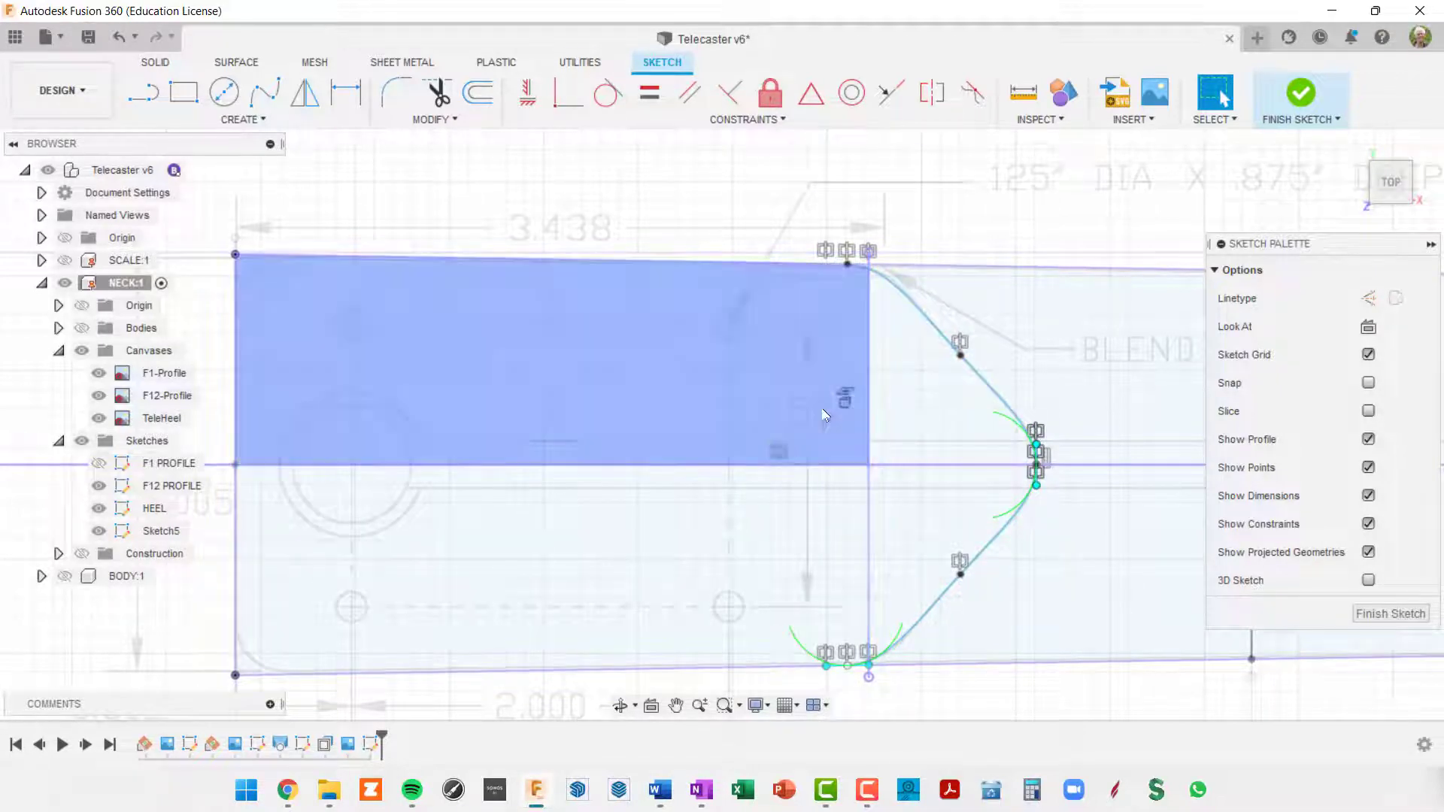
{"action": "mouse_move", "coordinate": [845, 393]}
{"action": "middle_mouse_down"}
{"action": "mouse_move", "coordinate": [899, 383]}
{"action": "mouse_move", "coordinate": [960, 322]}
{"action": "mouse_move", "coordinate": [951, 374]}
{"action": "middle_mouse_up"}
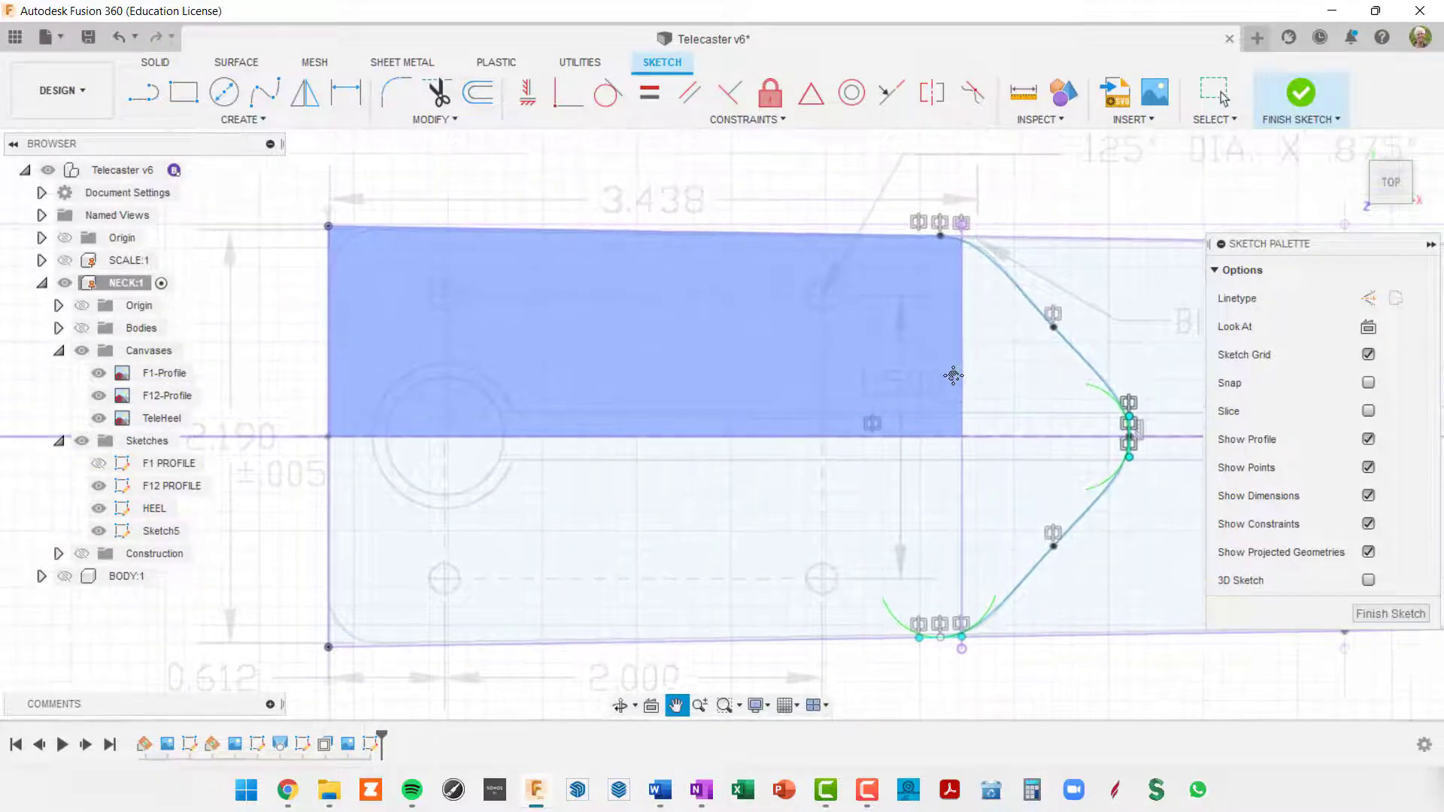
Delete the straight sketch line crossing the neck where the heel curve begins, opening up the heel profile
{"action": "scroll", "coordinate": [989, 345], "scroll_direction": "up", "scroll_amount": 2}
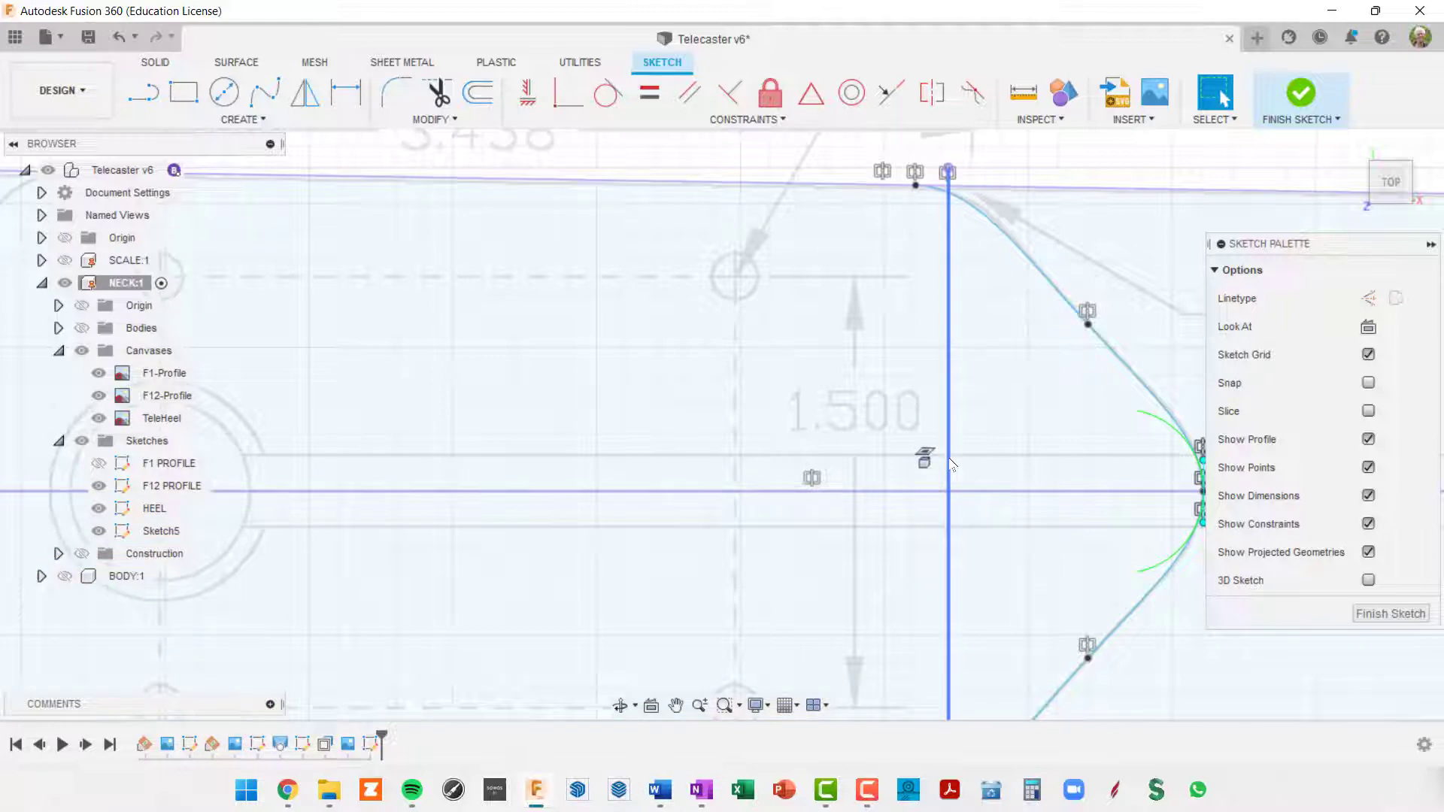
{"action": "left_click", "coordinate": [949, 464]}
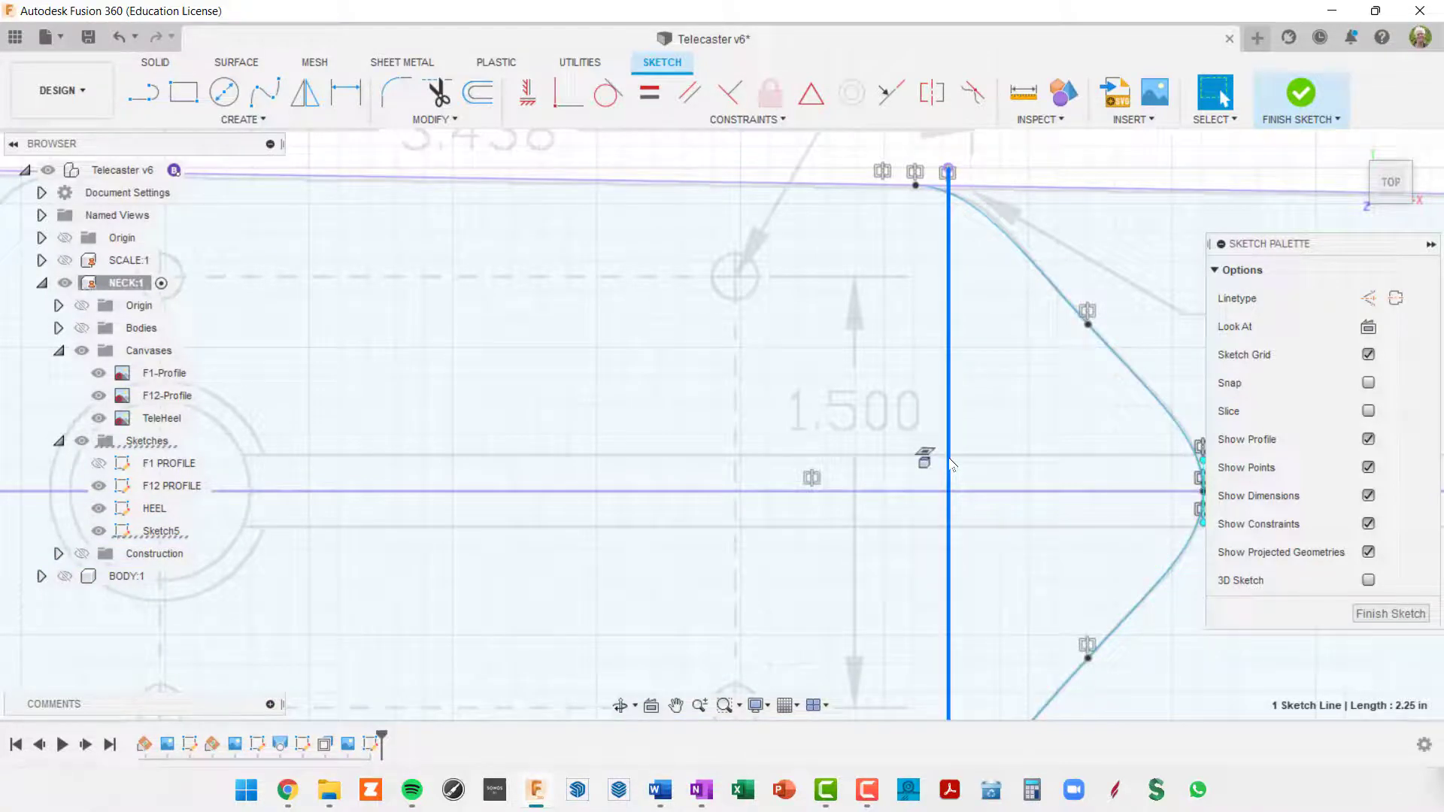
{"action": "key", "text": "Delete"}
{"action": "scroll", "coordinate": [950, 460], "scroll_direction": "down", "scroll_amount": 5}
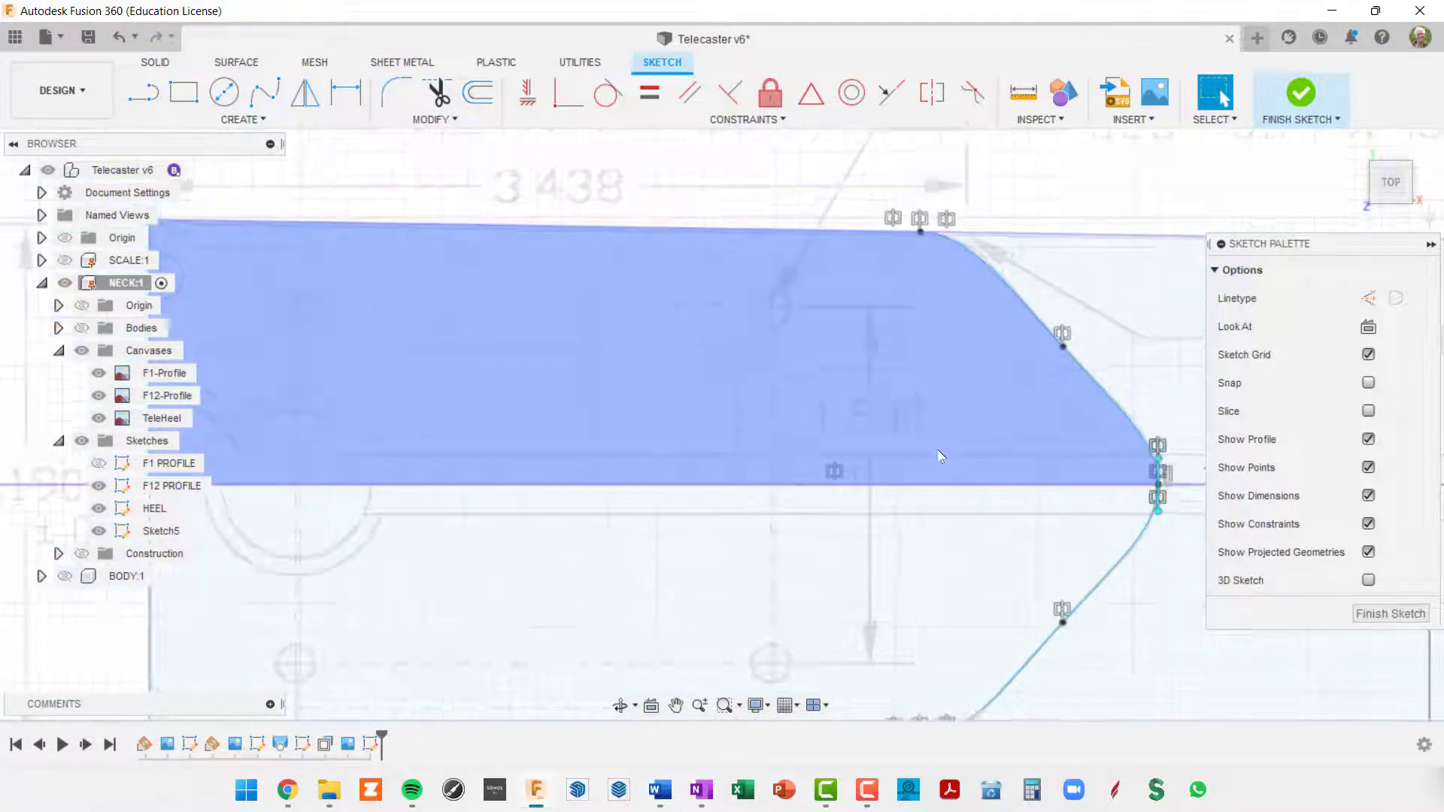
{"action": "middle_click_drag", "start_coordinate": [966, 430], "coordinate": [1181, 350]}
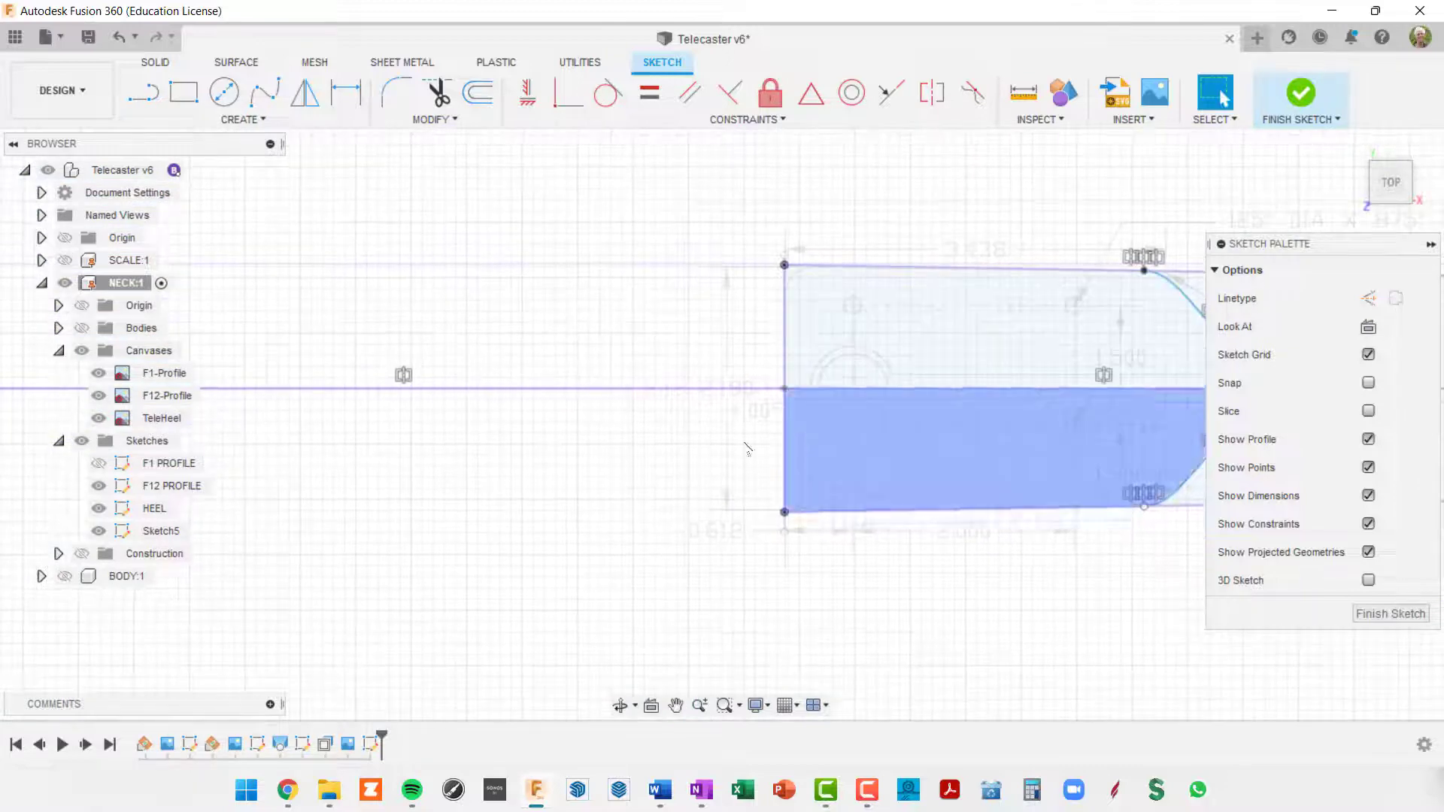
Delete the sketch's long centreline so the heel outline forms one closed profile
{"action": "left_click", "coordinate": [613, 391]}
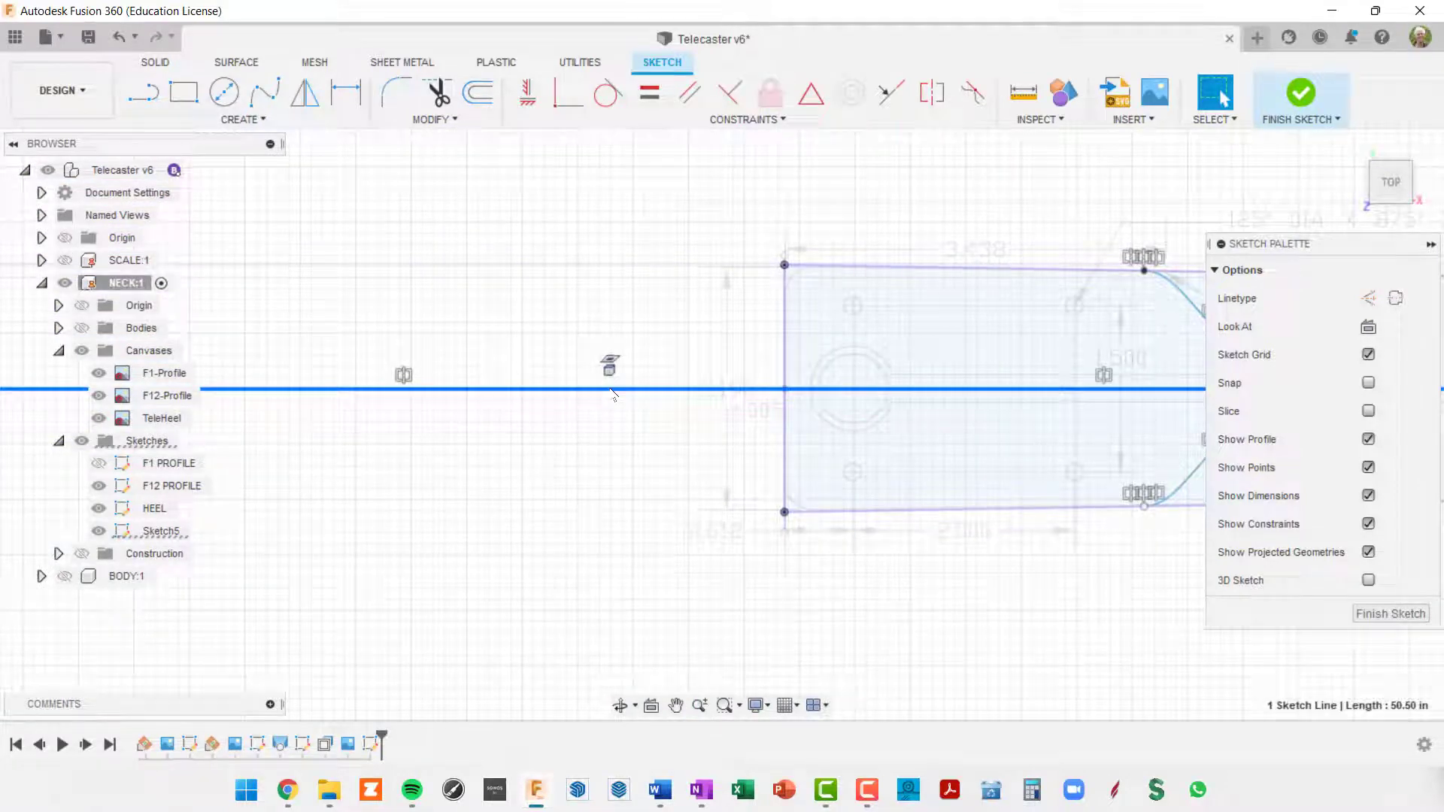
{"action": "key", "text": "Escape"}
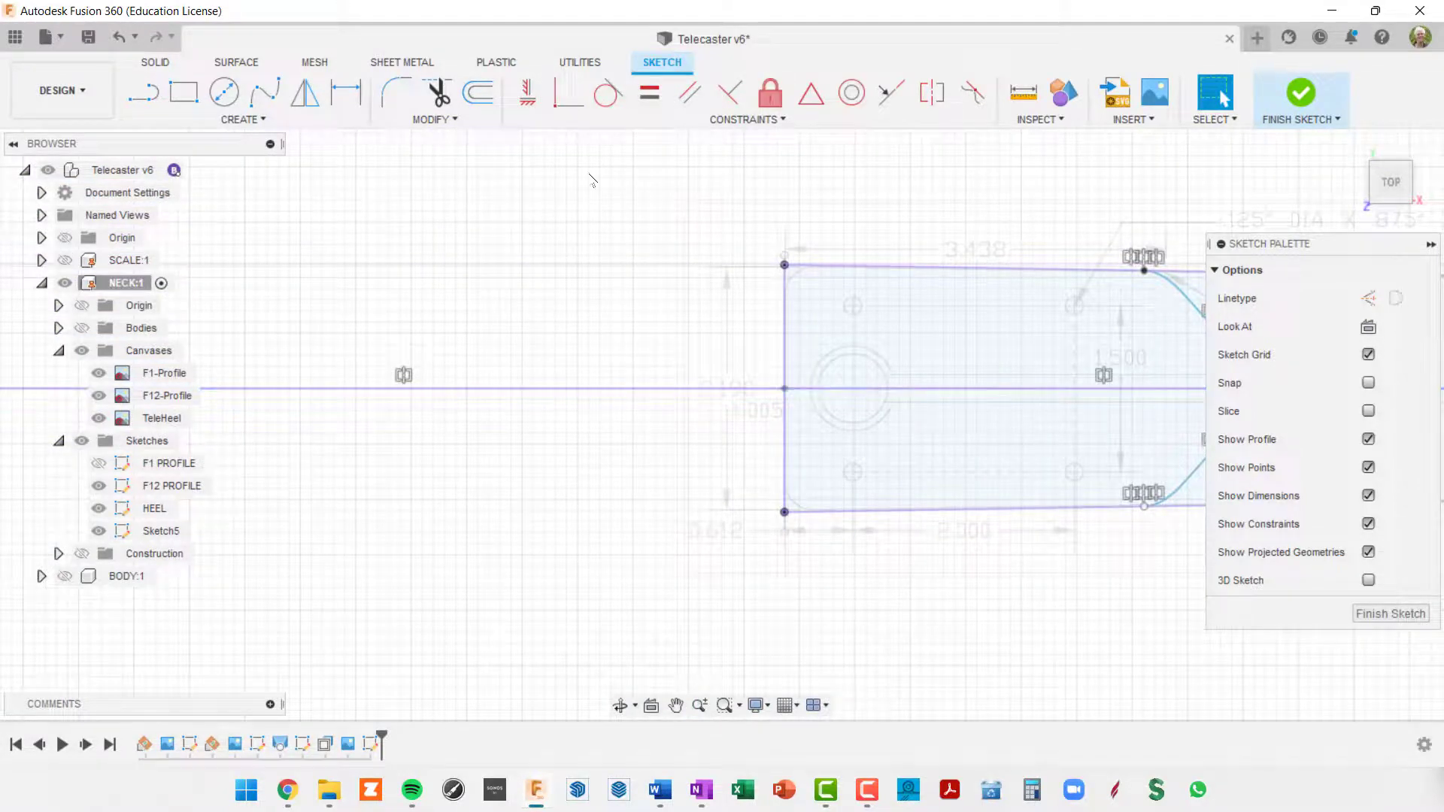
{"action": "left_click", "coordinate": [686, 391]}
{"action": "right_click", "coordinate": [685, 391]}
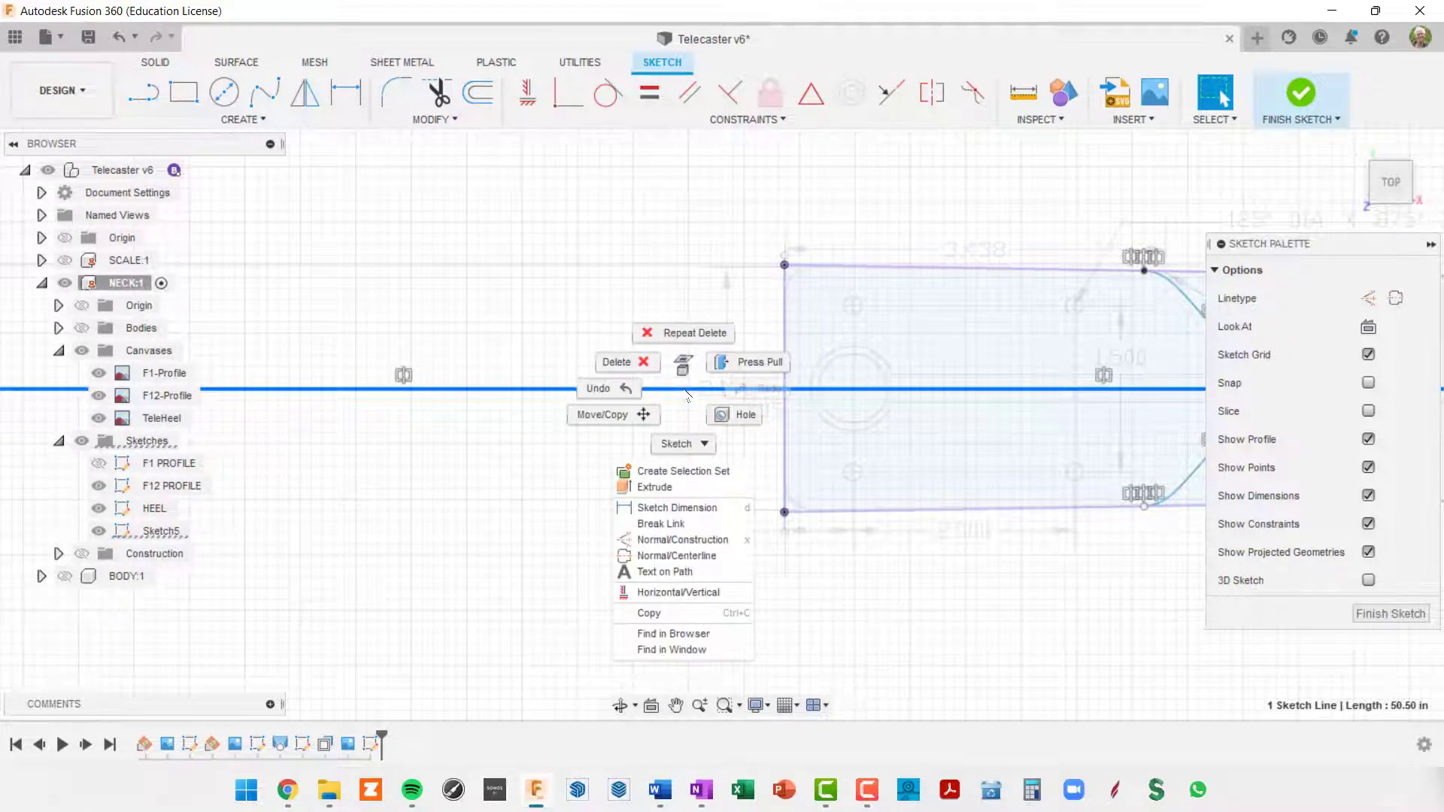
{"action": "left_click", "coordinate": [625, 364]}
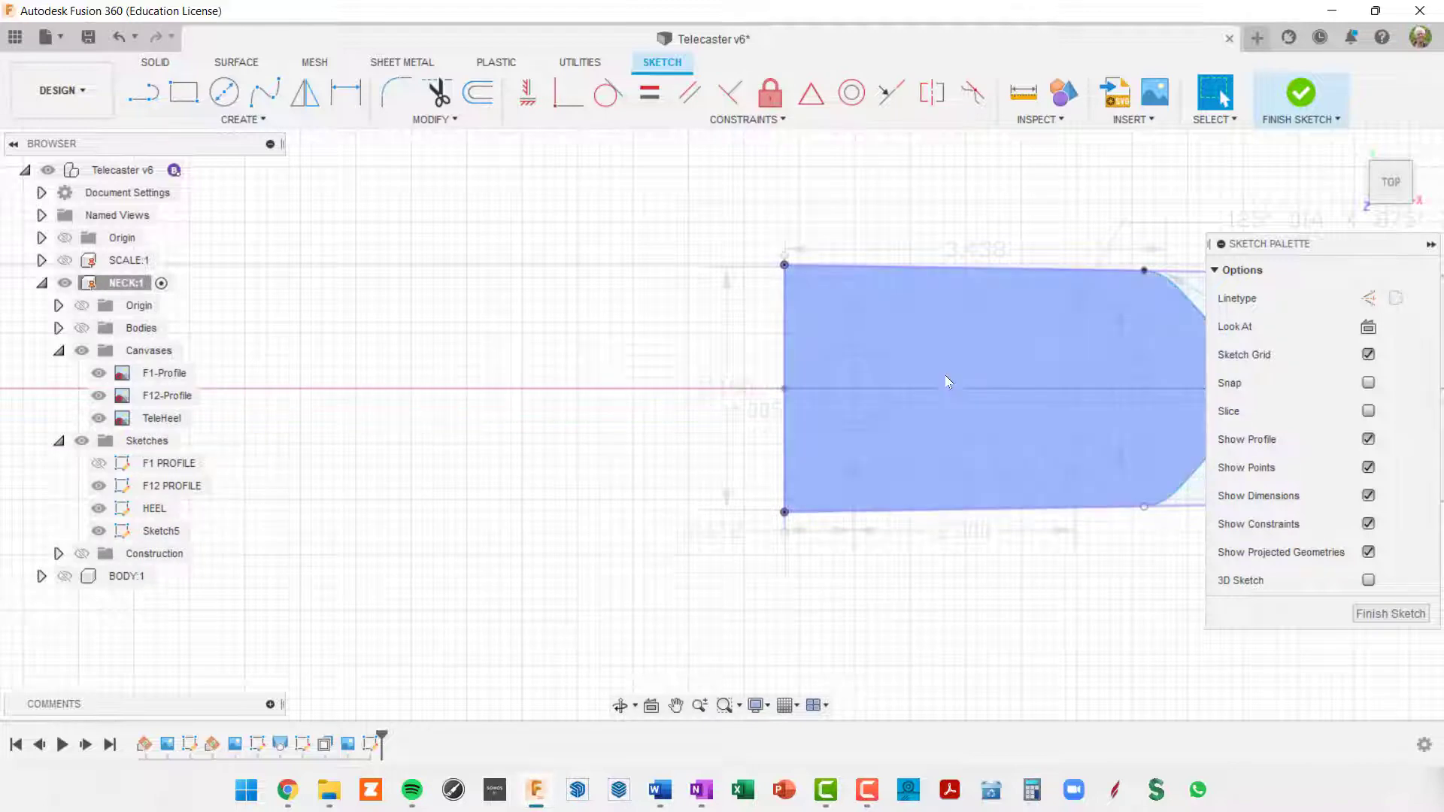
{"action": "middle_click_drag", "start_coordinate": [1088, 385], "coordinate": [771, 361]}
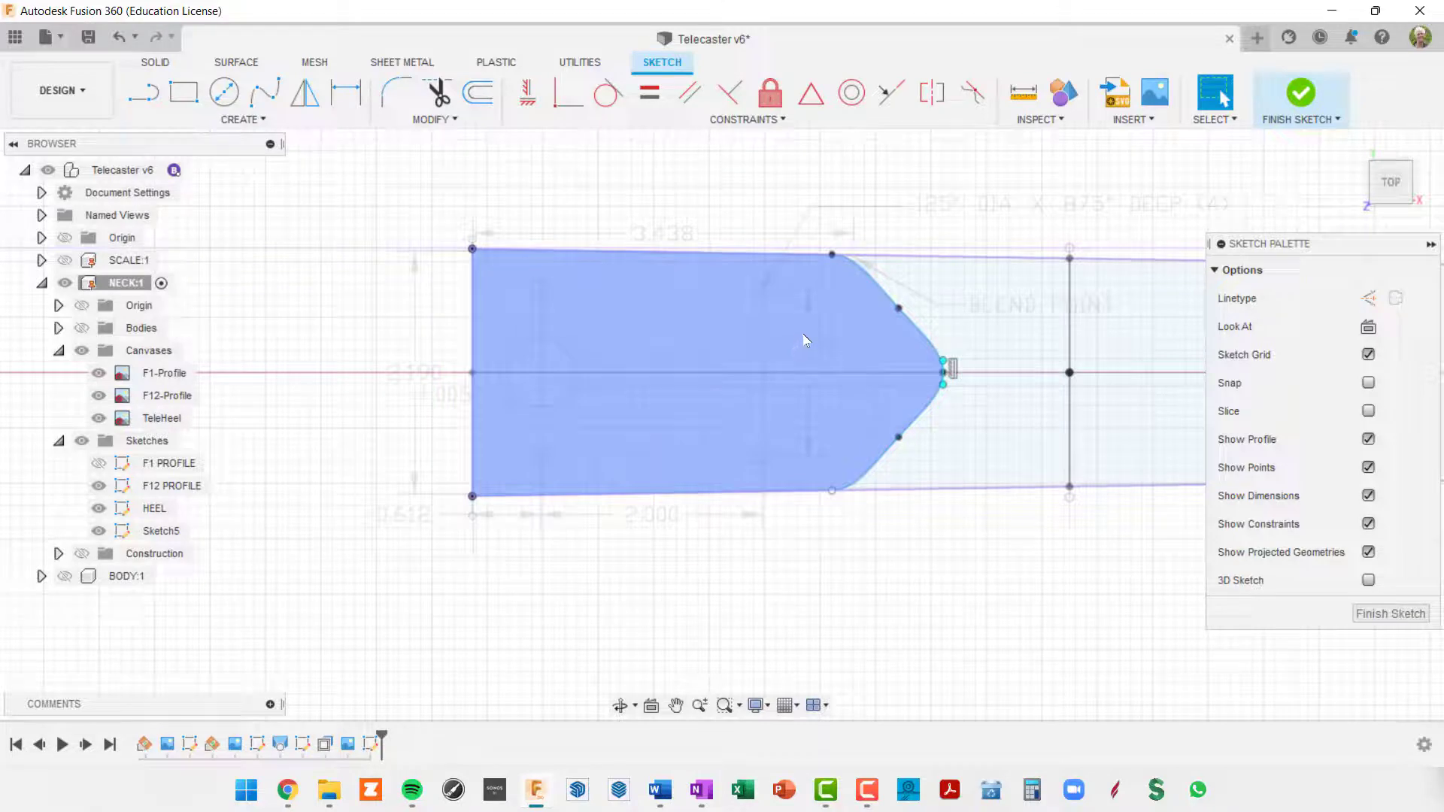
Finish the sketch and show the NECK component's bodies
{"action": "left_click", "coordinate": [1381, 614]}
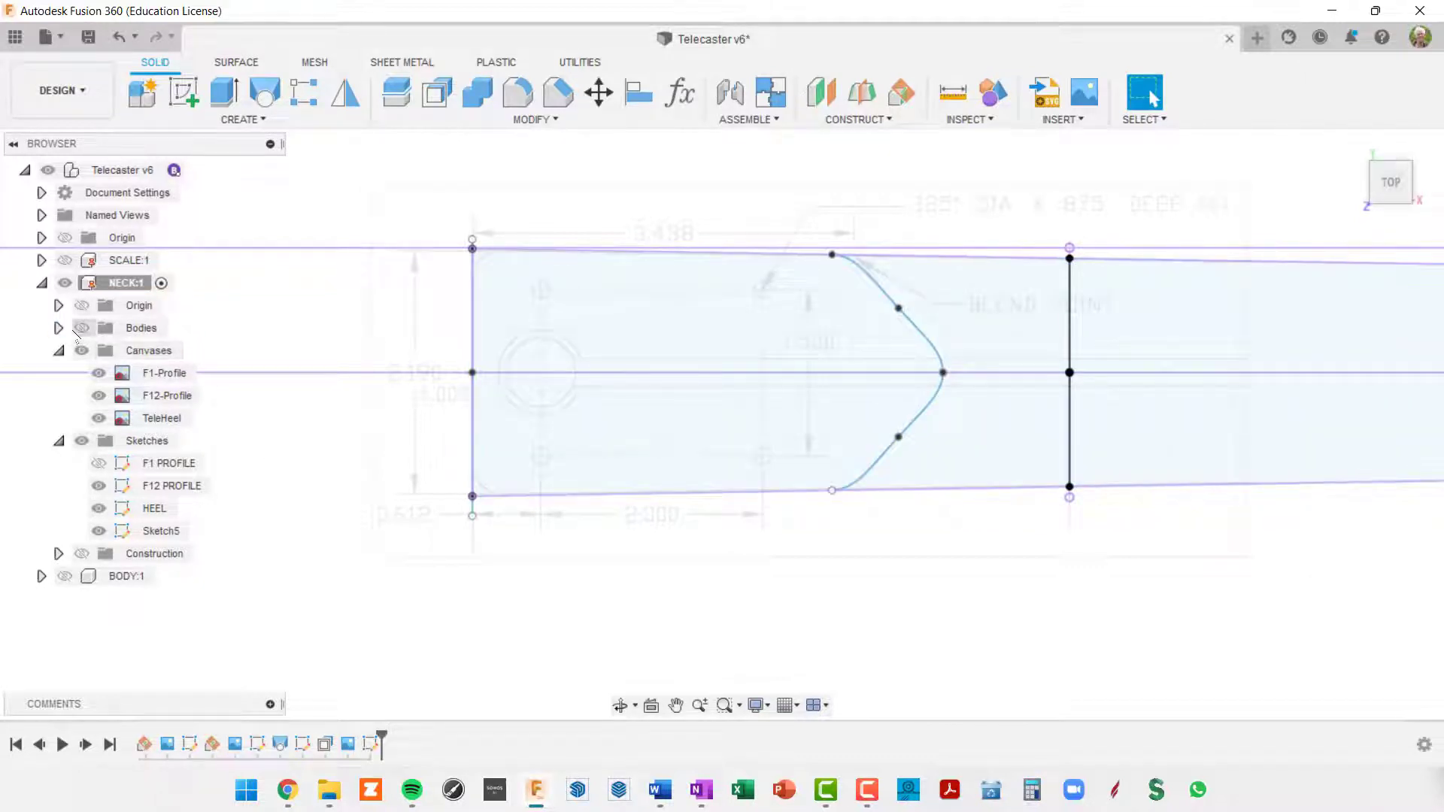
{"action": "left_click", "coordinate": [81, 336]}
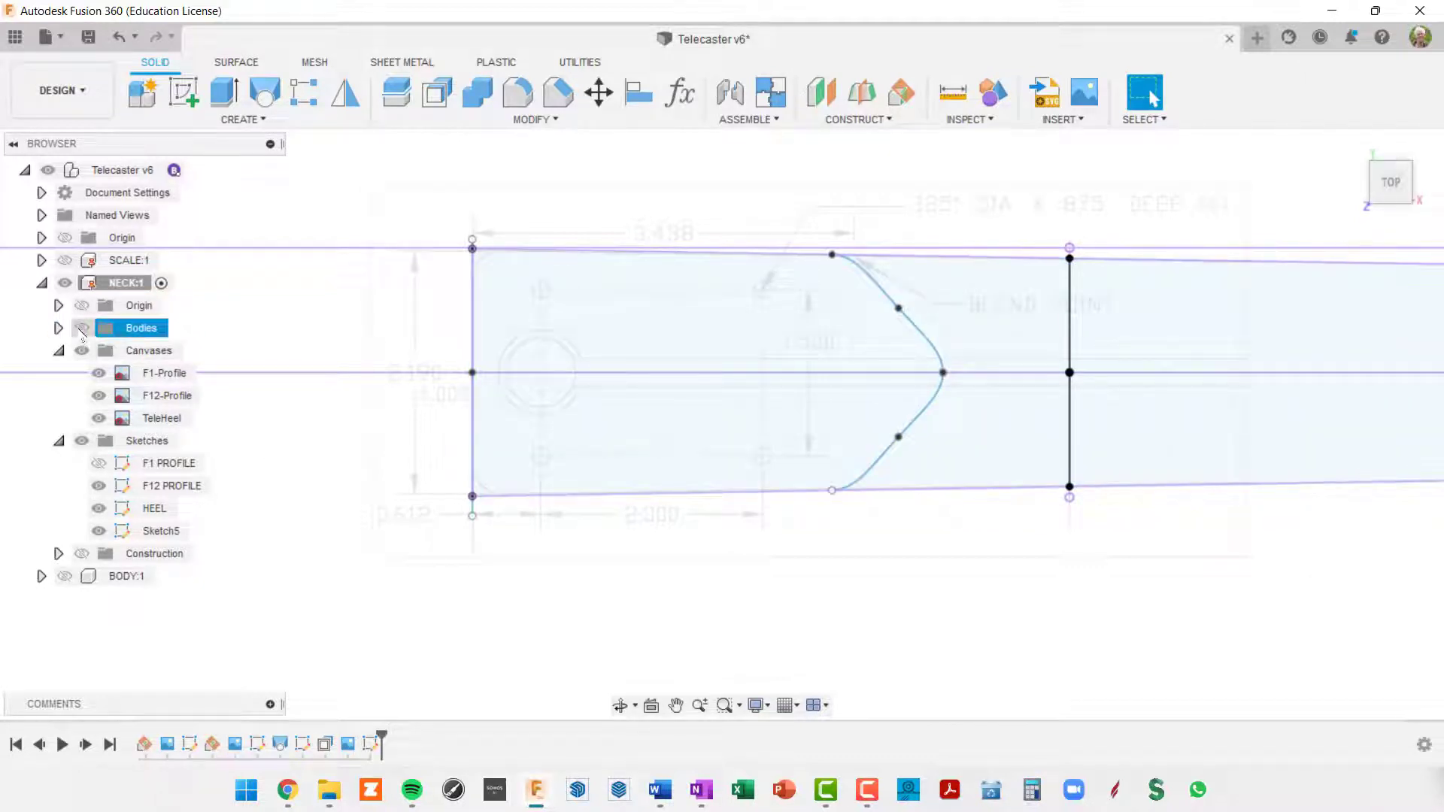
{"action": "left_click", "coordinate": [81, 328]}
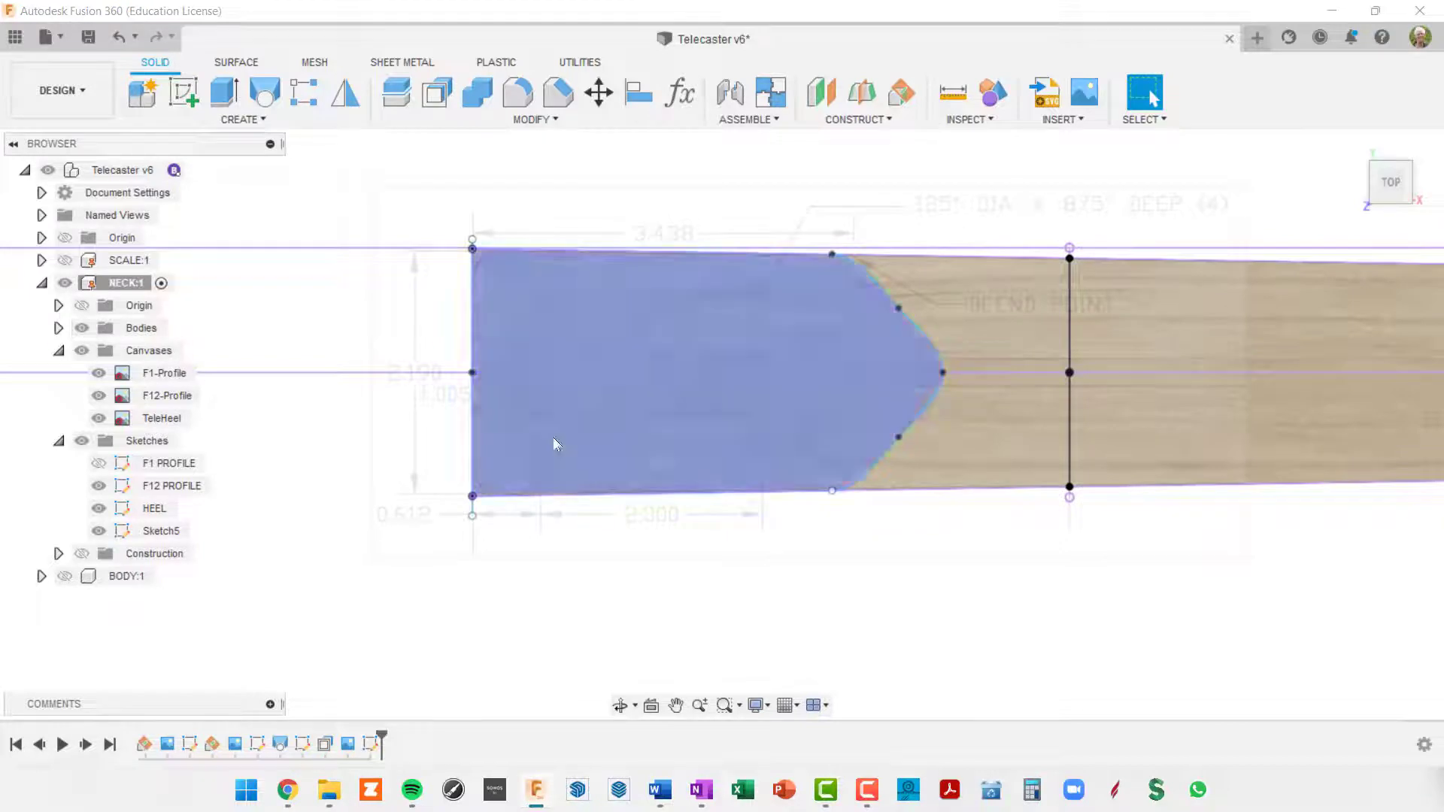
{"action": "middle_click_drag", "start_coordinate": [976, 344], "coordinate": [1127, 223], "text": "shift"}
{"action": "key", "text": "Escape"}
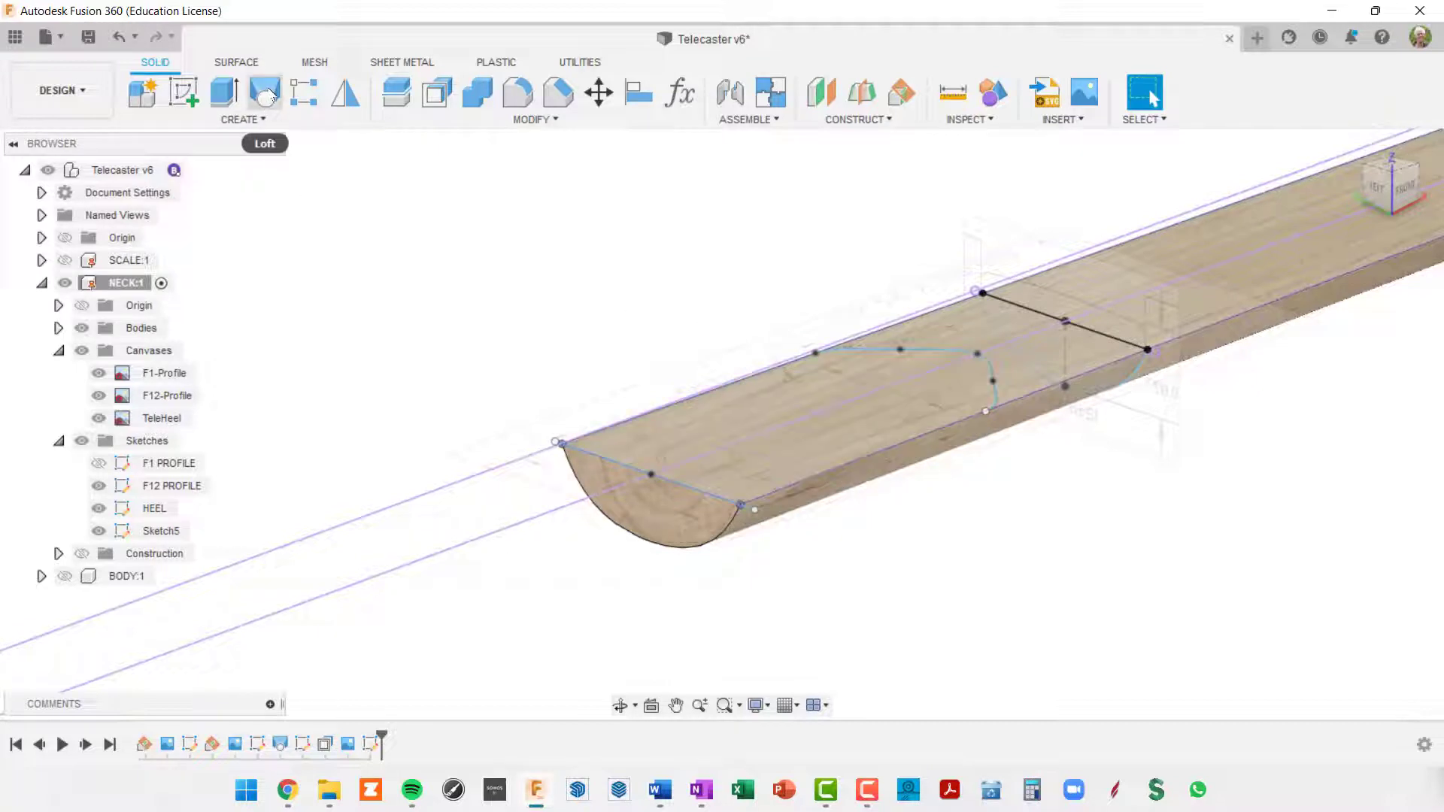
Extrude the heel profile downward by -0.75 in, joining it to the neck body
{"action": "left_click", "coordinate": [225, 92]}
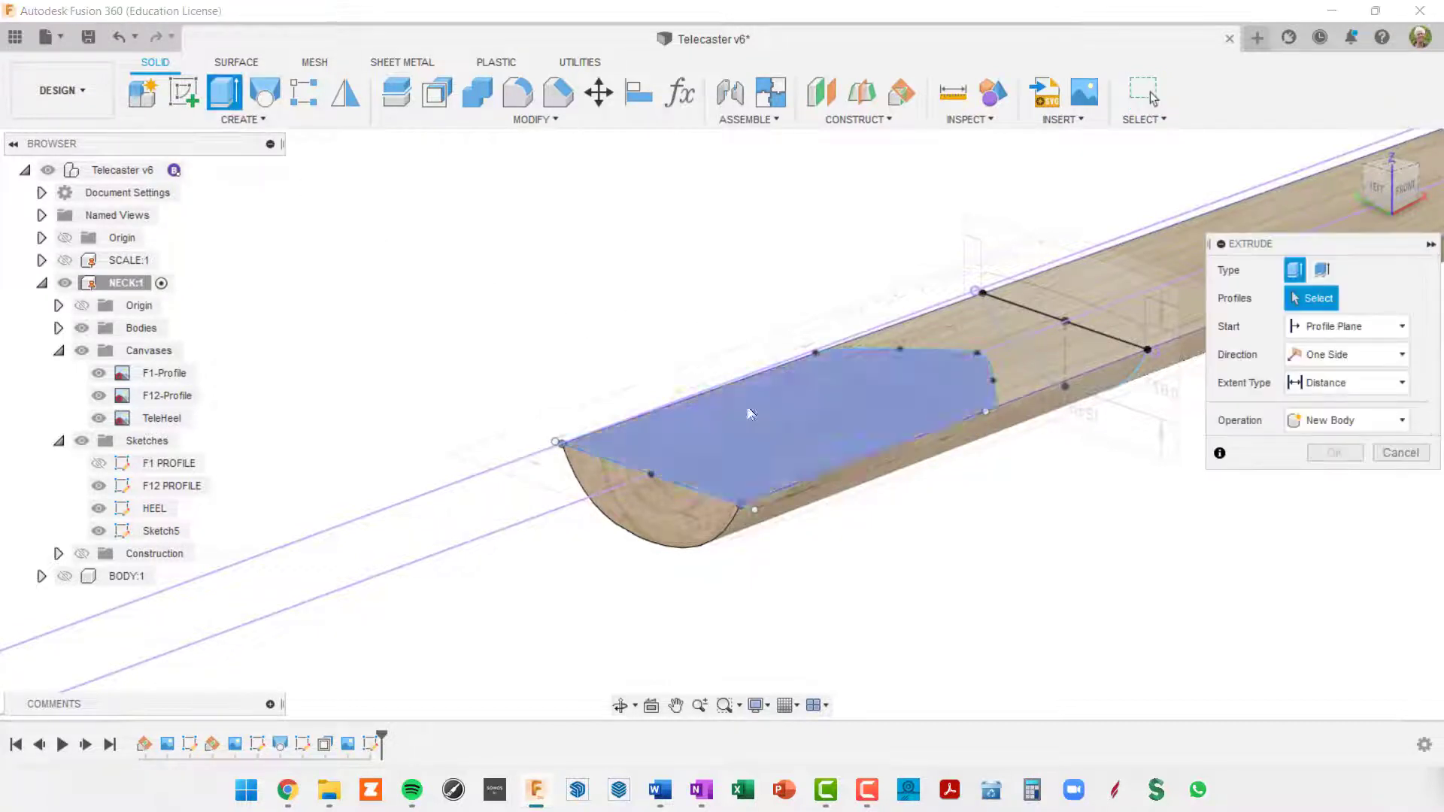
{"action": "left_click", "coordinate": [814, 440]}
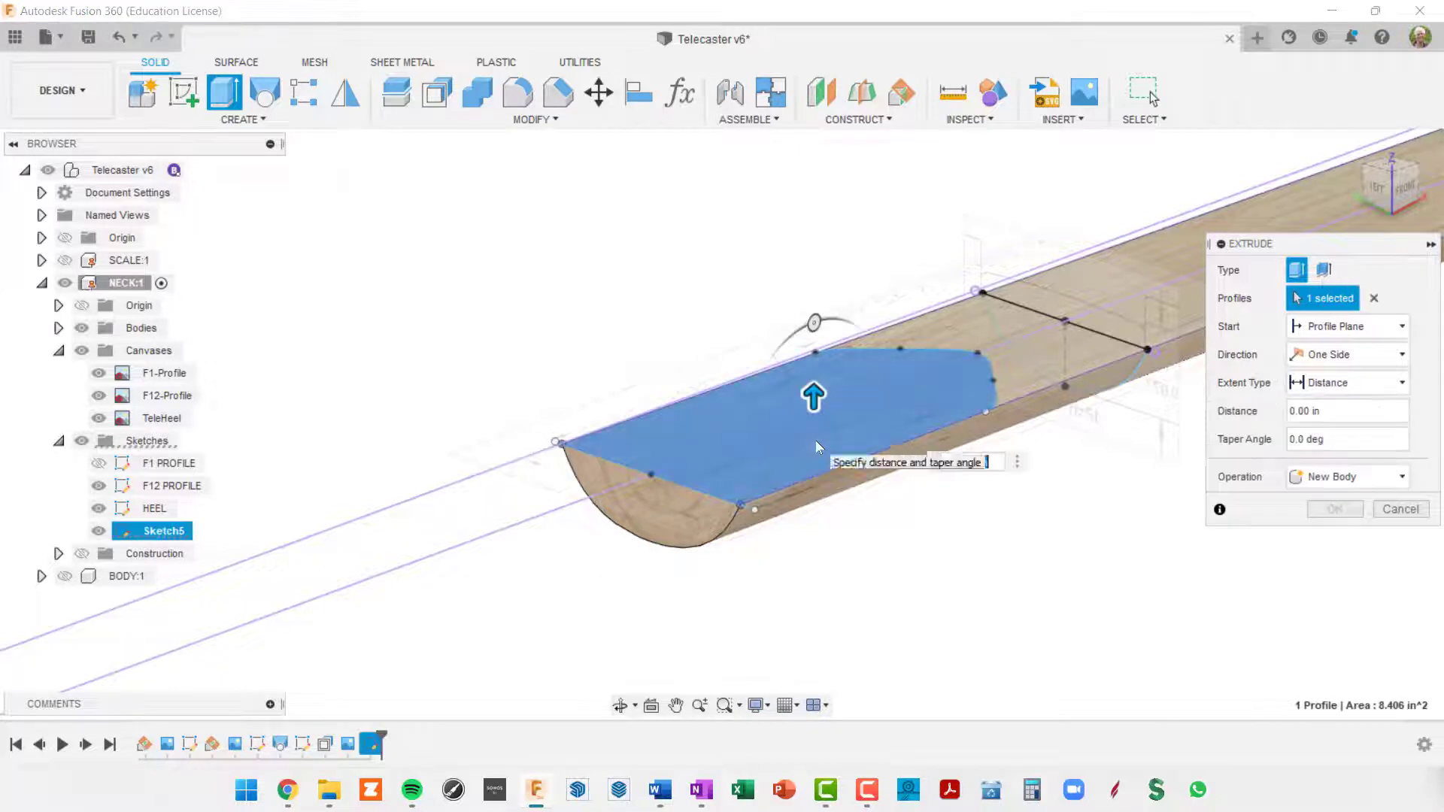
{"action": "left_click_drag", "start_coordinate": [811, 391], "coordinate": [816, 472]}
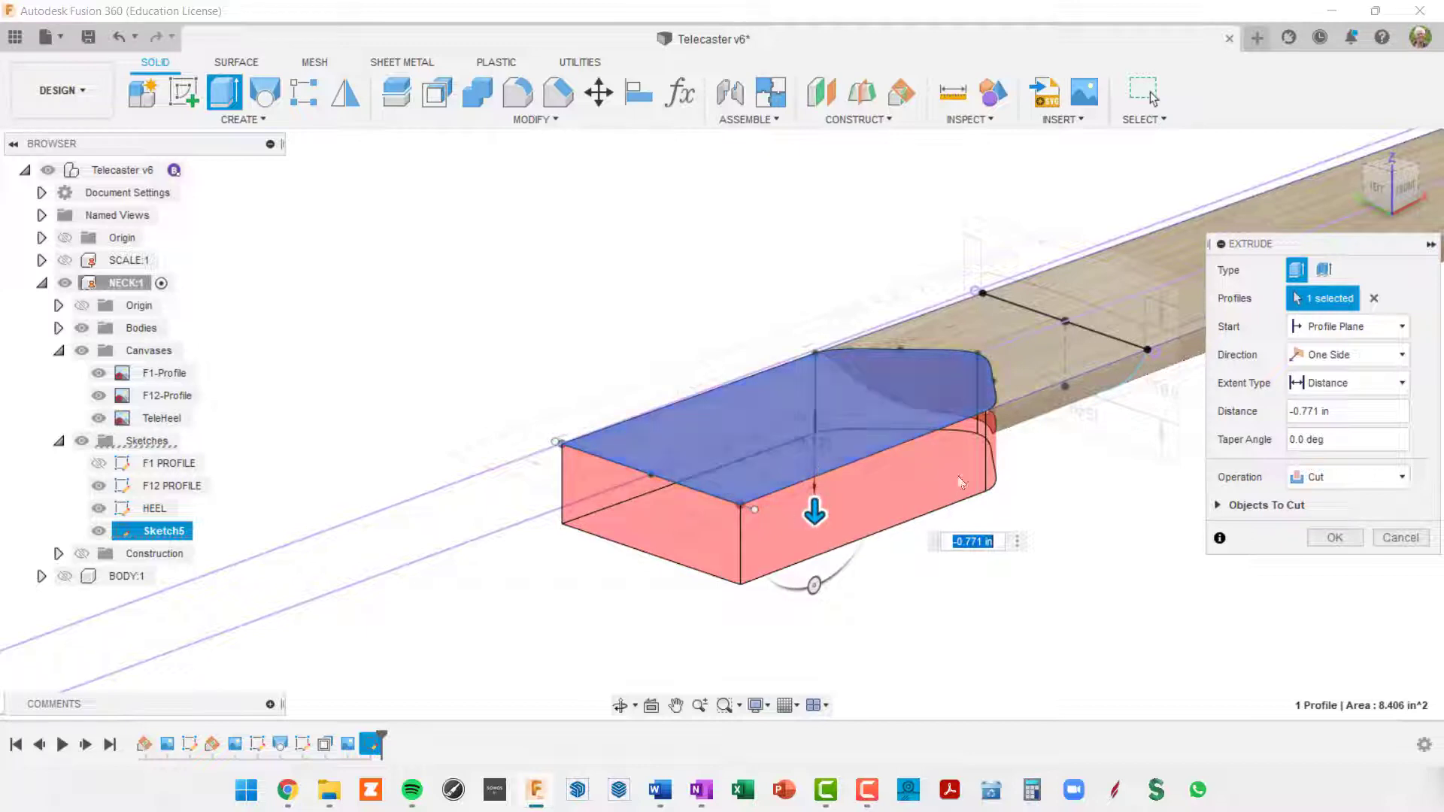
{"action": "left_click", "coordinate": [1403, 476]}
{"action": "left_click", "coordinate": [1320, 504]}
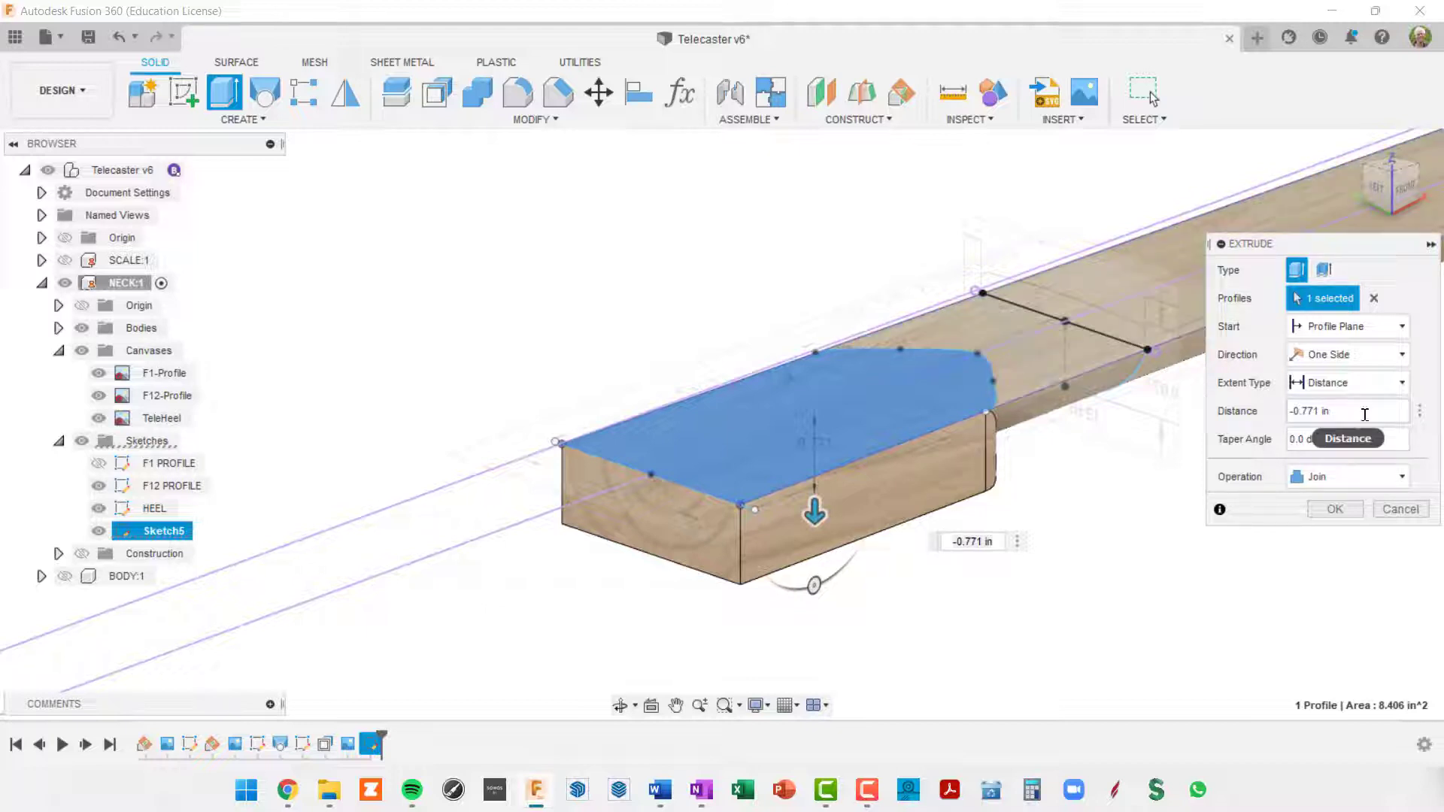
{"action": "key", "text": "Left"}
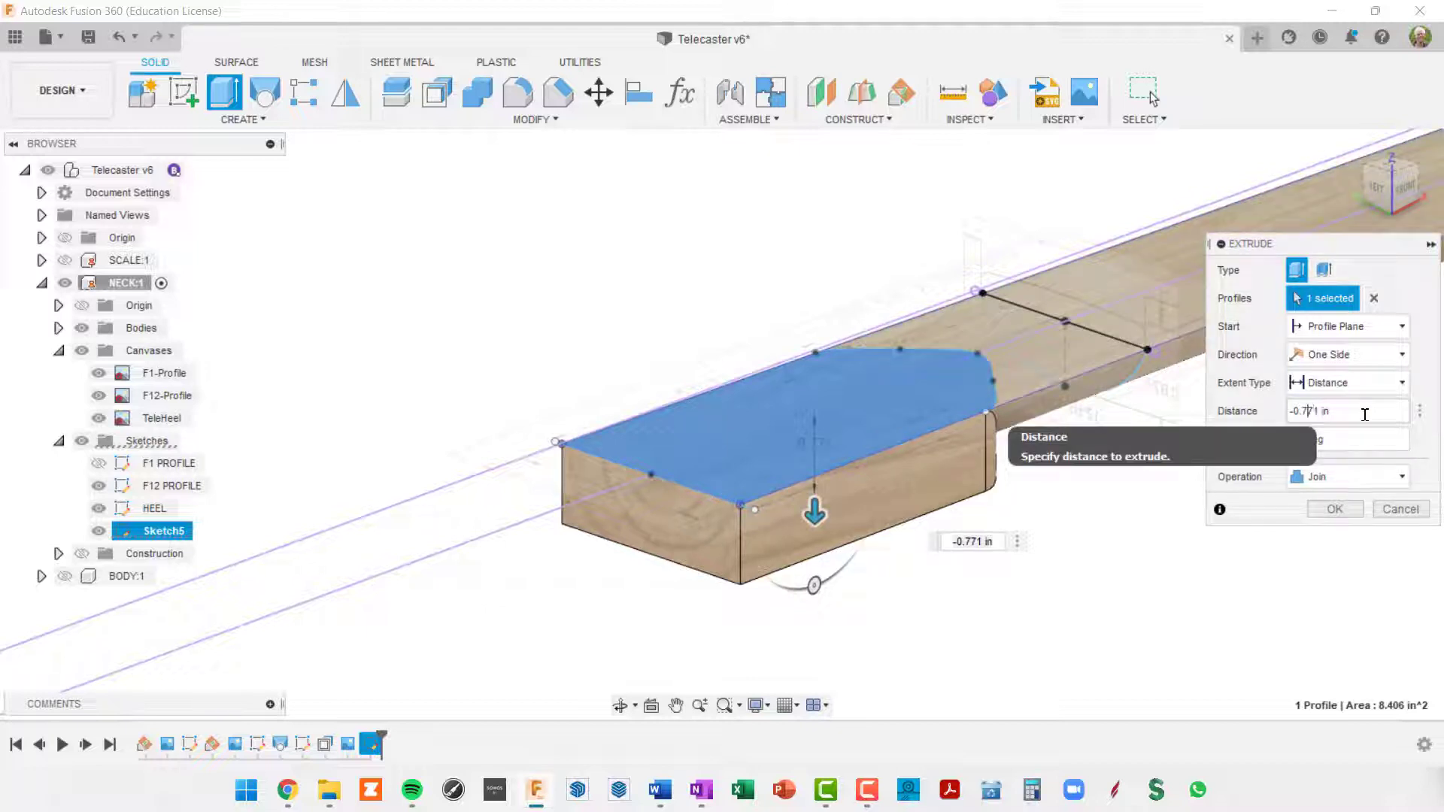
{"action": "key", "text": "Delete"}
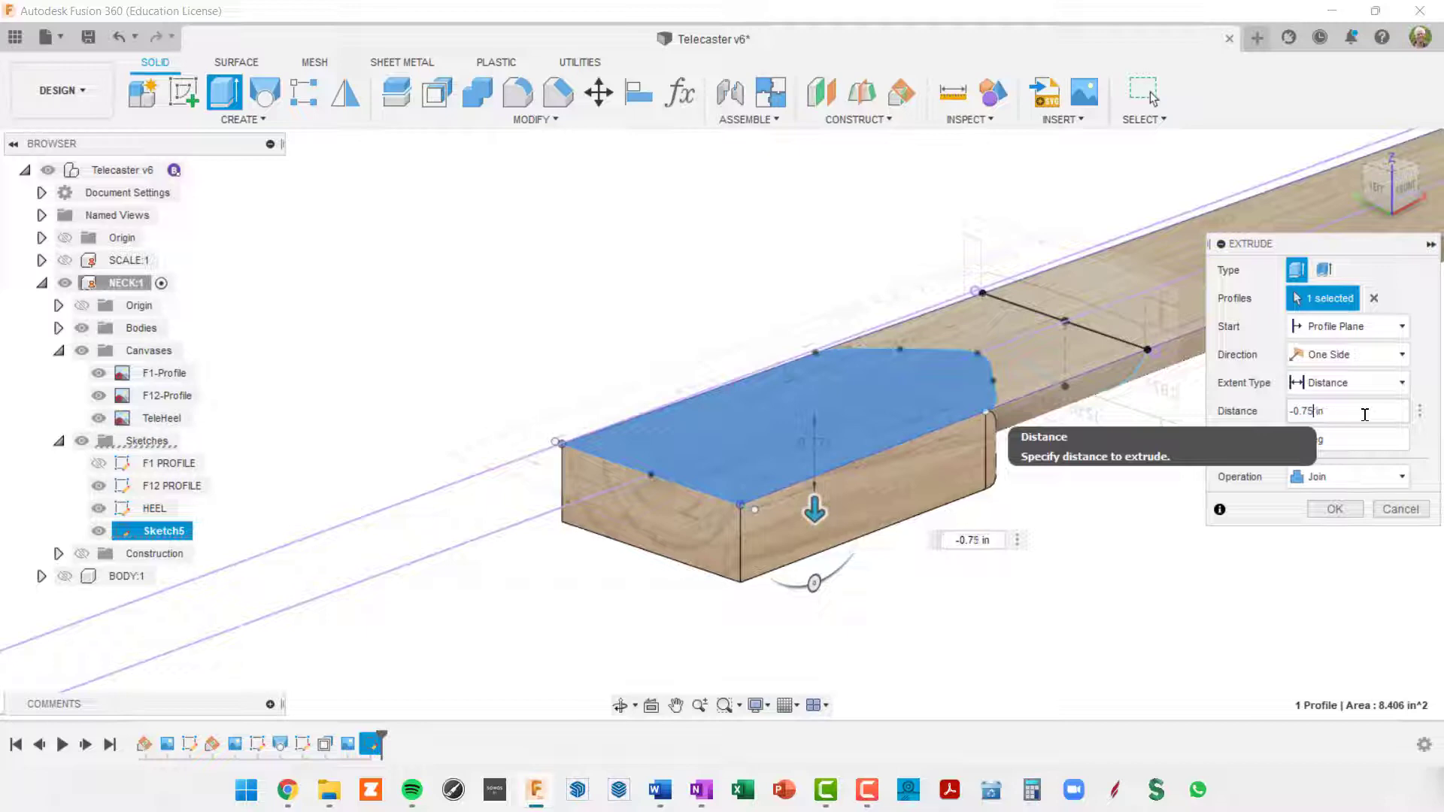
{"action": "key", "text": "Return"}
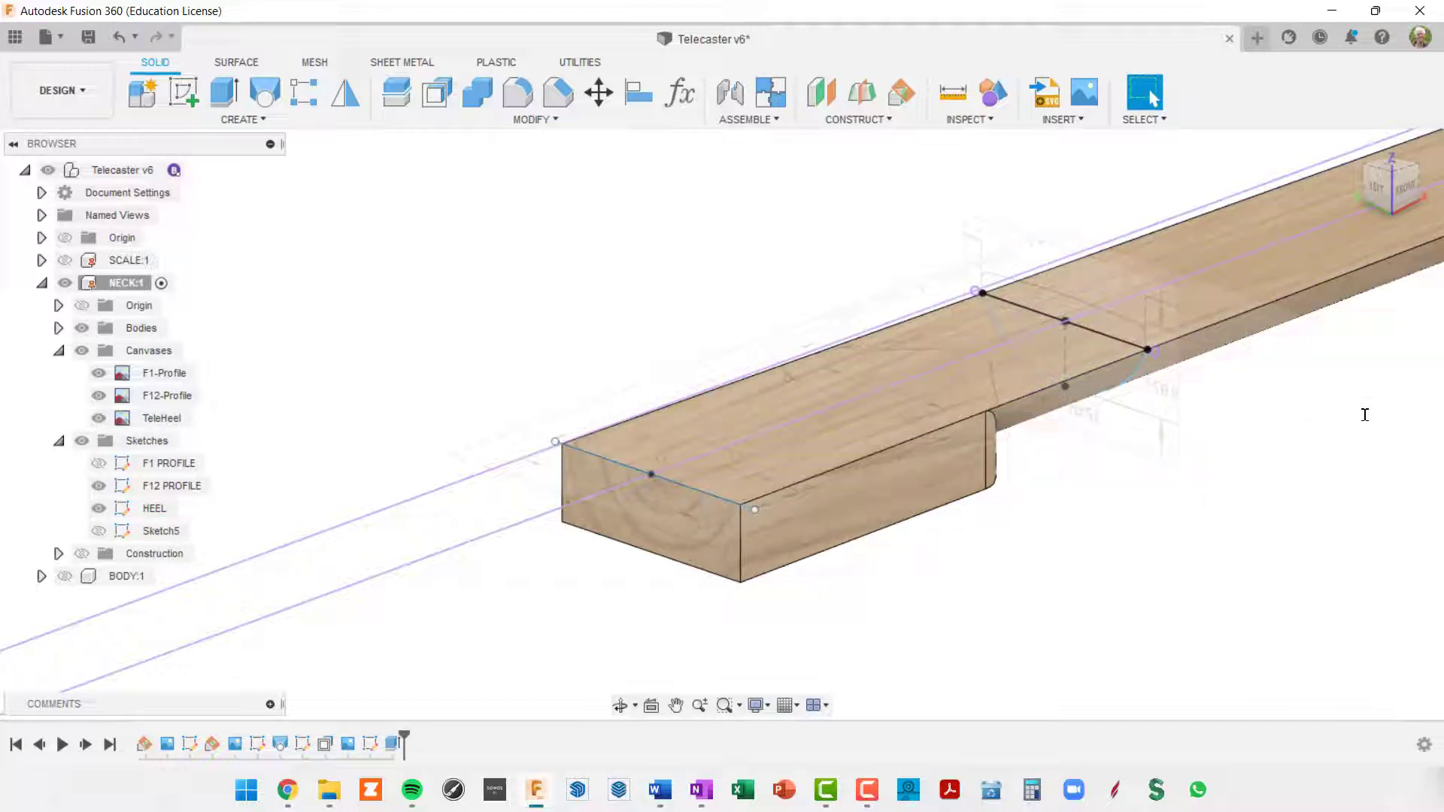
Hide all sketches and canvases of the NECK component
{"action": "middle_click_drag", "start_coordinate": [1060, 454], "coordinate": [823, 431], "text": "shift"}
{"action": "scroll", "coordinate": [1060, 412], "scroll_direction": "down", "scroll_amount": 3}
{"action": "scroll", "coordinate": [1234, 368], "scroll_direction": "down", "scroll_amount": 3}
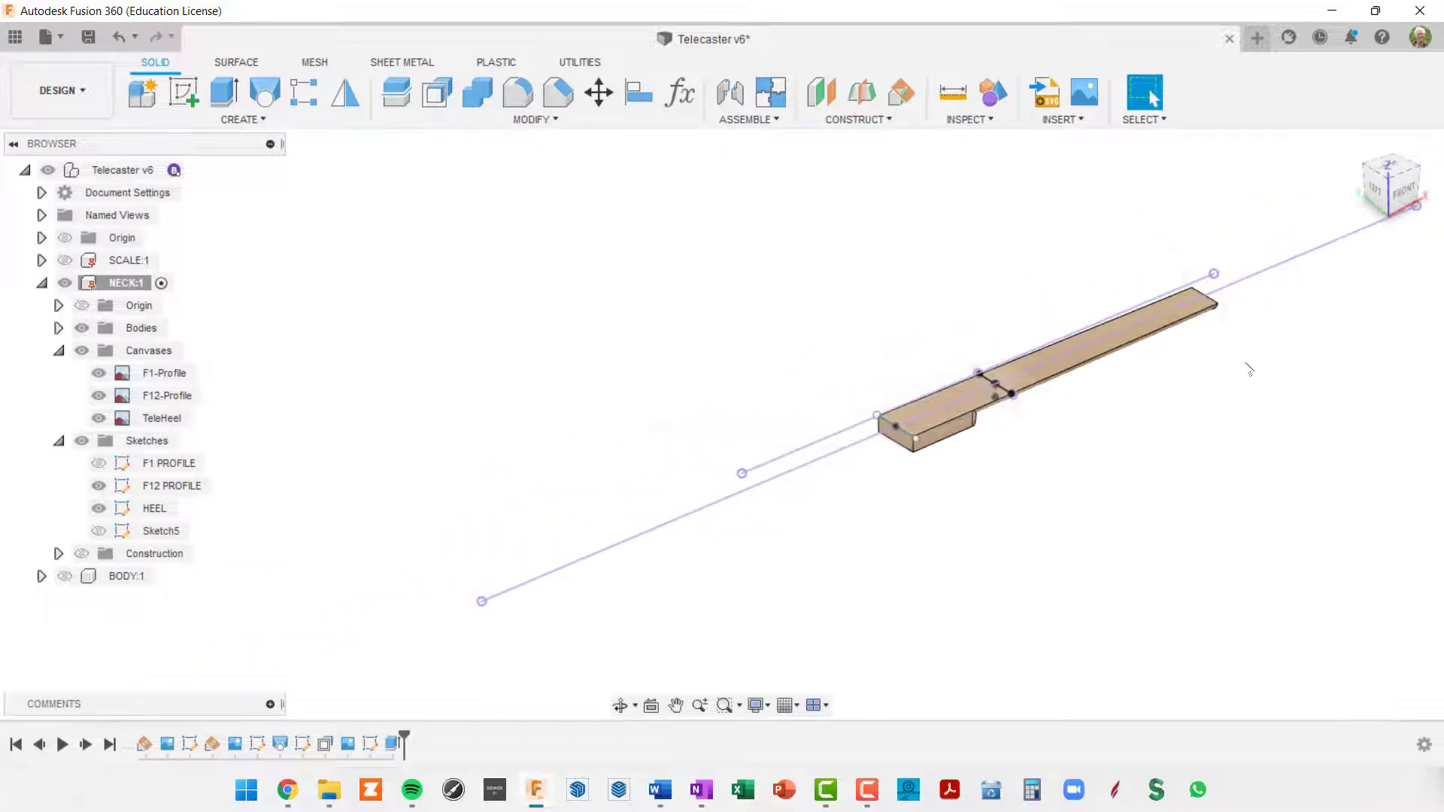
{"action": "middle_click_drag", "start_coordinate": [1245, 367], "coordinate": [1063, 364]}
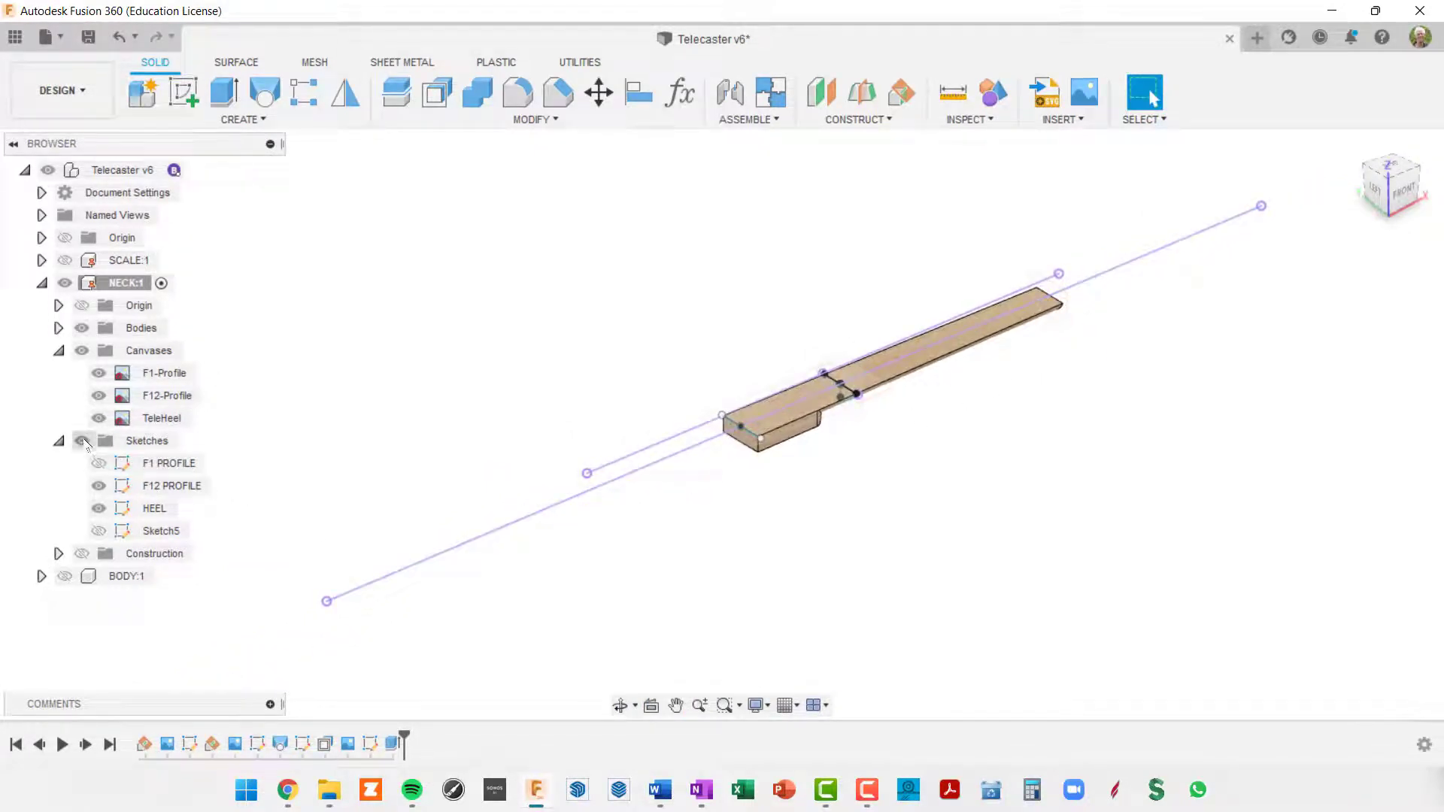
{"action": "left_click", "coordinate": [82, 441]}
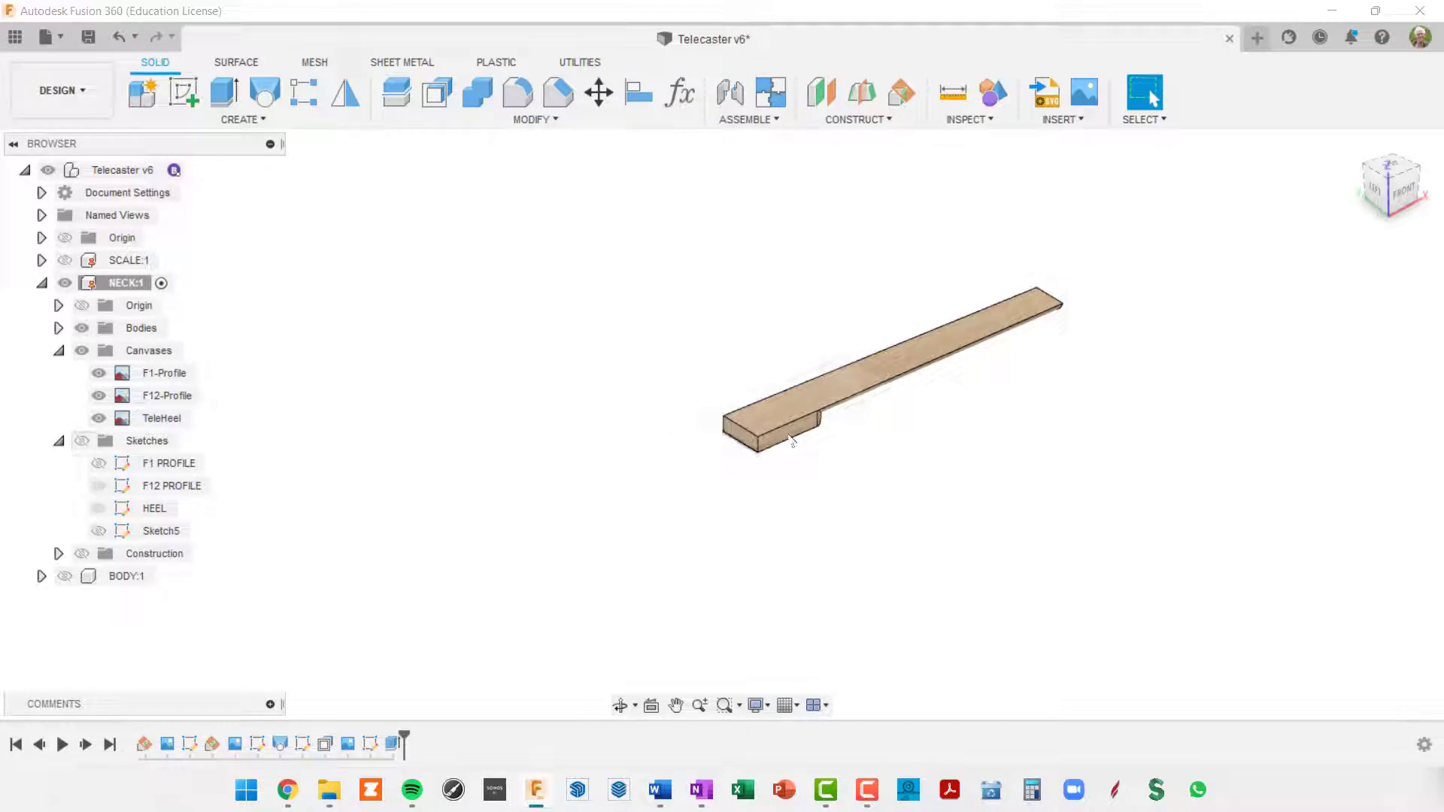
{"action": "scroll", "coordinate": [815, 353], "scroll_direction": "up", "scroll_amount": 5}
{"action": "scroll", "coordinate": [912, 471], "scroll_direction": "up", "scroll_amount": 3}
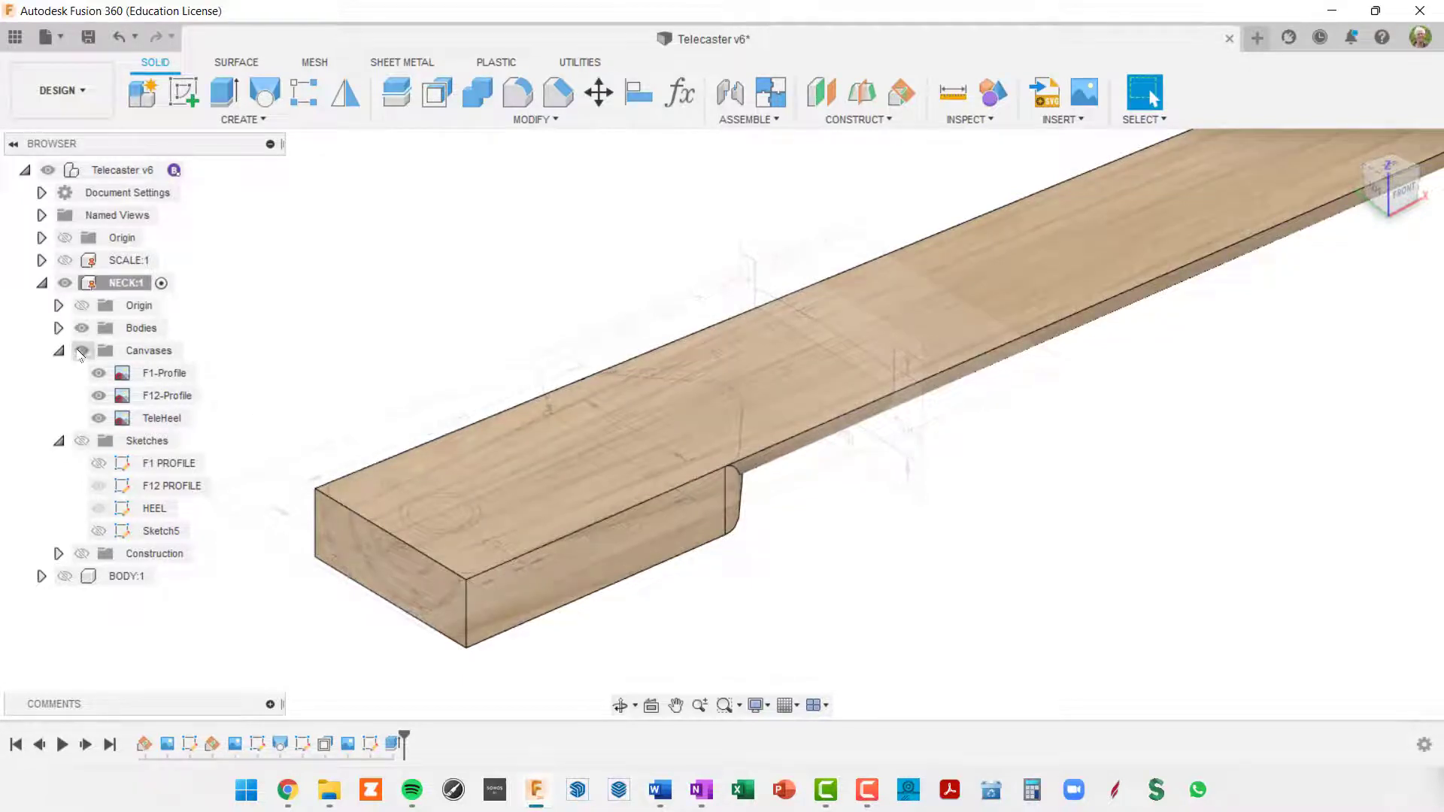
{"action": "left_click", "coordinate": [81, 352]}
{"action": "scroll", "coordinate": [1102, 502], "scroll_direction": "down", "scroll_amount": 3}
{"action": "middle_click_drag", "start_coordinate": [1256, 475], "coordinate": [990, 461]}
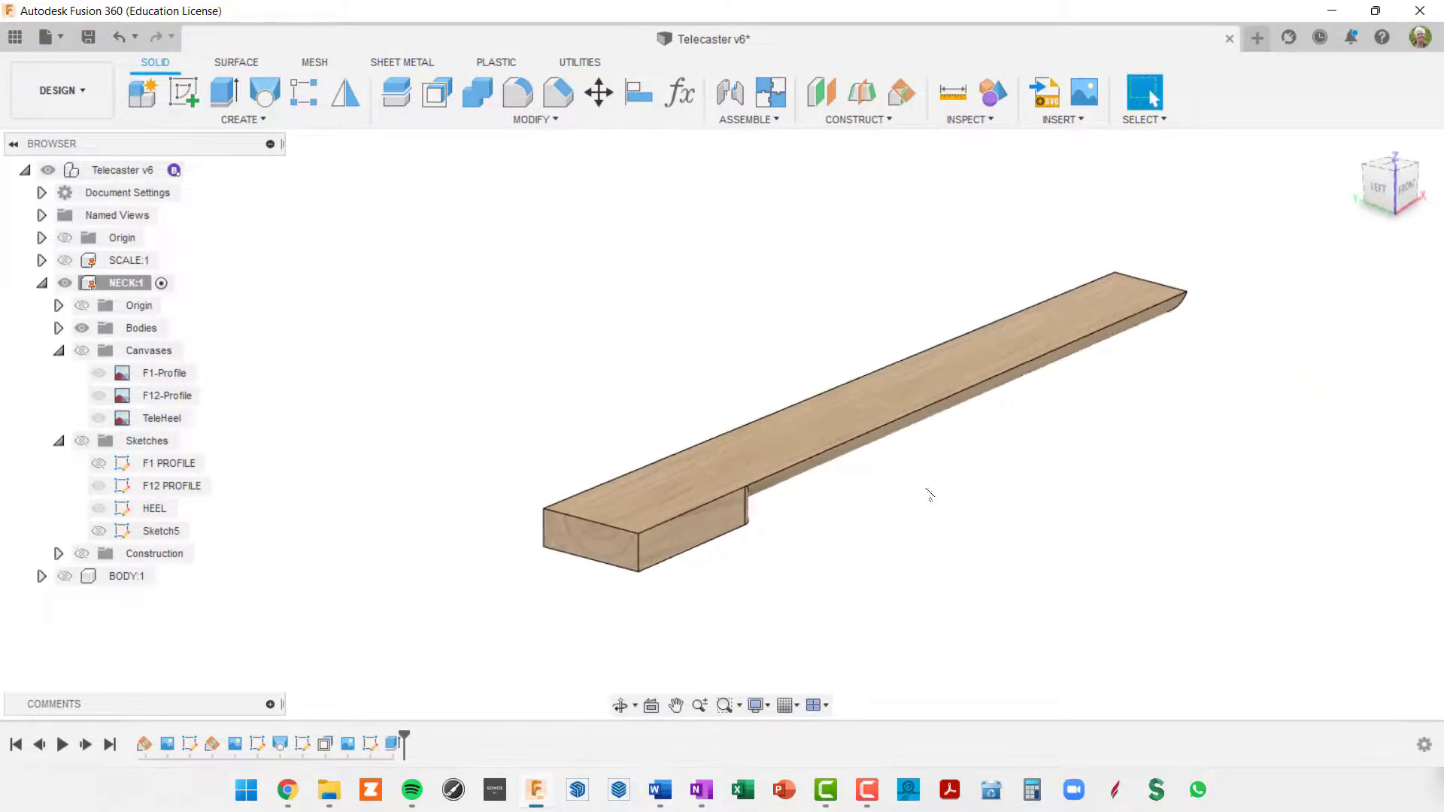
Examine the extruded heel block's end corners and its transition into the neck
{"action": "scroll", "coordinate": [602, 586], "scroll_direction": "up", "scroll_amount": 5}
{"action": "scroll", "coordinate": [665, 559], "scroll_direction": "down", "scroll_amount": 3}
{"action": "middle_click_drag", "start_coordinate": [665, 559], "coordinate": [722, 440]}
{"action": "scroll", "coordinate": [651, 504], "scroll_direction": "up", "scroll_amount": 6}
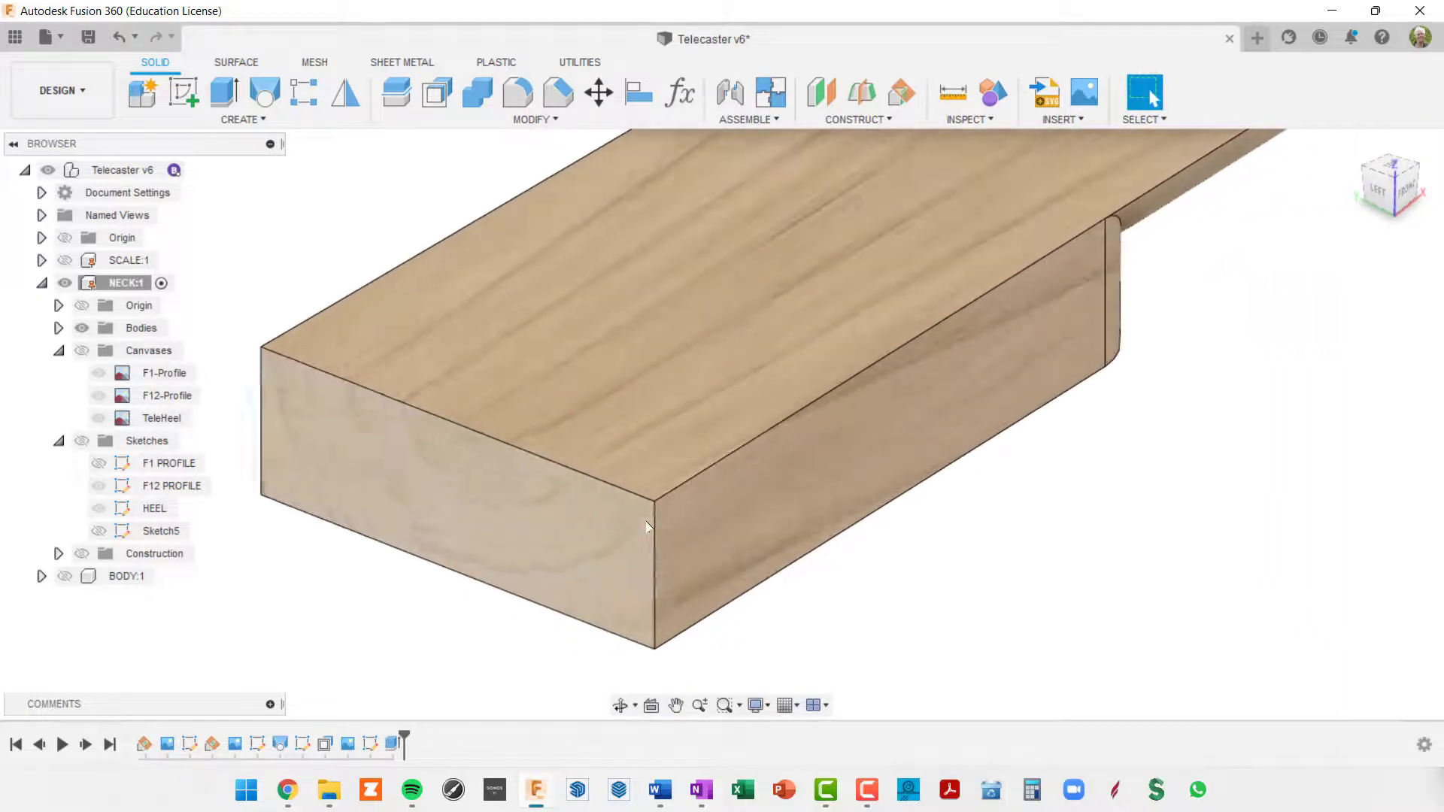
{"action": "scroll", "coordinate": [652, 504], "scroll_direction": "down", "scroll_amount": 5}
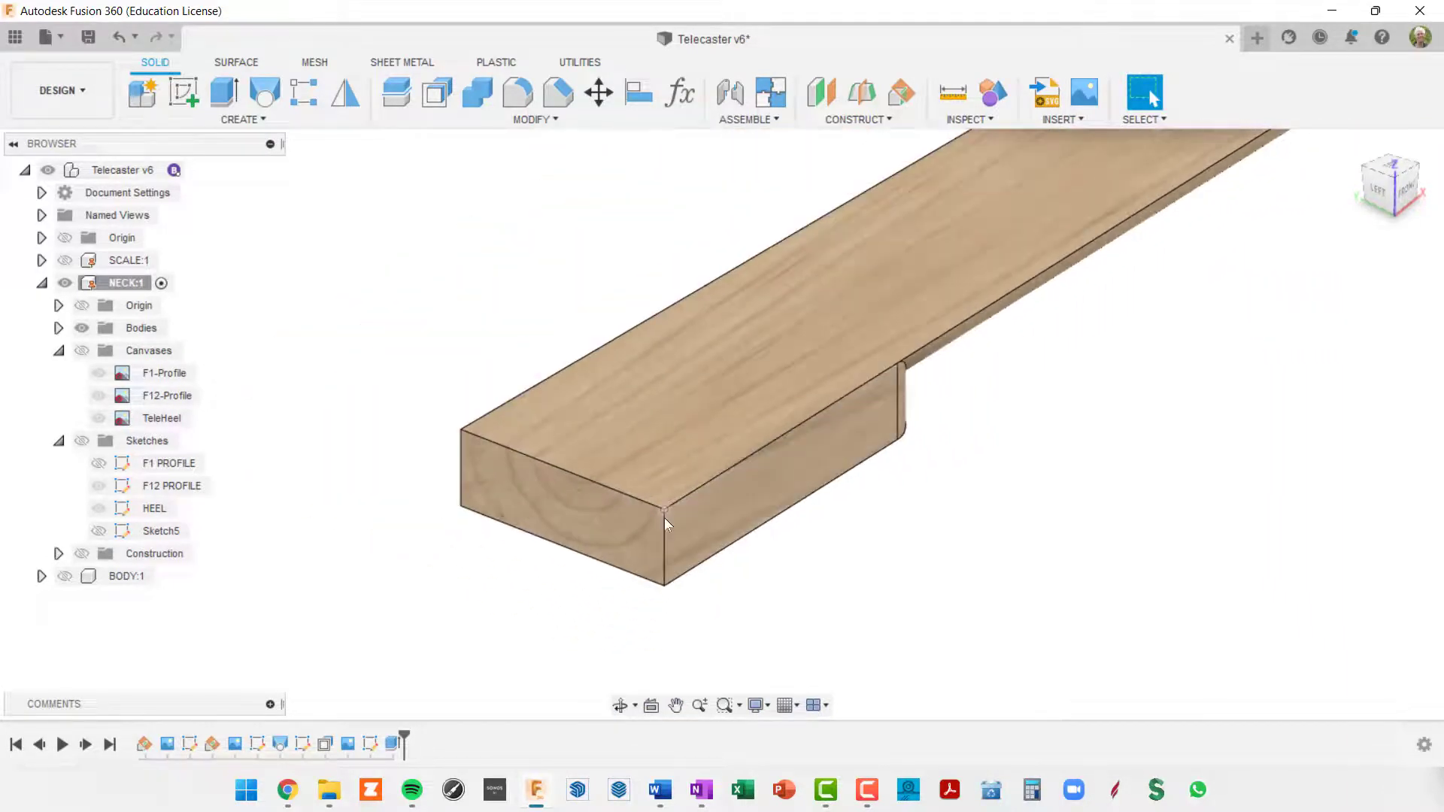
{"action": "scroll", "coordinate": [801, 557], "scroll_direction": "down", "scroll_amount": 2}
{"action": "middle_click_drag", "start_coordinate": [801, 557], "coordinate": [733, 572], "text": "shift"}
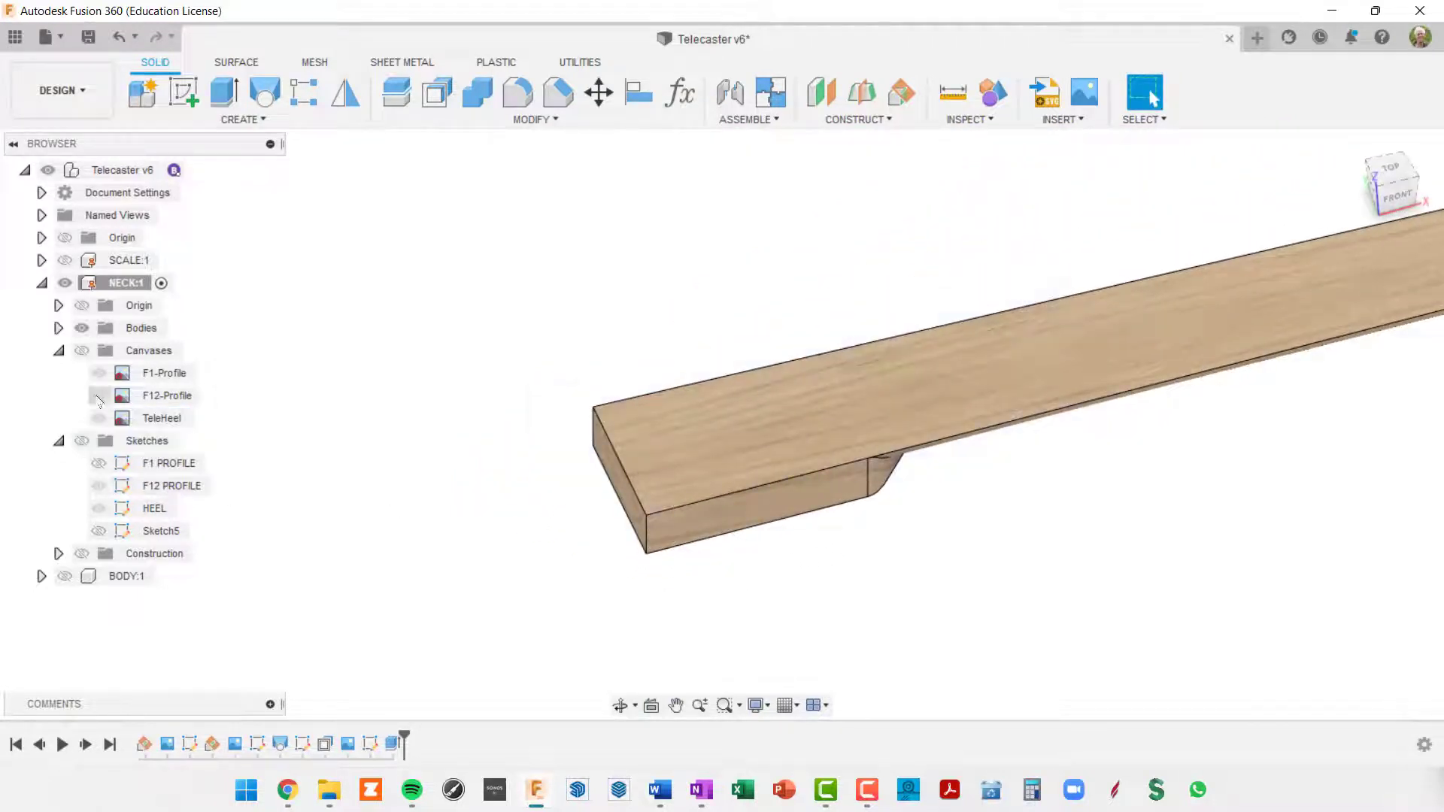
Show the NECK canvases again, with the F1-Profile and F12-Profile canvases hidden and only TeleHeel displayed
{"action": "left_click", "coordinate": [81, 350]}
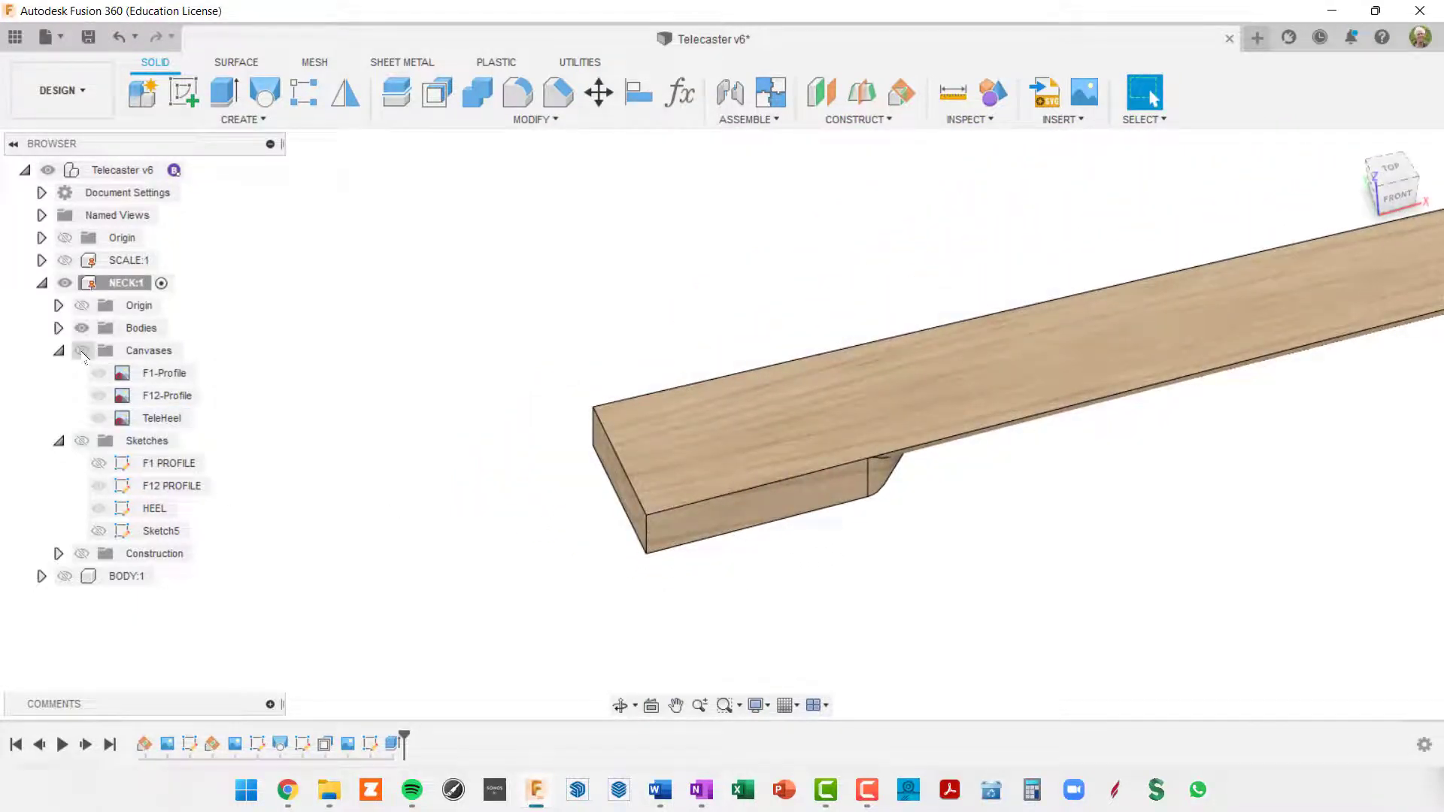
{"action": "left_click", "coordinate": [98, 395]}
{"action": "left_click", "coordinate": [98, 374]}
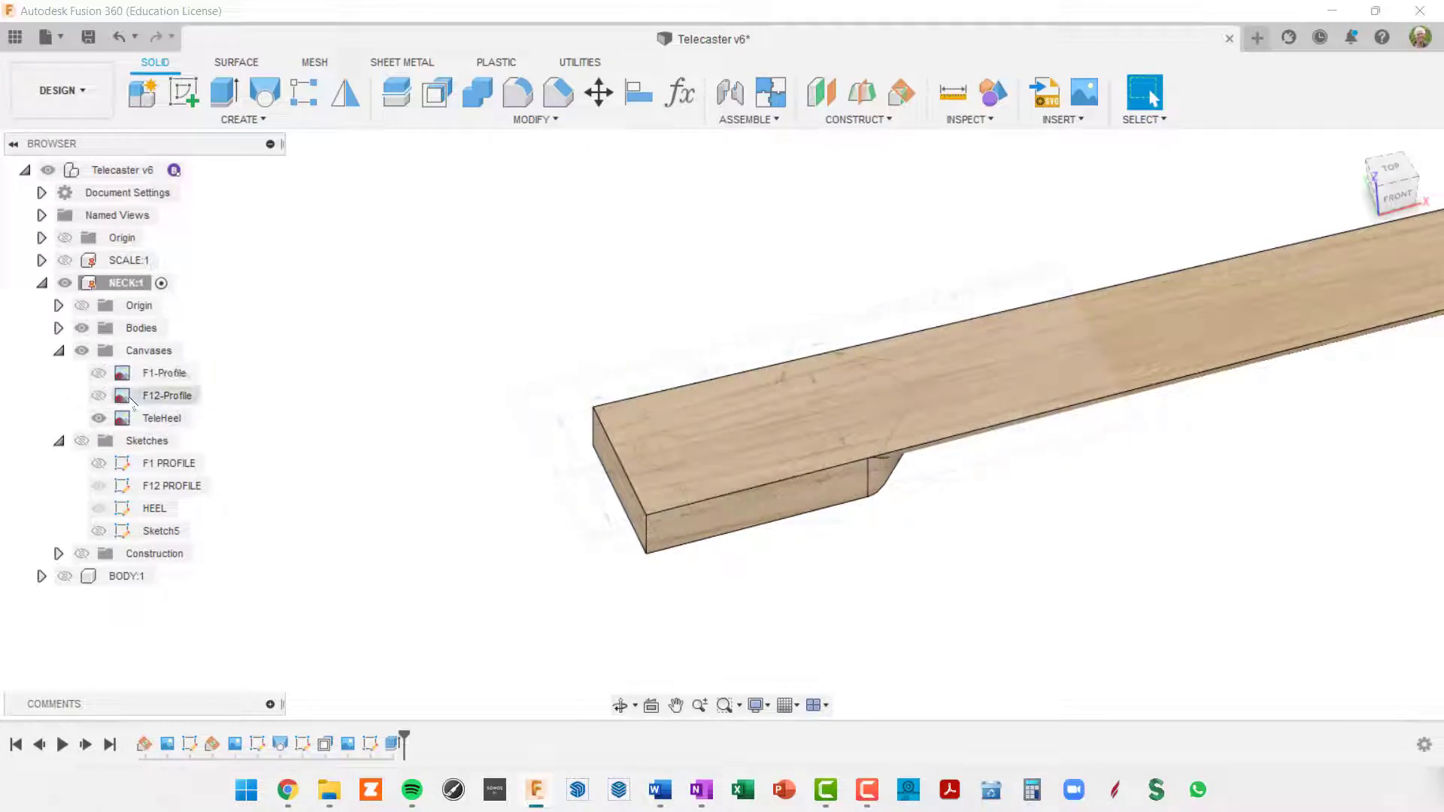
Examine the rounded heel corner on the TeleHeel drawing against the neck block's square corner
{"action": "left_click", "coordinate": [1391, 168]}
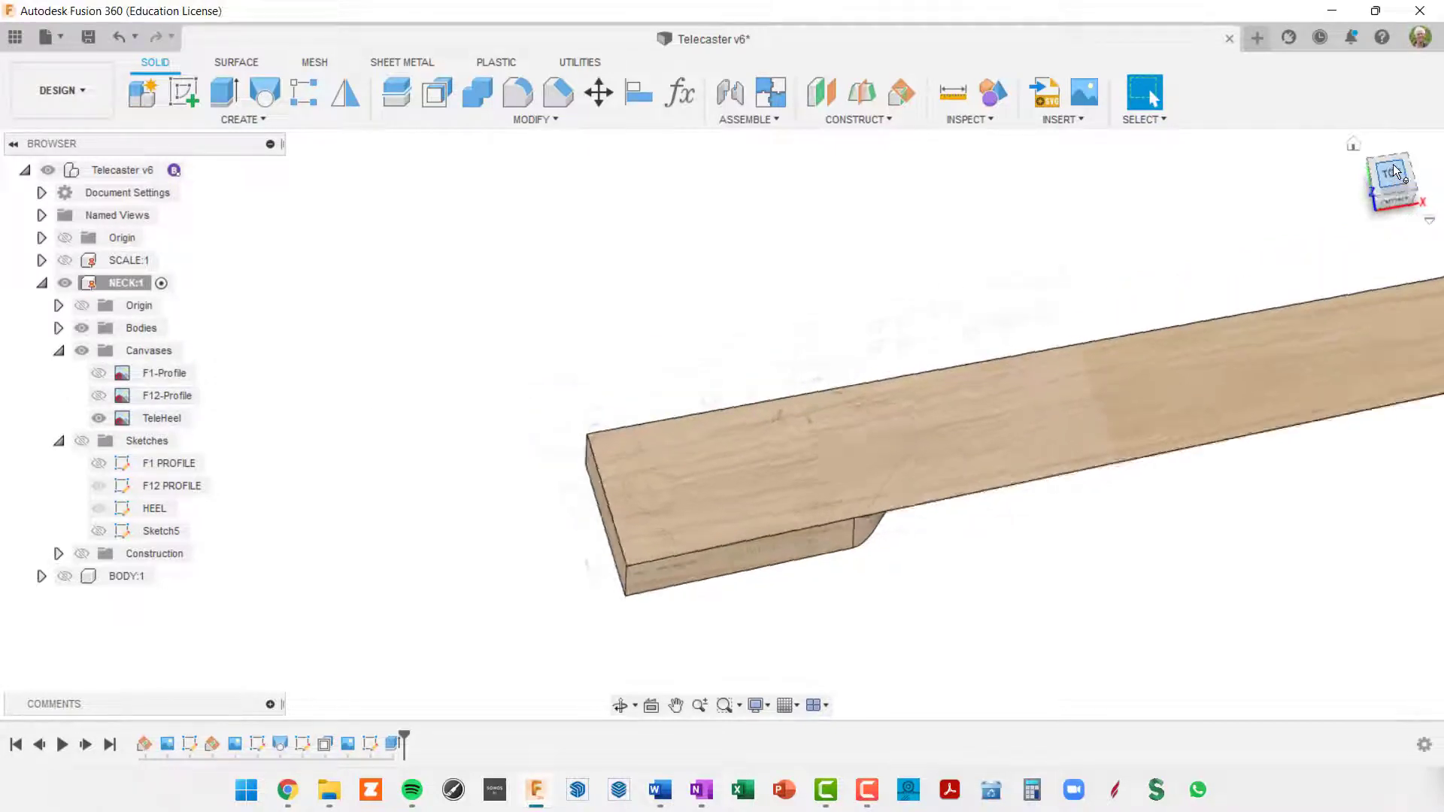
{"action": "scroll", "coordinate": [758, 557], "scroll_direction": "up", "scroll_amount": 3}
{"action": "middle_click_drag", "start_coordinate": [714, 512], "coordinate": [1167, 277]}
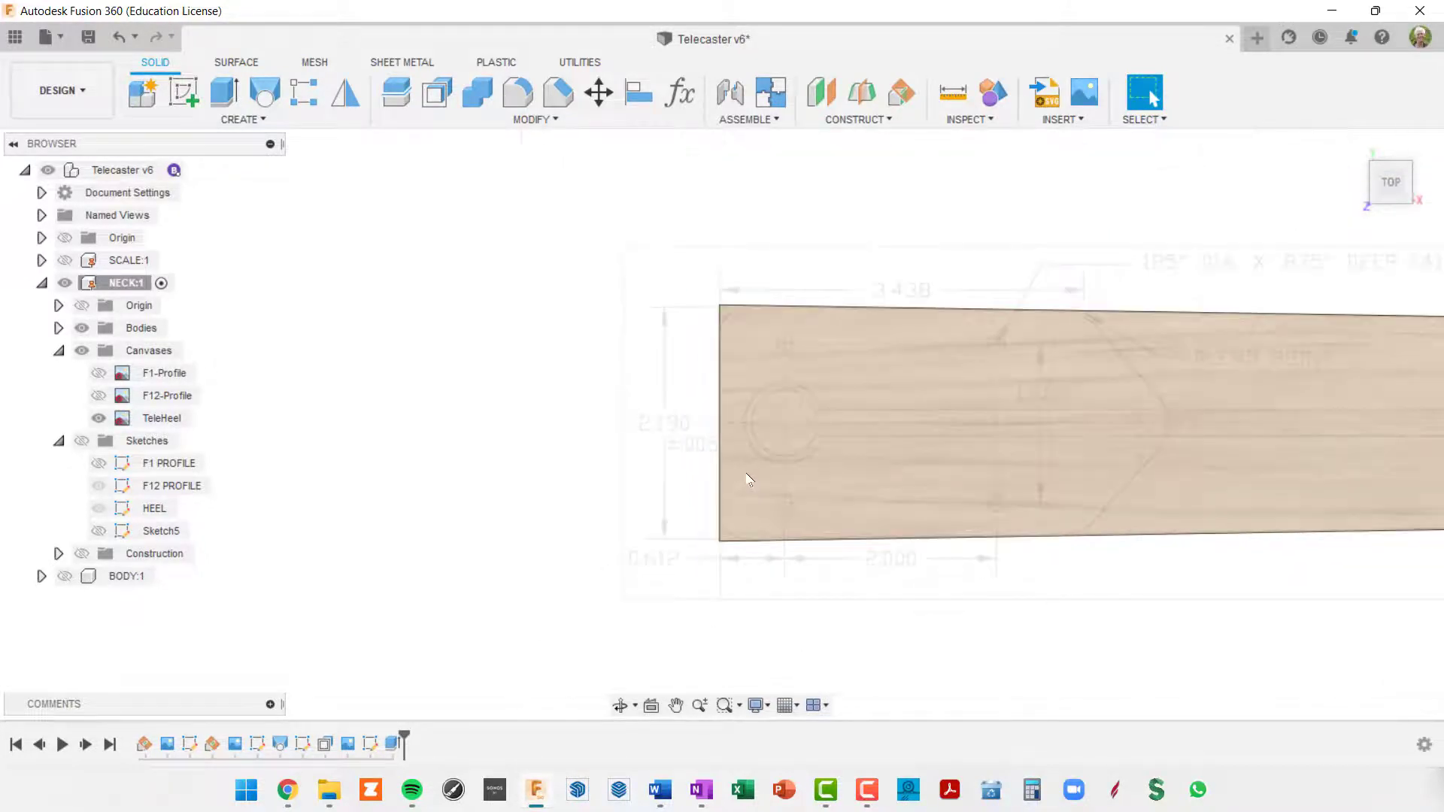
{"action": "scroll", "coordinate": [733, 538], "scroll_direction": "up", "scroll_amount": 3}
{"action": "scroll", "coordinate": [730, 540], "scroll_direction": "up", "scroll_amount": 2}
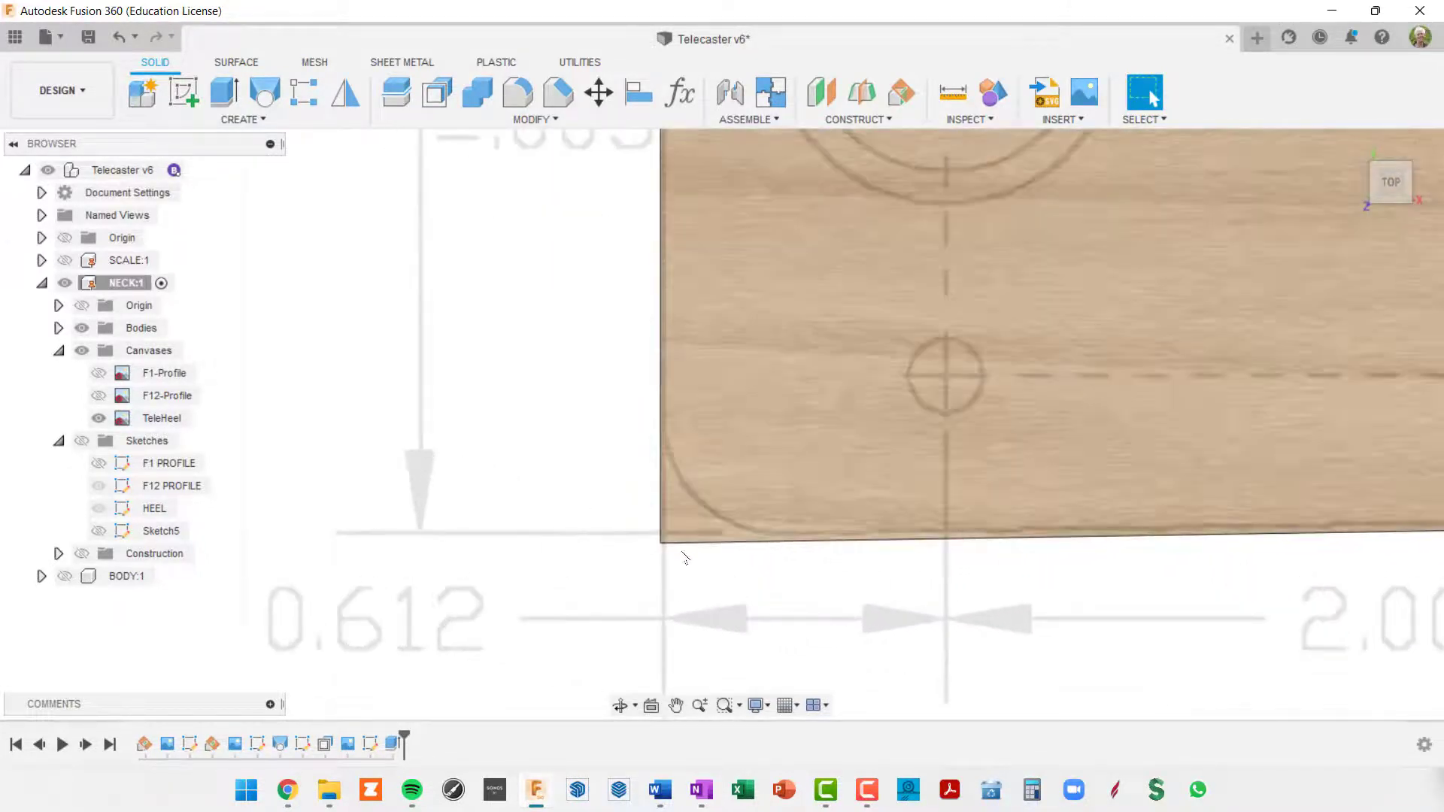
{"action": "scroll", "coordinate": [665, 548], "scroll_direction": "down", "scroll_amount": 3}
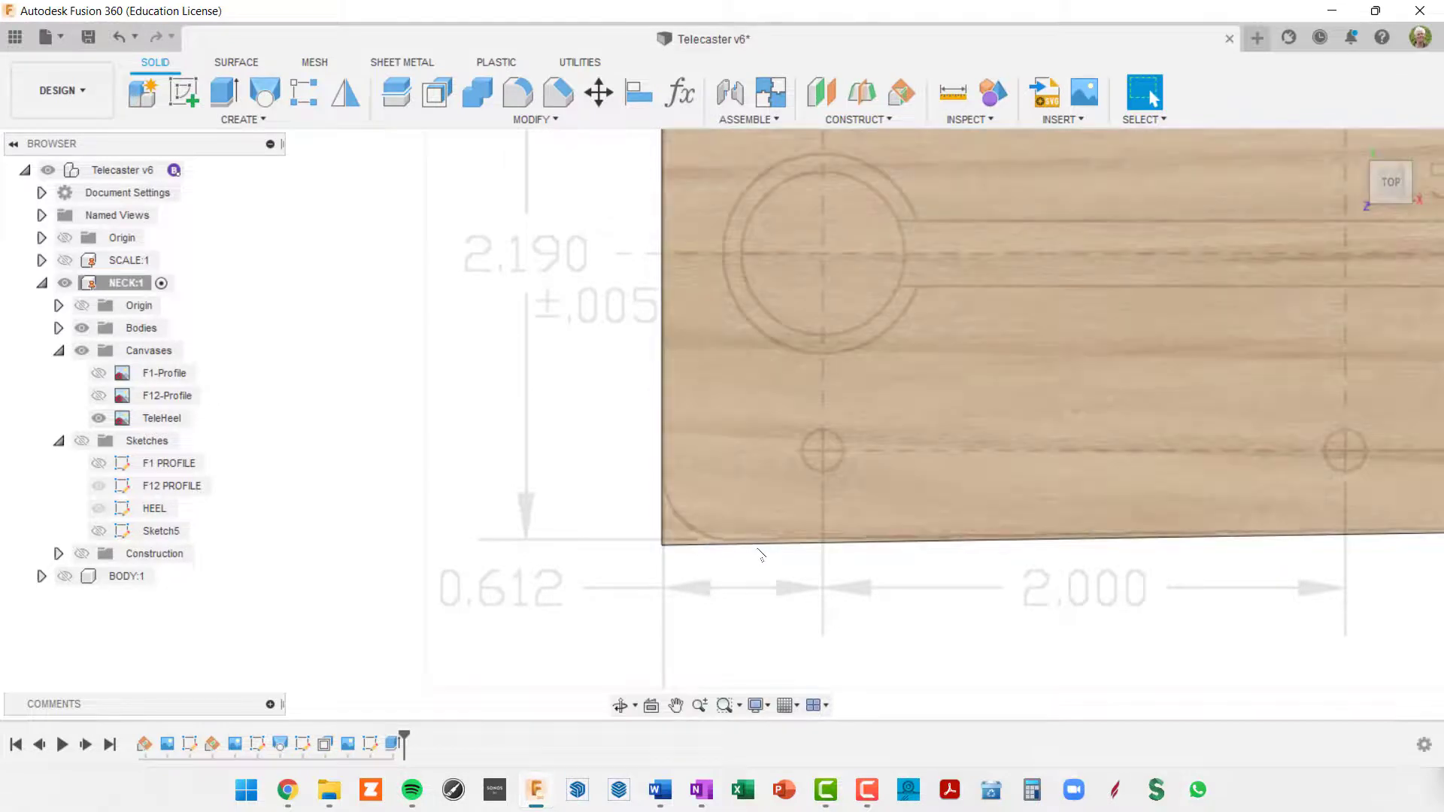
{"action": "middle_click_drag", "start_coordinate": [774, 506], "coordinate": [876, 333], "text": "shift"}
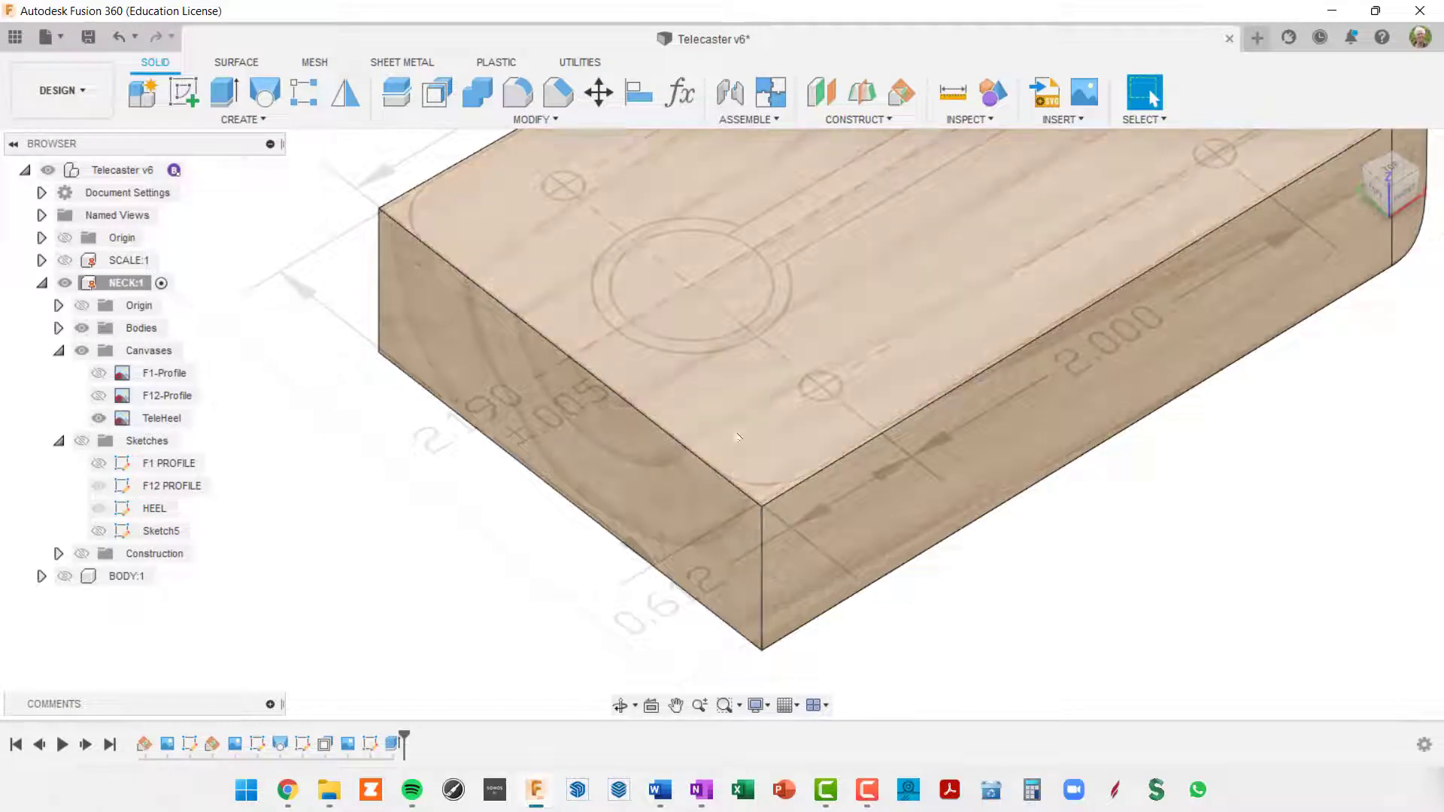
Fillet the two vertical corner edges at the end of the heel block with a 0.25 in radius
{"action": "left_click", "coordinate": [517, 93]}
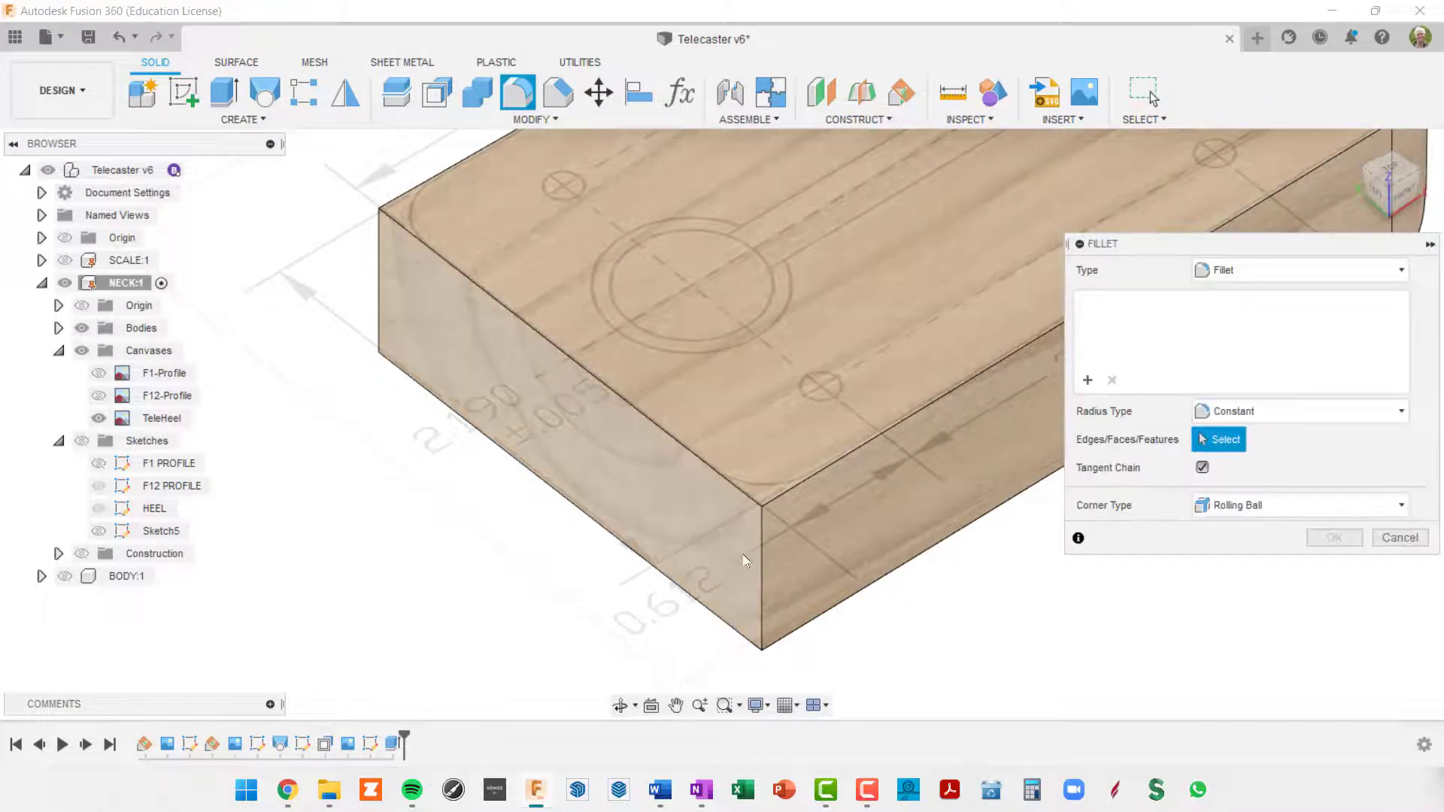
{"action": "left_click", "coordinate": [748, 555]}
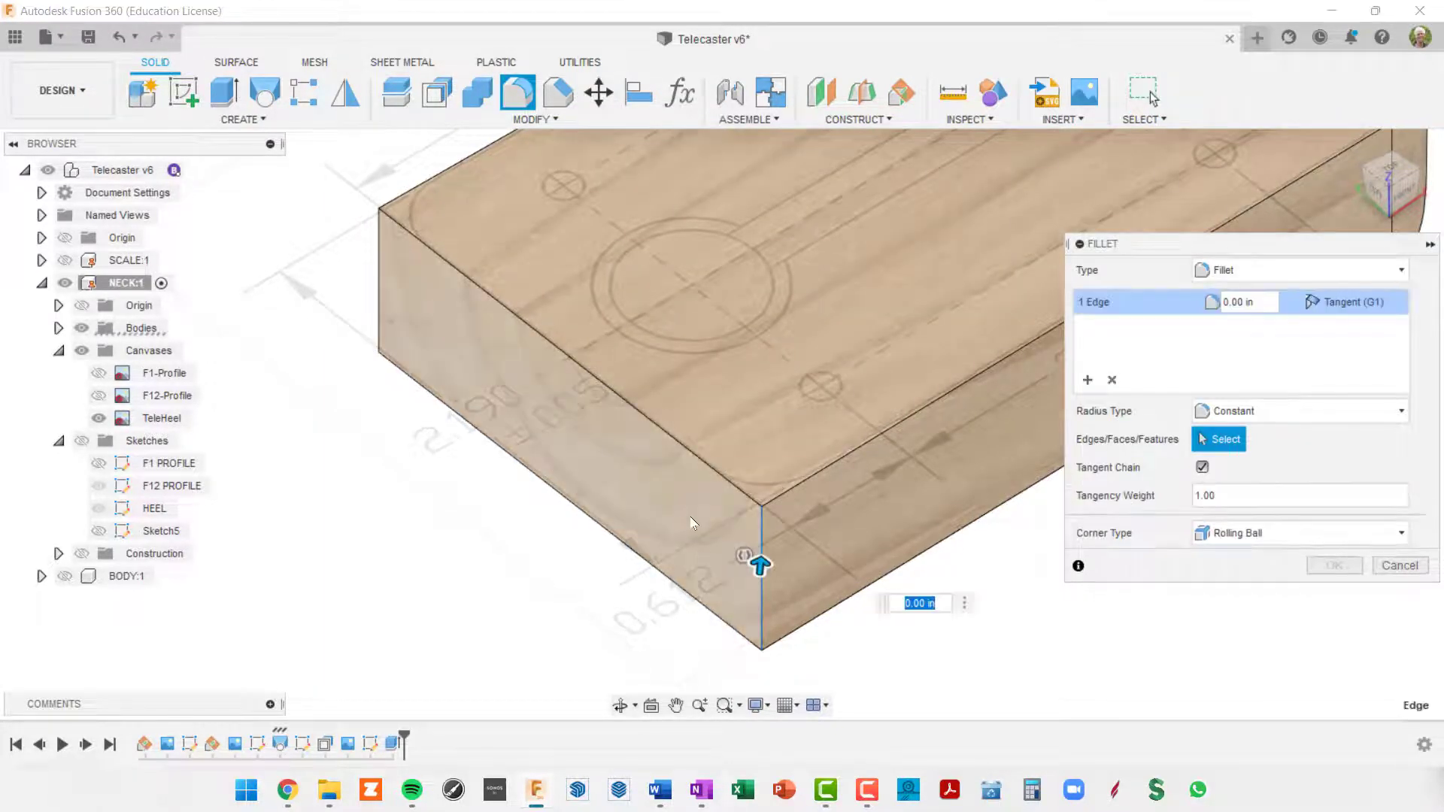
{"action": "middle_click_drag", "start_coordinate": [692, 524], "coordinate": [216, 608], "text": "shift"}
{"action": "left_click", "coordinate": [263, 625]}
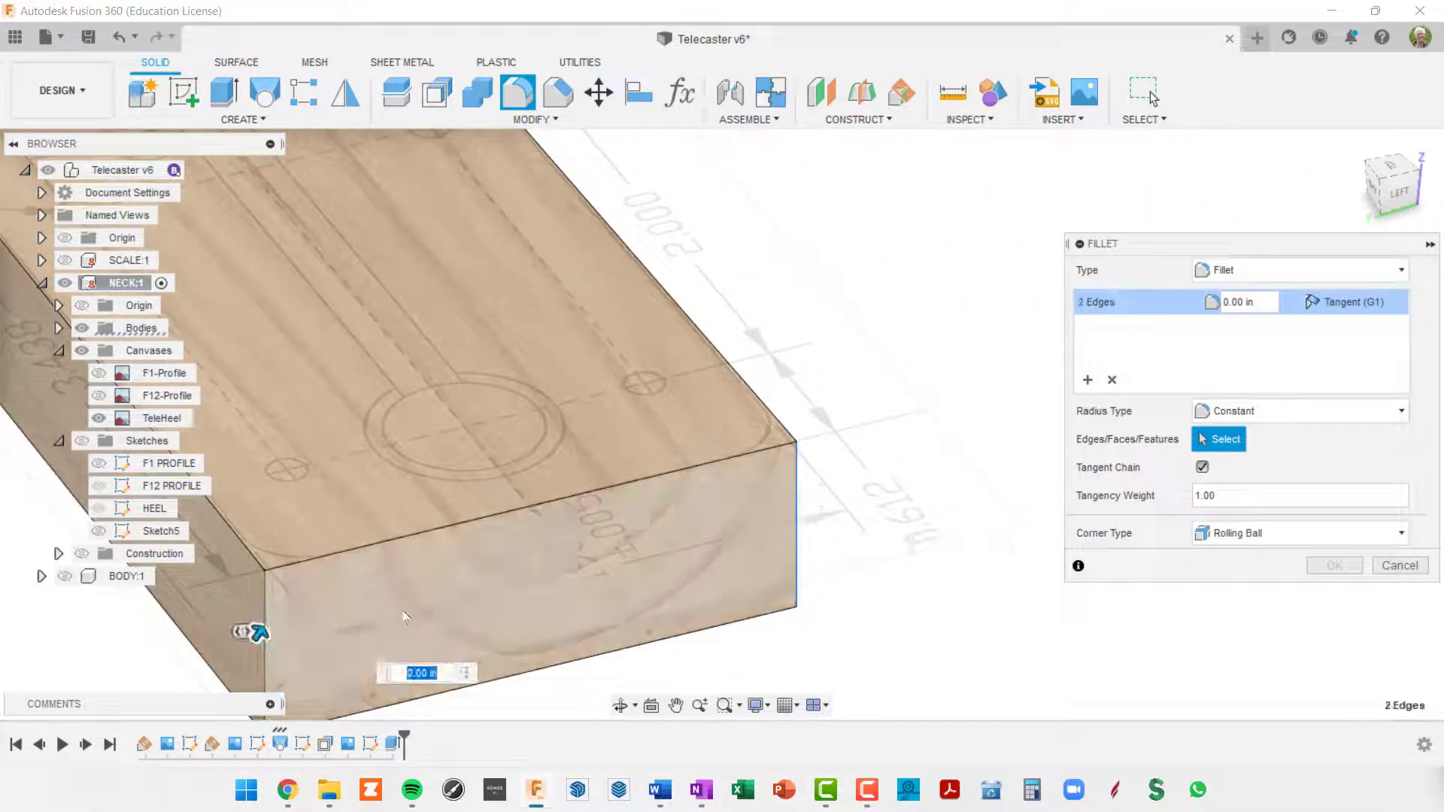
{"action": "middle_click_drag", "start_coordinate": [764, 596], "coordinate": [642, 620], "text": "shift"}
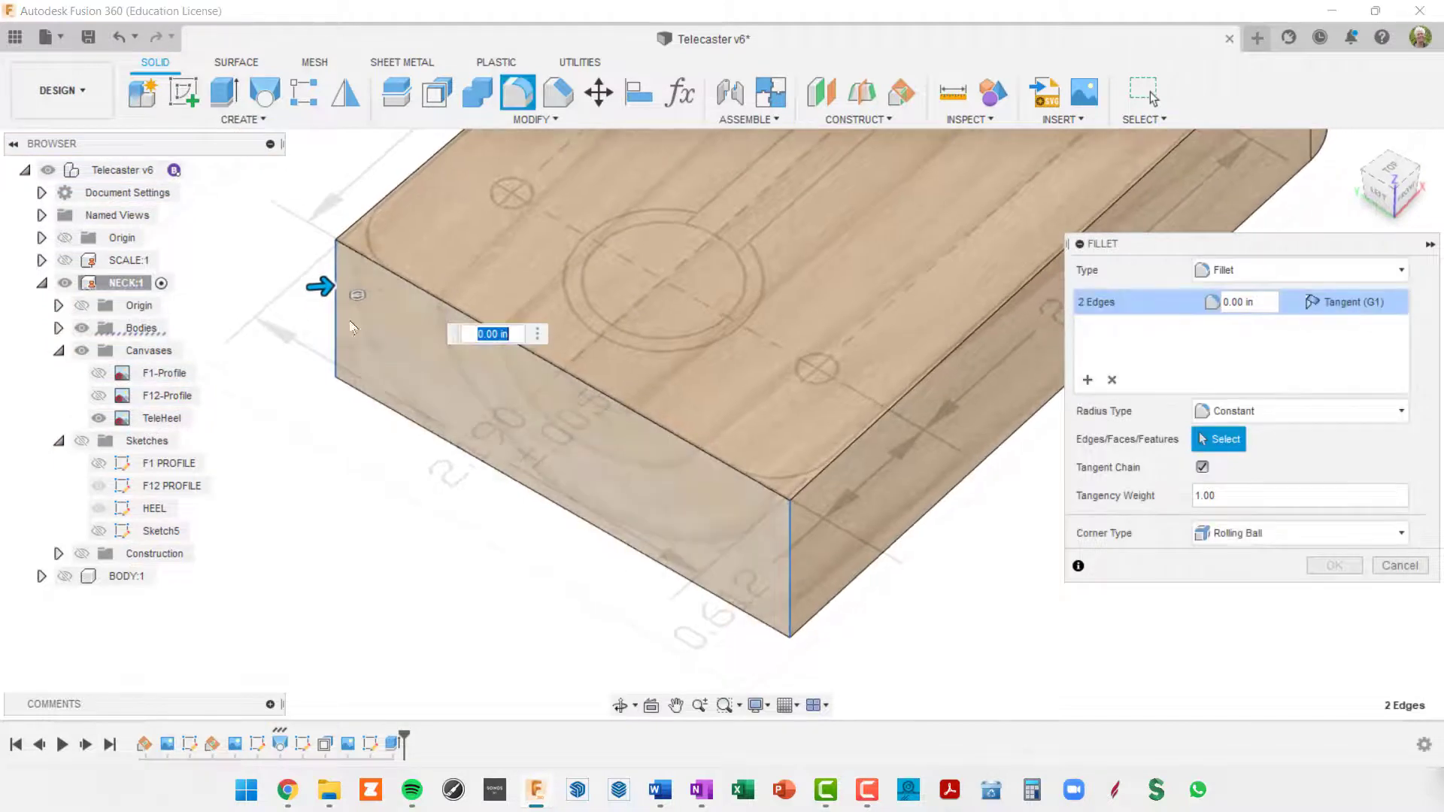
{"action": "left_click_drag", "start_coordinate": [324, 284], "coordinate": [336, 293]}
{"action": "key", "text": "Left"}
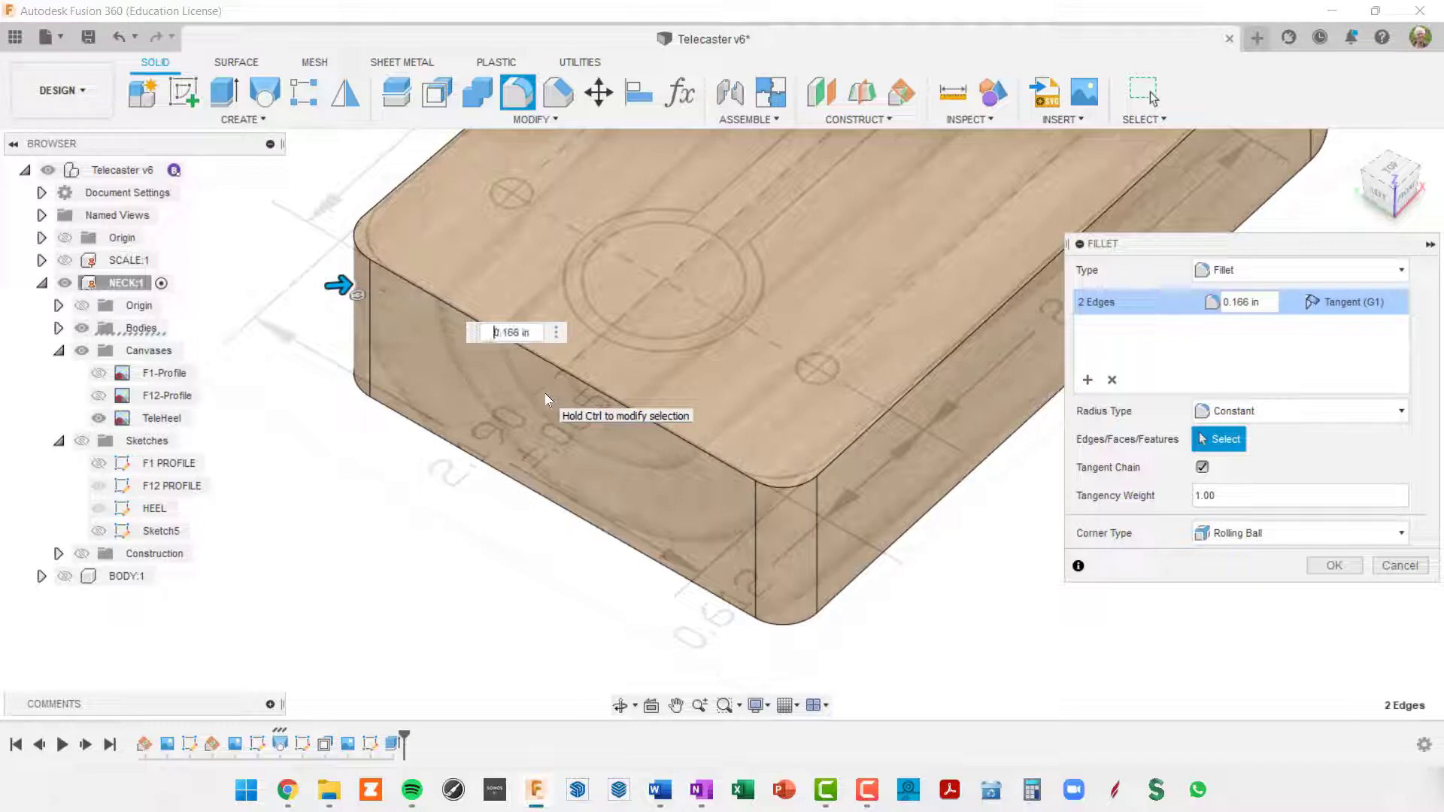
{"action": "key", "text": "Right"}
{"action": "key", "text": "Right"}
{"action": "type", "text": "2"}
{"action": "key", "text": "Delete"}
{"action": "key", "text": "Delete"}
{"action": "key", "text": "Delete"}
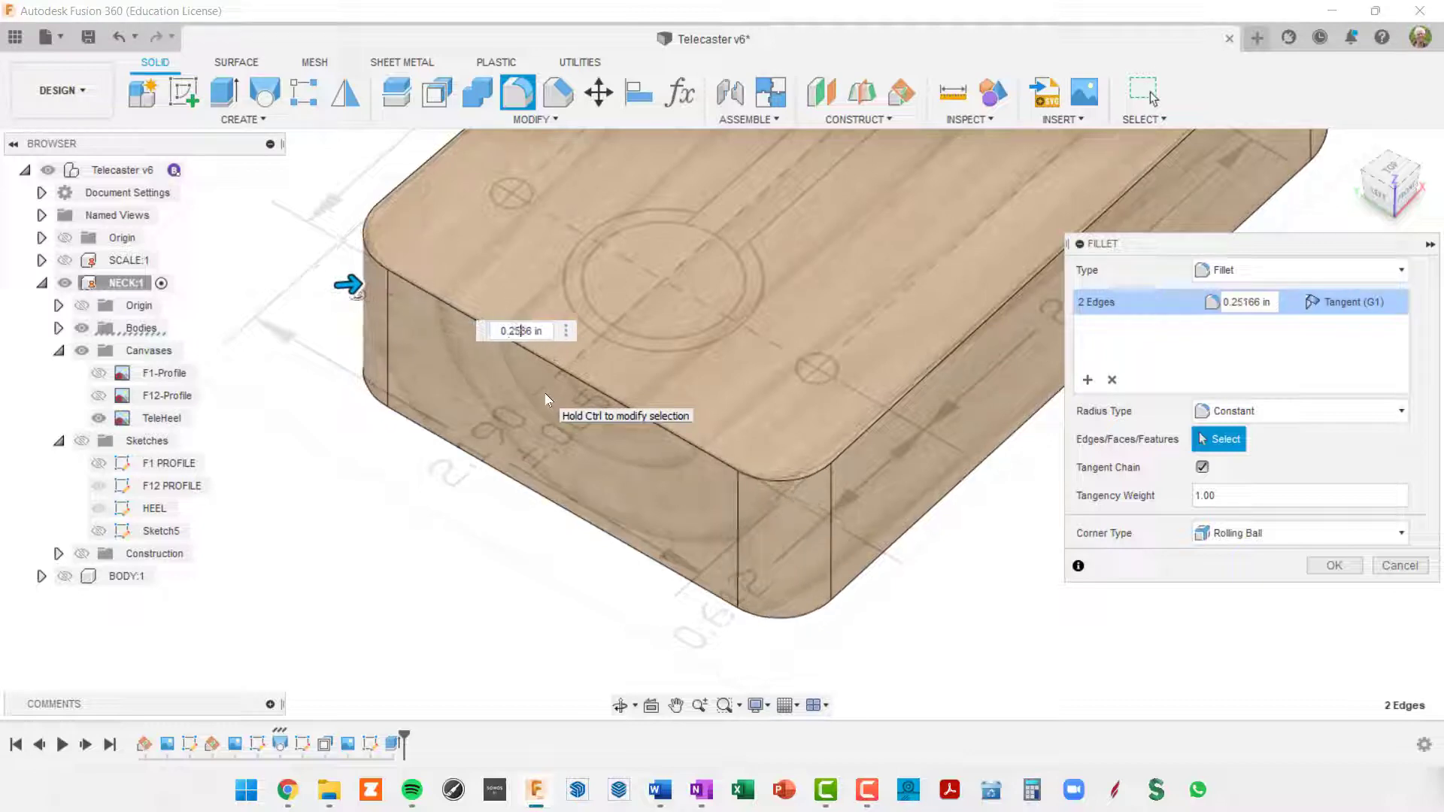
{"action": "type", "text": "5"}
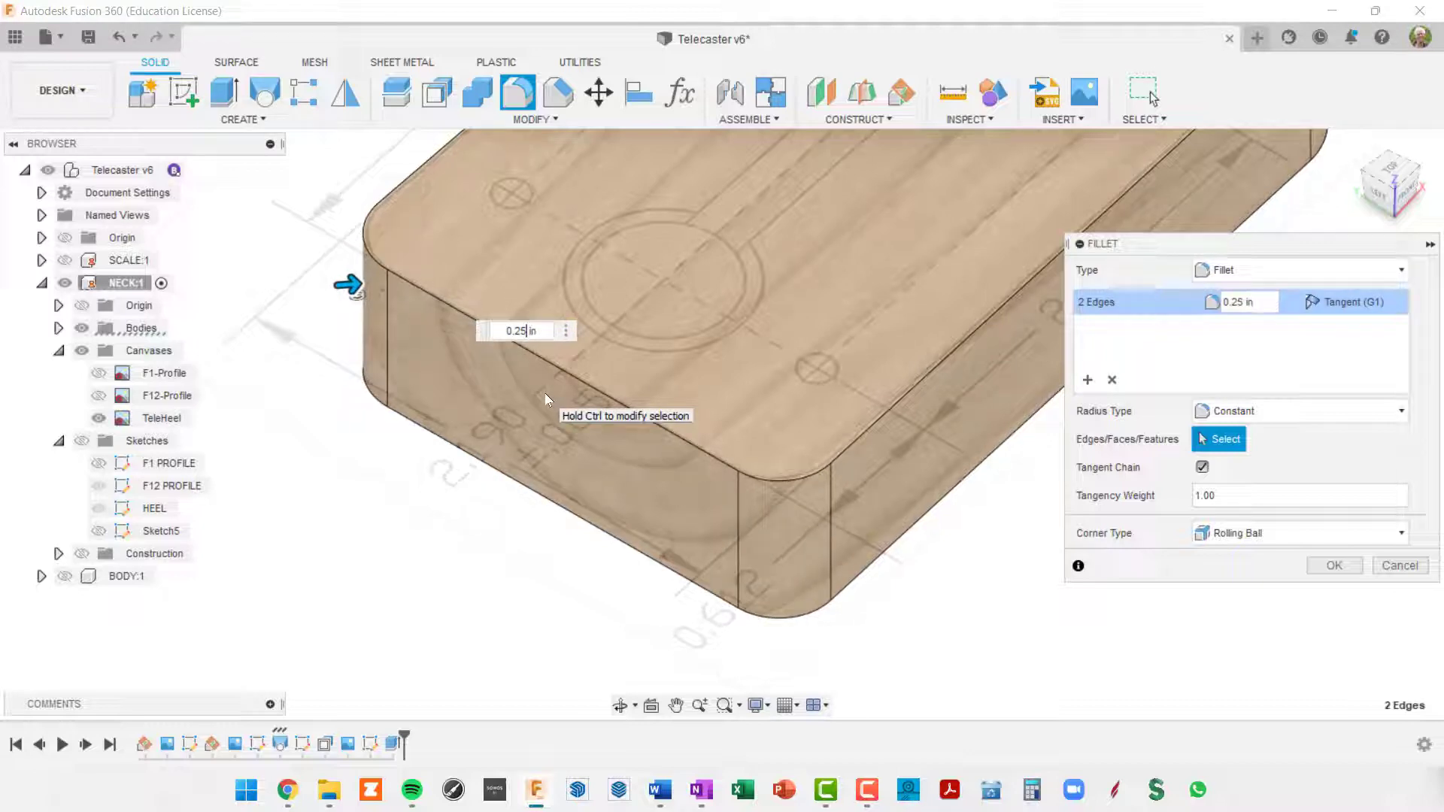
{"action": "key", "text": "Return"}
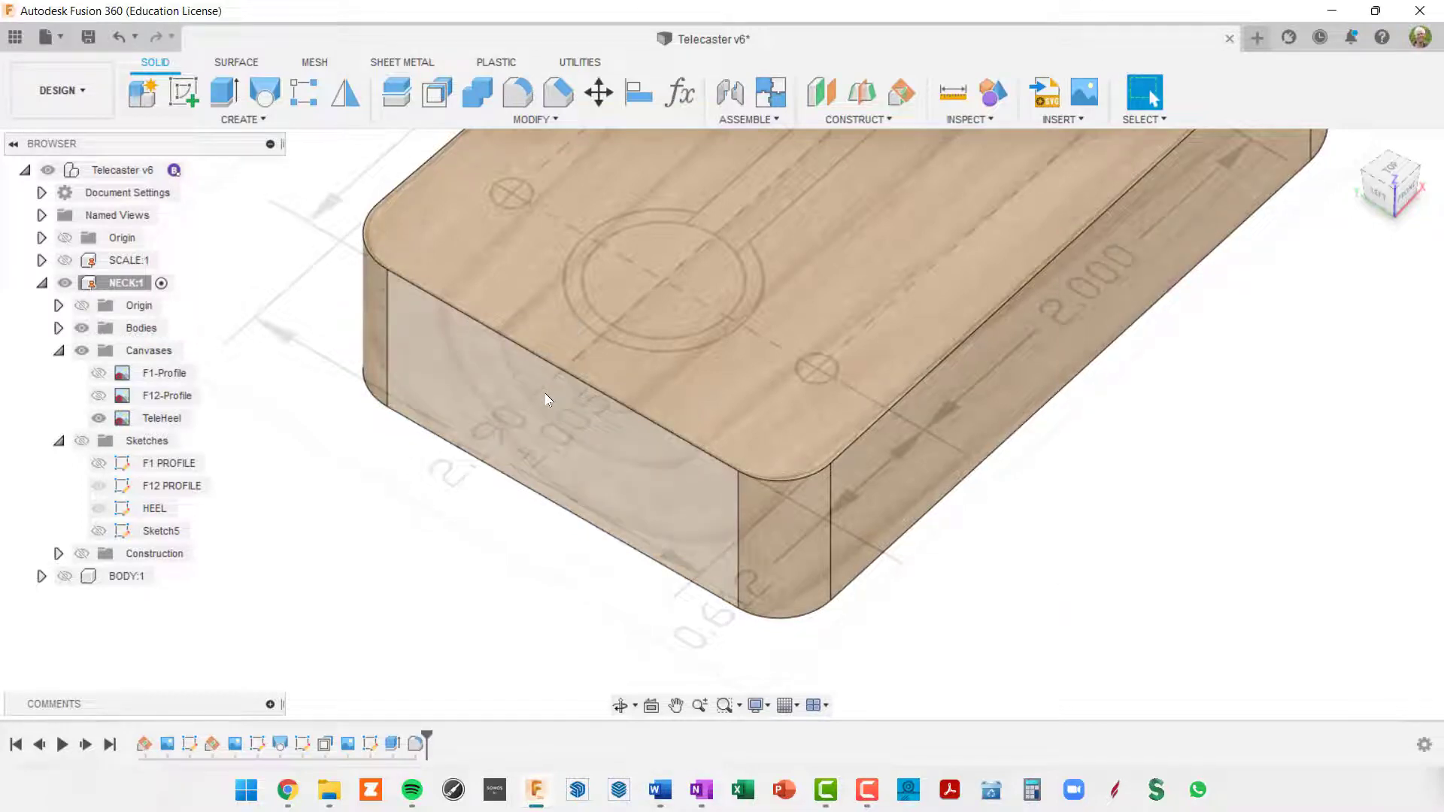
Examine the filleted heel corners against the TeleHeel drawing from above, and the heel block from the front
{"action": "left_click", "coordinate": [1388, 172]}
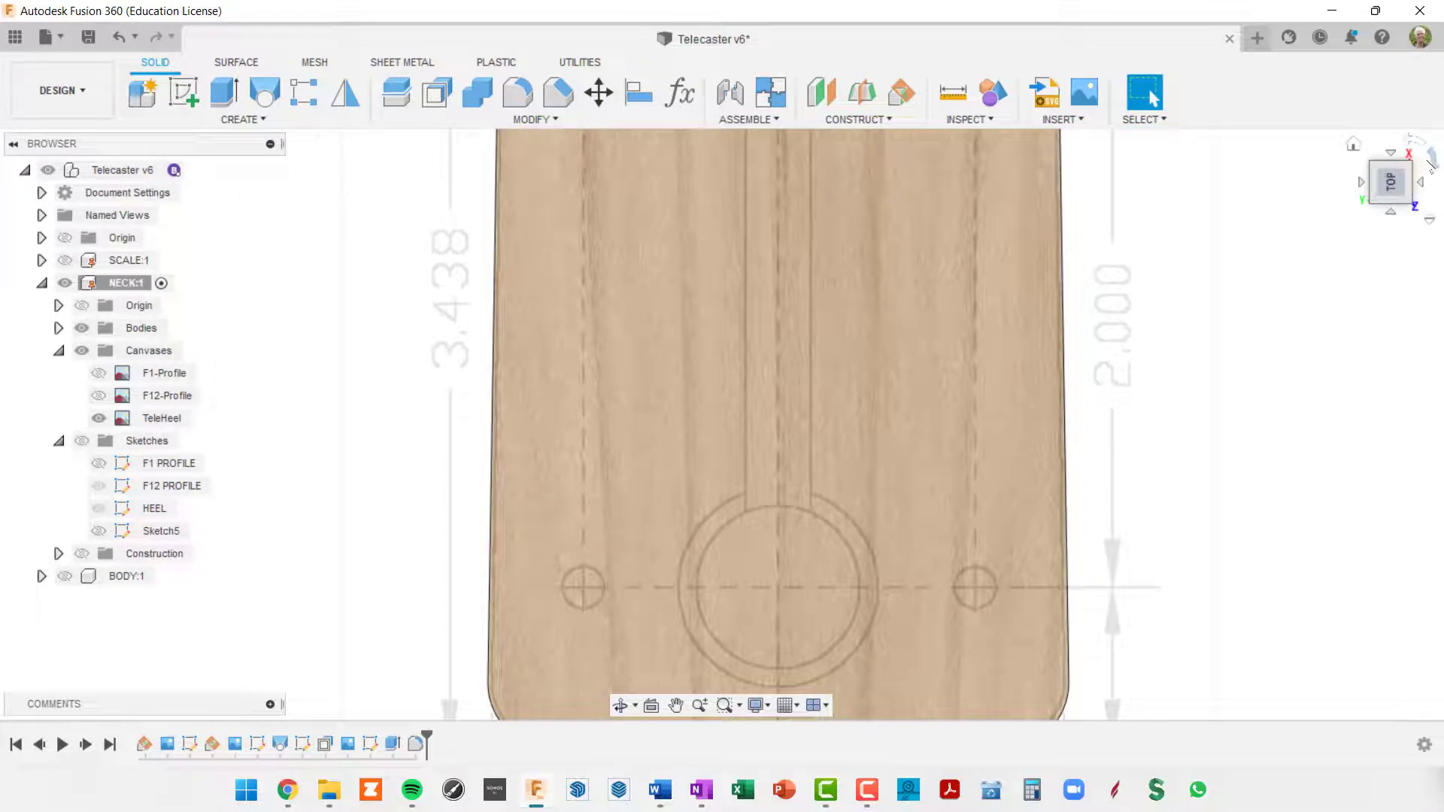
{"action": "left_click", "coordinate": [1434, 164]}
{"action": "scroll", "coordinate": [727, 400], "scroll_direction": "down", "scroll_amount": 4}
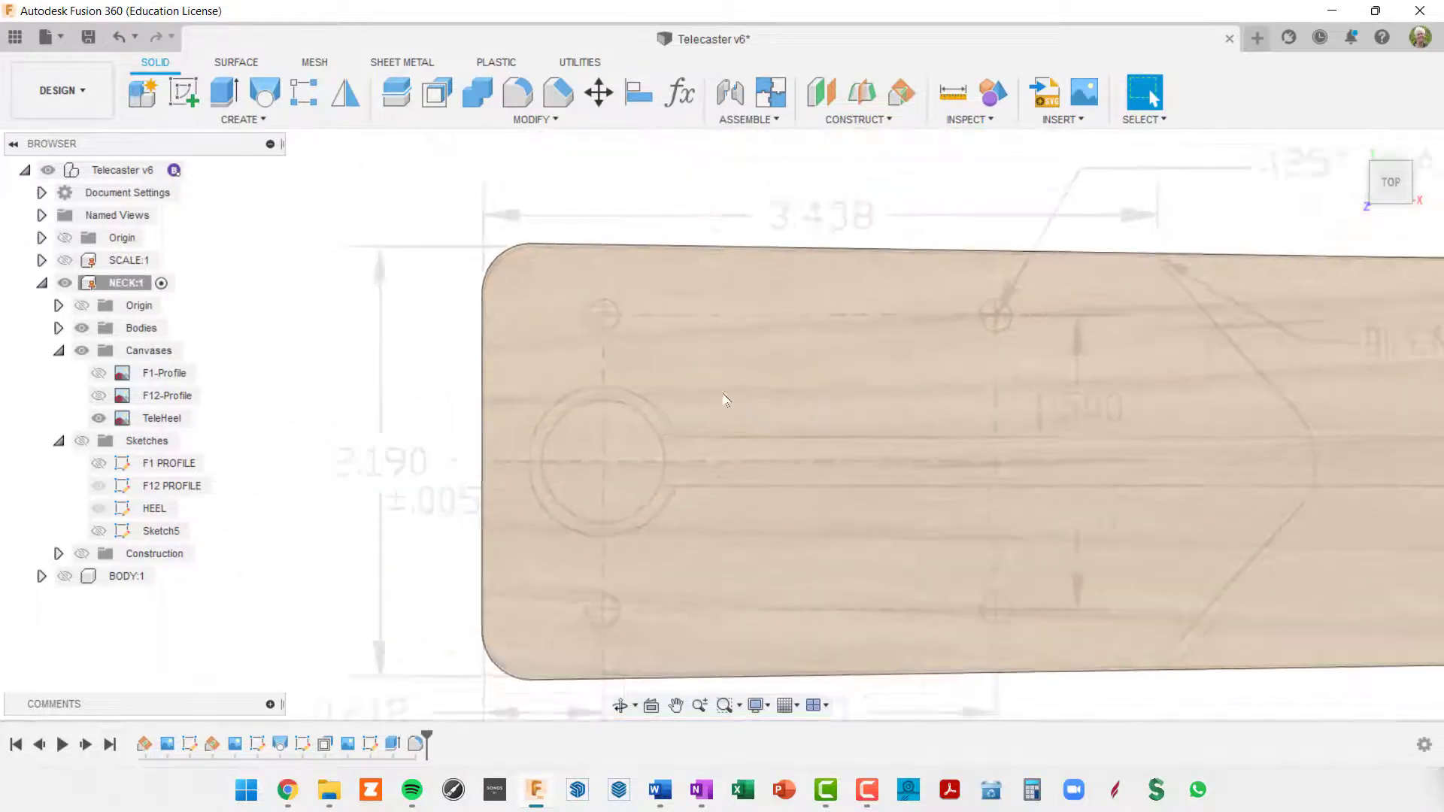
{"action": "middle_click_drag", "start_coordinate": [762, 336], "coordinate": [738, 255]}
{"action": "scroll", "coordinate": [750, 349], "scroll_direction": "down", "scroll_amount": 3}
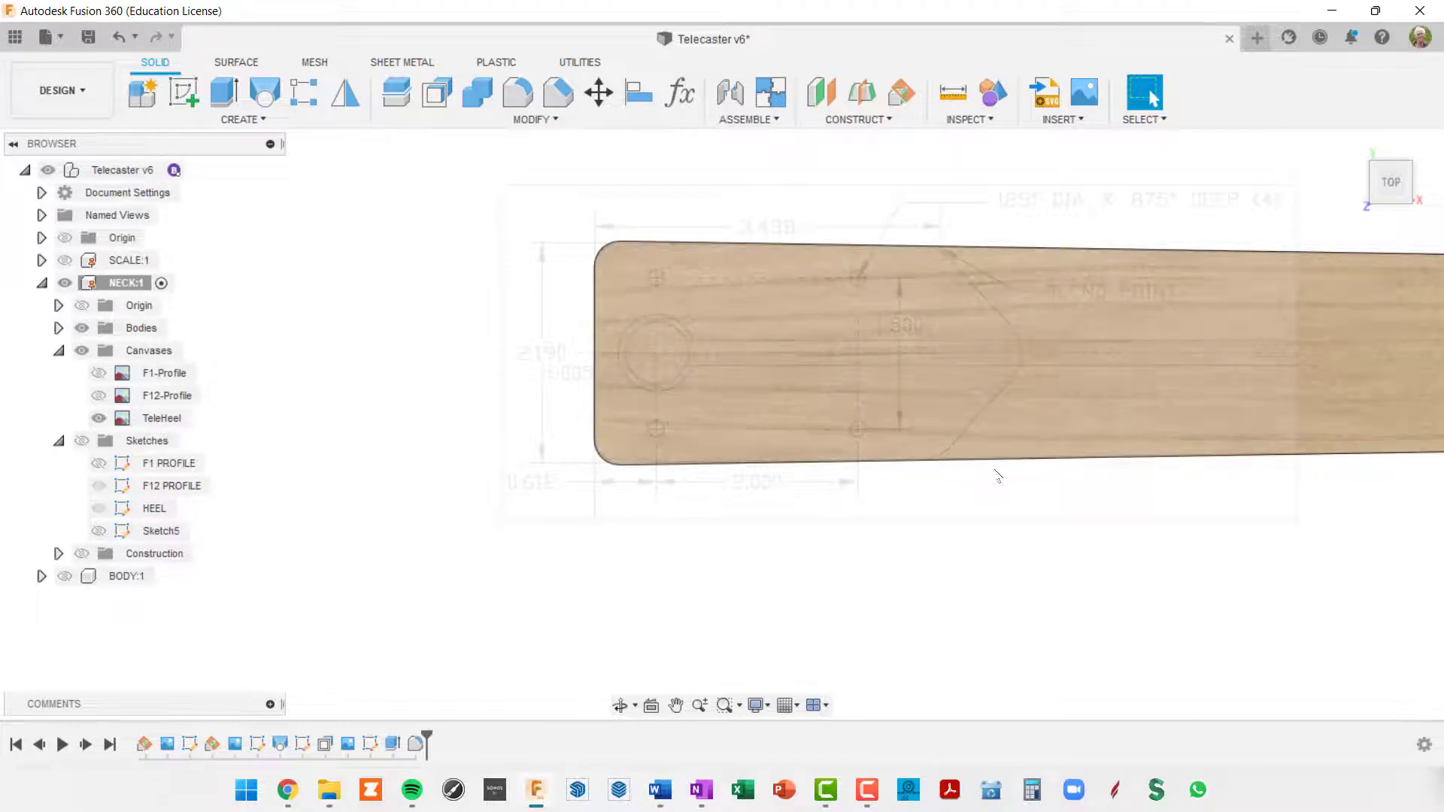
{"action": "middle_click_drag", "start_coordinate": [977, 537], "coordinate": [962, 312], "text": "shift"}
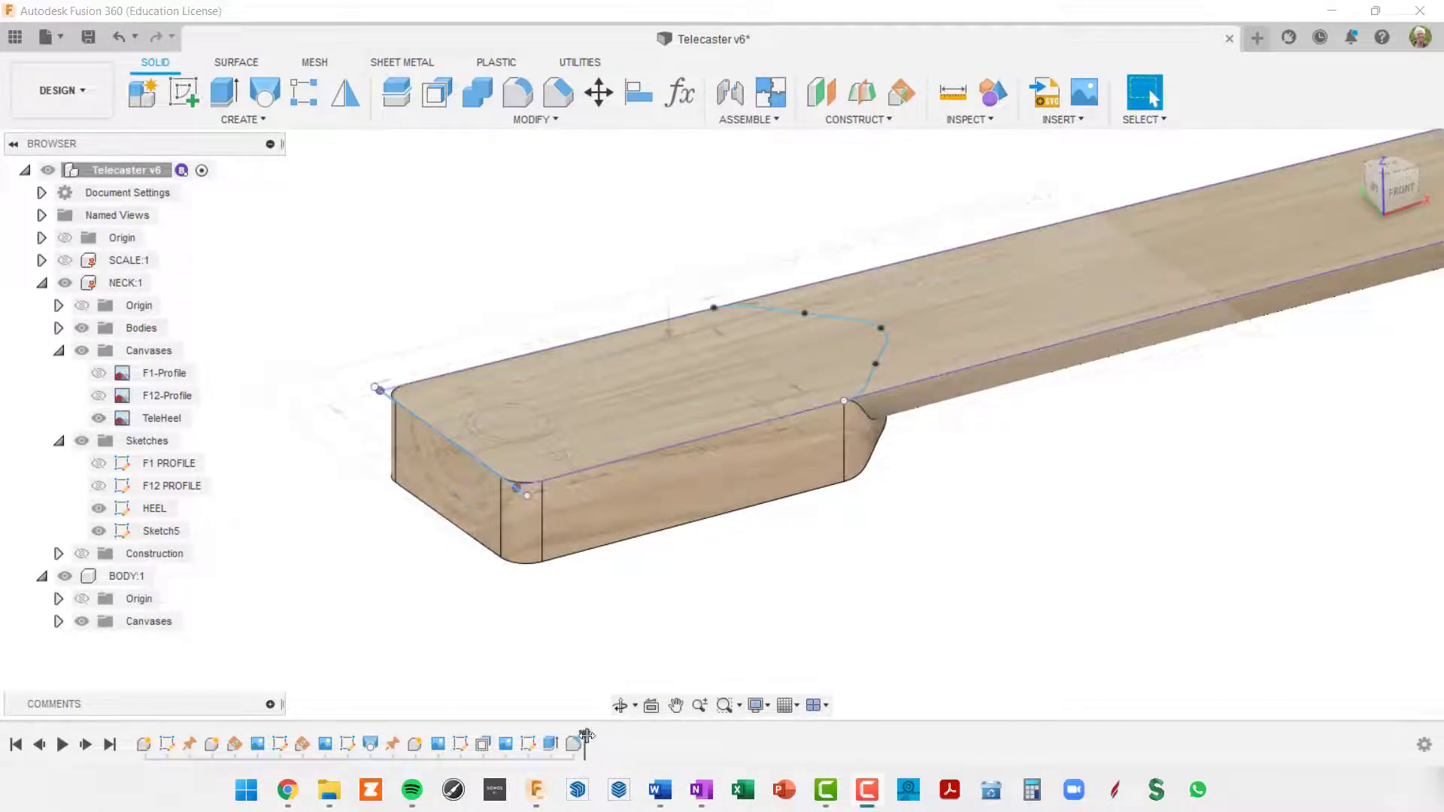
Roll the design history back to just after the neck loft, advance it to the TeleBody canvas, and show that canvas
{"action": "left_click_drag", "start_coordinate": [587, 735], "coordinate": [381, 733]}
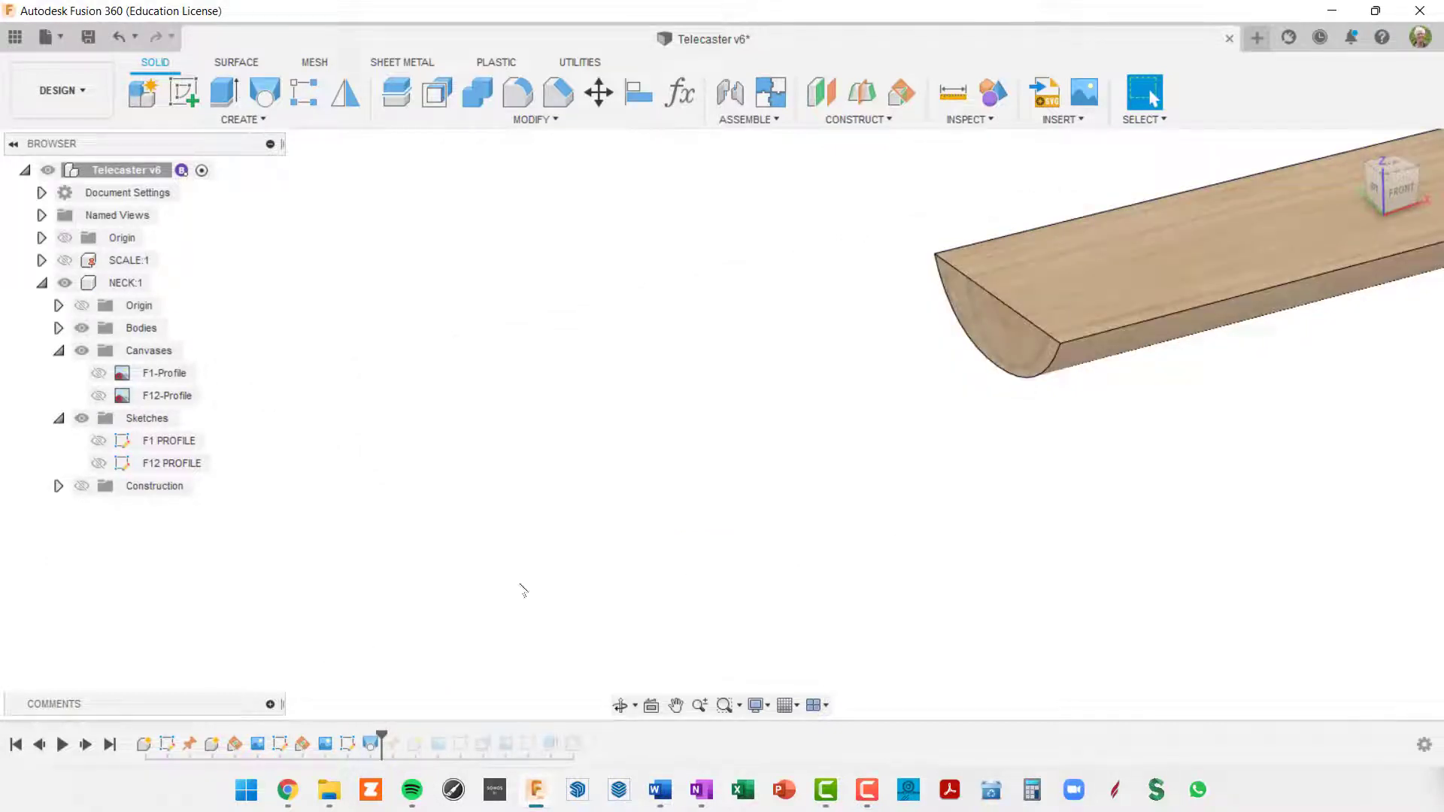
{"action": "left_click_drag", "start_coordinate": [383, 732], "coordinate": [405, 734]}
{"action": "left_click_drag", "start_coordinate": [404, 736], "coordinate": [414, 741]}
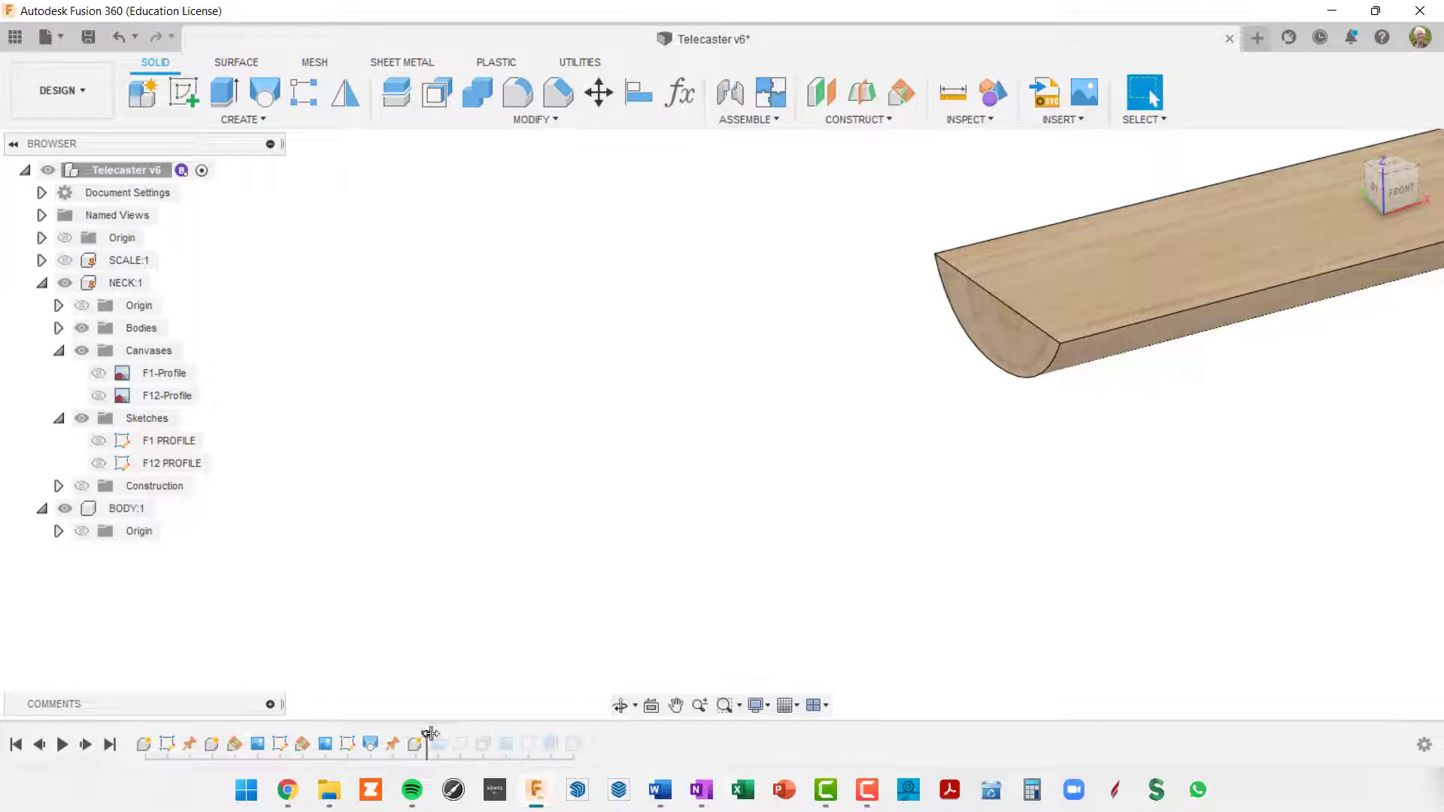
{"action": "left_click_drag", "start_coordinate": [430, 733], "coordinate": [449, 737]}
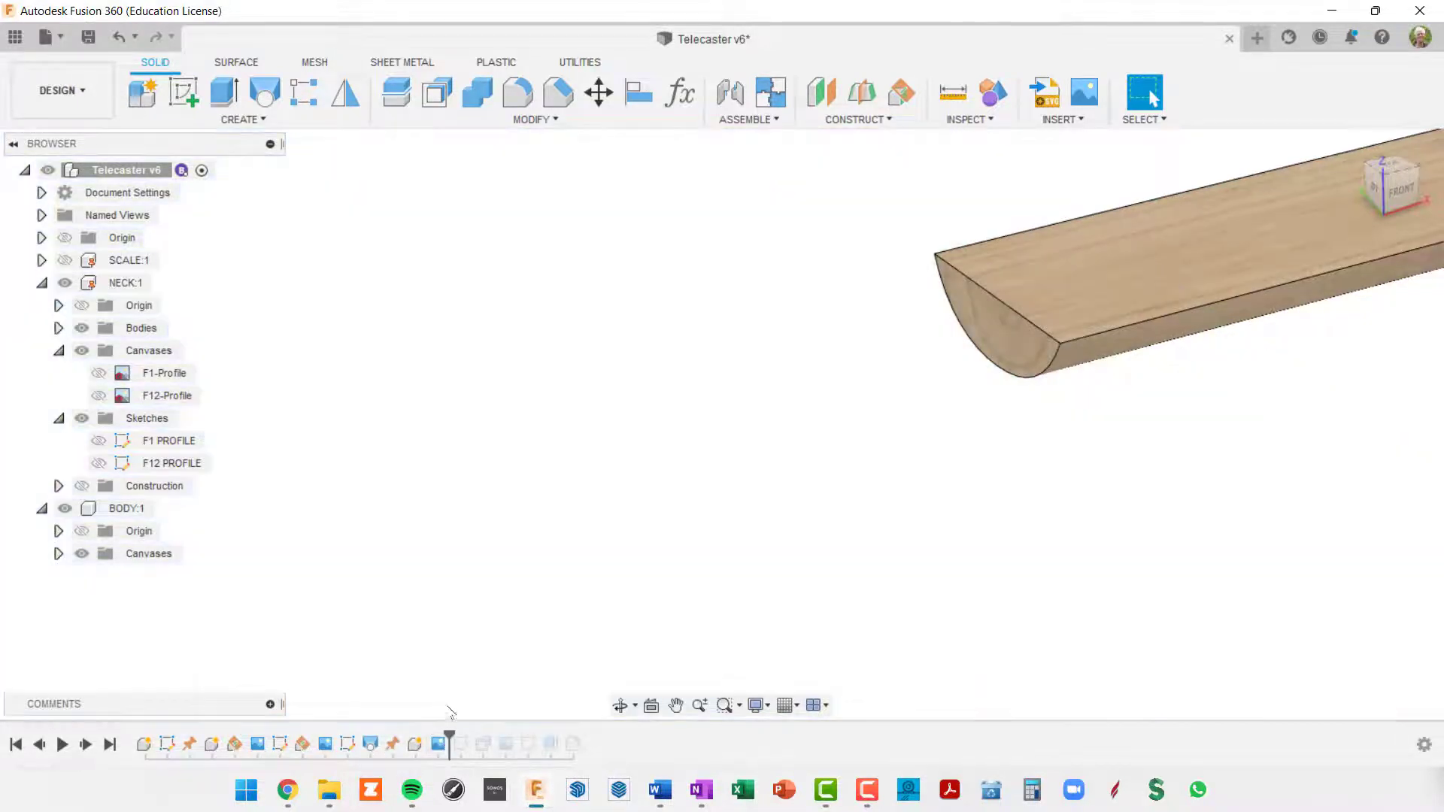
{"action": "left_click", "coordinate": [58, 555]}
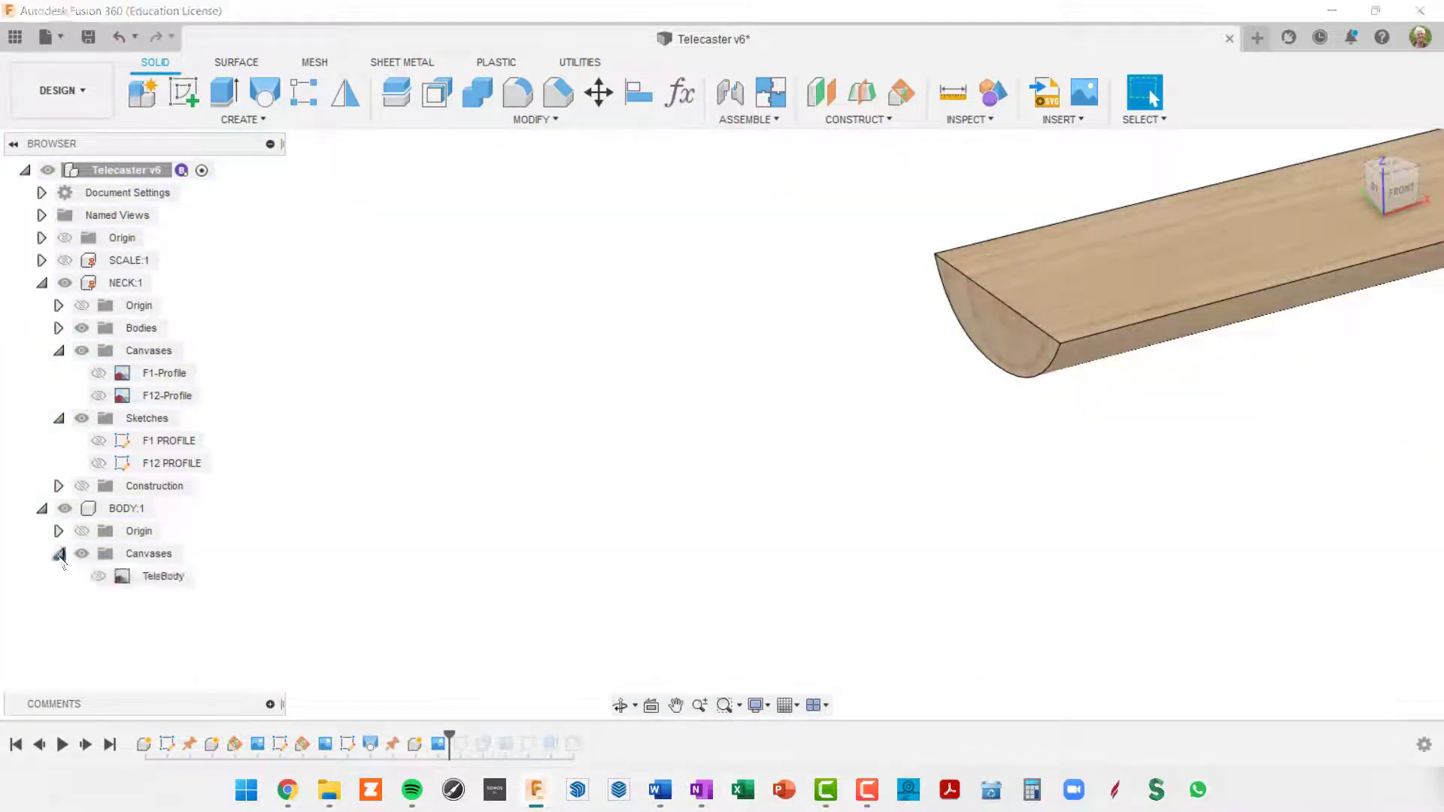
{"action": "left_click", "coordinate": [98, 577]}
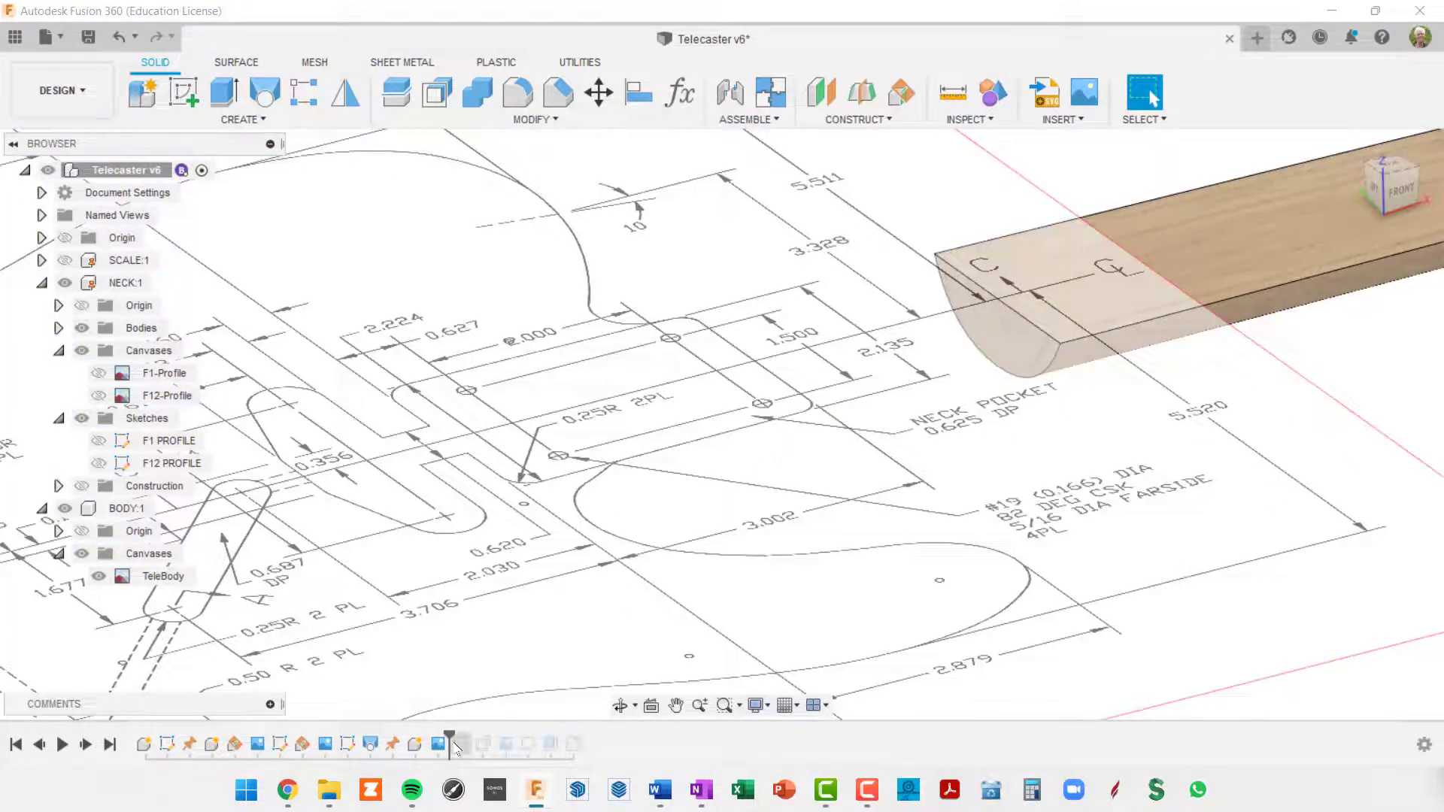
Advance the design history through the heel features to its end, hiding the TeleBody canvas after the TeleHeel canvas is reached
{"action": "left_click_drag", "start_coordinate": [450, 735], "coordinate": [461, 735]}
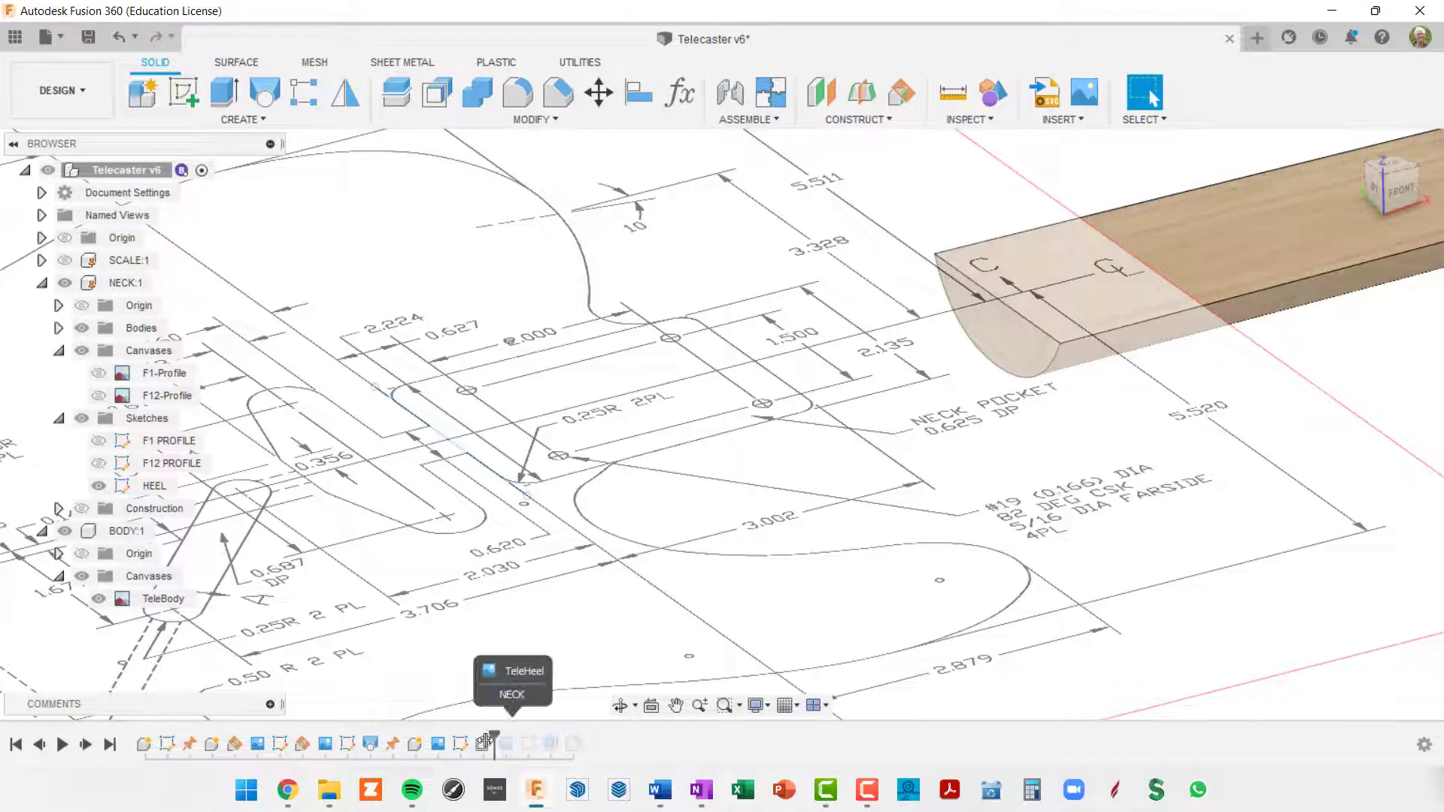
{"action": "left_click_drag", "start_coordinate": [472, 740], "coordinate": [489, 741]}
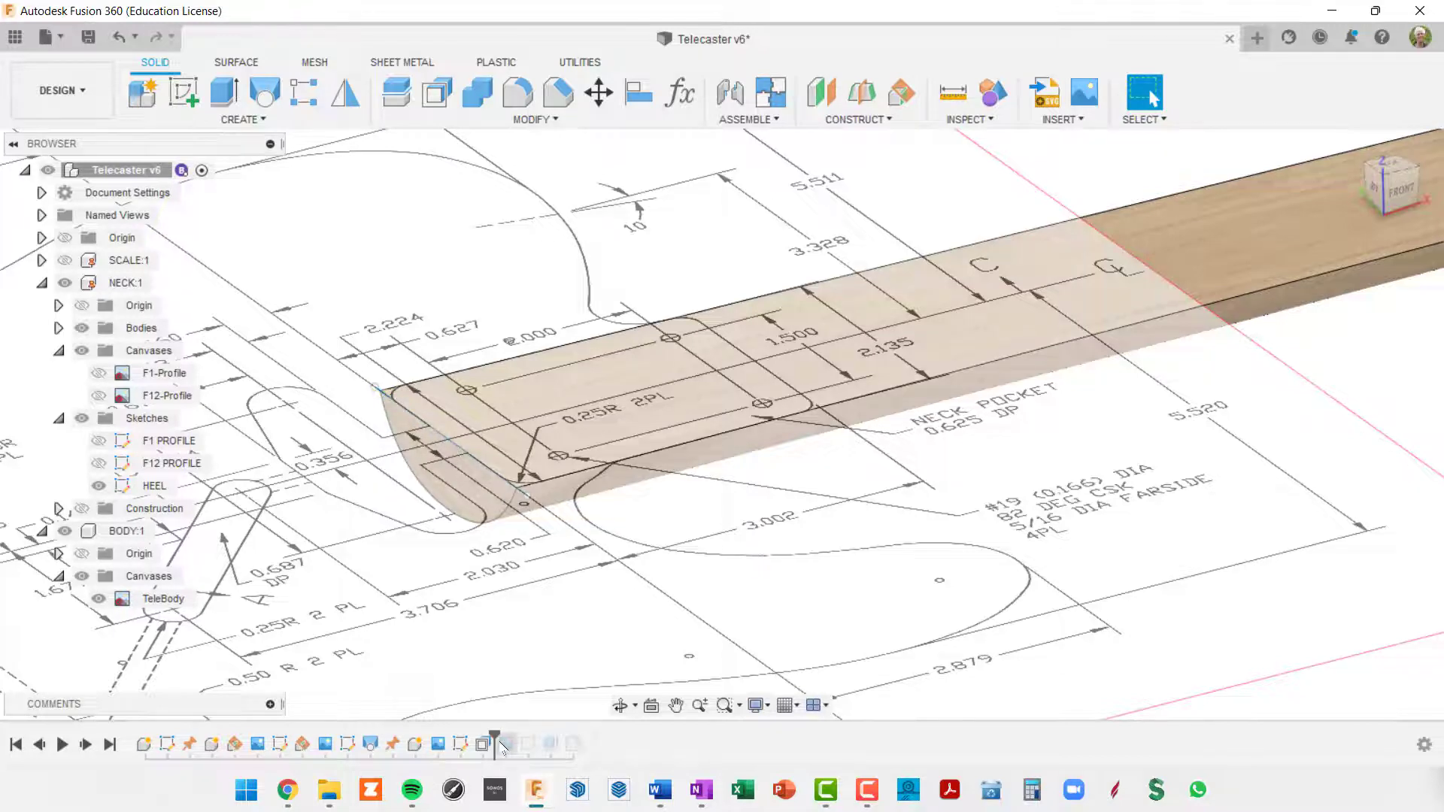
{"action": "left_click_drag", "start_coordinate": [494, 737], "coordinate": [508, 745]}
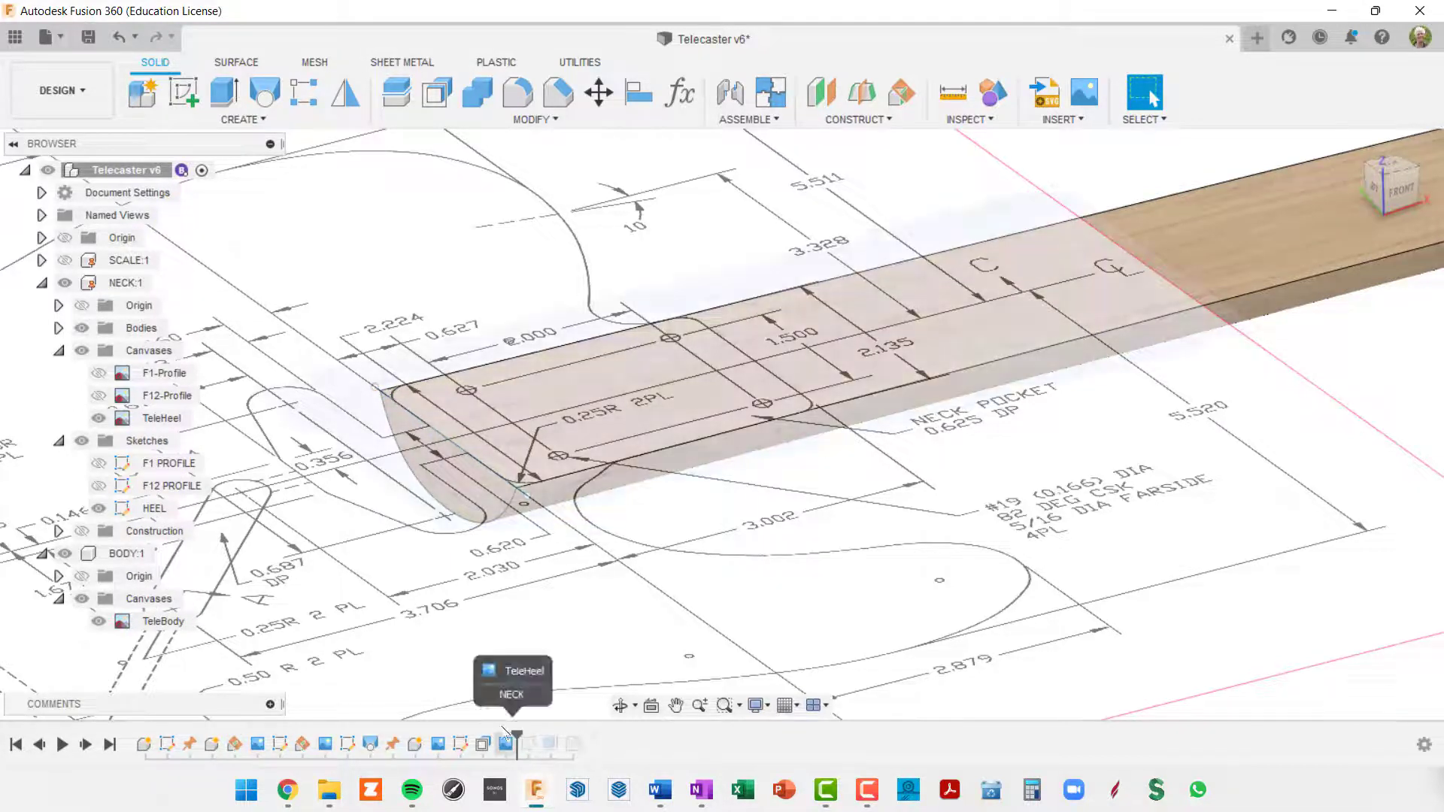
{"action": "left_click", "coordinate": [105, 627]}
{"action": "left_click", "coordinate": [100, 622]}
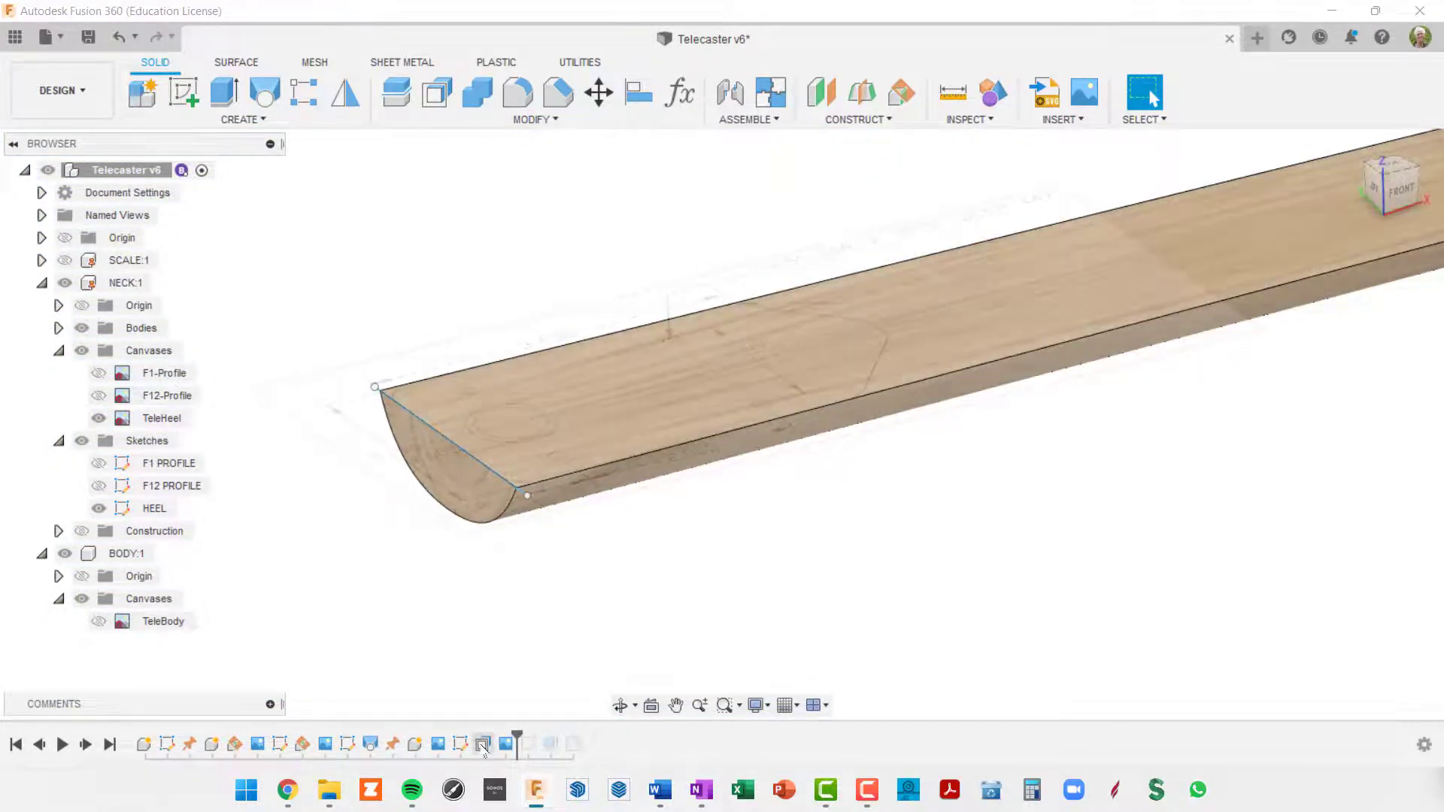
{"action": "left_click_drag", "start_coordinate": [516, 735], "coordinate": [540, 735]}
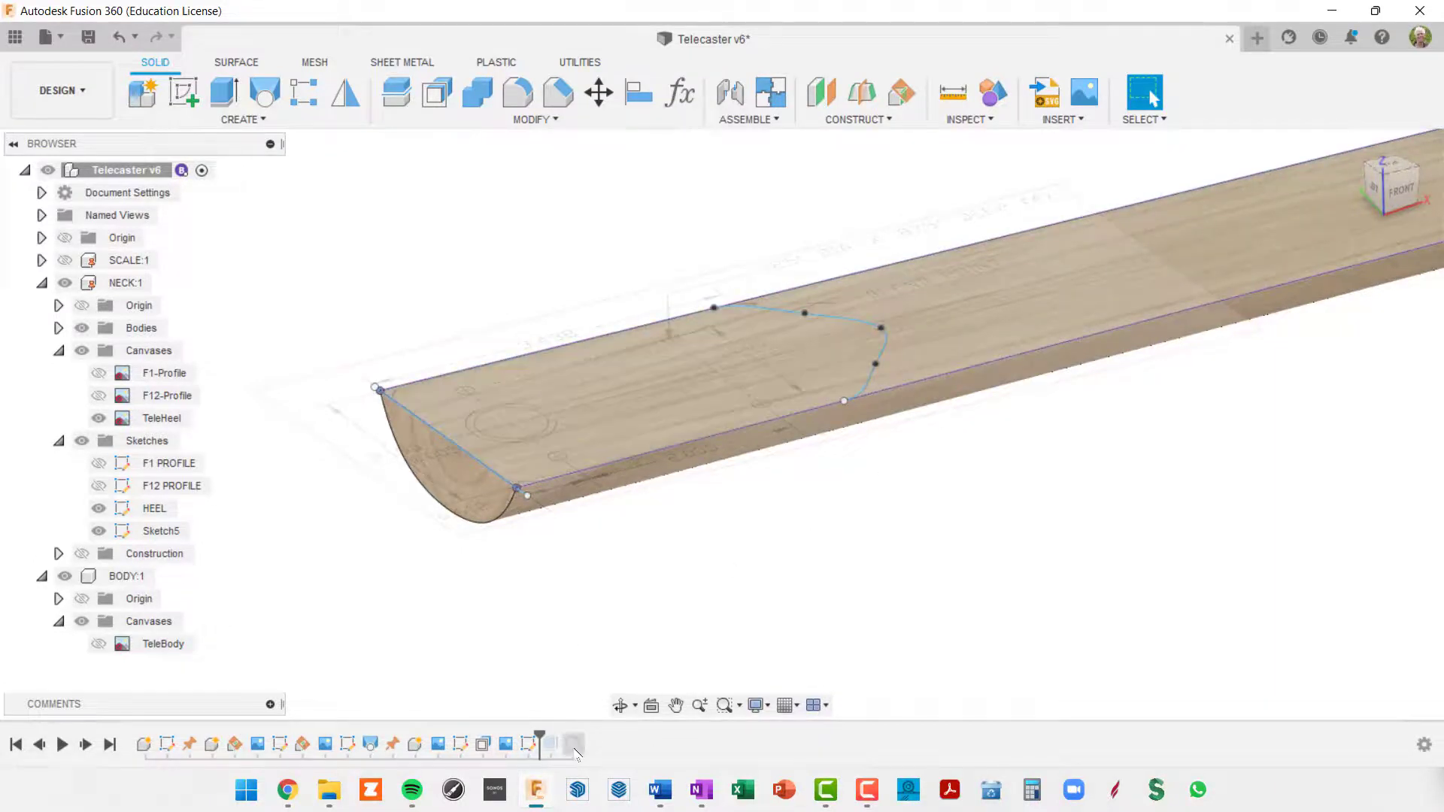
{"action": "left_click_drag", "start_coordinate": [540, 735], "coordinate": [585, 741]}
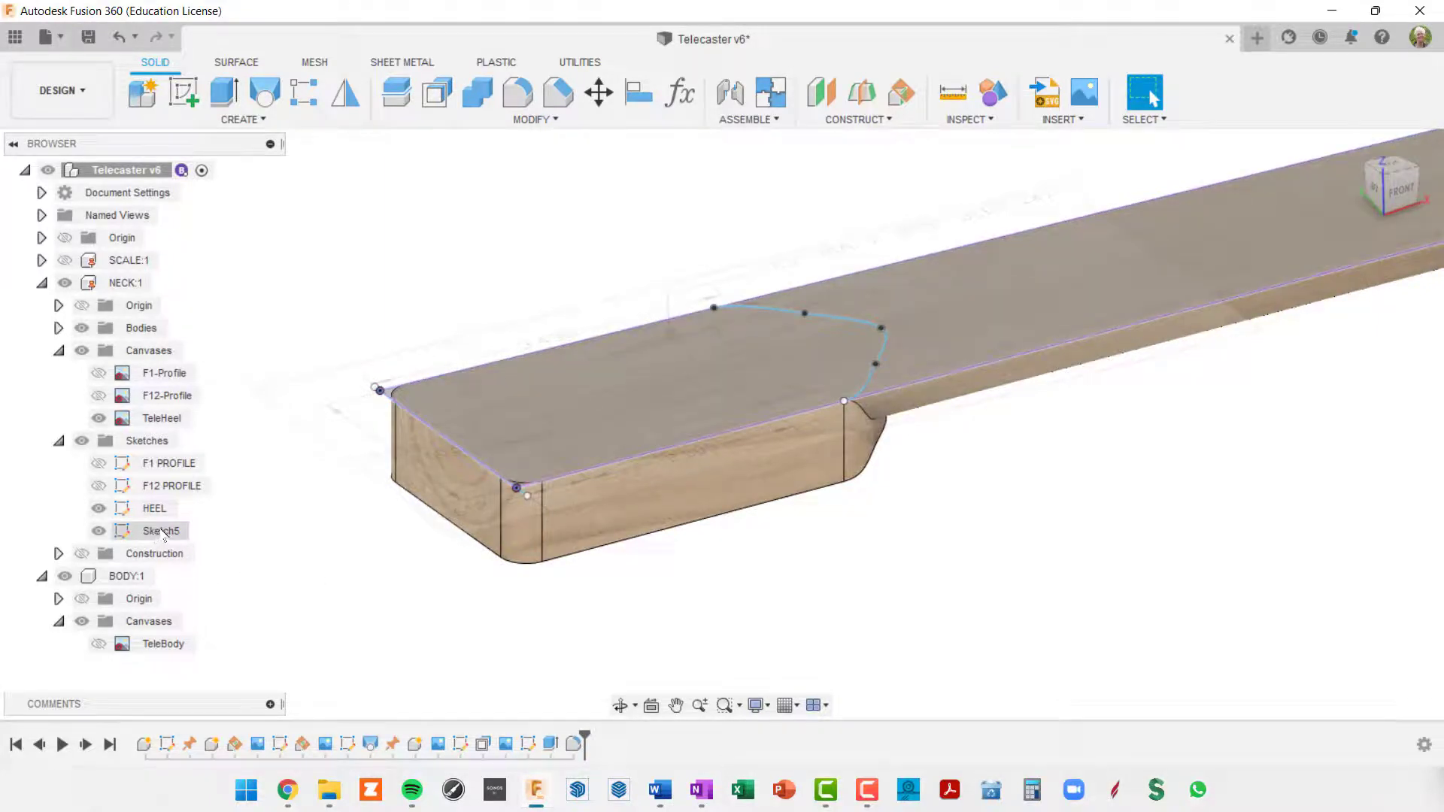
Rename the HEEL sketch in the NECK component as HEEL END LINE
{"action": "left_click", "coordinate": [164, 531]}
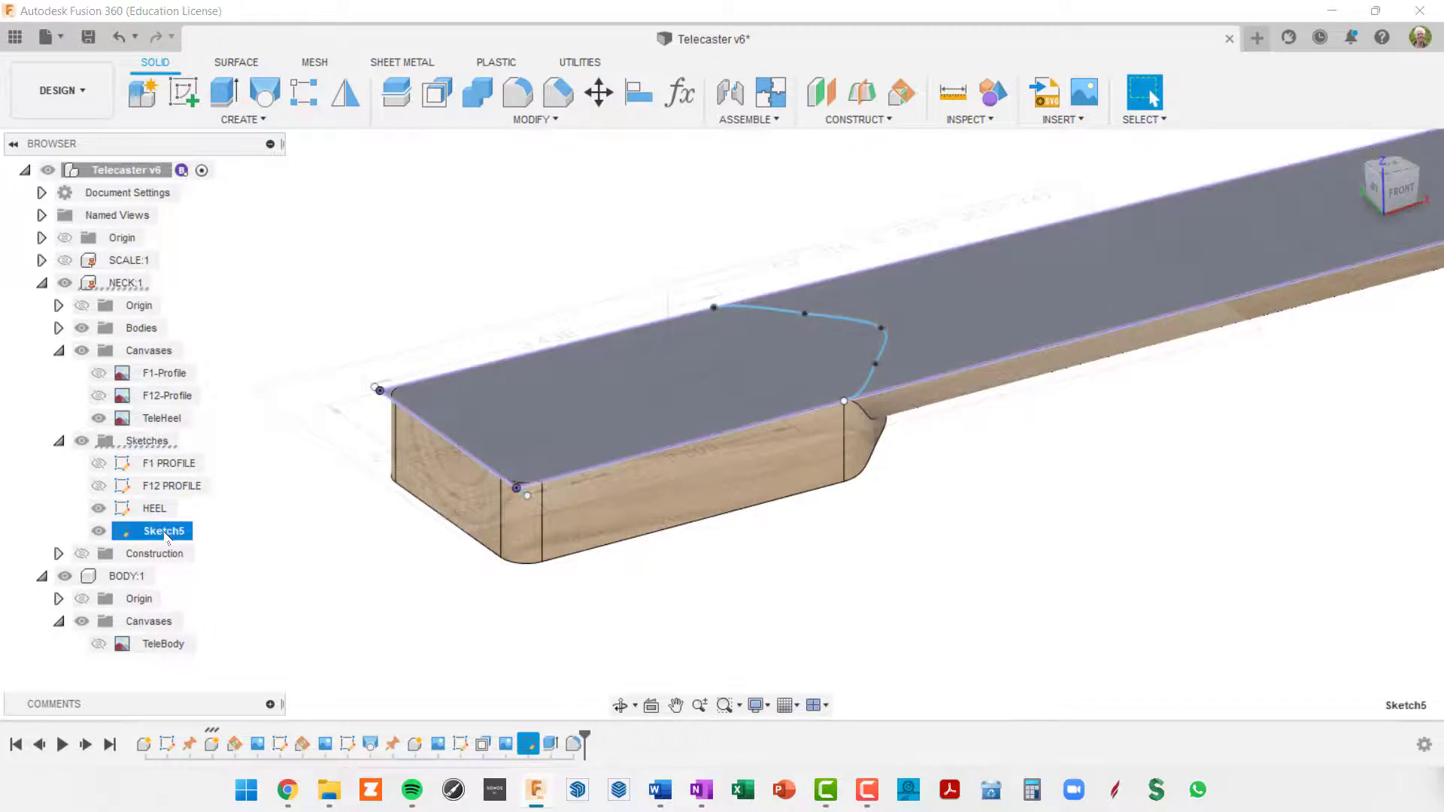
{"action": "left_click", "coordinate": [171, 514]}
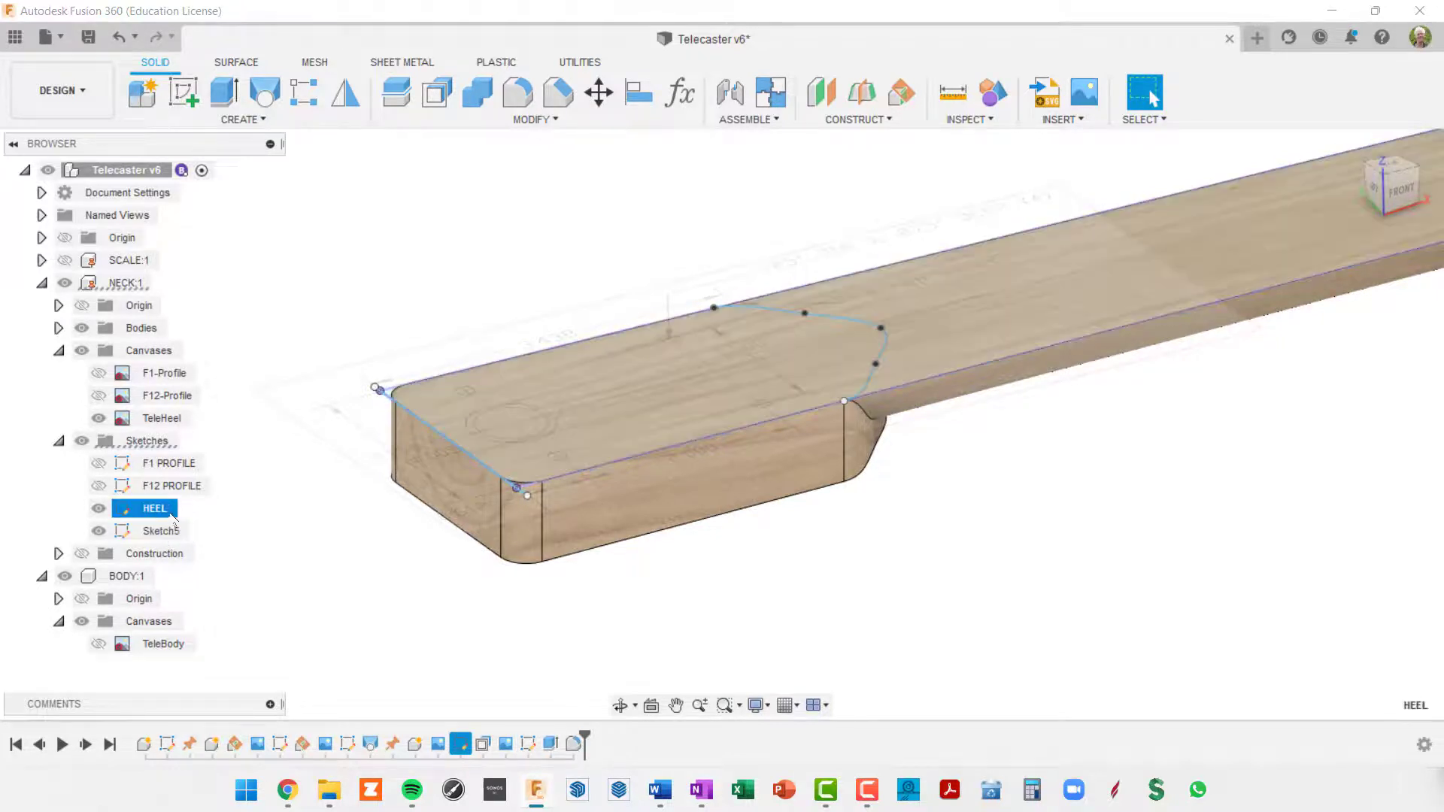
{"action": "left_click", "coordinate": [157, 511]}
{"action": "key", "text": "Right"}
{"action": "type", "text": "LIN"}
{"action": "key", "text": "Return"}
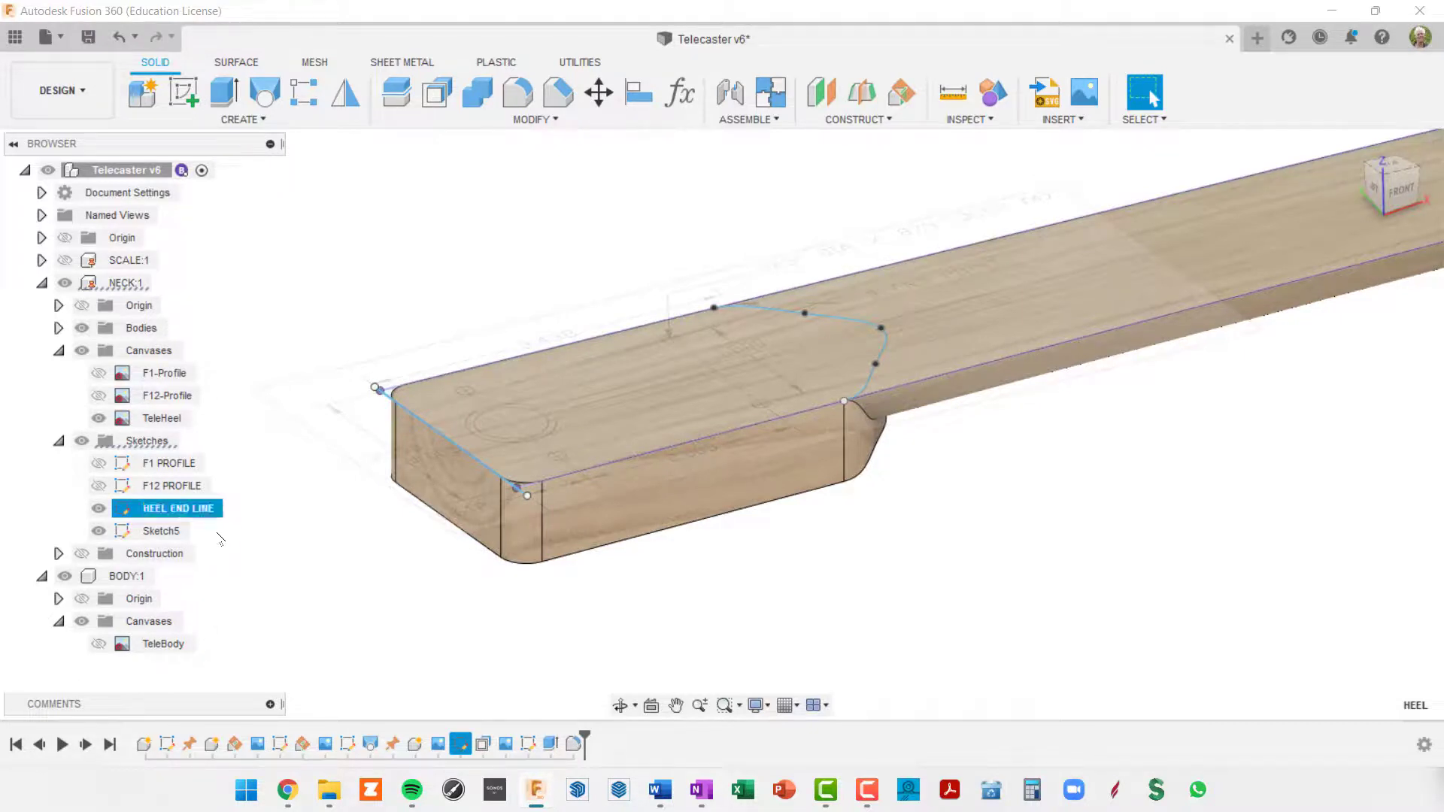
Rename Sketch5, which holds the heel profile, as HEEL
{"action": "left_click", "coordinate": [161, 531]}
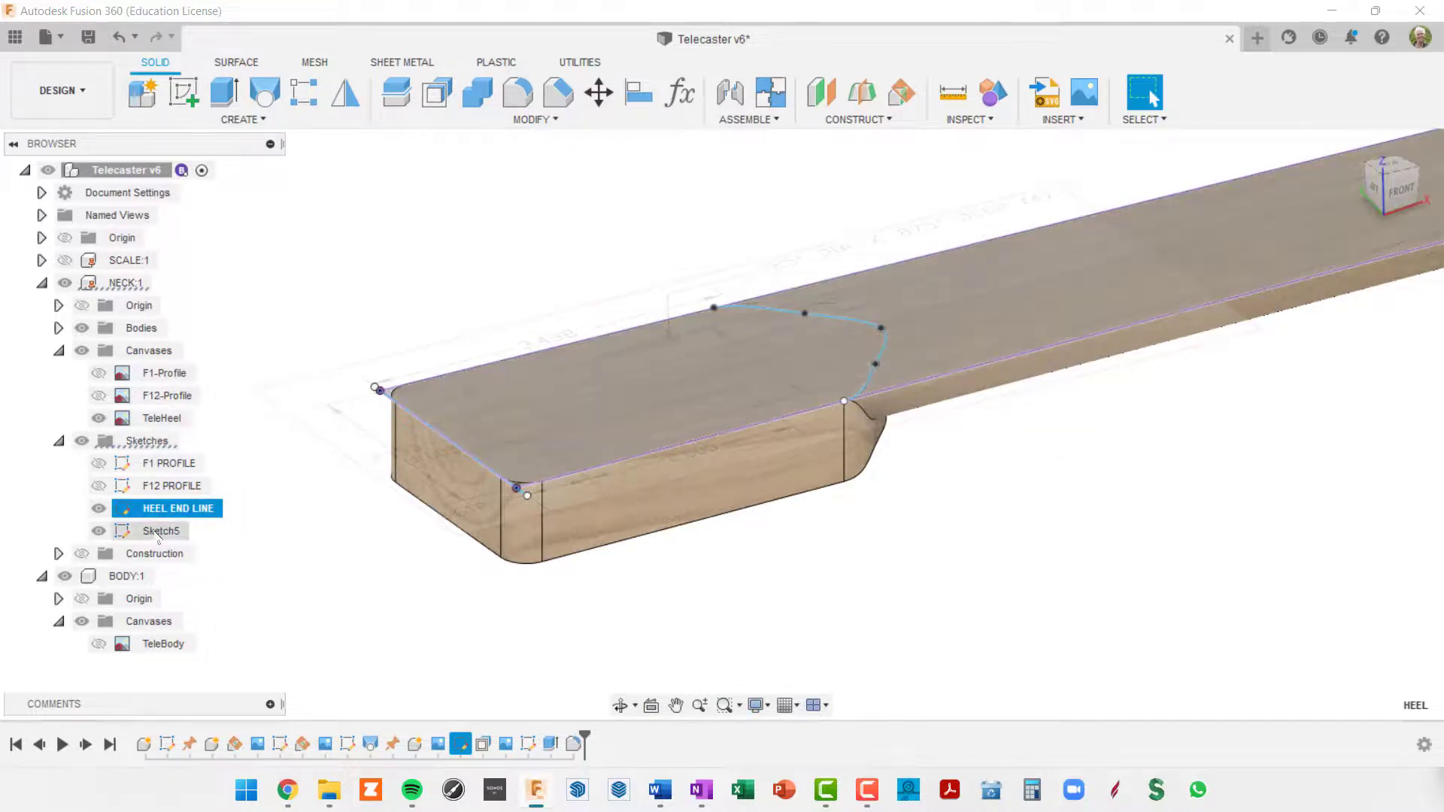
{"action": "double_click", "coordinate": [160, 532]}
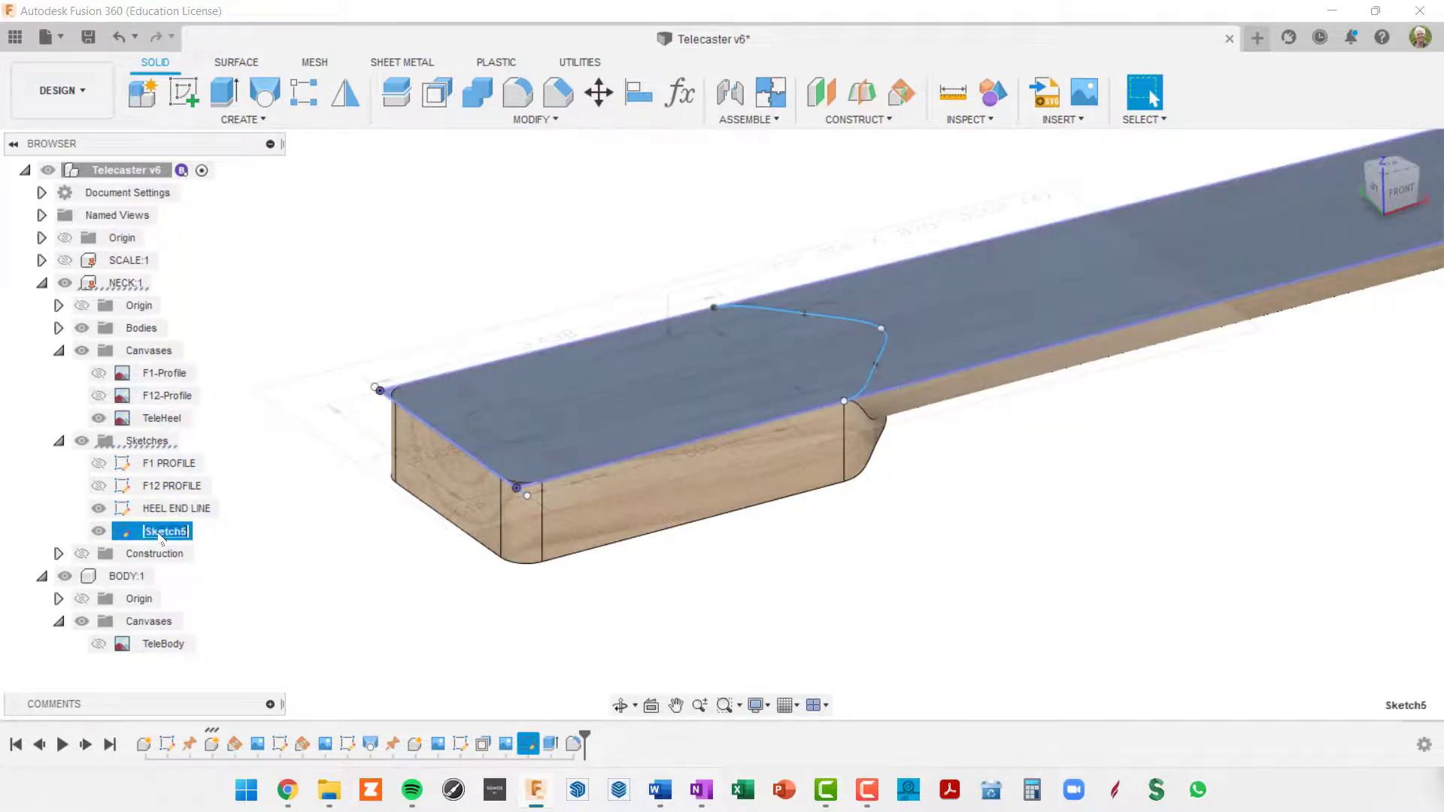
{"action": "type", "text": "HEEL"}
{"action": "key", "text": "Return"}
Hide all sketches and canvases of the NECK component and collapse the NECK and BODY components in the browser tree
{"action": "left_click", "coordinate": [82, 441]}
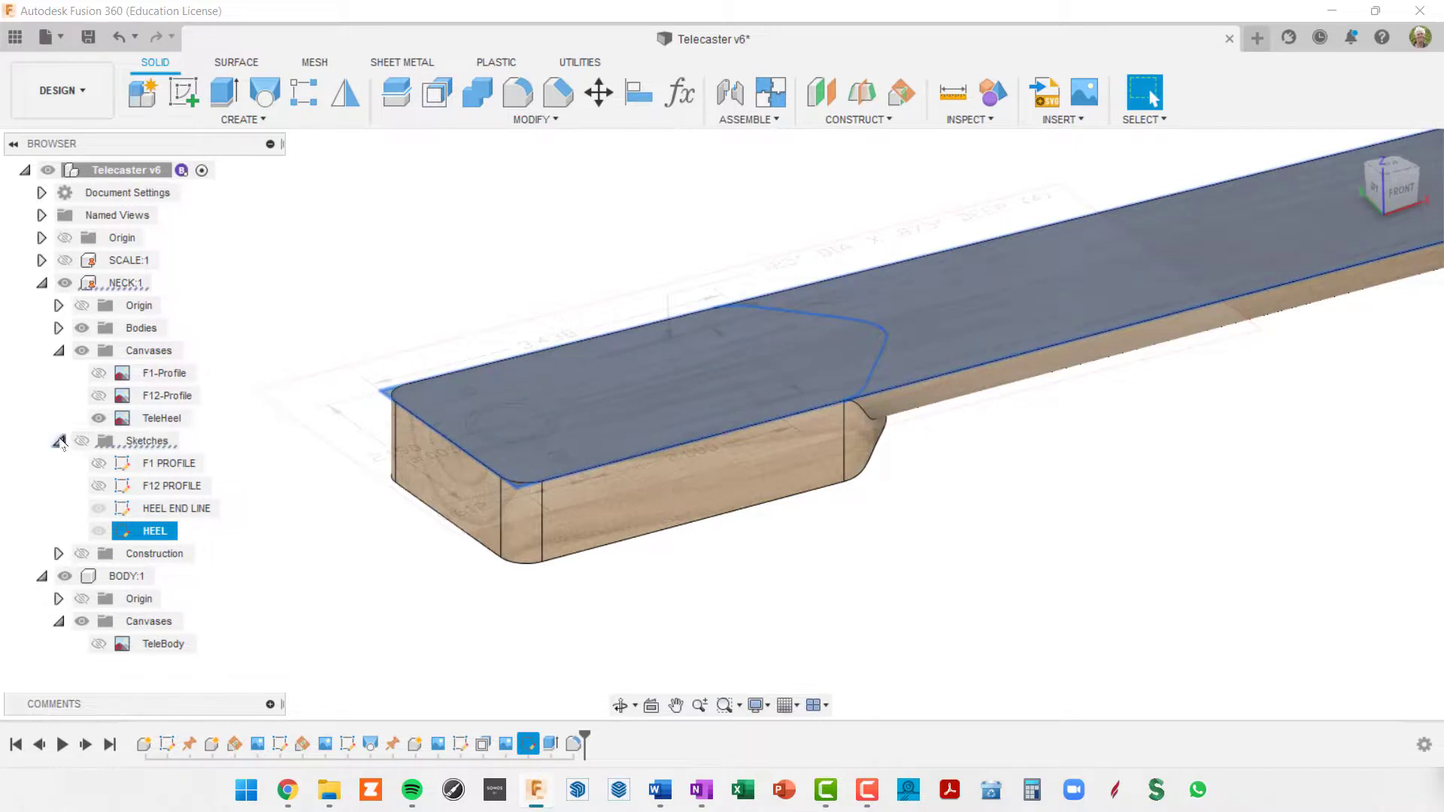
{"action": "left_click", "coordinate": [60, 441]}
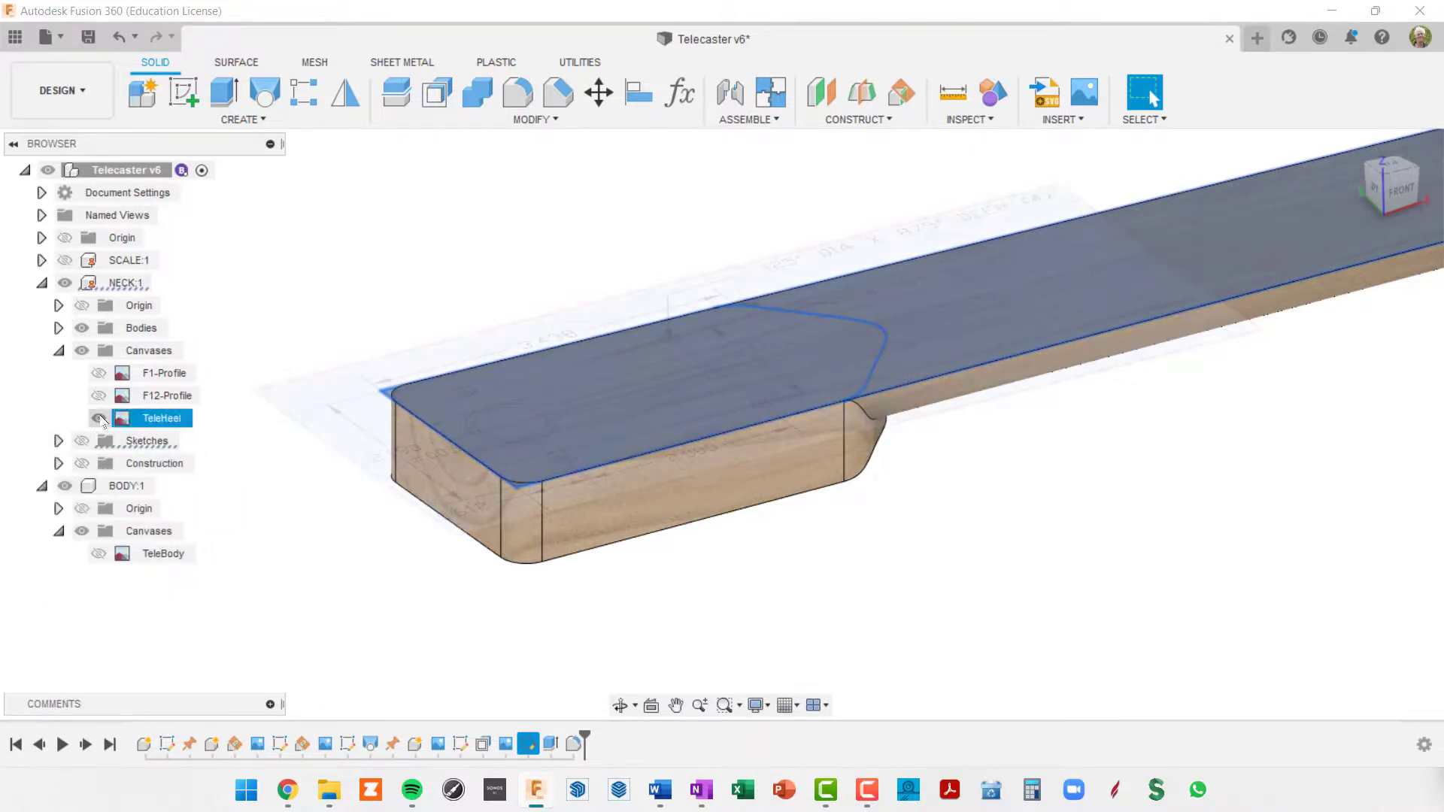
{"action": "left_click", "coordinate": [83, 351]}
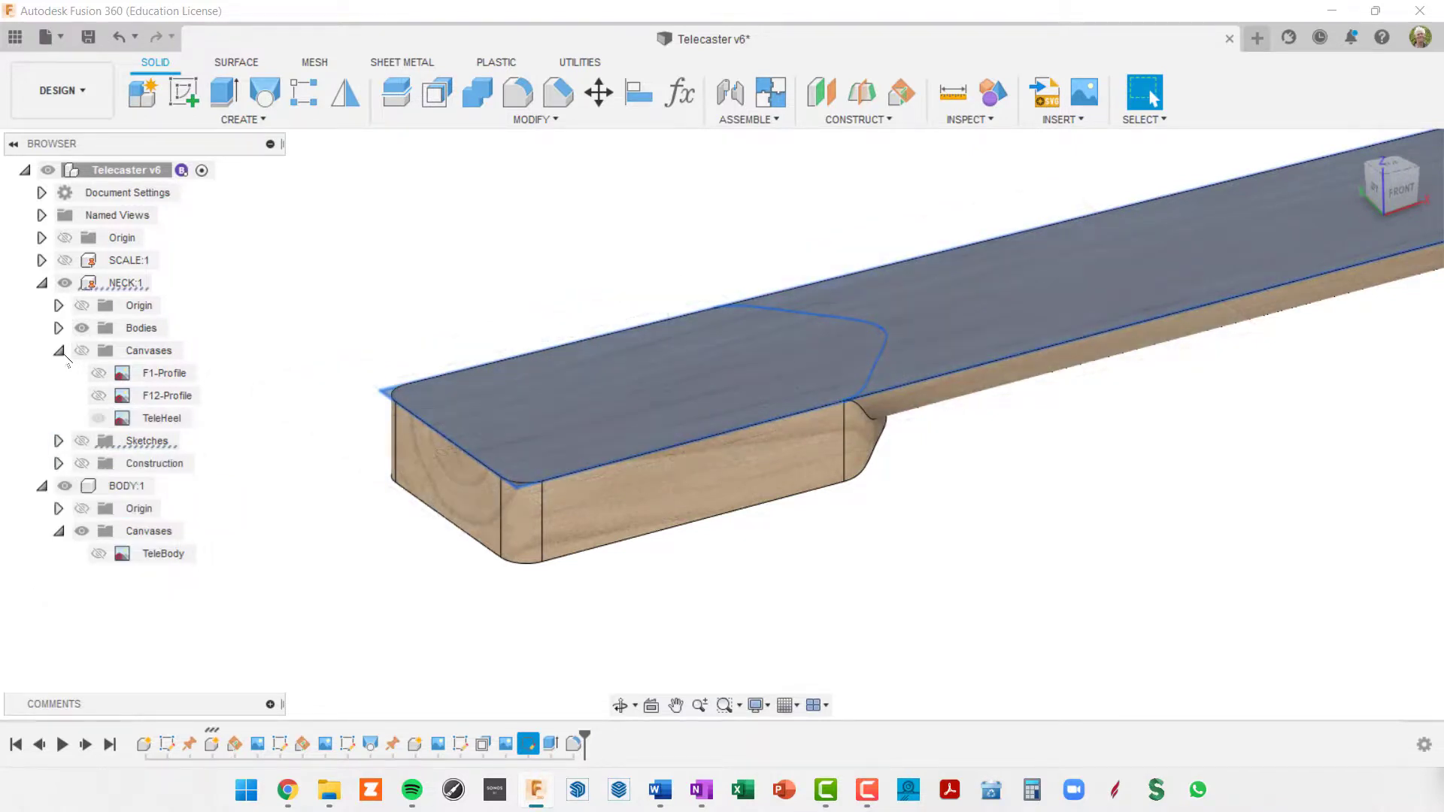
{"action": "left_click", "coordinate": [59, 351]}
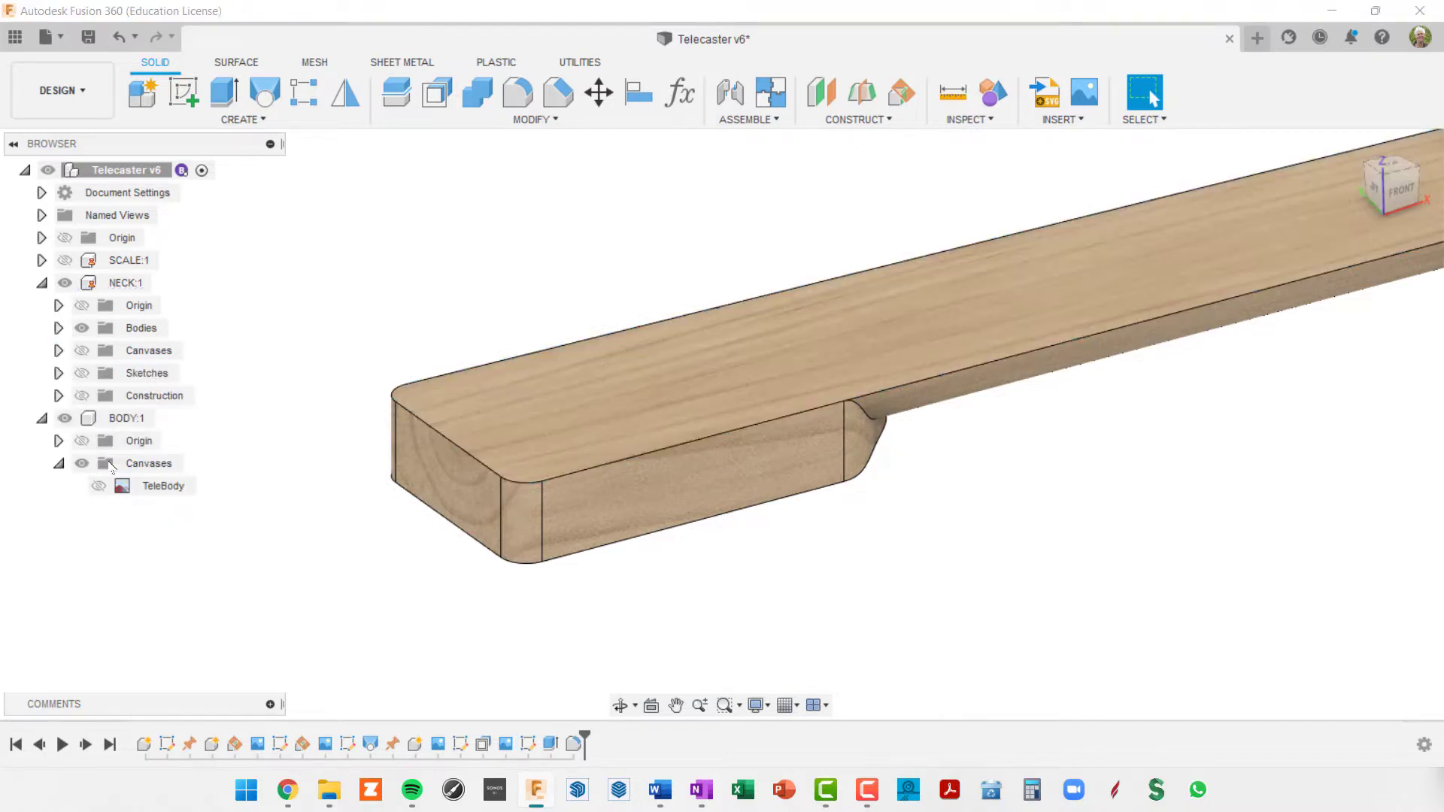
{"action": "left_click", "coordinate": [43, 420]}
{"action": "left_click", "coordinate": [43, 283]}
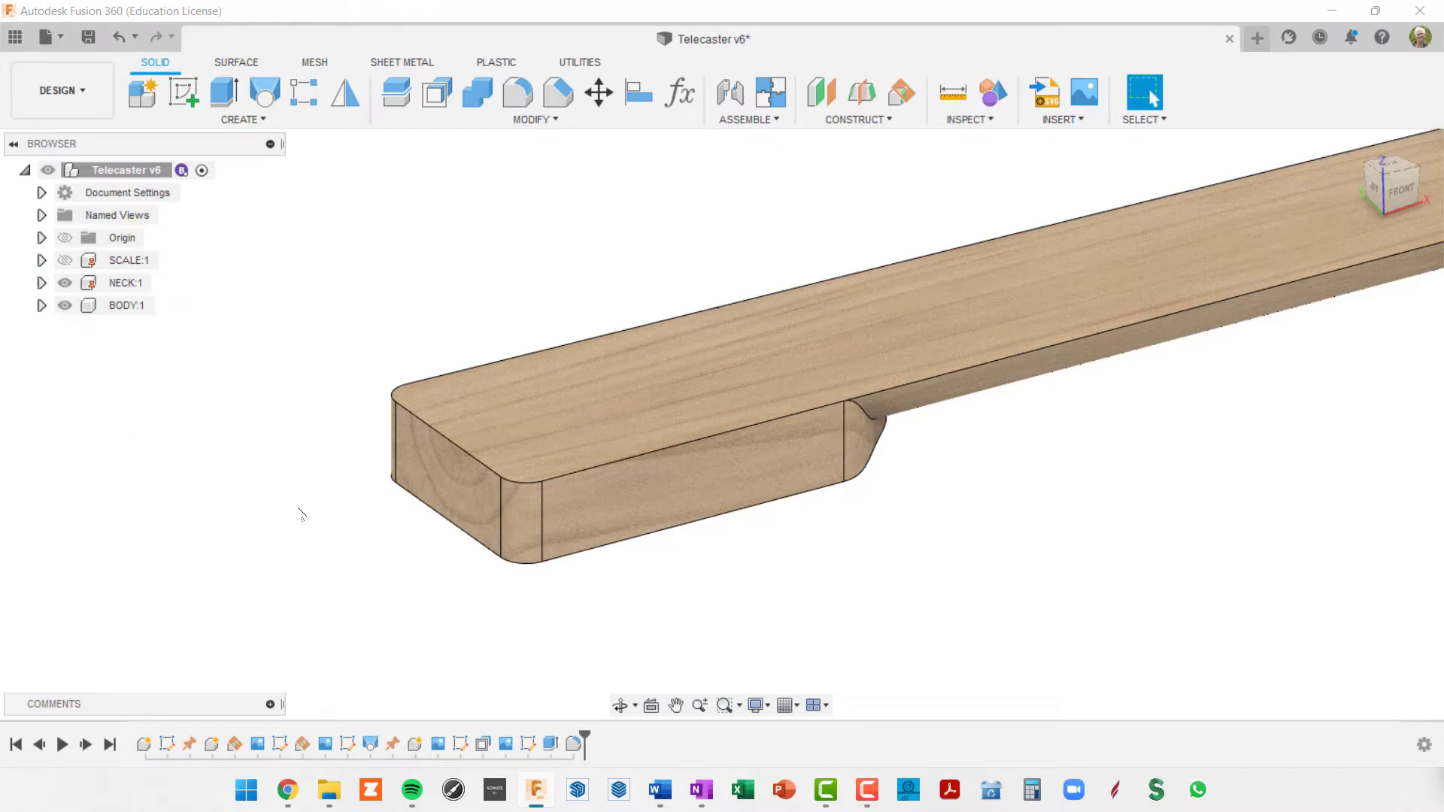